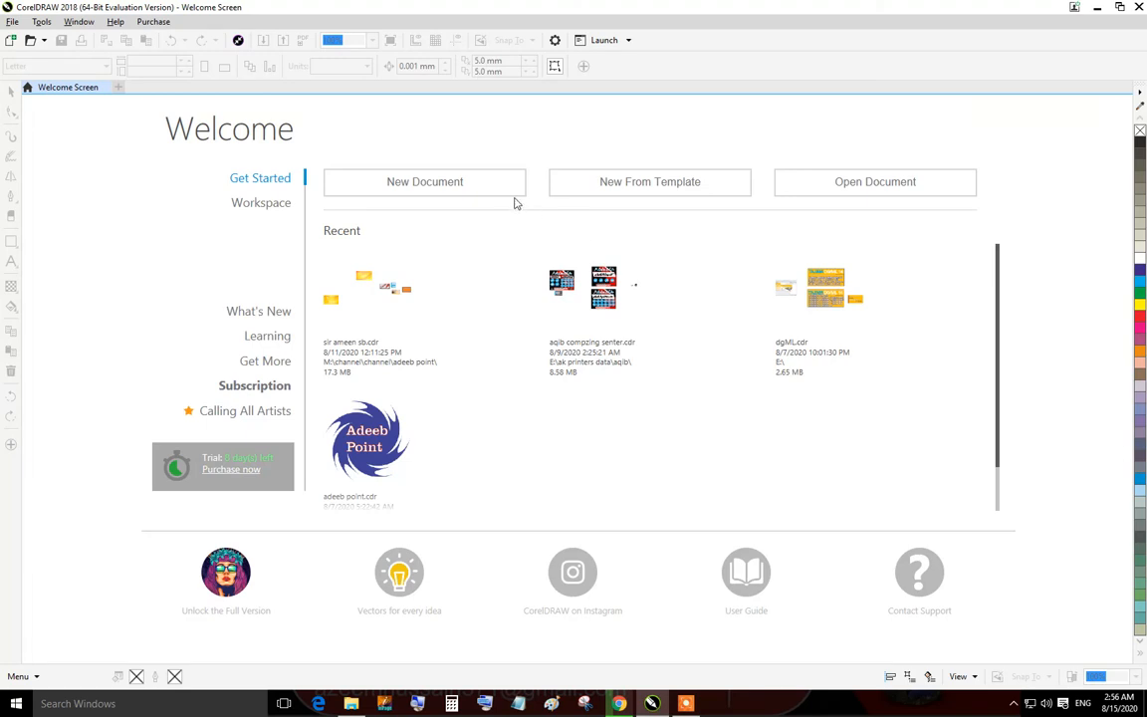
Close the Welcome Screen and start a new document named corel Course.
click(104, 87)
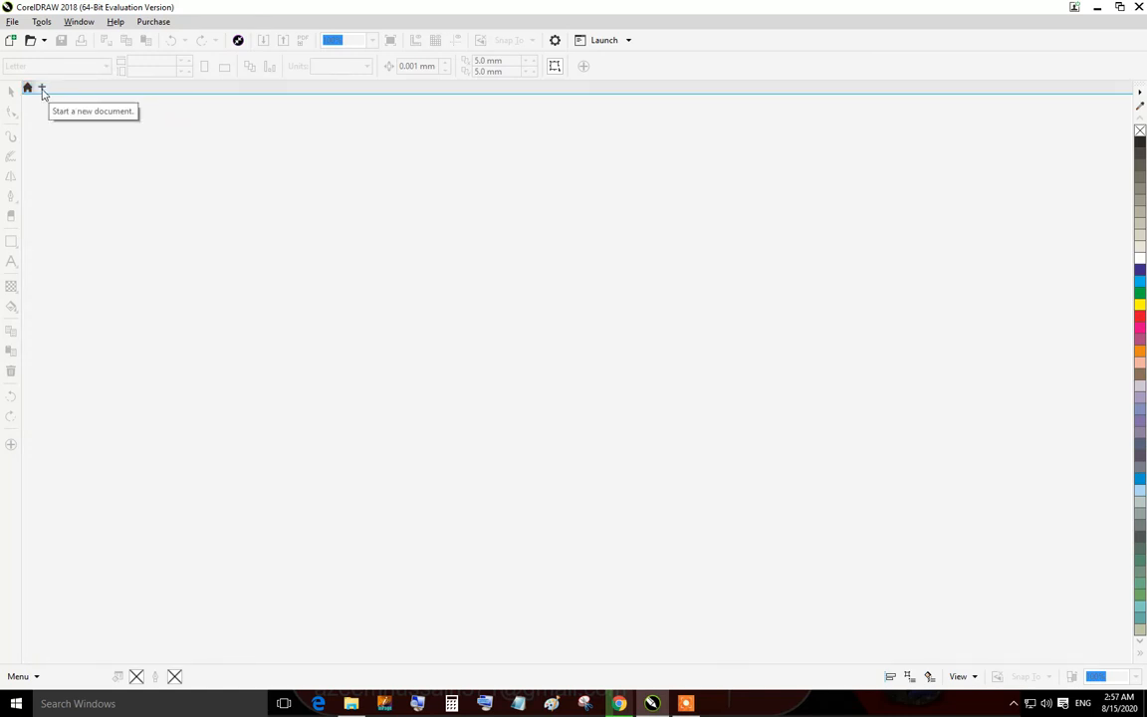
click(42, 88)
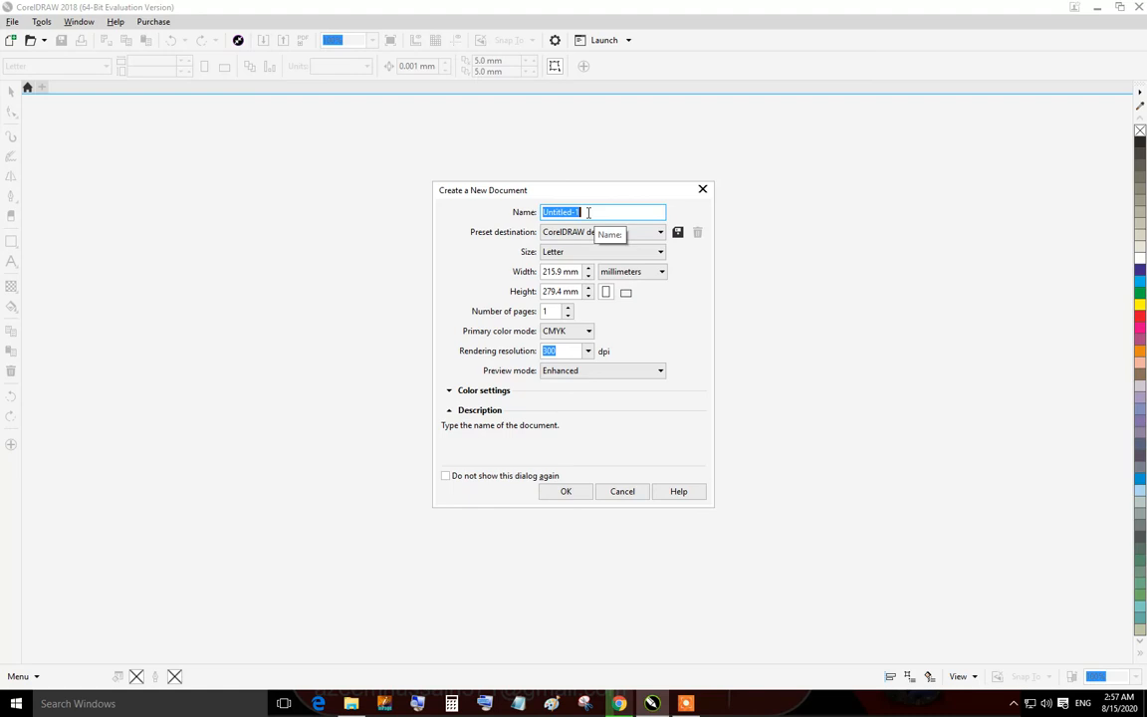
text(corel Course)
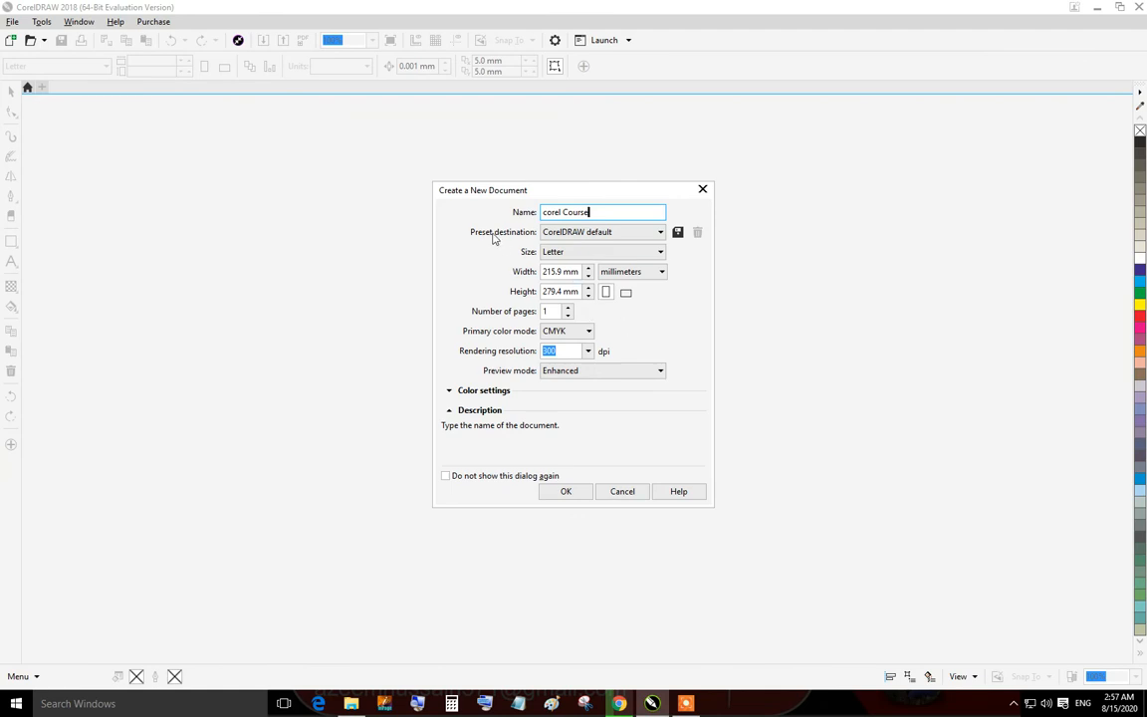
click(658, 235)
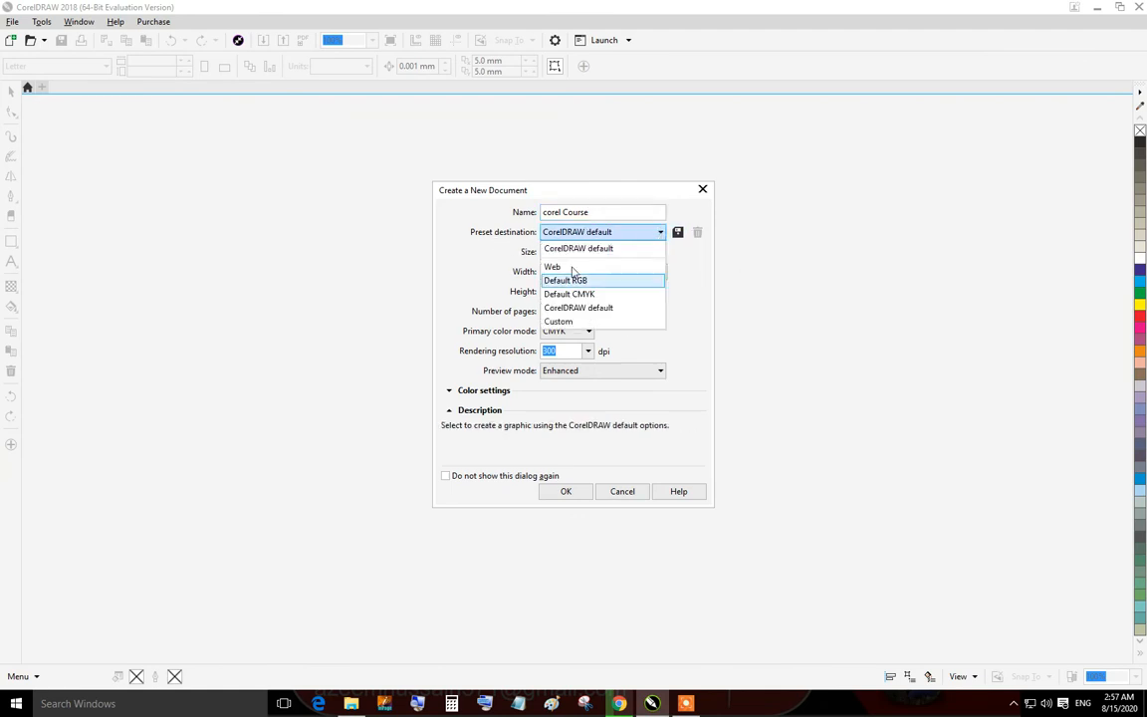
click(678, 232)
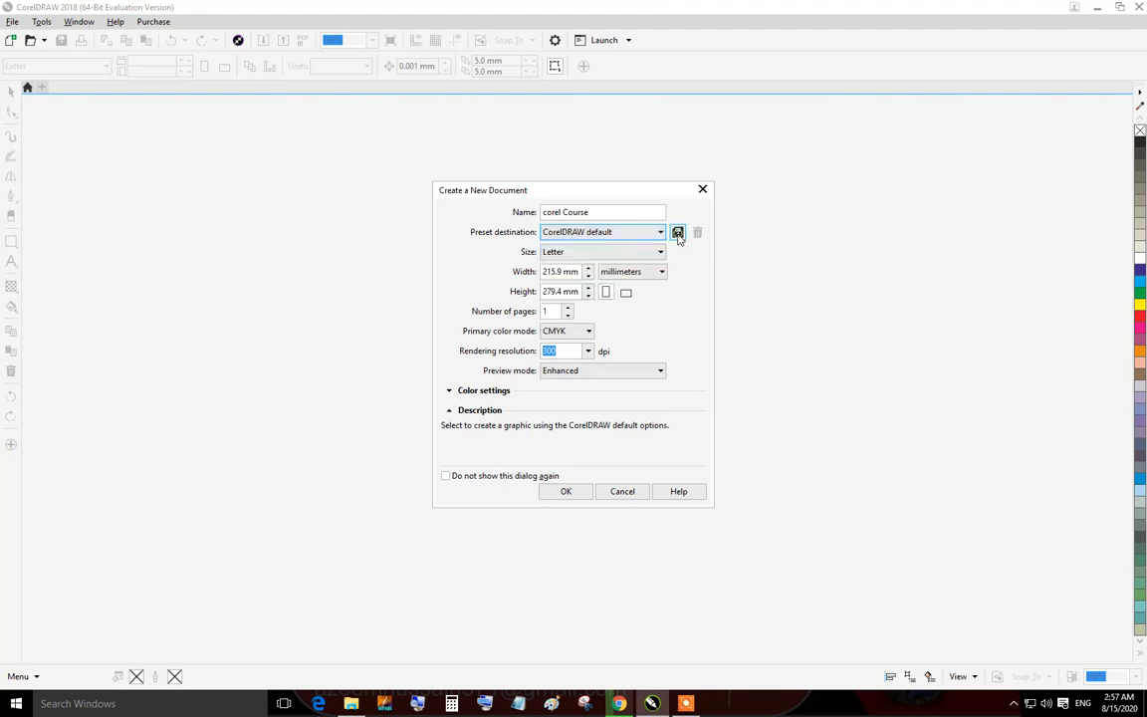
click(677, 232)
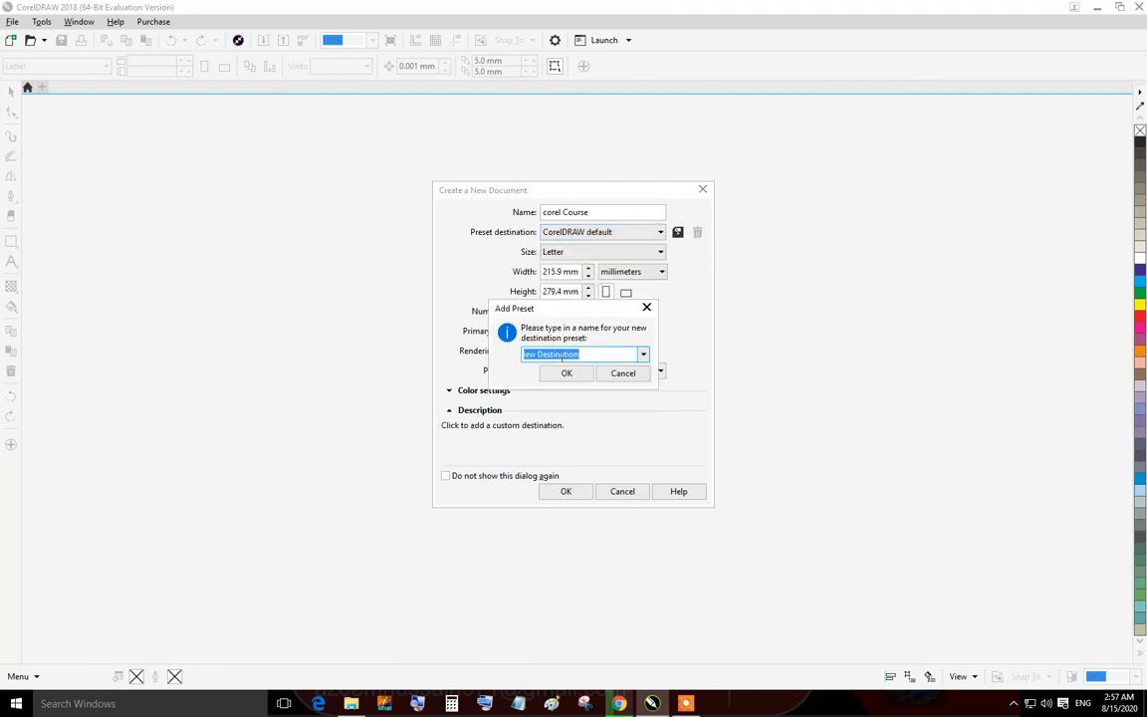
click(643, 354)
click(647, 308)
click(648, 307)
Set the page size to Letter with inches as the measurement unit.
click(573, 256)
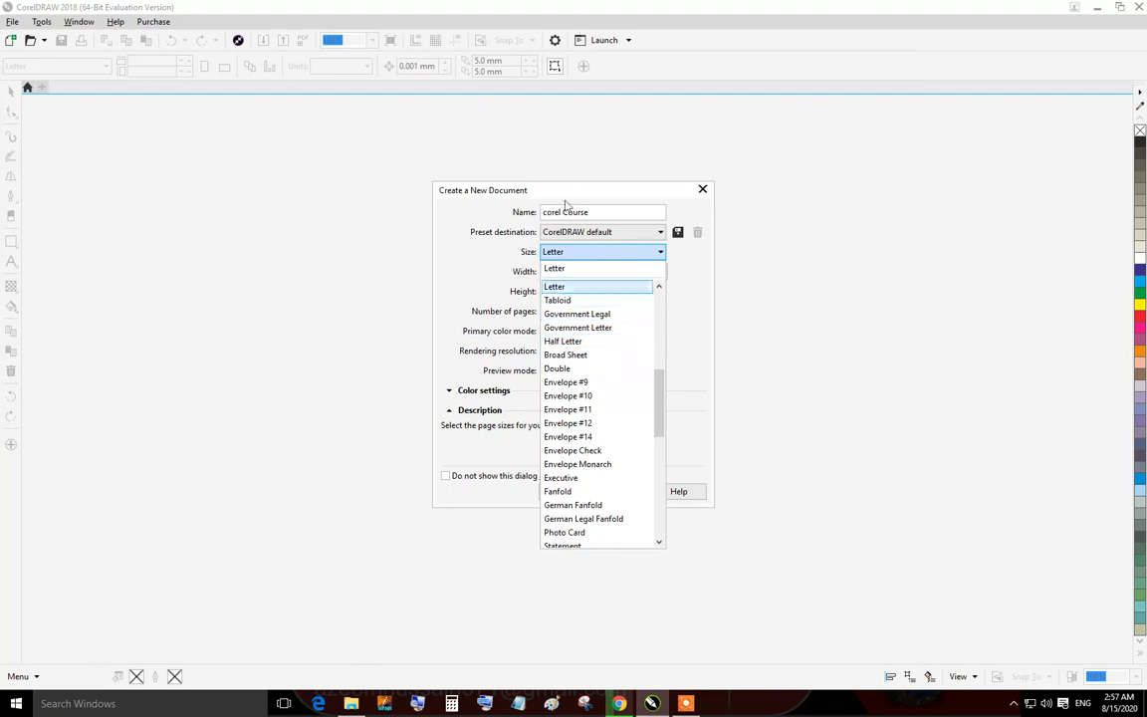
click(500, 237)
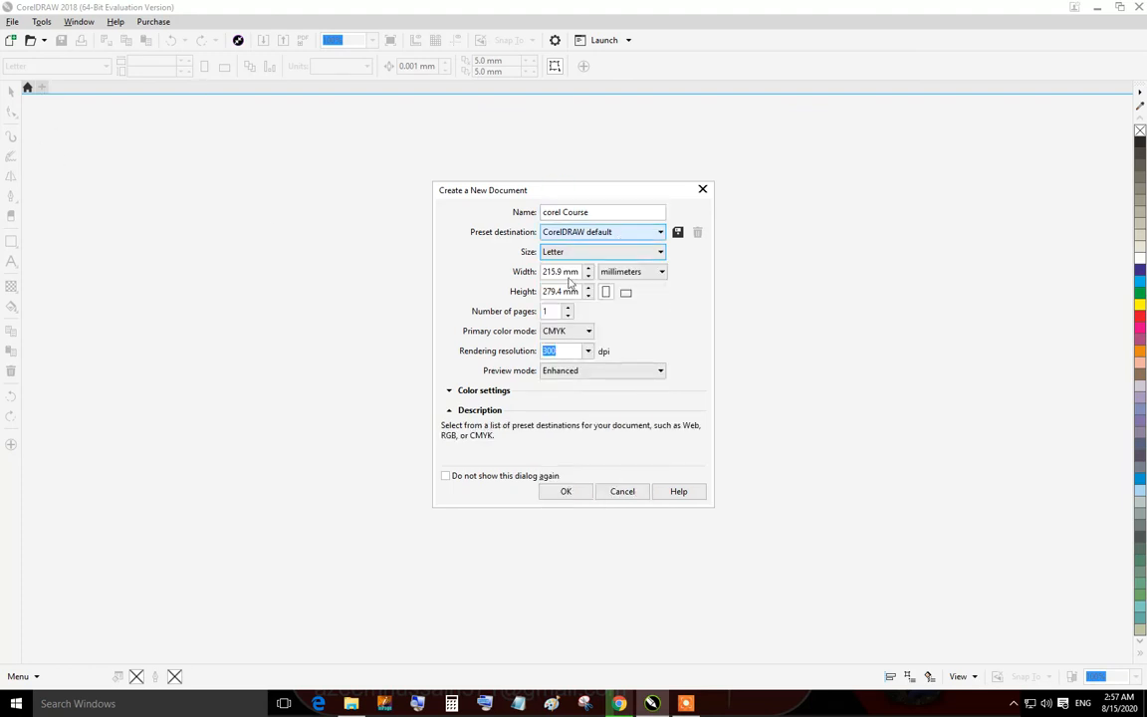
click(640, 253)
click(573, 269)
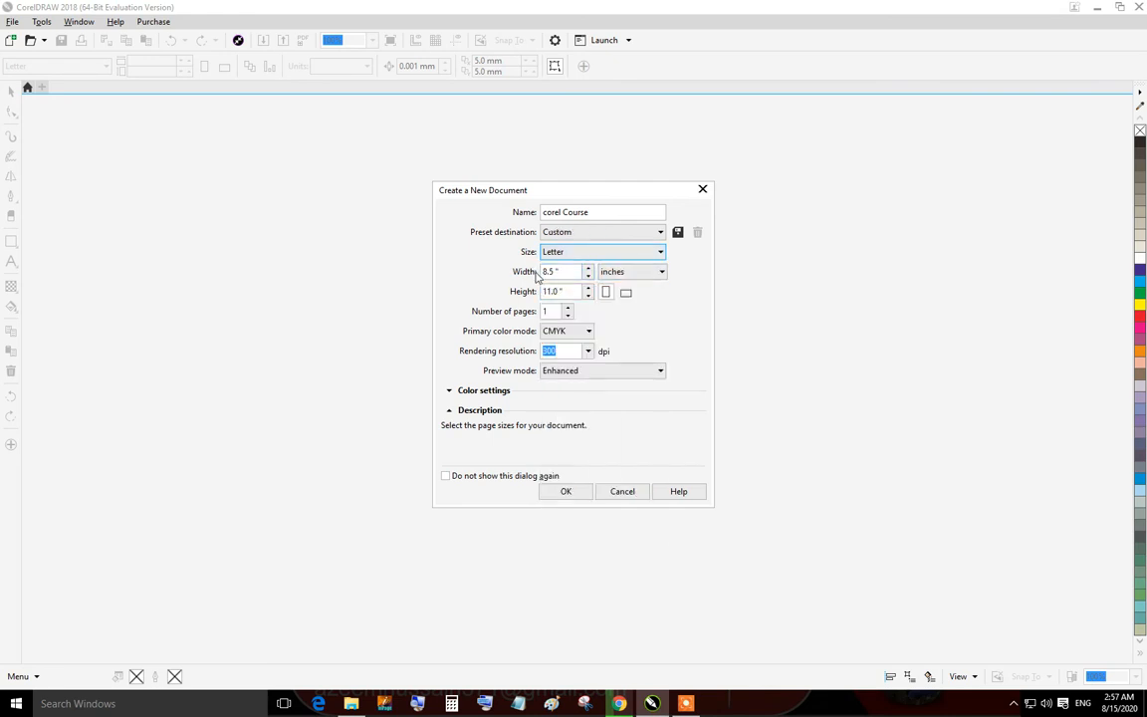
click(657, 273)
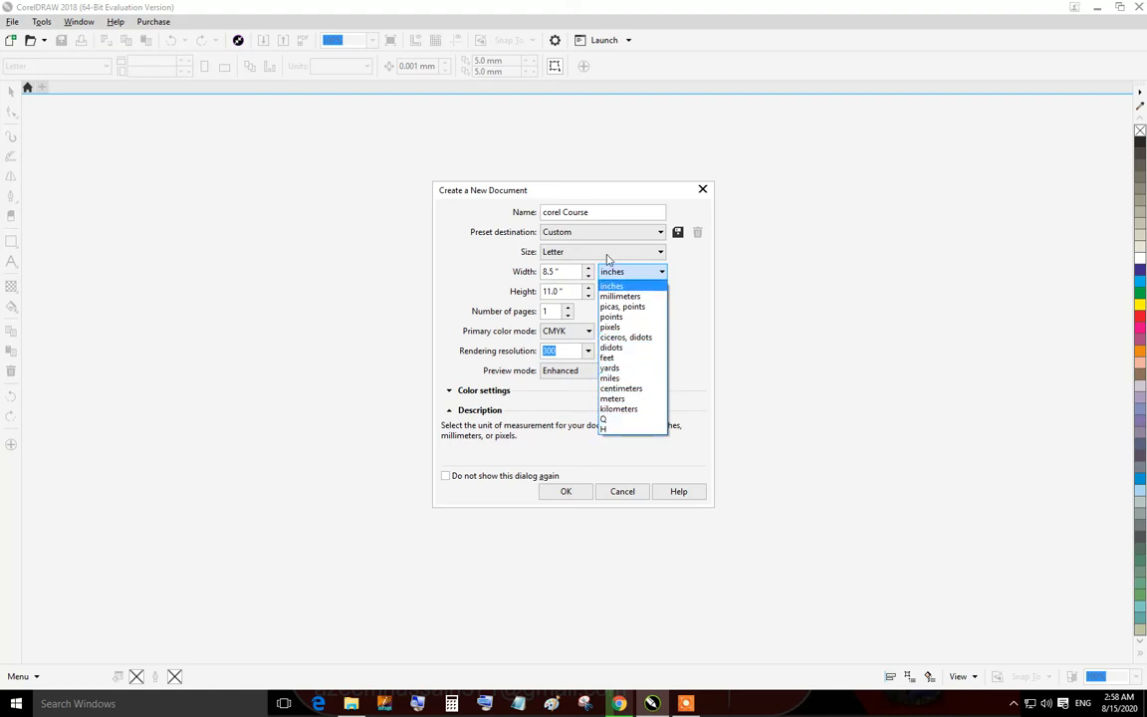
click(498, 287)
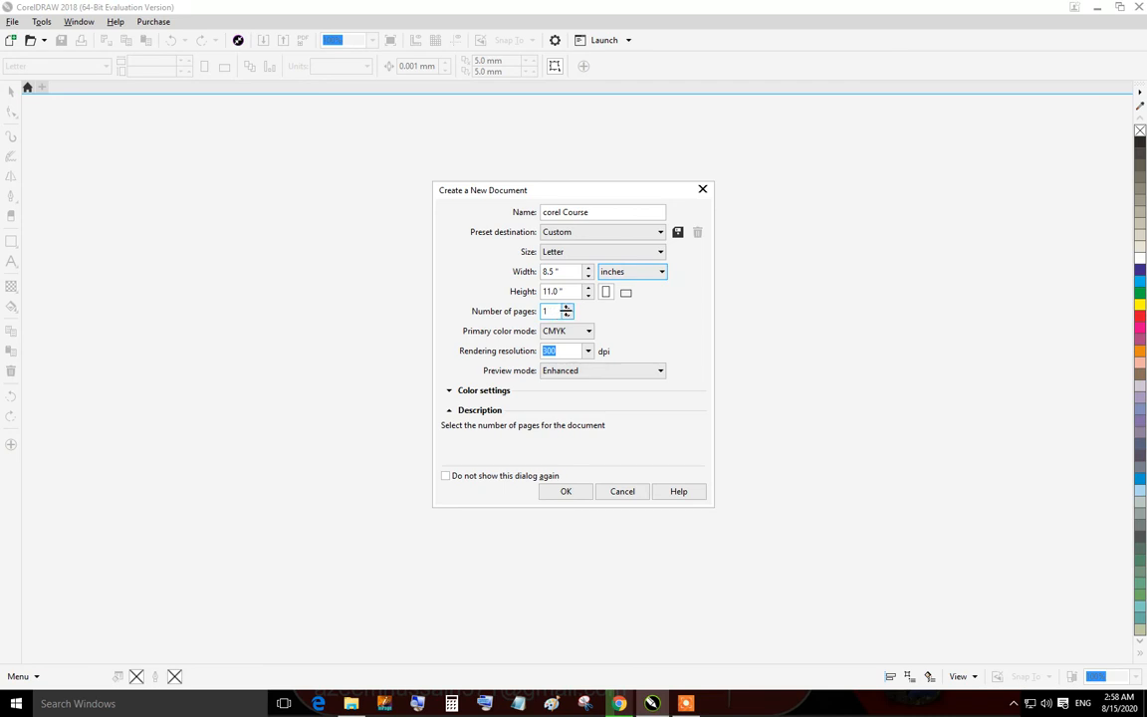
Set the number of pages to 2, leaving the primary color mode as CMYK.
click(568, 312)
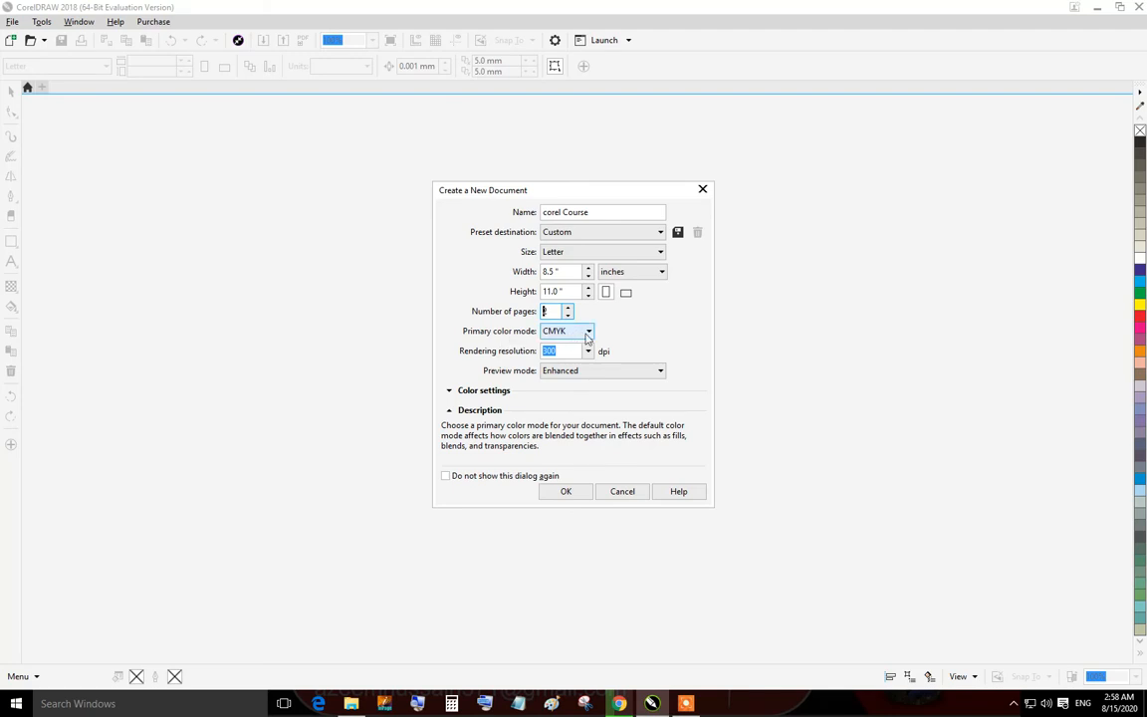
click(587, 334)
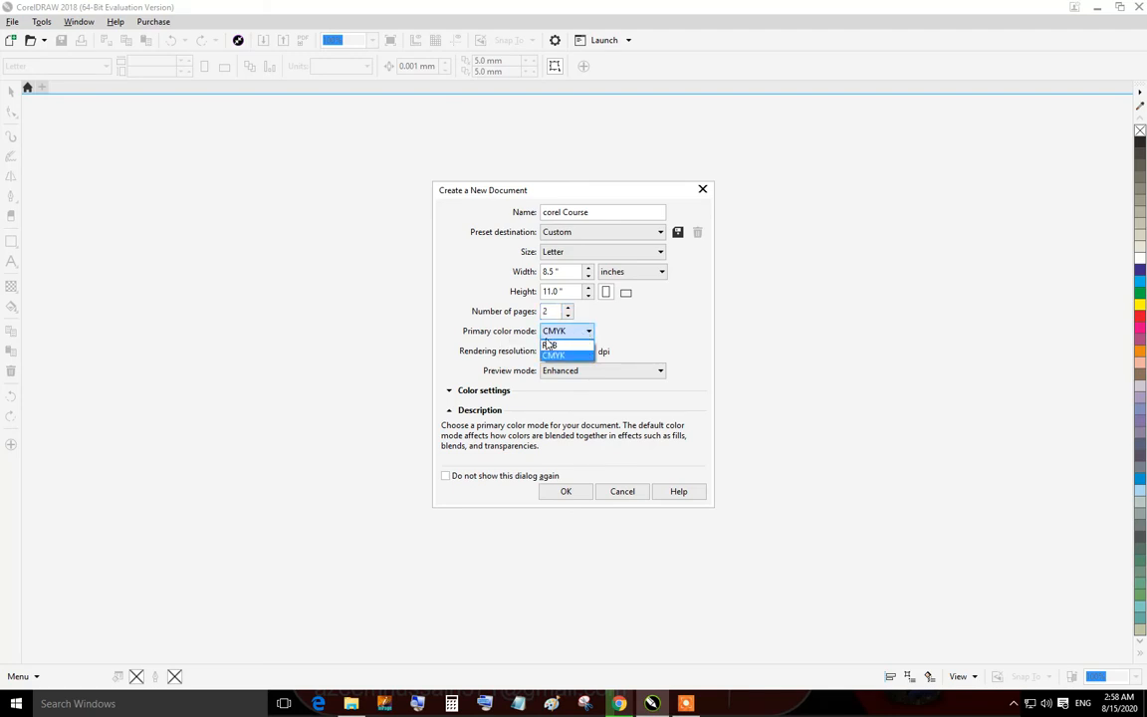
key(Tab)
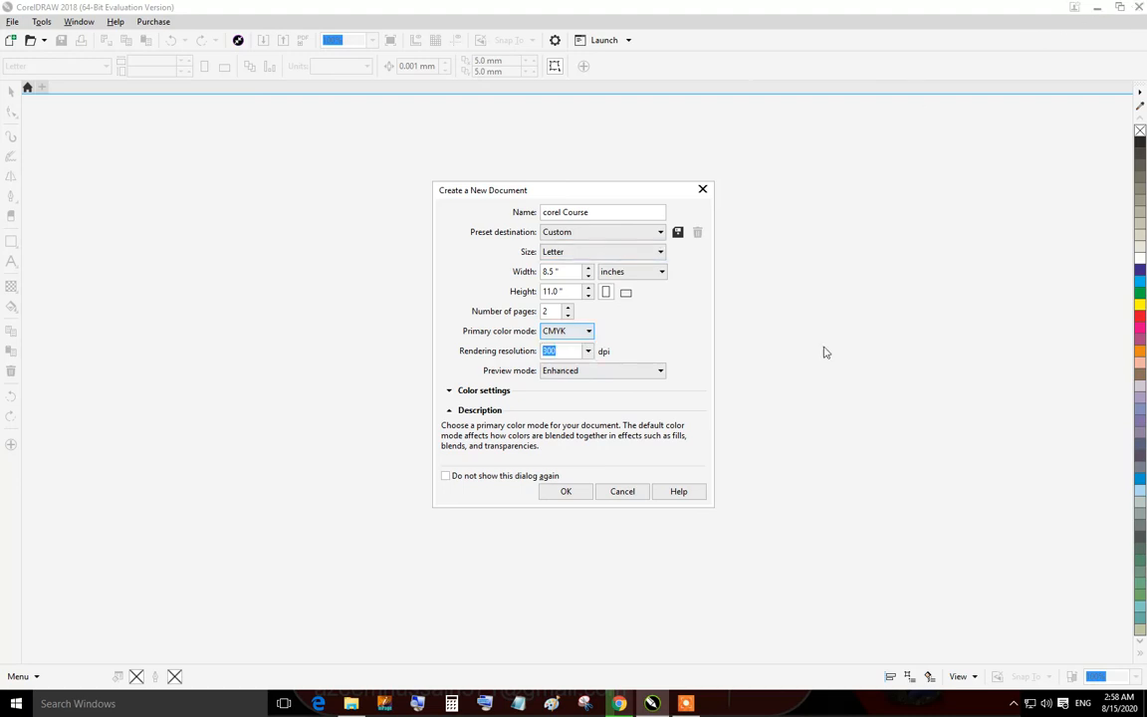
Switch to Chrome and search Google Images for flex.
click(620, 703)
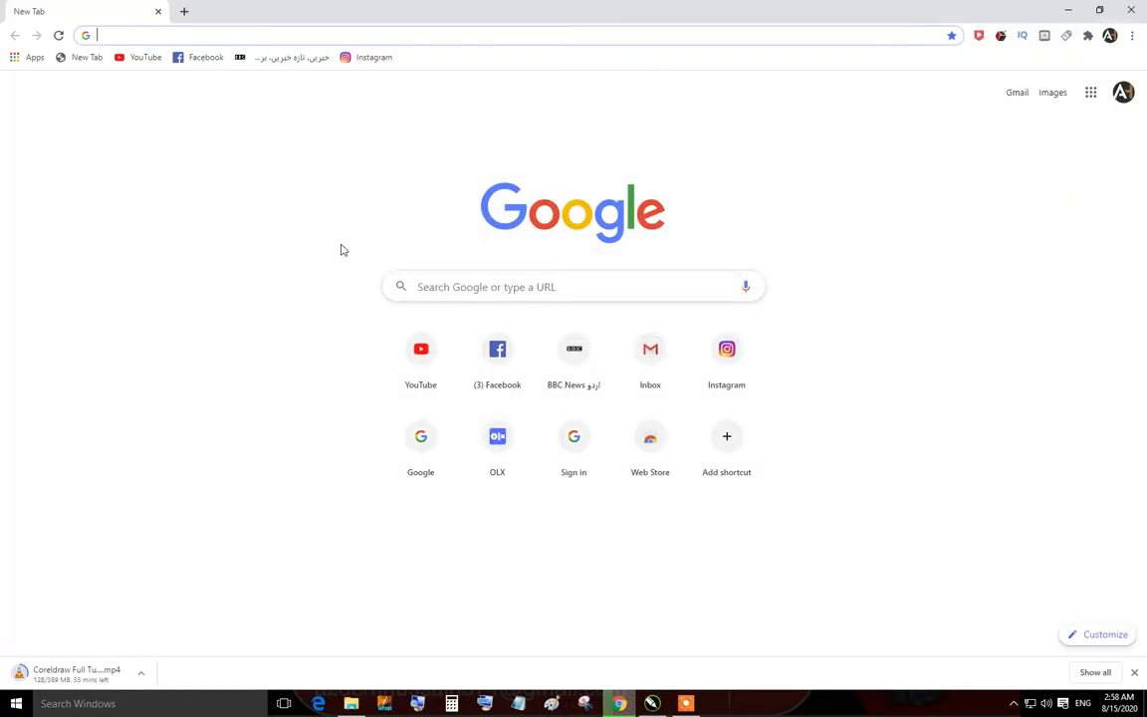
click(466, 287)
text(flex)
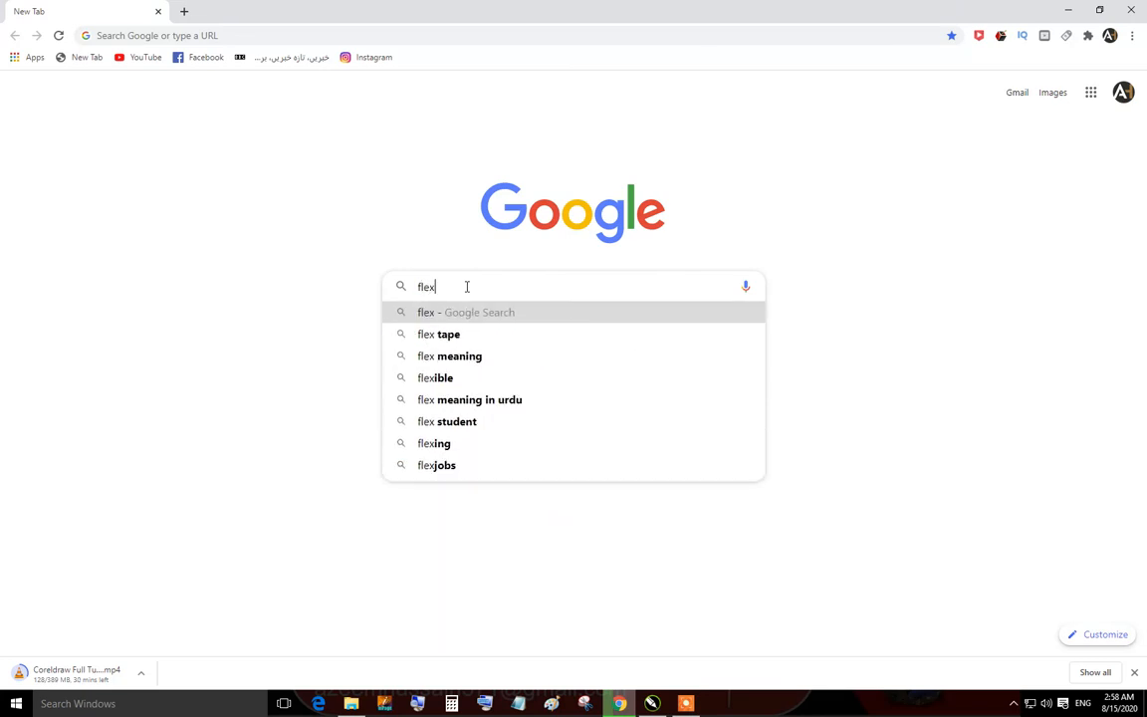
key(Return)
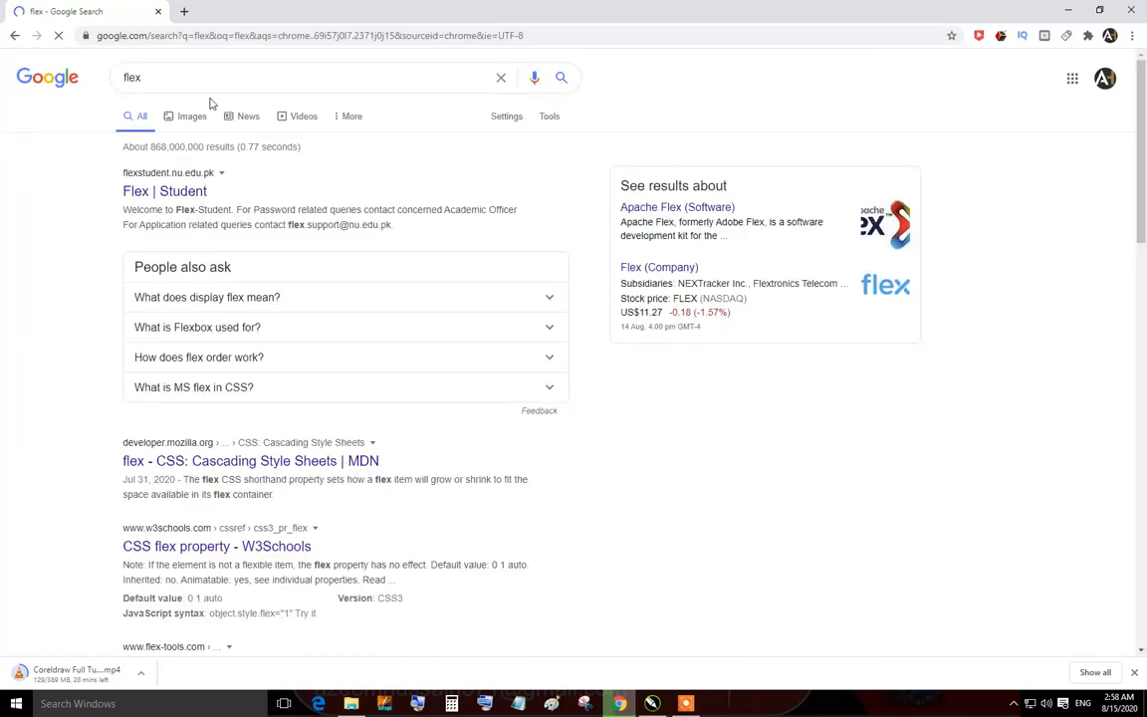
click(202, 120)
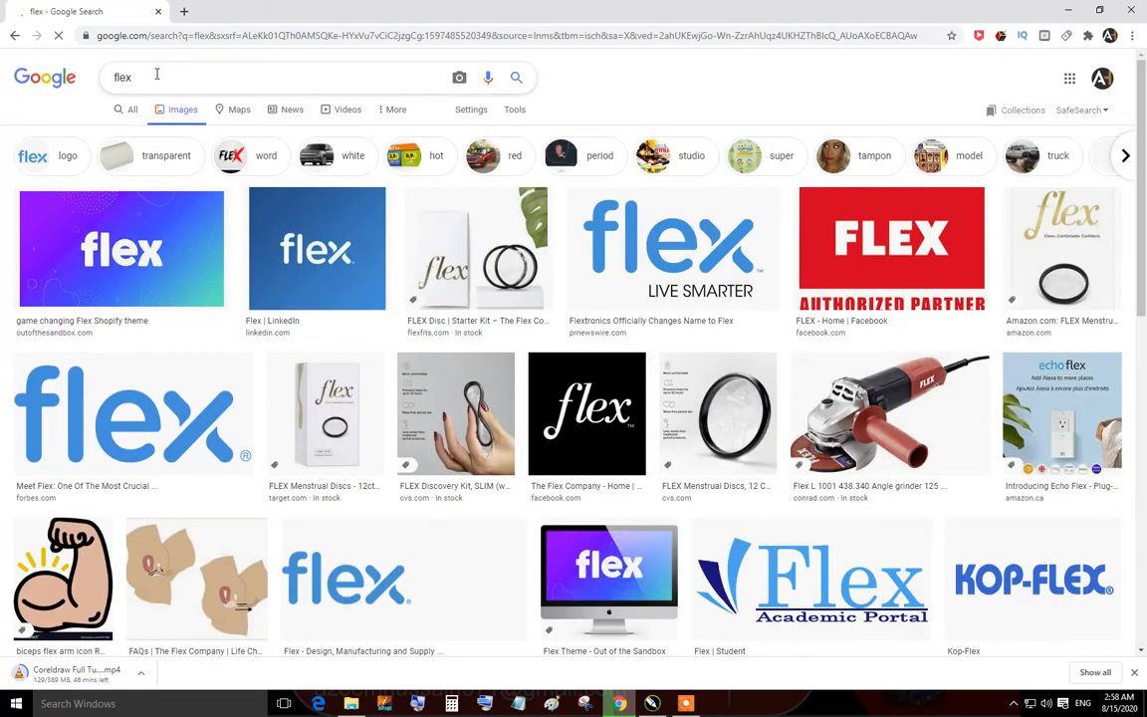
Search images for flex pakistan and scroll through the example banner designs.
text(pakis)
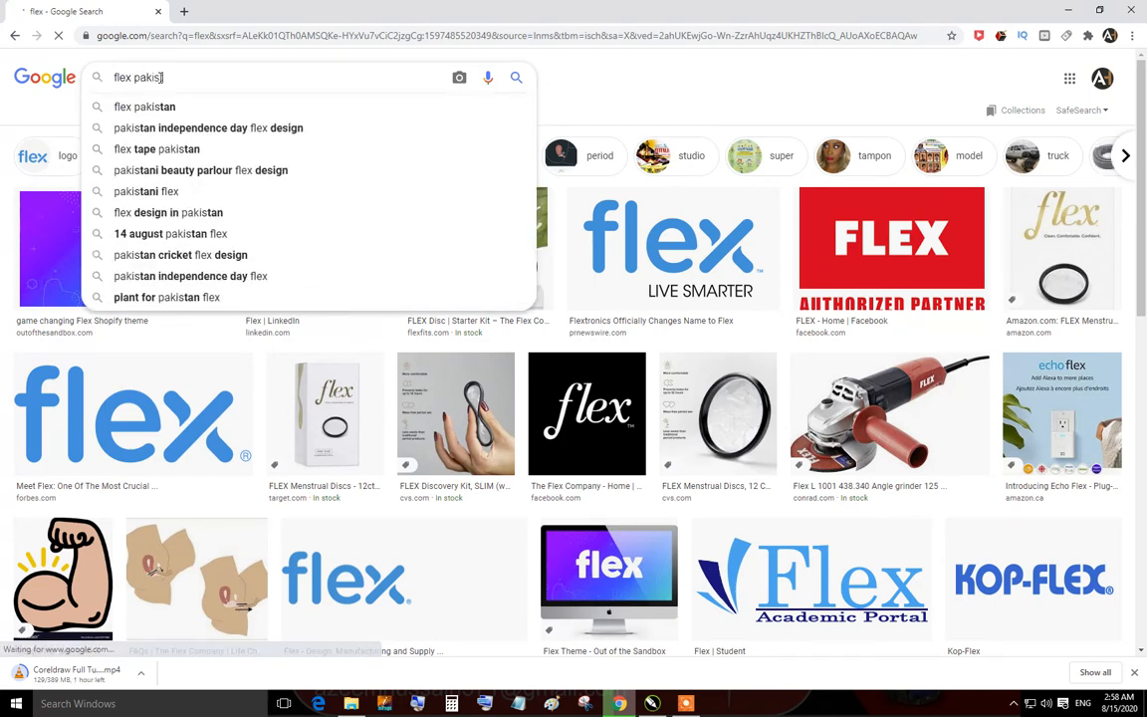
text(tan)
key(Return)
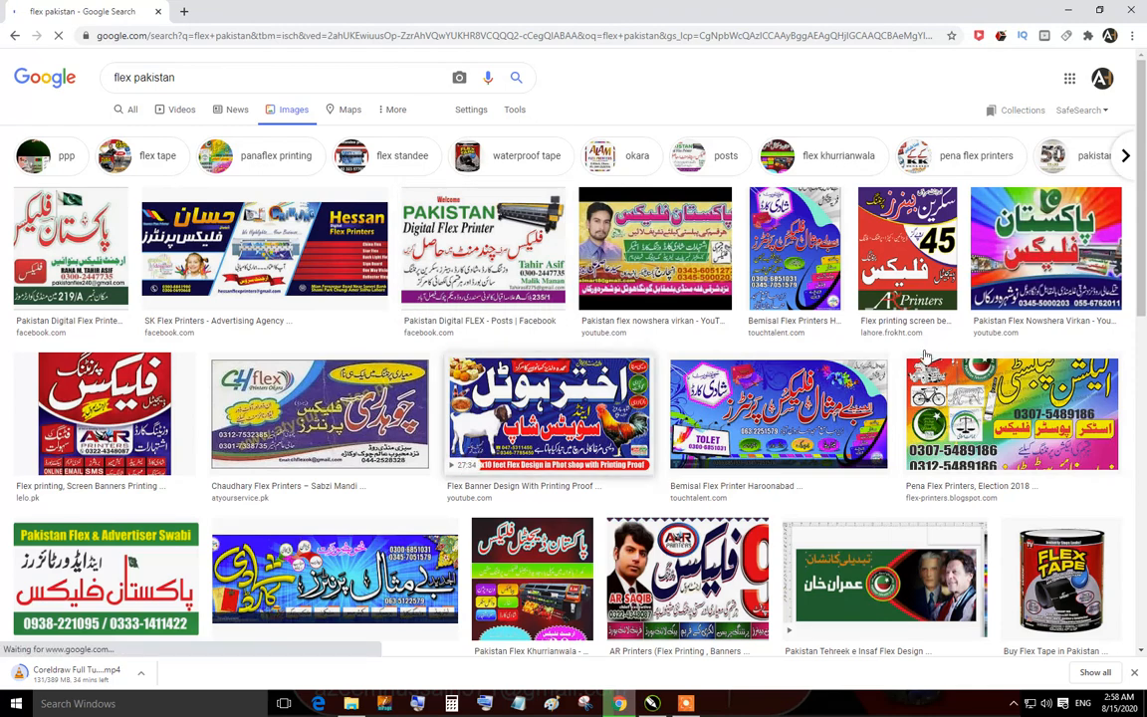
scroll(926, 356, down, 5)
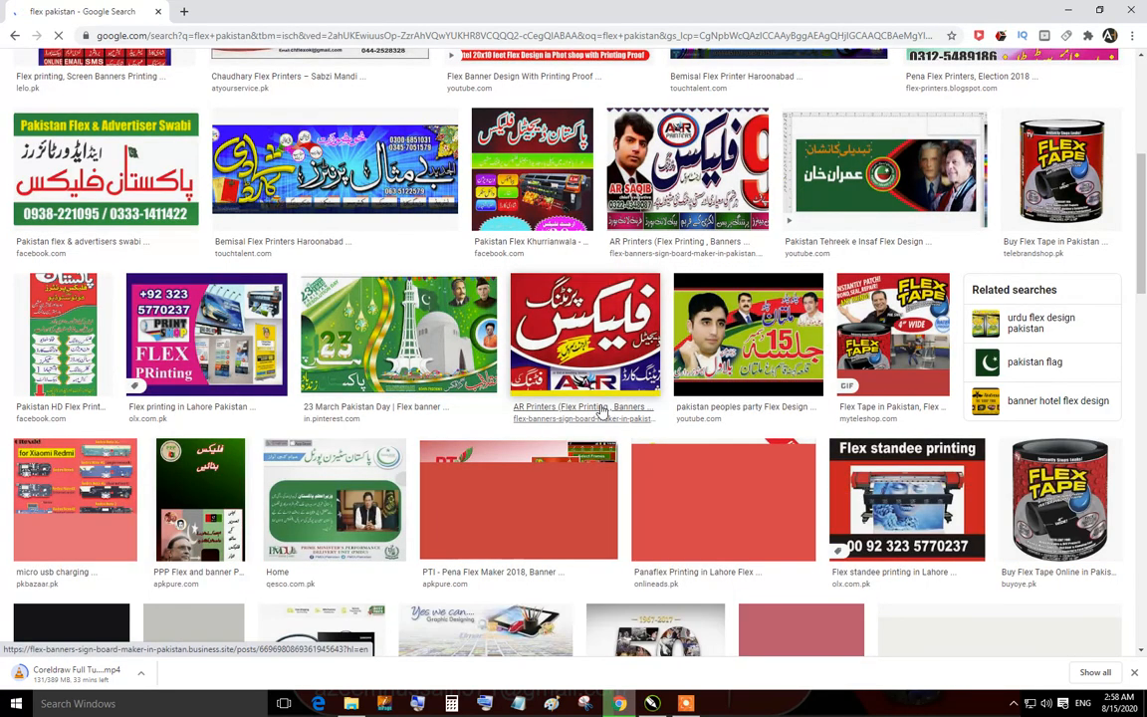
scroll(601, 411, down, 5)
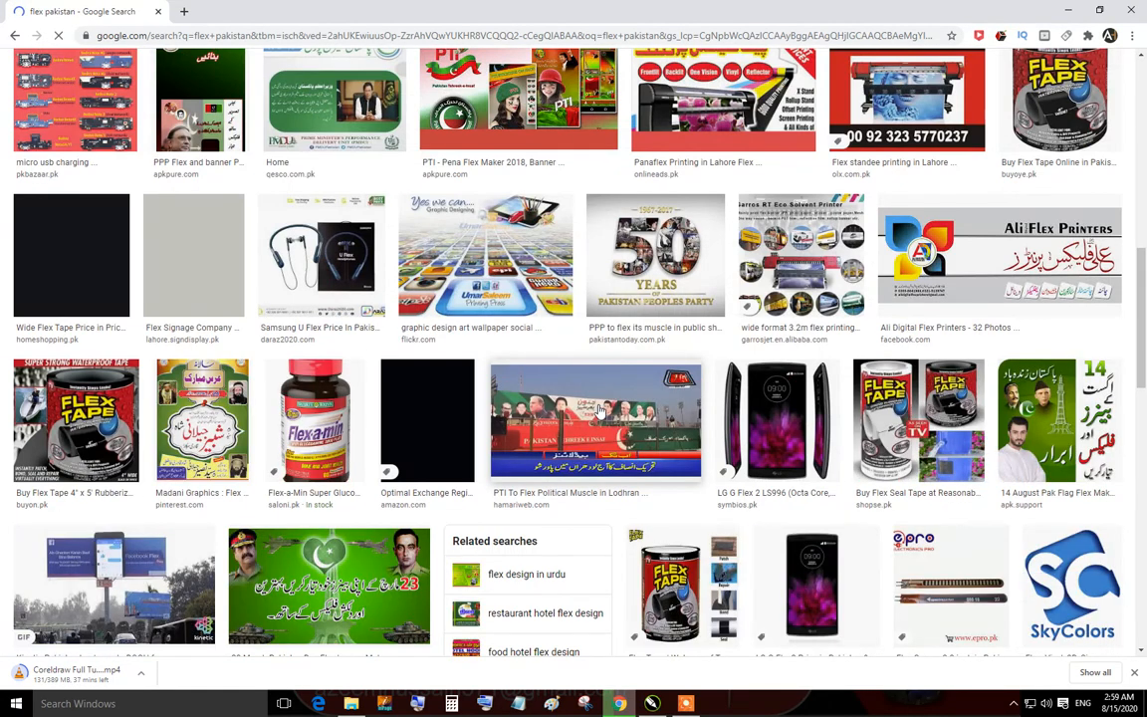
scroll(599, 413, down, 6)
scroll(596, 423, up, 18)
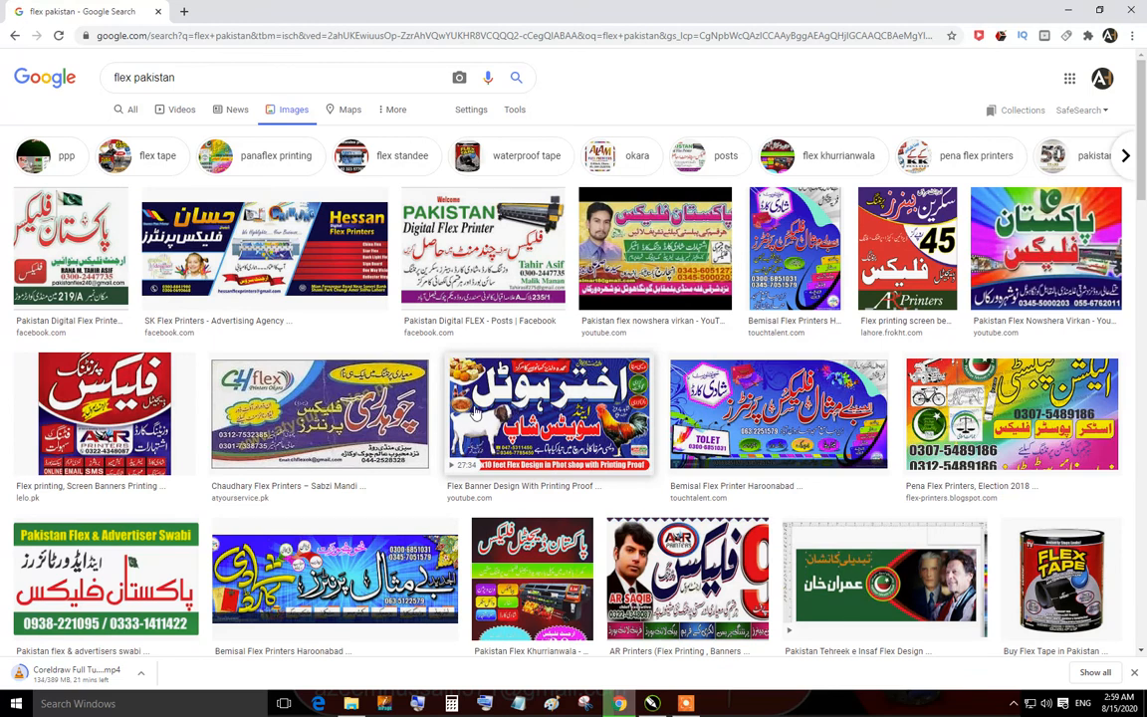
Return to the new-document dialog and switch the primary color mode to RGB, then back to CMYK.
click(1071, 13)
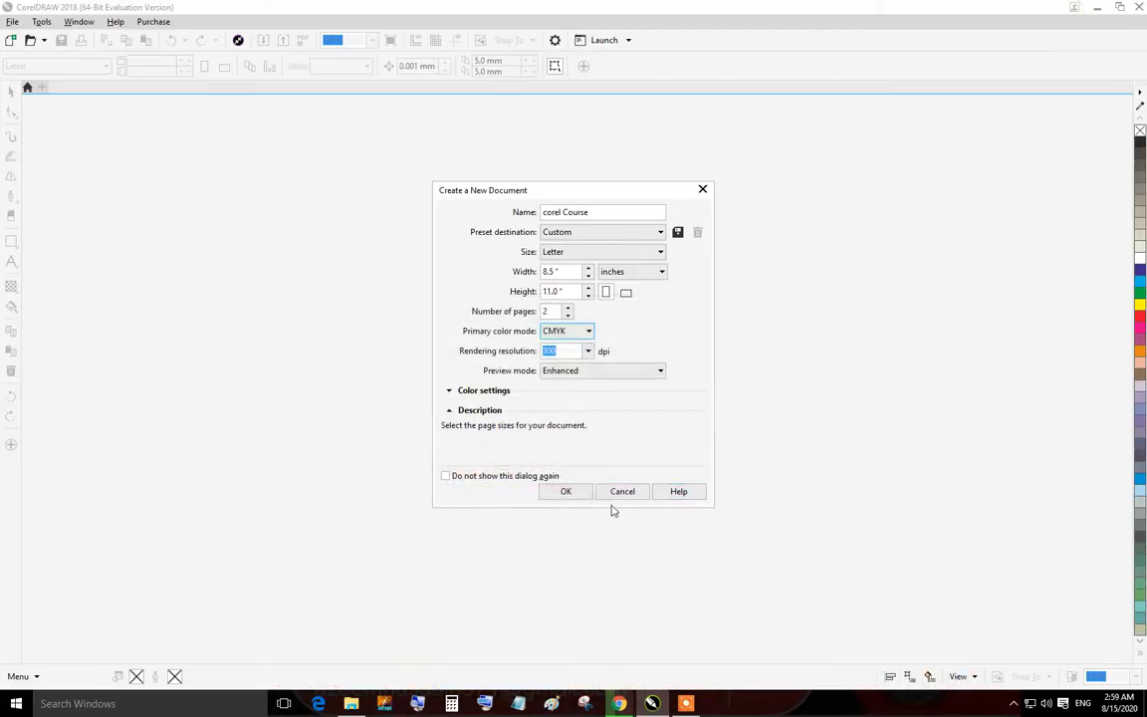
click(586, 331)
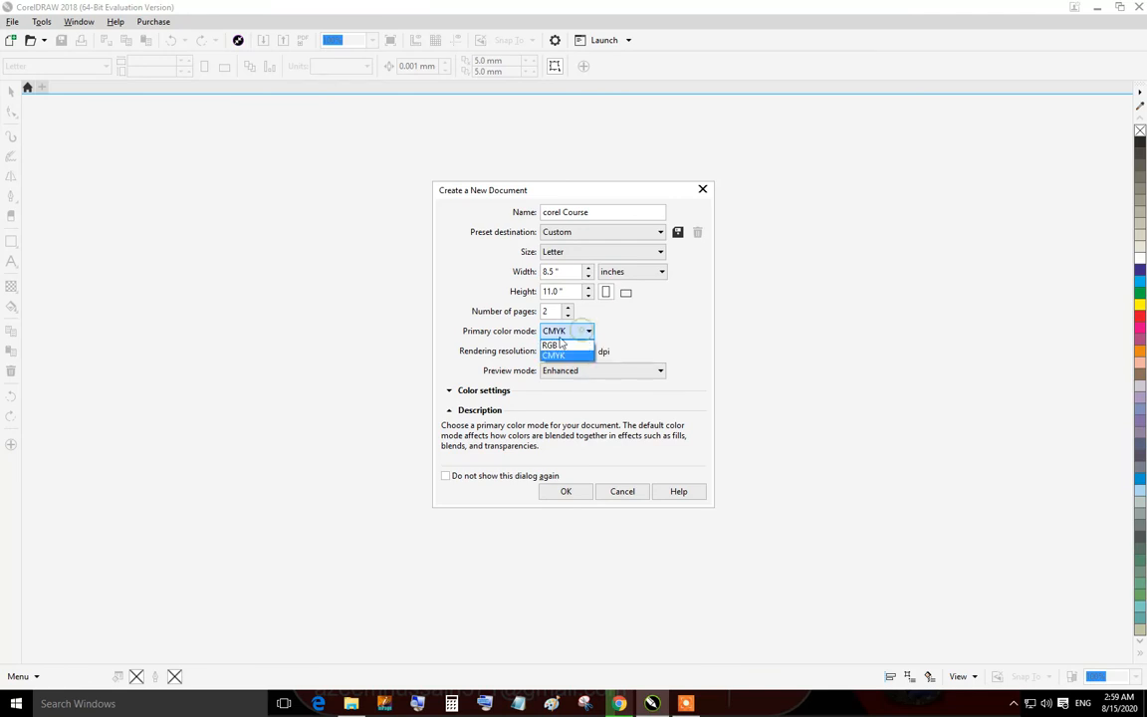
click(553, 345)
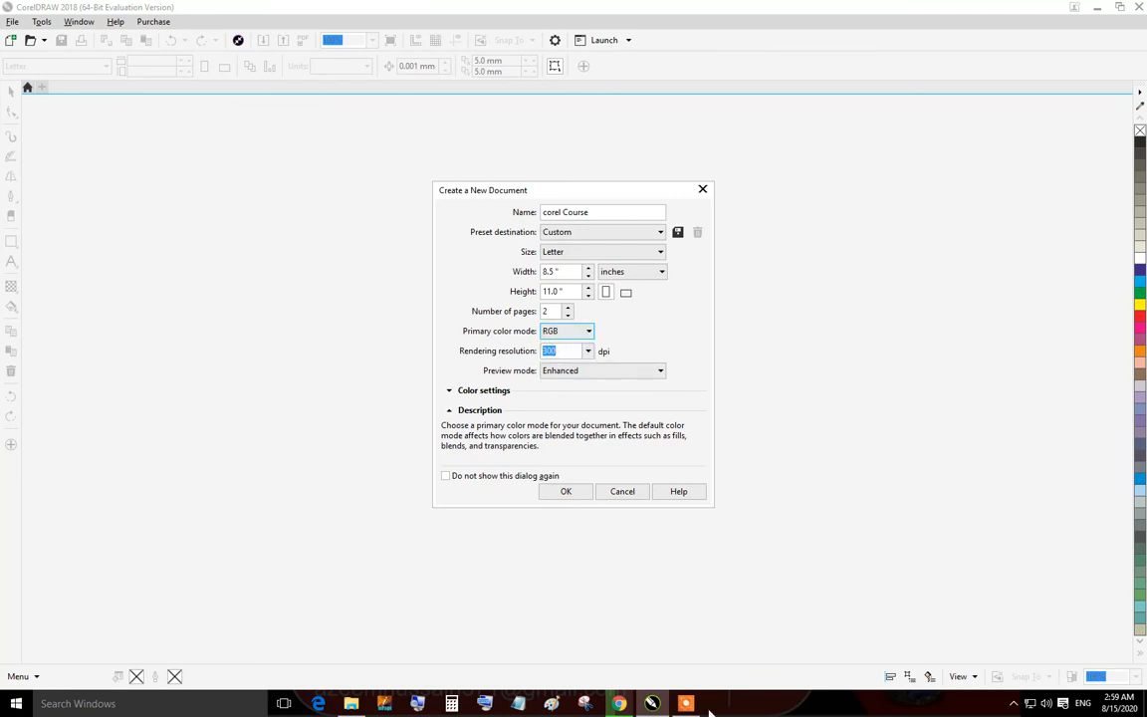
click(619, 704)
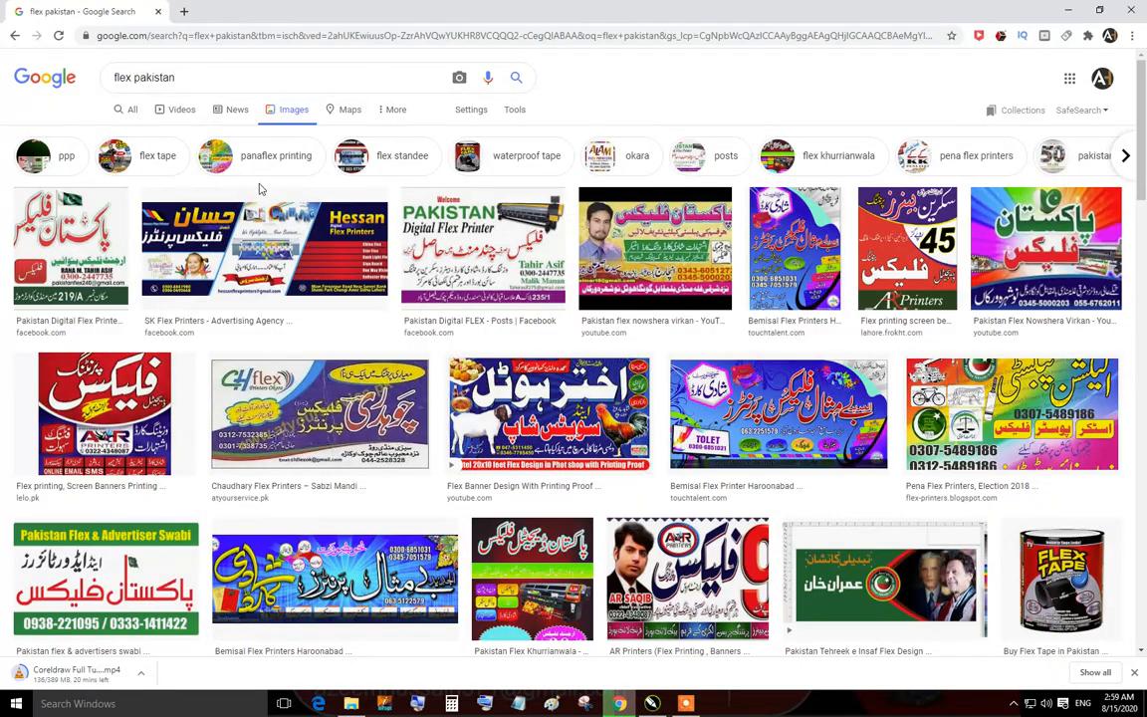
click(651, 704)
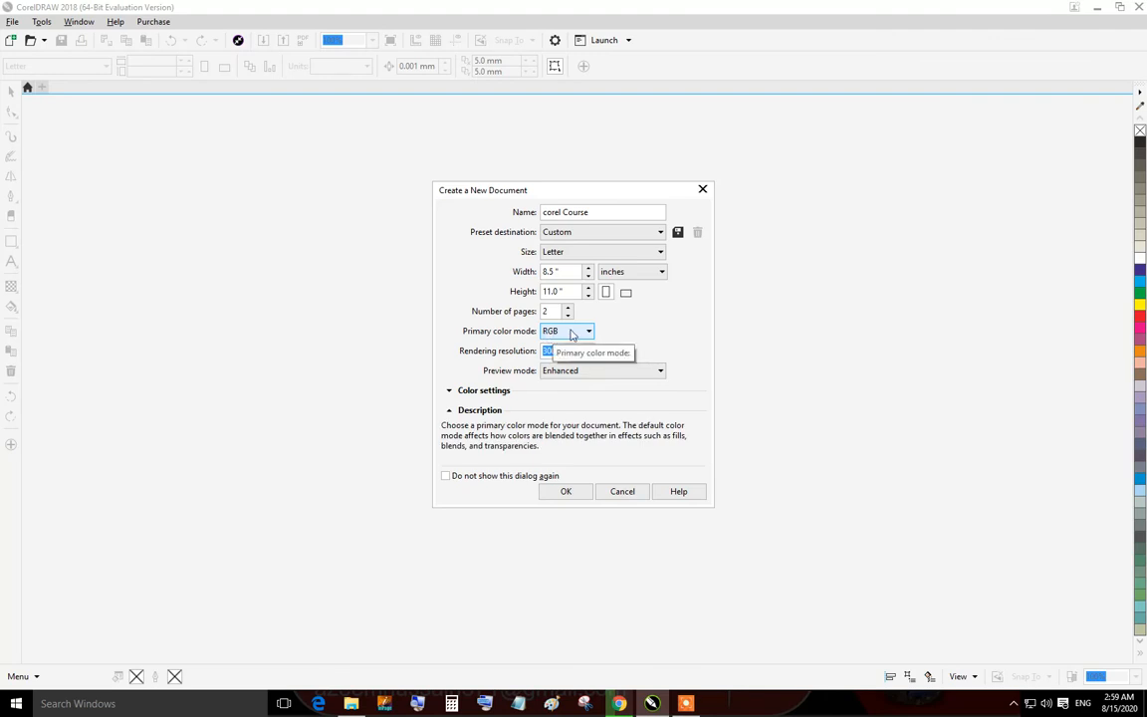
click(563, 333)
click(554, 356)
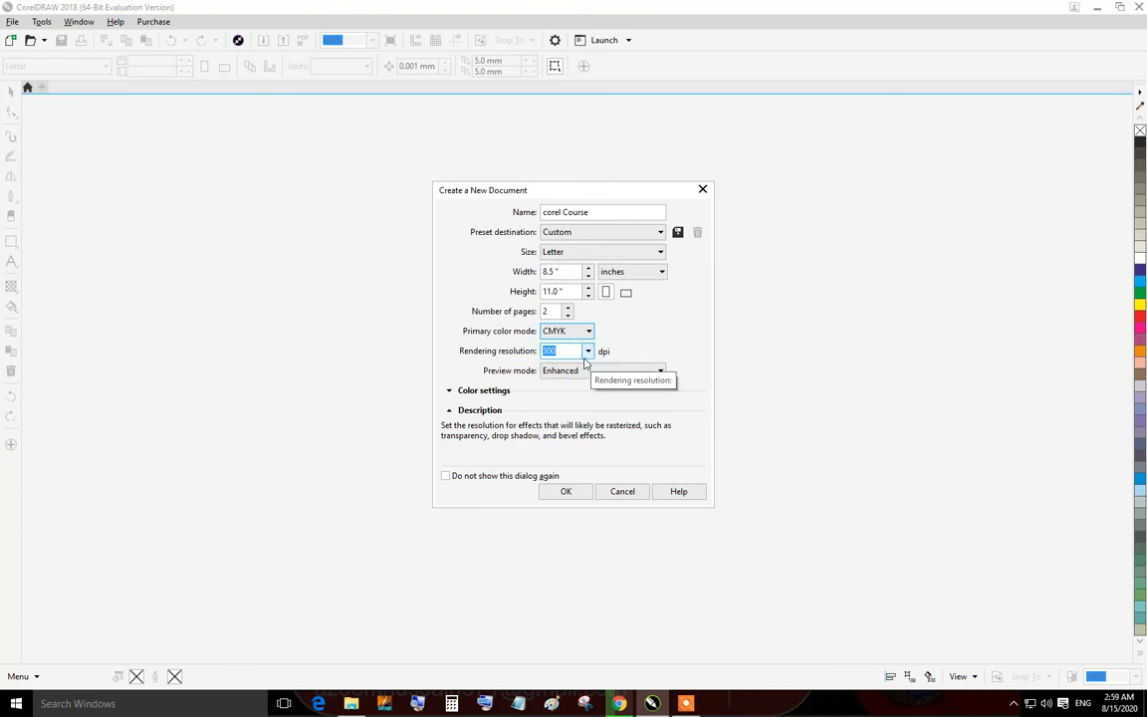
Try setting the rendering resolution to 1200 dpi, then undo the entry.
click(587, 352)
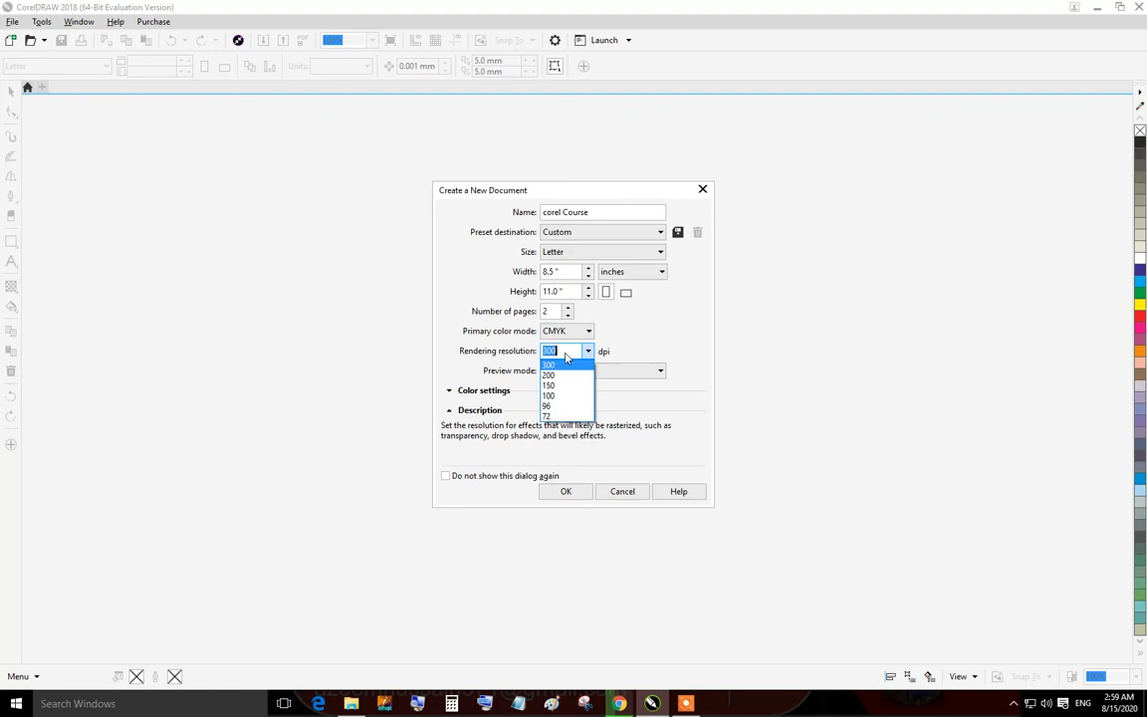
click(564, 352)
text(1200)
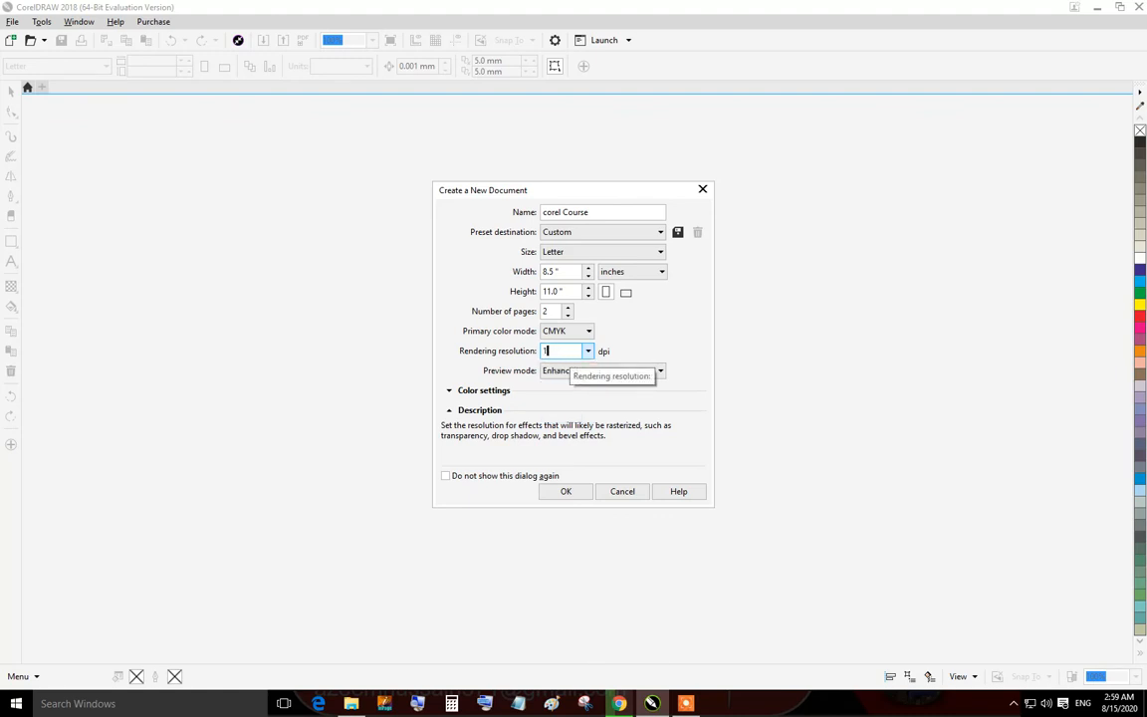
key(ctrl+z)
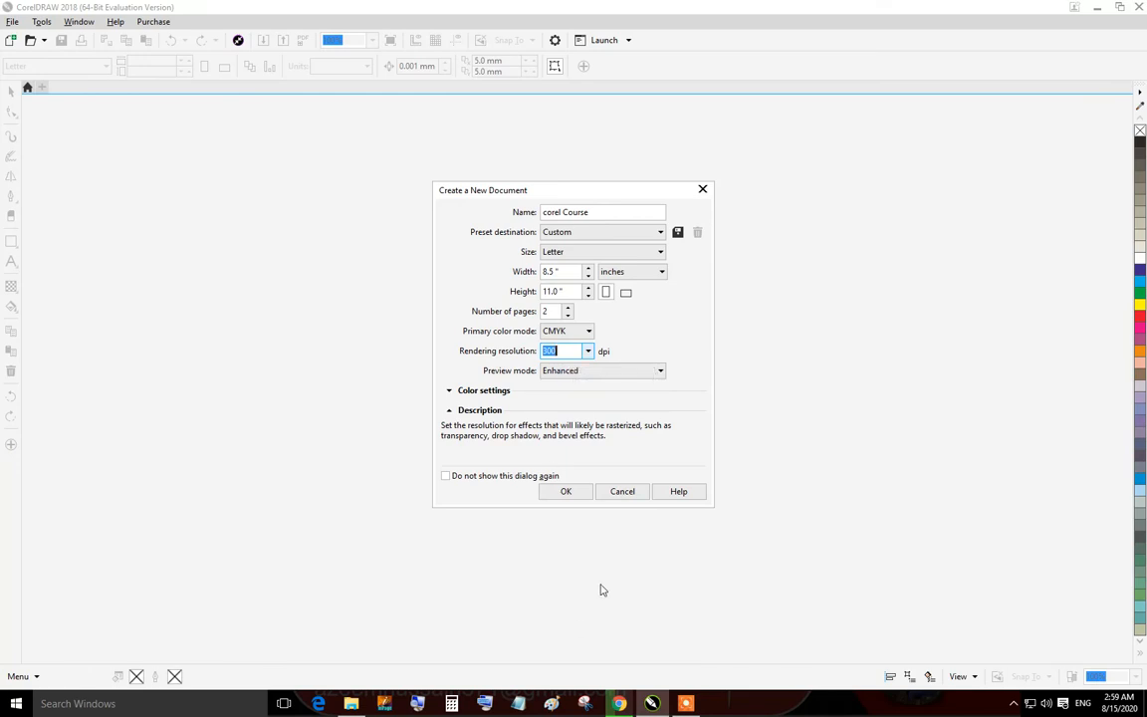
Review the preview mode options, keeping Enhanced, and expand the Color settings section.
click(611, 370)
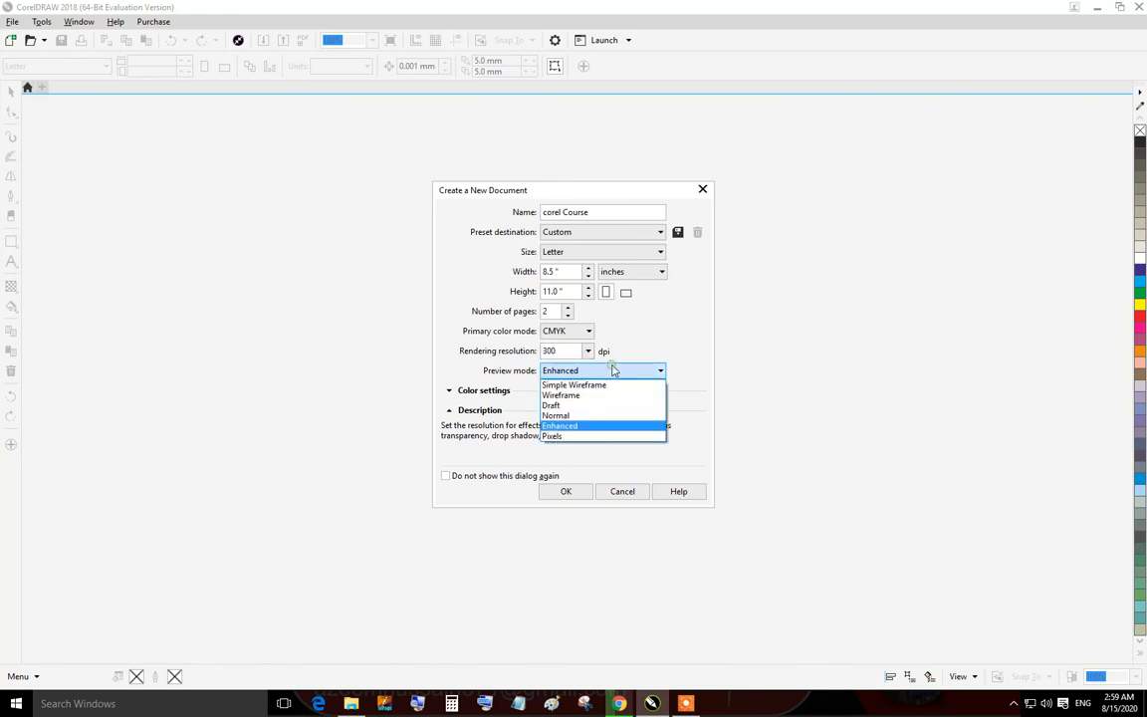
click(345, 387)
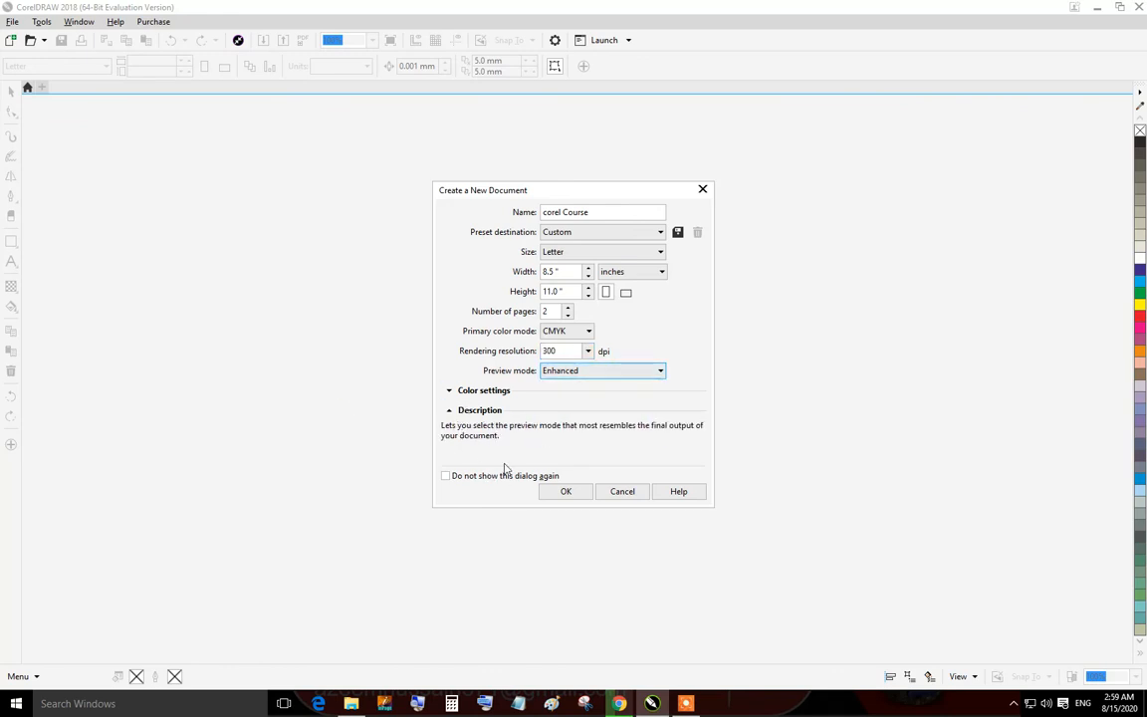
click(449, 391)
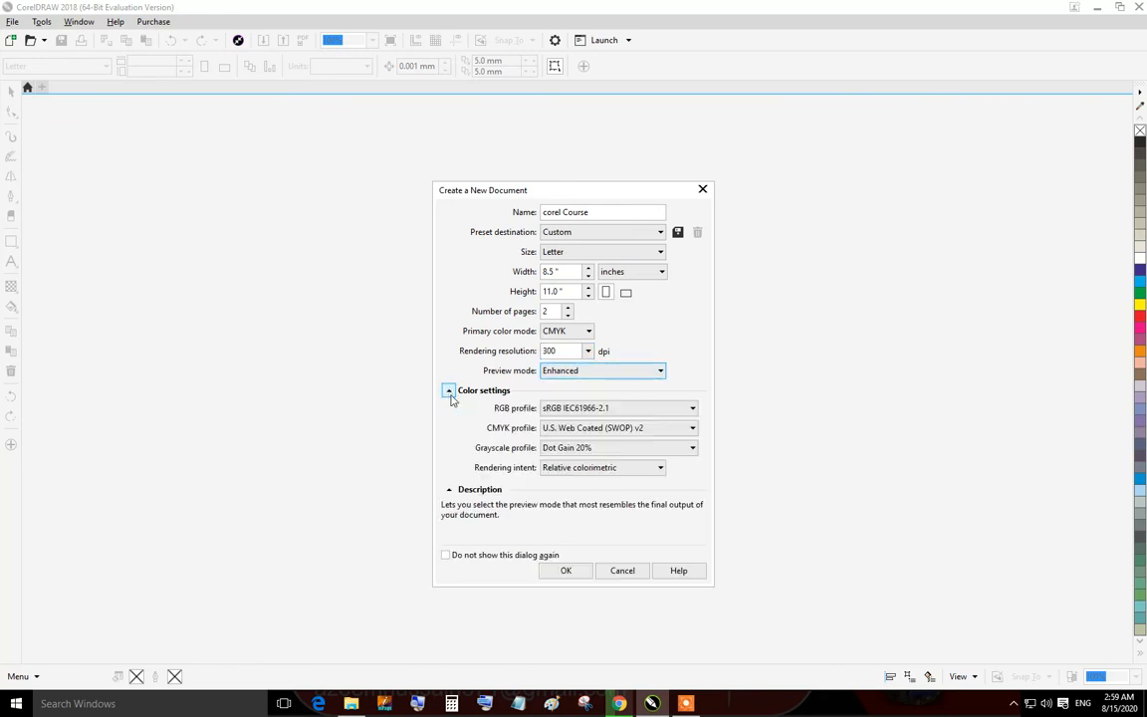
Collapse the Color settings section and confirm the dialog to create the corel Course document.
click(449, 390)
click(451, 392)
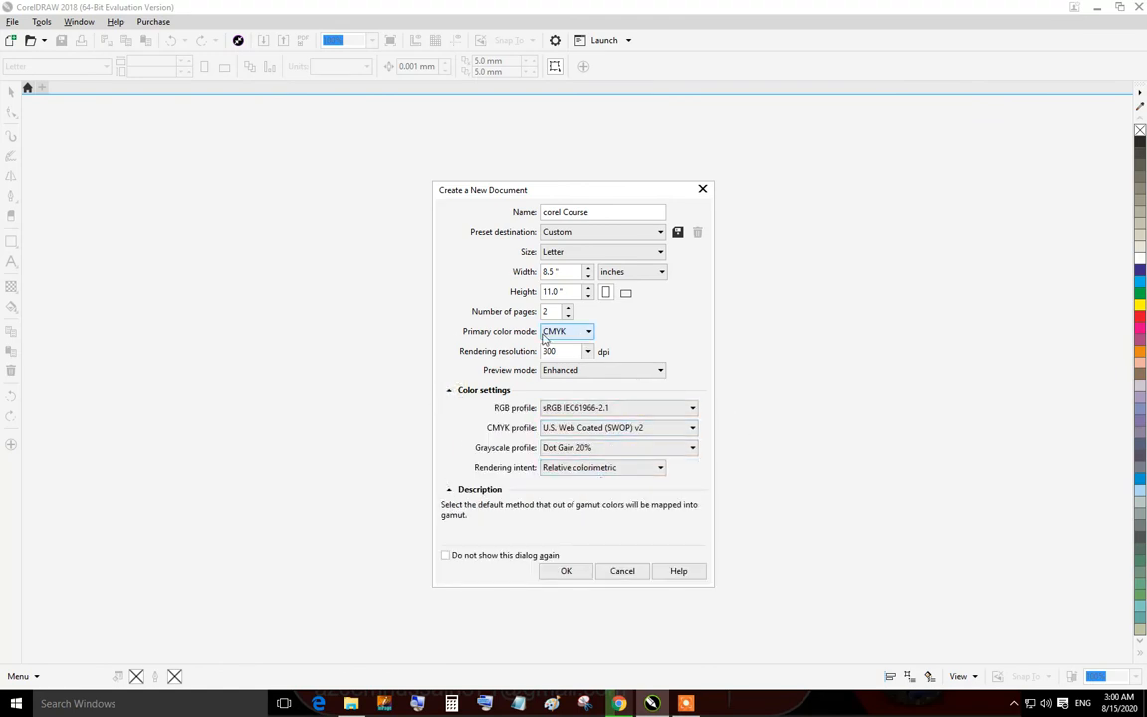
click(450, 391)
click(449, 412)
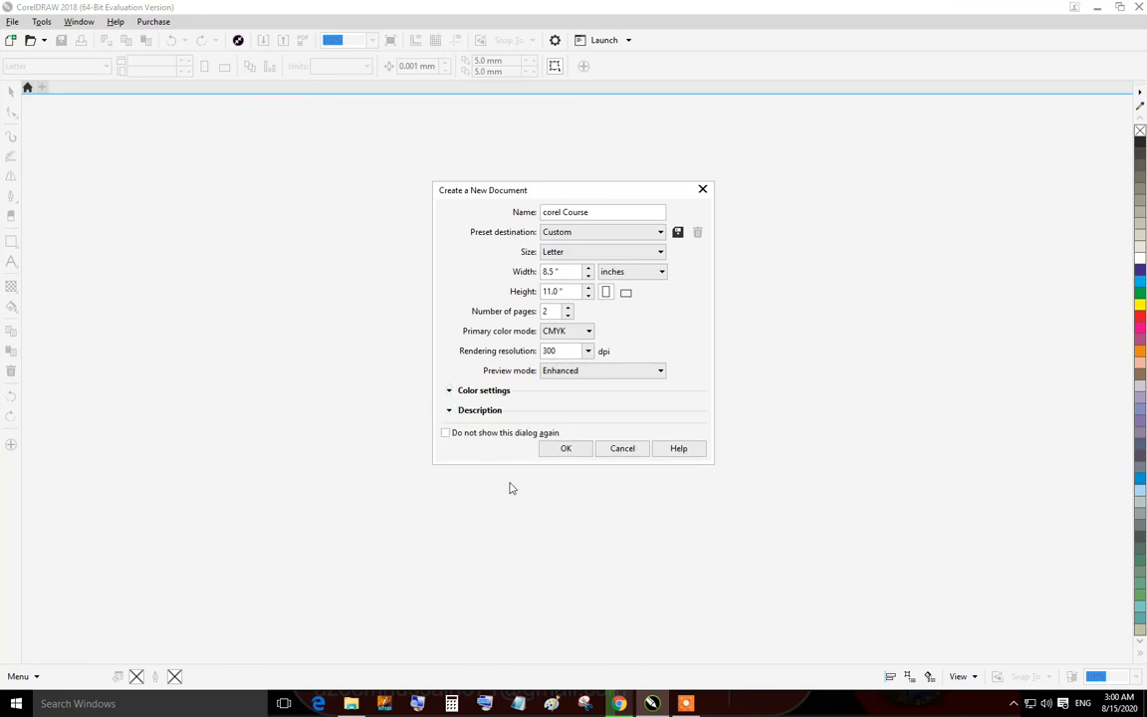
click(449, 412)
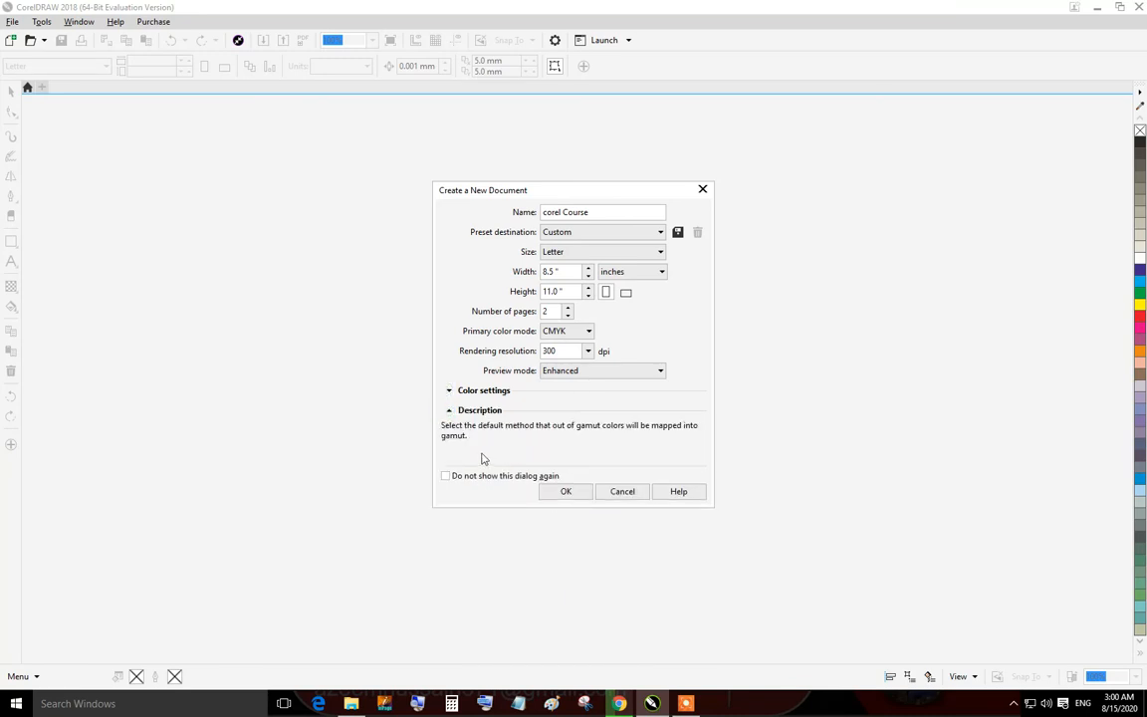
click(566, 492)
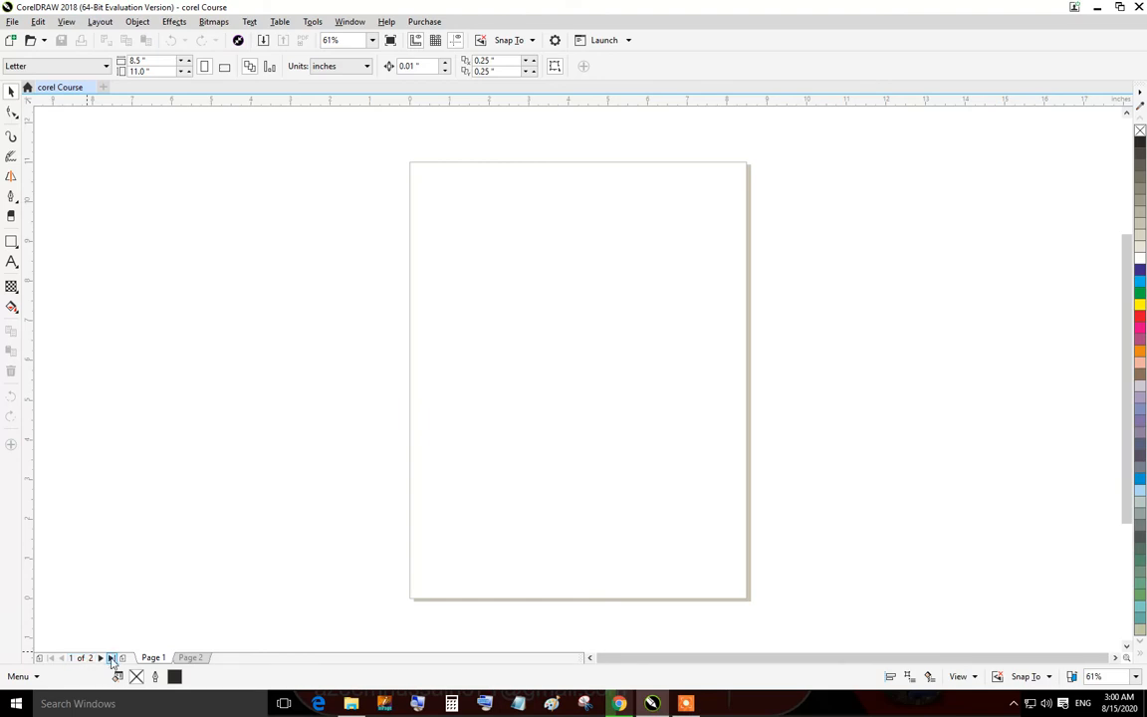
On page 1, add text reading azeem with a second line fsr using the Text tool.
click(101, 659)
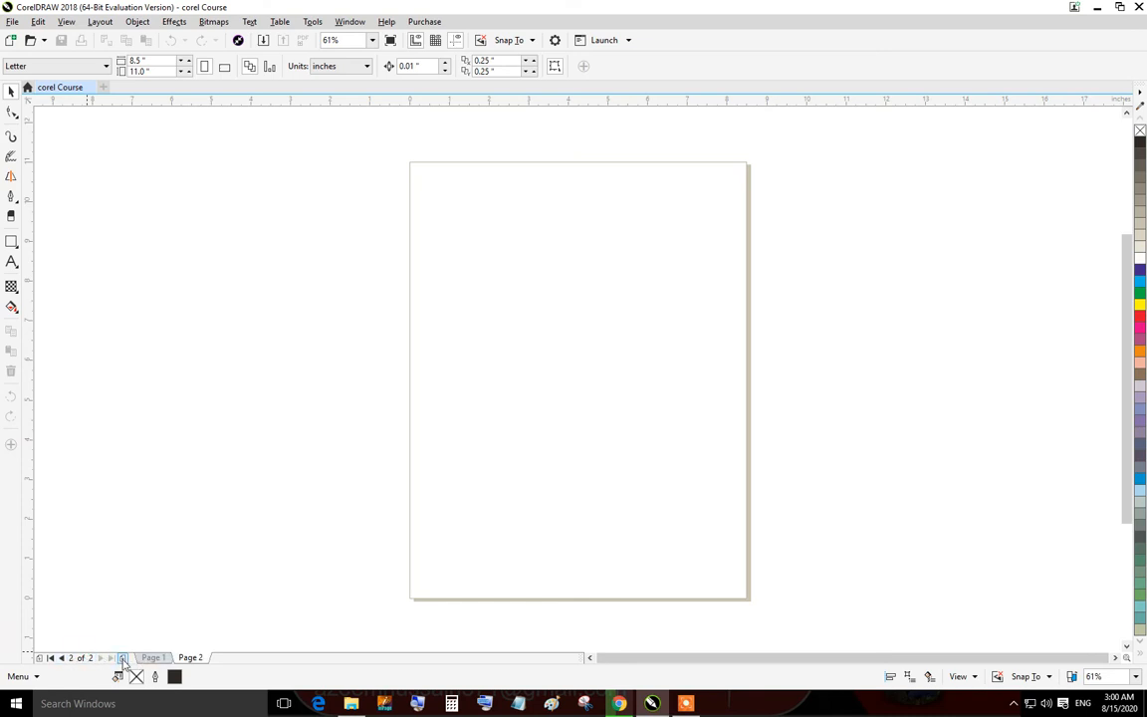
click(50, 658)
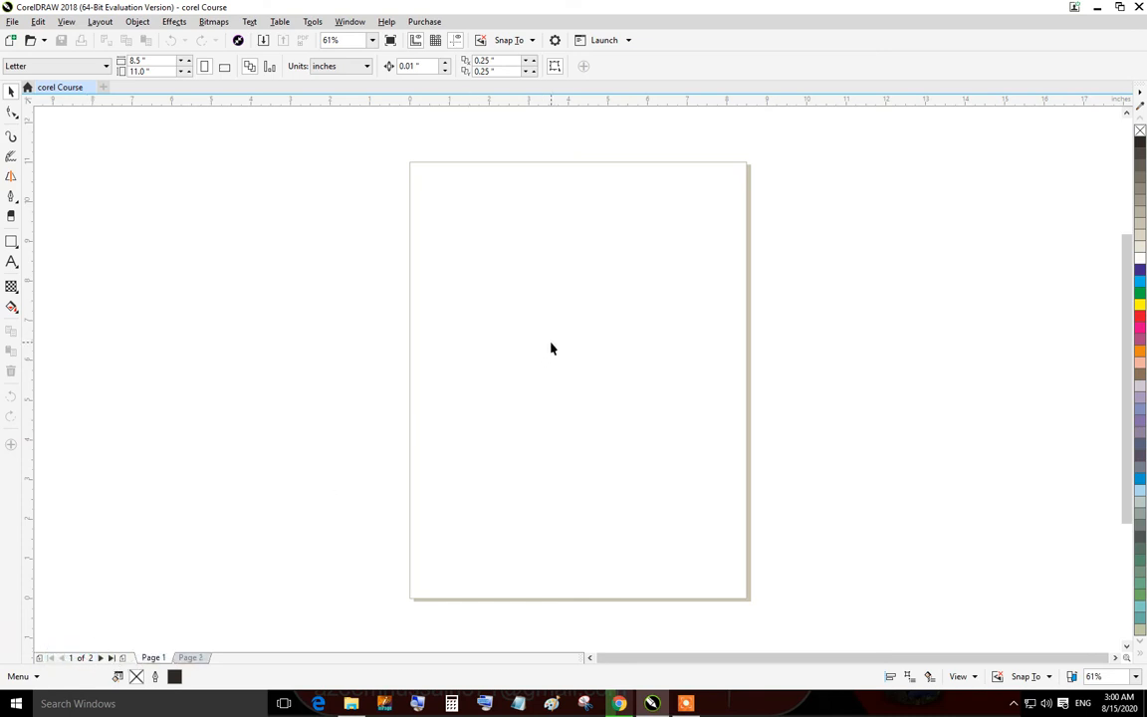
click(12, 261)
click(511, 251)
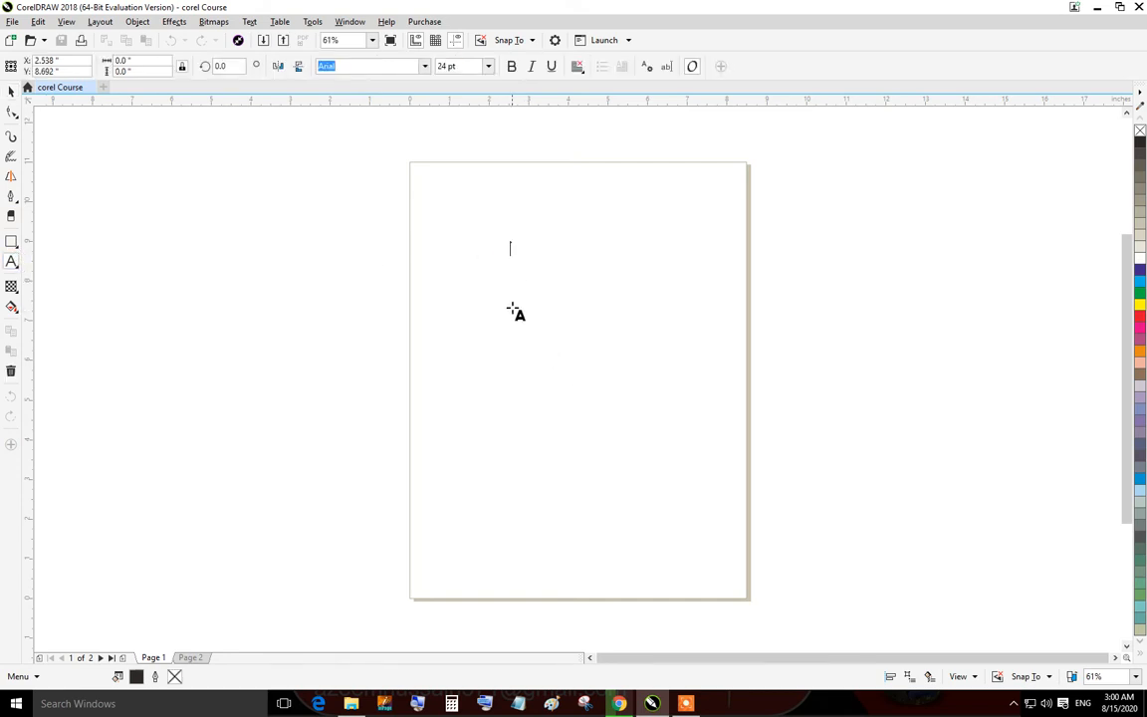
click(537, 319)
text(azeem)
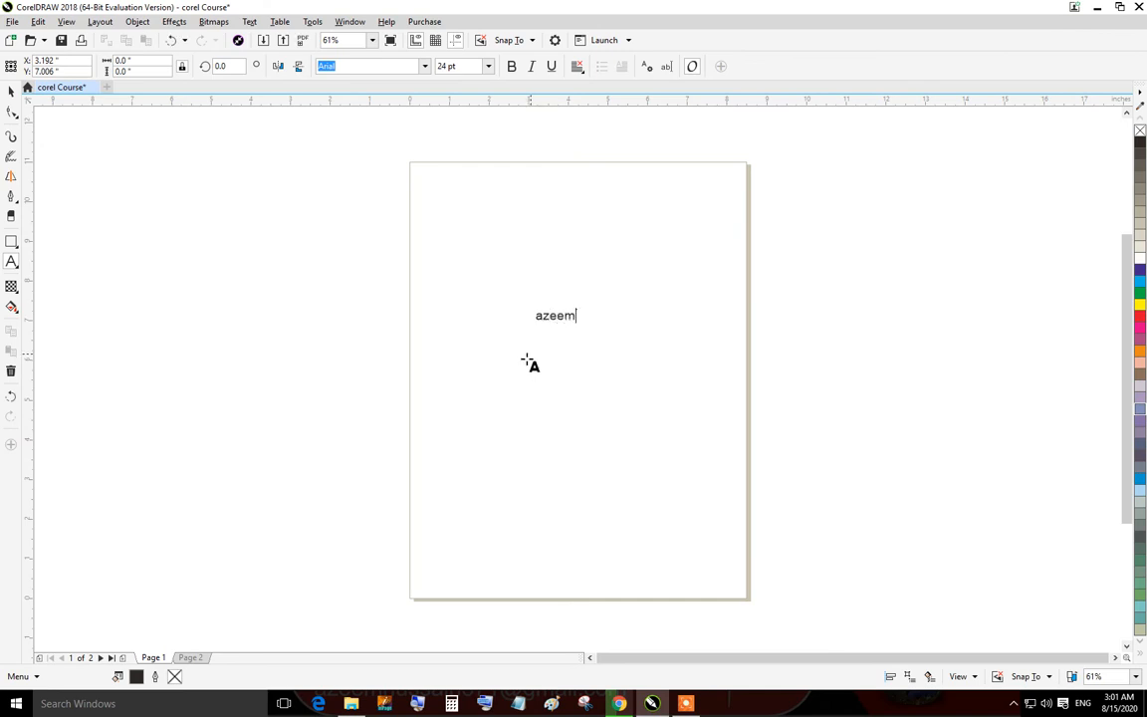
key(Escape)
key(Return)
text(fsr)
Add a separate text object reading Azeem below the first text.
click(593, 375)
text(Azeem)
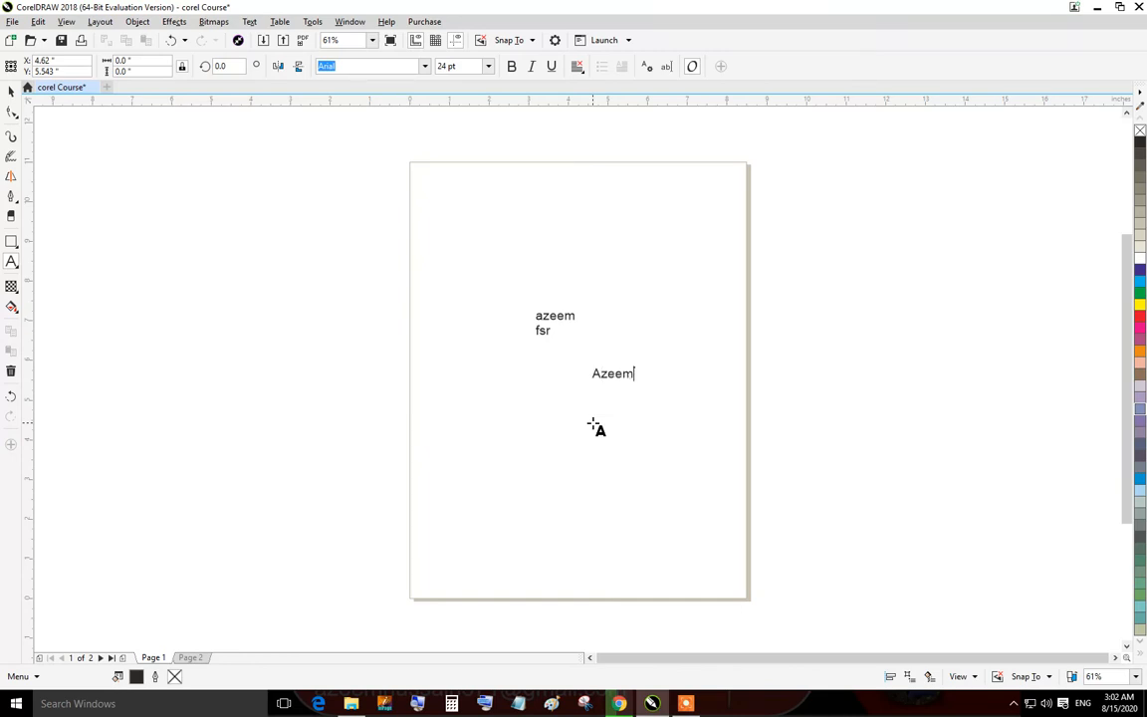
key(Escape)
click(103, 660)
click(615, 341)
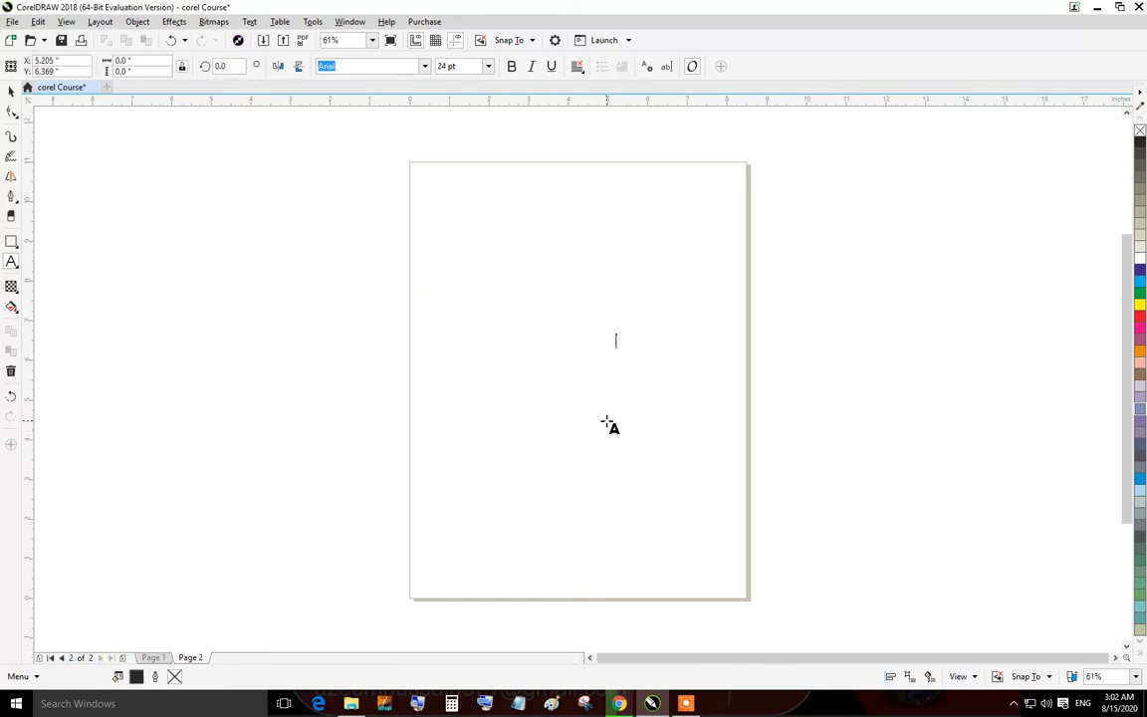
key(Escape)
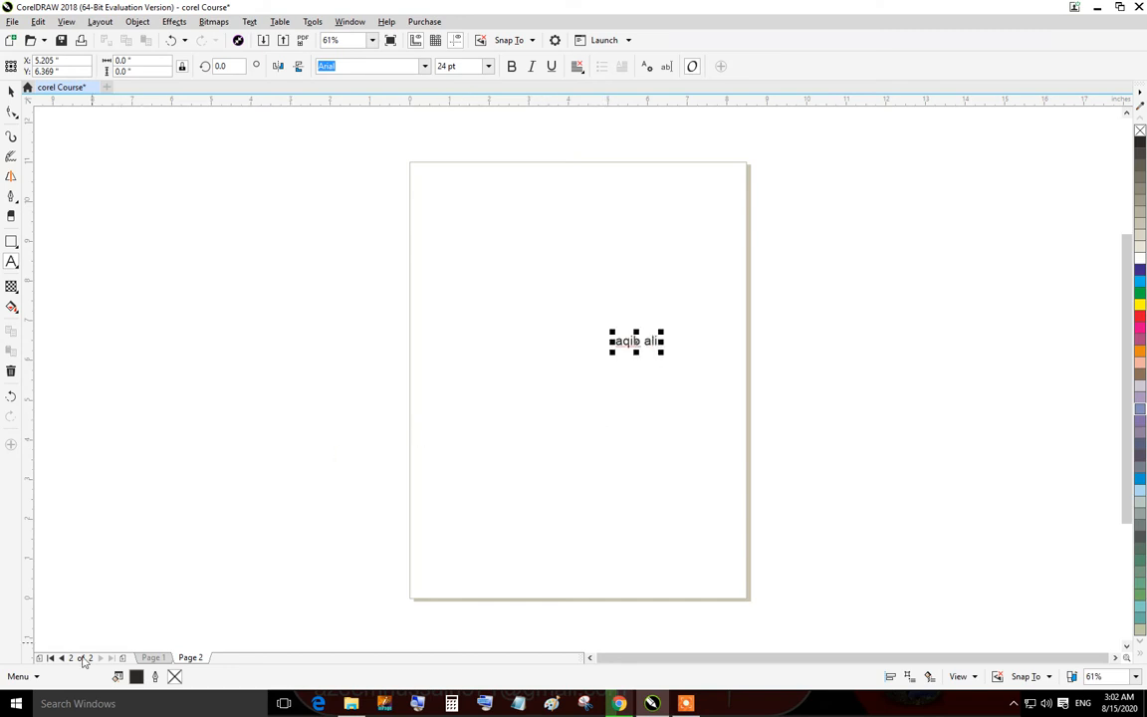
Append three more pages to the end of the document.
click(51, 658)
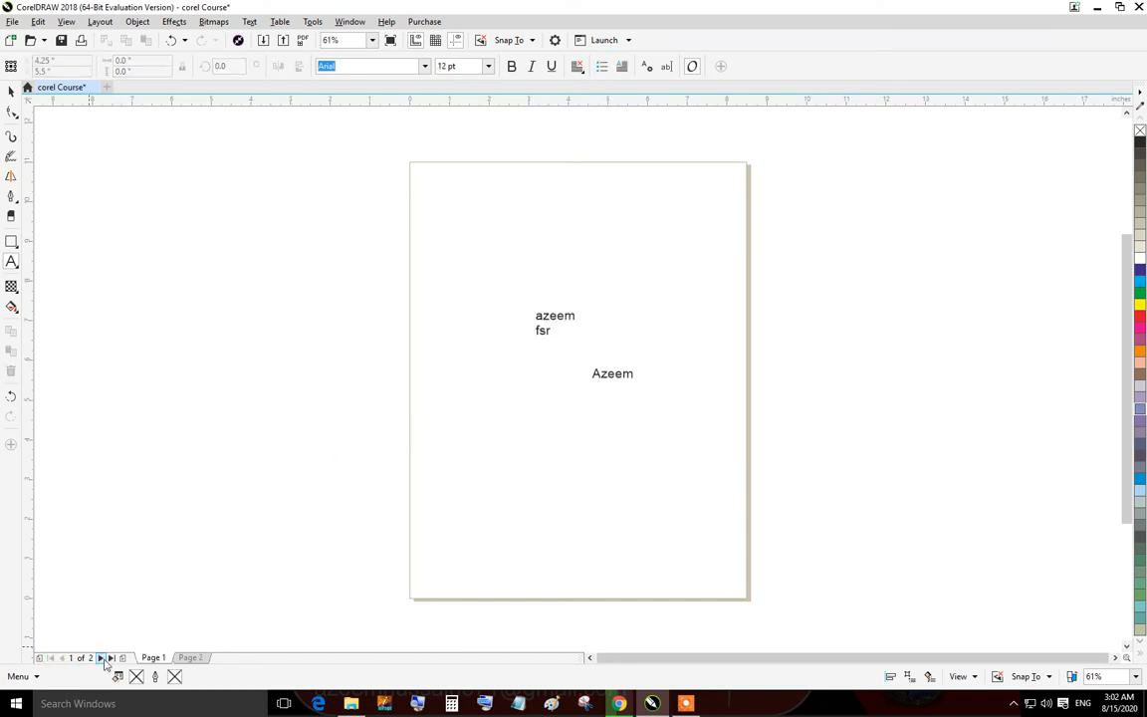
click(101, 659)
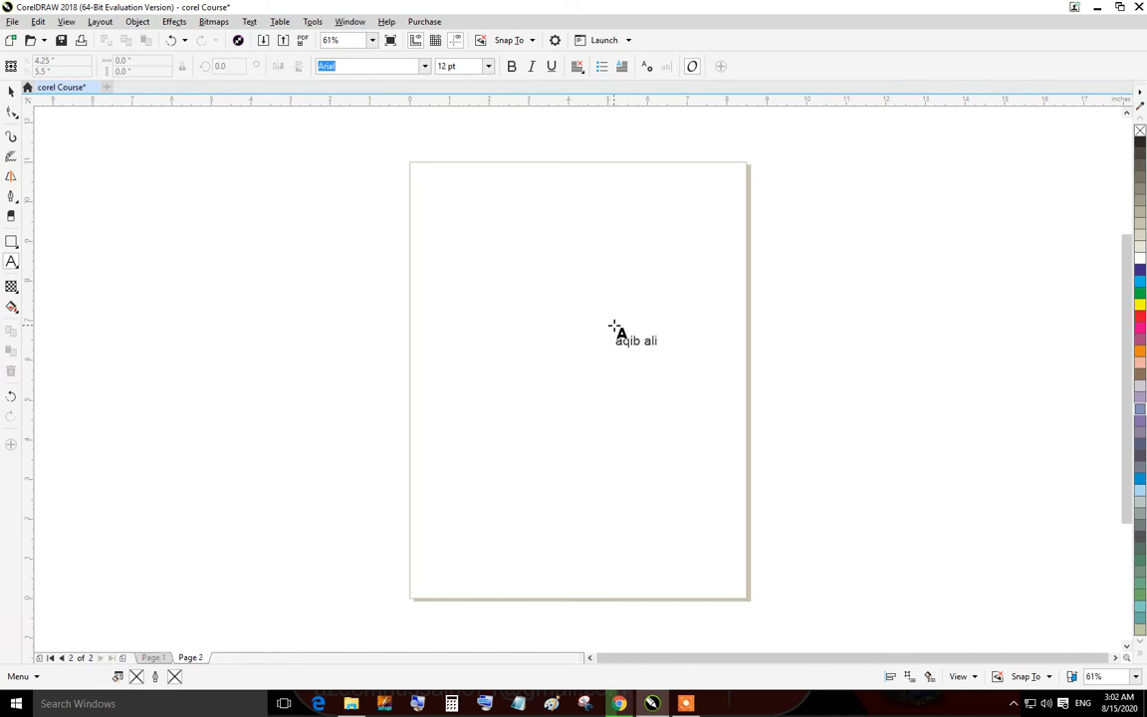
click(123, 659)
click(122, 658)
click(121, 659)
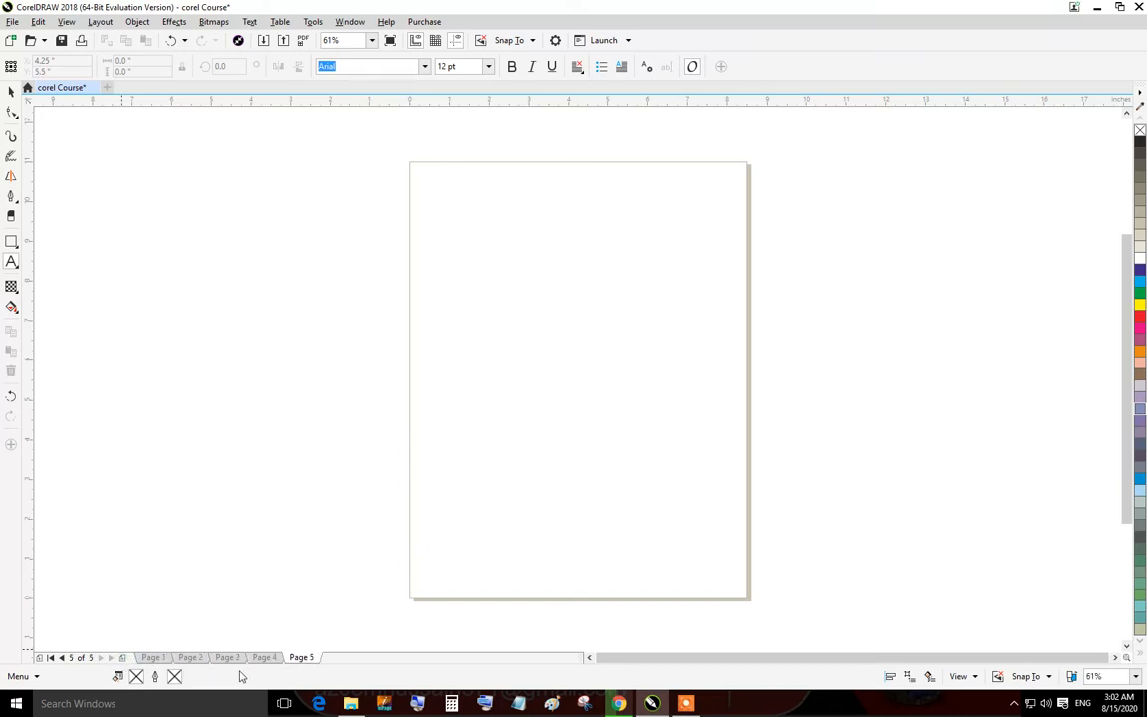
Rename page 2 to azeem.
right_click(265, 659)
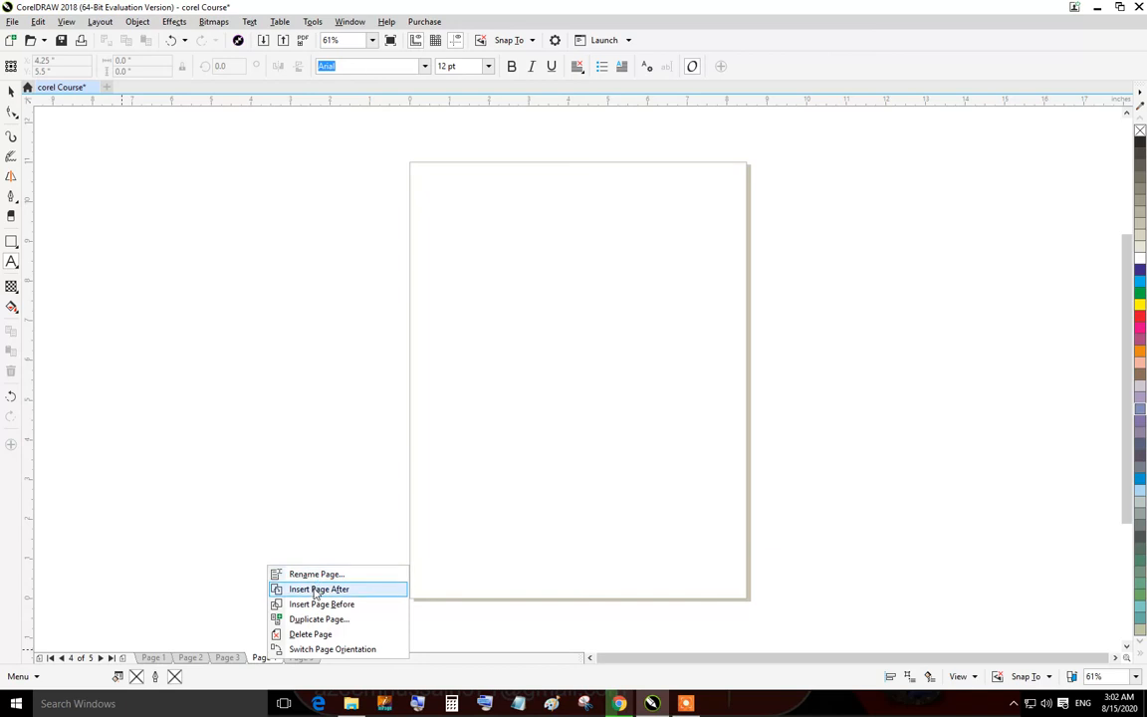
click(197, 660)
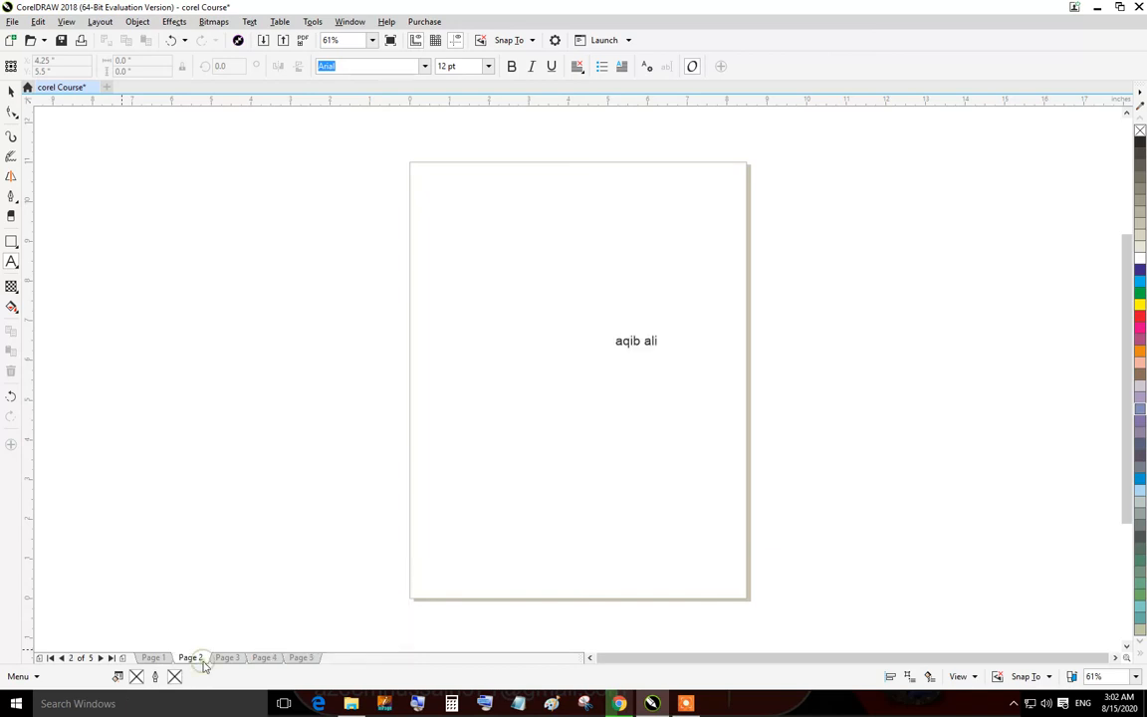
right_click(203, 661)
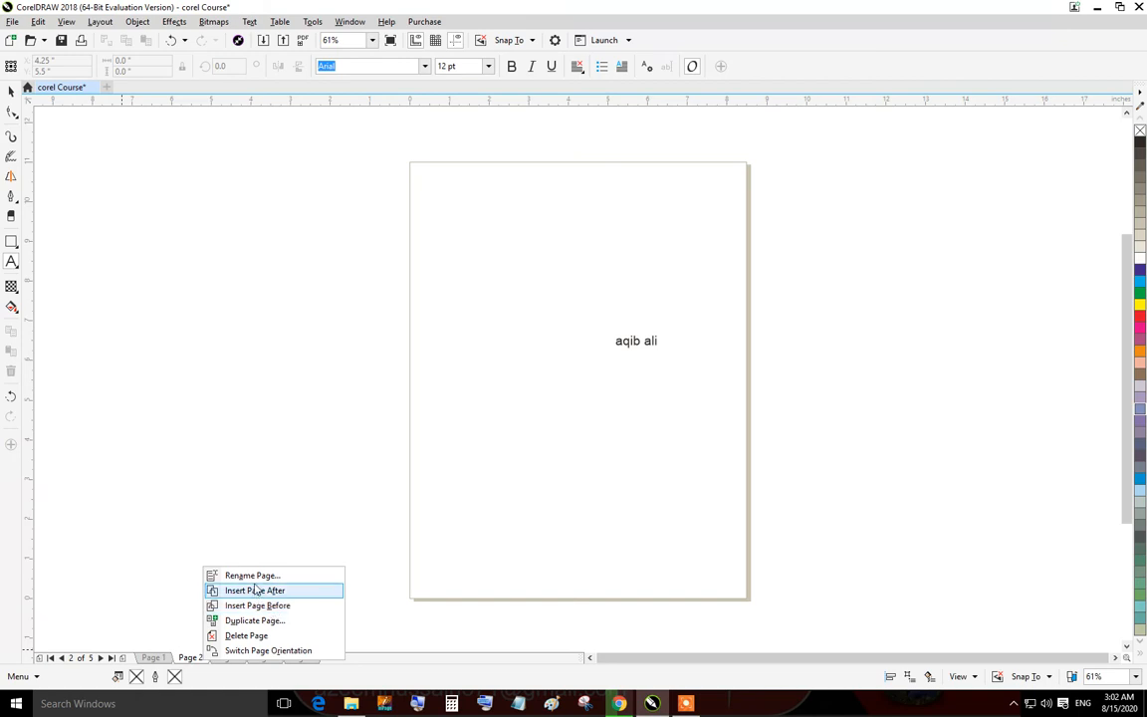
click(254, 577)
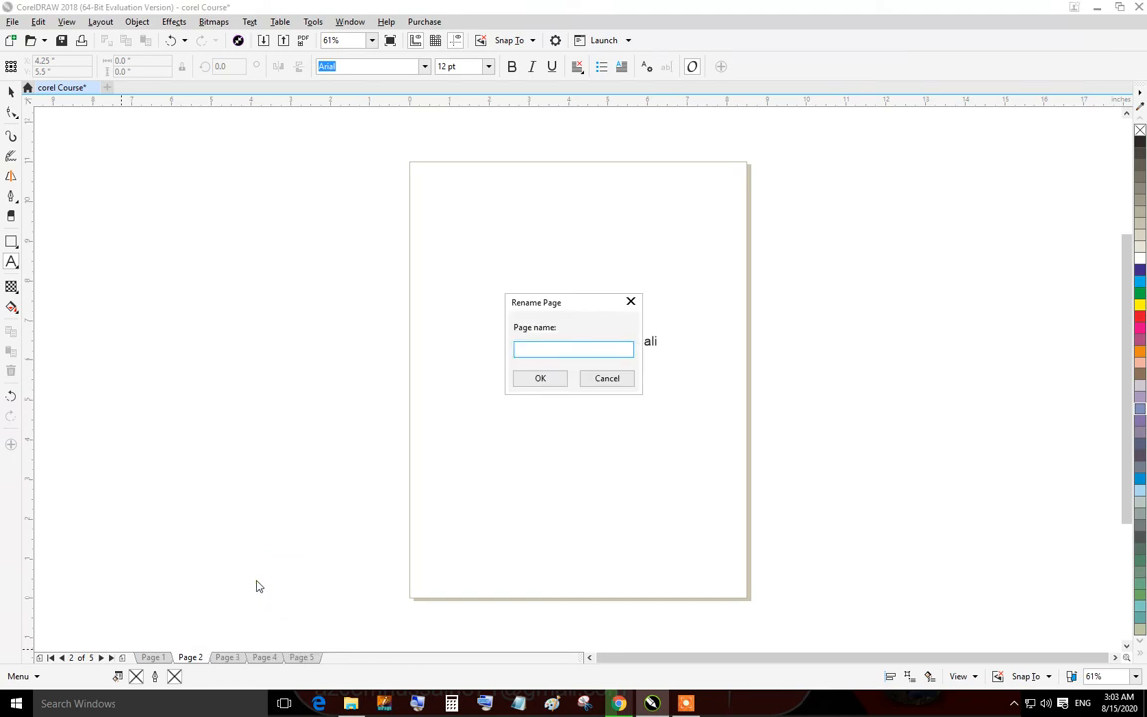
text(azeem)
key(Return)
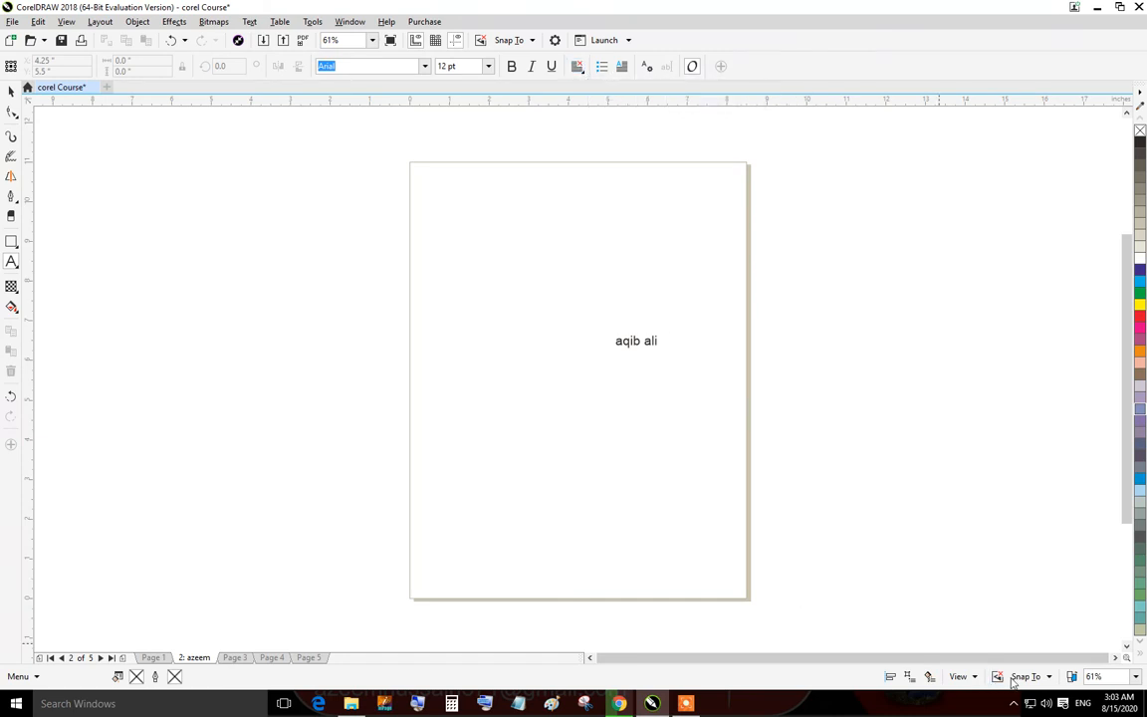
Enable snapping to Document Grid, Baseline Grid, Guidelines and Page.
click(1049, 678)
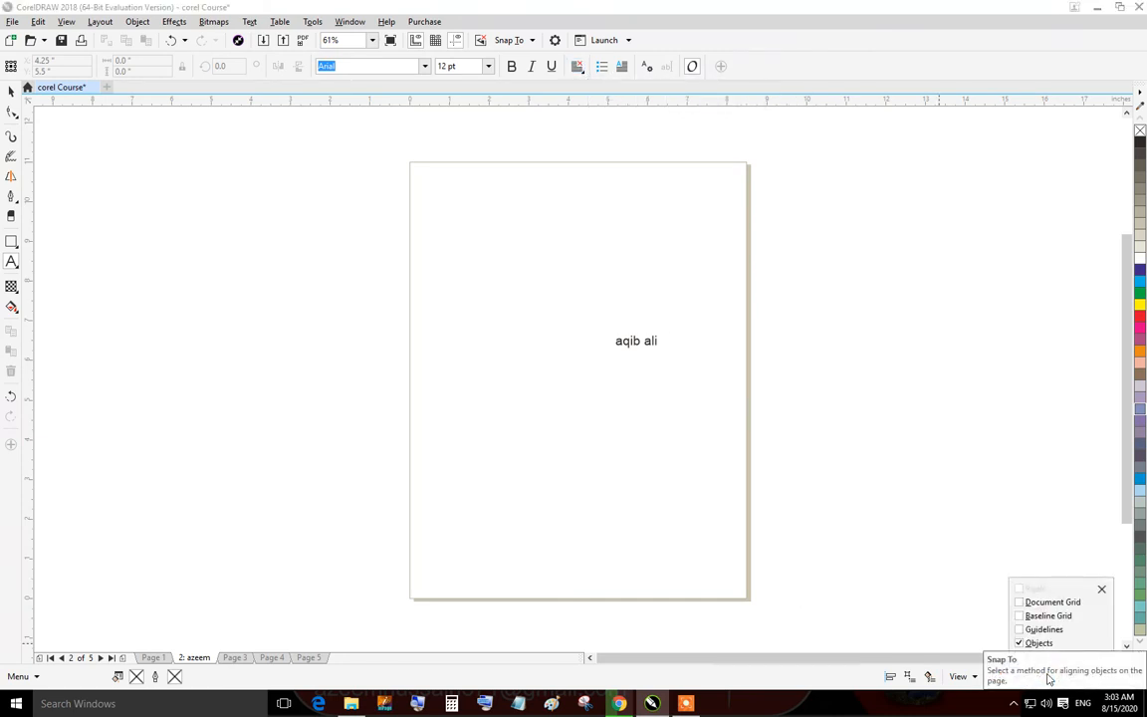
click(1019, 603)
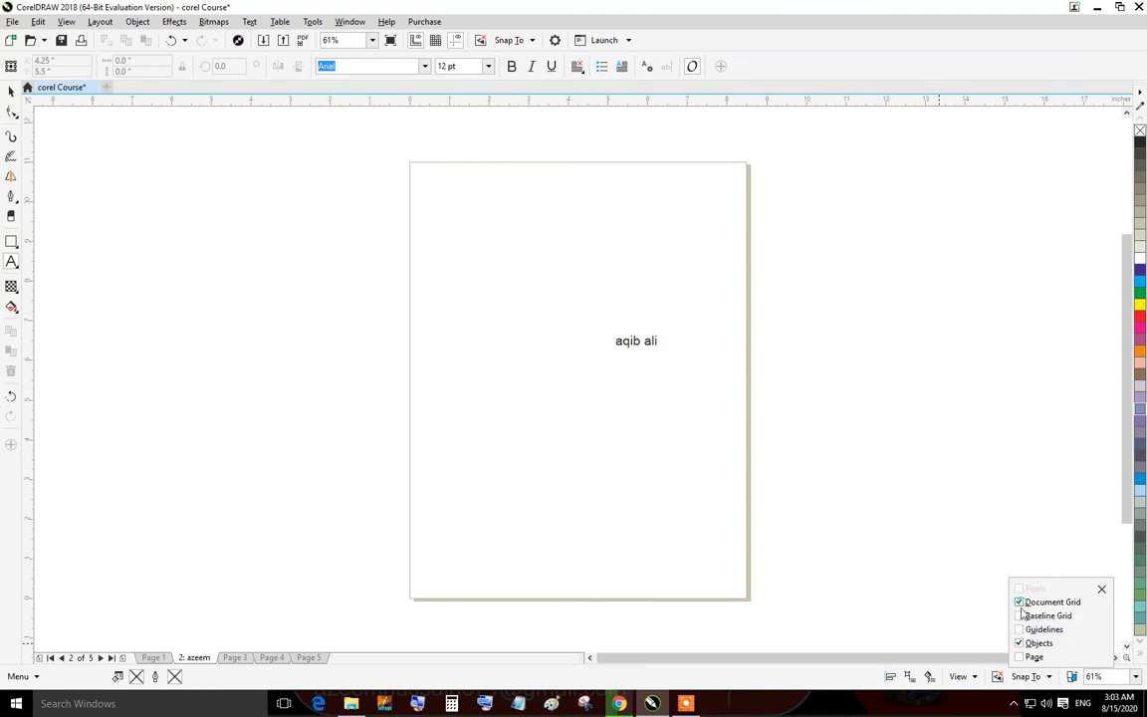
click(1019, 617)
click(1019, 630)
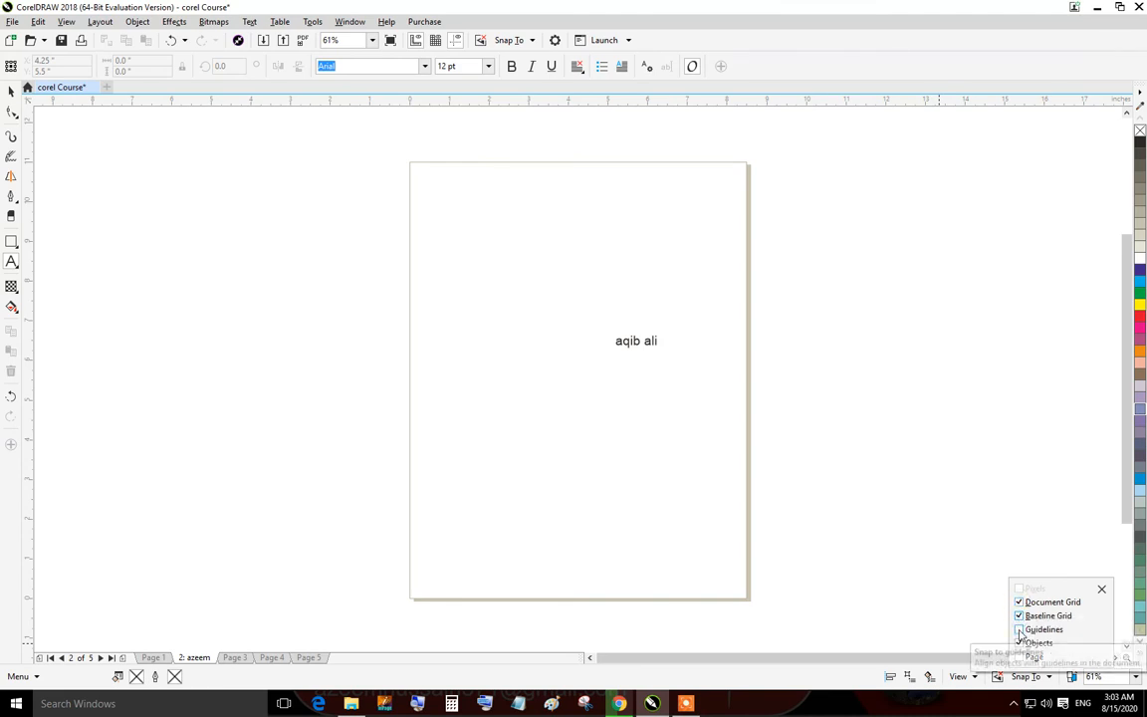
click(1020, 658)
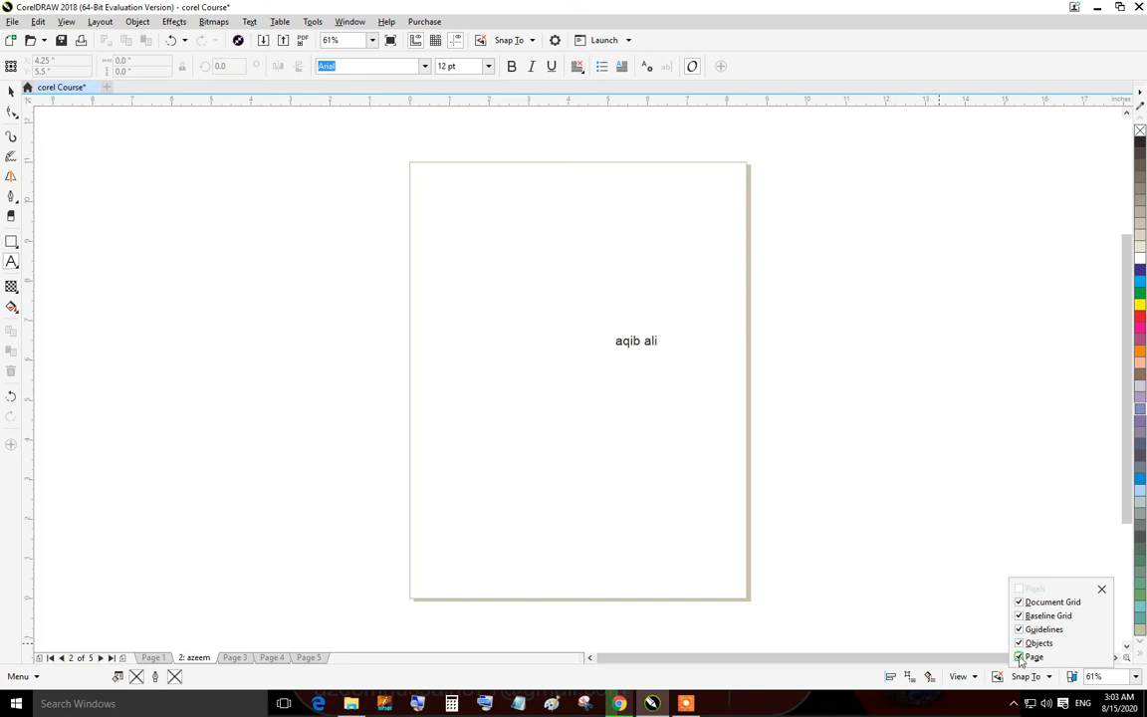
click(922, 581)
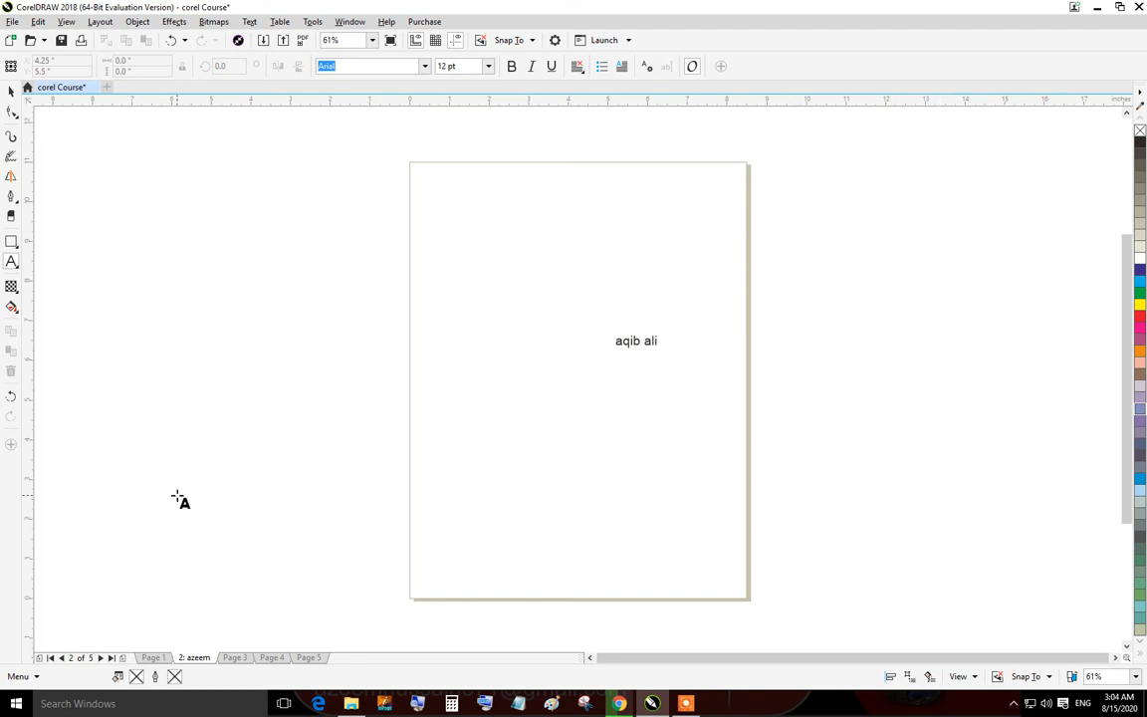
Create a new document with the default settings.
key(ctrl+n)
key(Return)
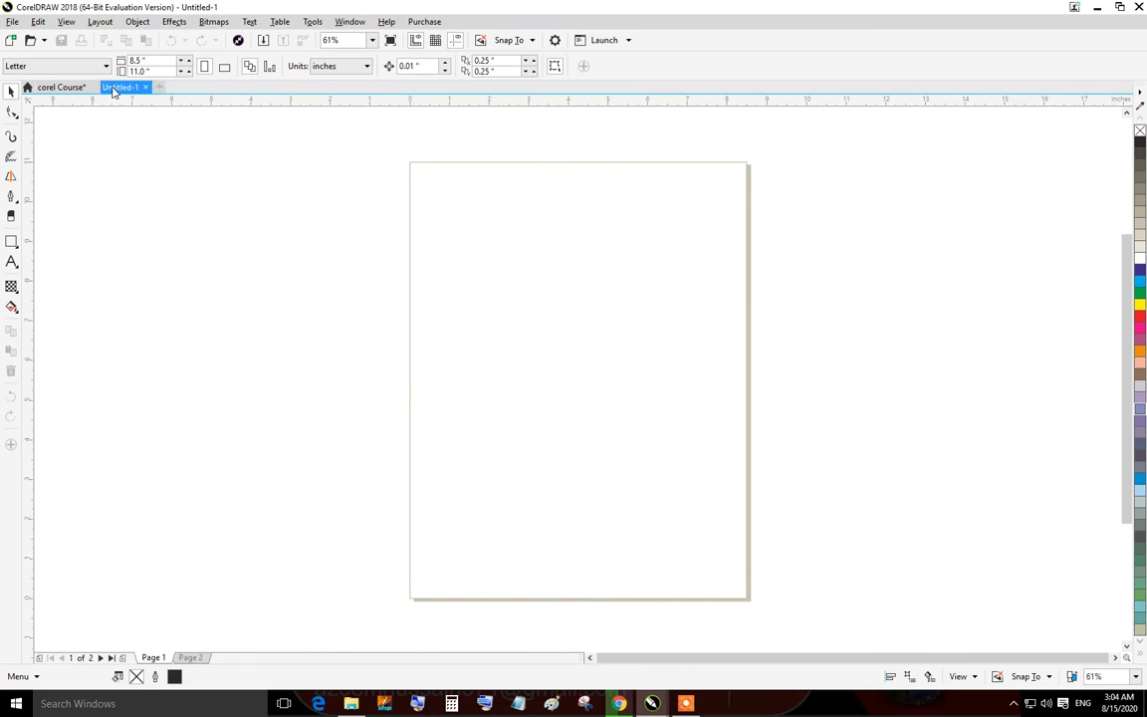
Return to the corel Course document and turn off snapping to Document Grid, Baseline Grid, Guidelines and Page.
click(62, 87)
scroll(637, 343, down, 3)
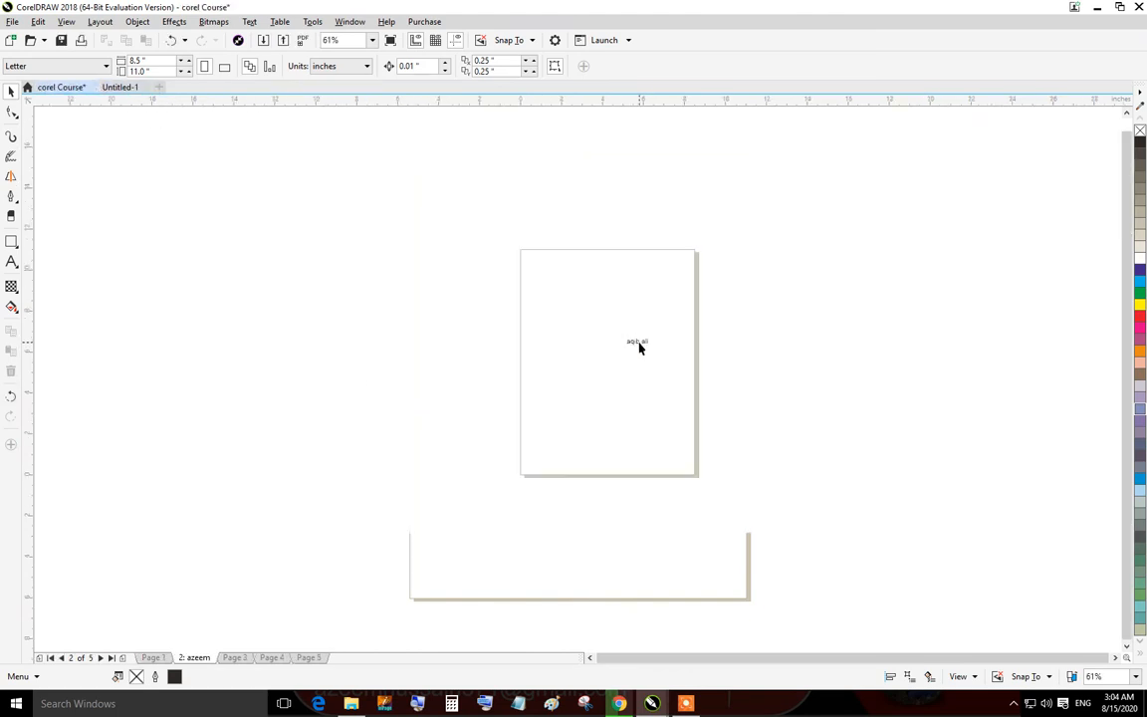
scroll(632, 334, up, 5)
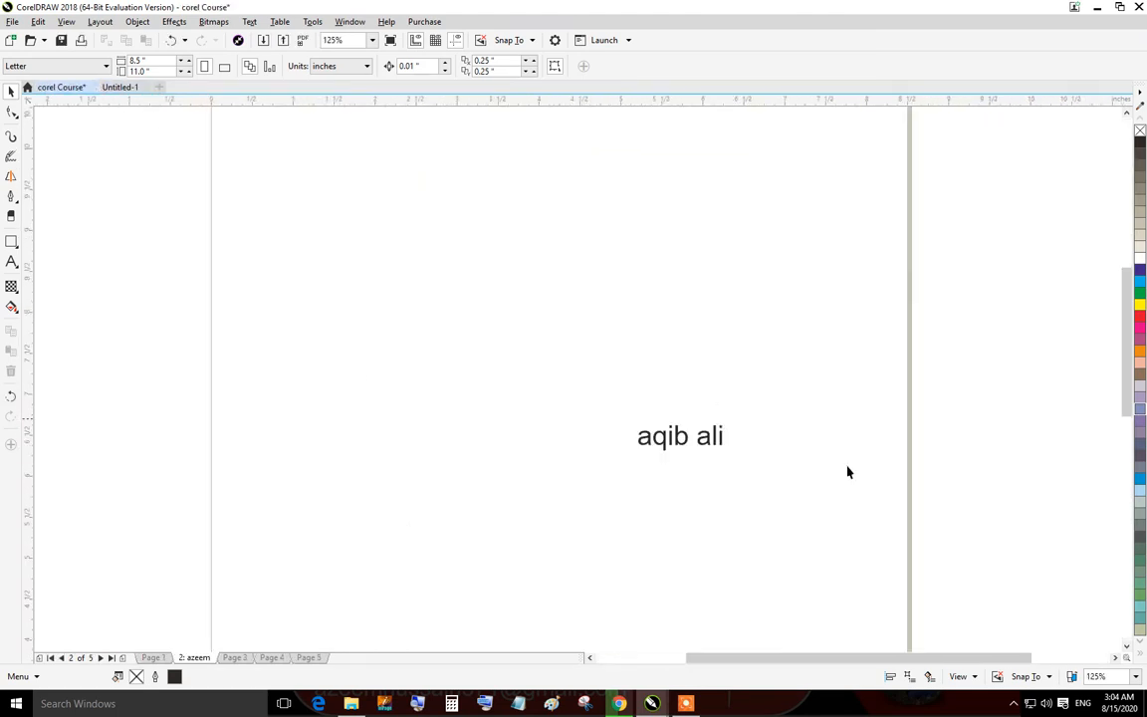
click(1048, 676)
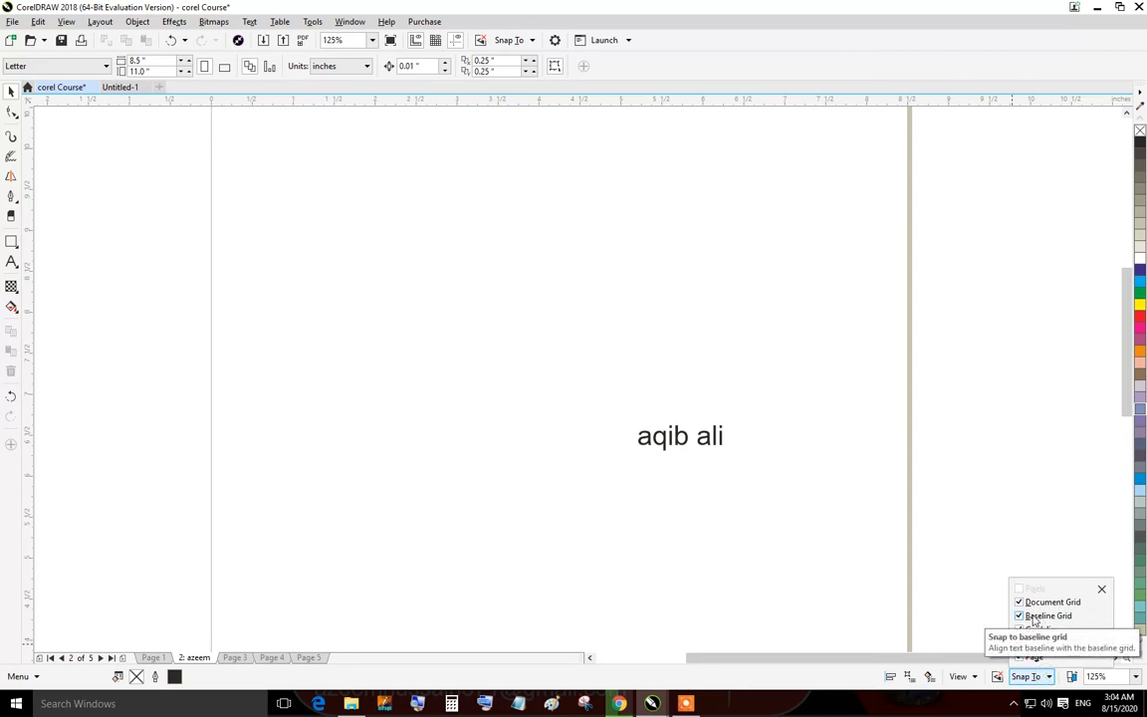
click(1022, 616)
click(1021, 602)
click(1021, 629)
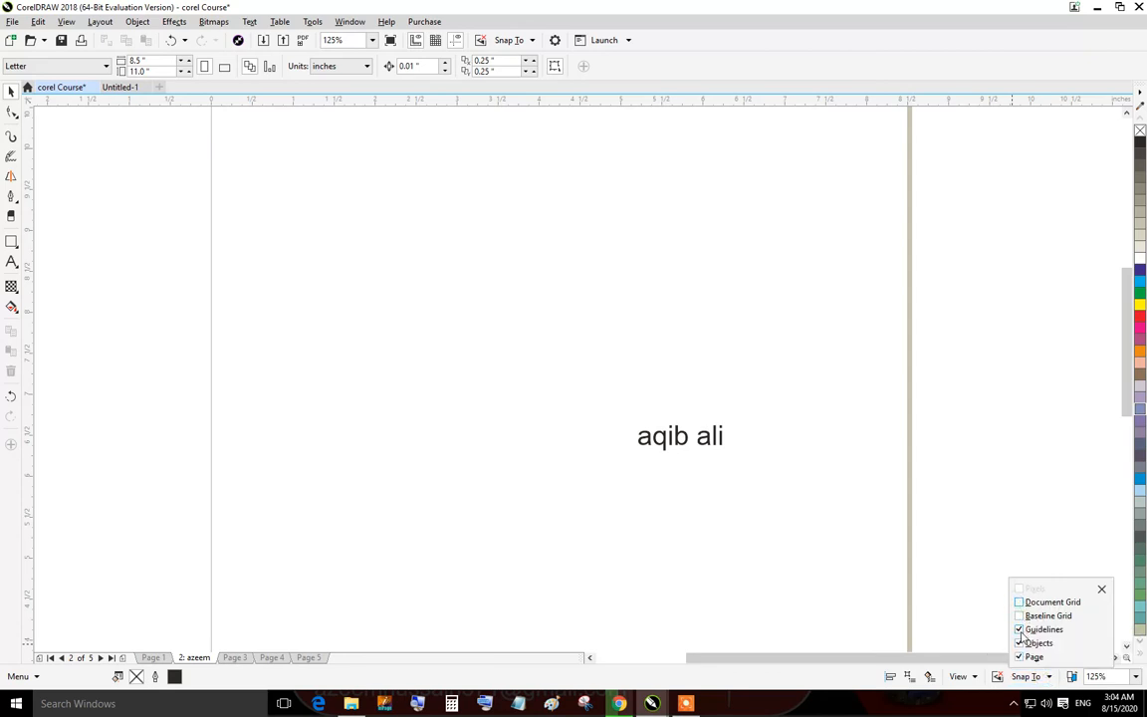
click(1020, 657)
Try the zoom presets 1600% and To Fit, then zoom back out to show the whole page.
click(1136, 677)
click(1137, 677)
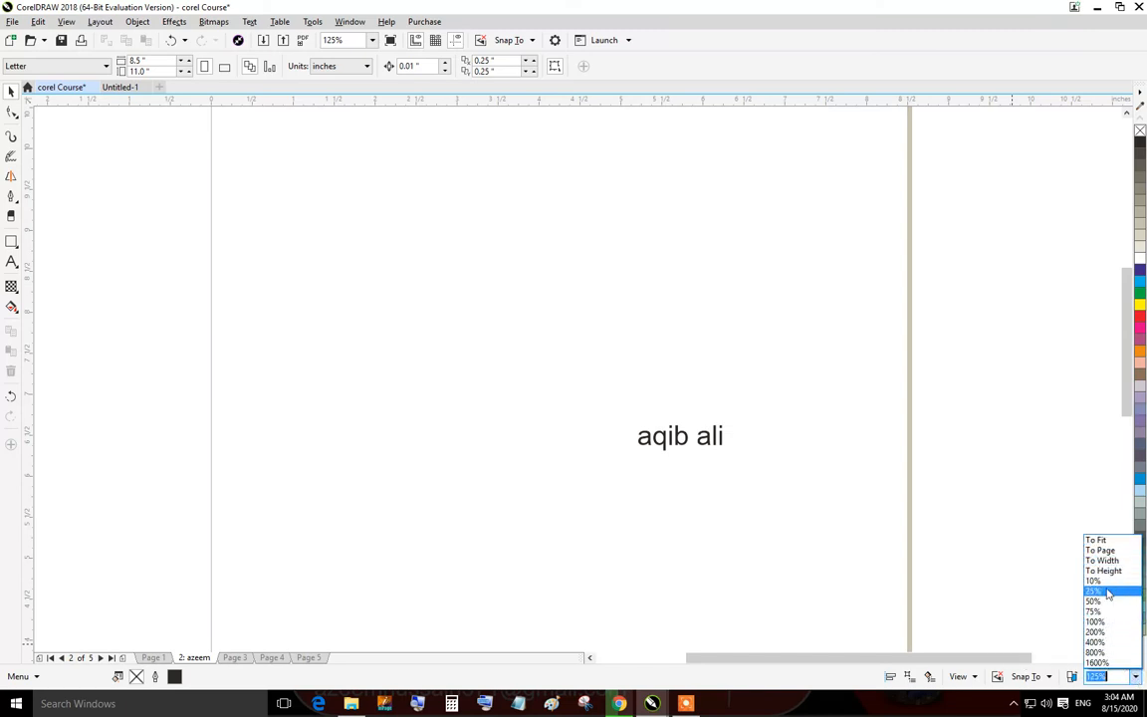
click(1103, 662)
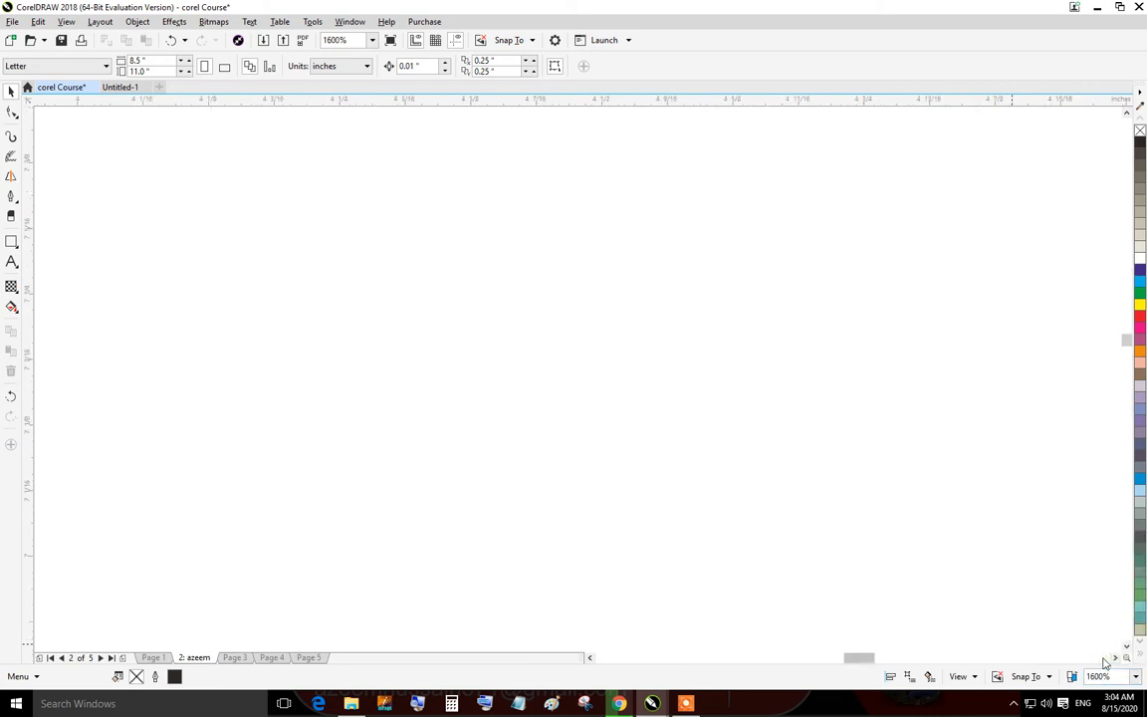
click(1134, 677)
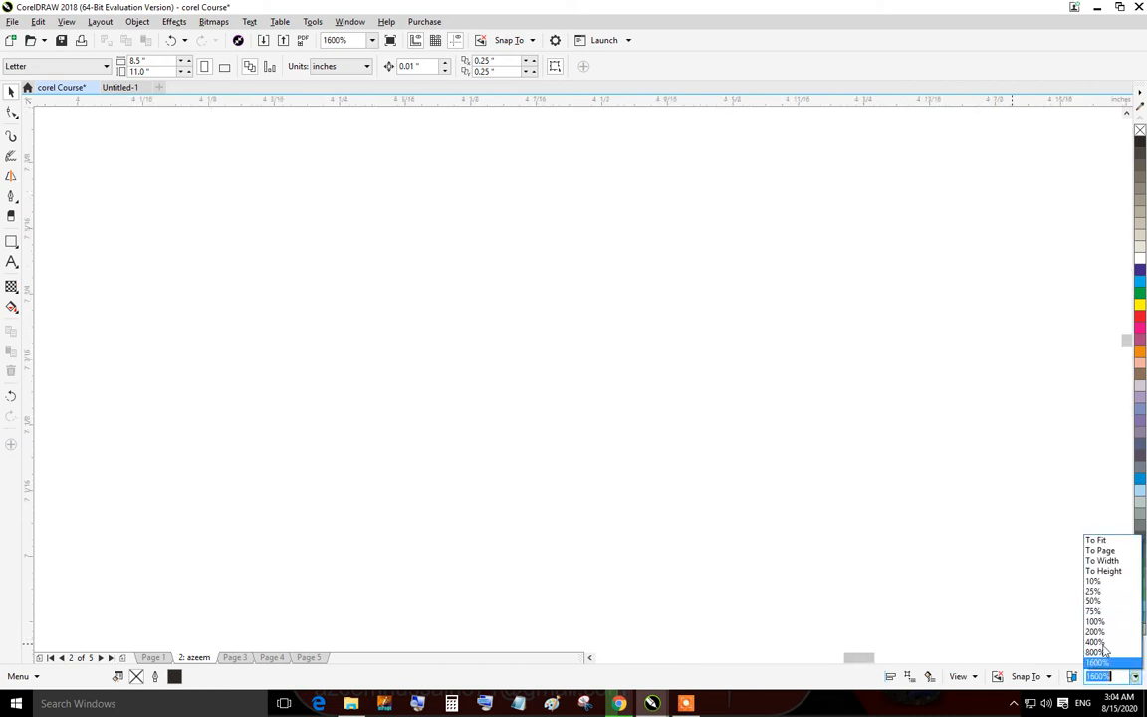
click(1114, 537)
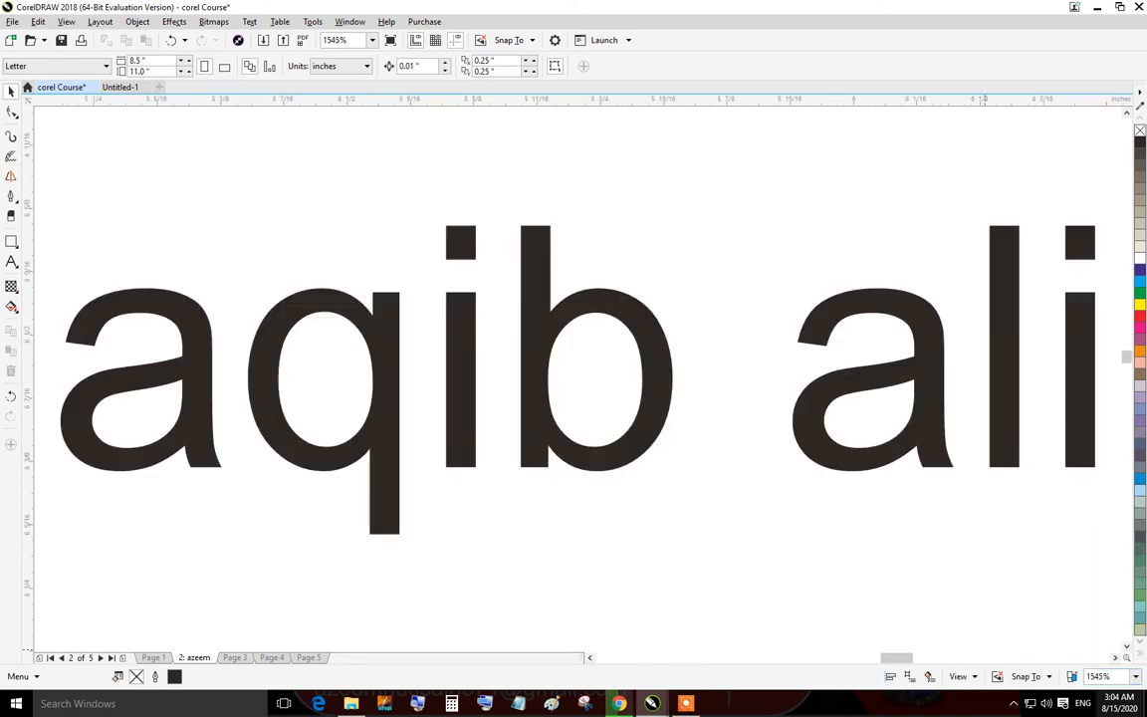
click(1134, 677)
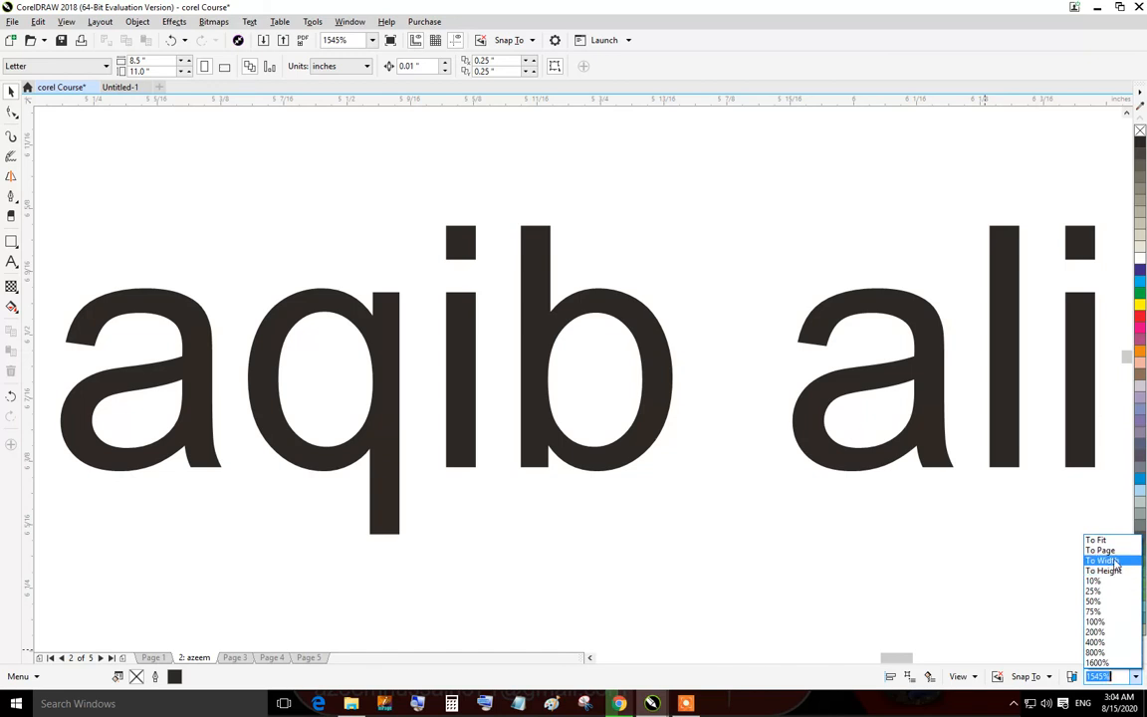
click(1113, 553)
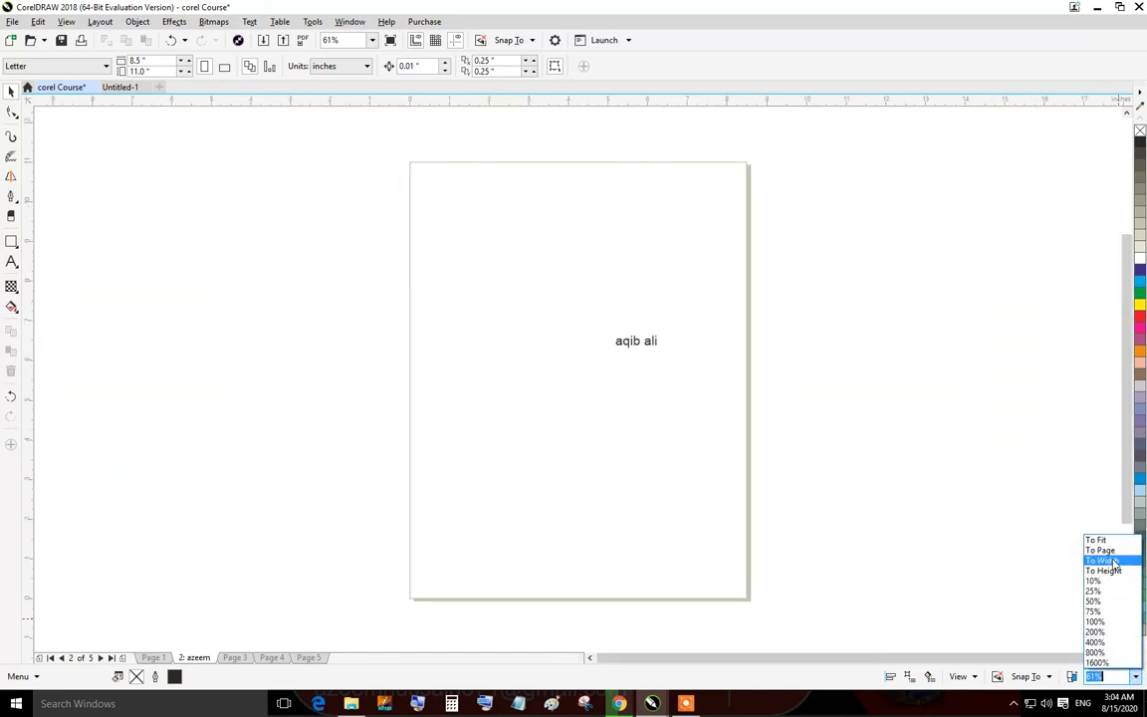
Try the zoom presets To Width, To Page, 10% and To Fit.
click(1114, 563)
click(1136, 676)
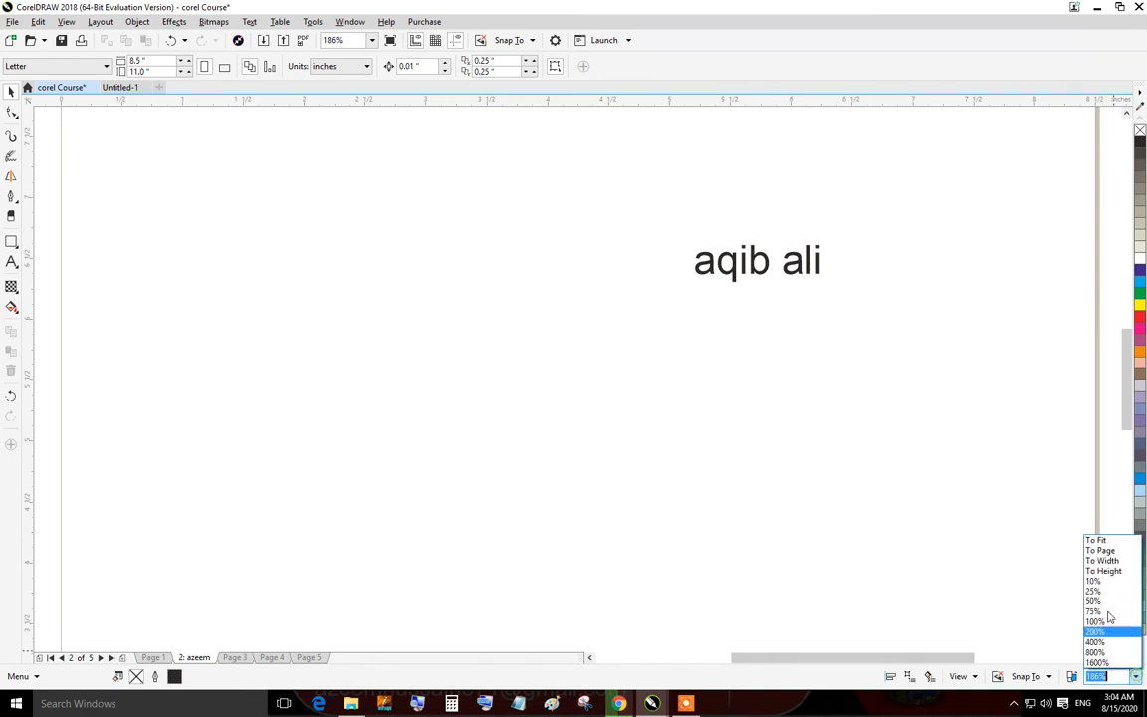
click(1100, 551)
click(1135, 676)
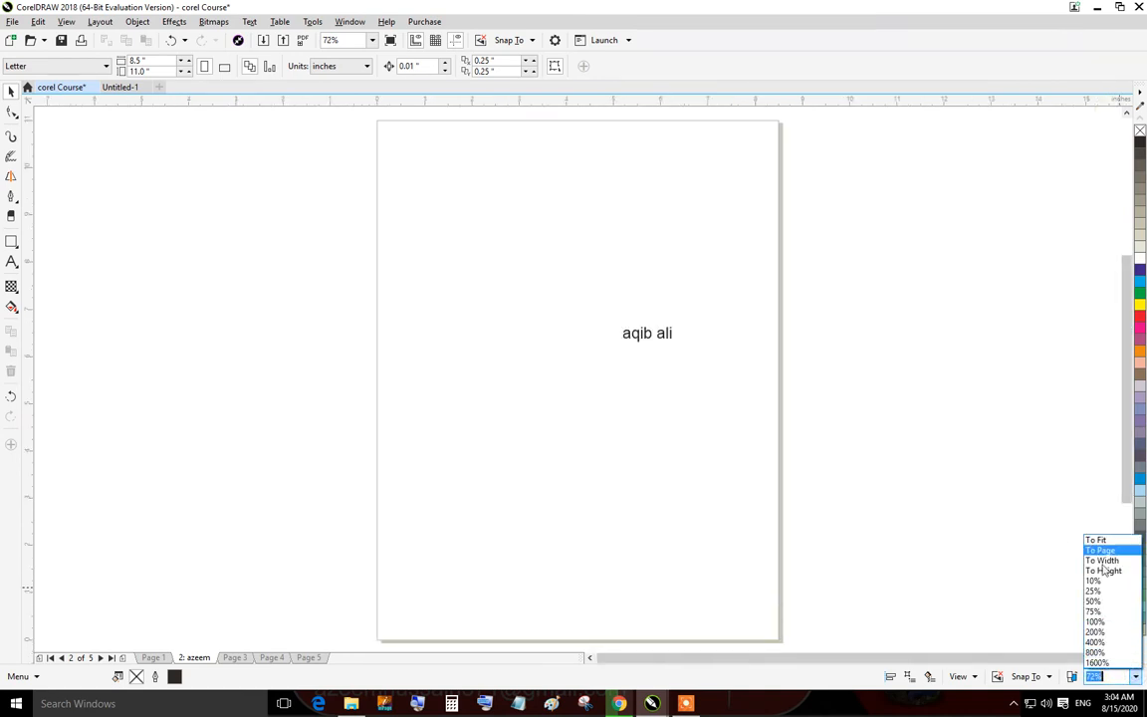
click(1101, 581)
click(1135, 676)
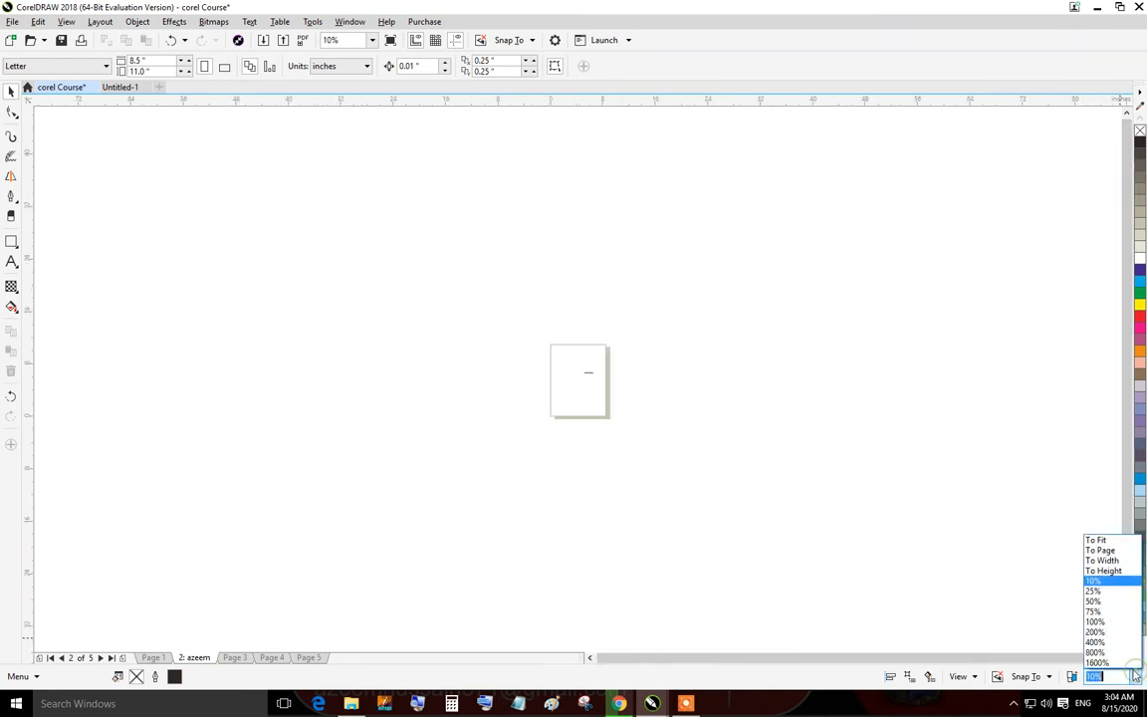
click(1096, 540)
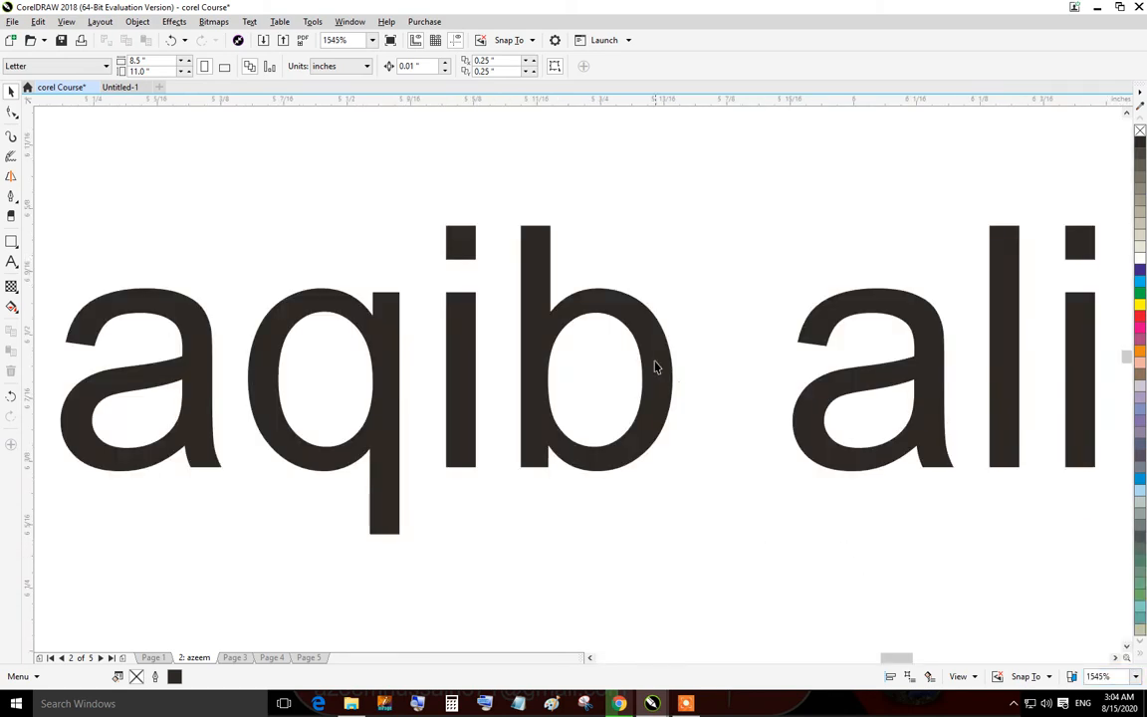
scroll(655, 367, down, 3)
scroll(662, 384, up, 1)
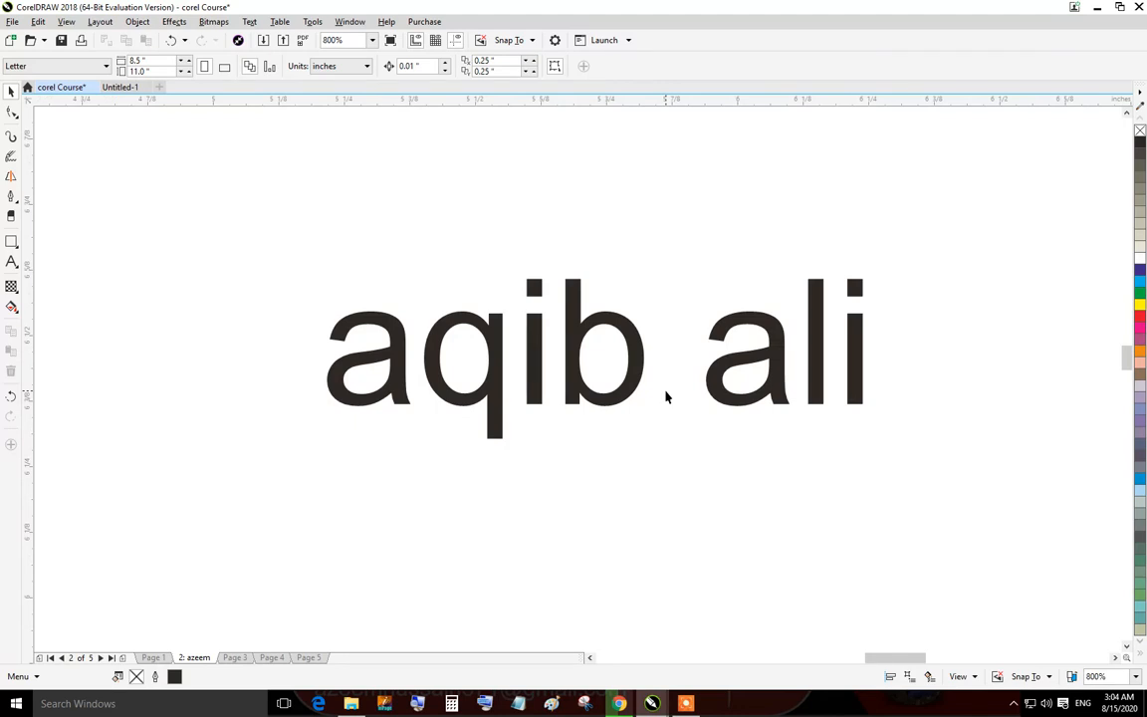
scroll(668, 397, down, 2)
scroll(671, 395, up, 2)
scroll(672, 397, down, 2)
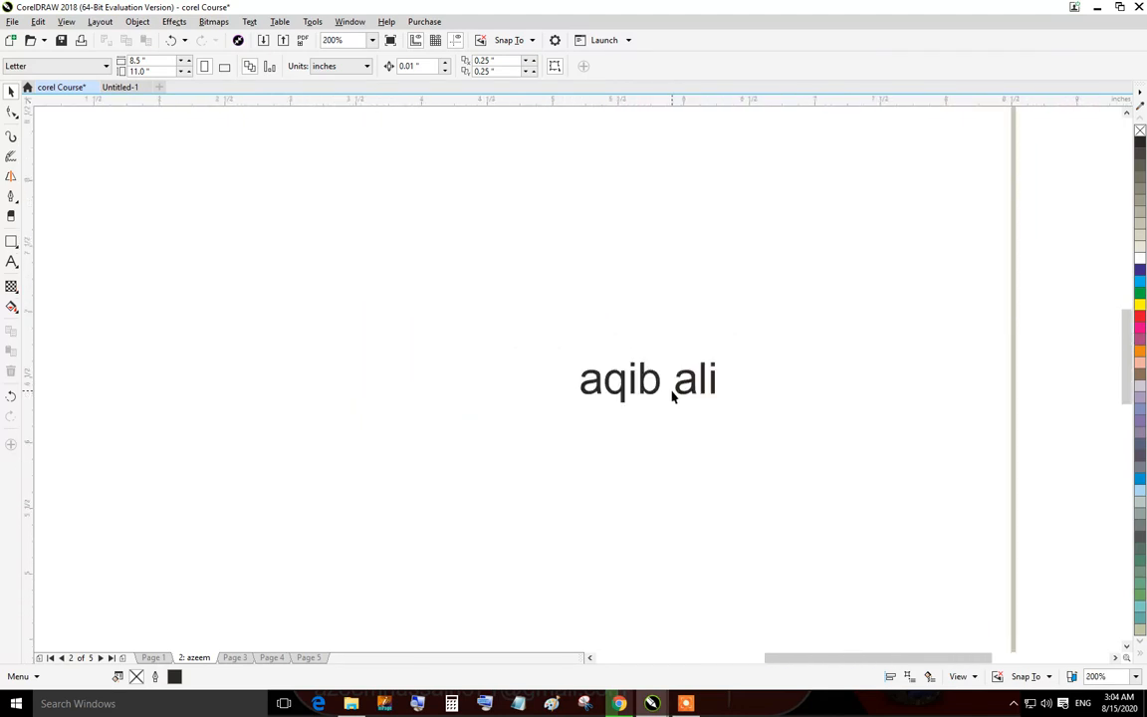
scroll(672, 397, up, 2)
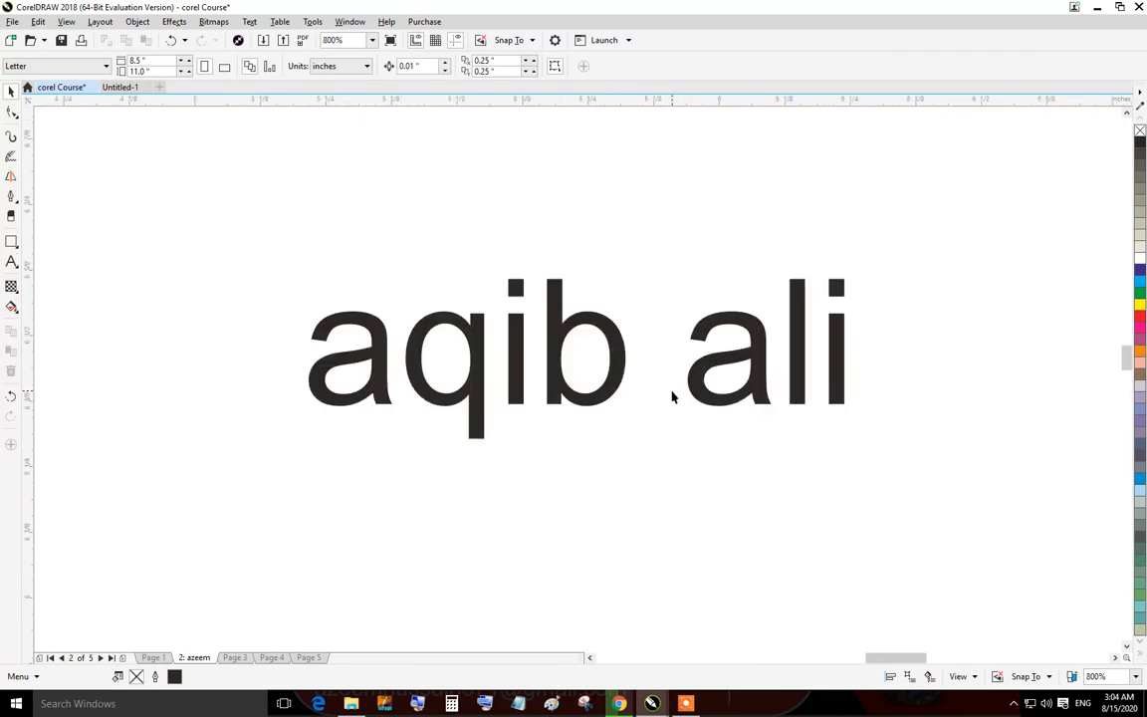
scroll(672, 397, down, 2)
scroll(677, 399, up, 2)
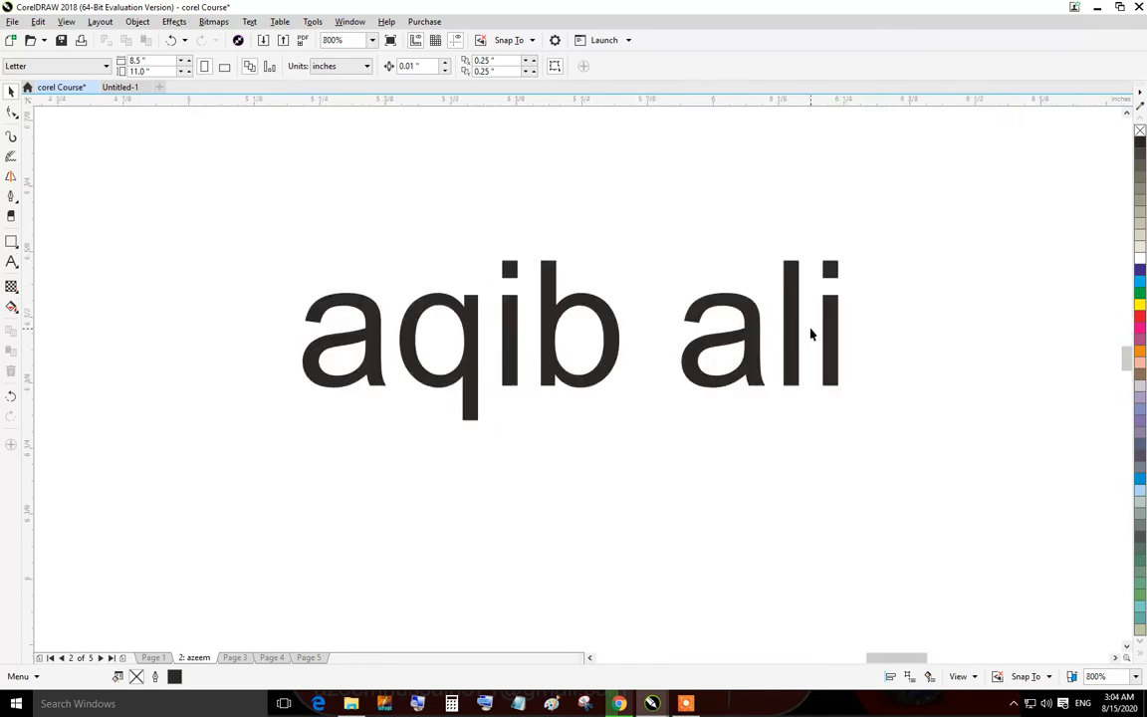
scroll(812, 335, up, 2)
scroll(776, 286, down, 2)
scroll(768, 320, up, 2)
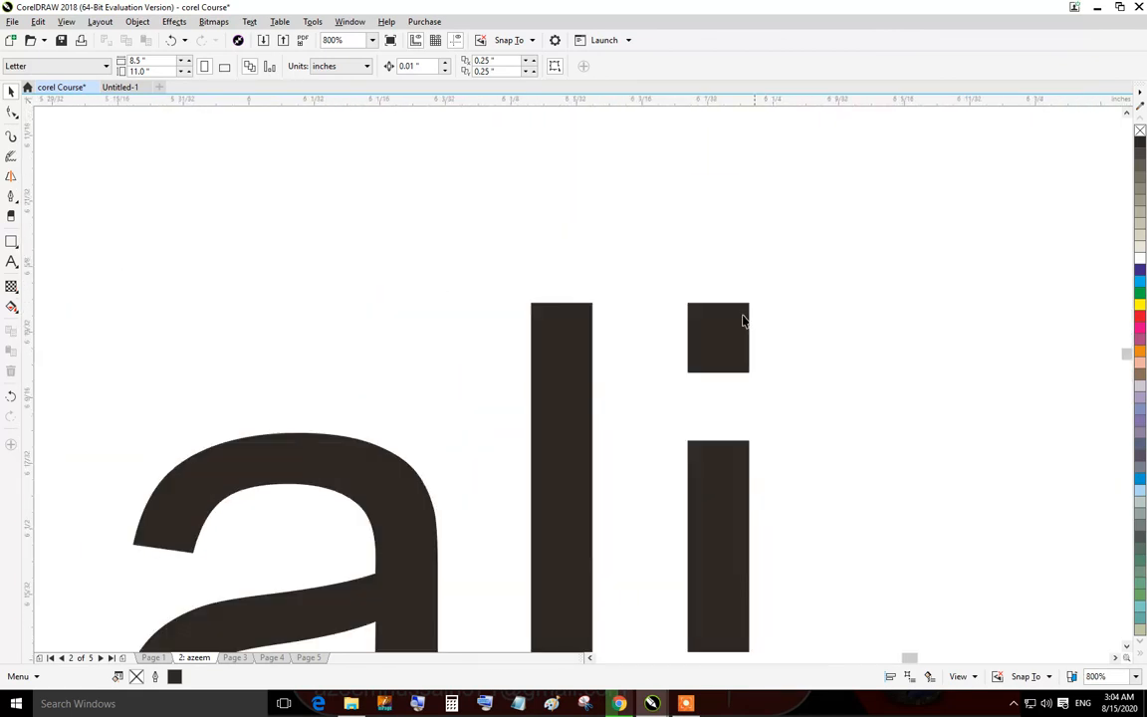
scroll(763, 313, up, 2)
click(598, 404)
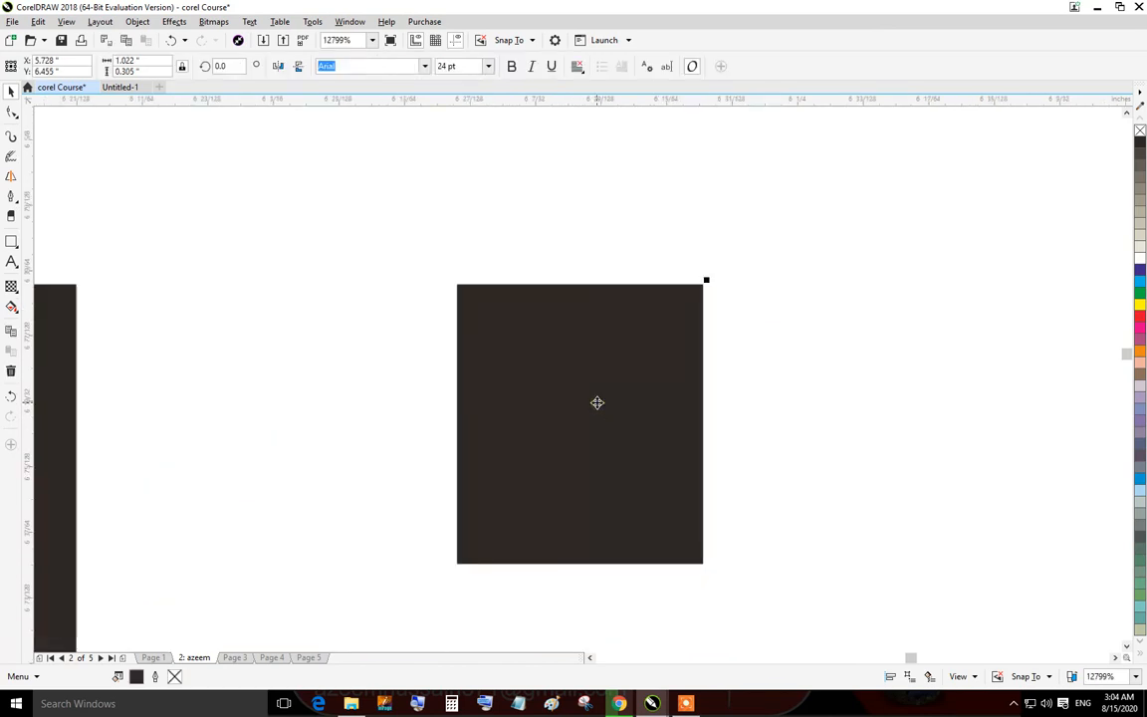
scroll(598, 402, down, 2)
scroll(614, 379, up, 3)
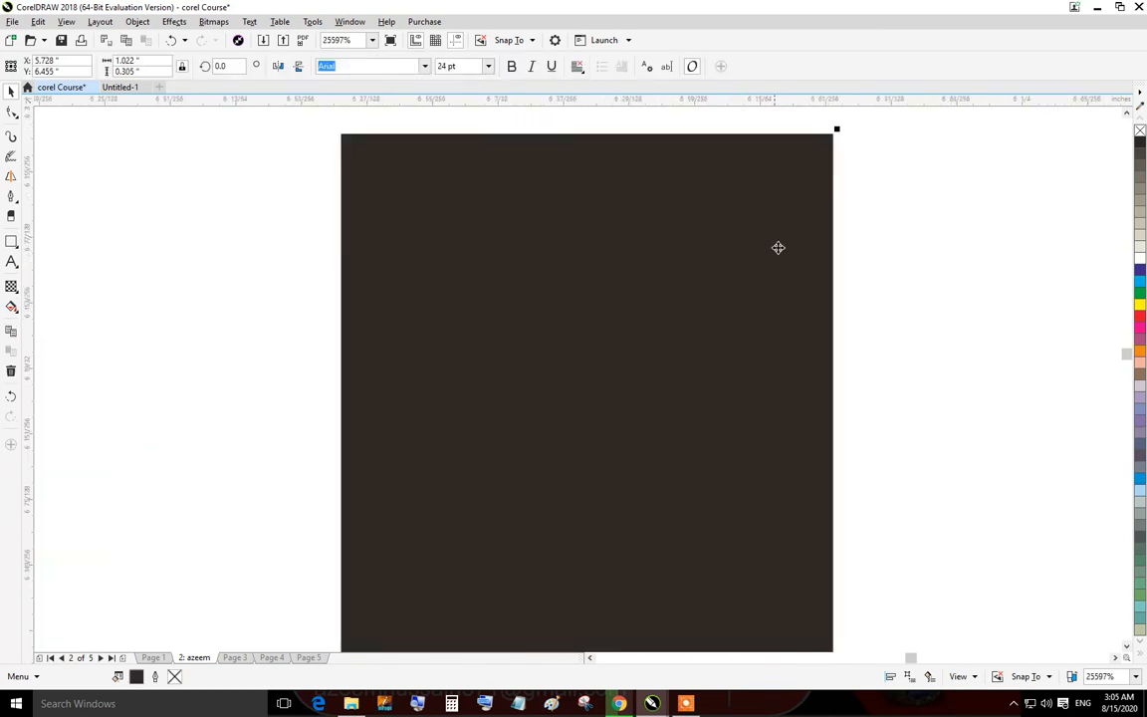
scroll(827, 134, up, 2)
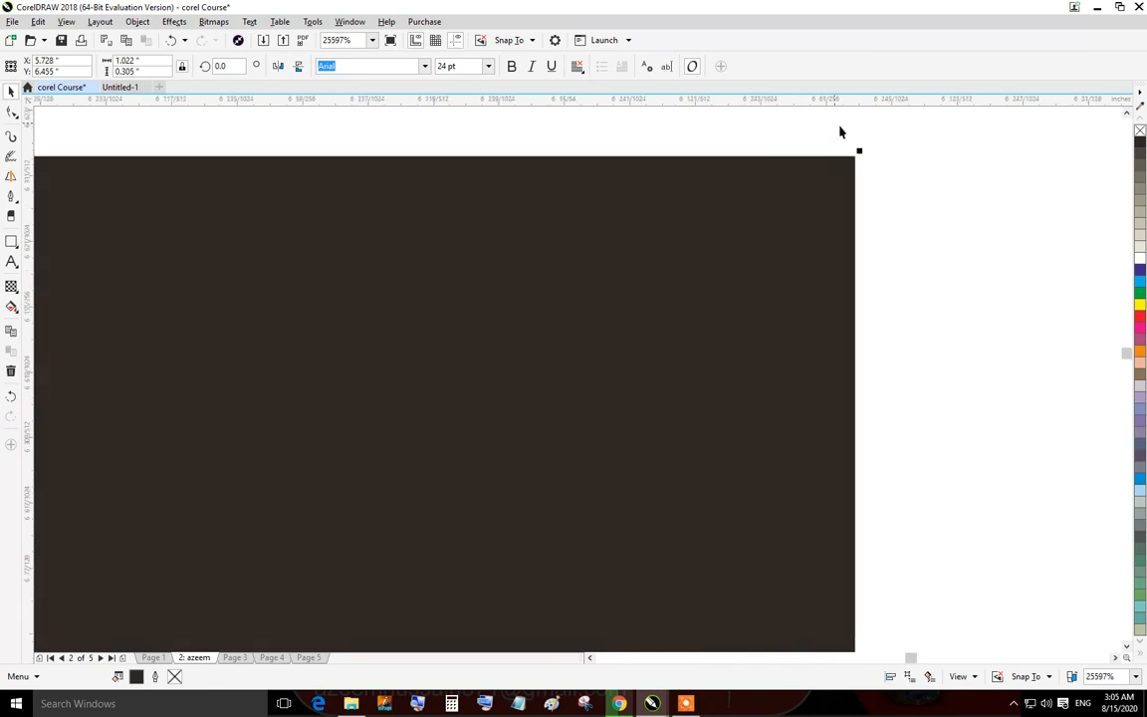
scroll(809, 311, down, 8)
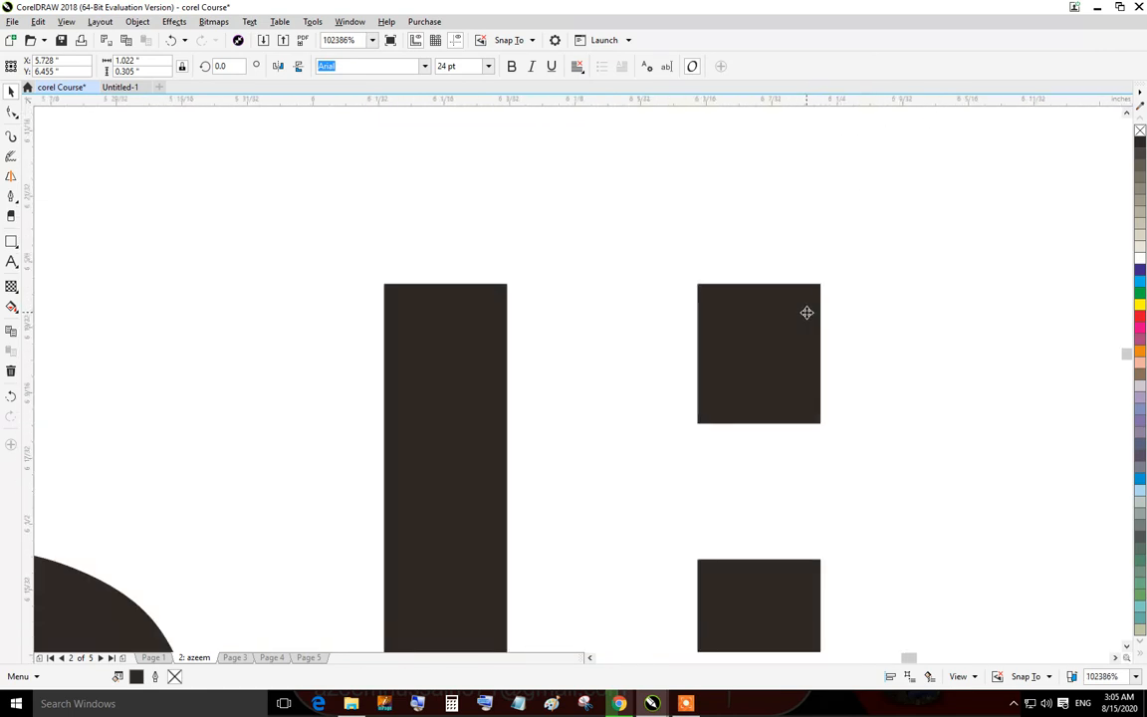
key(Escape)
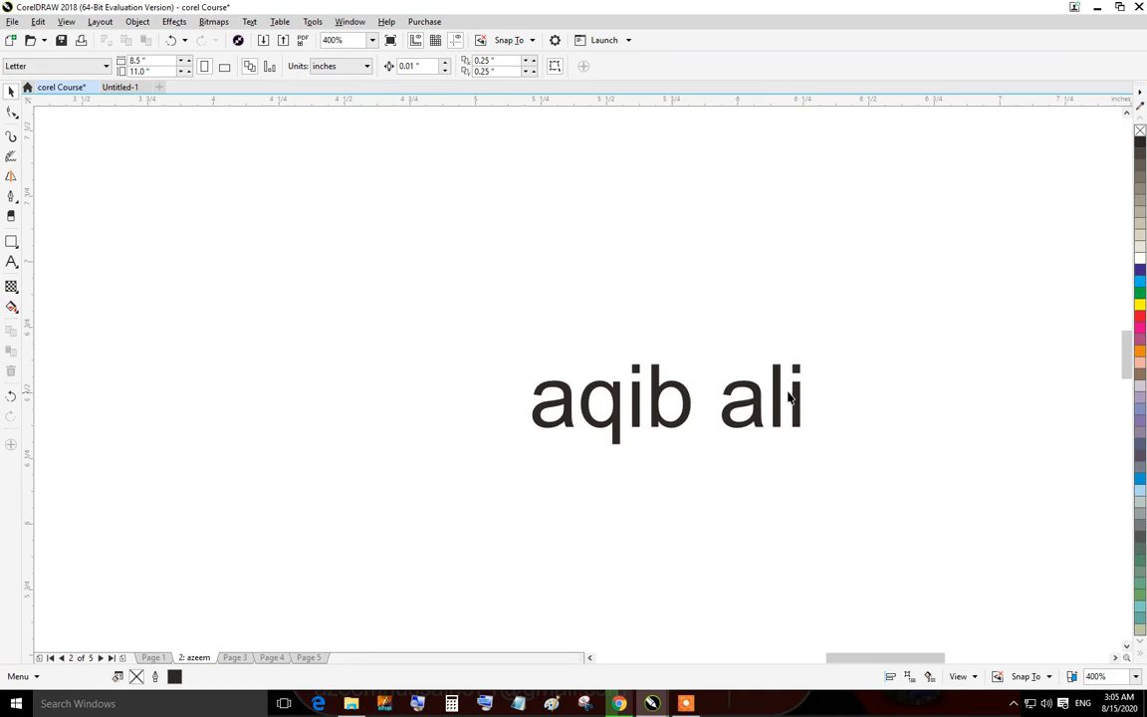
Switch to the page sorter view of all five pages and back to normal view, twice.
click(1072, 678)
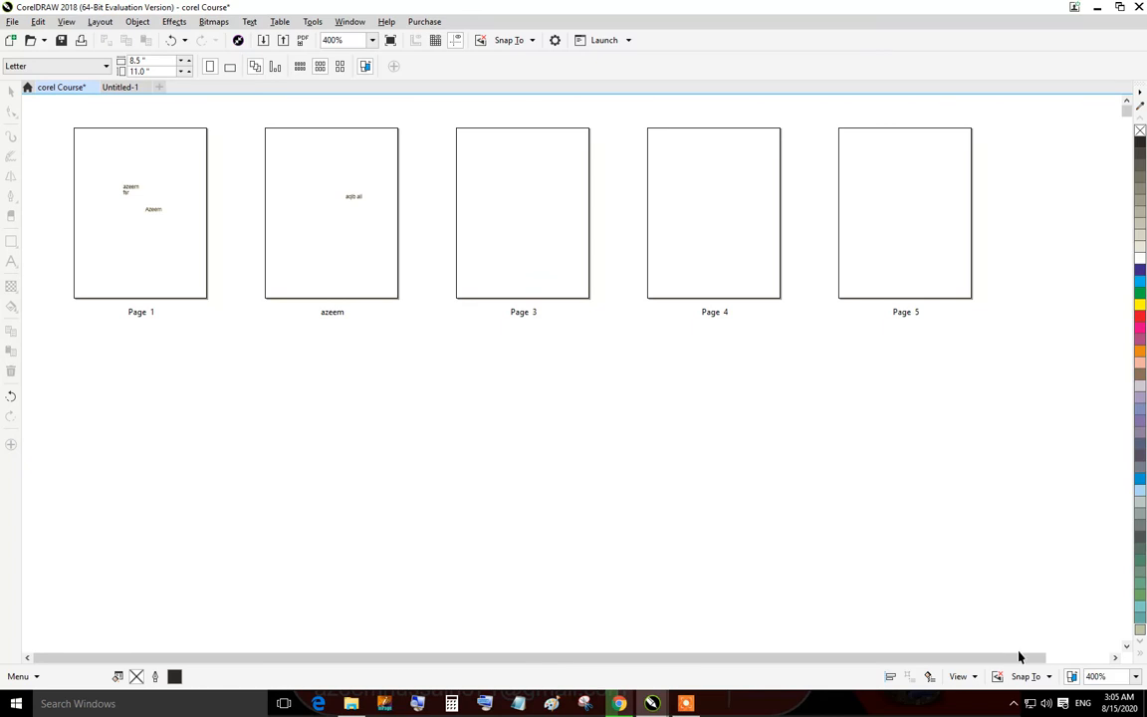
click(1071, 677)
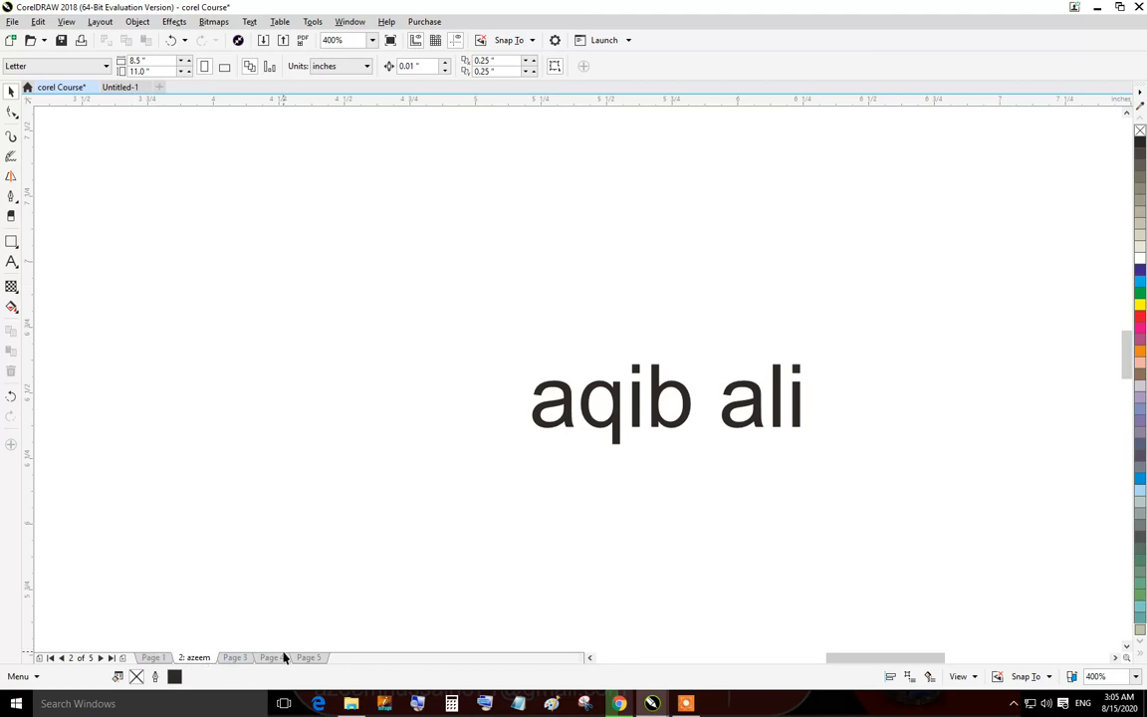
click(1071, 677)
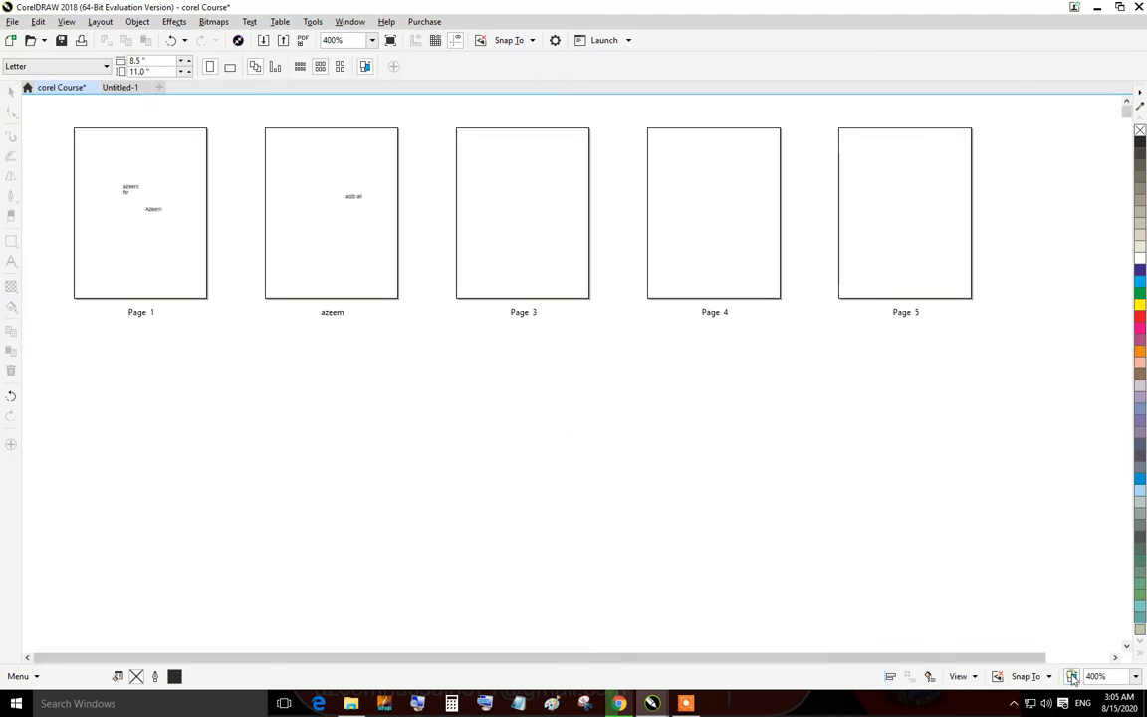
click(1072, 678)
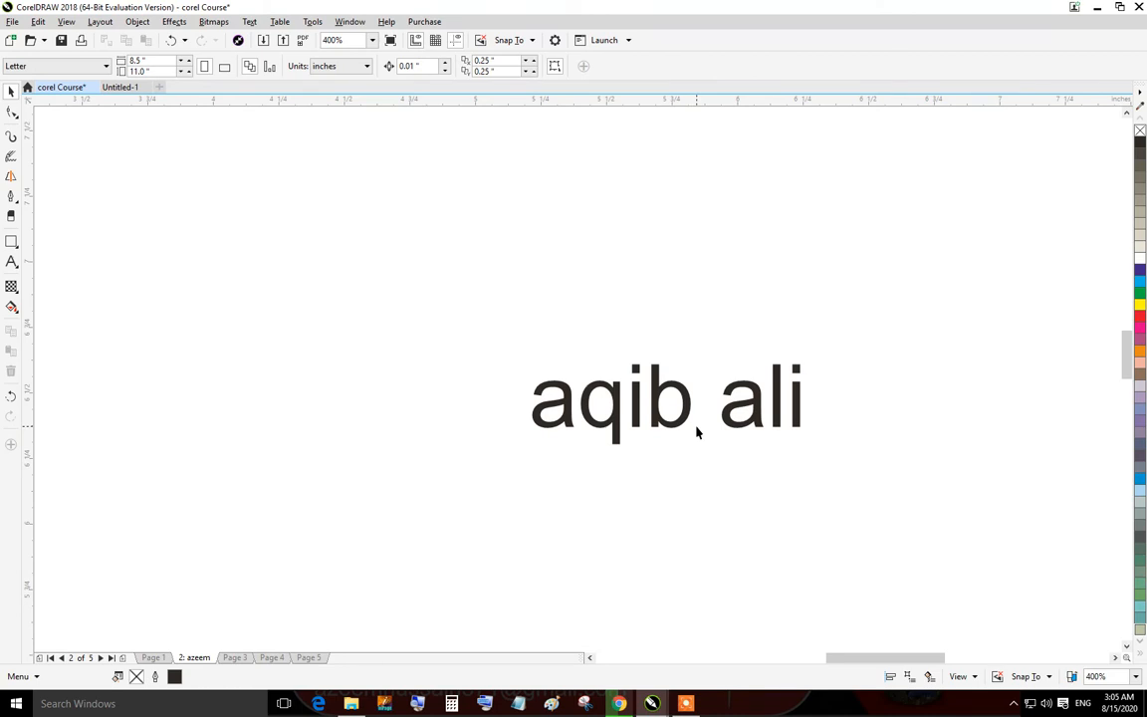
Undock the color palette into a floating window and close it.
drag(1139, 172, 1043, 220)
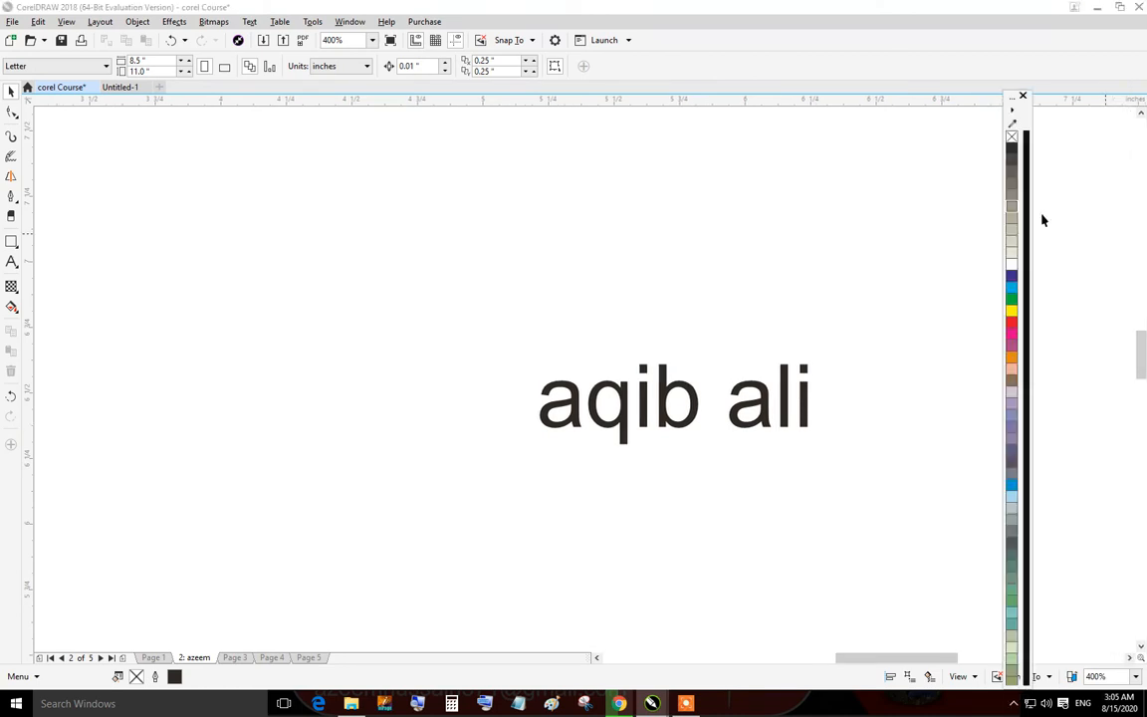
click(1023, 96)
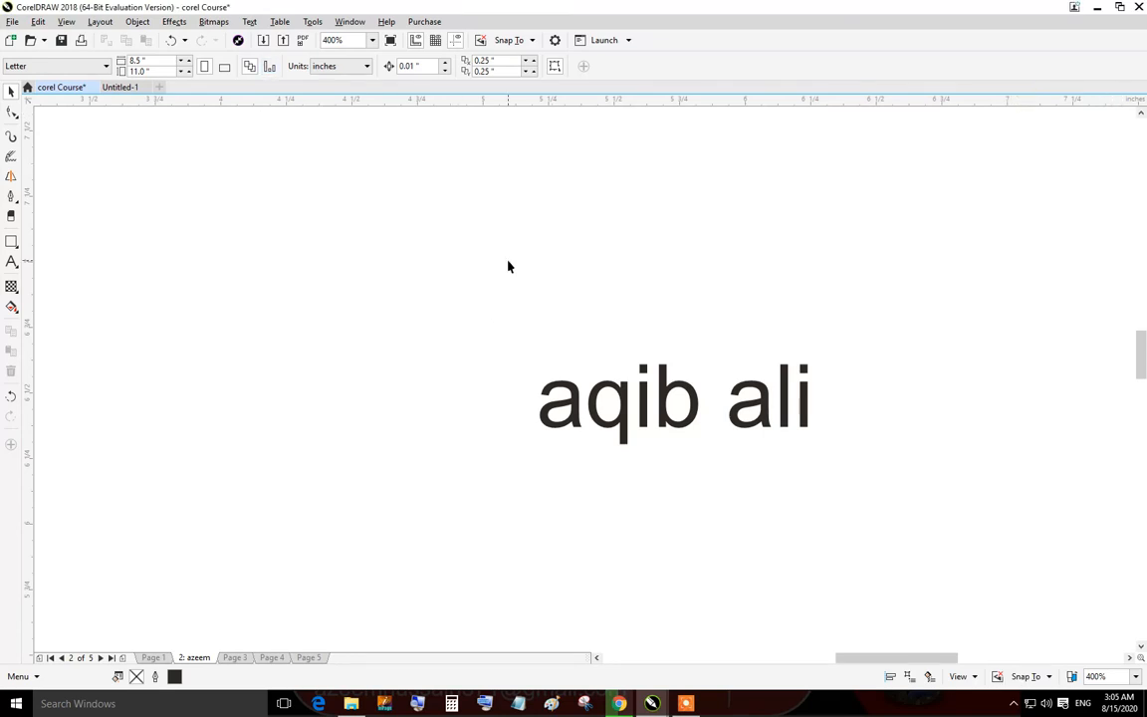
Reopen the CMYK Palette from the color palettes list and dock it beside the drawing area.
click(350, 21)
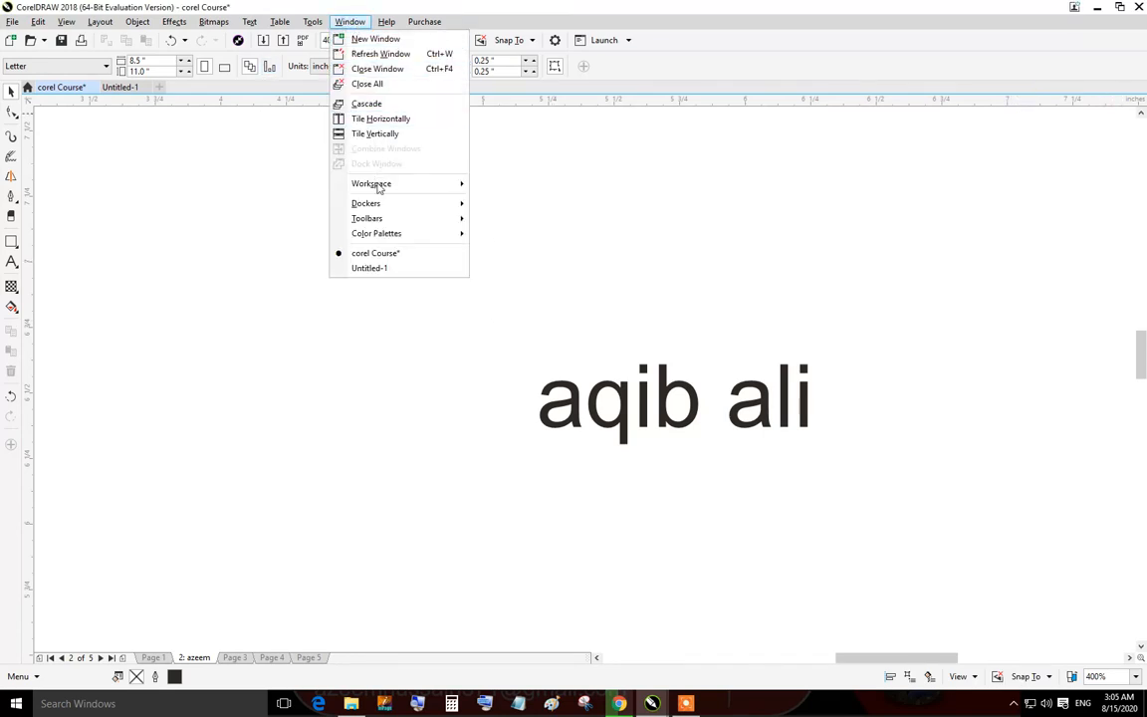
mouse_move(388, 237)
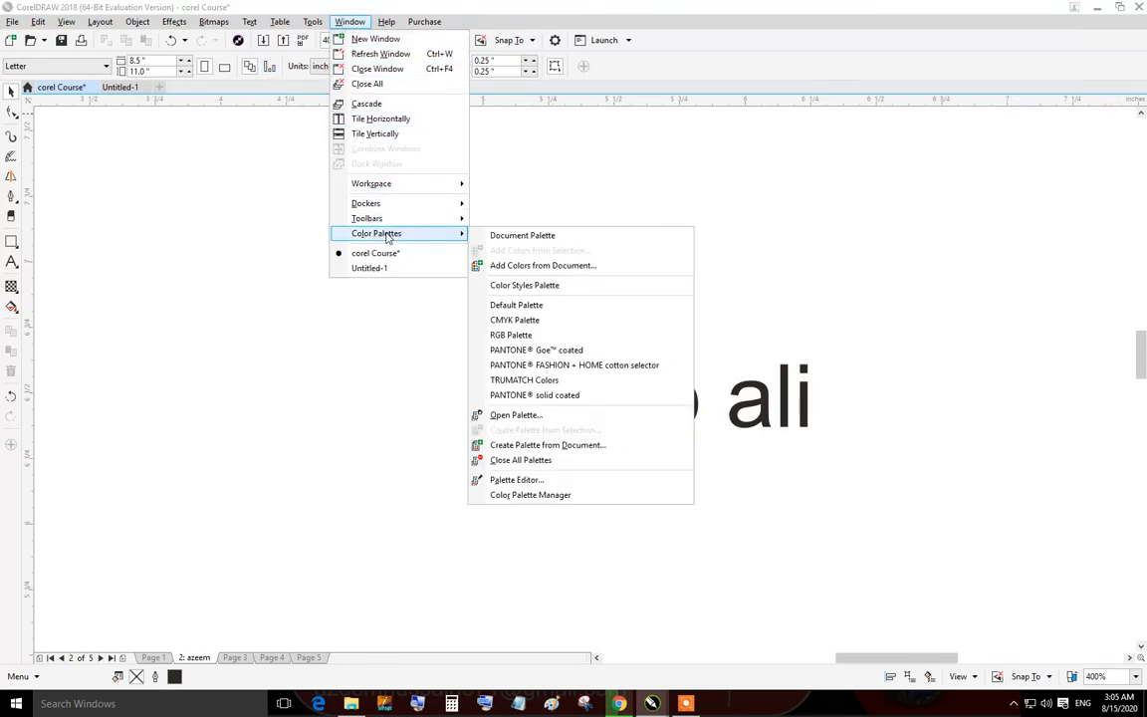
click(531, 321)
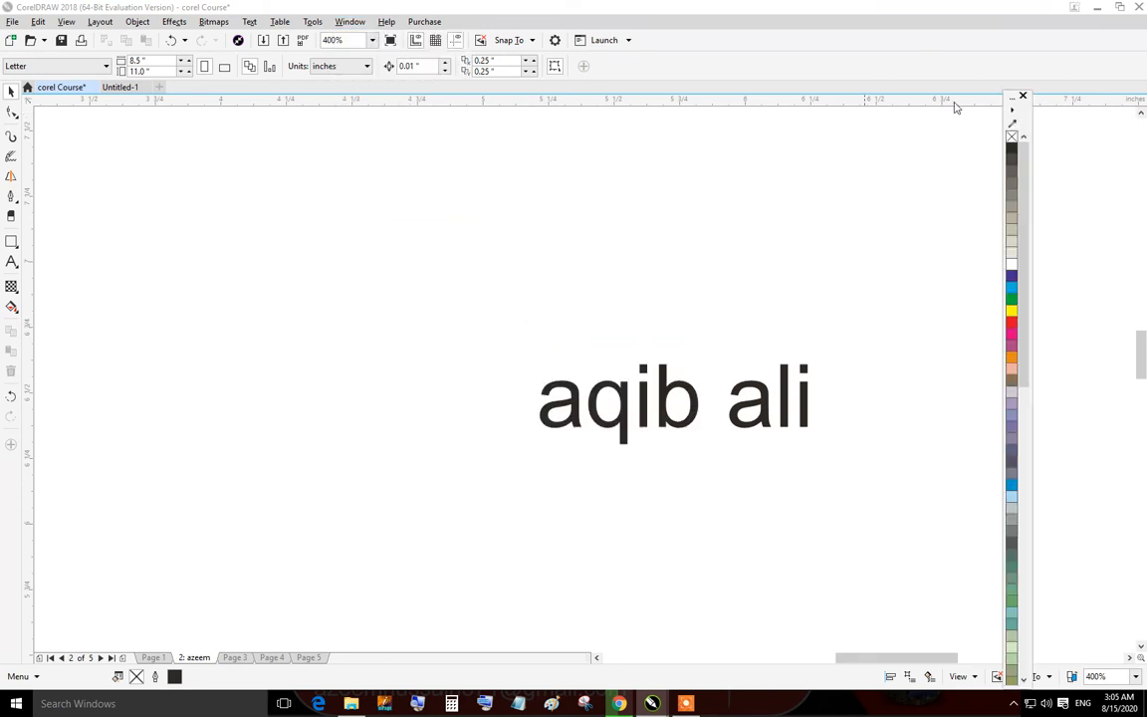
key(super+Right)
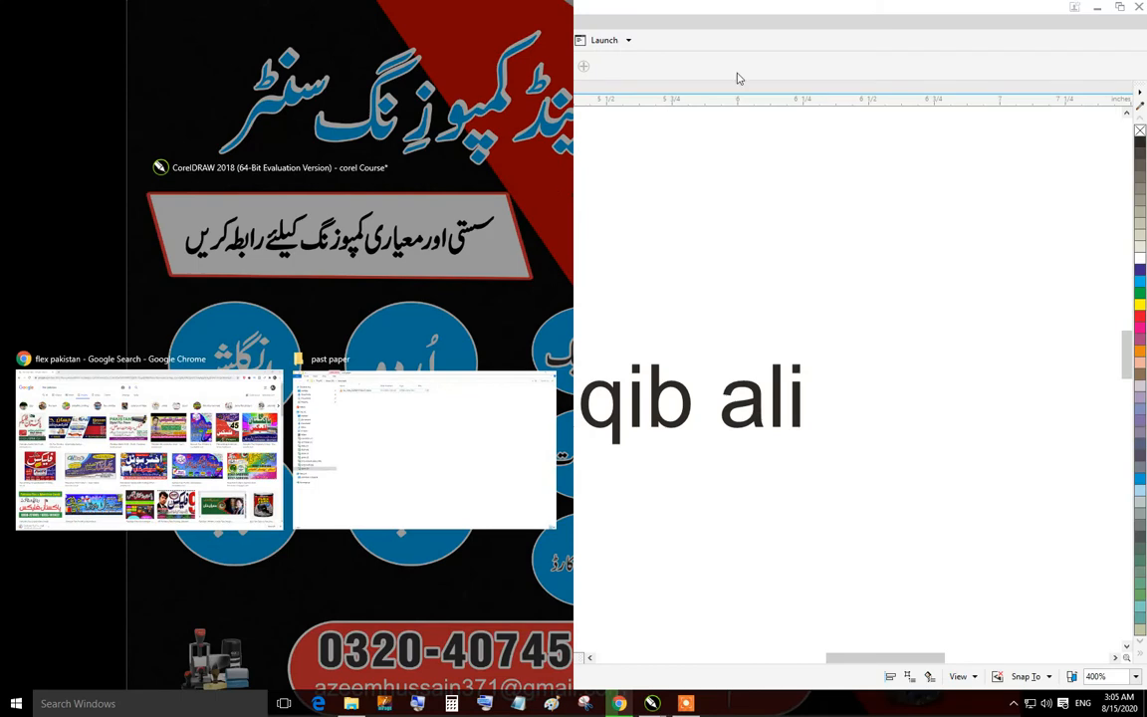
double_click(942, 8)
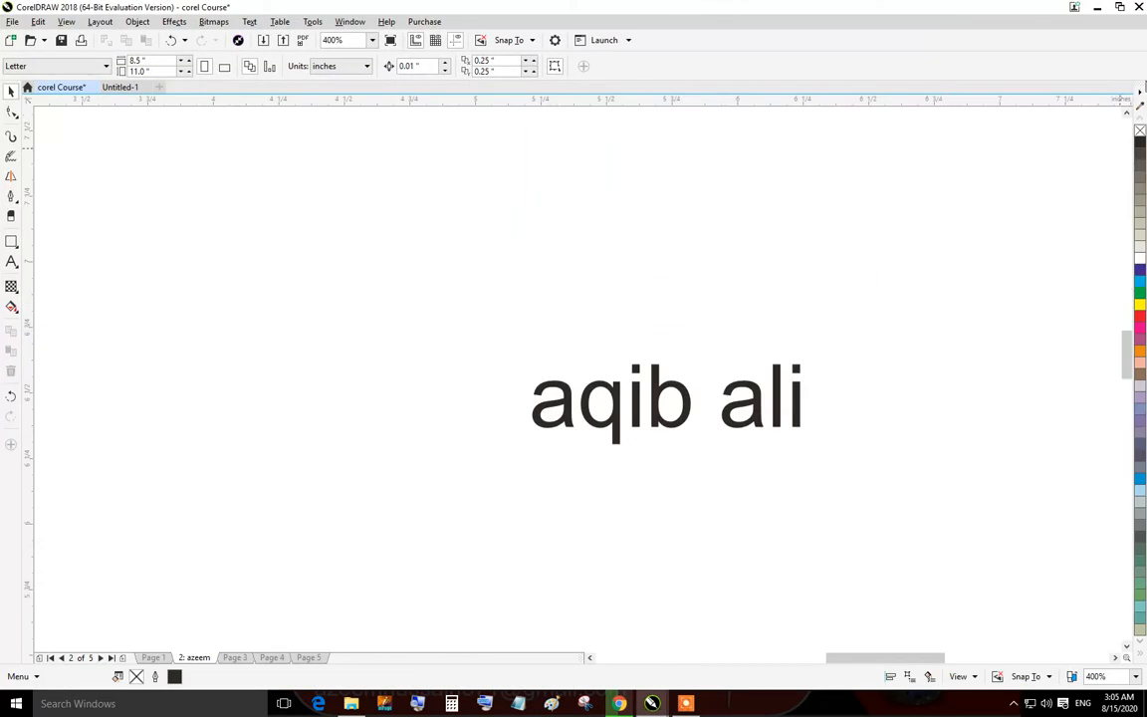
Set the color palette to show 3 rows.
click(1141, 92)
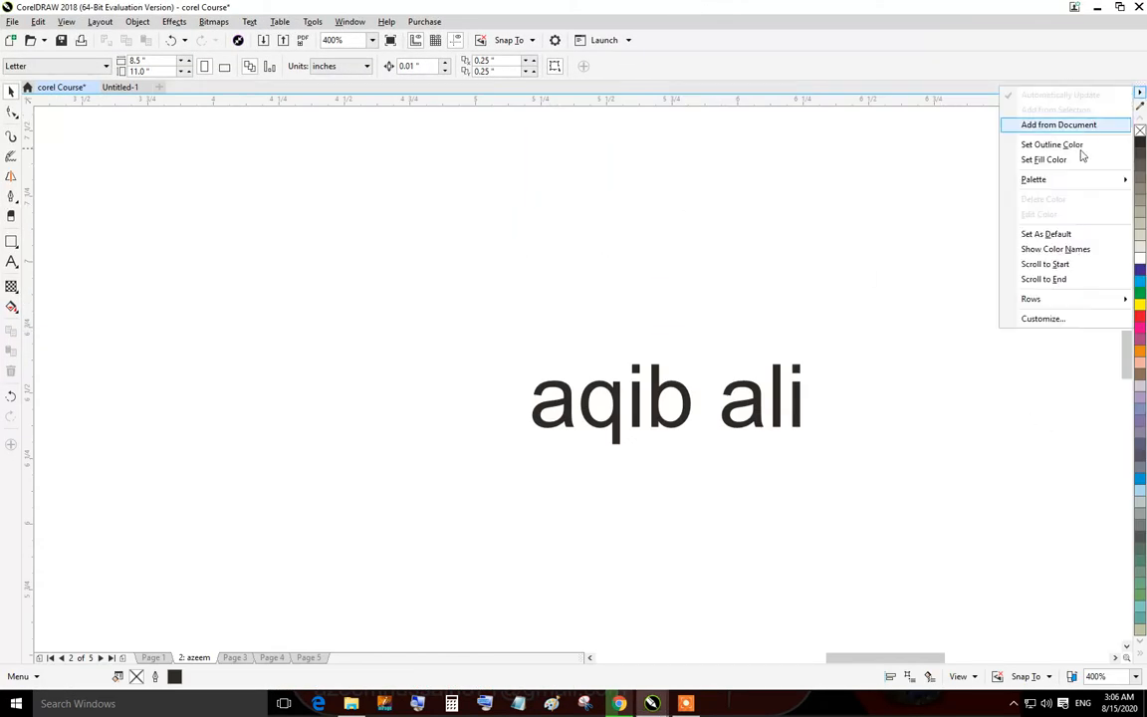
mouse_move(1031, 302)
click(954, 330)
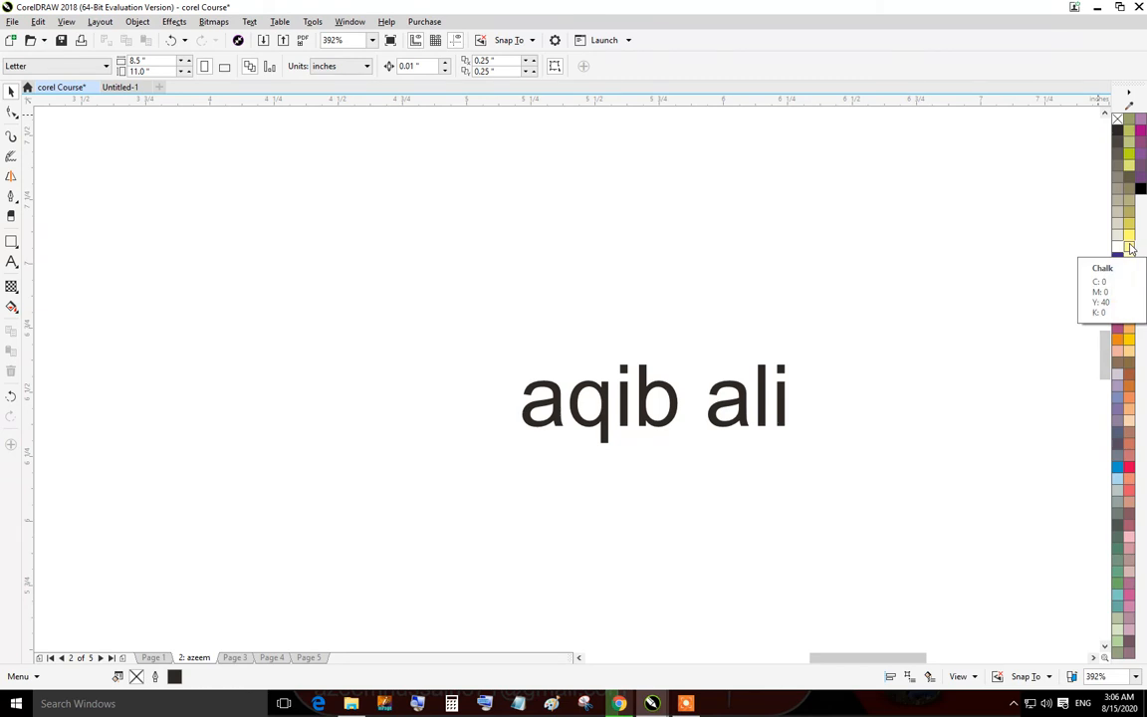
Set the color palette back to 1 row.
click(1129, 92)
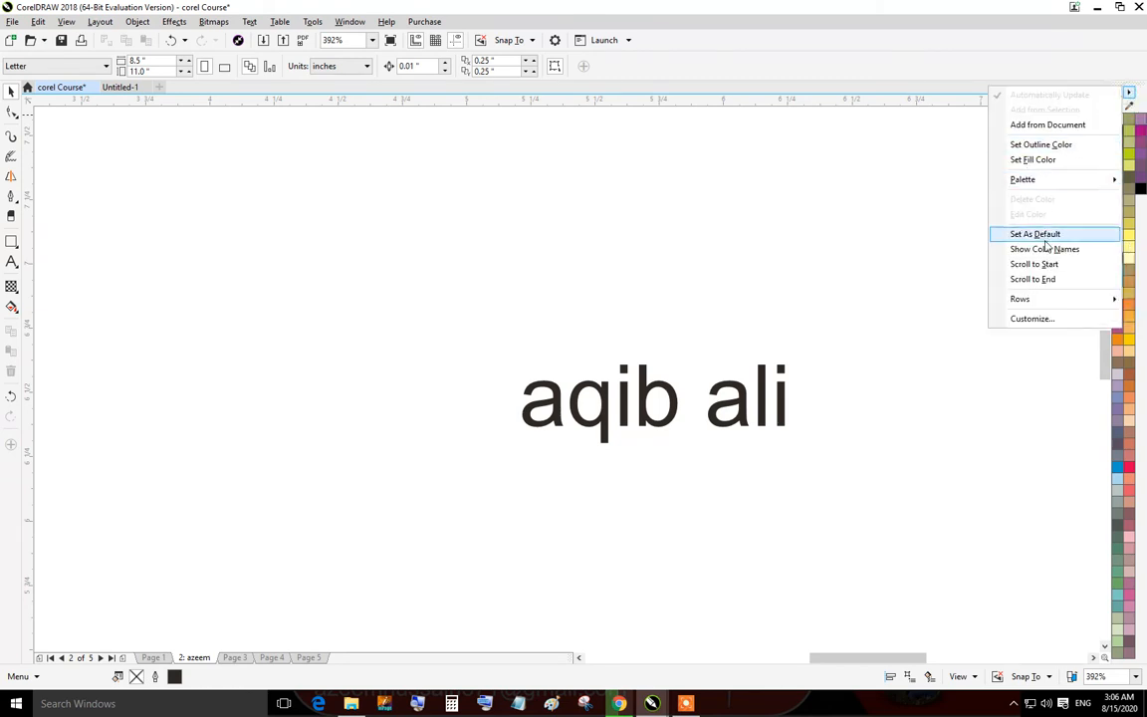
mouse_move(1046, 302)
click(948, 299)
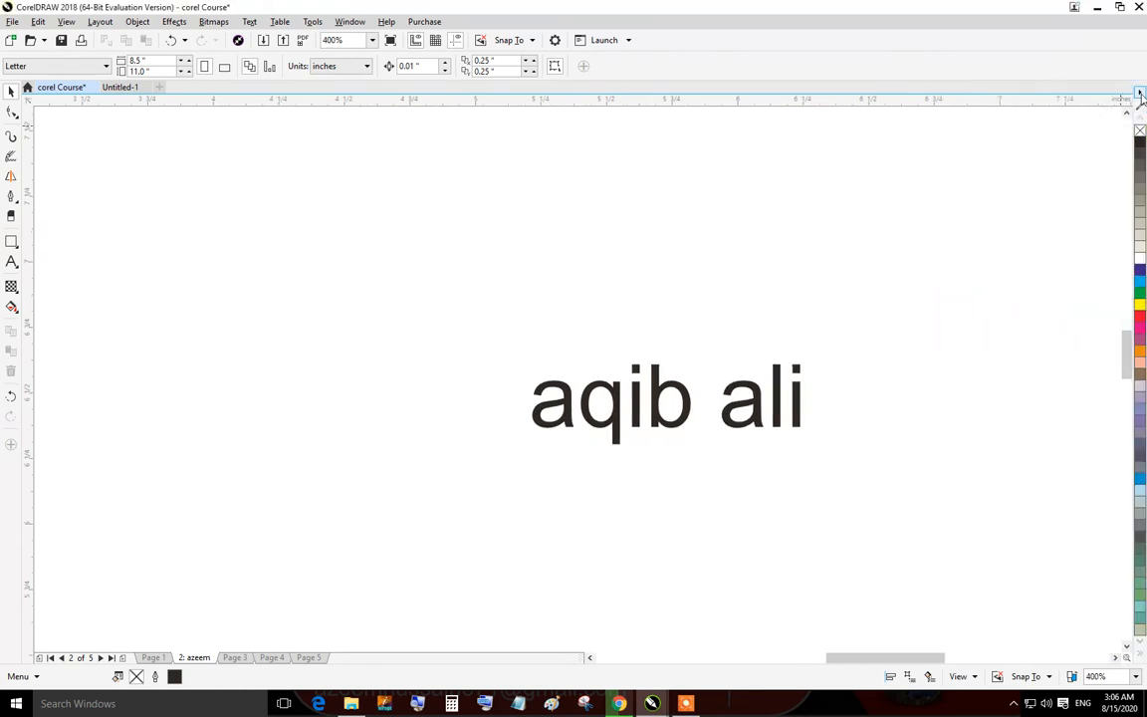
Change the color palette layout to 3 rows.
click(1141, 92)
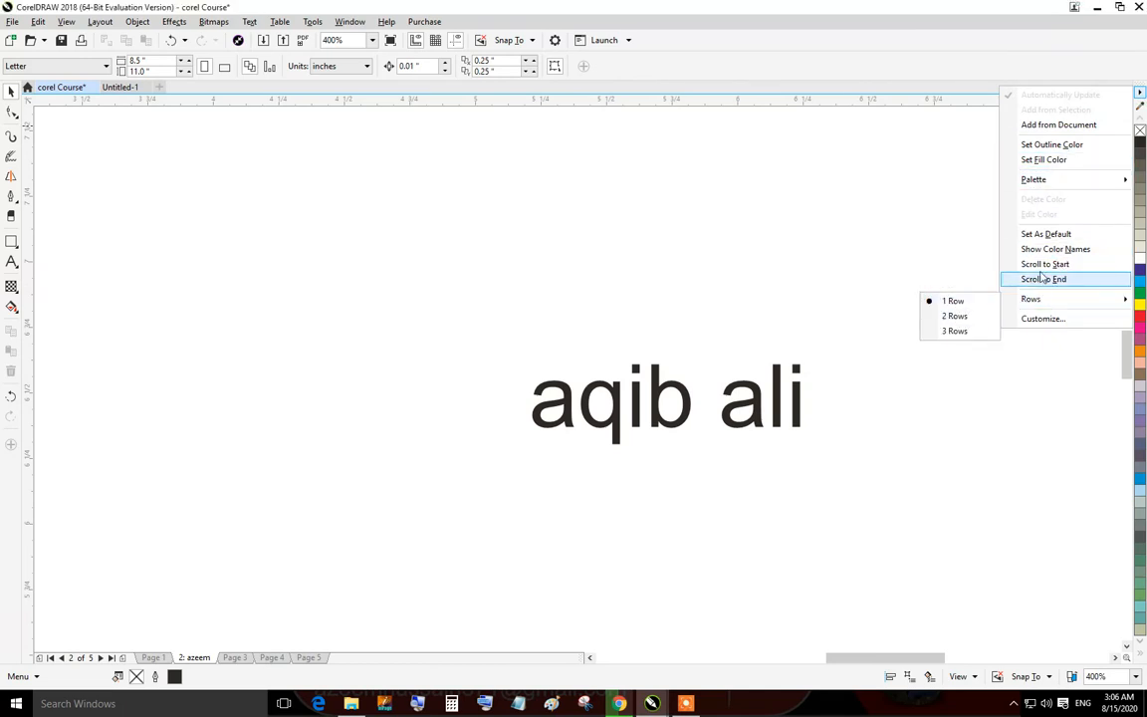
mouse_move(1058, 189)
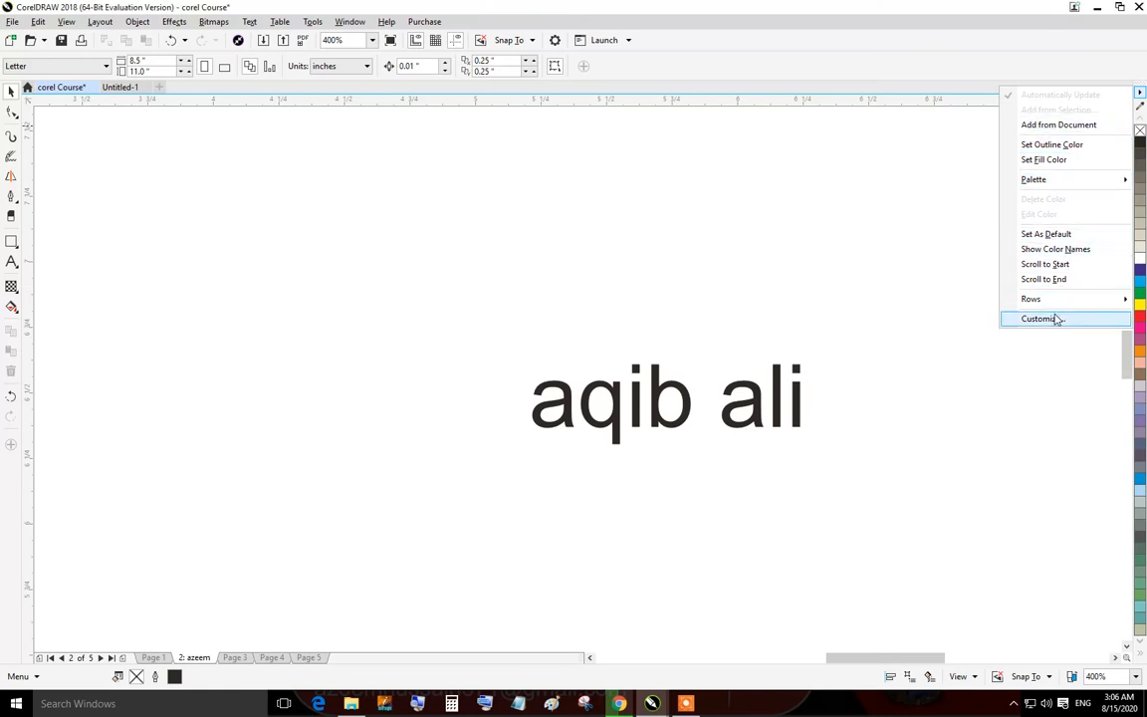
mouse_move(1036, 299)
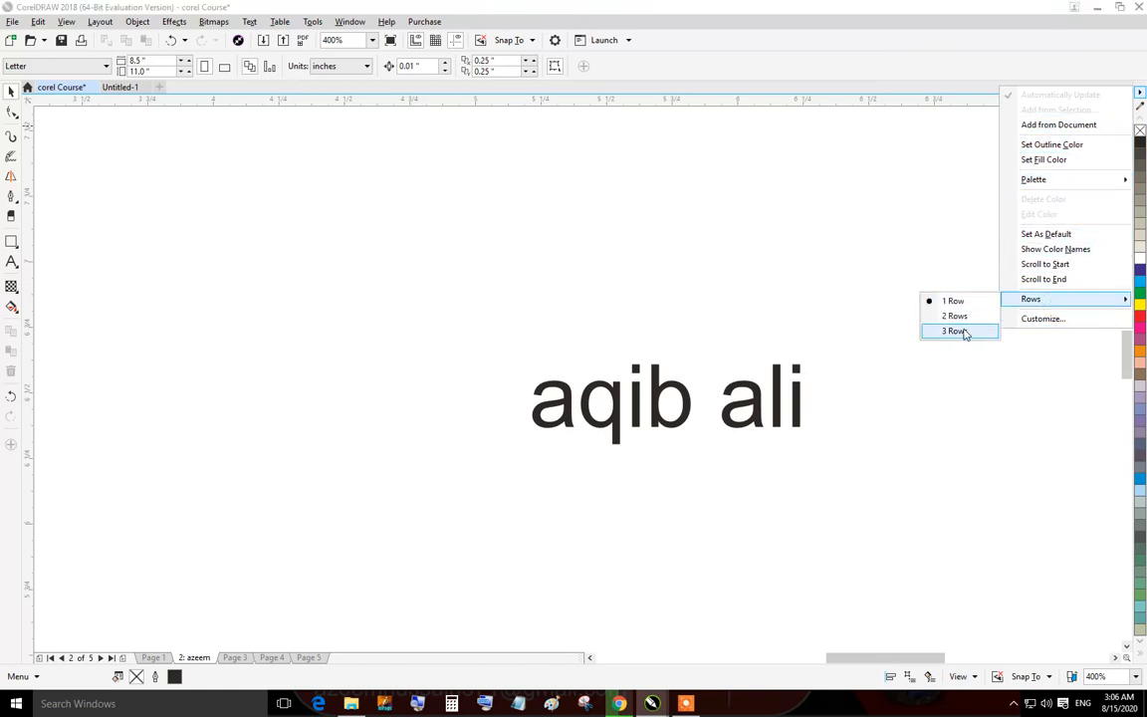
click(958, 331)
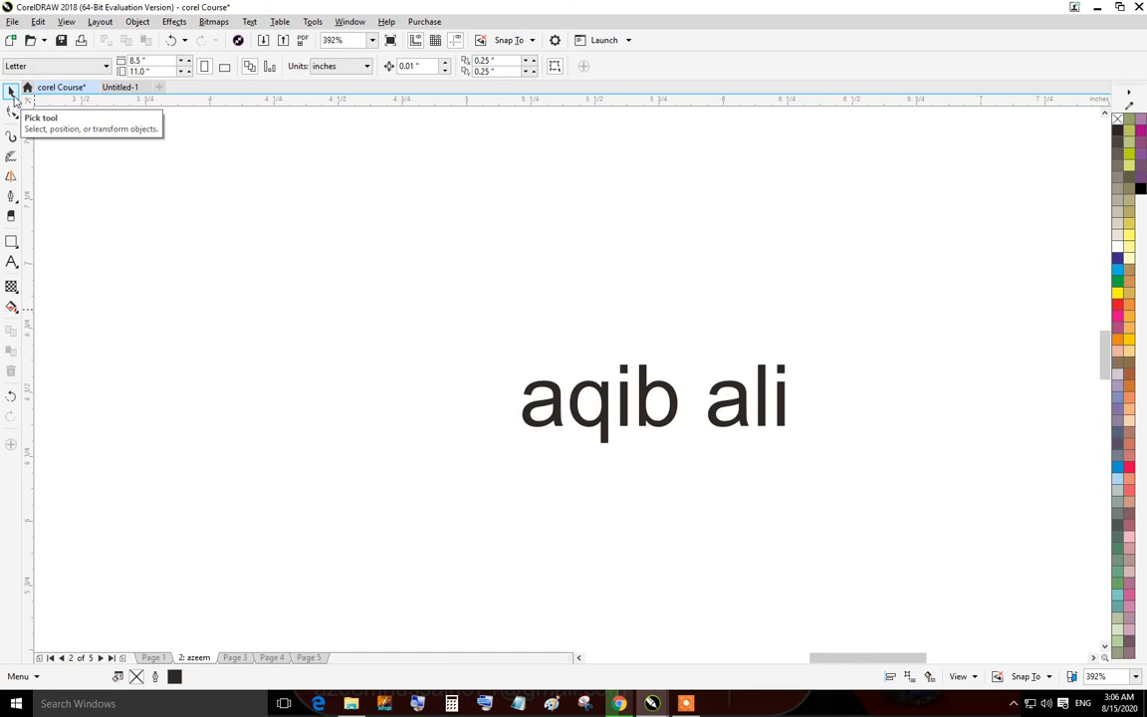
click(546, 398)
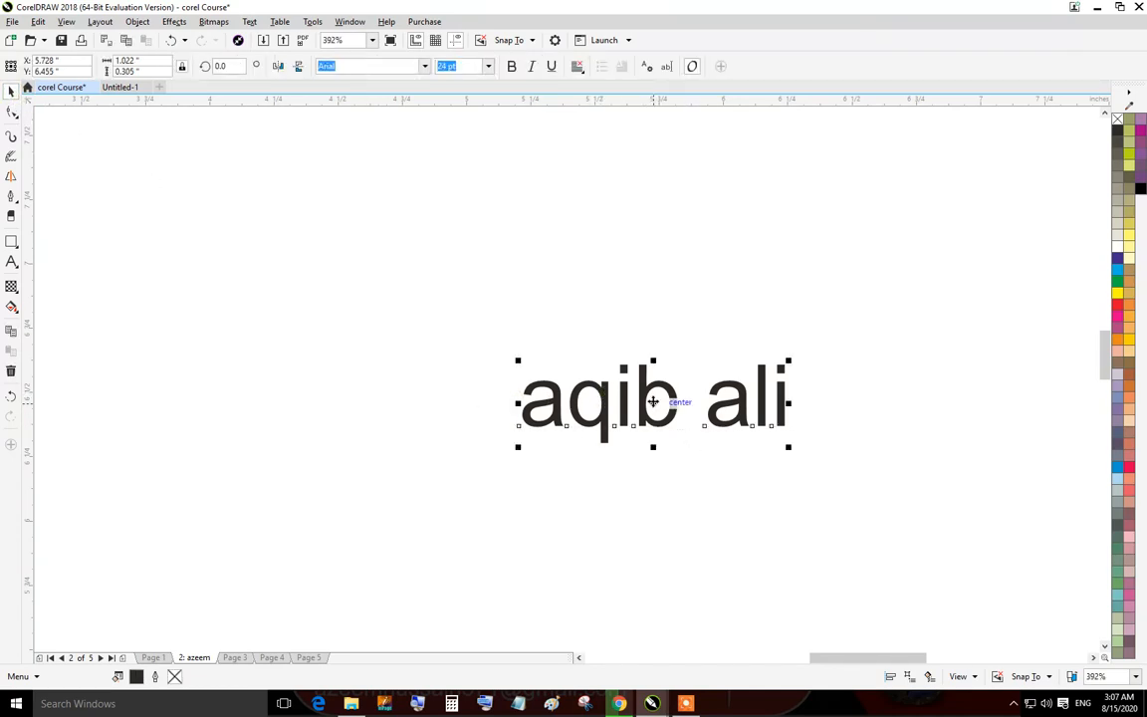
drag(654, 401, 745, 268)
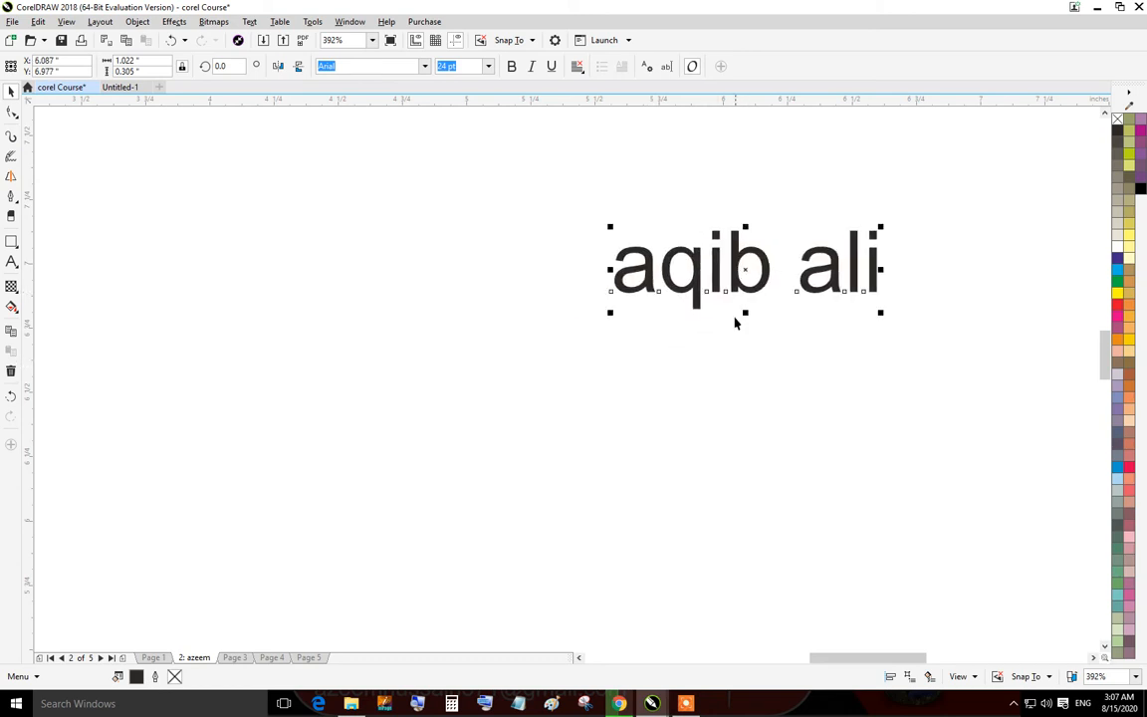
click(739, 341)
click(734, 267)
drag(881, 227, 843, 239)
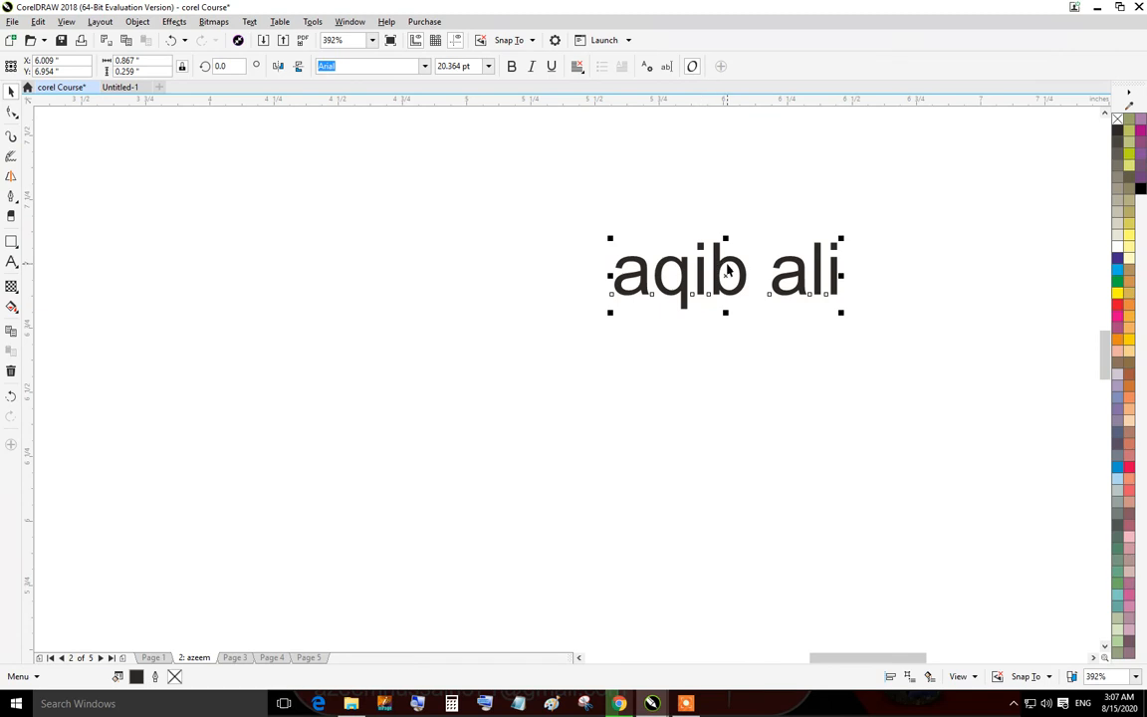
drag(727, 269, 645, 289)
right_click(643, 287)
click(648, 236)
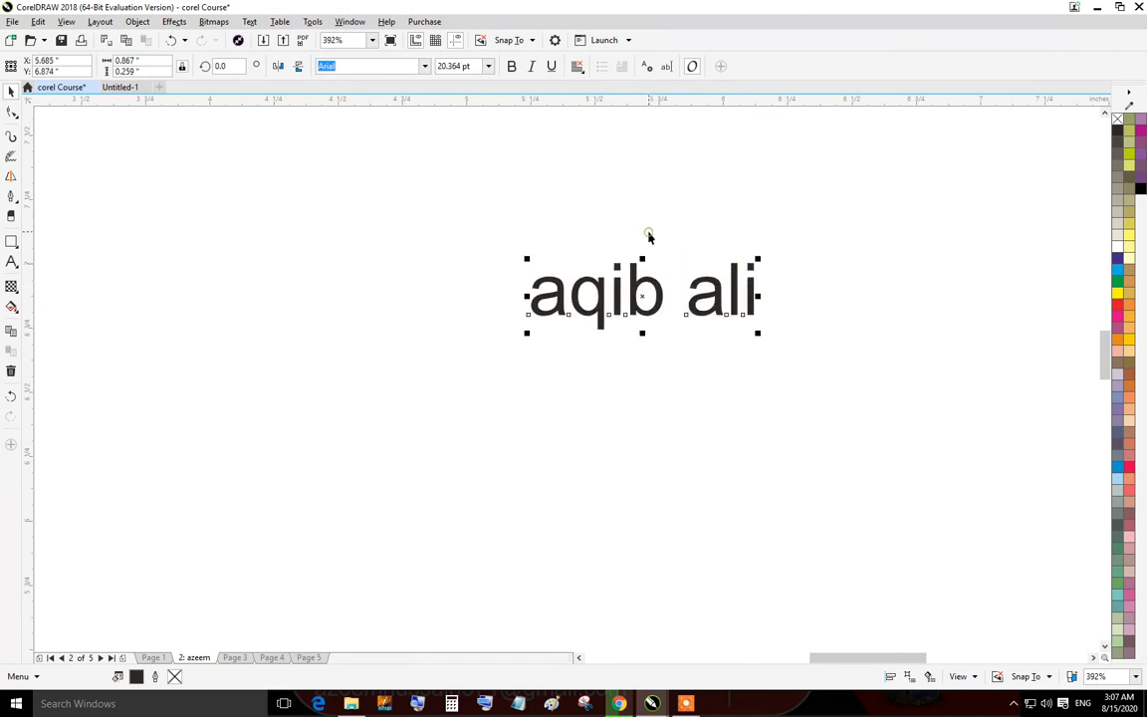
click(659, 295)
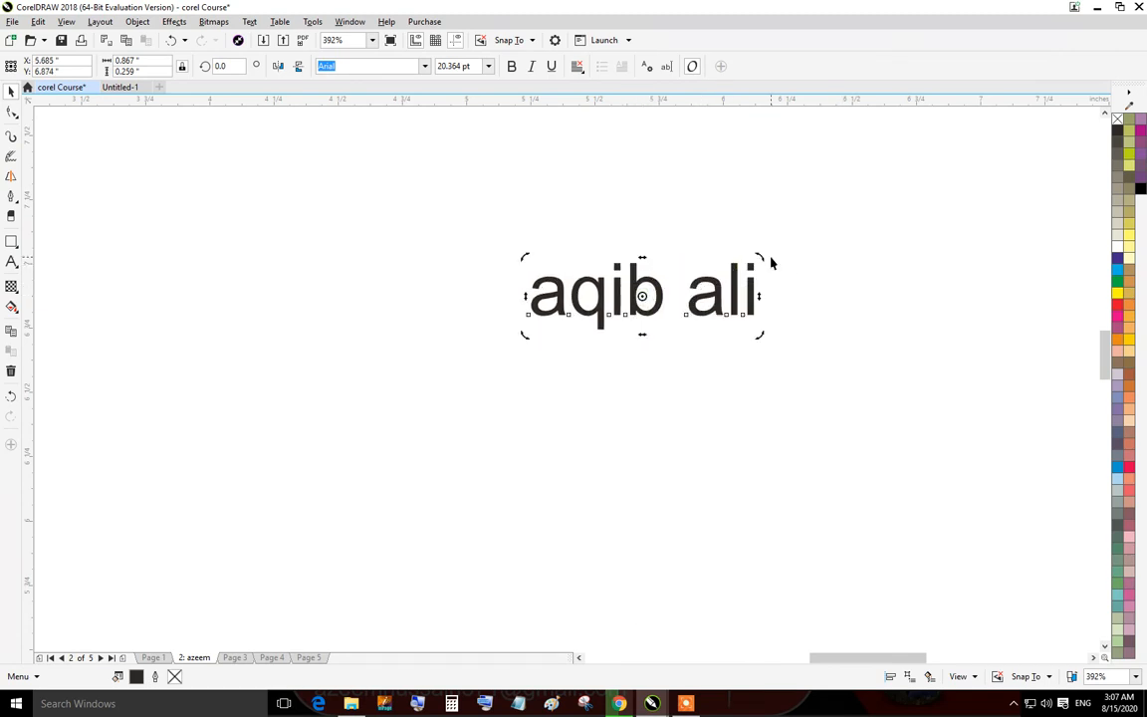
drag(771, 263, 787, 333)
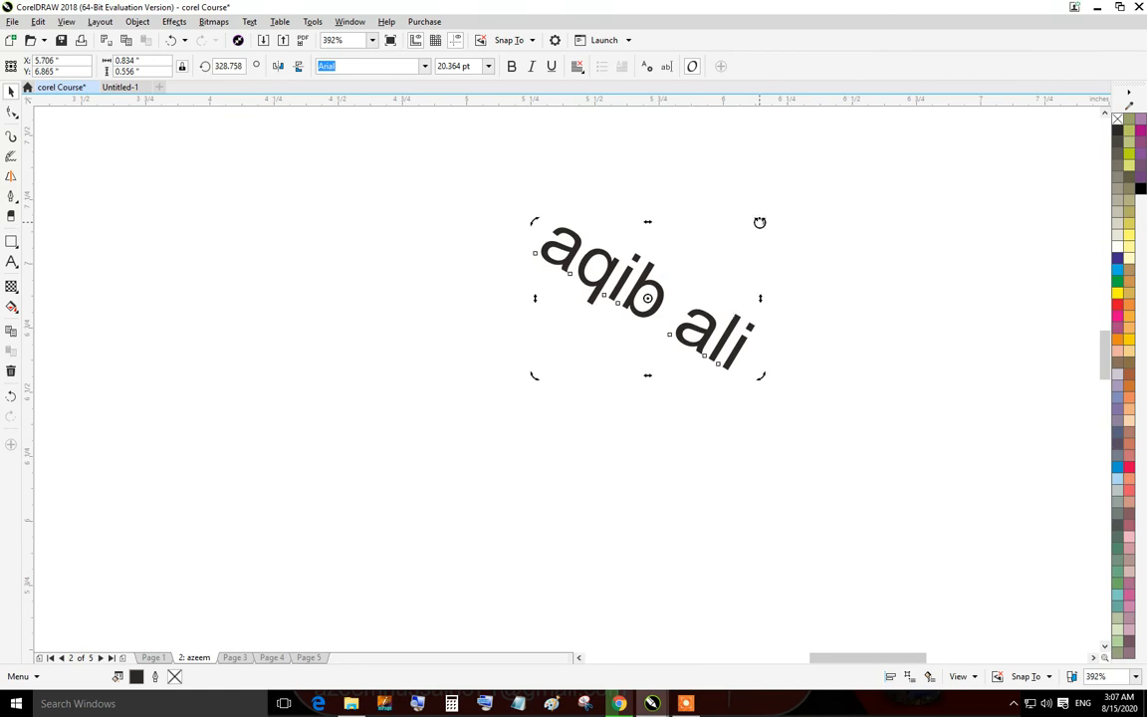
mouse_move(760, 221)
mouse_down()
mouse_move(753, 193)
mouse_move(617, 159)
mouse_move(563, 219)
mouse_move(781, 362)
mouse_move(768, 202)
mouse_move(768, 215)
mouse_up()
mouse_move(619, 273)
mouse_down()
mouse_move(619, 337)
mouse_move(610, 291)
mouse_up()
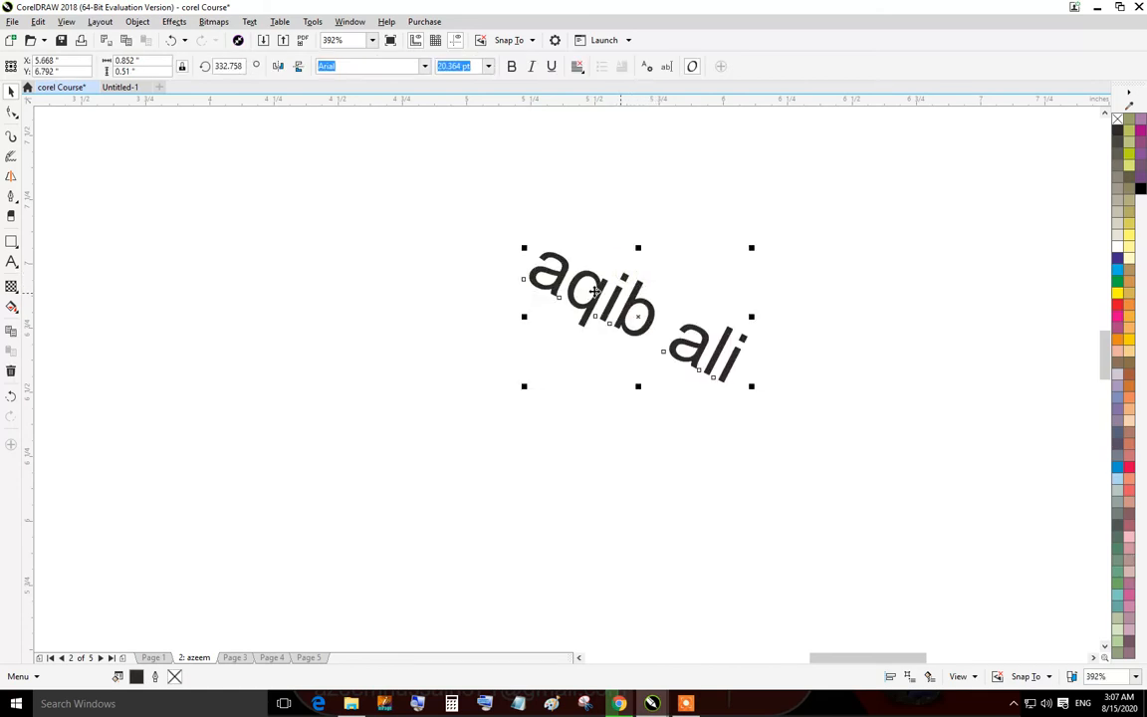
Draw a rectangle about 0.74 by 0.54 inches to the left of the text.
click(11, 241)
click(289, 257)
drag(281, 240, 476, 380)
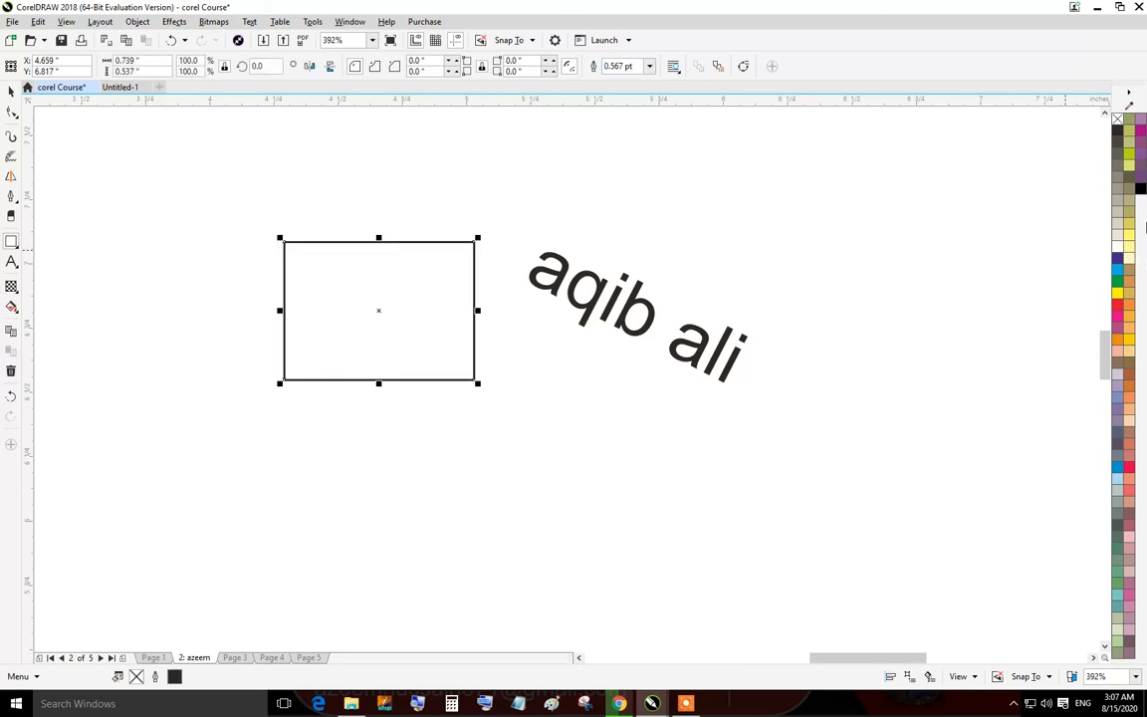
Try black and light yellow fills on the rectangle, then remove its fill and deselect it.
click(1118, 130)
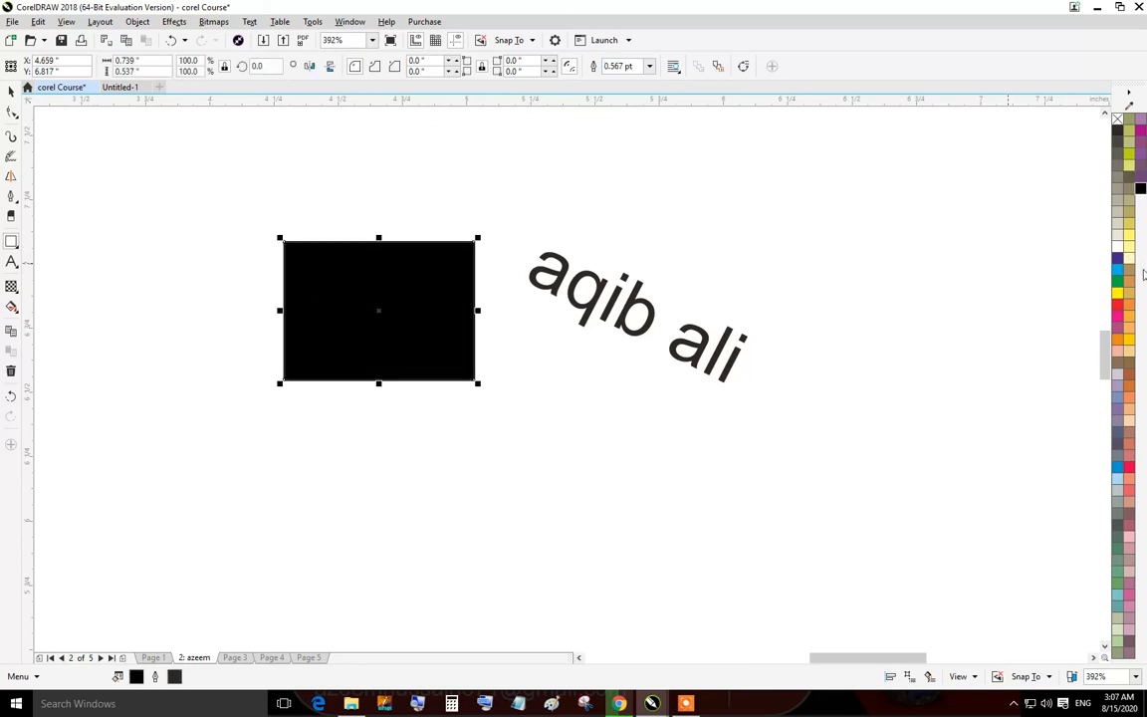
click(1132, 257)
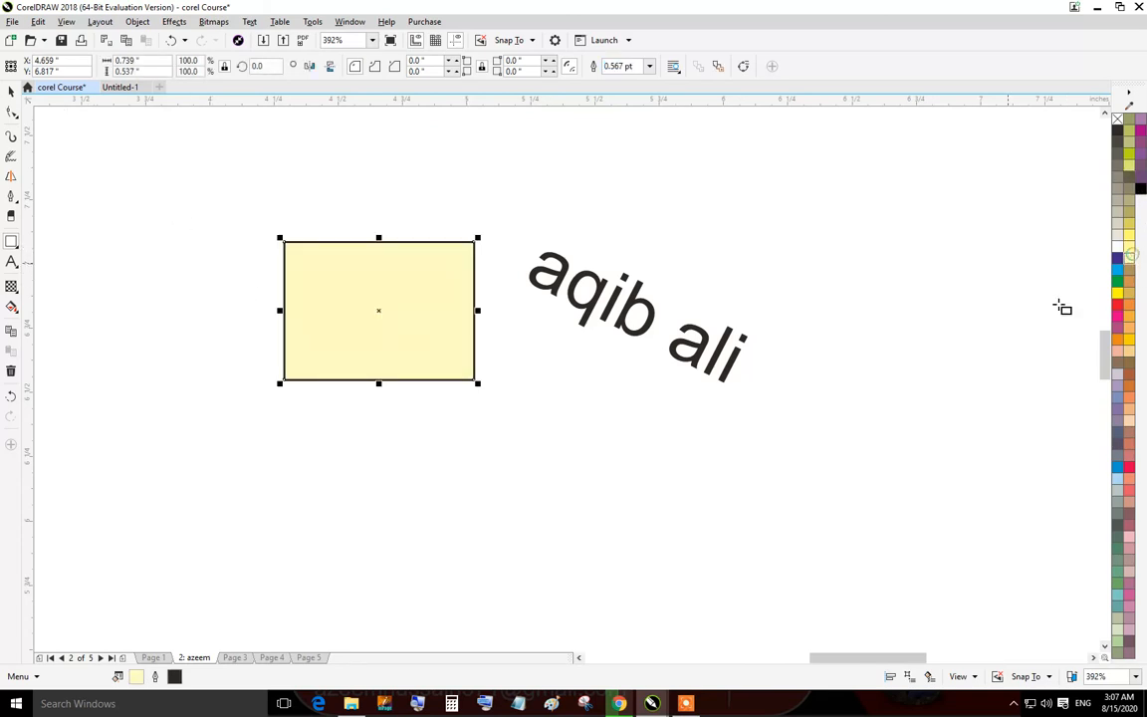
click(1117, 118)
click(753, 212)
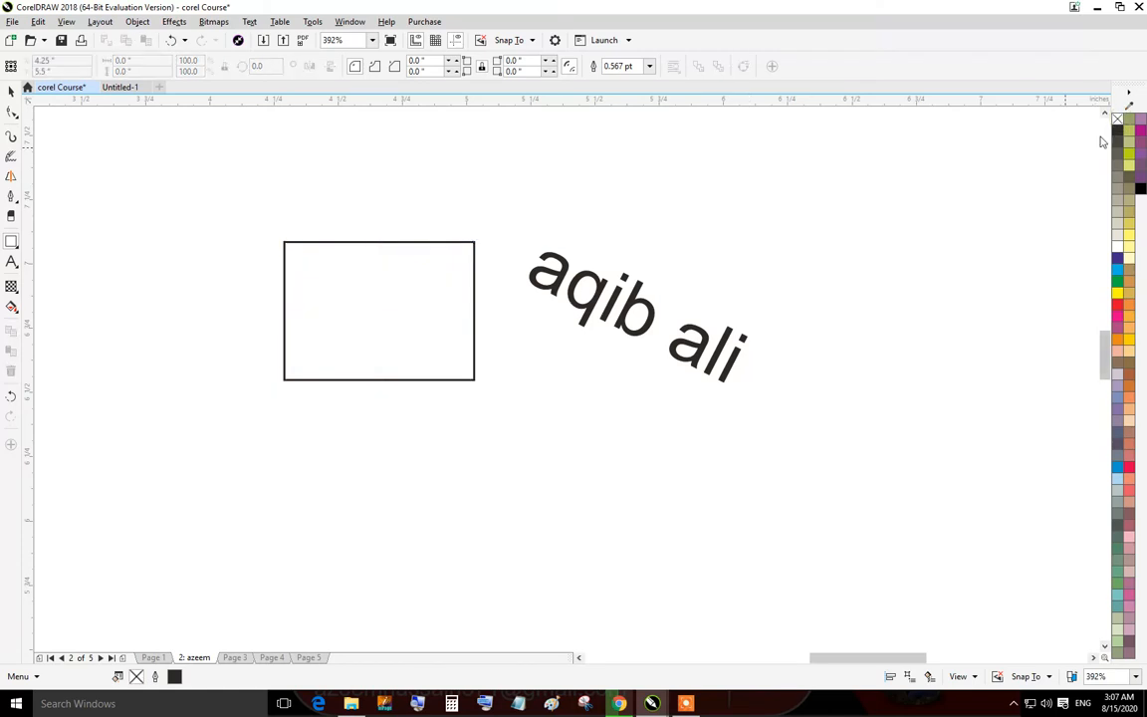
Set the document's default graphic fill to blue, then fill the rectangle with the same blue.
click(1118, 271)
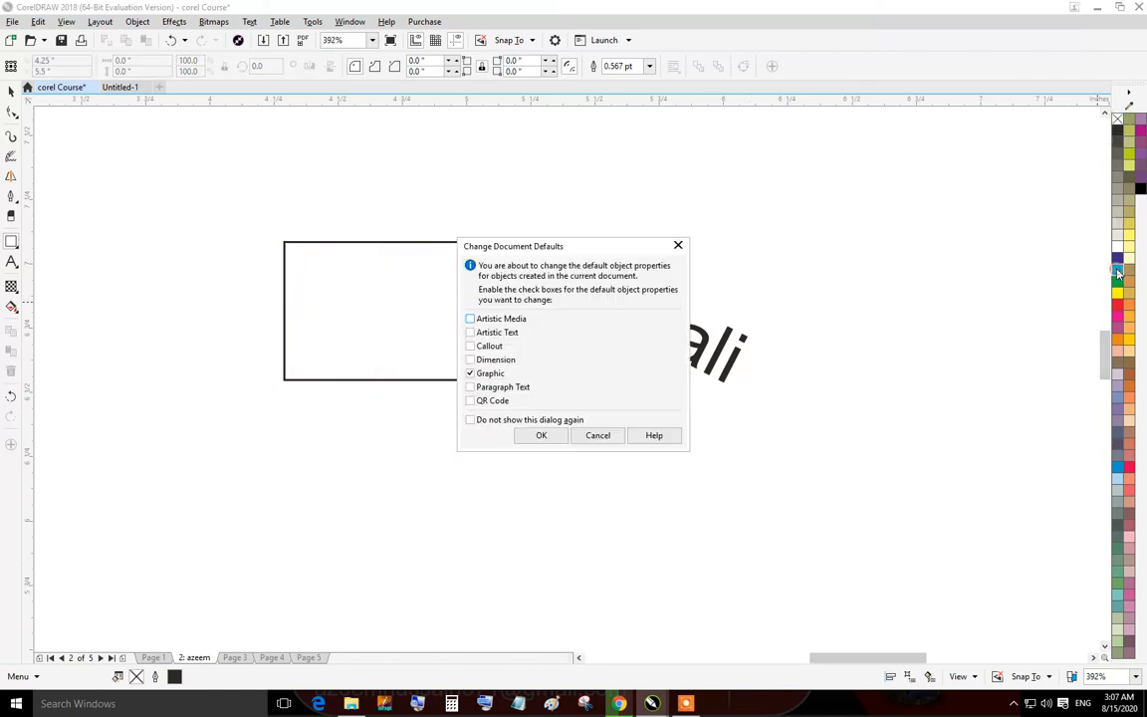
click(541, 436)
click(403, 333)
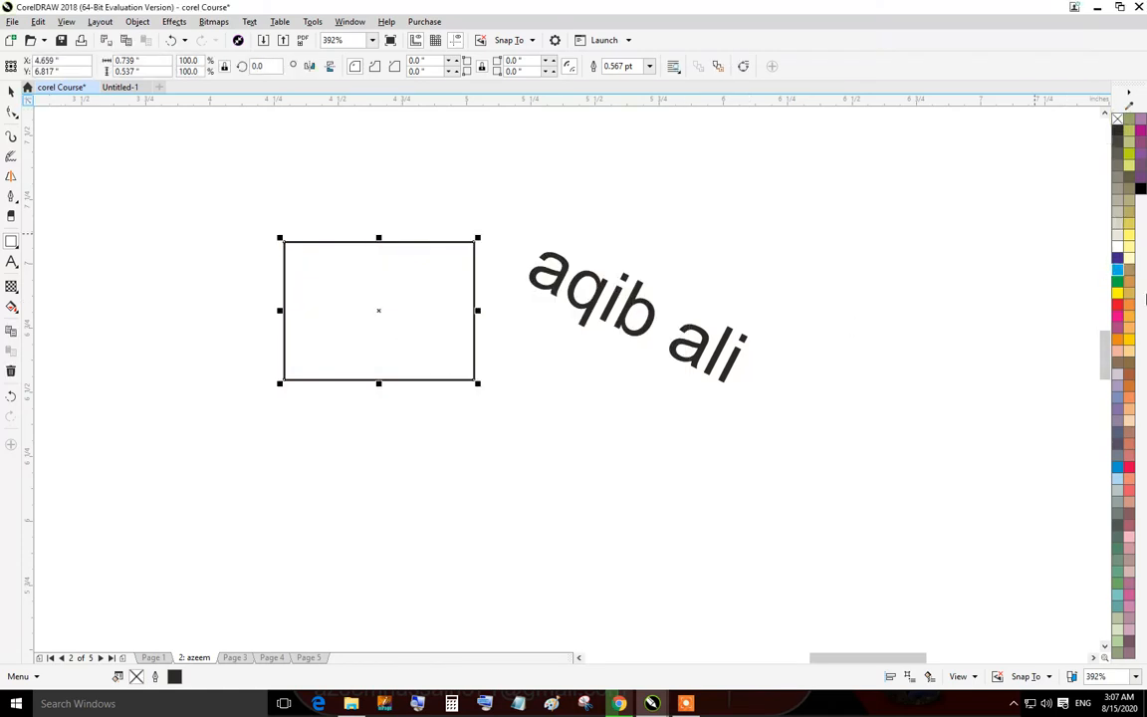
click(1119, 270)
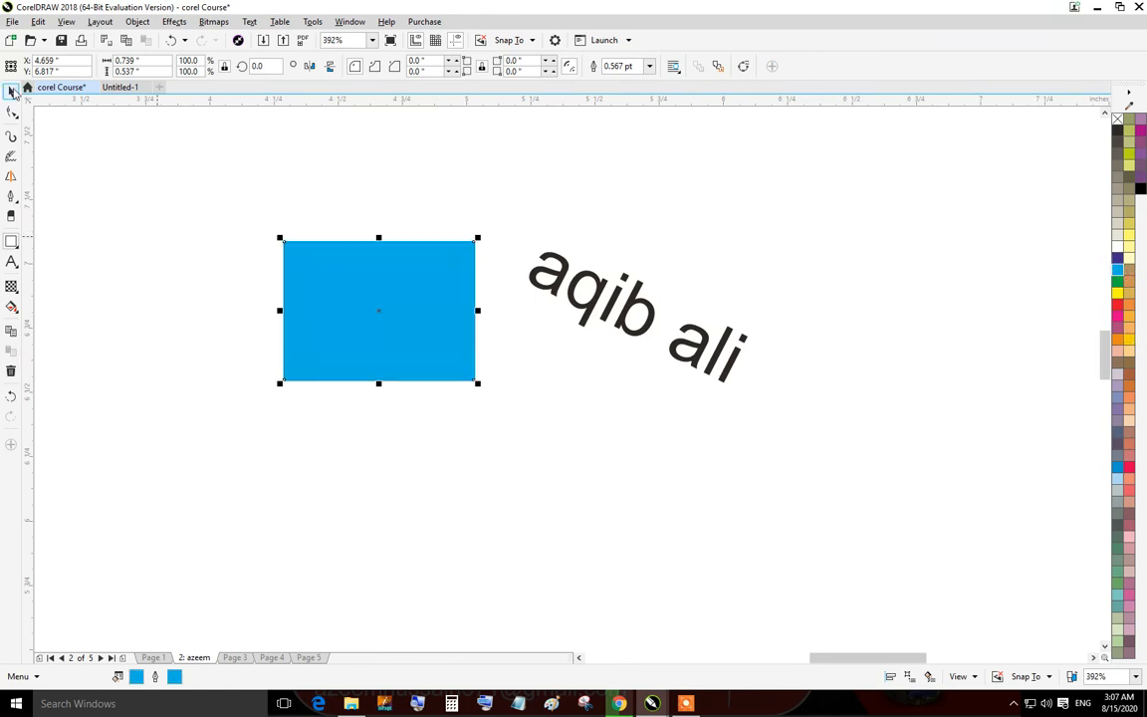
Move the blue rectangle to the right of the text and adjust its position slightly.
click(11, 90)
drag(375, 287, 866, 271)
scroll(994, 221, up, 2)
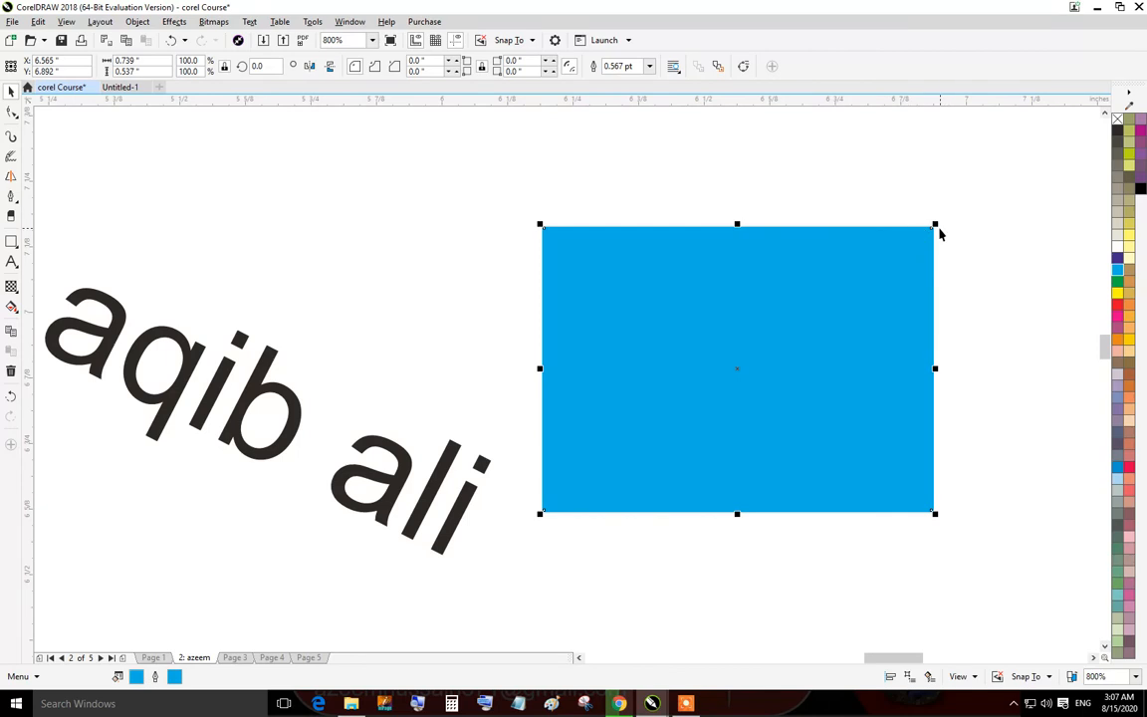
click(991, 212)
click(842, 269)
drag(930, 230, 930, 202)
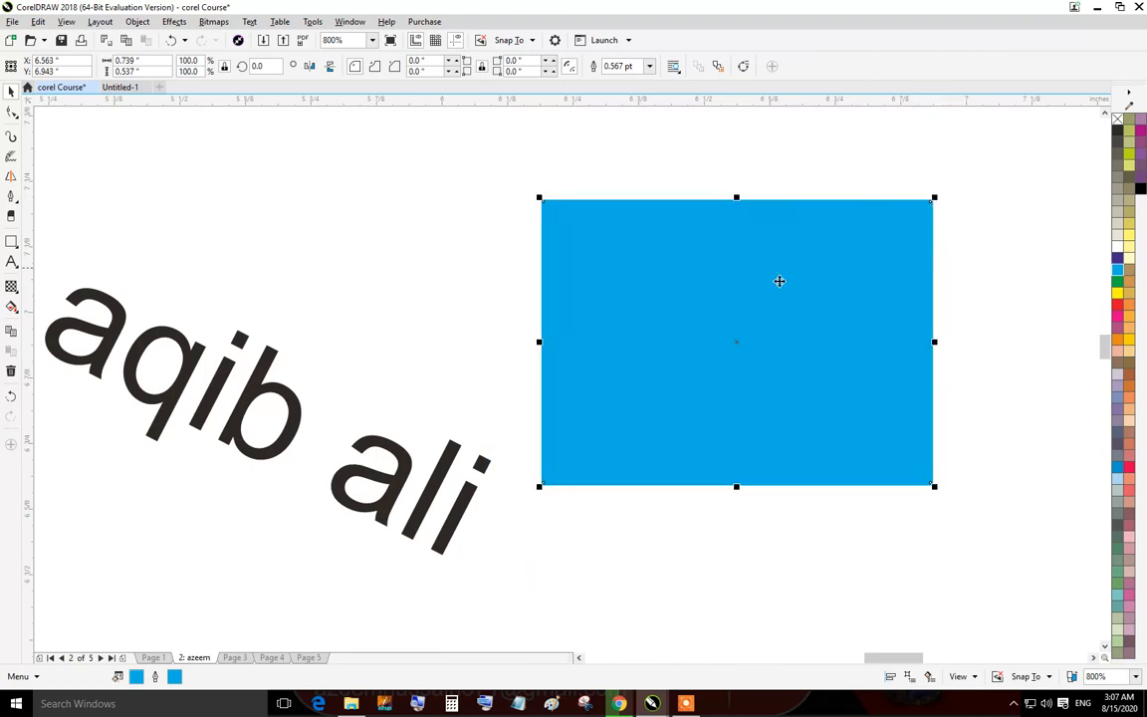
drag(735, 341, 765, 351)
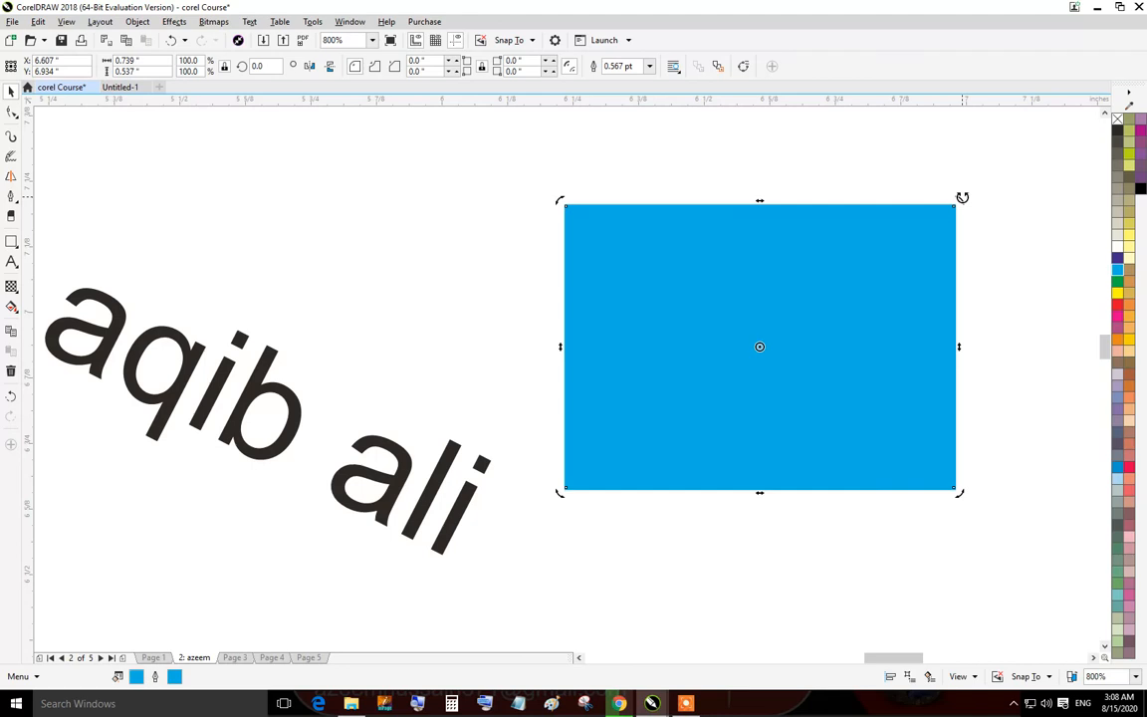
Rotate the blue rectangle to about 340 degrees around its right corner as the rotation centre.
scroll(962, 197, up, 2)
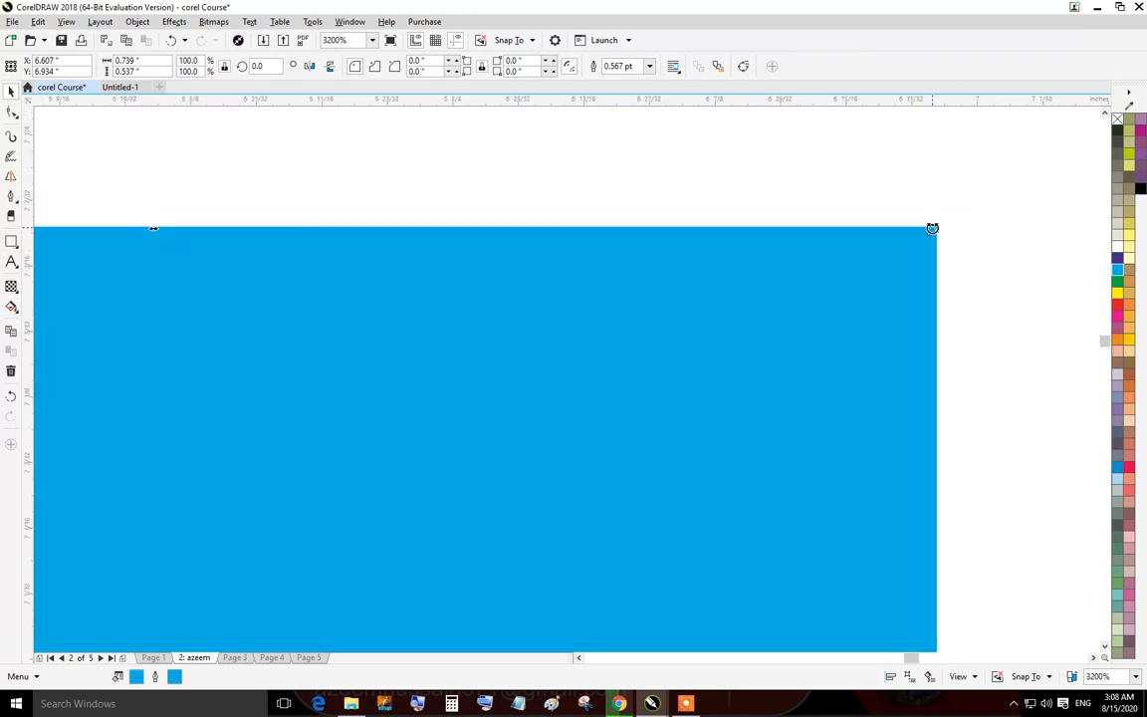
scroll(932, 228, down, 2)
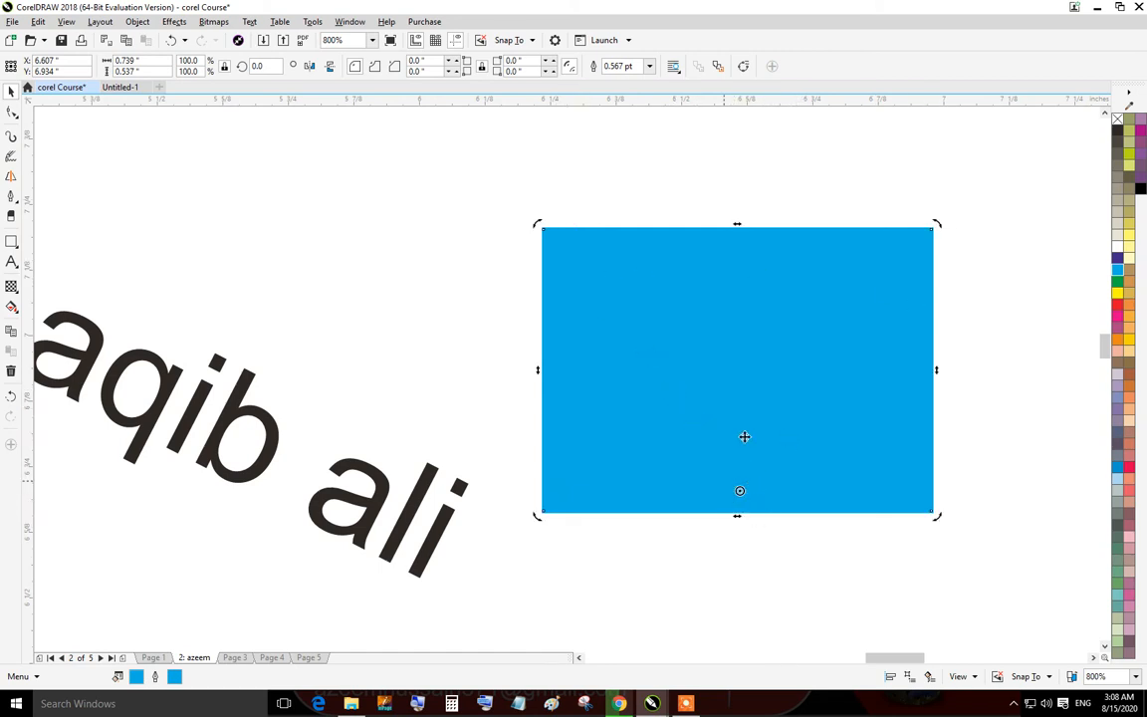
drag(938, 514, 899, 578)
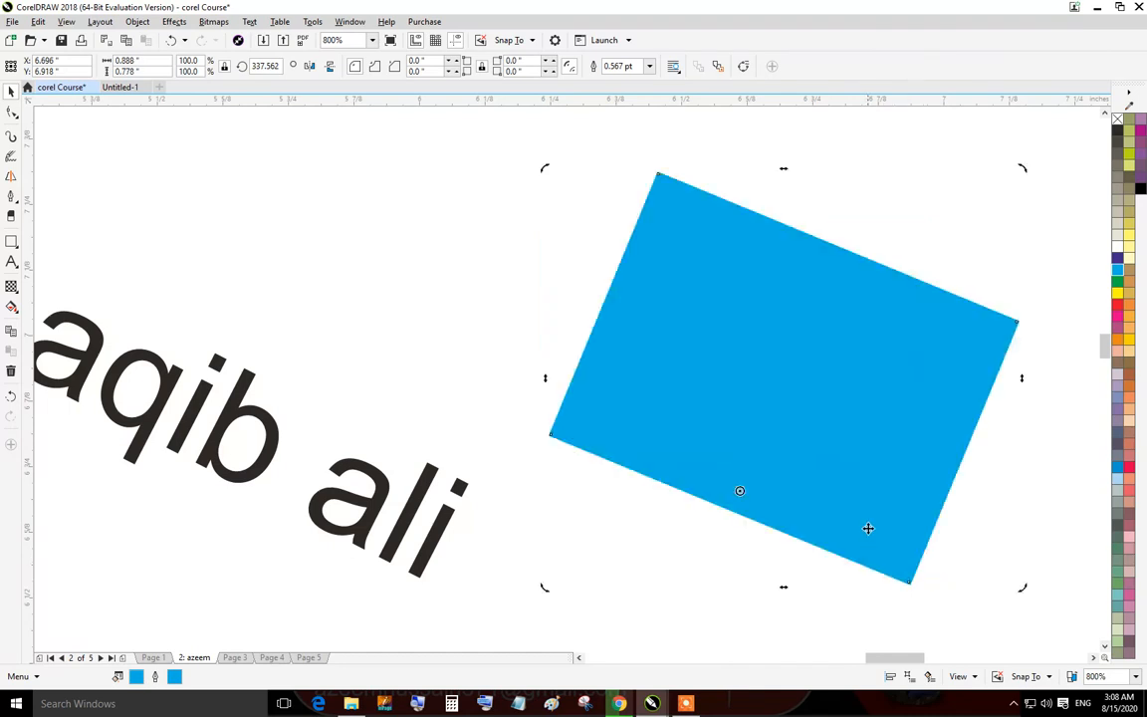
drag(742, 483, 1014, 325)
mouse_move(541, 174)
mouse_down()
mouse_move(539, 164)
mouse_move(502, 265)
mouse_move(535, 197)
mouse_up()
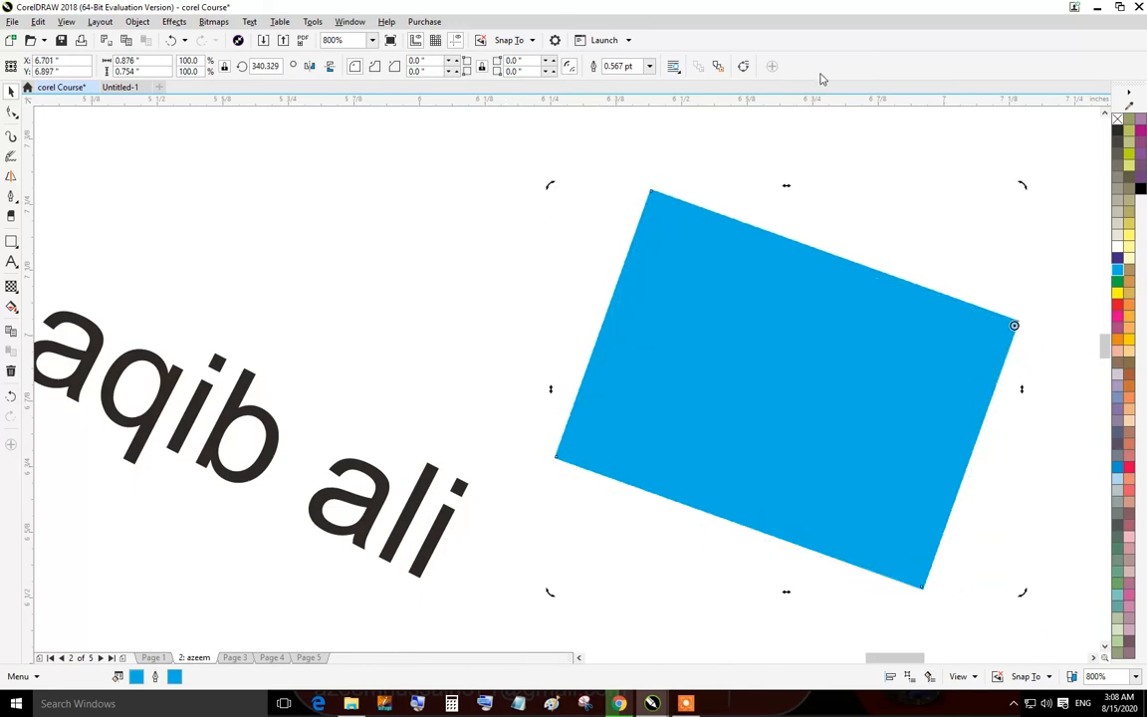
Skew the blue rectangle with its skew handles into a slanted diamond shape.
click(845, 333)
click(746, 311)
drag(788, 184, 863, 229)
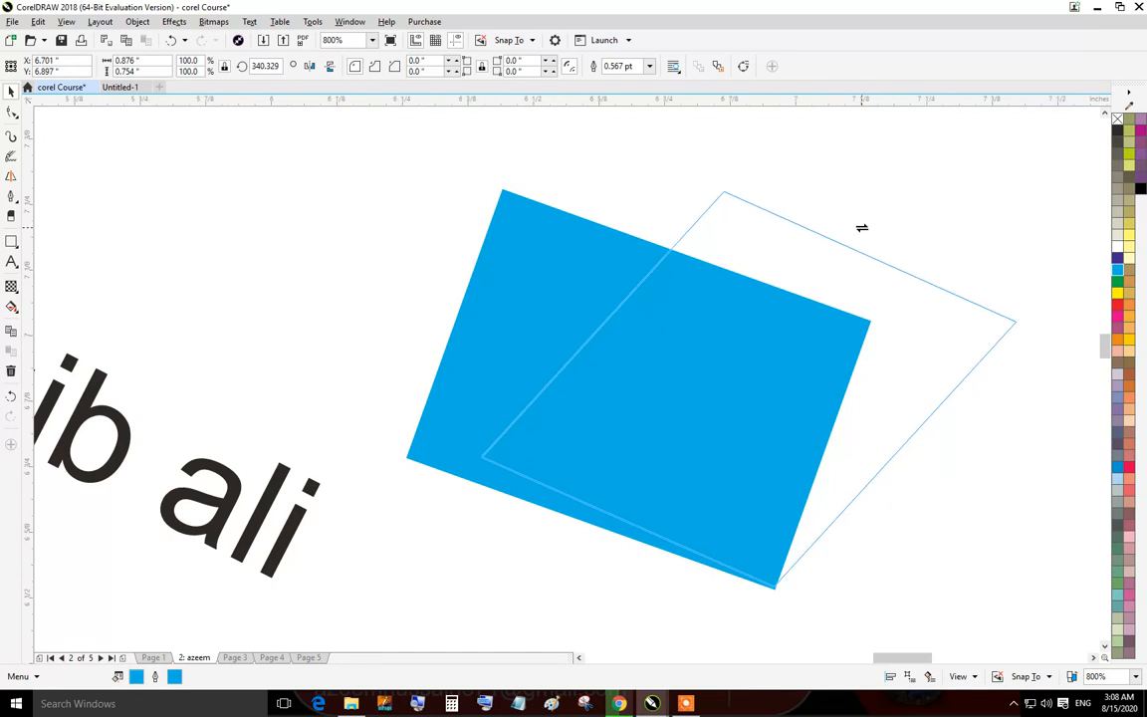
drag(862, 229, 877, 271)
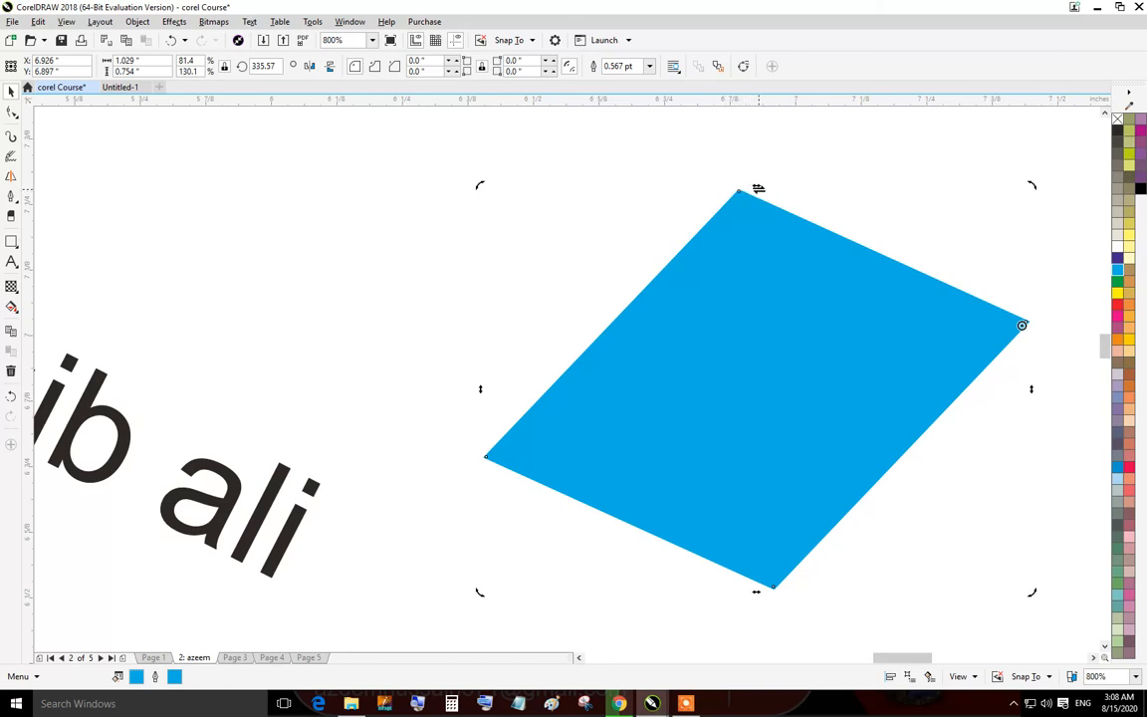
drag(477, 389, 479, 325)
mouse_move(1037, 322)
mouse_down()
mouse_move(1027, 397)
mouse_move(1029, 322)
mouse_up()
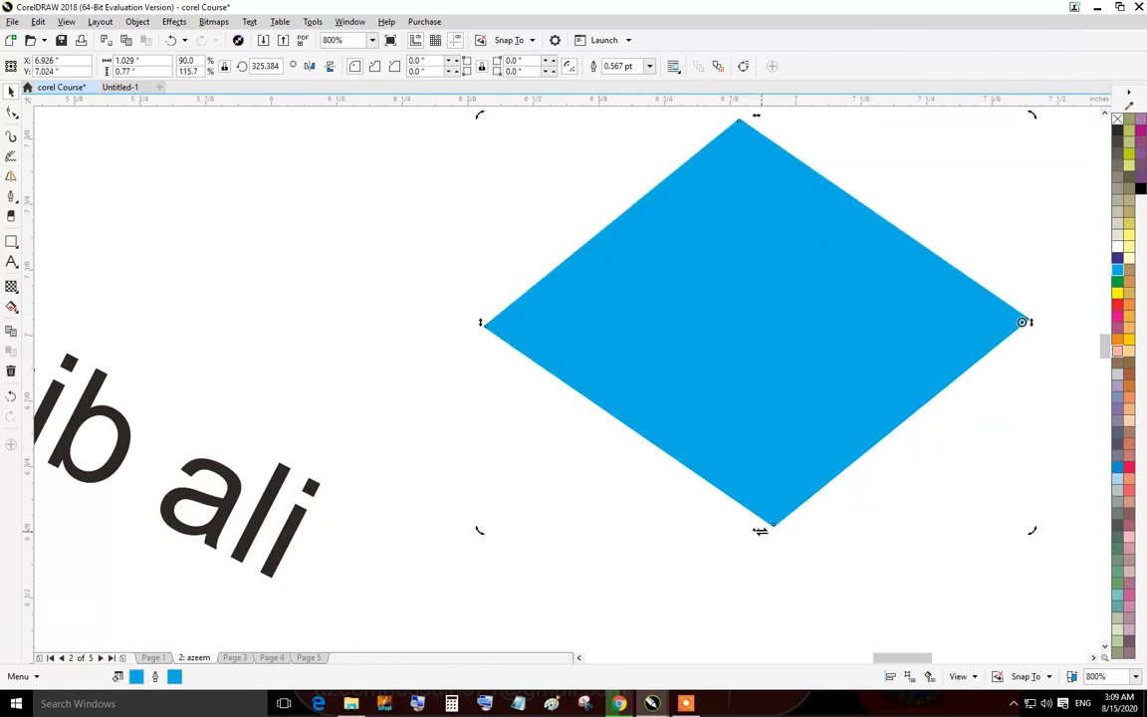
drag(759, 531, 862, 530)
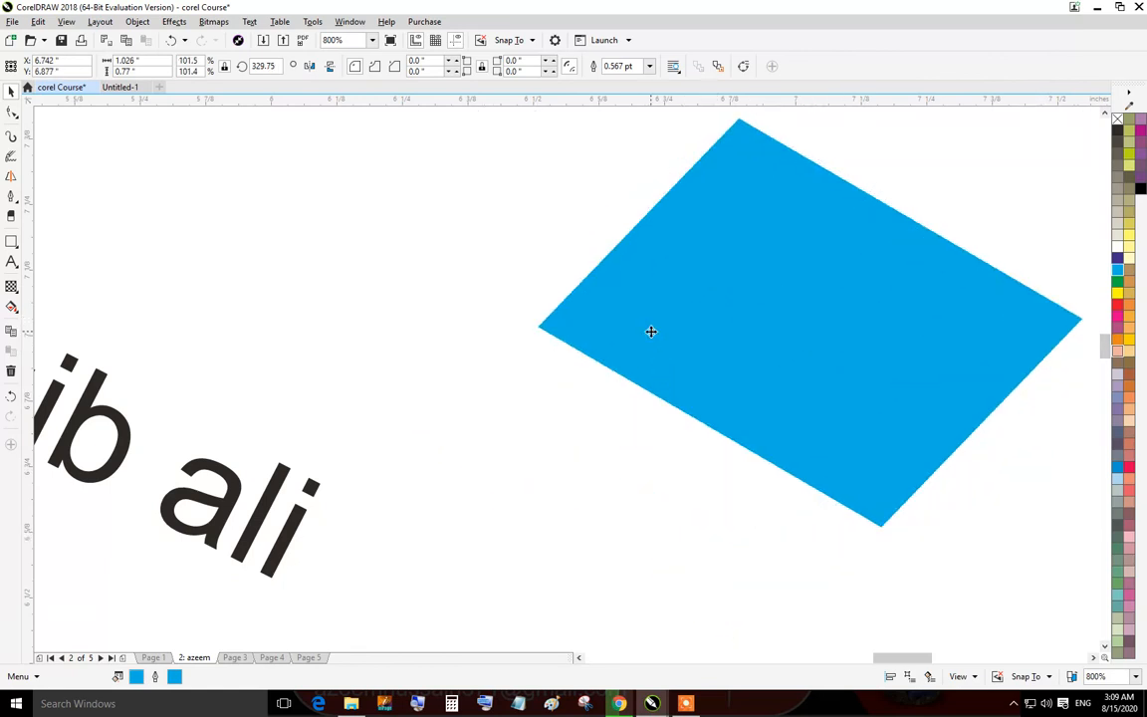
Move the skewed blue shape to the left and deselect it.
drag(803, 255, 652, 332)
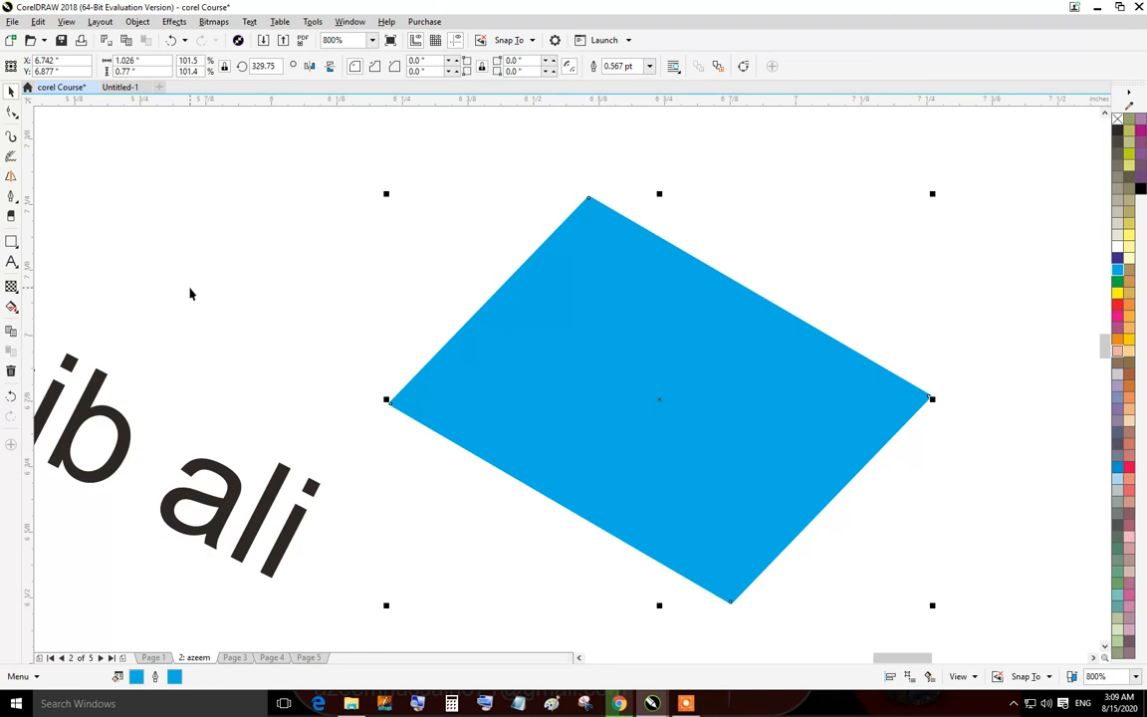
click(168, 239)
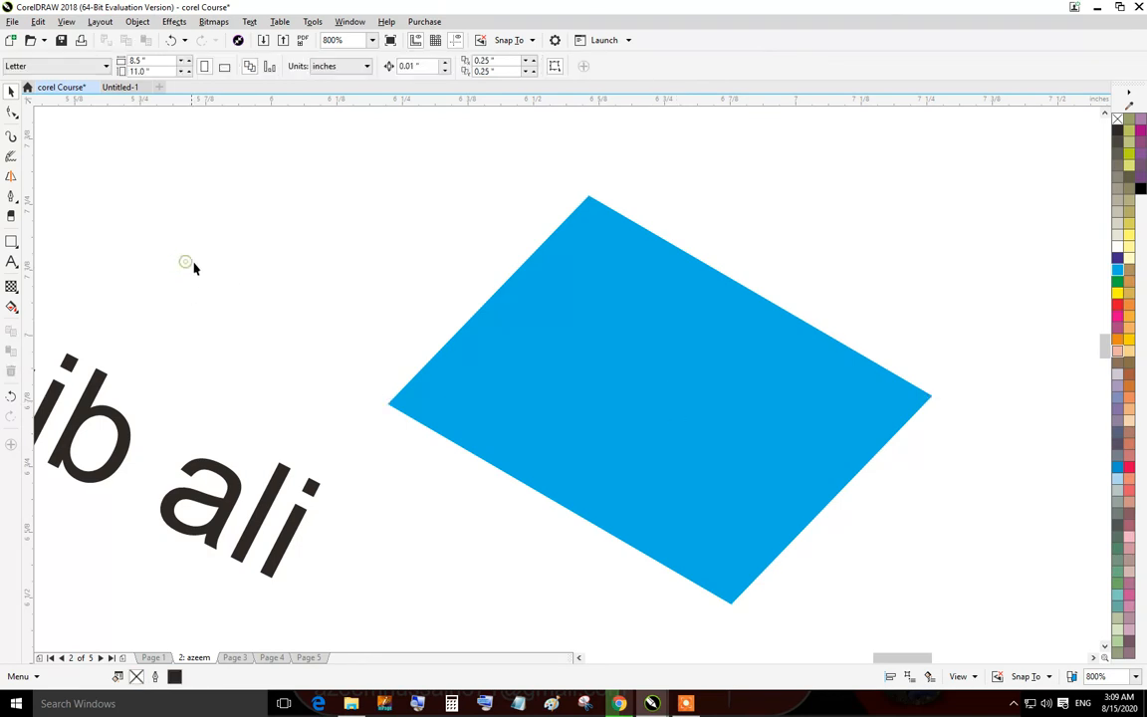
click(17, 117)
click(17, 116)
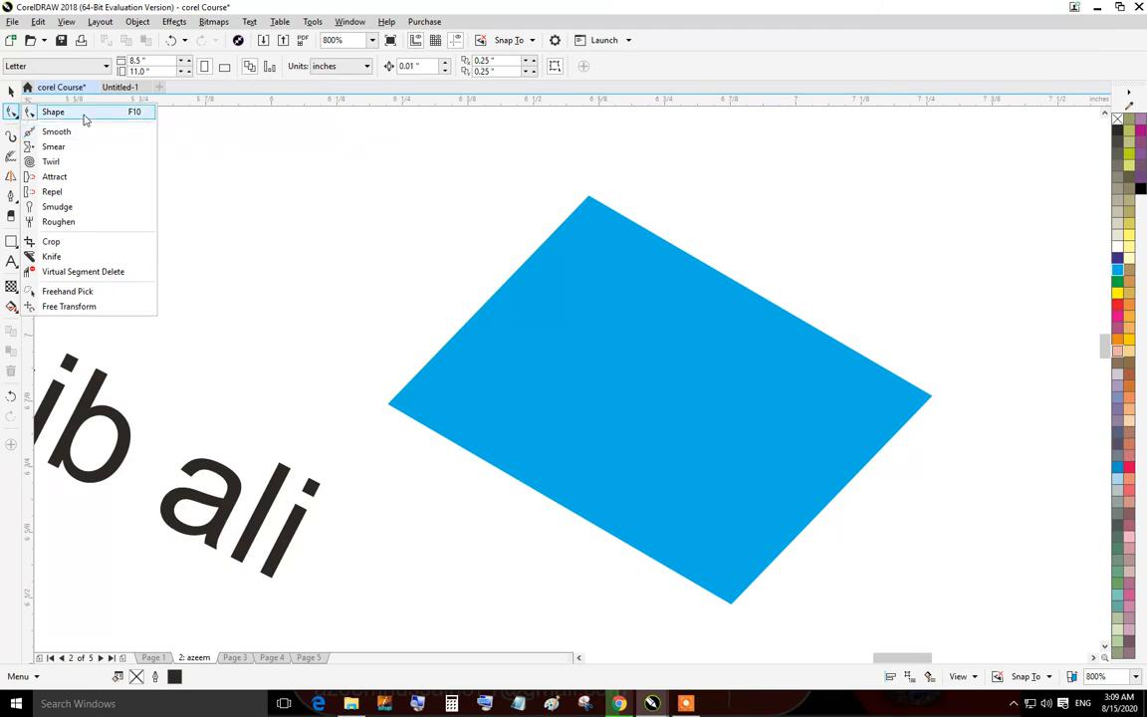
click(85, 119)
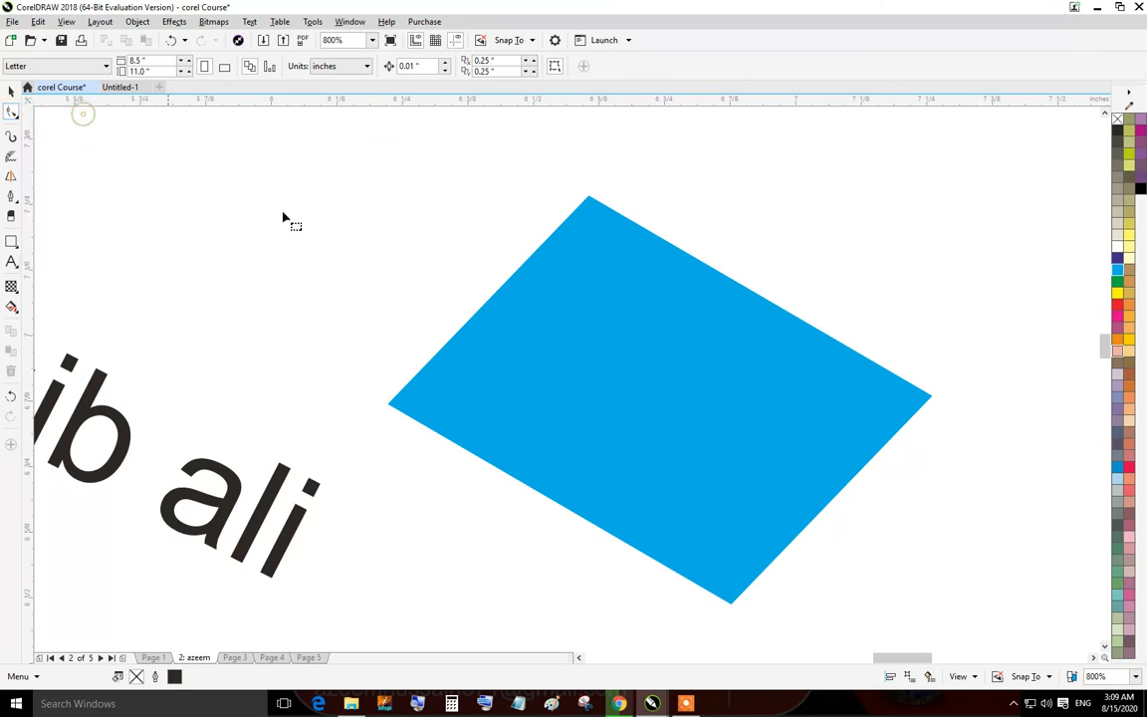
key(space)
click(687, 312)
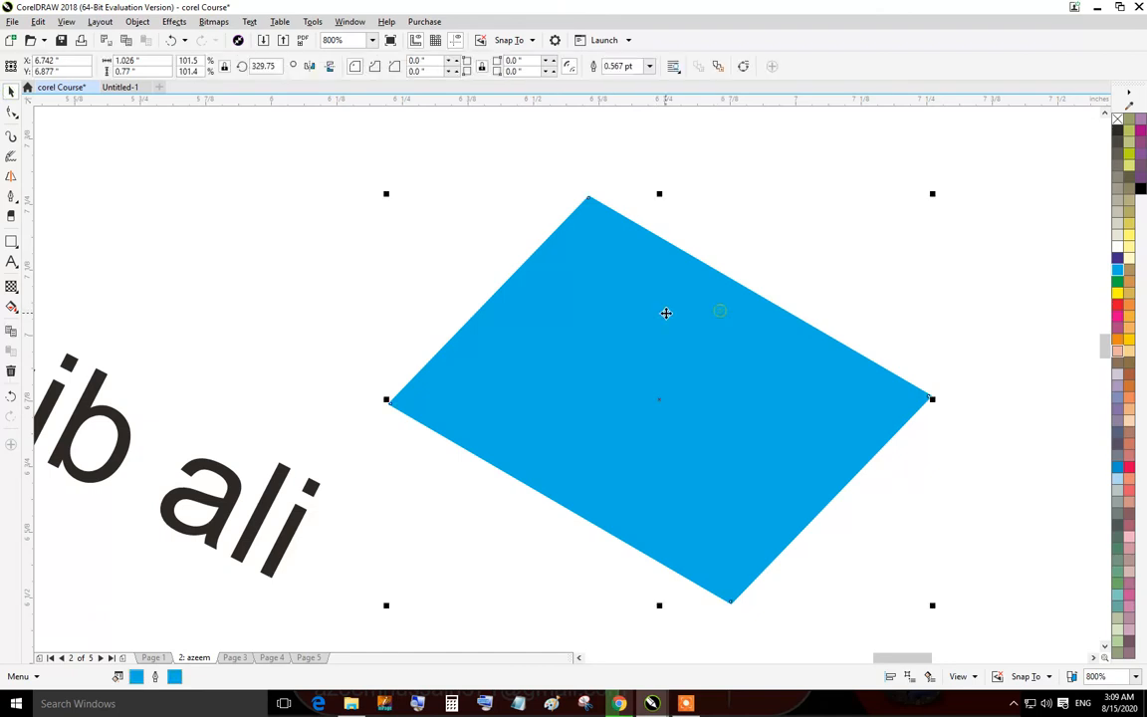
Draw a small rectangle about 0.38 by 0.24 inches and round its corners to 0.118 inches with the Shape tool.
click(11, 241)
drag(234, 204, 434, 327)
click(12, 111)
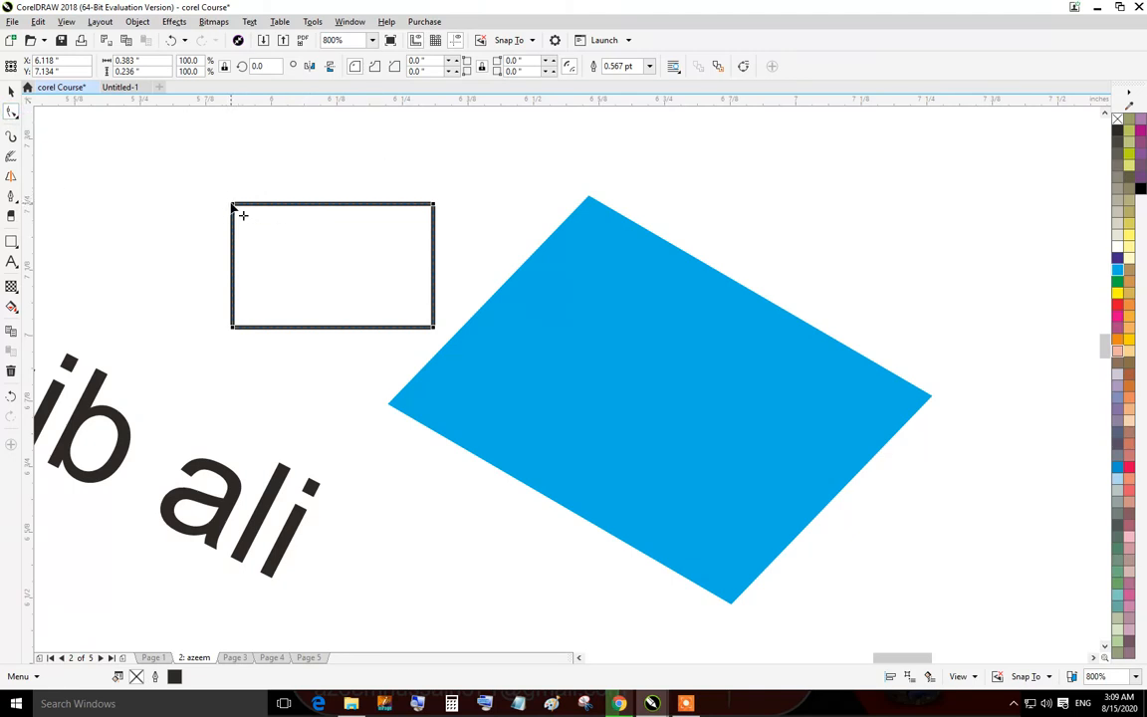
drag(231, 204, 325, 305)
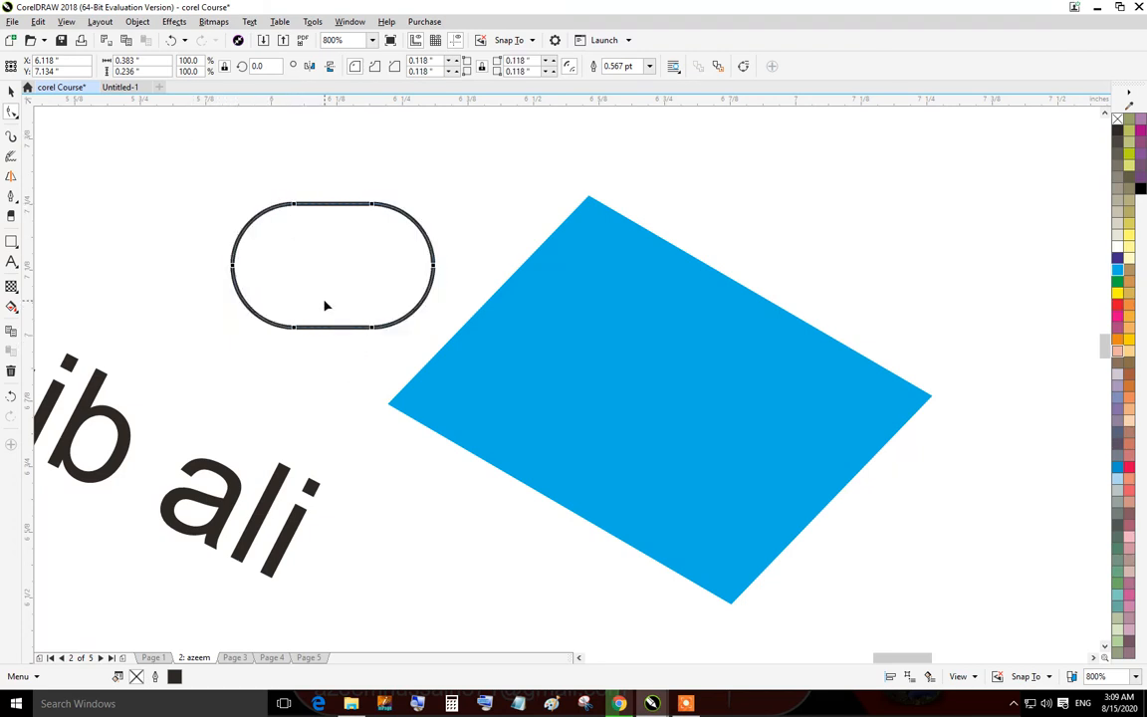
Rotate a copy of the rounded rectangle by about 90 degrees so the two overlap in a cross.
click(11, 89)
click(376, 272)
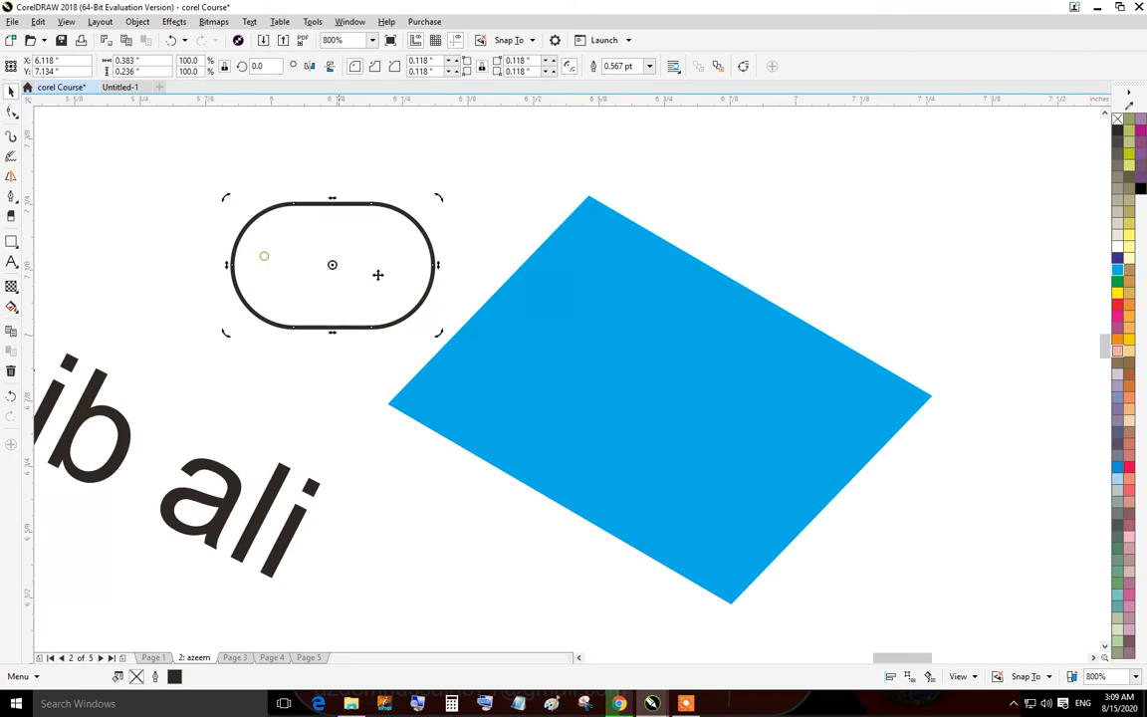
drag(442, 197, 392, 359)
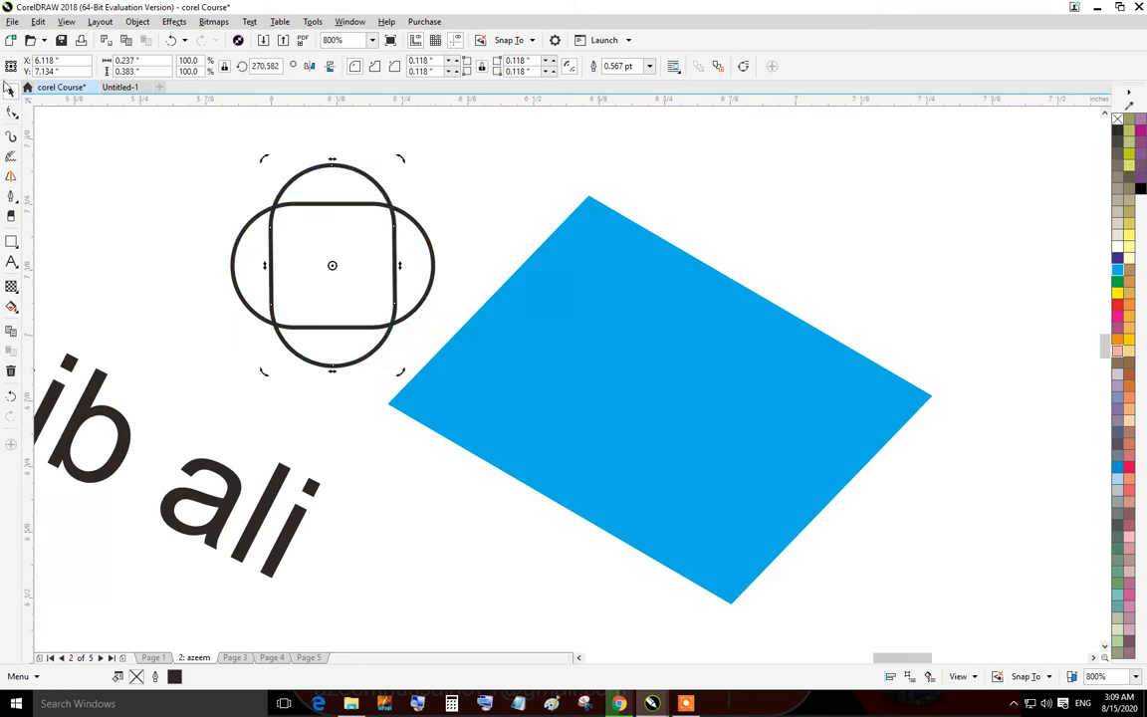
Select the vertical rounded rectangle and nudge it three steps to the right.
click(246, 160)
click(384, 185)
click(499, 167)
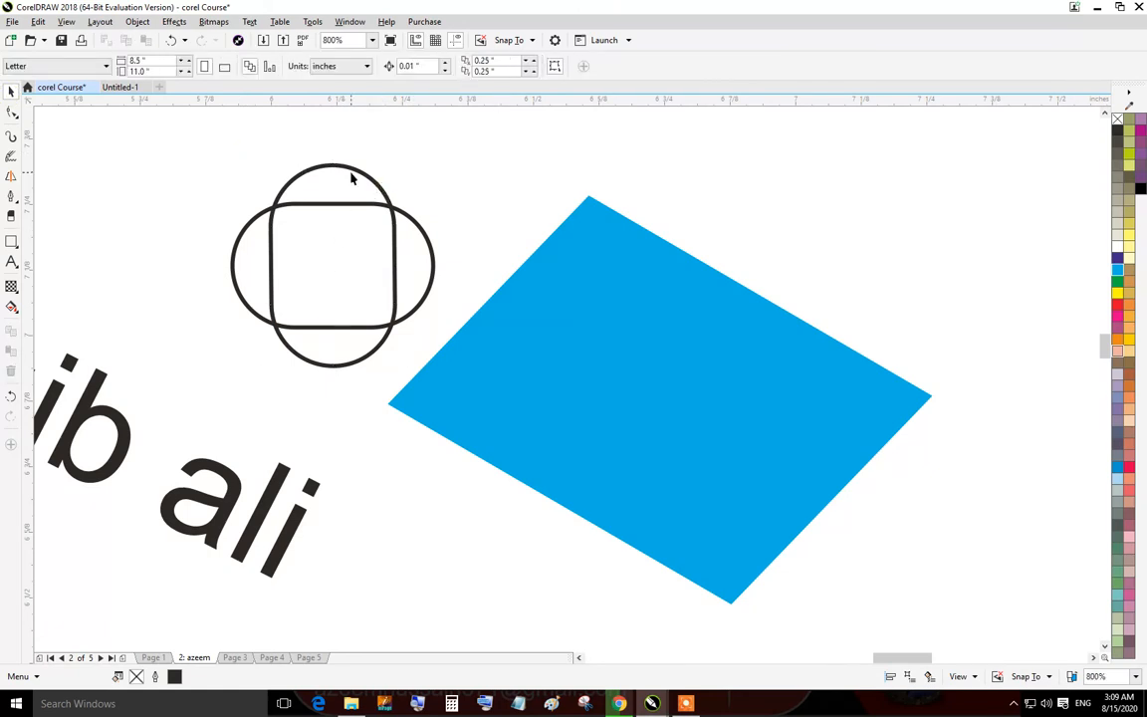
drag(363, 200, 376, 187)
click(379, 188)
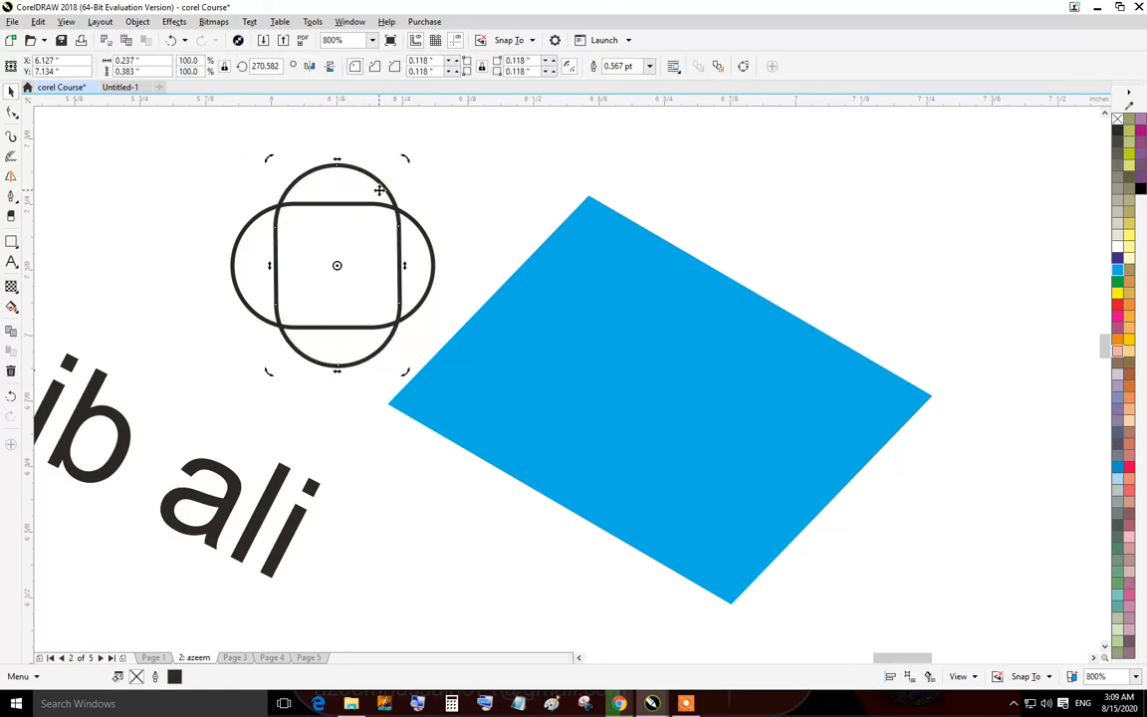
key(Right)
key(Right)
key(Right)
key(Right)
click(461, 185)
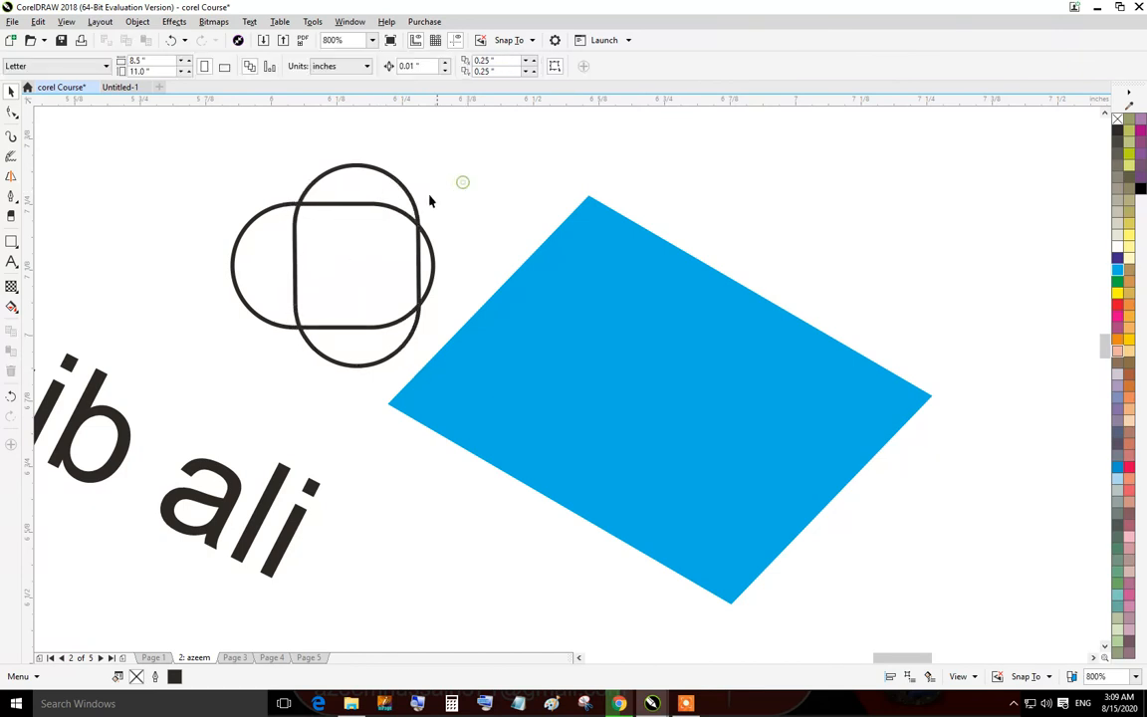
Nudge the vertical rounded rectangle three more steps to the right, then select the horizontal rounded rectangle.
click(417, 257)
key(Right)
key(Right)
key(Right)
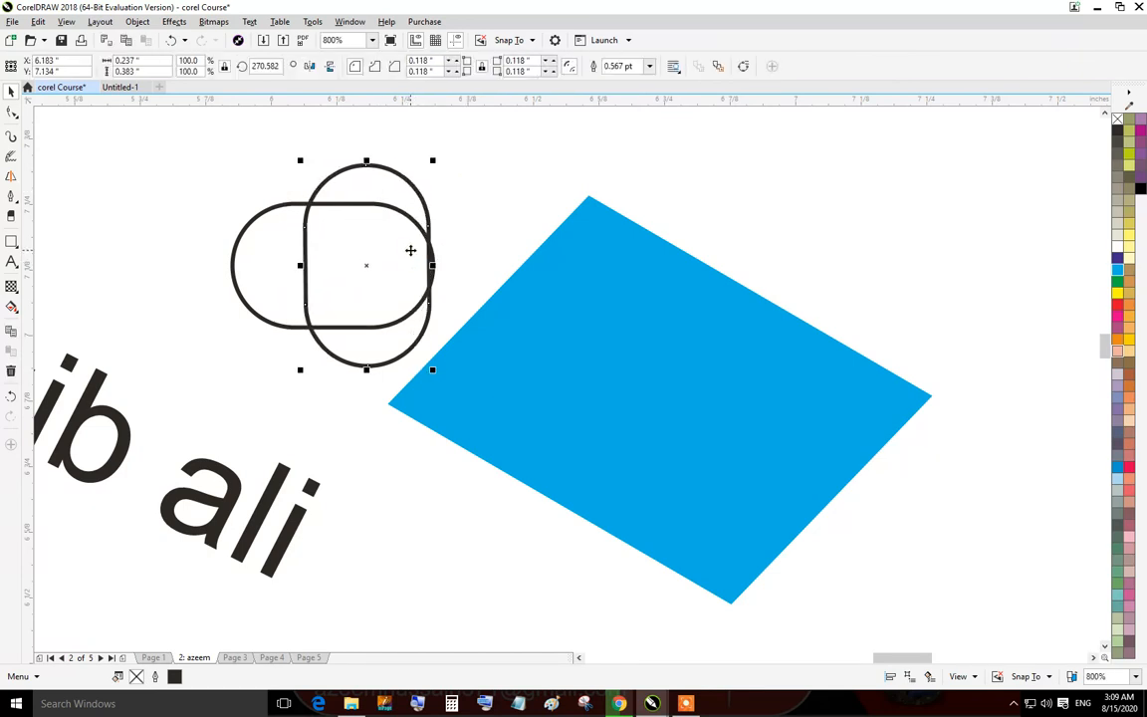
click(505, 202)
click(267, 239)
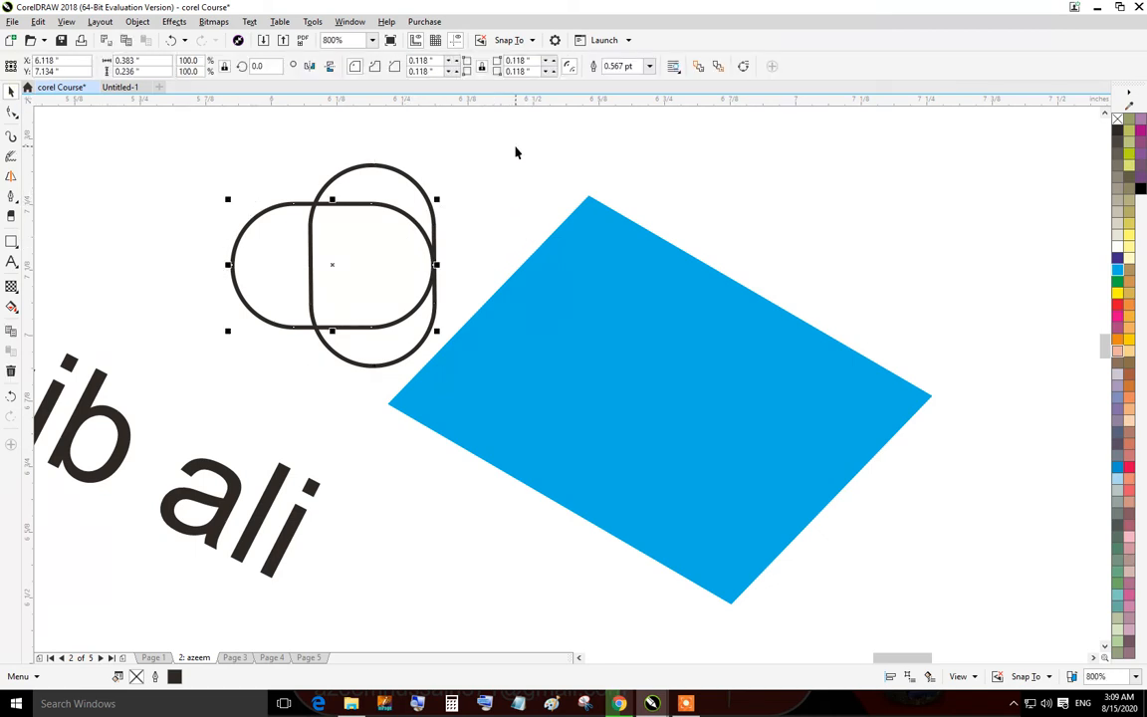
Delete both rounded rectangles, the blue skewed shape and the rotated text to clear the page.
drag(498, 153, 165, 340)
key(Delete)
click(380, 278)
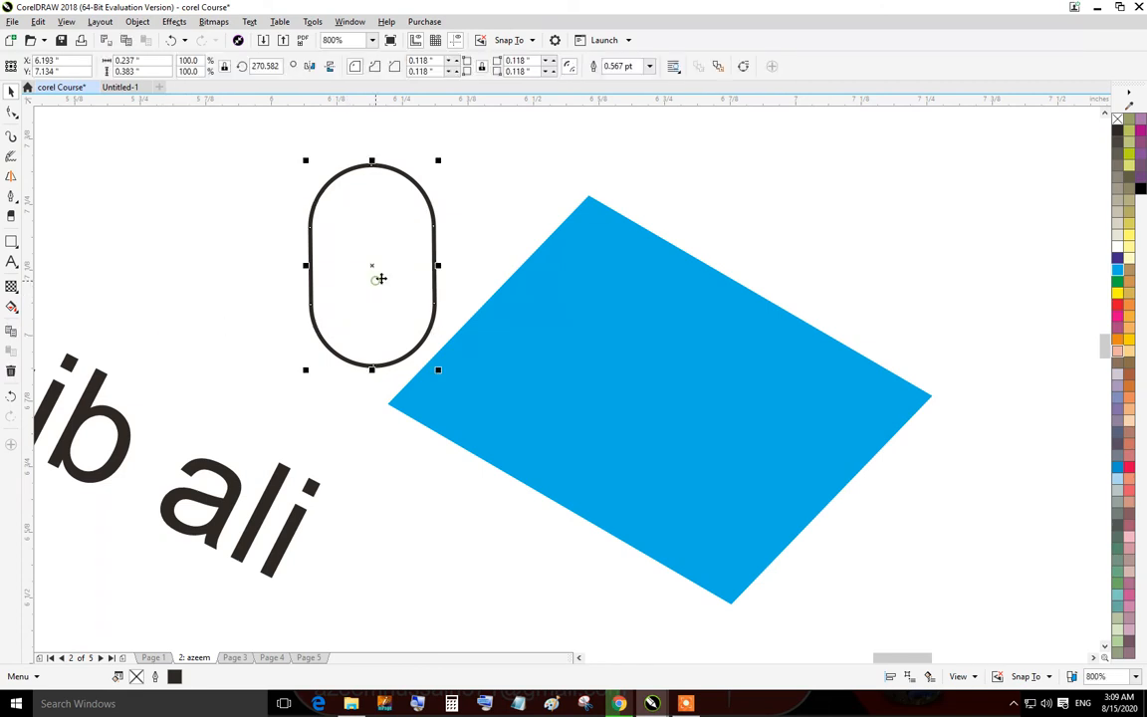
click(380, 278)
key(Delete)
click(697, 346)
key(Delete)
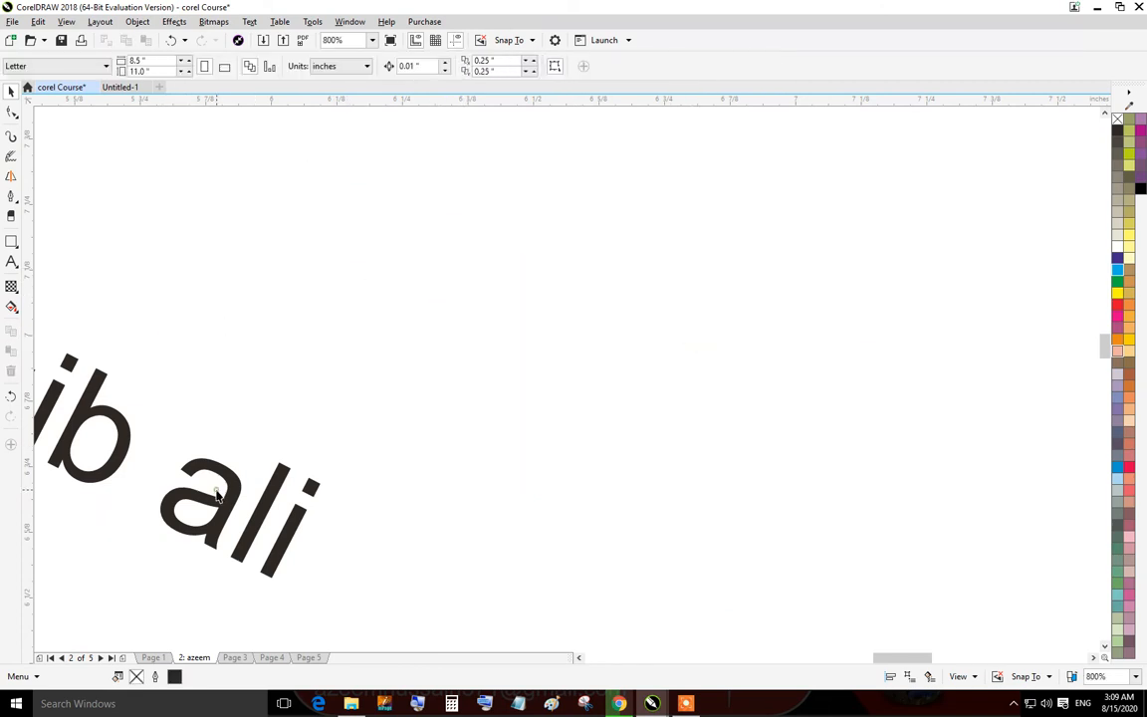
drag(217, 495, 670, 425)
key(Delete)
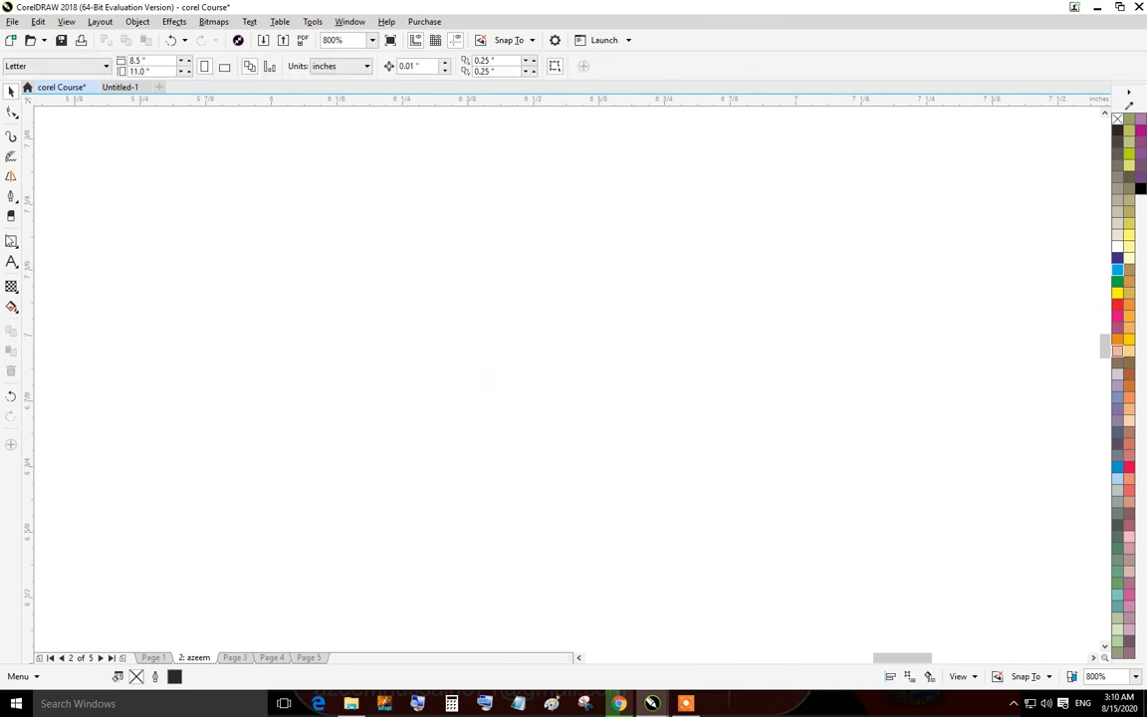
Draw a rectangle about 0.46 by 0.30 inches and convert it to curves for node editing.
click(11, 241)
drag(557, 257, 803, 419)
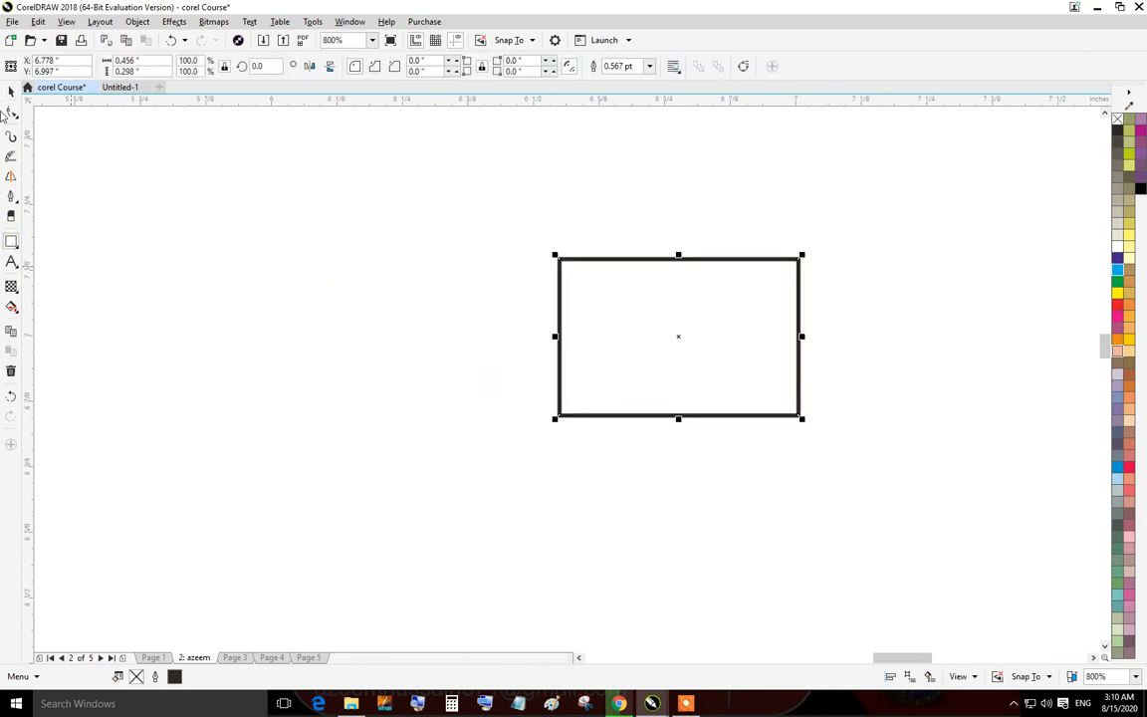
click(11, 113)
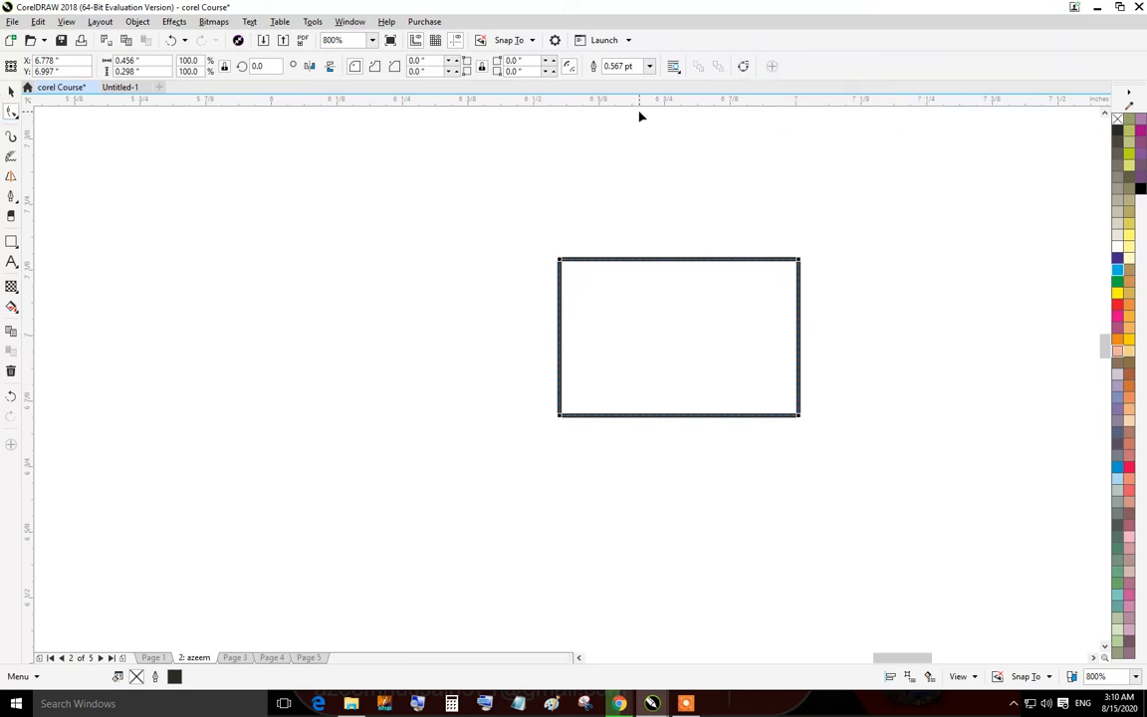
click(11, 92)
click(11, 112)
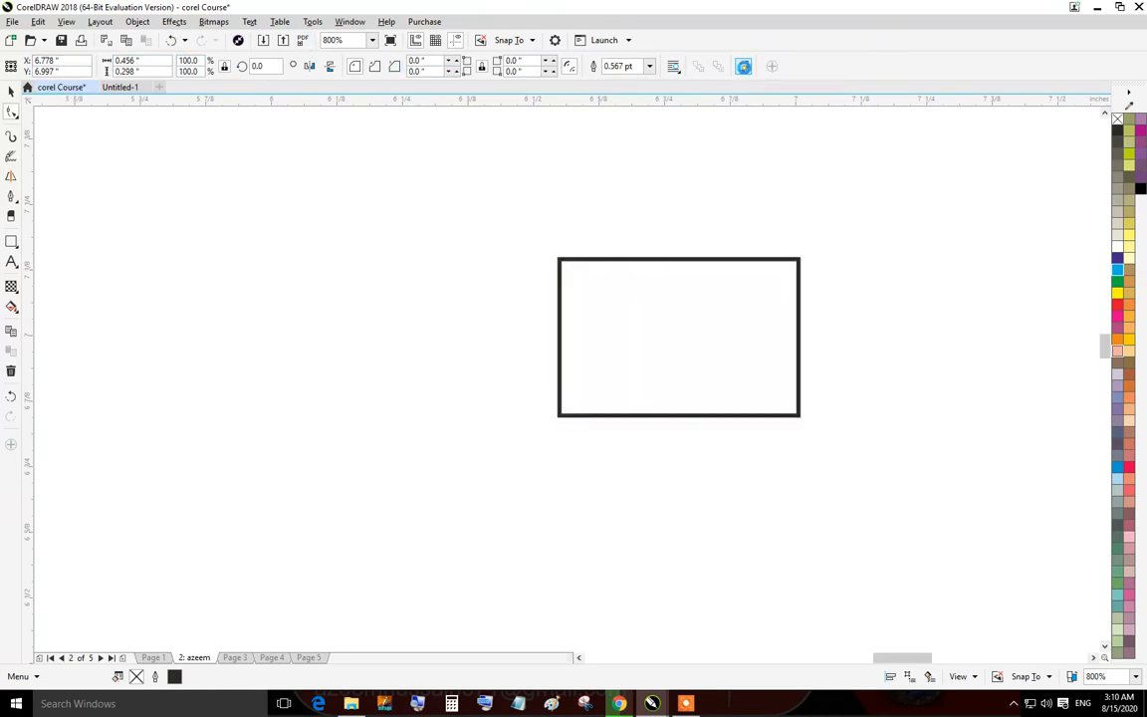
click(743, 66)
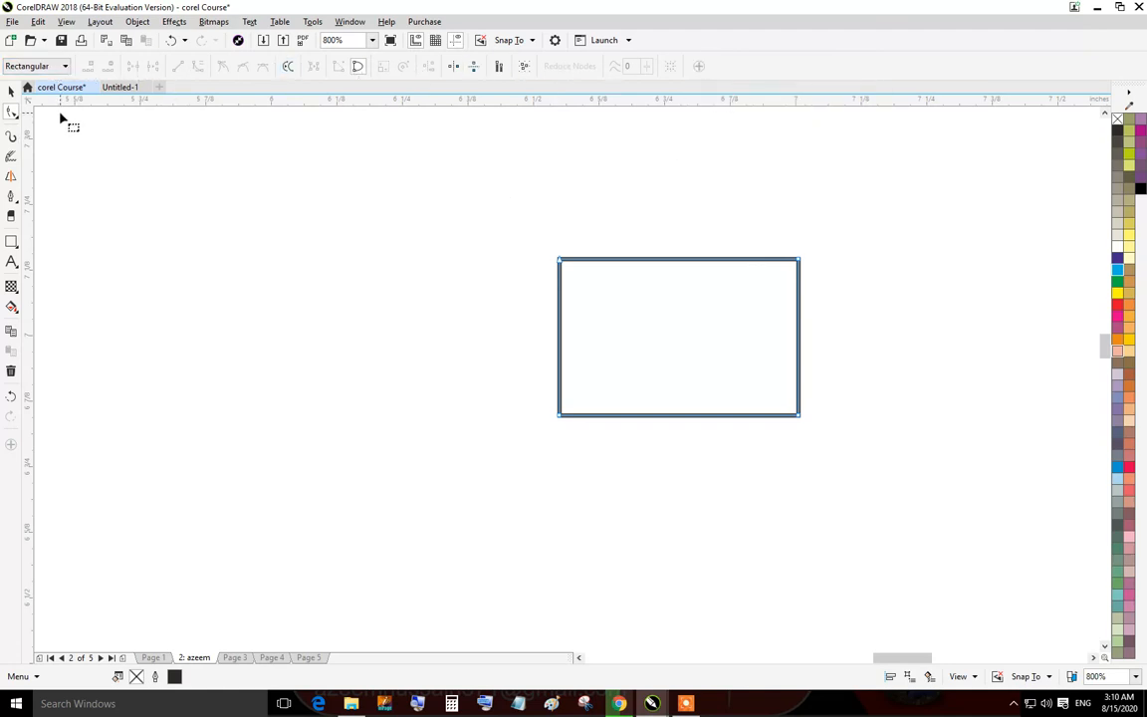
Reshape the curve by dragging its corner nodes and pulling the top edge down into a notch.
drag(569, 263, 543, 267)
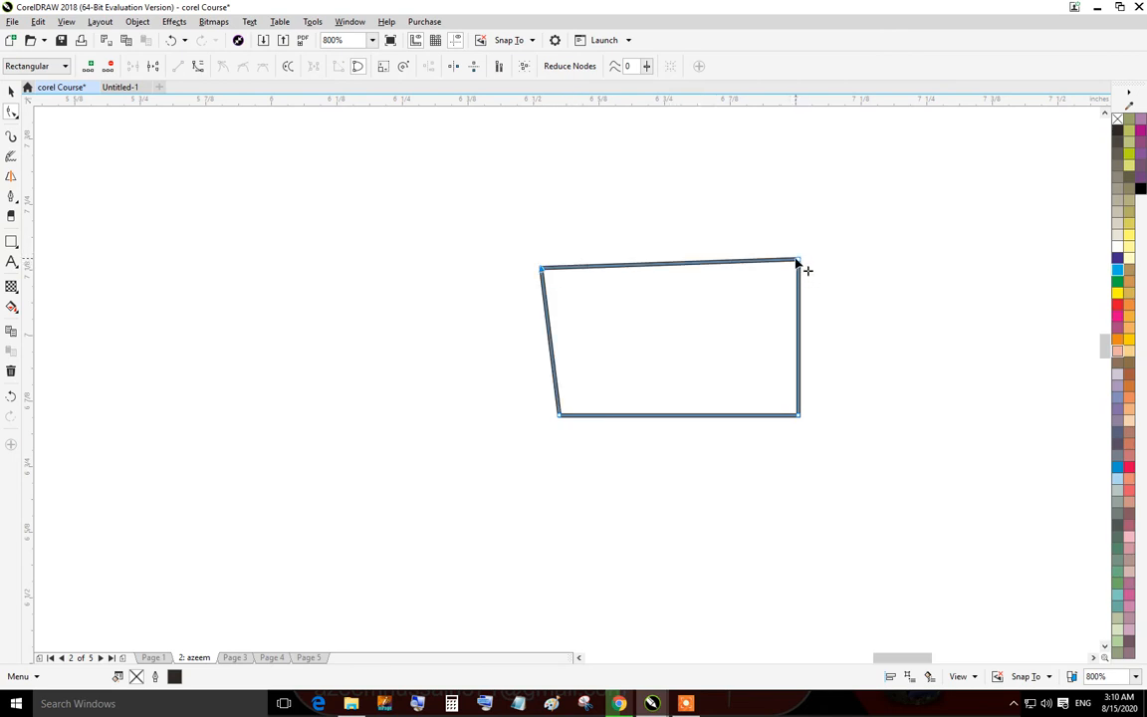
drag(797, 261, 775, 271)
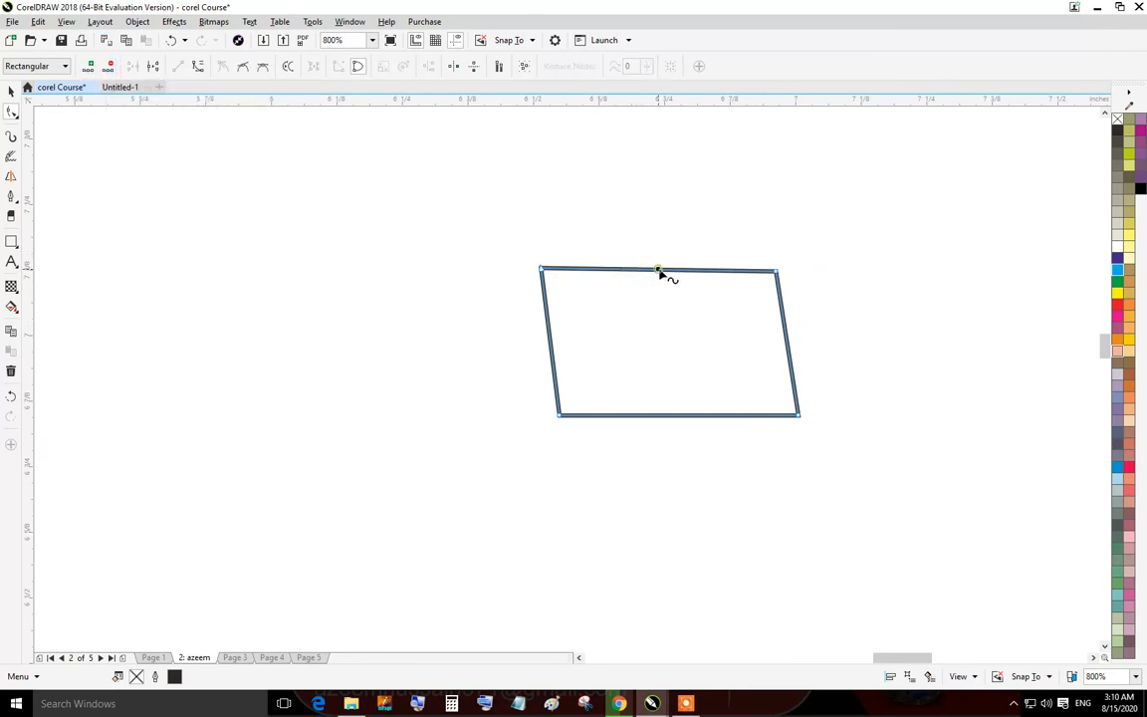
mouse_move(660, 269)
mouse_down()
mouse_move(651, 203)
mouse_move(651, 283)
mouse_up()
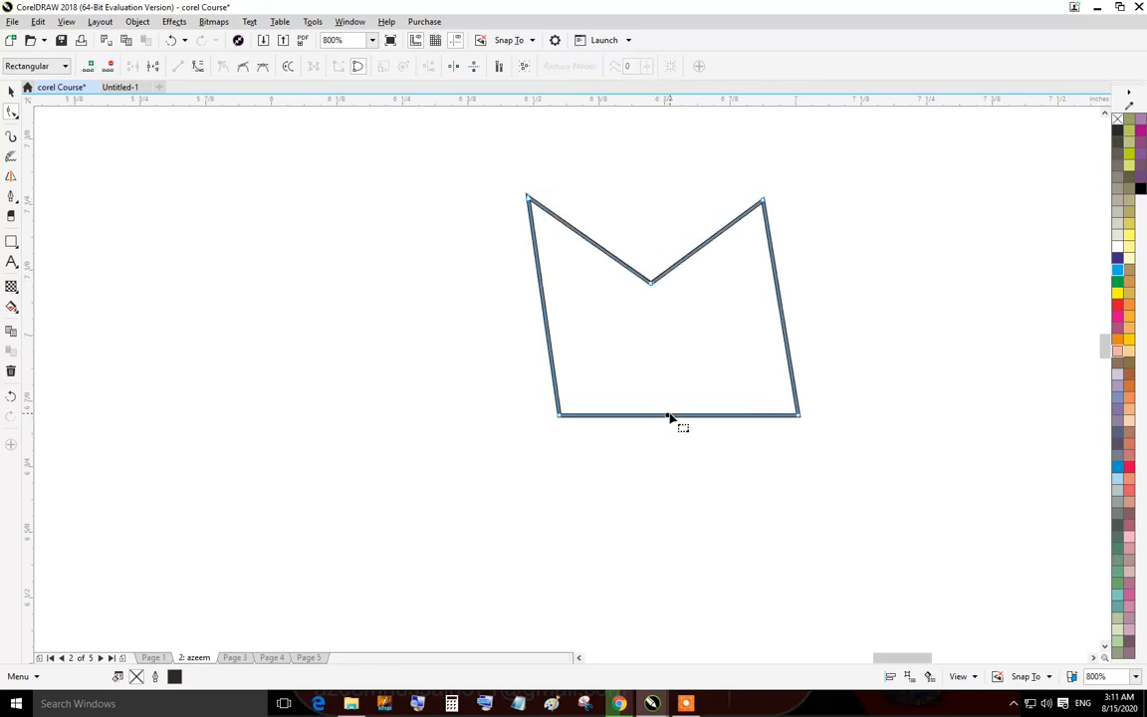
drag(670, 417, 622, 425)
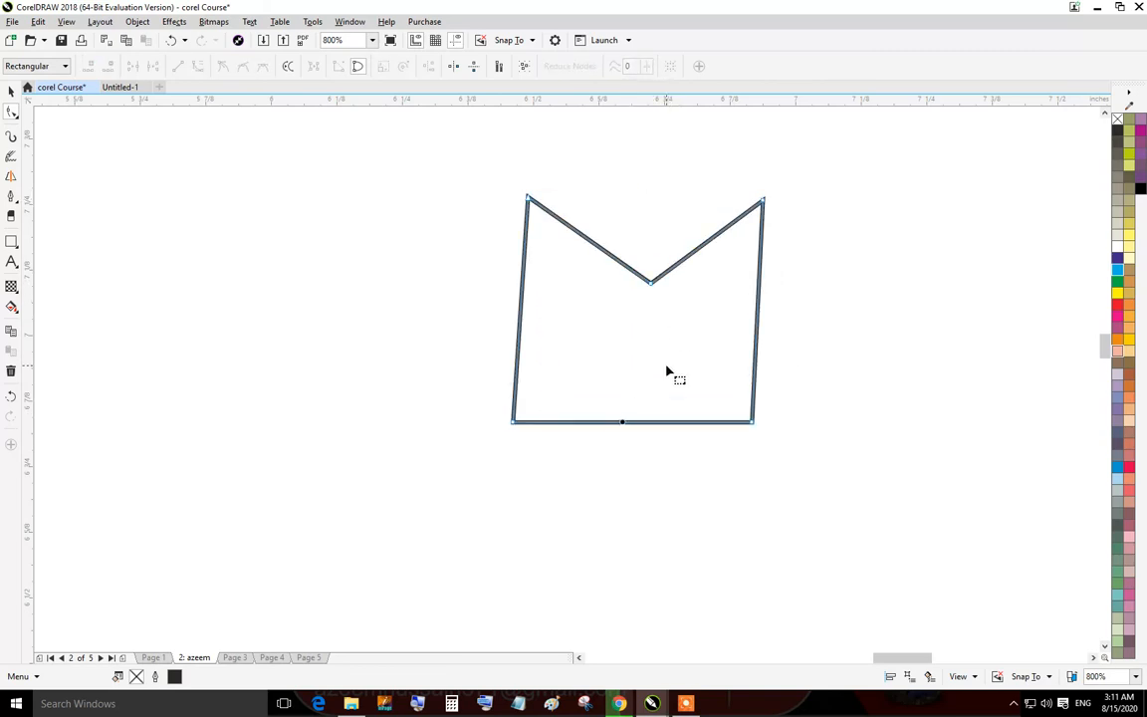
drag(650, 284, 640, 284)
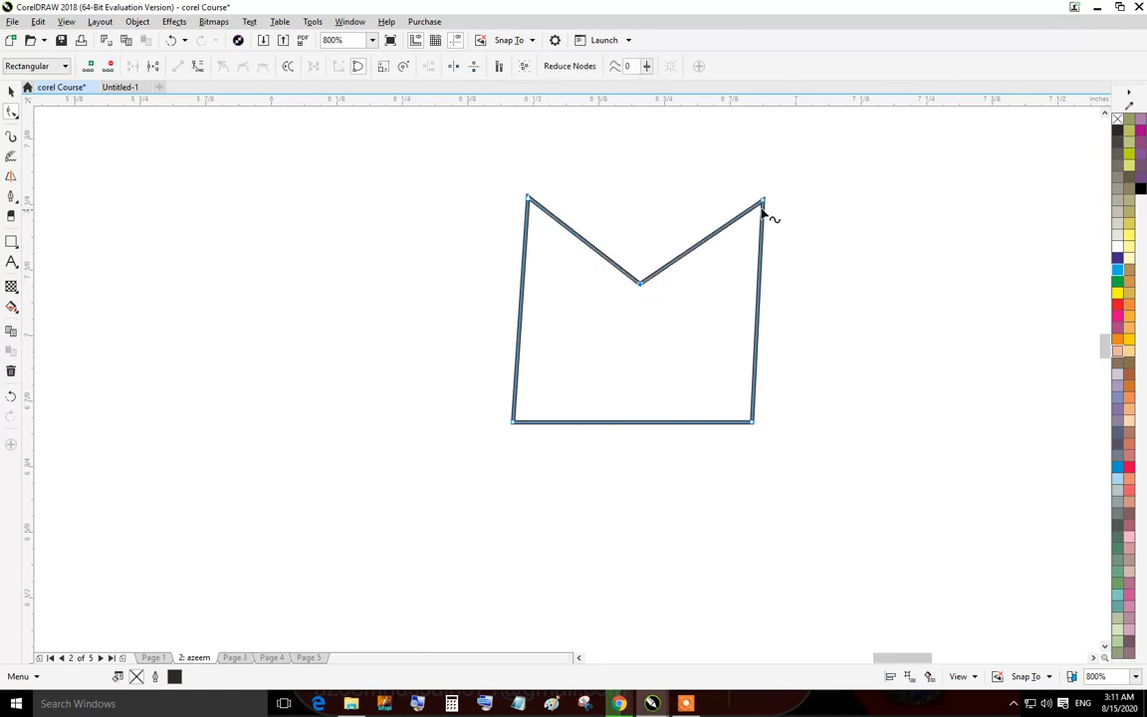
Delete the upper-right node and add a new node on the upper-left edge of the shape.
drag(783, 179, 732, 230)
key(Delete)
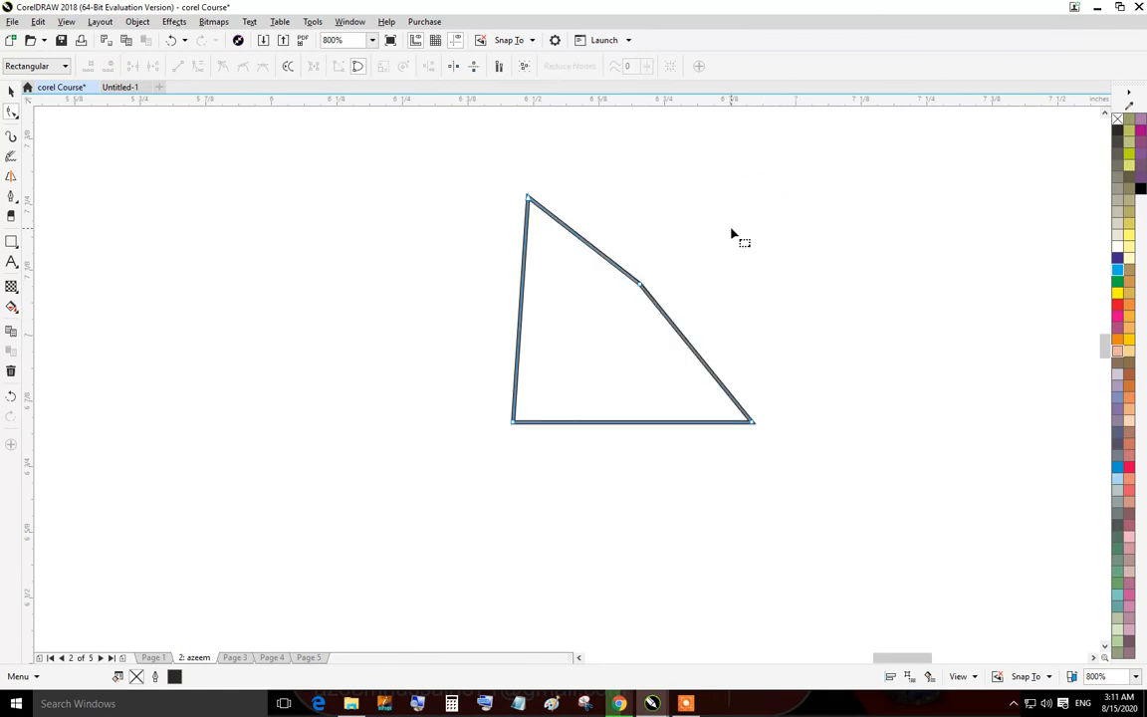
click(588, 246)
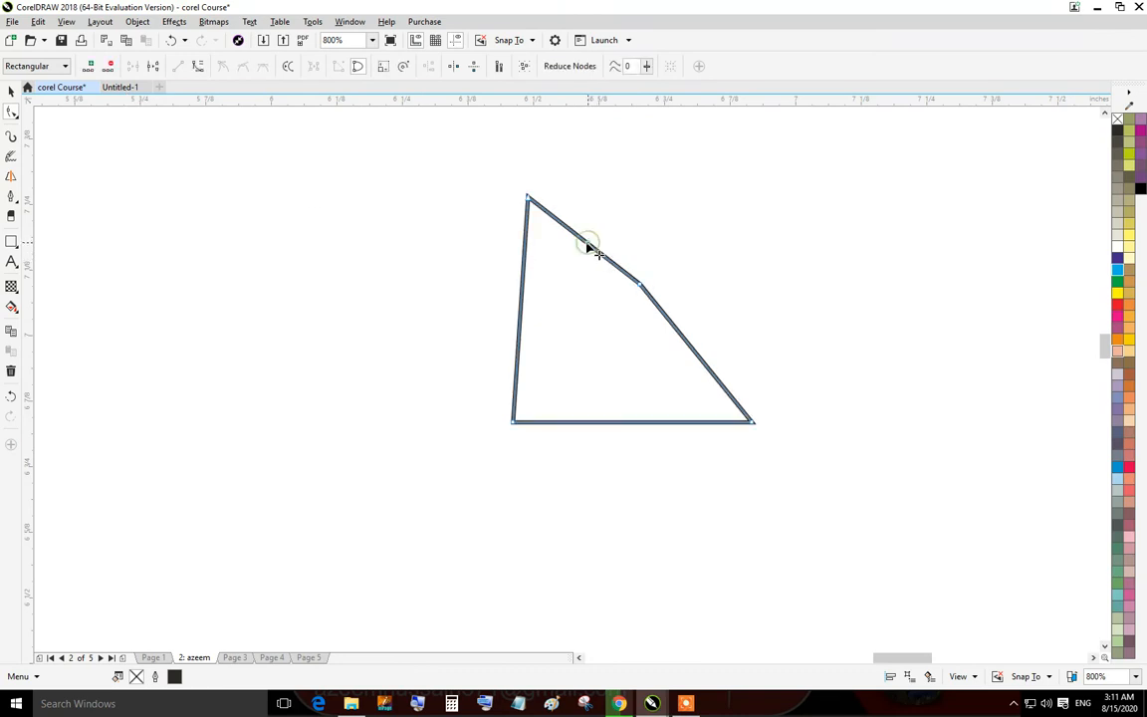
click(90, 69)
click(60, 66)
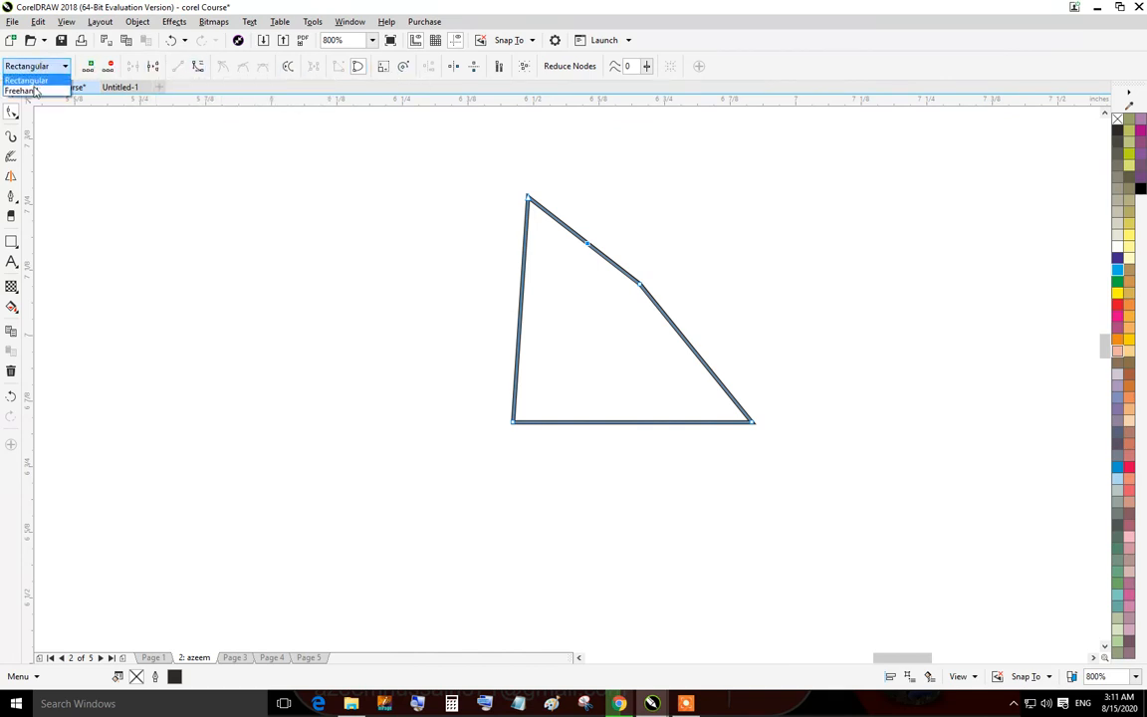
click(30, 87)
click(58, 66)
click(26, 77)
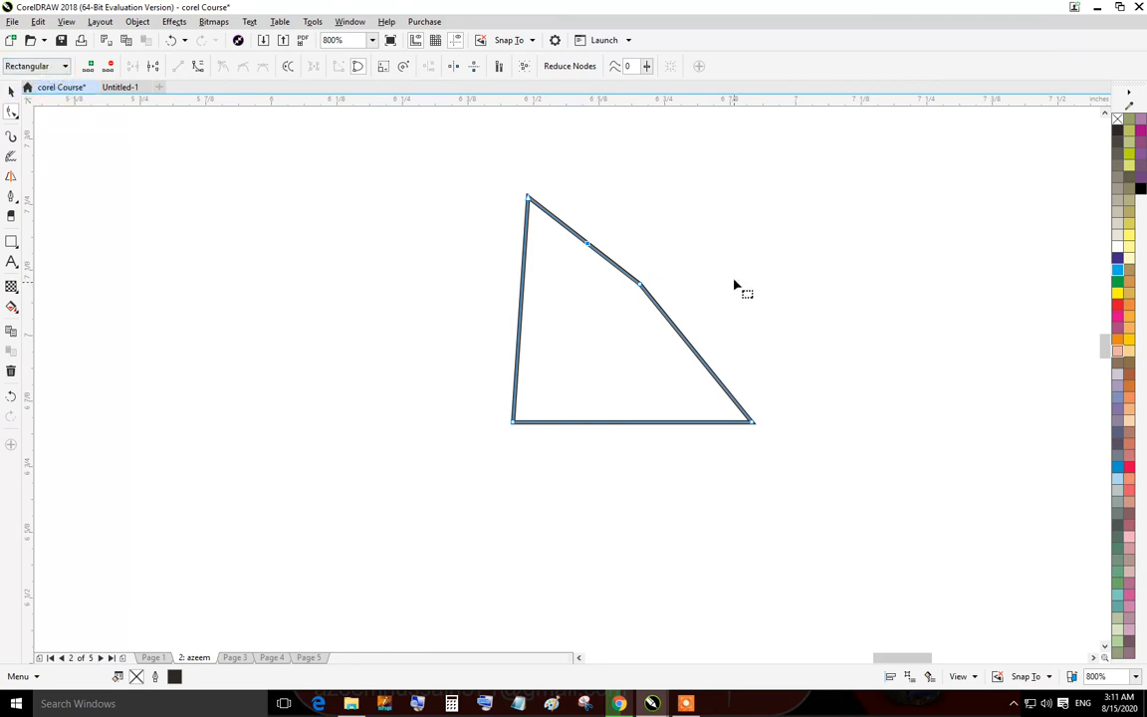
Select the reshaped shape and delete it.
click(10, 90)
click(417, 230)
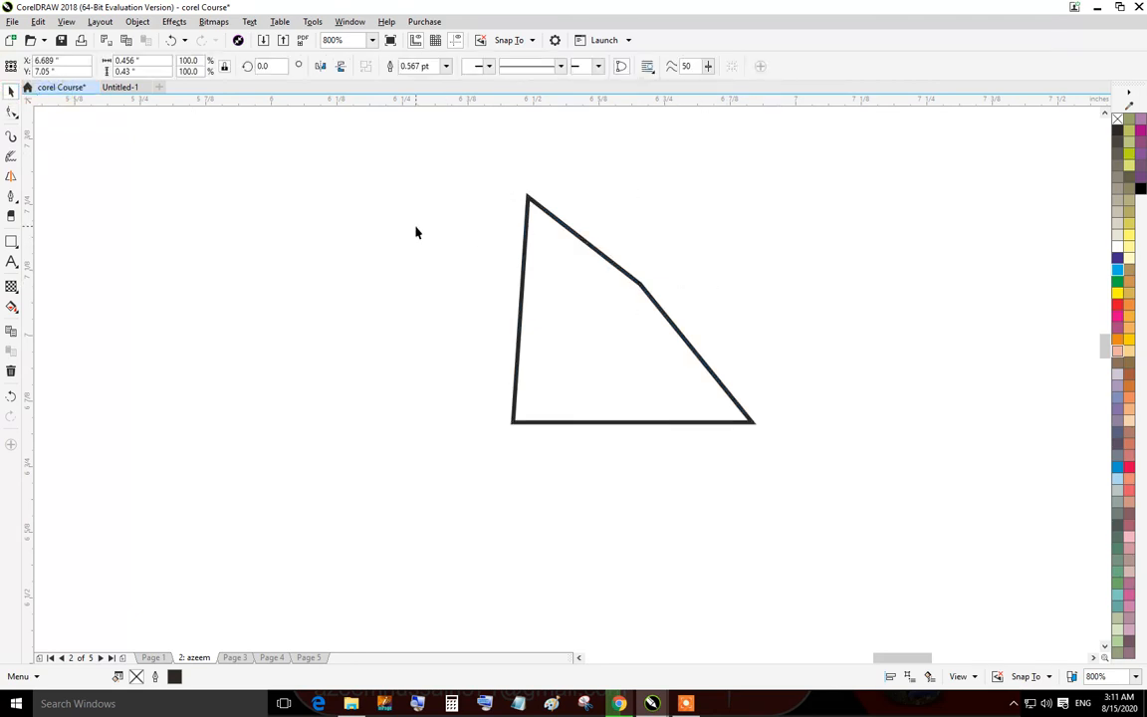
click(588, 243)
key(Delete)
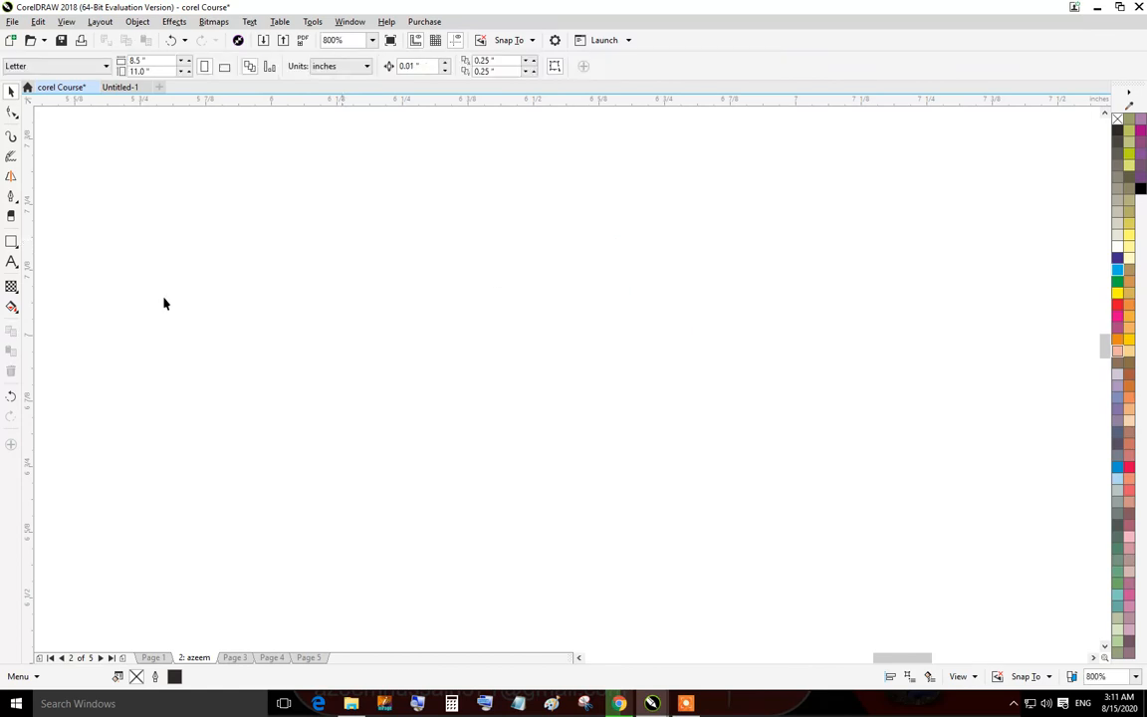
Draw a rectangle about 0.59 by 0.32 inches and add a node at the middle of its bottom edge.
click(11, 241)
drag(474, 243, 787, 414)
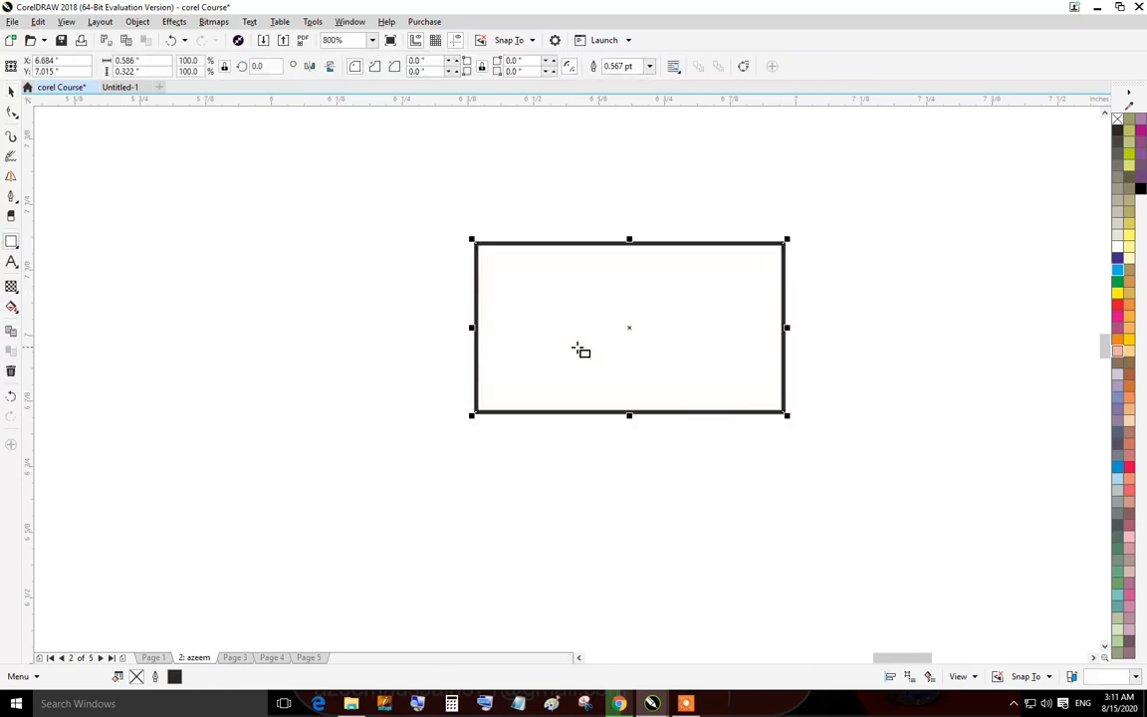
click(11, 113)
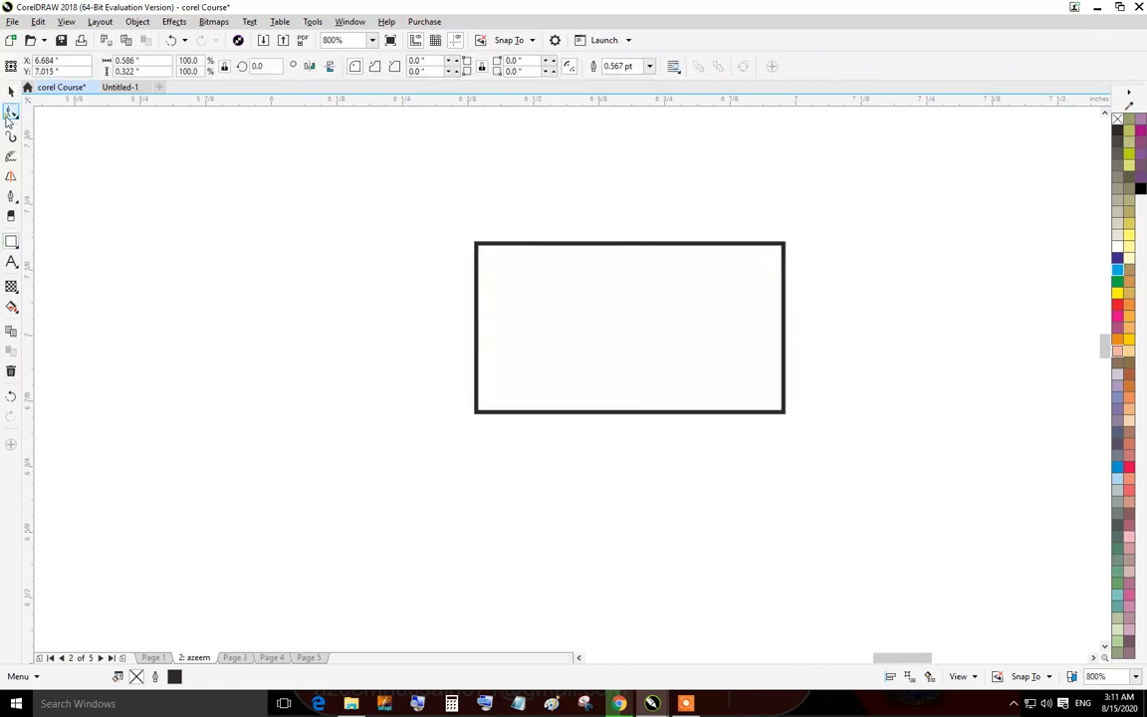
double_click(624, 412)
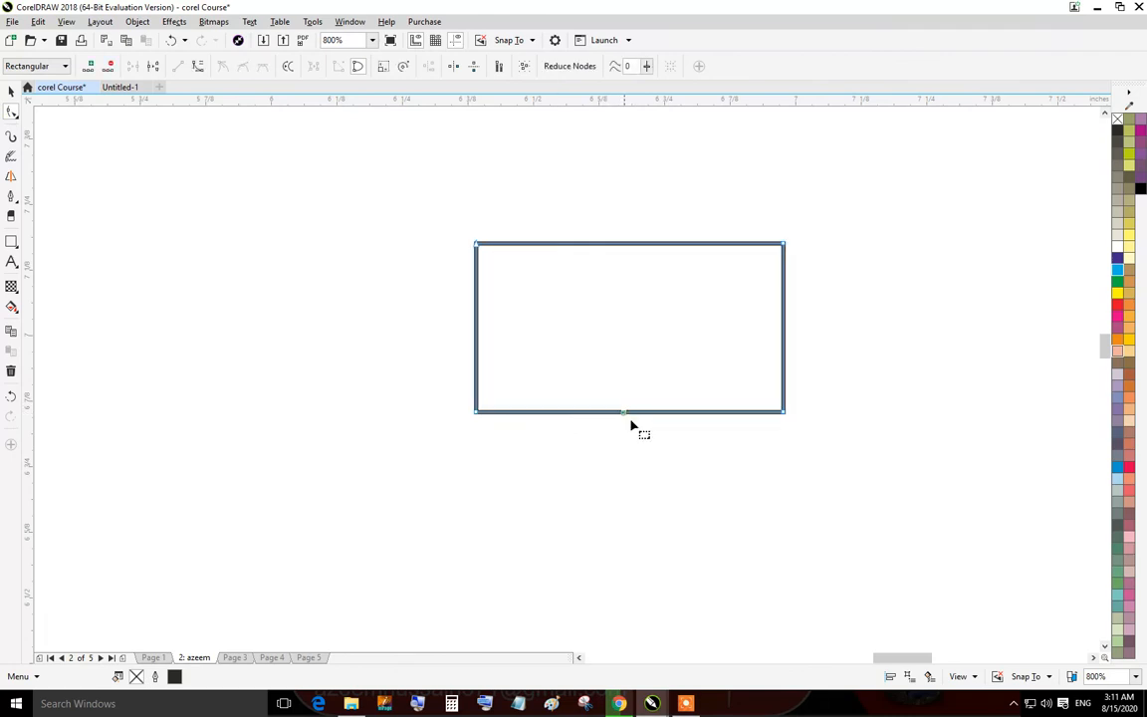
Delete the rectangle's two bottom corner nodes to turn it into a downward-pointing triangle.
drag(822, 384, 708, 468)
key(Delete)
drag(424, 378, 517, 497)
key(Delete)
scroll(635, 253, down, 1)
drag(644, 284, 611, 391)
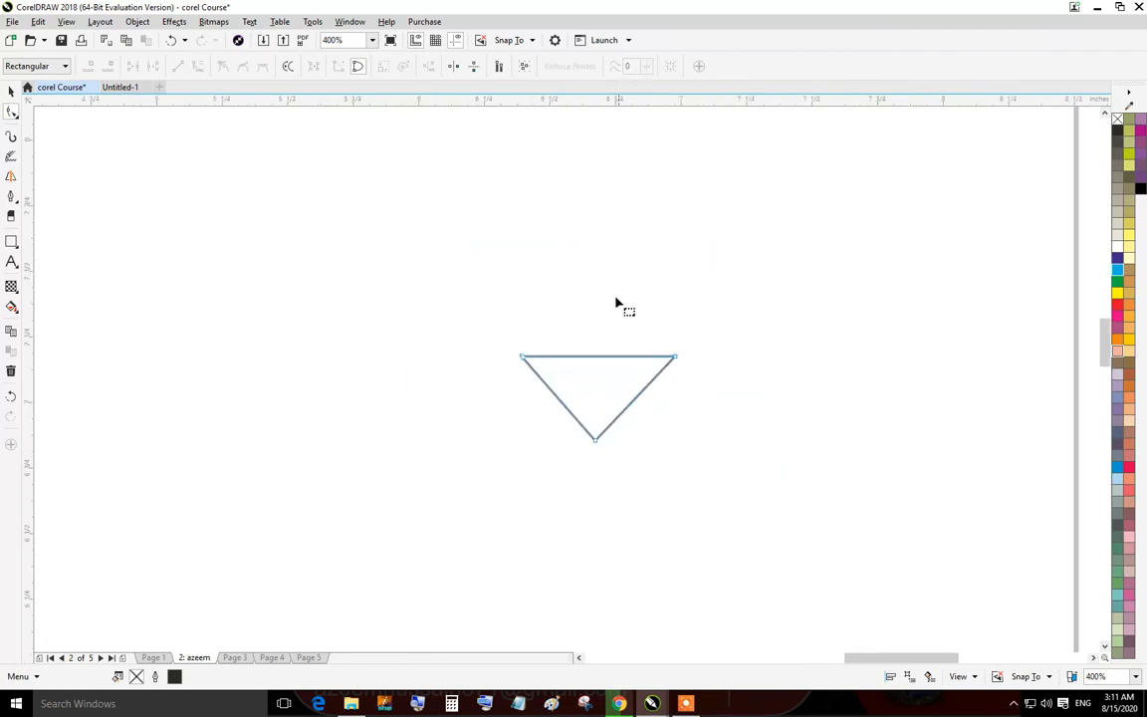
drag(618, 302, 602, 375)
Draw a tall rectangle about 0.57 by 1.1 inches above the triangle and stretch its sides to the triangle's width.
click(11, 240)
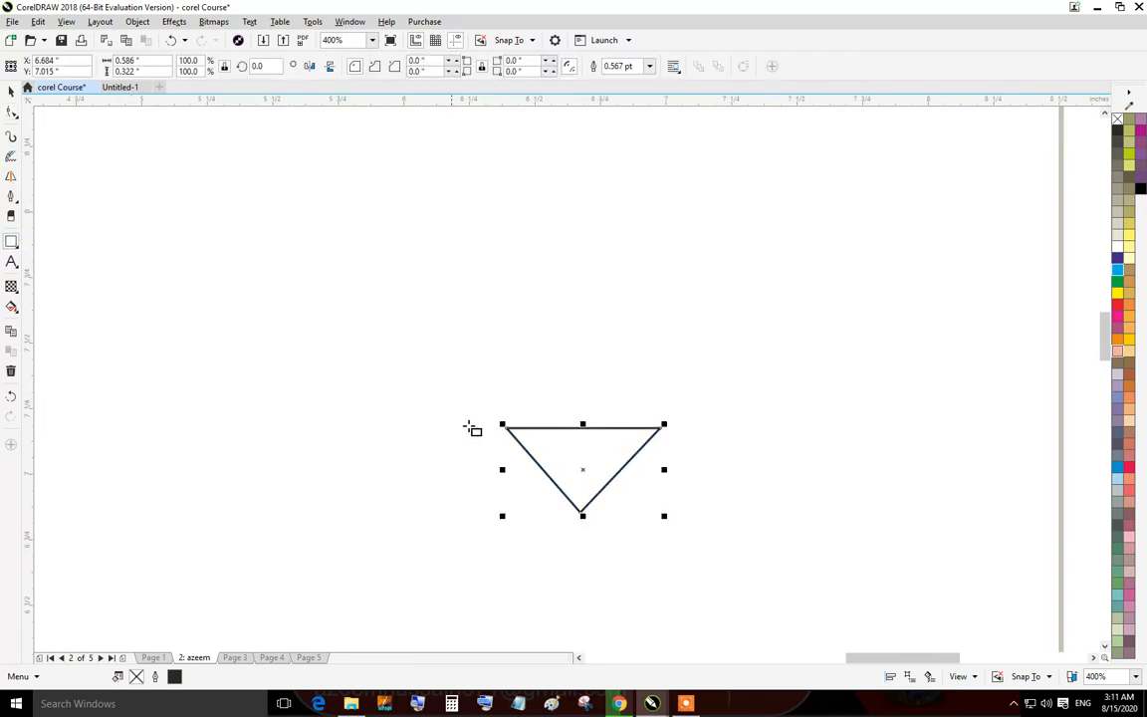
drag(508, 428, 663, 144)
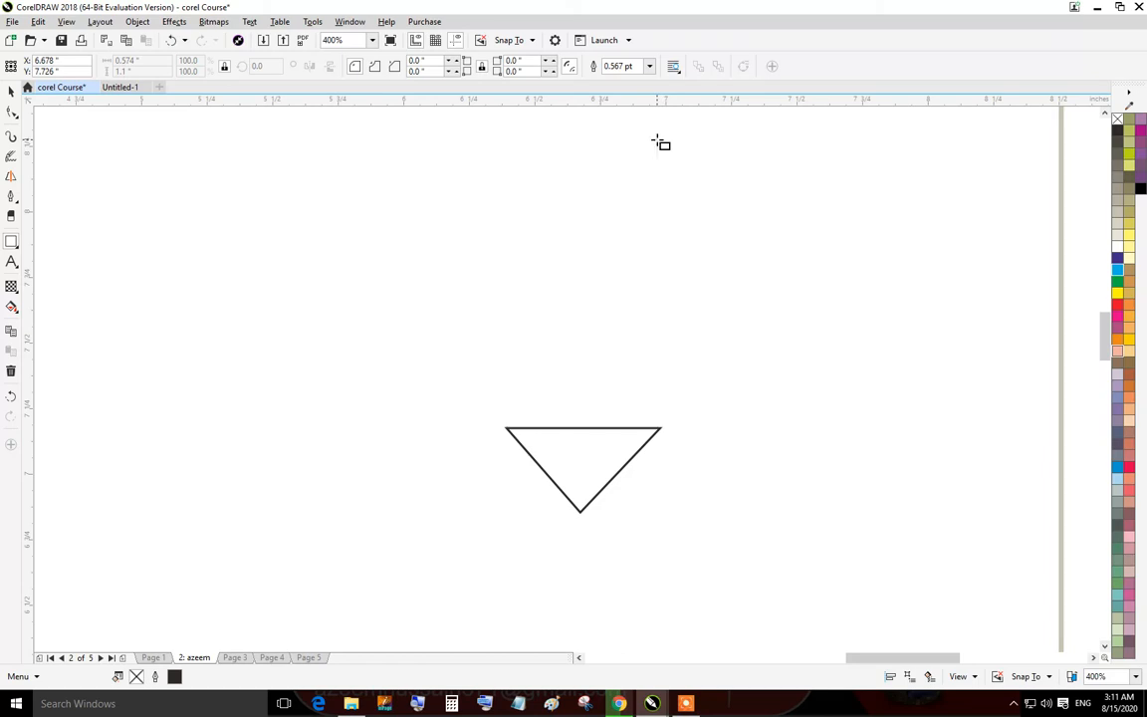
scroll(632, 407, up, 2)
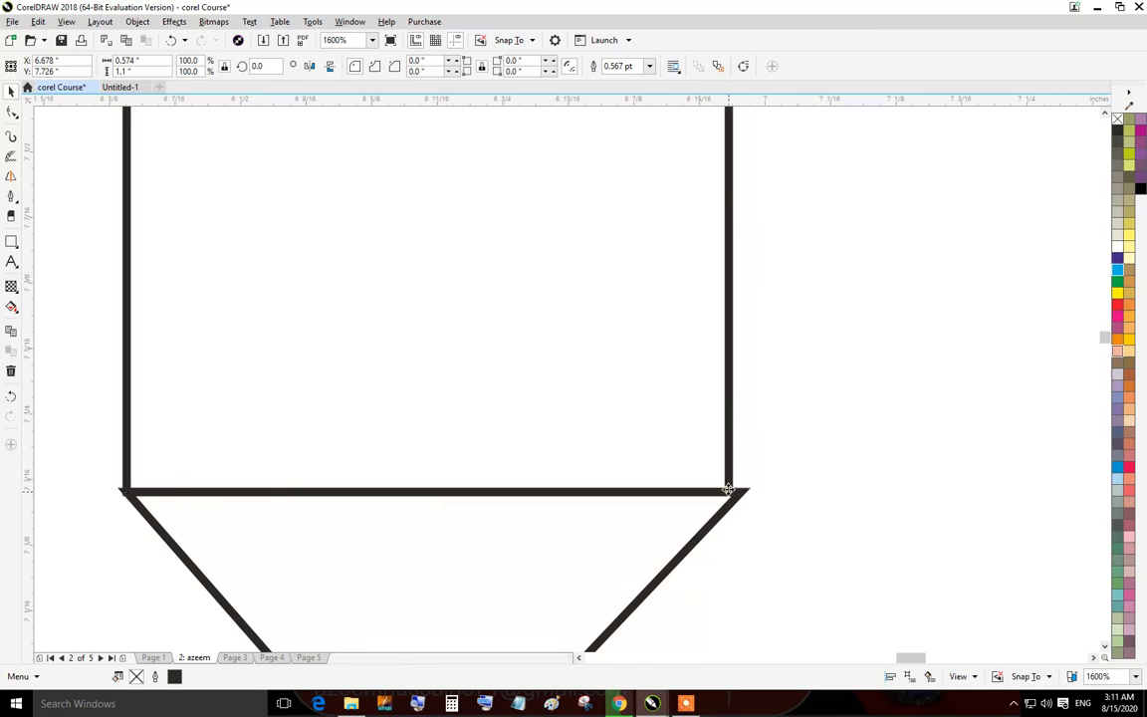
drag(731, 491, 746, 494)
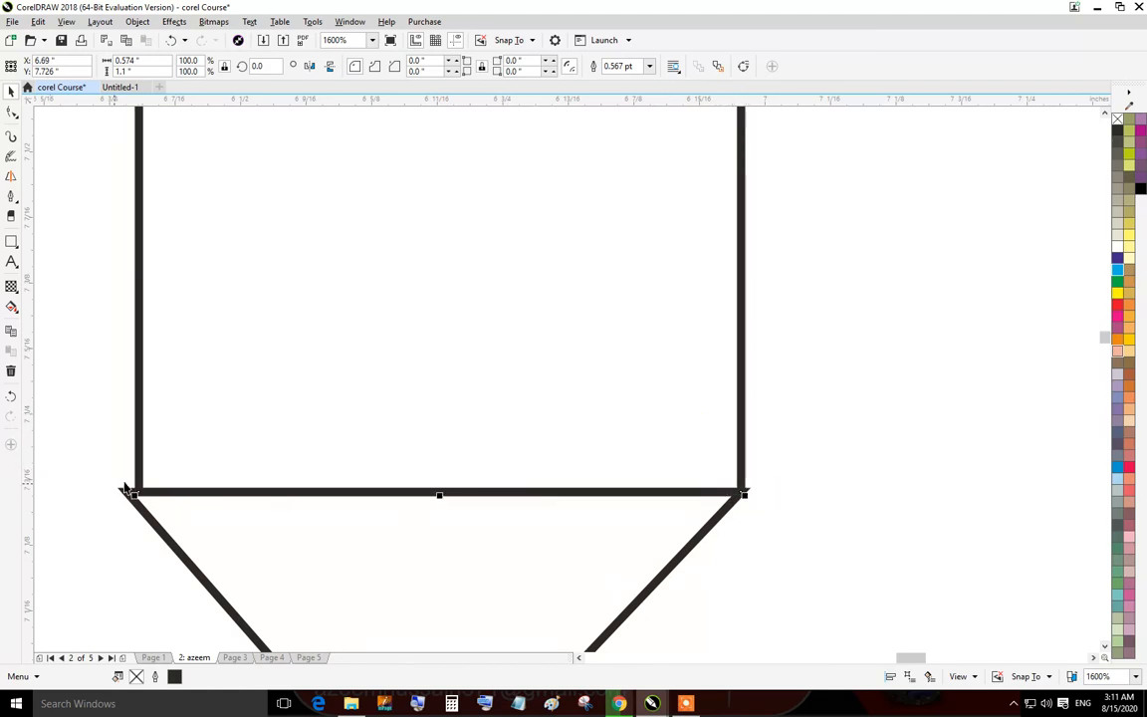
scroll(153, 311, down, 1)
drag(160, 140, 206, 308)
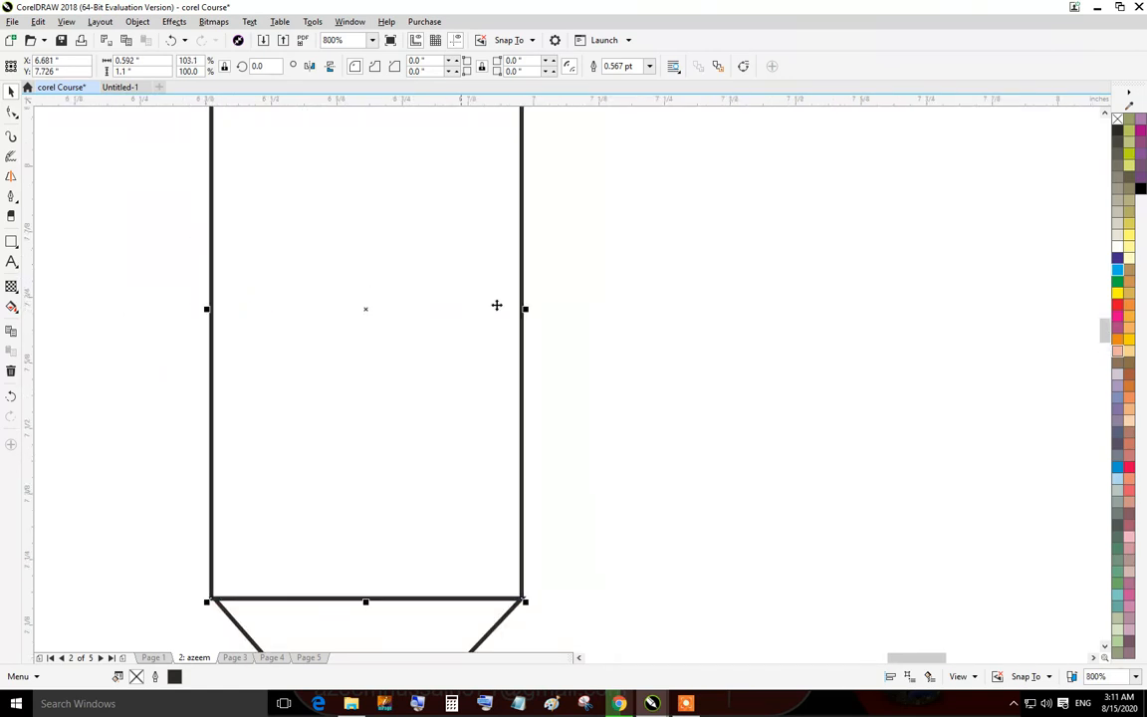
drag(525, 311, 528, 309)
click(566, 356)
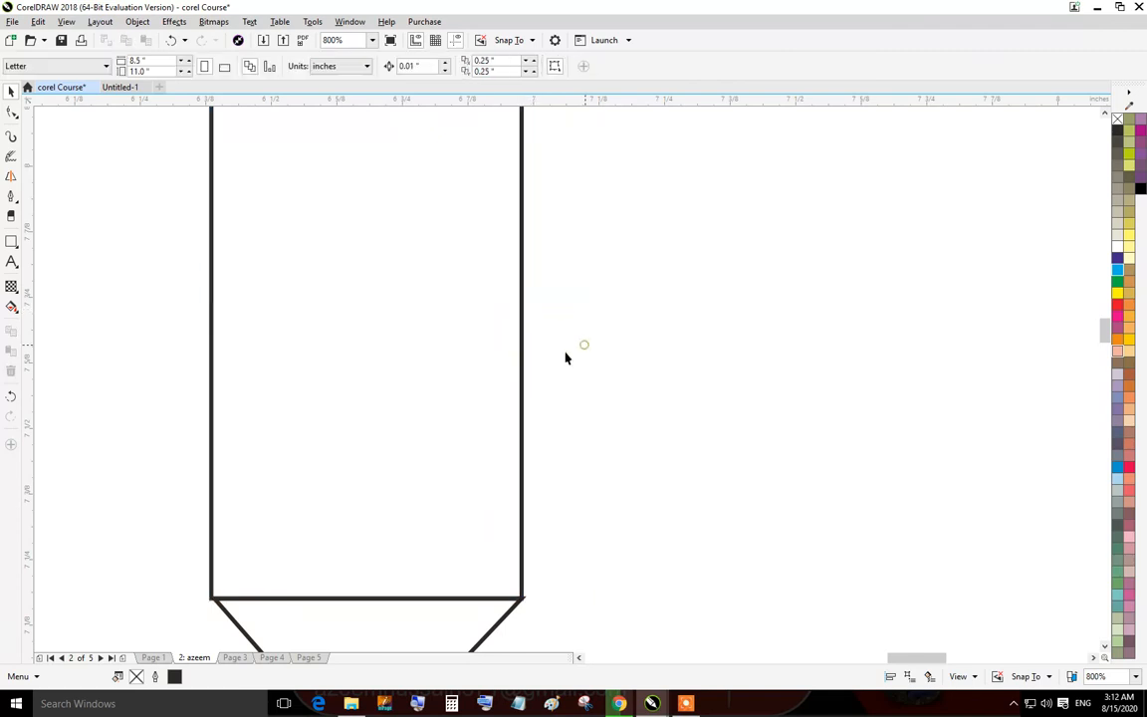
Fill the tall rectangle with a gold colour.
click(407, 346)
click(1130, 294)
scroll(323, 485, down, 1)
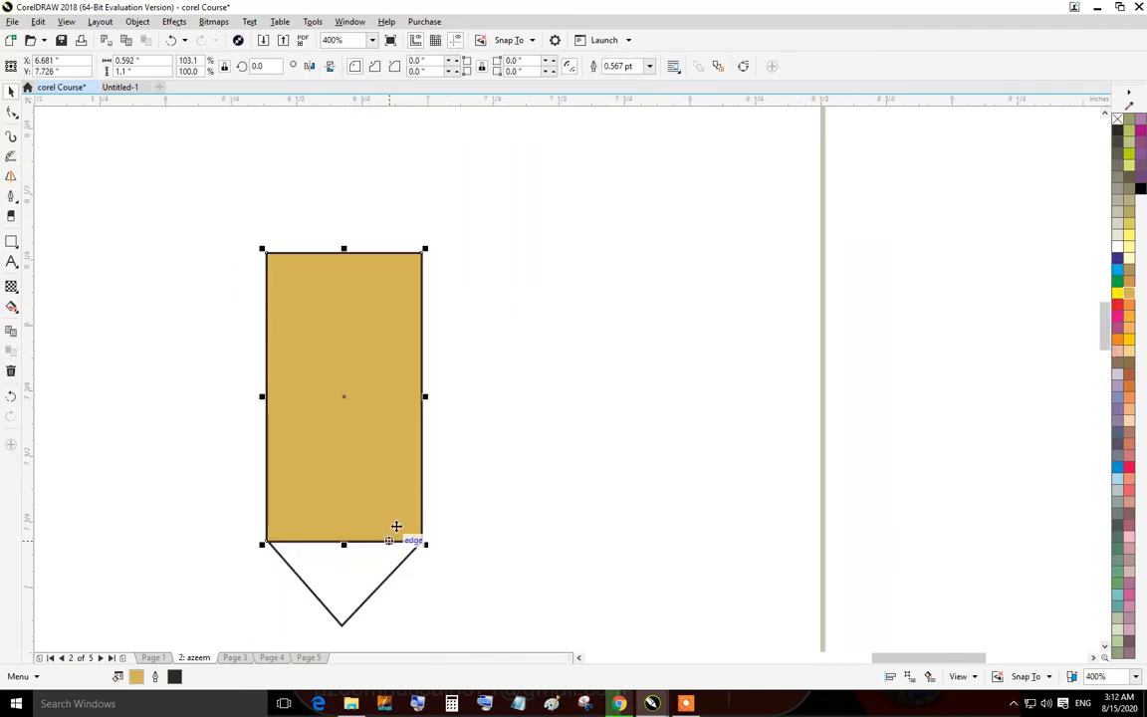
Fill the triangle with a pale cream colour.
drag(396, 525, 437, 415)
click(392, 473)
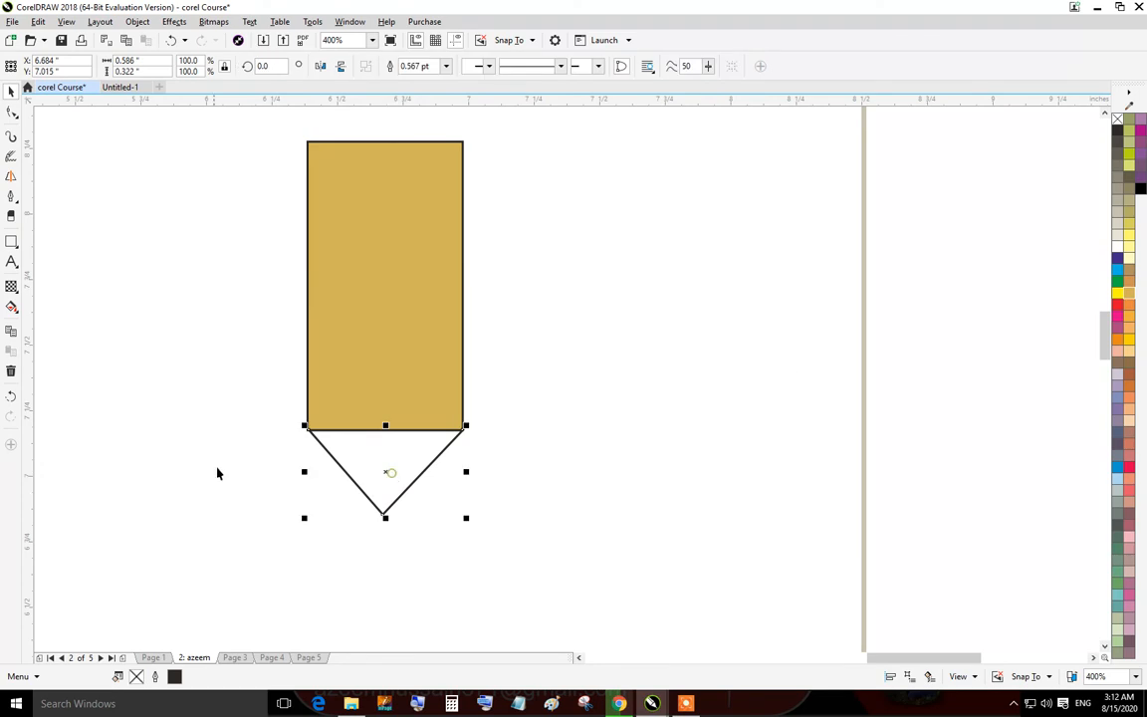
click(1129, 260)
click(558, 448)
Set the tall rectangle's outline and fill to the same bright yellow.
click(438, 324)
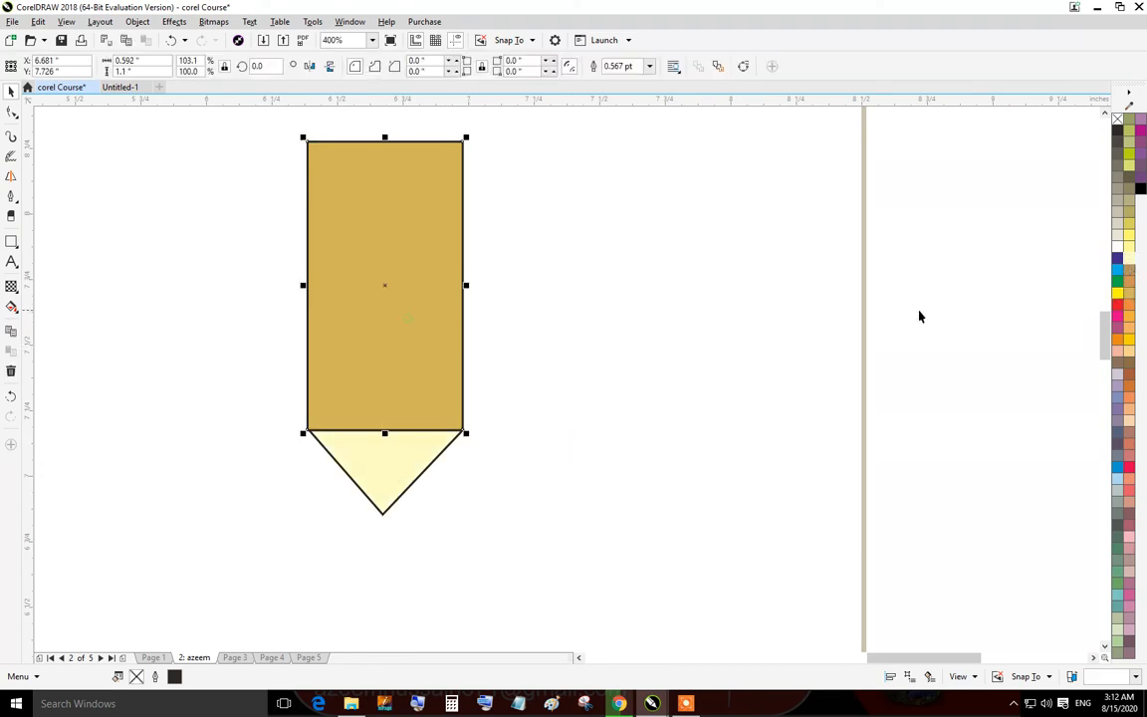
right_click(1130, 340)
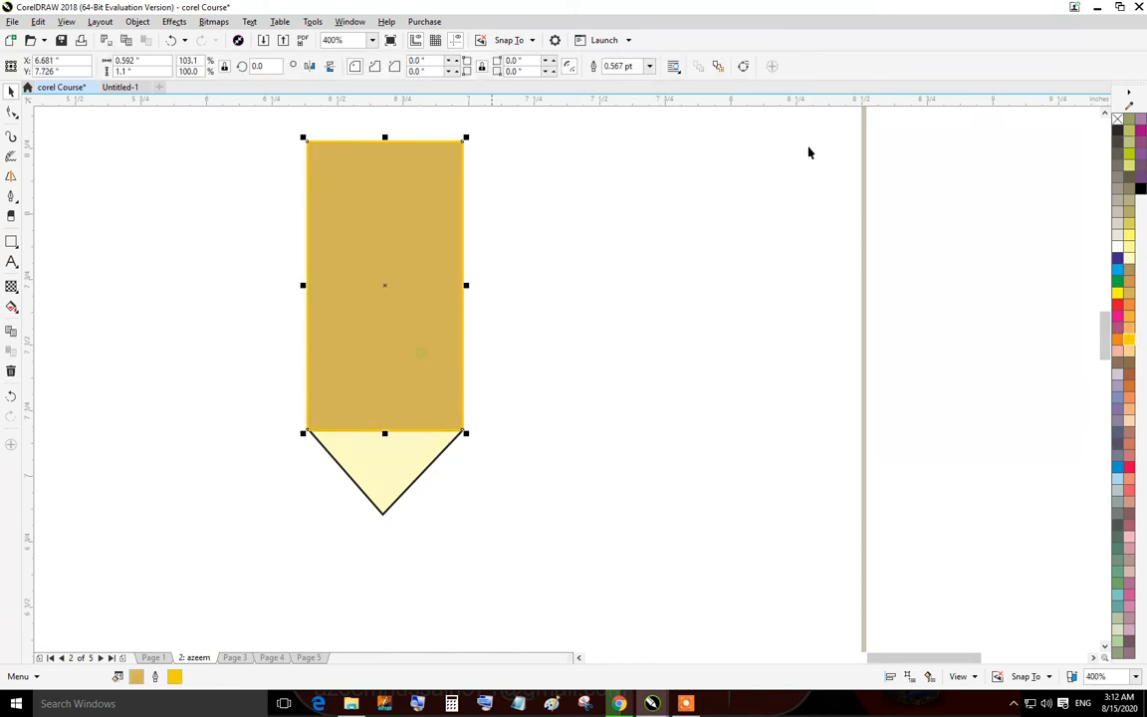
click(1130, 341)
click(558, 386)
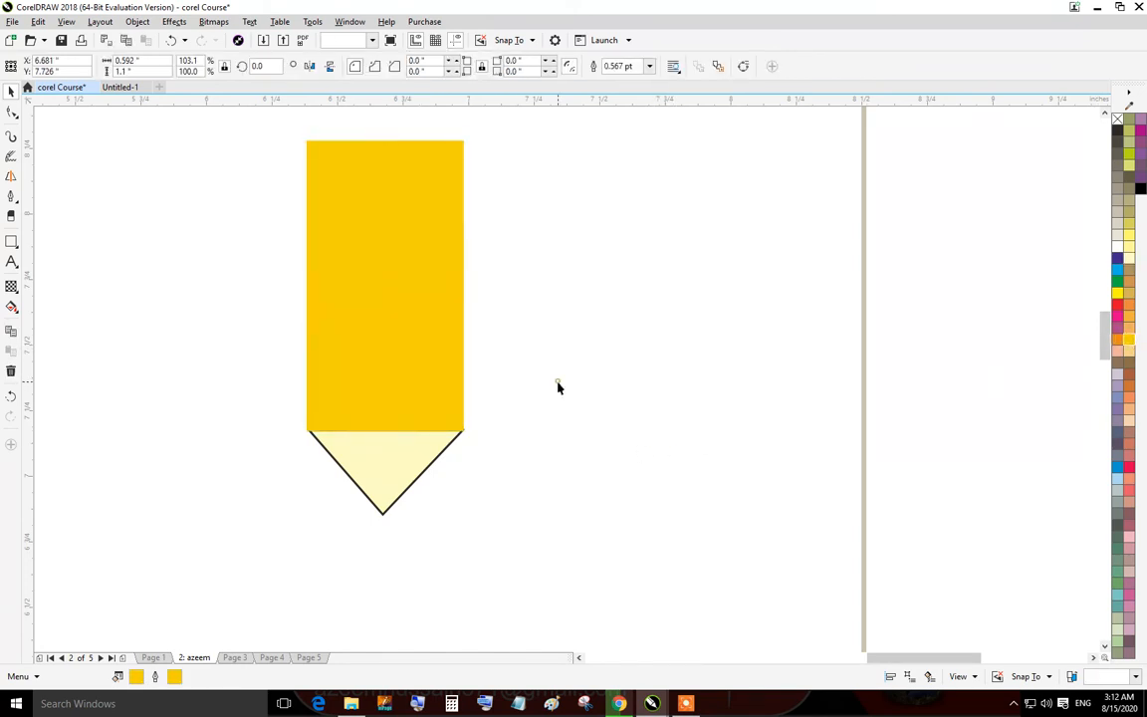
Set the triangle's outline to the same pale cream as its fill.
click(400, 466)
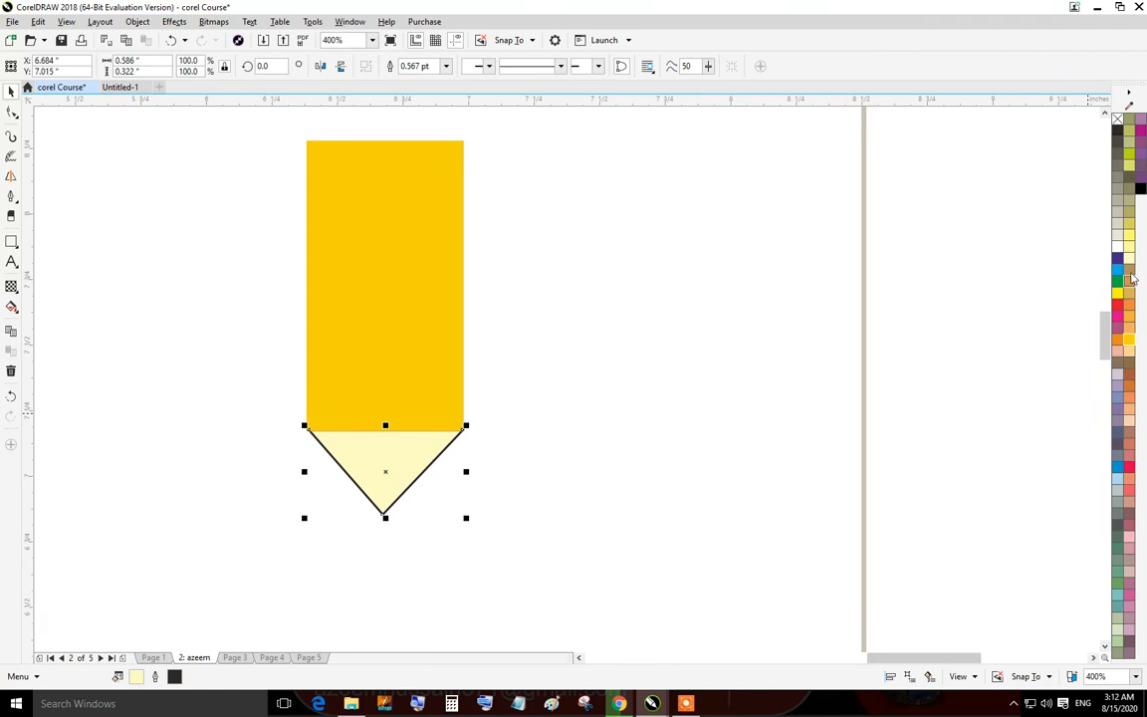
right_click(1129, 259)
click(613, 447)
Stretch the tall rectangle's top edge upward to about 1.9 inches high.
drag(380, 488, 549, 630)
click(520, 339)
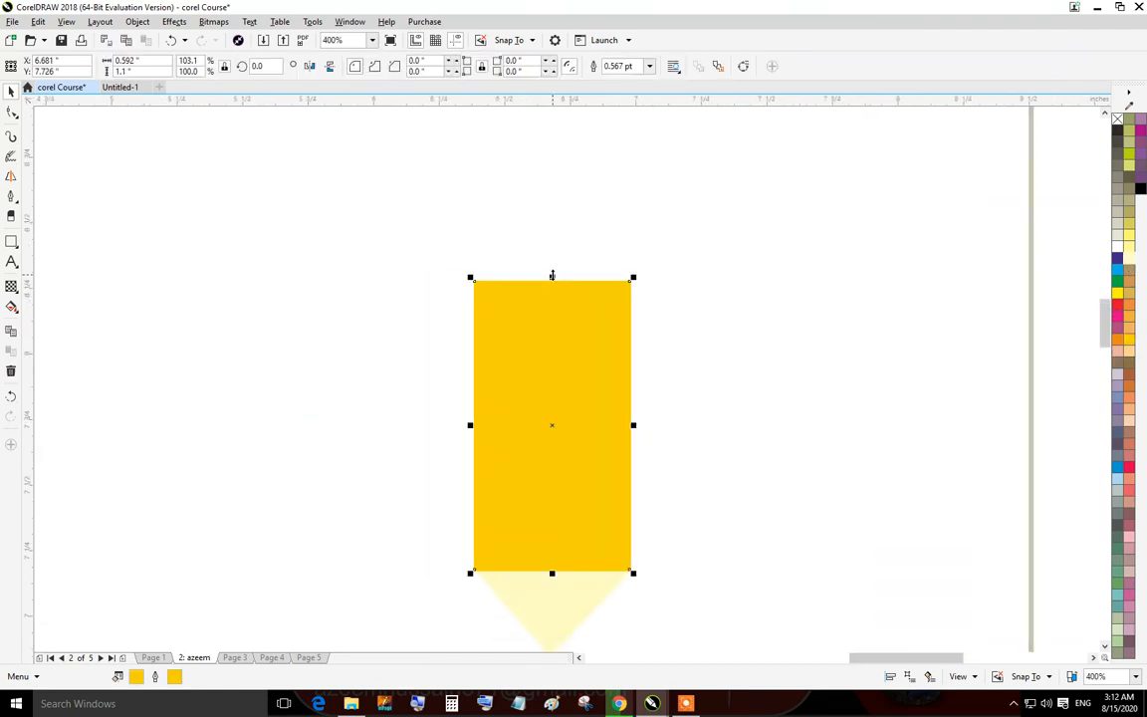
drag(553, 276, 562, 112)
scroll(565, 287, down, 2)
scroll(571, 413, up, 1)
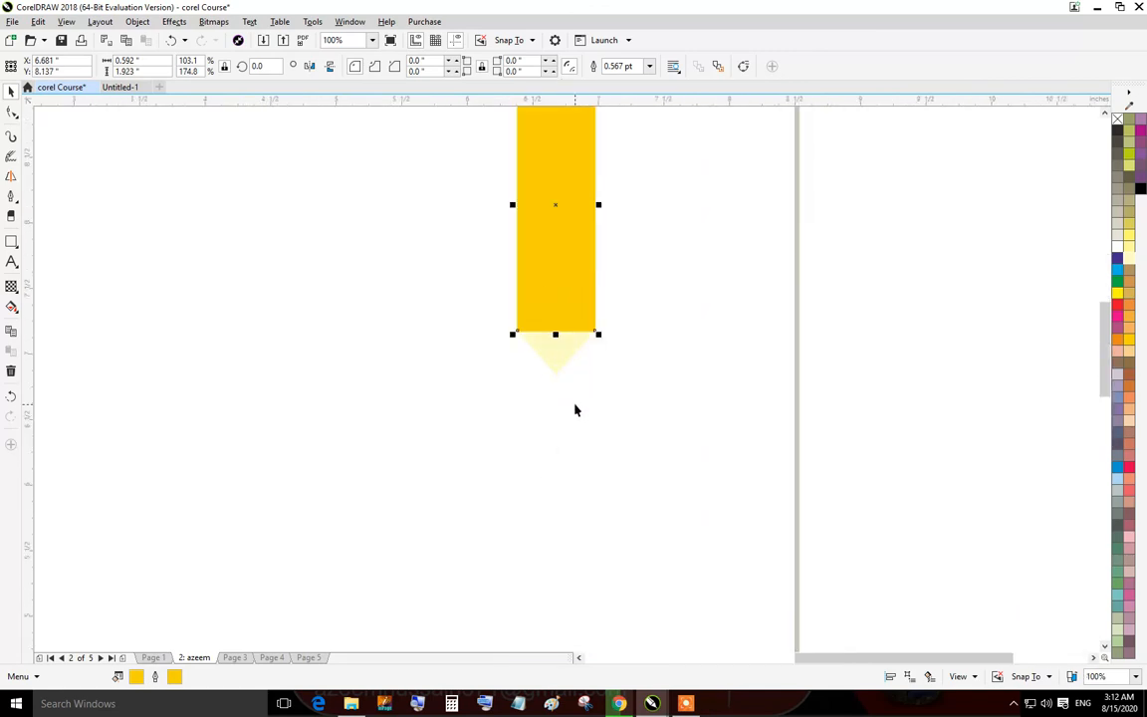
Draw a small rectangle about 0.43 by 0.27 inches over the lower part of the cream triangle.
click(11, 241)
scroll(576, 356, up, 3)
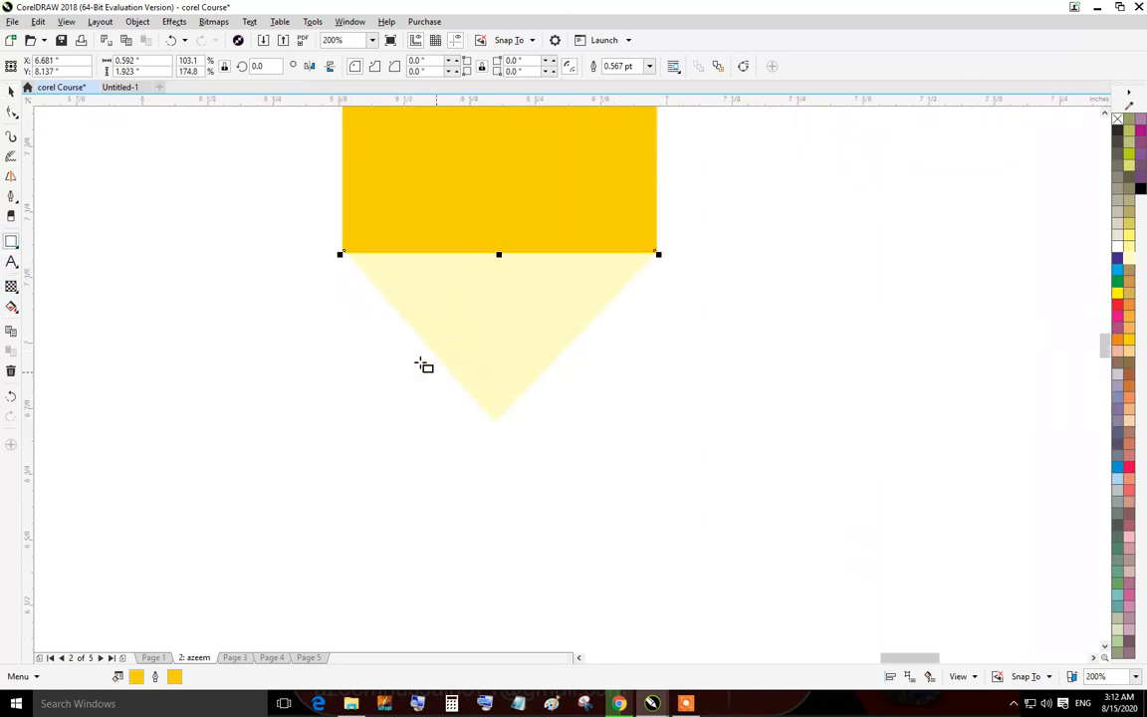
drag(393, 337, 614, 479)
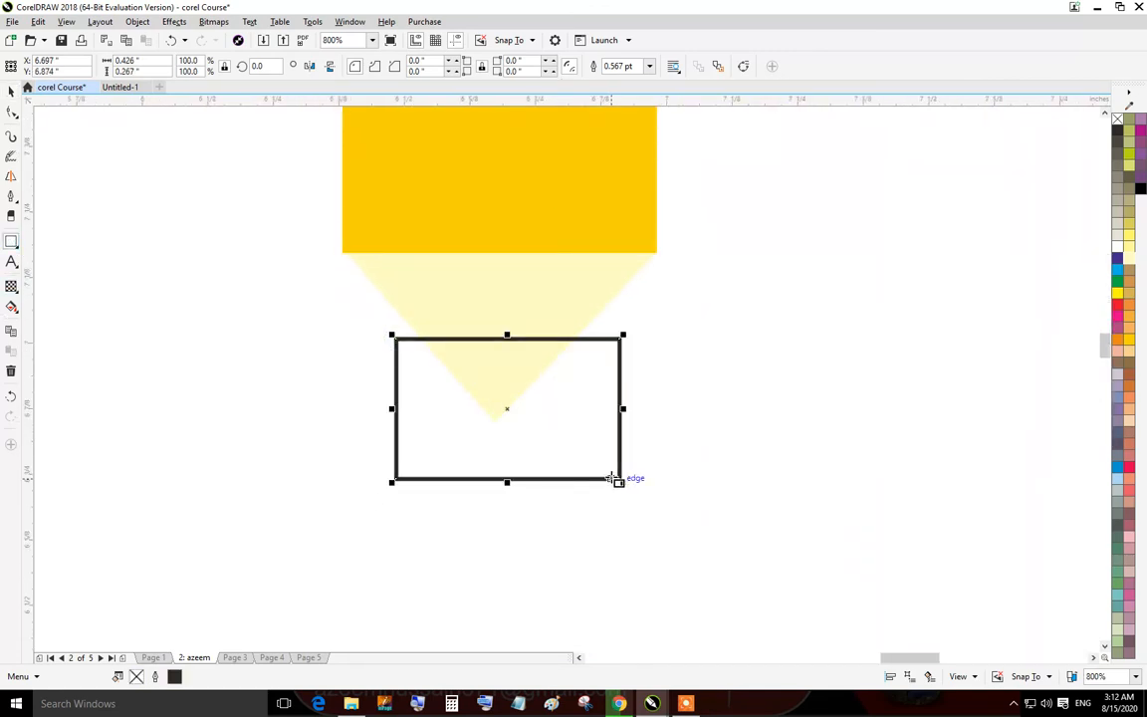
Node-edit the small rectangle into an inverted triangle by adding a bottom-centre node and deleting the bottom corners.
click(11, 113)
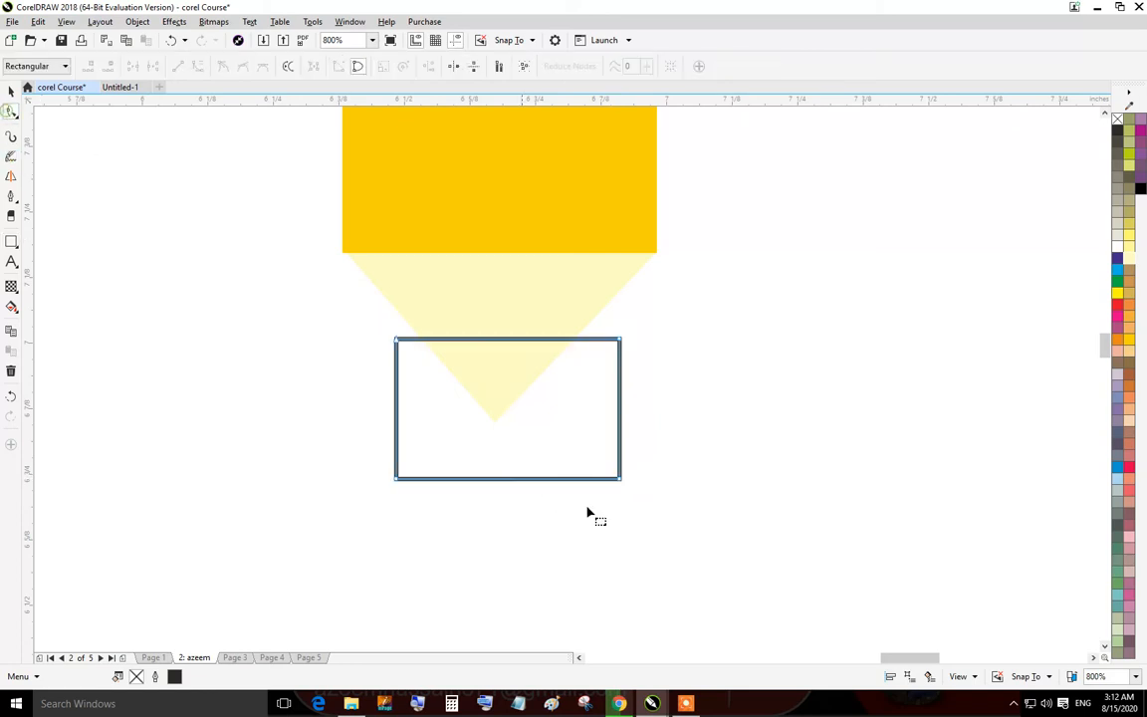
click(494, 478)
double_click(495, 478)
click(497, 482)
click(498, 480)
key(Delete)
drag(377, 455, 430, 500)
key(Delete)
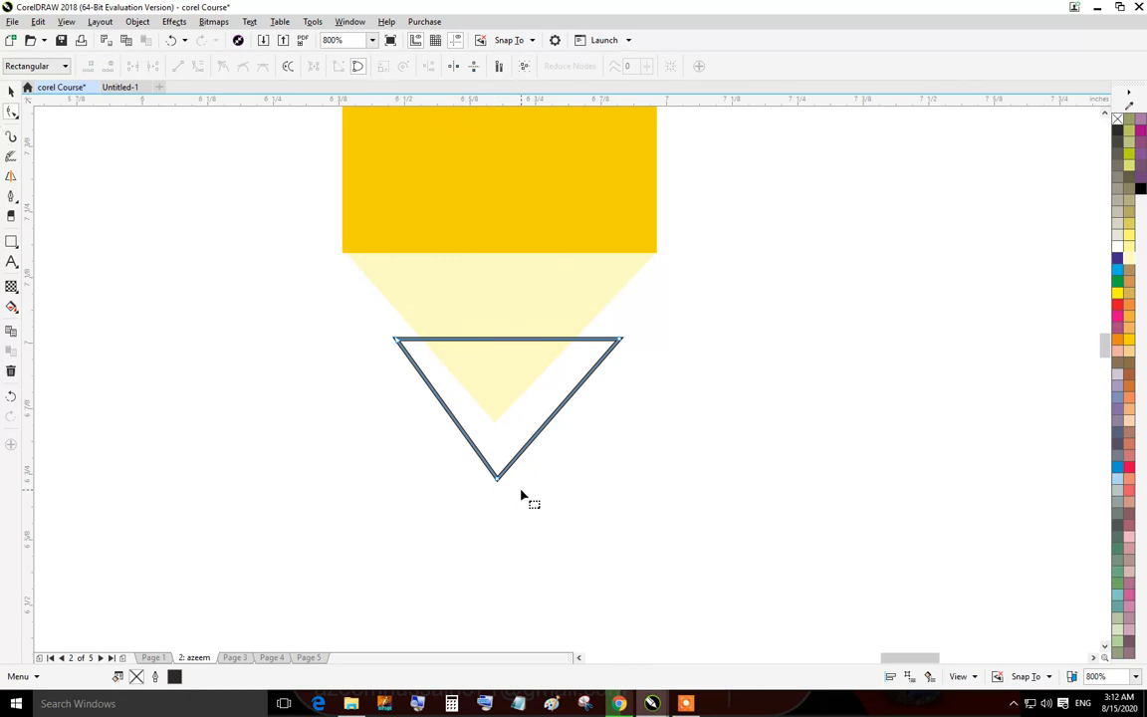
Move the small triangle's nodes to fit it inside the cream tip: bottom point up, top corners inward.
drag(498, 480, 496, 418)
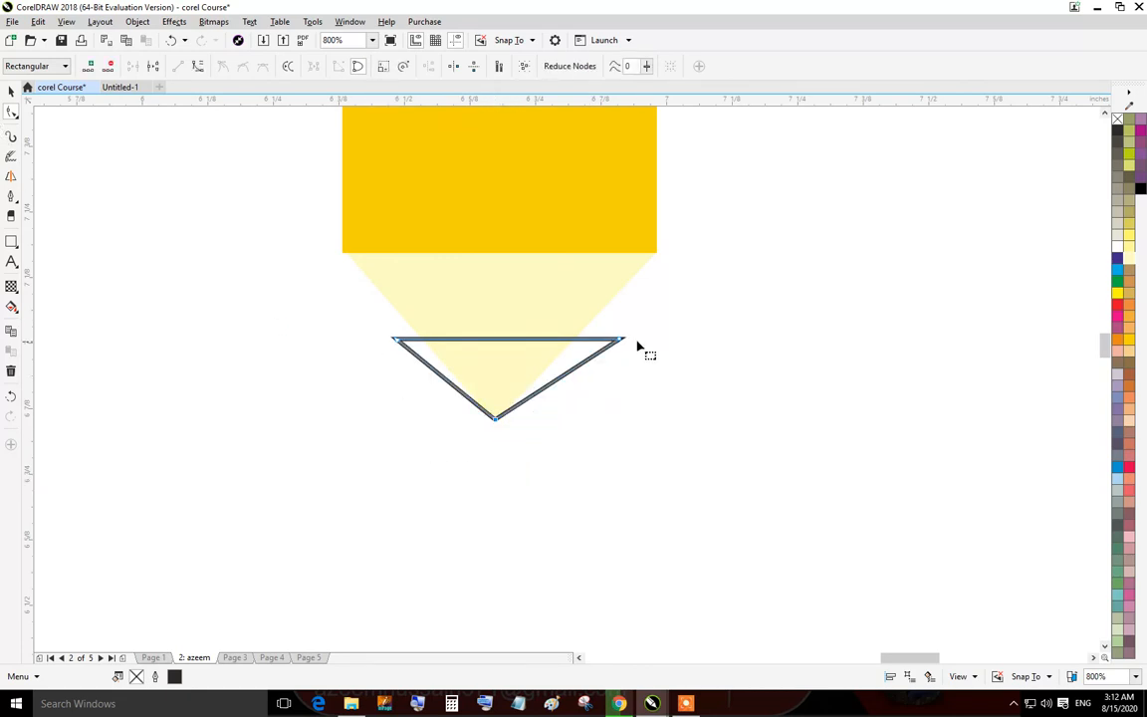
drag(623, 341, 575, 341)
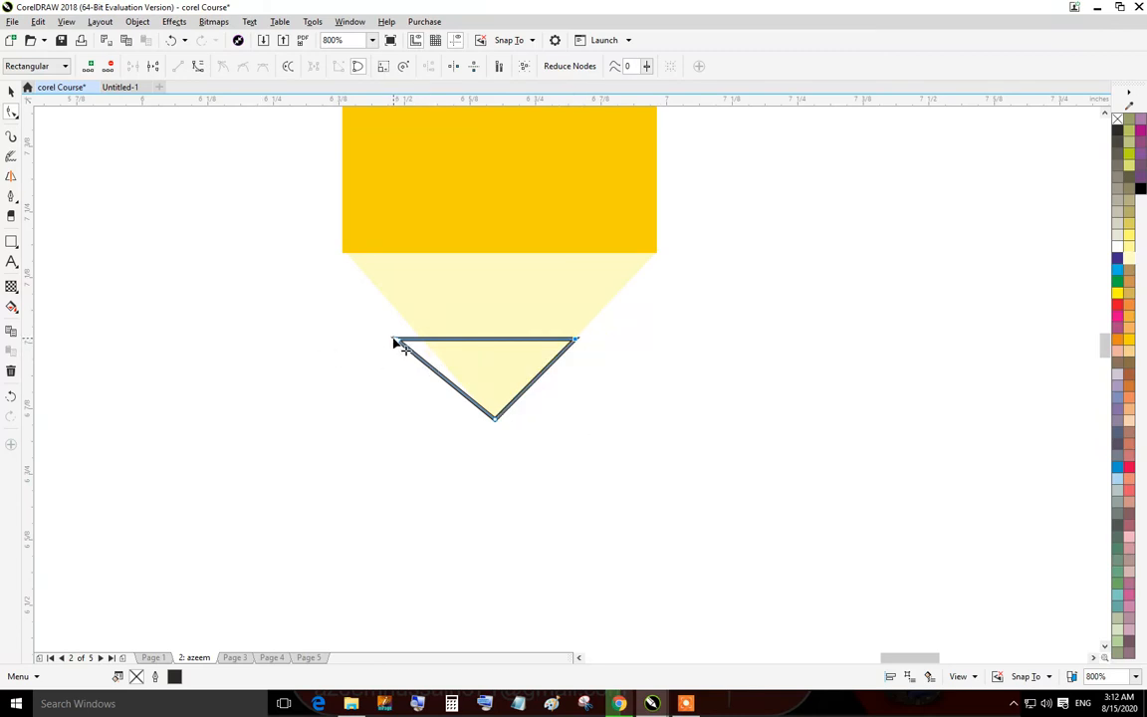
drag(393, 337, 421, 337)
Fill the small triangle and its outline with the gold colour to form the pencil lead.
click(11, 92)
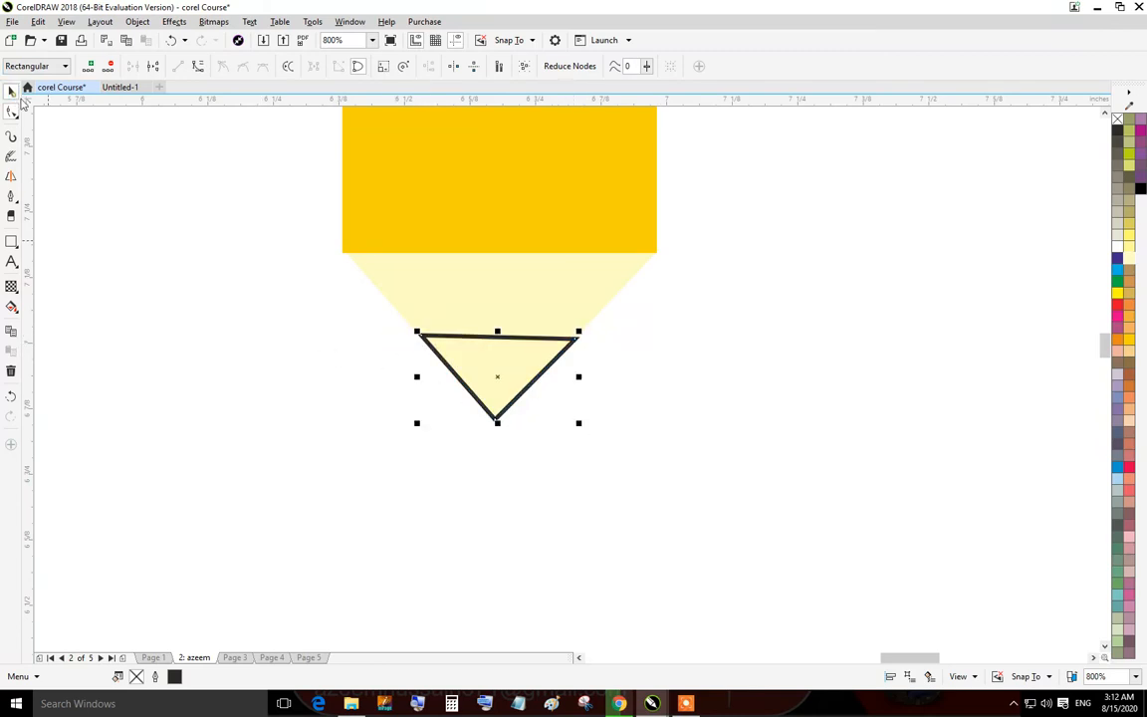
click(516, 367)
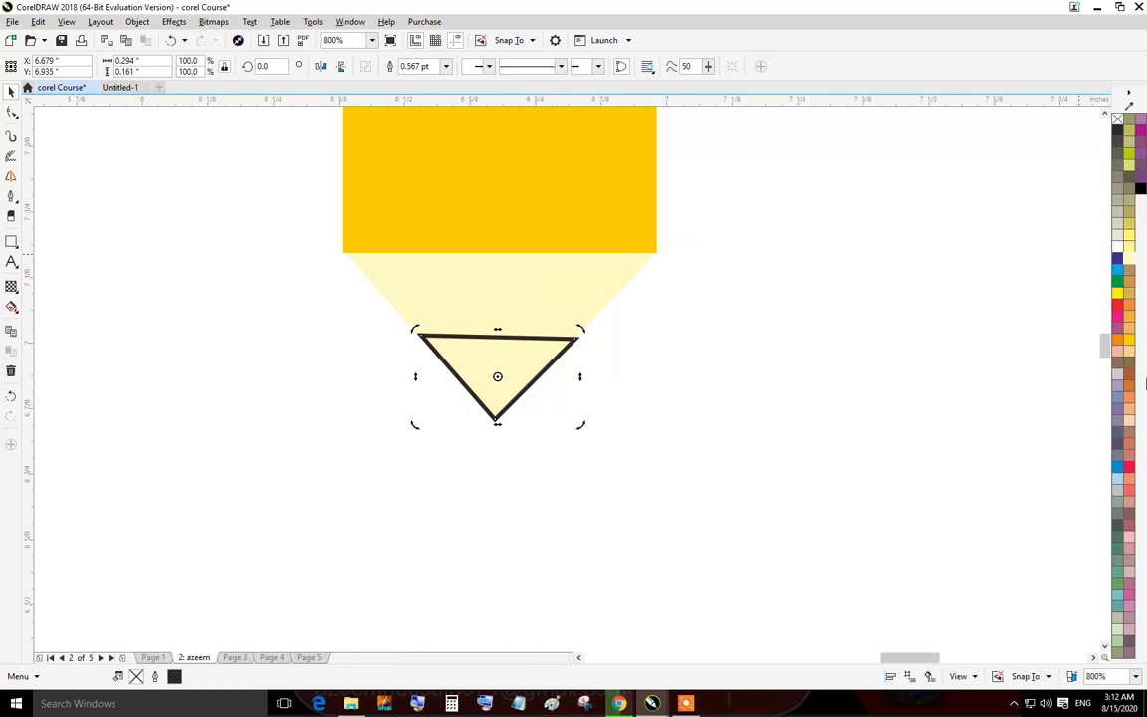
click(1131, 341)
right_click(1132, 341)
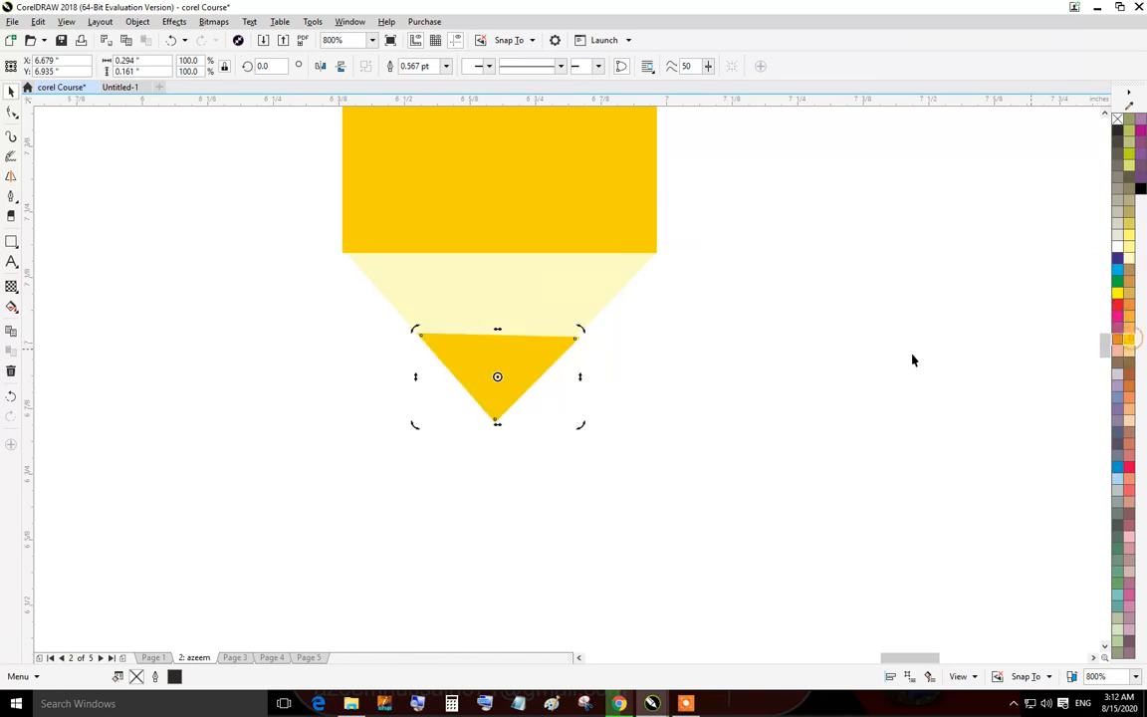
click(823, 353)
Select the whole pencil and narrow it to about 0.23 inch wide.
scroll(456, 346, down, 1)
drag(604, 333, 708, 472)
click(574, 326)
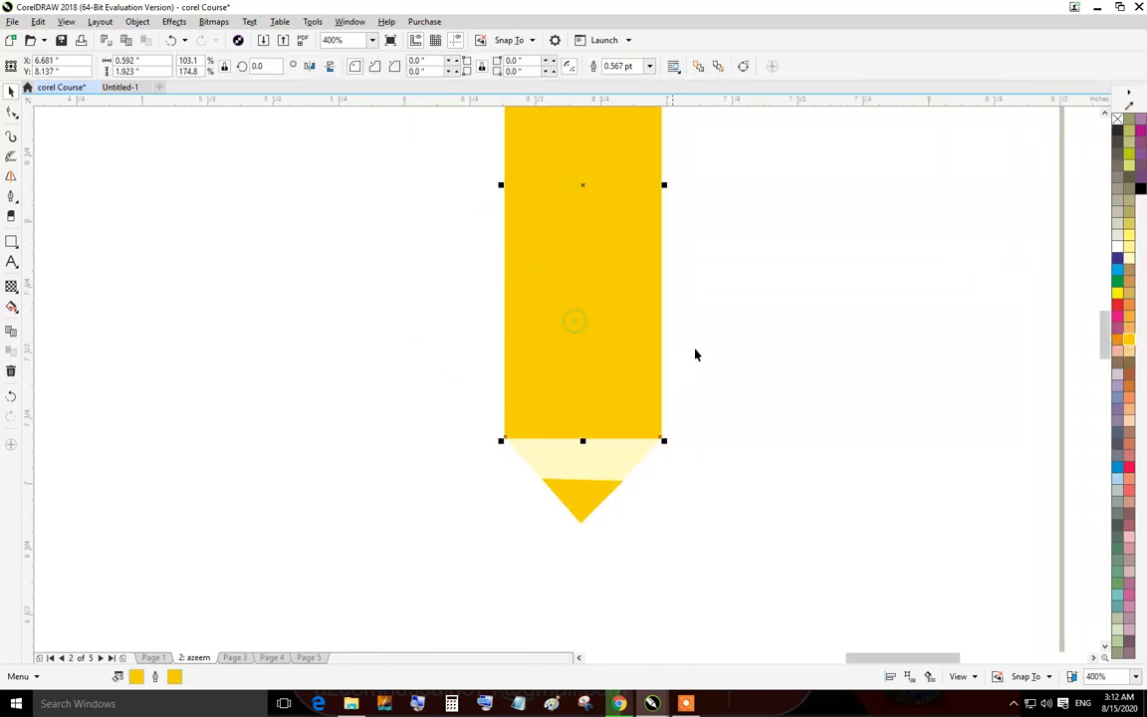
scroll(735, 325, down, 3)
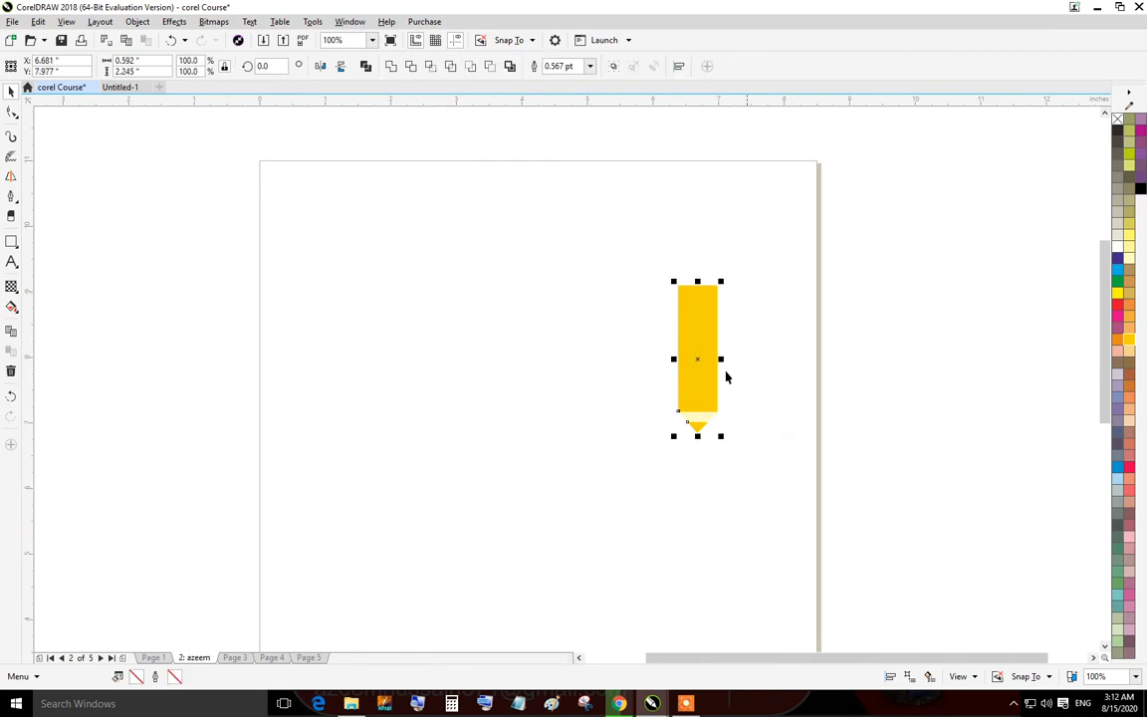
scroll(725, 377, up, 3)
drag(719, 318, 627, 321)
click(740, 389)
scroll(612, 374, down, 1)
drag(604, 372, 413, 358)
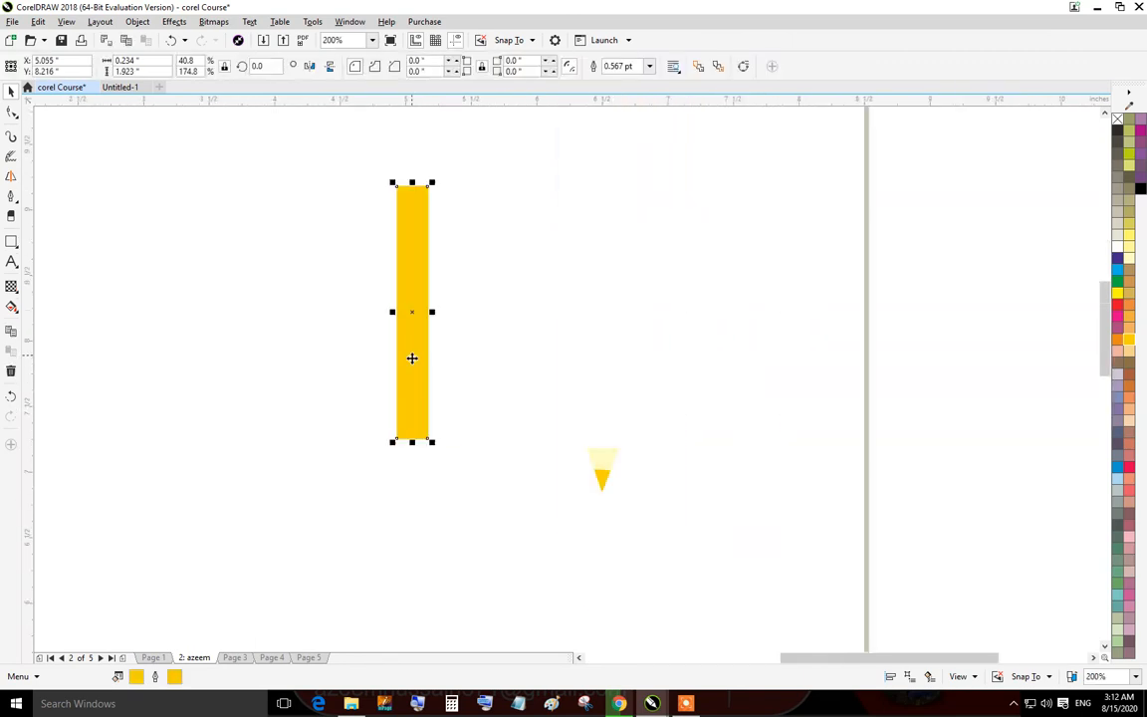
click(457, 358)
key(ctrl+z)
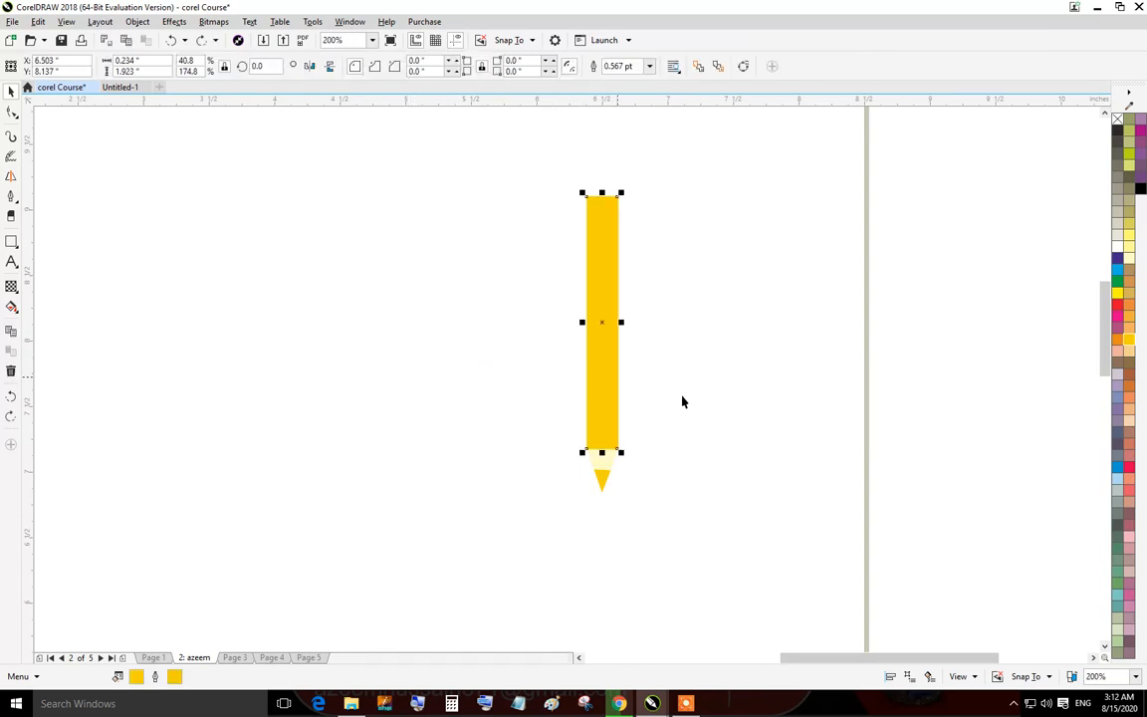
click(695, 403)
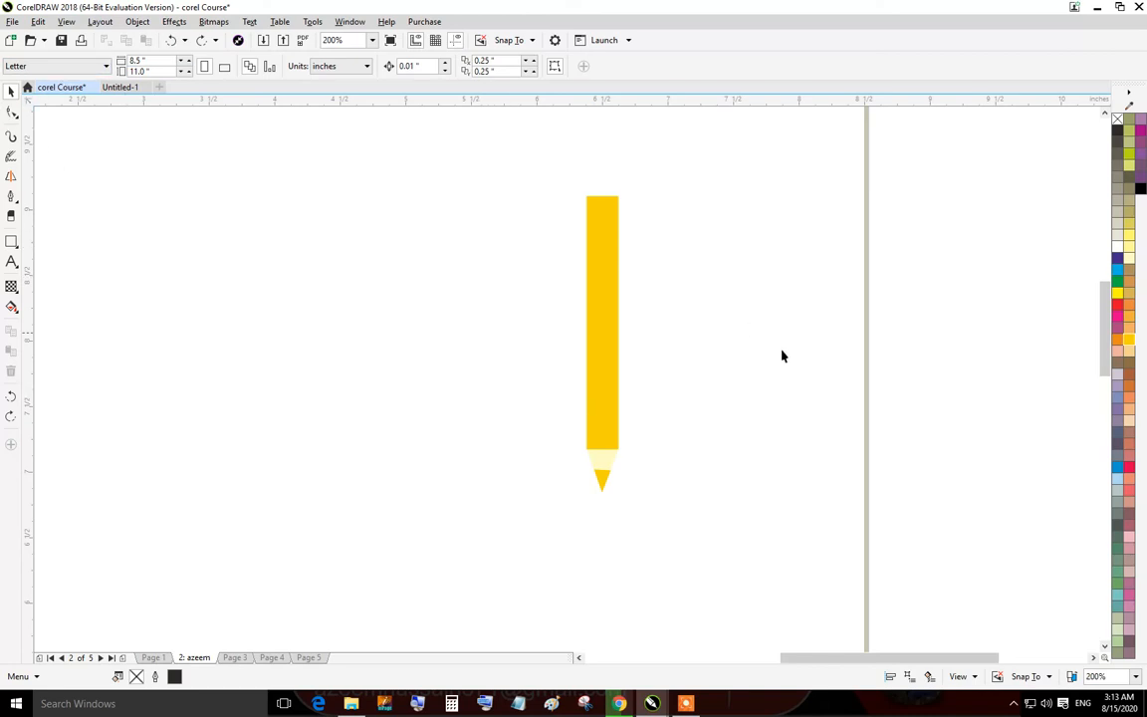
click(11, 113)
click(10, 90)
mouse_move(735, 153)
mouse_down()
mouse_move(596, 272)
mouse_move(399, 545)
mouse_up()
click(770, 407)
drag(601, 349, 315, 391)
drag(602, 481, 539, 516)
drag(603, 454, 758, 427)
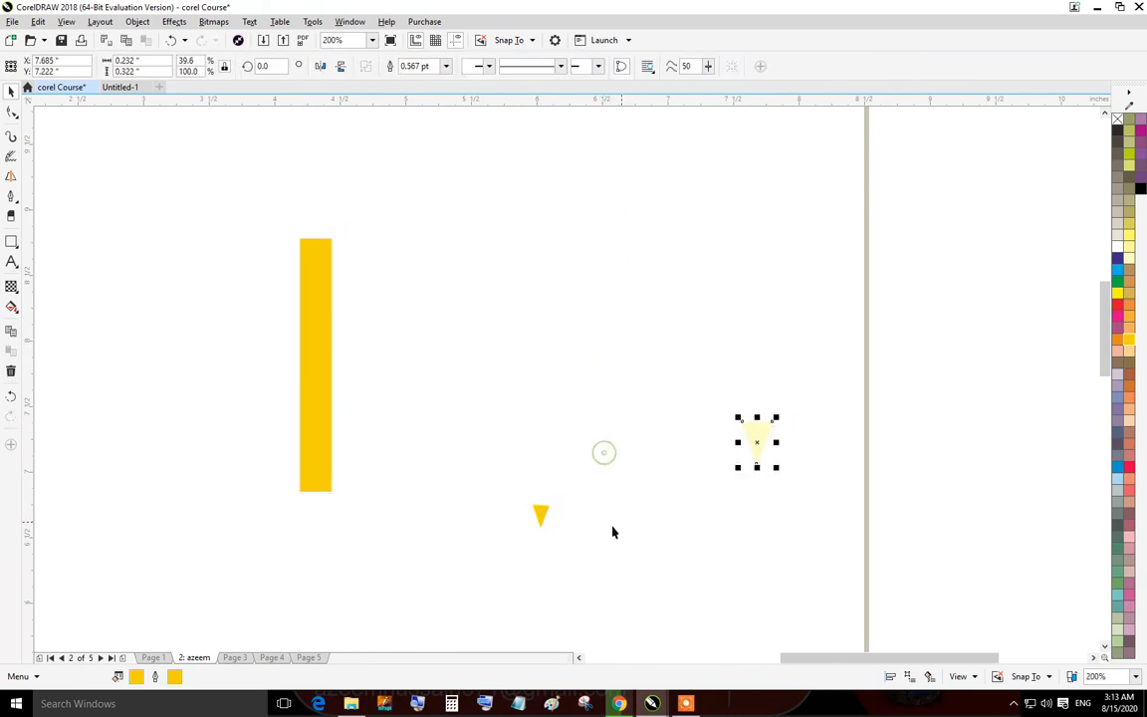
key(ctrl+z)
key(ctrl+z)
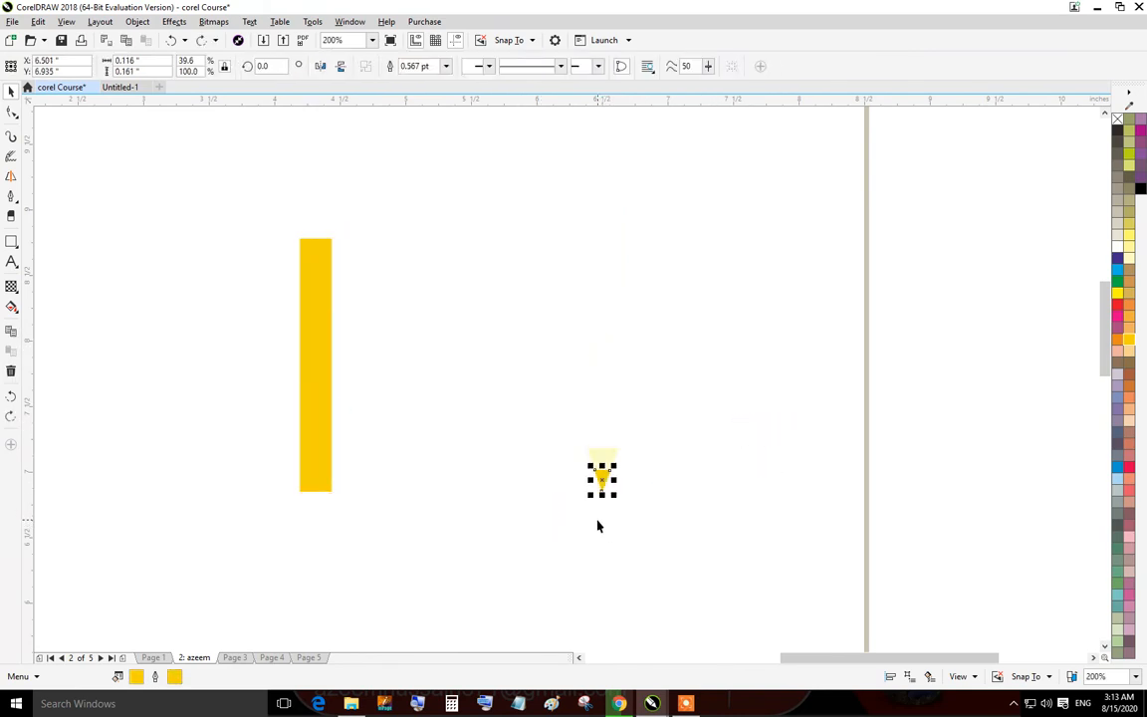
key(ctrl+z)
Group all the pencil parts and move the group slightly to the left.
click(653, 489)
mouse_move(709, 141)
mouse_down()
mouse_move(451, 498)
mouse_move(393, 554)
mouse_up()
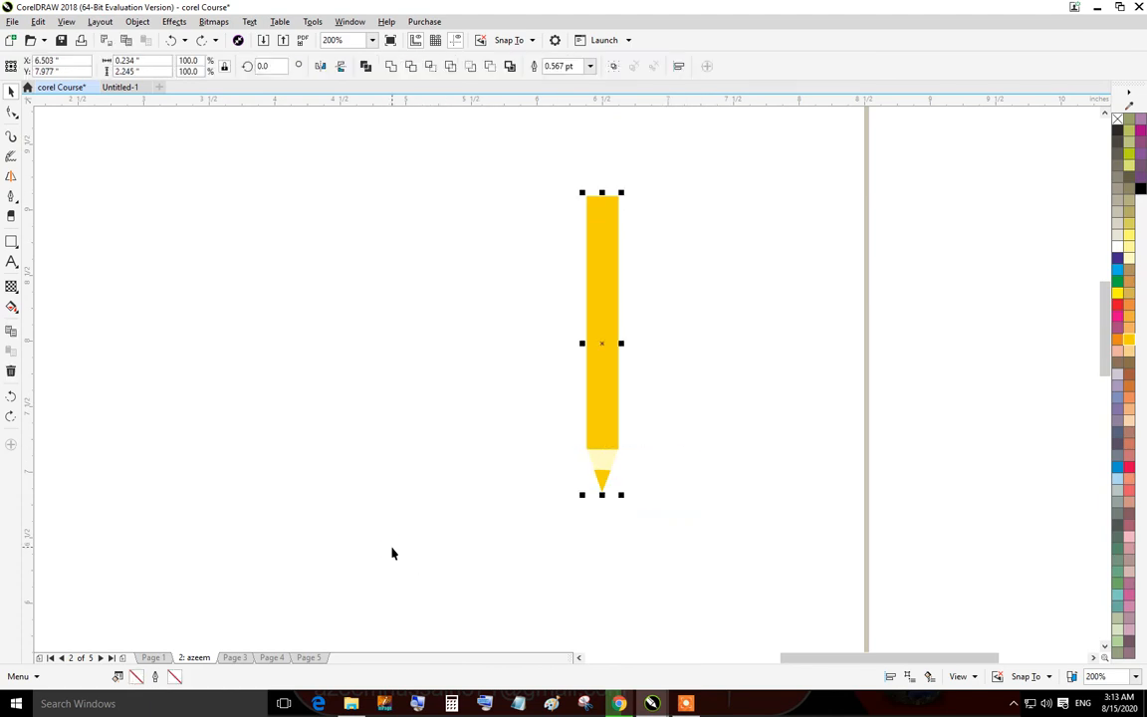
key(ctrl+g)
click(831, 339)
mouse_move(611, 321)
mouse_down()
mouse_move(581, 353)
mouse_move(338, 359)
mouse_move(617, 296)
mouse_move(571, 386)
mouse_move(460, 349)
mouse_up()
mouse_move(454, 331)
mouse_down()
mouse_move(573, 267)
mouse_move(479, 372)
mouse_move(443, 335)
mouse_move(685, 337)
mouse_move(361, 355)
mouse_move(510, 337)
mouse_move(427, 342)
mouse_move(719, 392)
mouse_move(492, 331)
mouse_move(627, 376)
mouse_move(531, 356)
mouse_up()
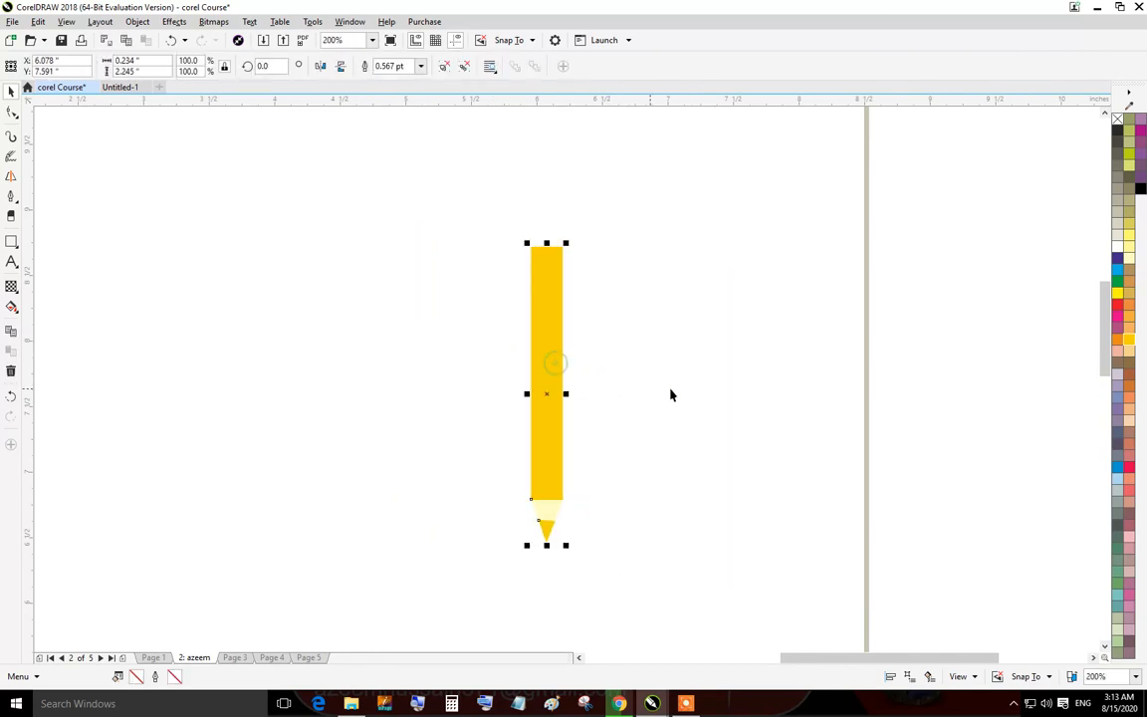
click(740, 412)
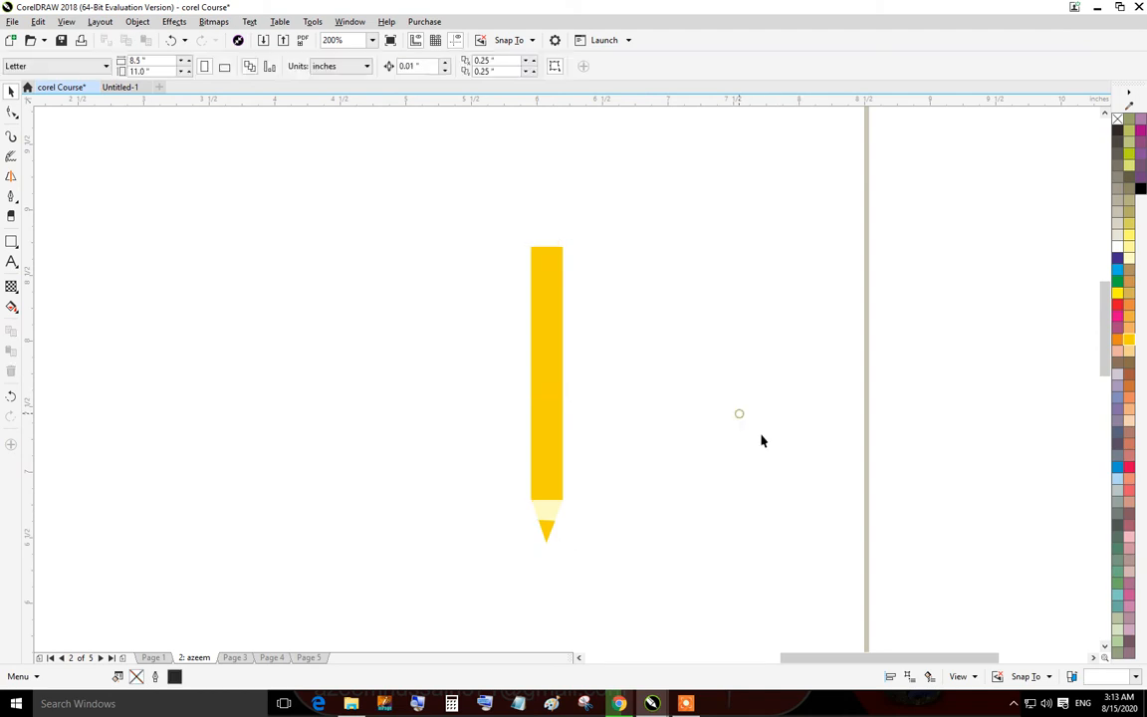
Regroup all the pencil's parts into a single group.
click(527, 346)
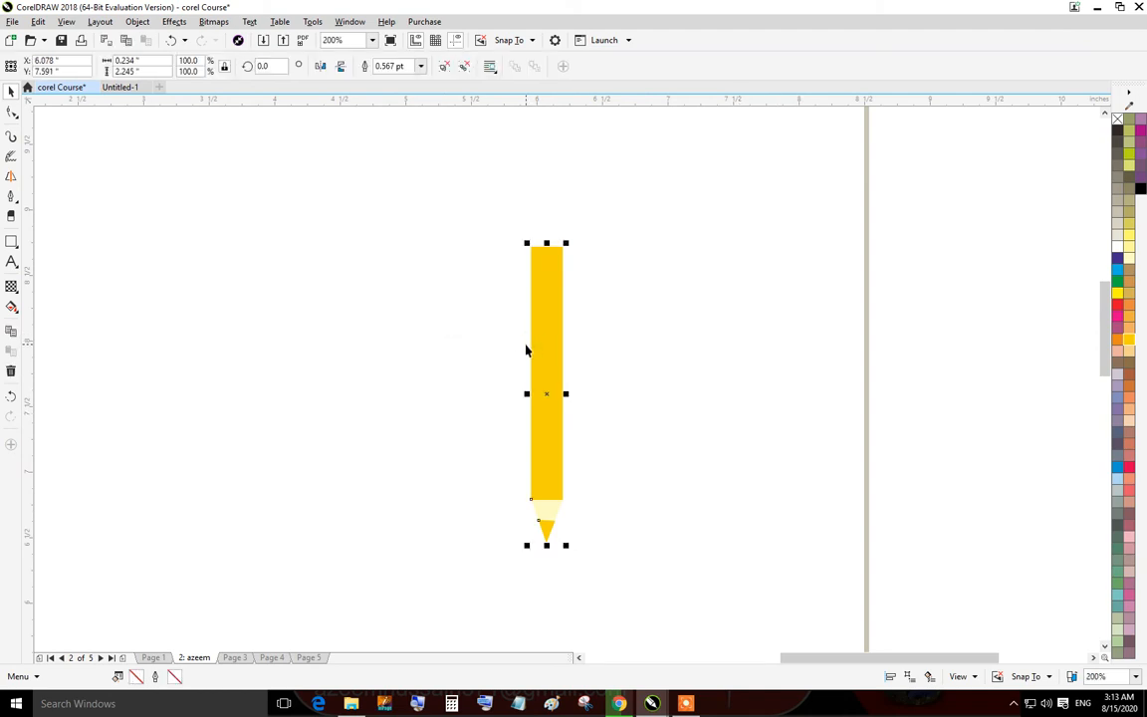
key(Escape)
click(538, 328)
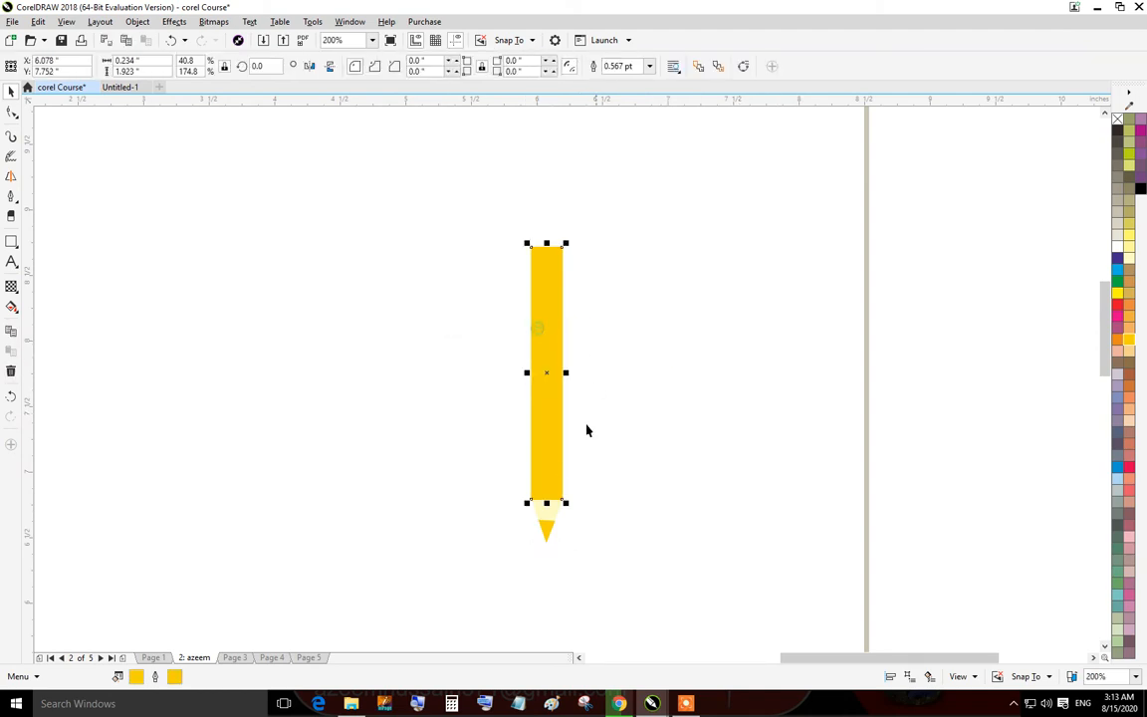
click(546, 522)
click(659, 456)
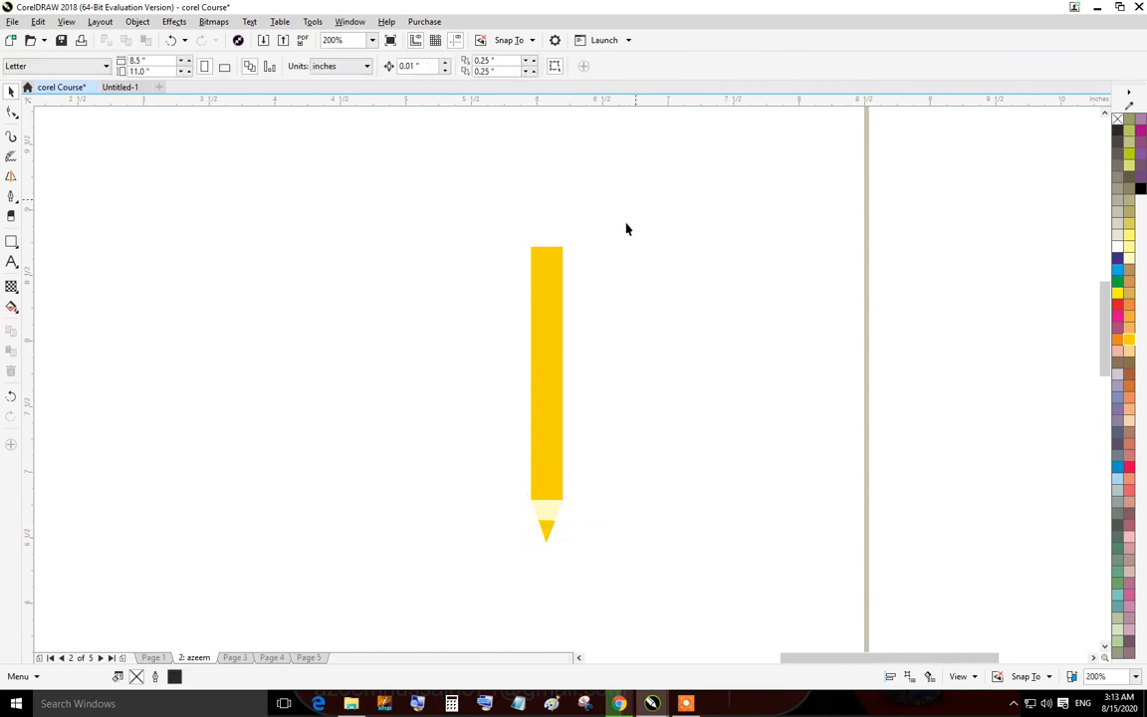
drag(624, 228, 455, 577)
key(ctrl+g)
click(700, 408)
click(541, 315)
click(863, 352)
click(13, 115)
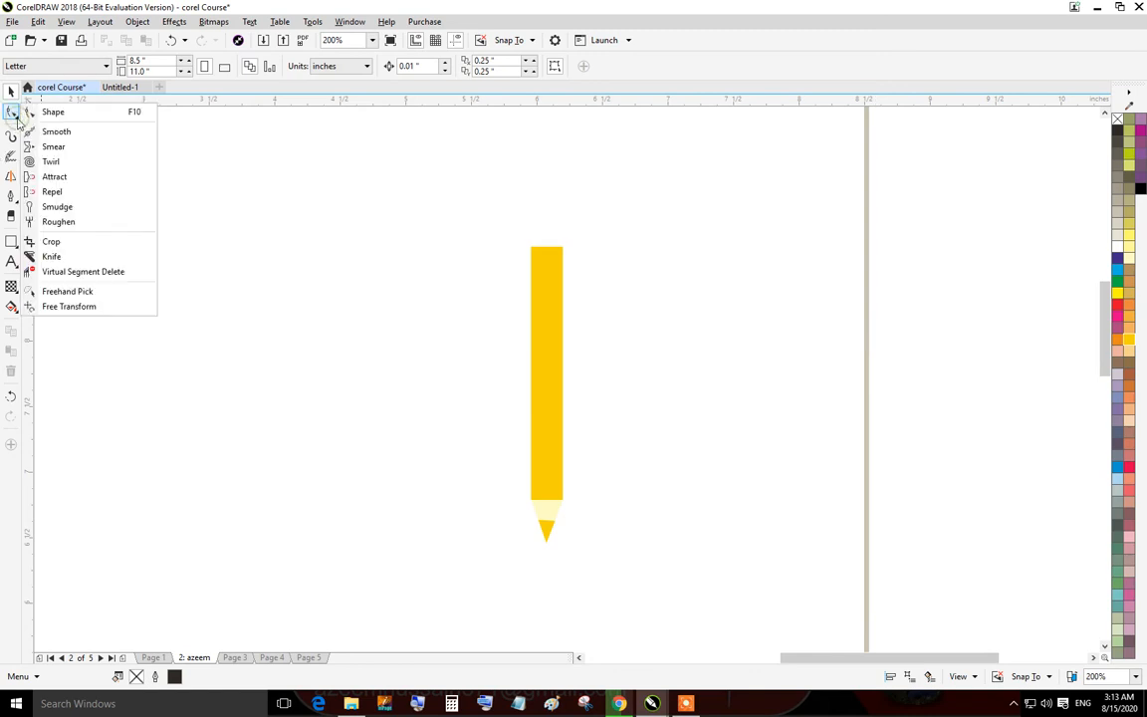
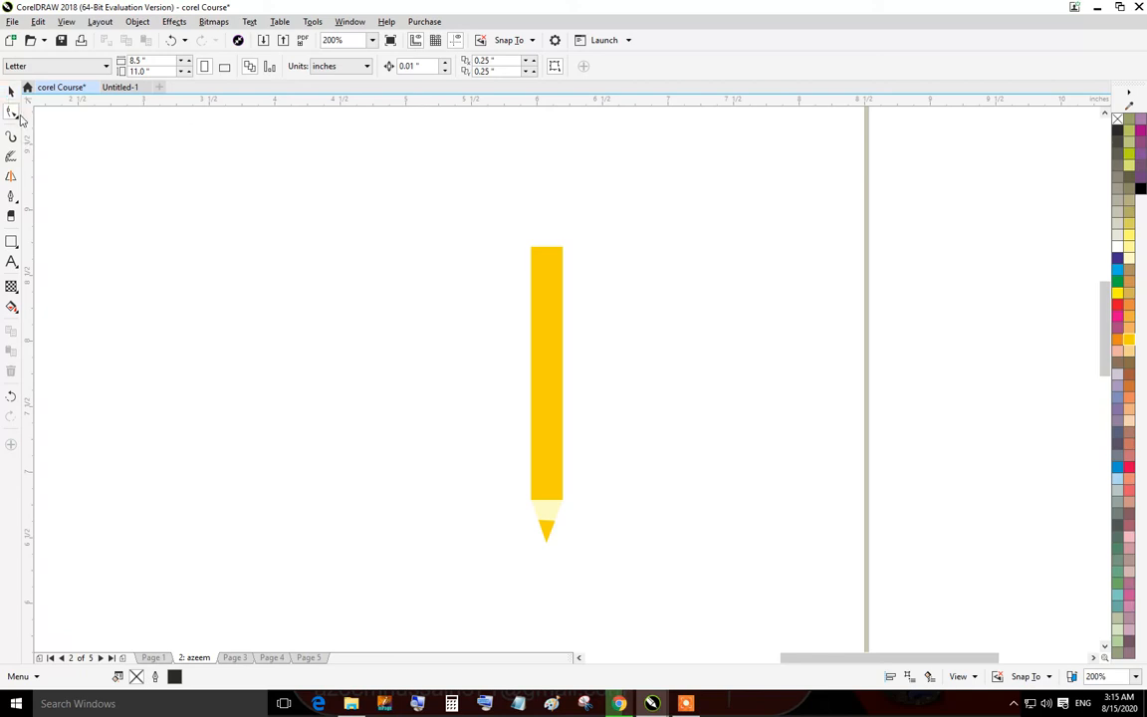
Draw a rectangle about 0.97 by 0.81 inch to the left of the pencil.
click(17, 115)
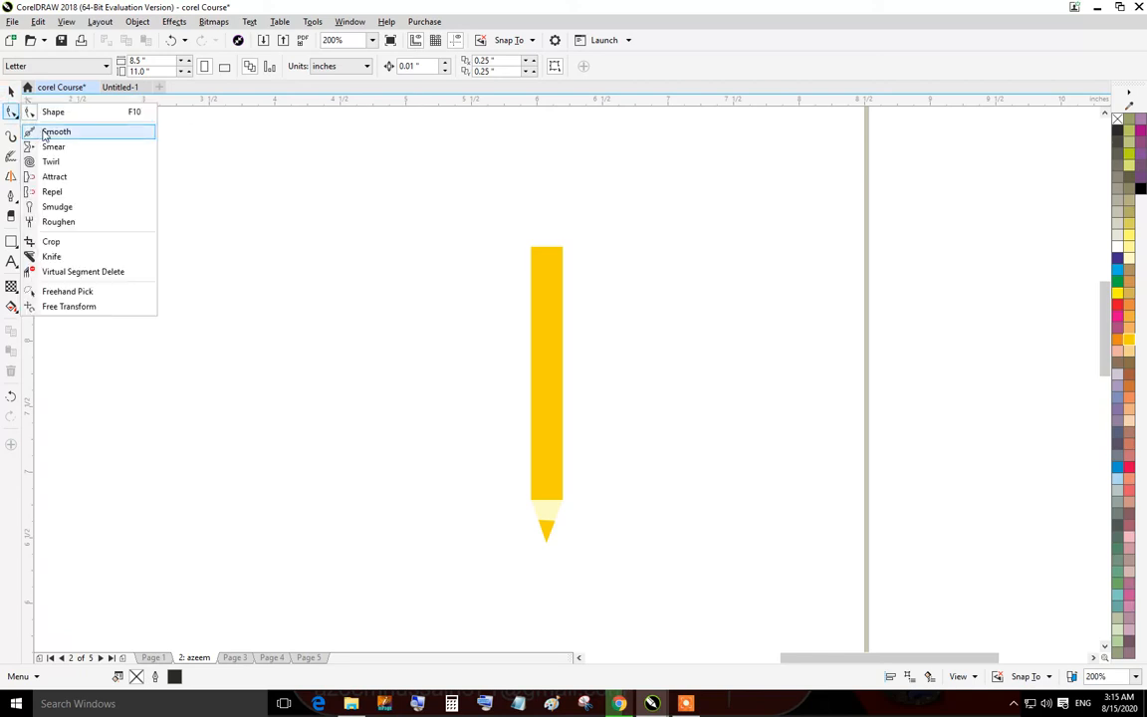
click(55, 135)
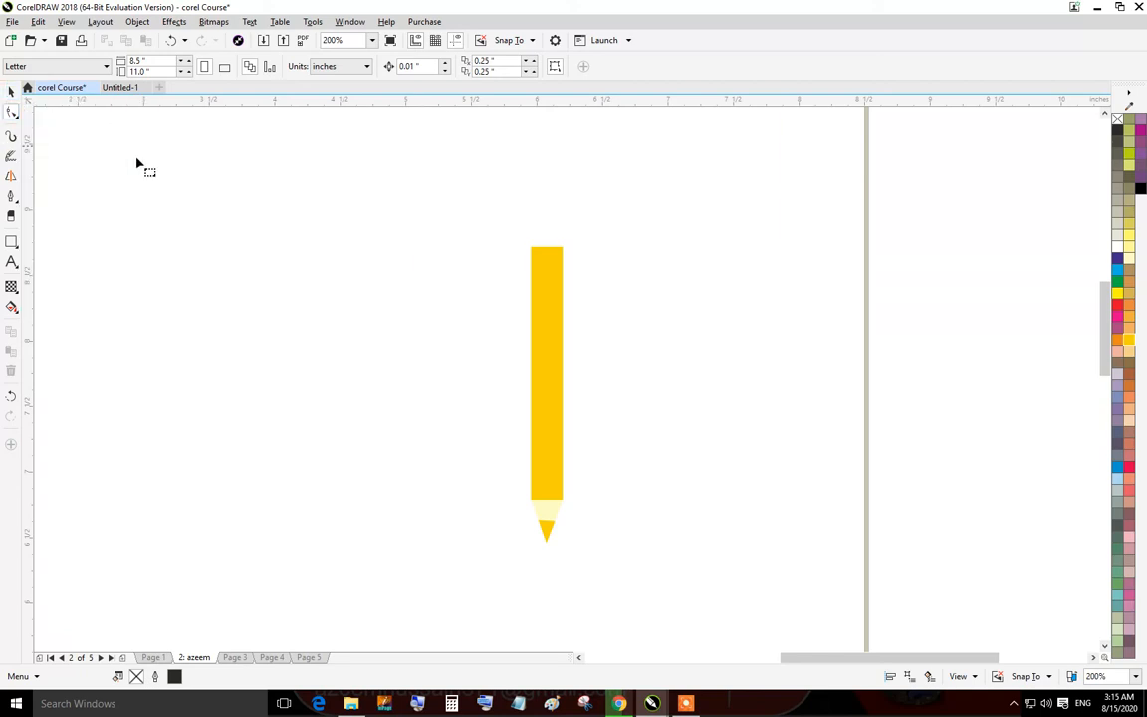
click(11, 242)
drag(190, 205, 325, 317)
Fill the new rectangle with green.
click(12, 113)
click(16, 116)
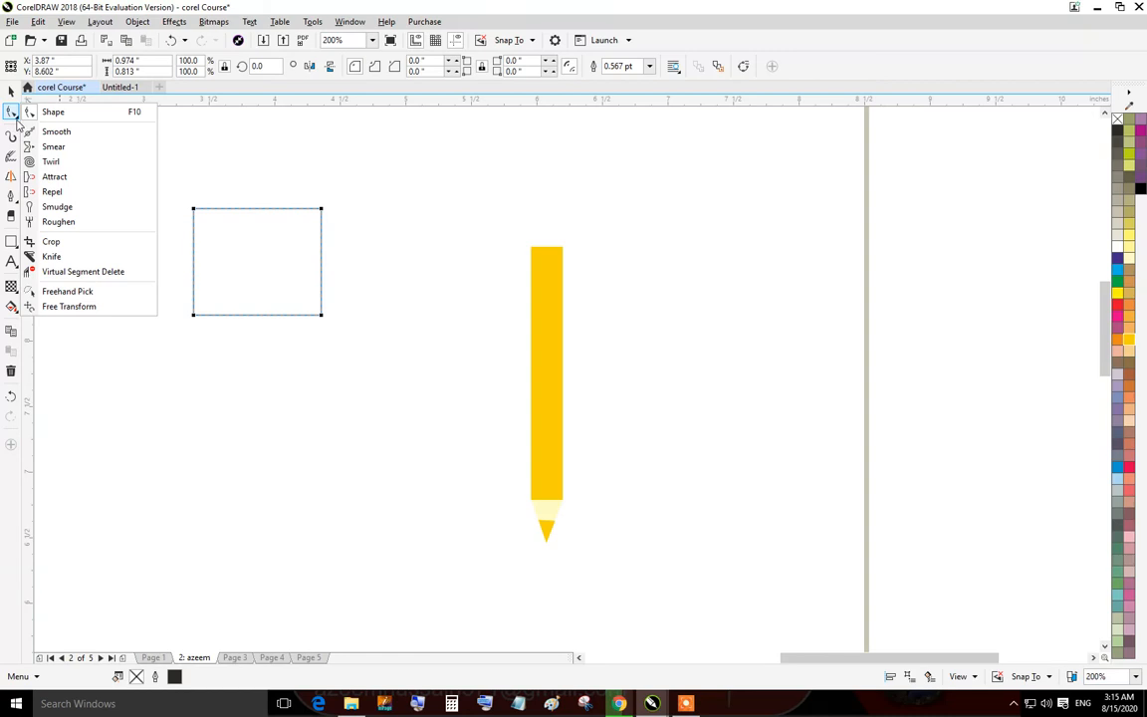
click(48, 131)
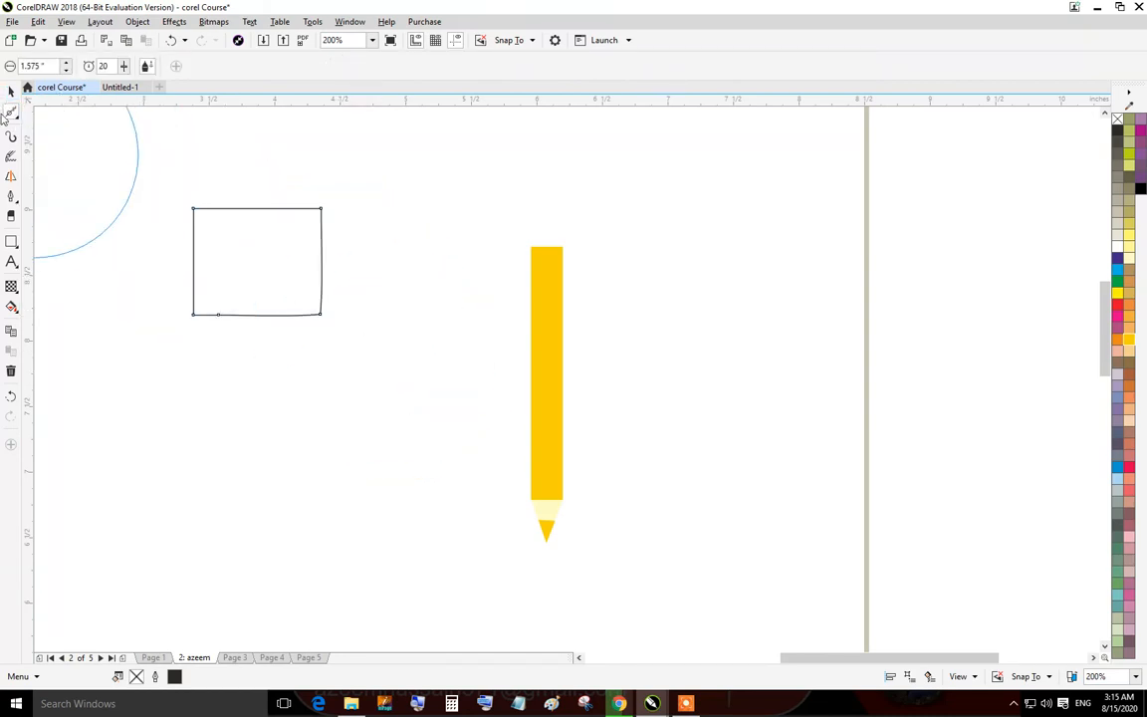
click(11, 90)
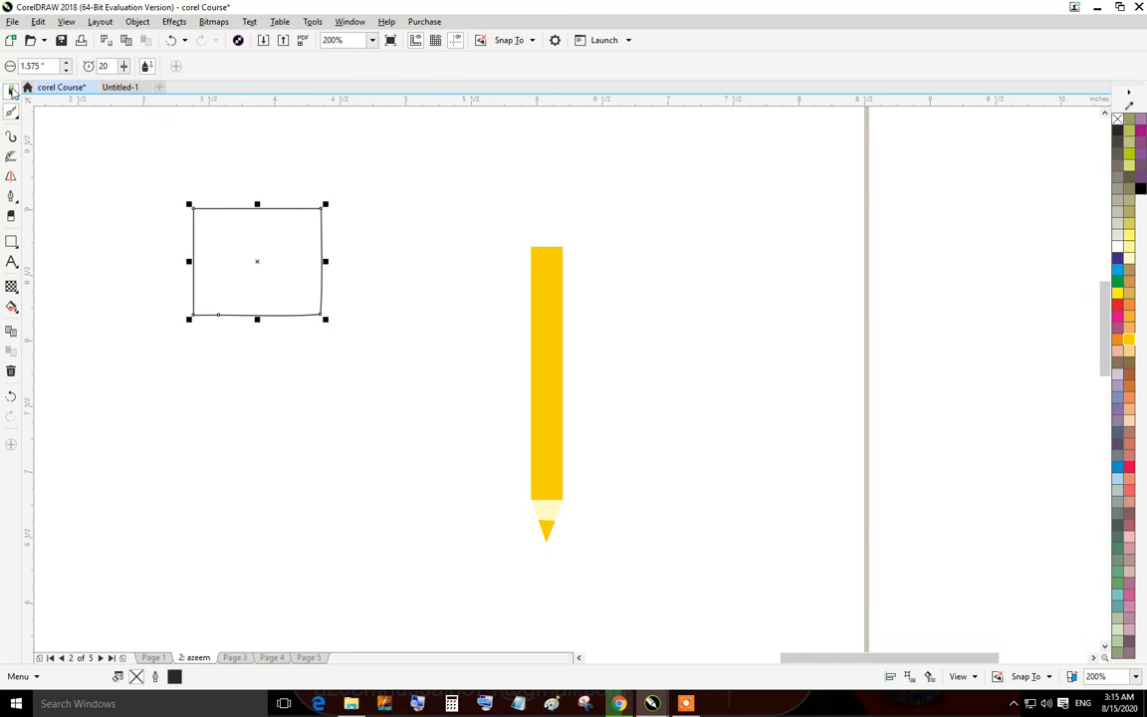
click(1118, 282)
Switch to the Smooth tool and set its nib size to 0.5 inch.
click(11, 113)
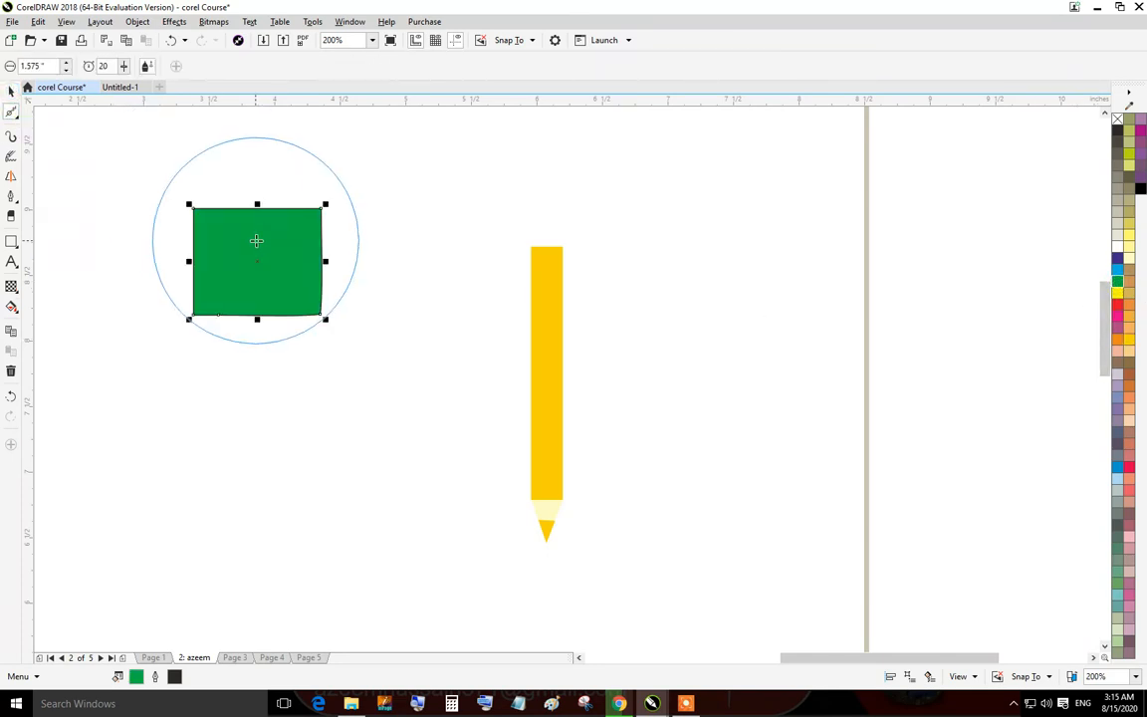
click(123, 65)
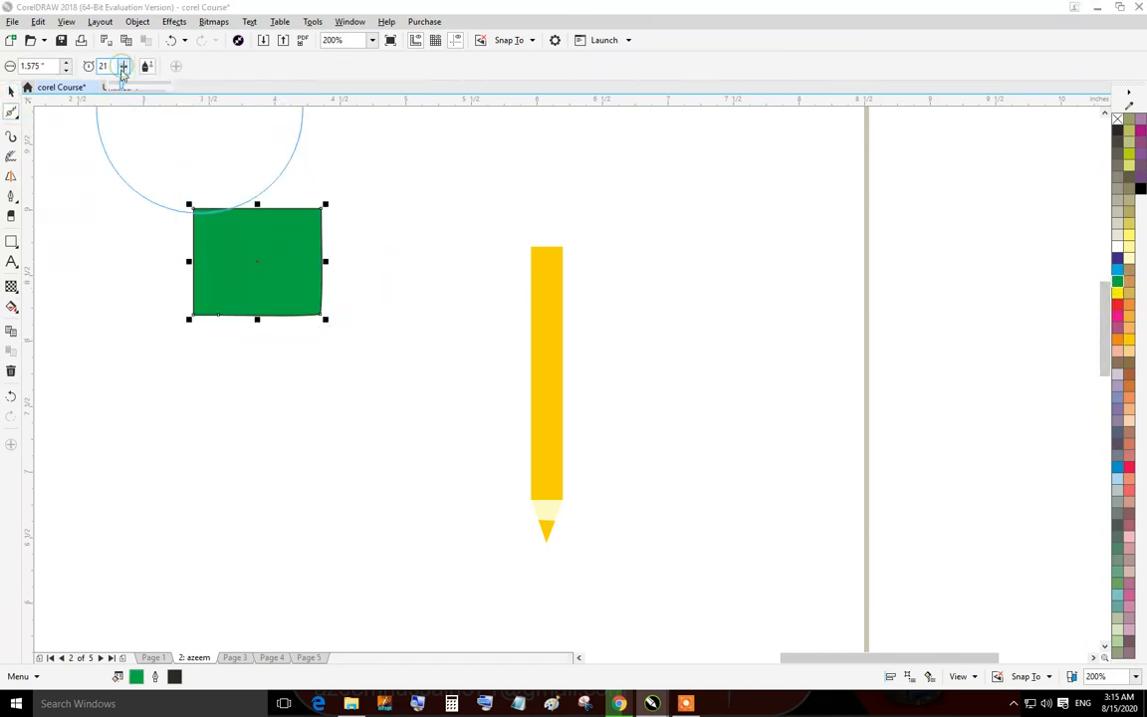
drag(114, 88, 118, 88)
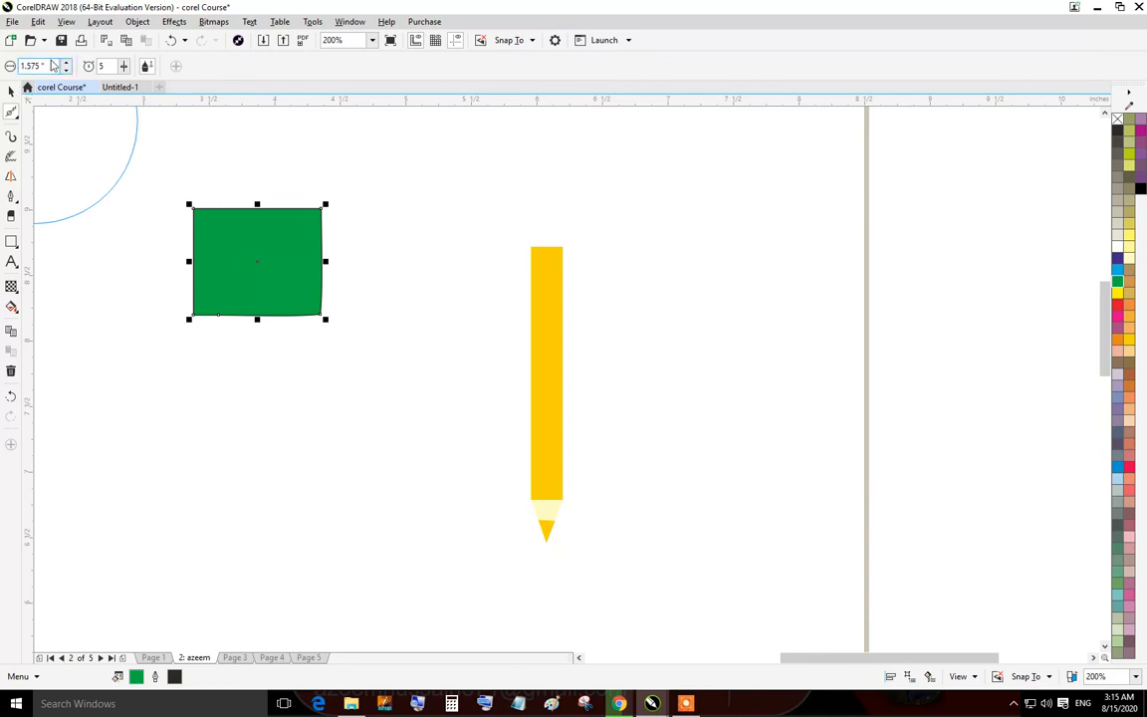
drag(45, 65, 3, 65)
key(Return)
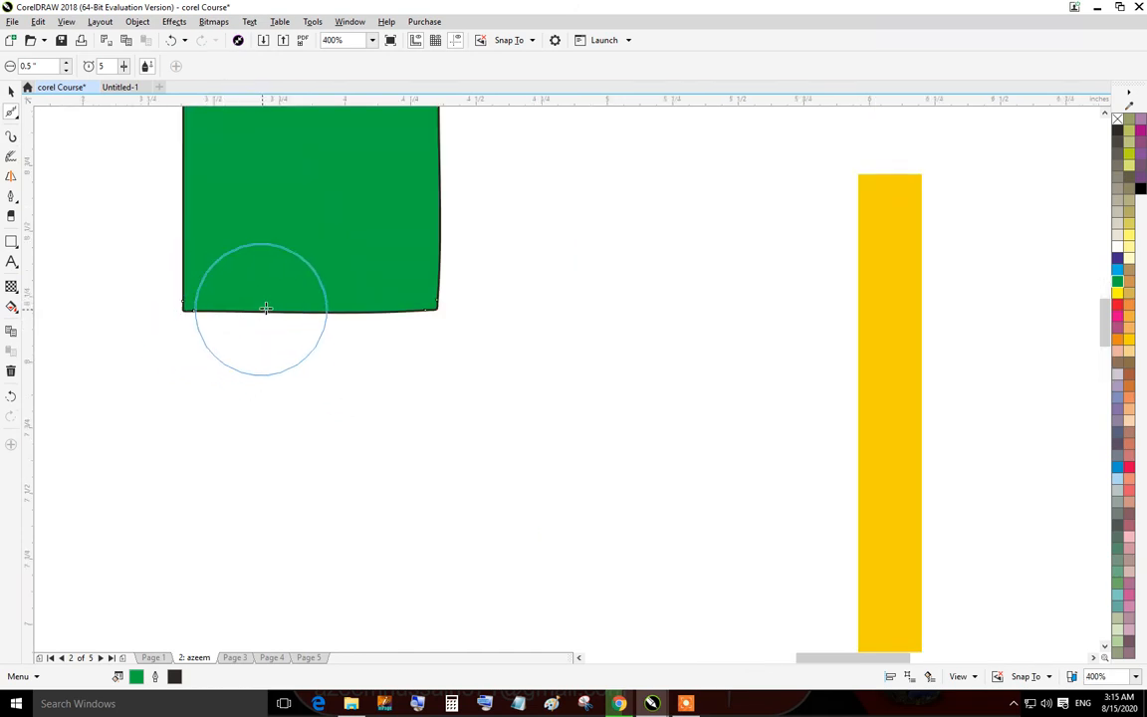
Set the smoothing rate to 31 and smooth the rectangle's bottom-right corner.
scroll(272, 302, up, 4)
scroll(325, 361, down, 4)
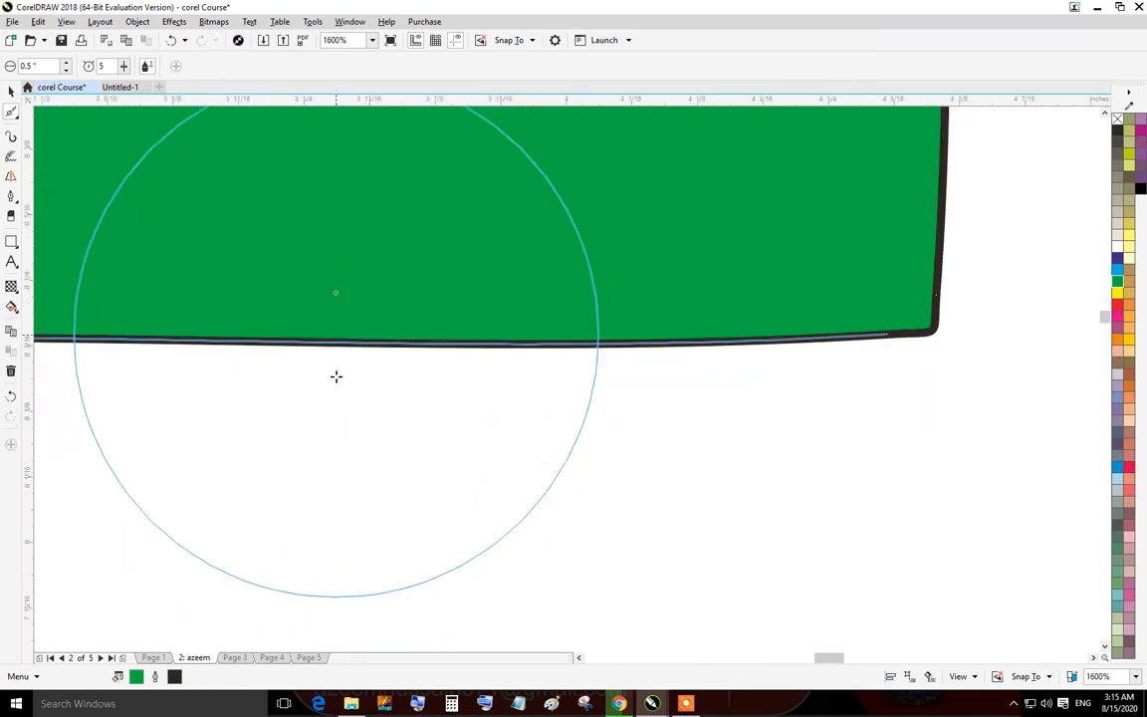
click(123, 70)
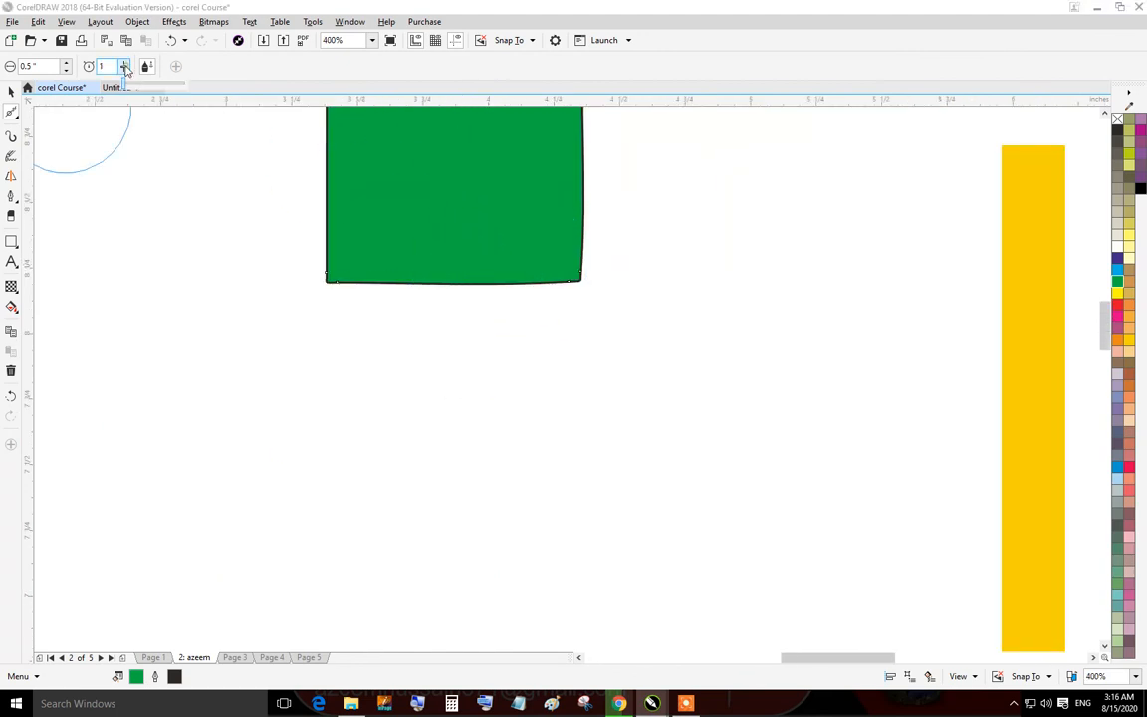
drag(141, 83, 144, 83)
mouse_move(354, 271)
mouse_down()
mouse_move(404, 288)
mouse_move(407, 347)
mouse_up()
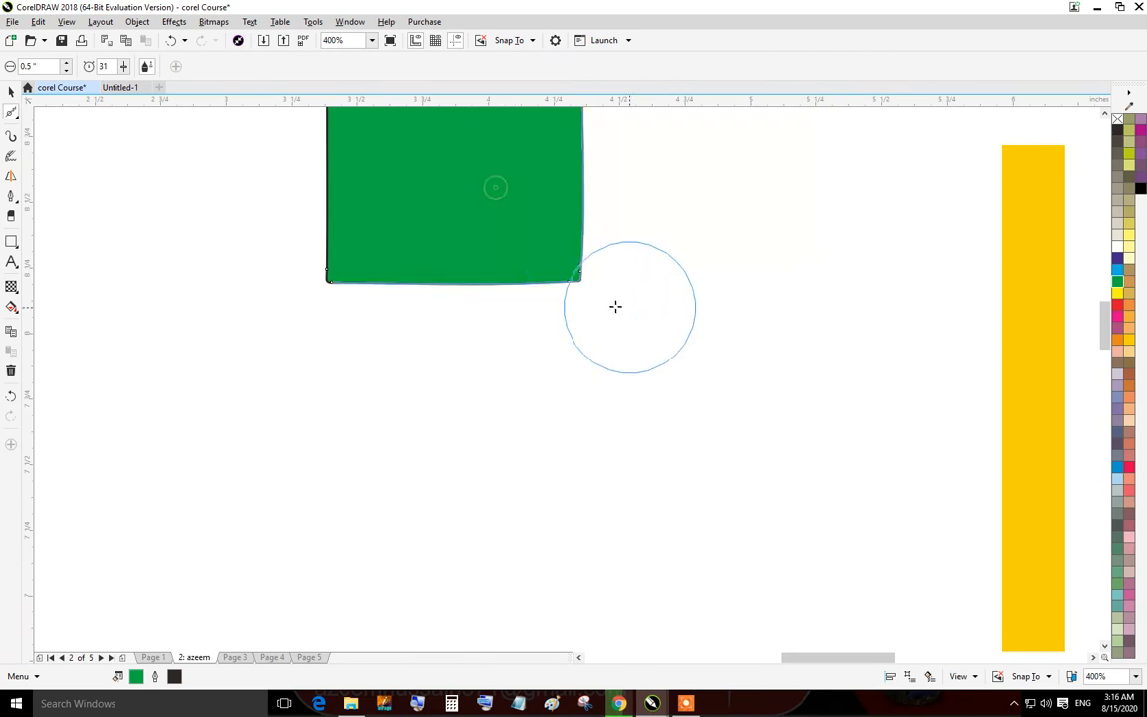
Smooth the rectangle's lower edge and corners further with the Smooth tool.
scroll(575, 273, up, 3)
scroll(546, 264, down, 4)
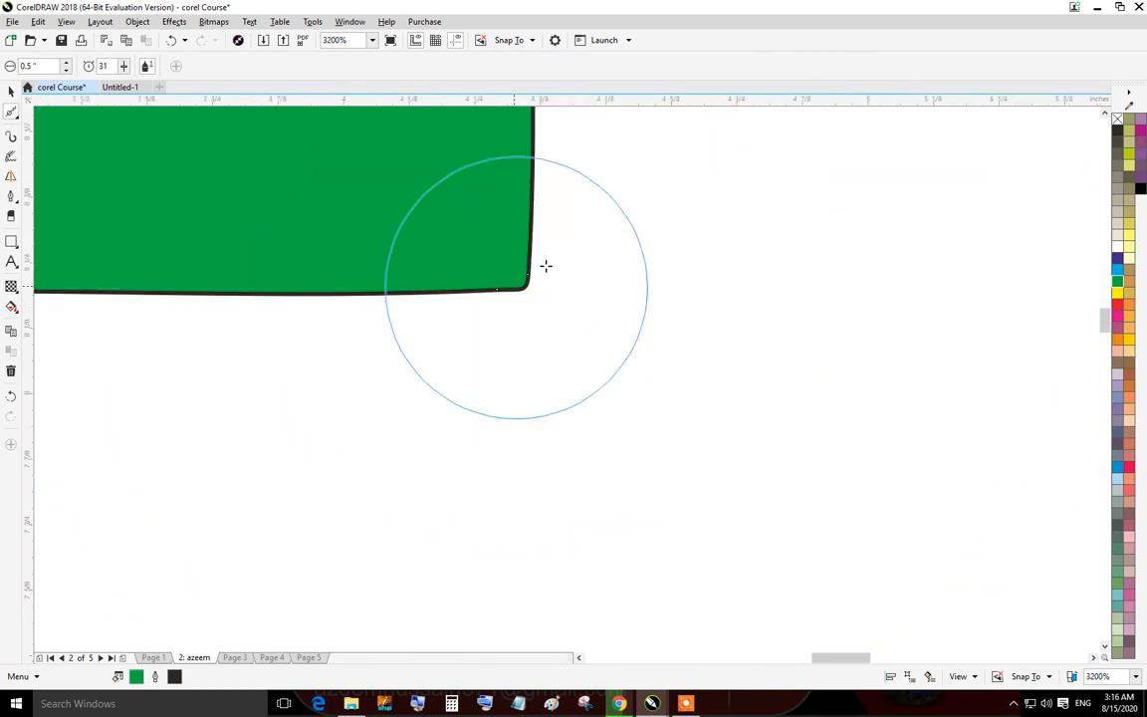
scroll(361, 257, up, 2)
scroll(438, 190, down, 2)
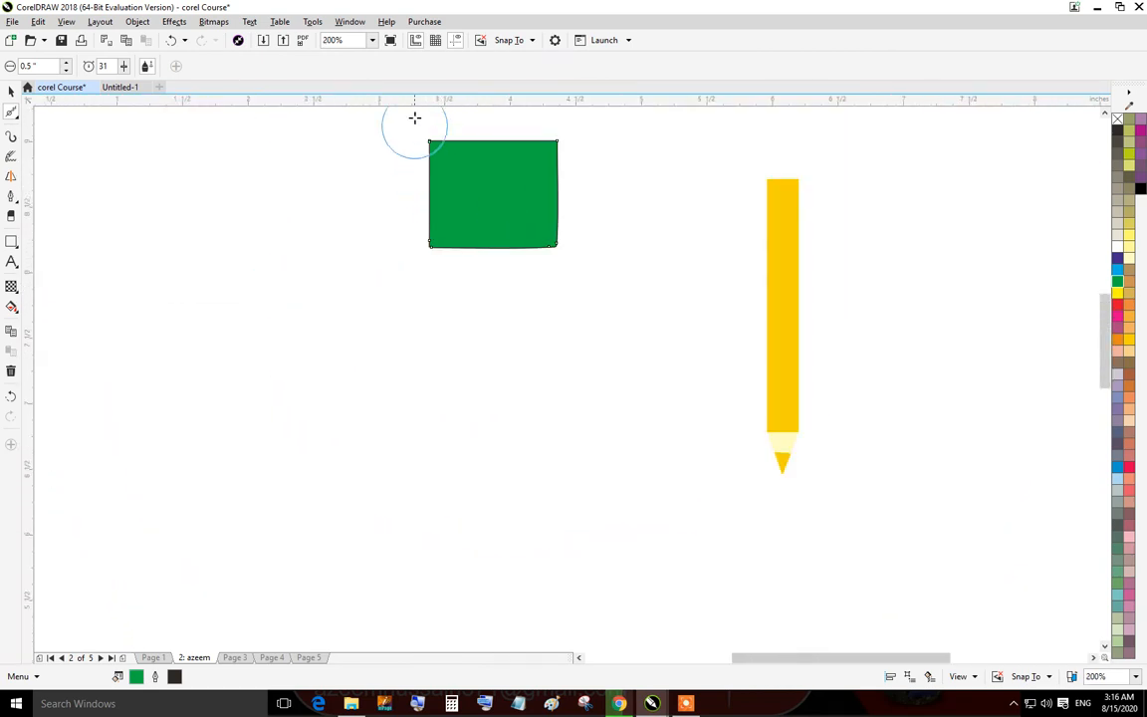
scroll(417, 128, up, 2)
scroll(445, 129, up, 2)
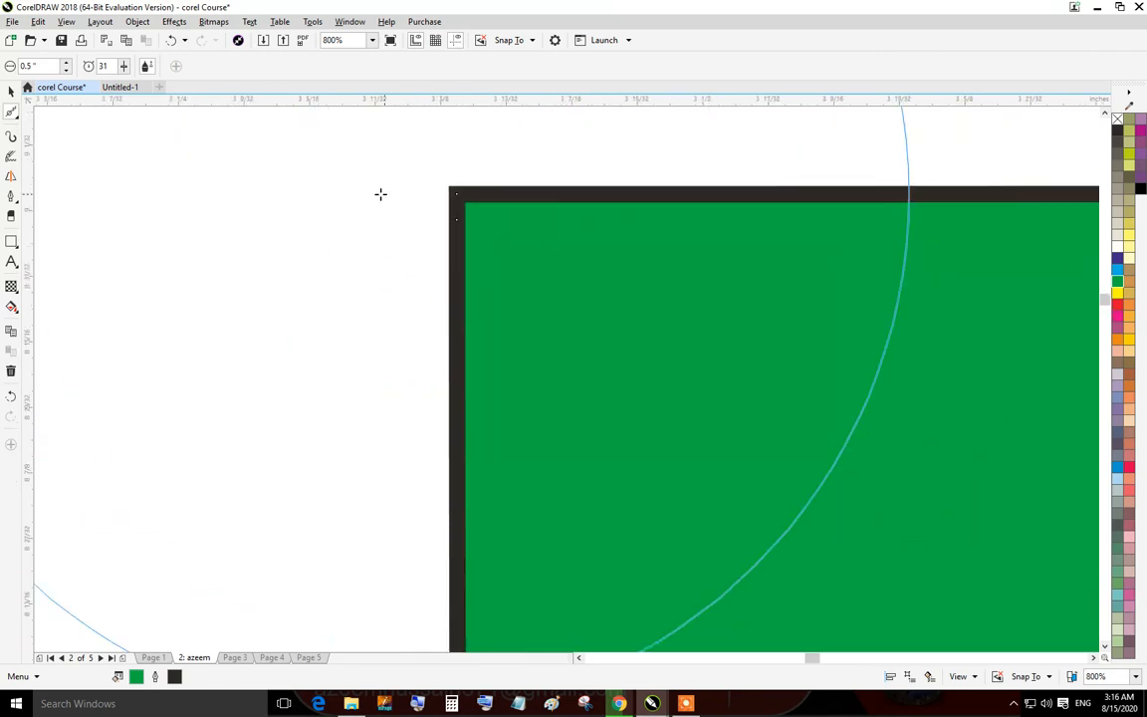
scroll(566, 481, down, 5)
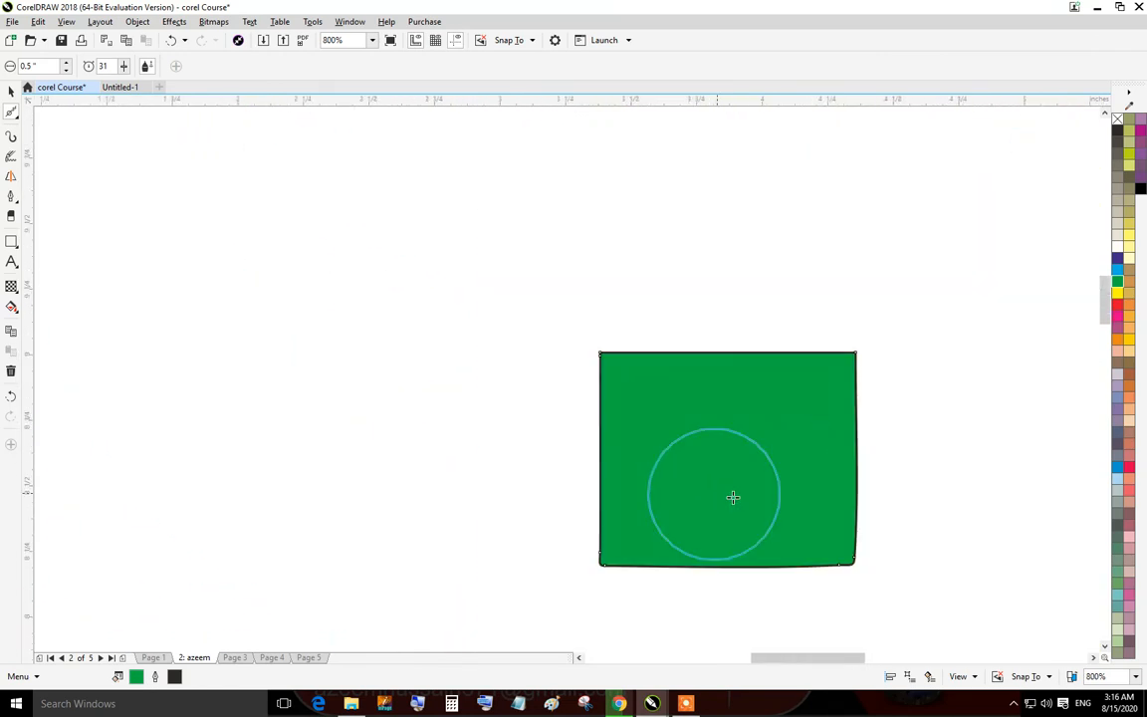
scroll(784, 538, up, 4)
mouse_move(822, 484)
mouse_down()
mouse_move(715, 540)
mouse_move(687, 448)
mouse_up()
mouse_move(688, 438)
mouse_down()
mouse_move(727, 526)
mouse_move(687, 483)
mouse_move(546, 479)
mouse_move(423, 495)
mouse_move(321, 546)
mouse_up()
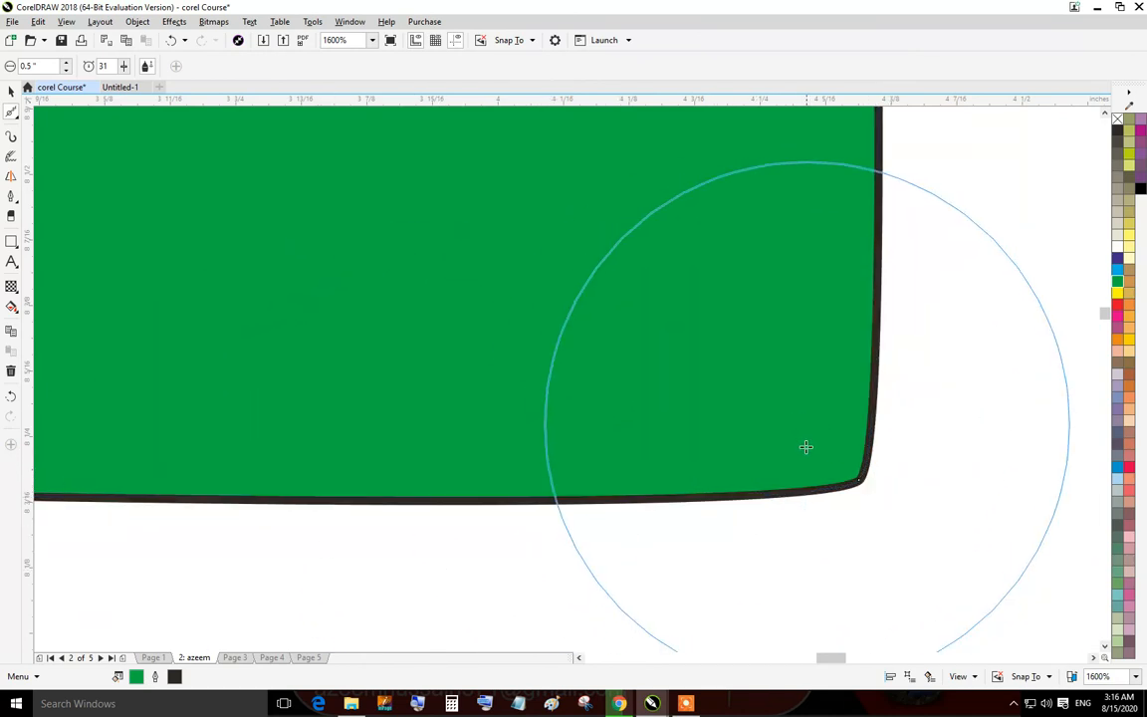
scroll(607, 329, down, 2)
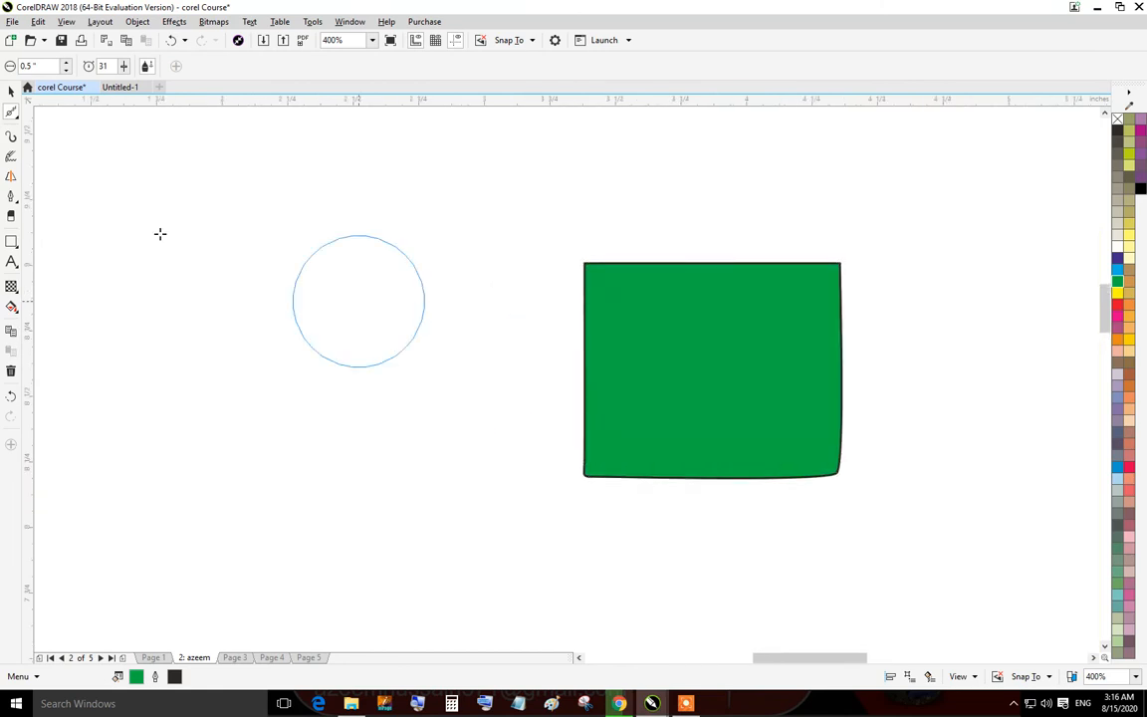
Use the Smear tool to pull the rectangle's edges outward into several spiky lobes.
click(18, 117)
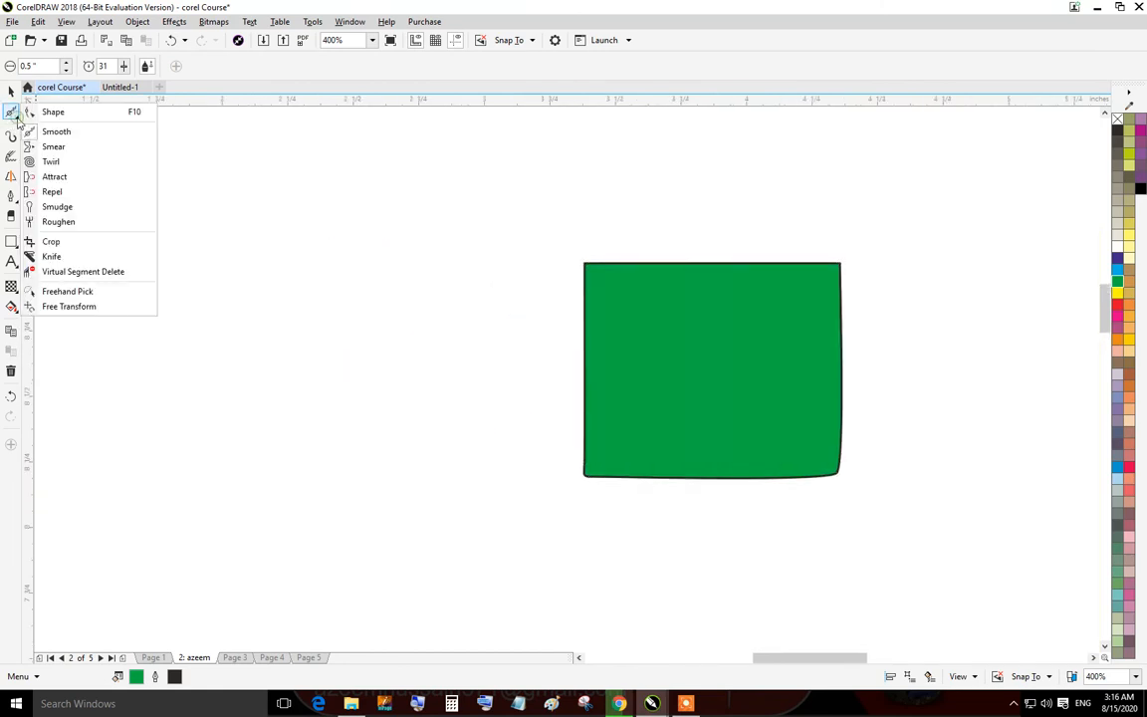
click(69, 149)
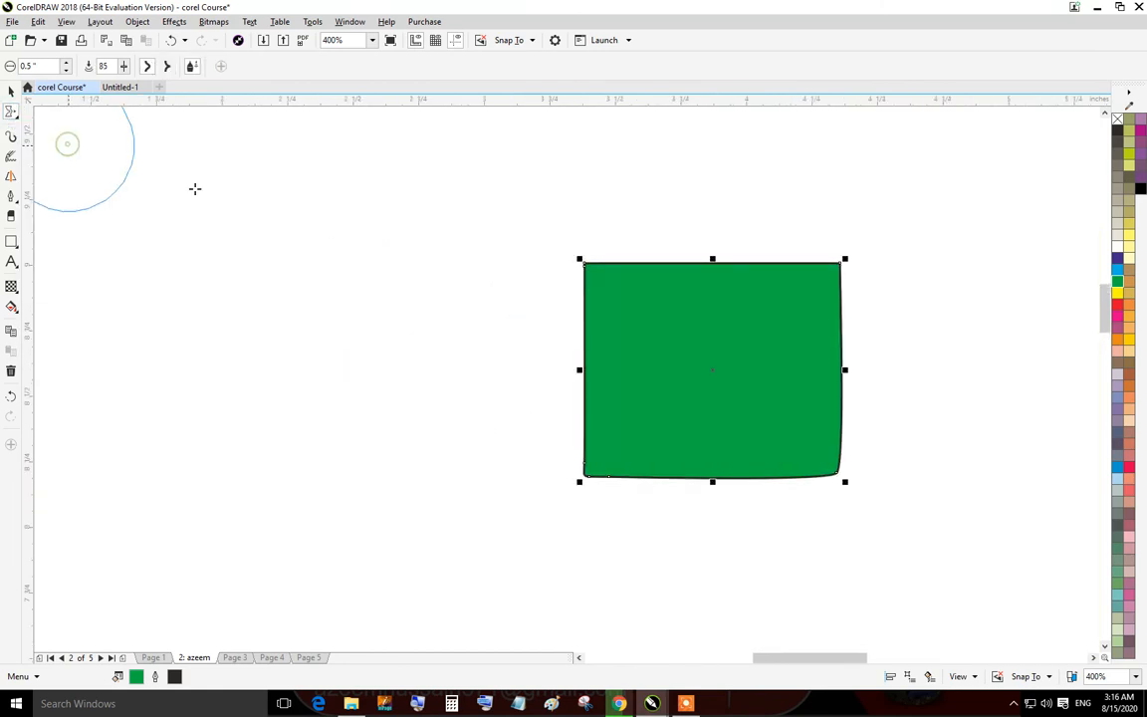
drag(646, 308, 470, 237)
drag(604, 339, 351, 422)
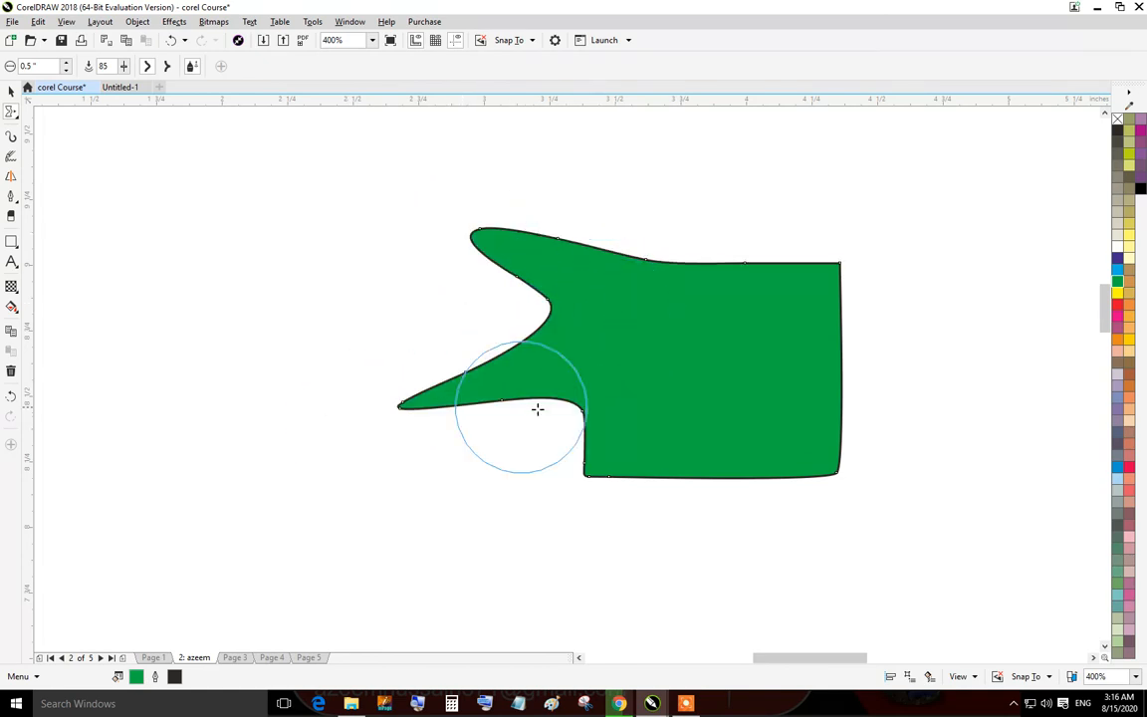
drag(571, 430, 449, 508)
drag(696, 471, 662, 547)
drag(742, 475, 802, 535)
drag(649, 275, 679, 166)
mouse_move(737, 252)
mouse_down()
mouse_move(789, 200)
mouse_move(854, 170)
mouse_up()
drag(849, 345, 972, 362)
drag(827, 441, 911, 511)
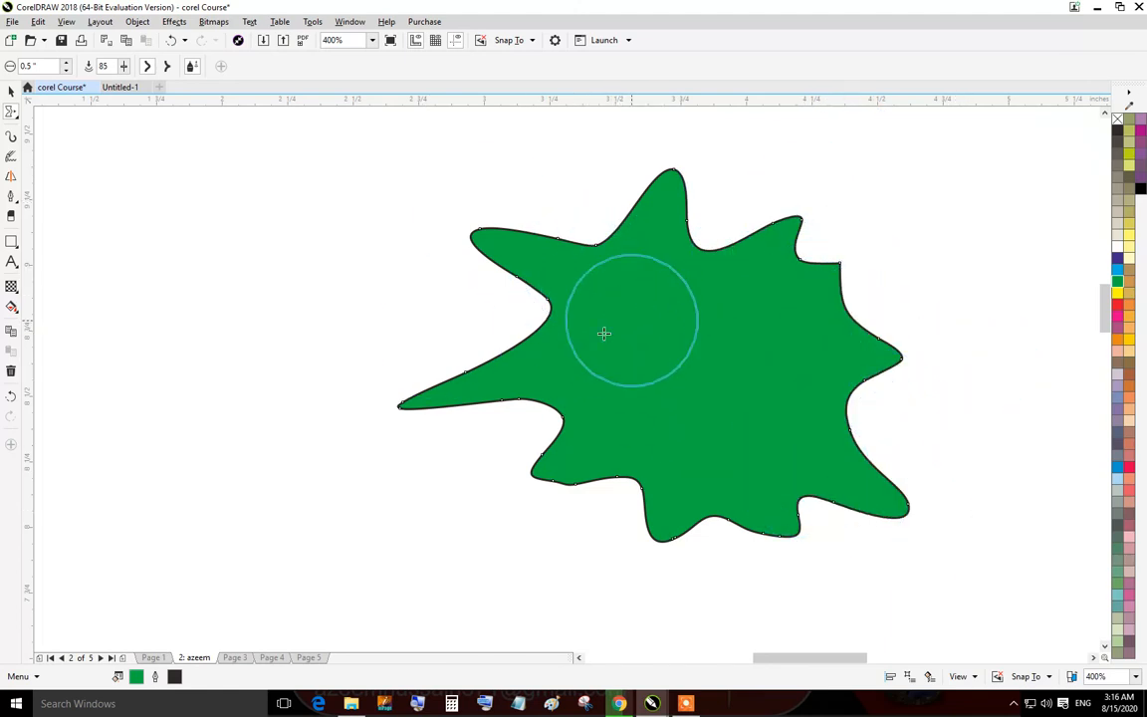
Move the smeared shape up and to the left on the page.
drag(774, 401, 792, 477)
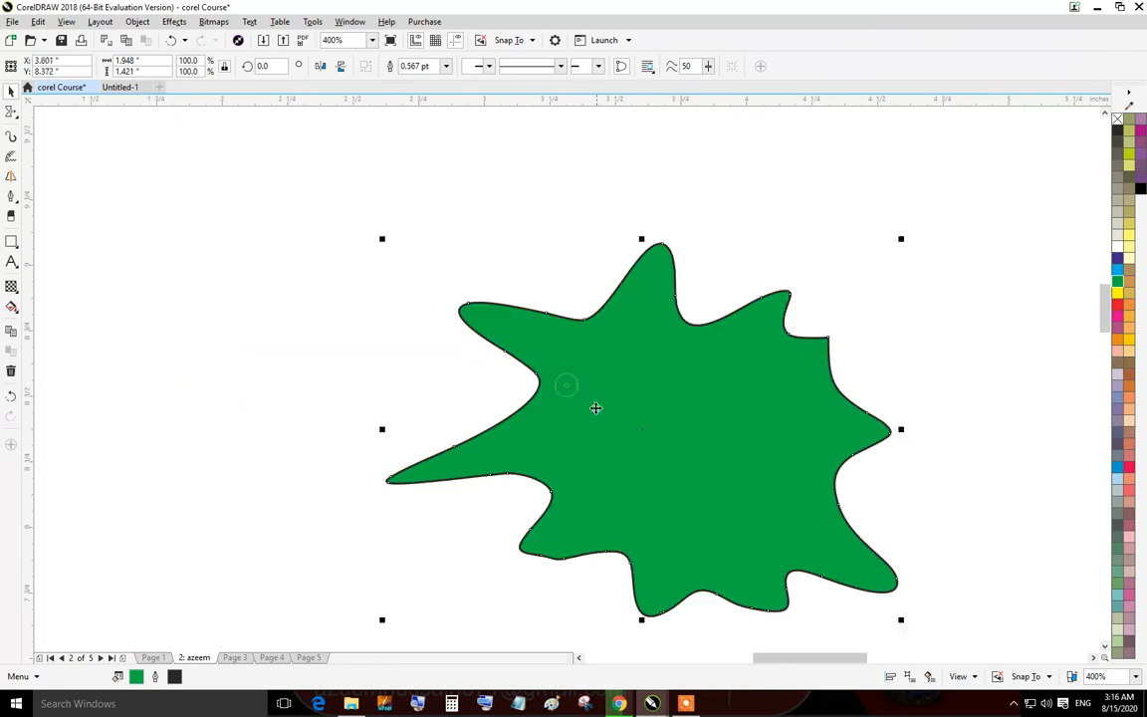
drag(599, 410, 679, 299)
drag(771, 301, 702, 376)
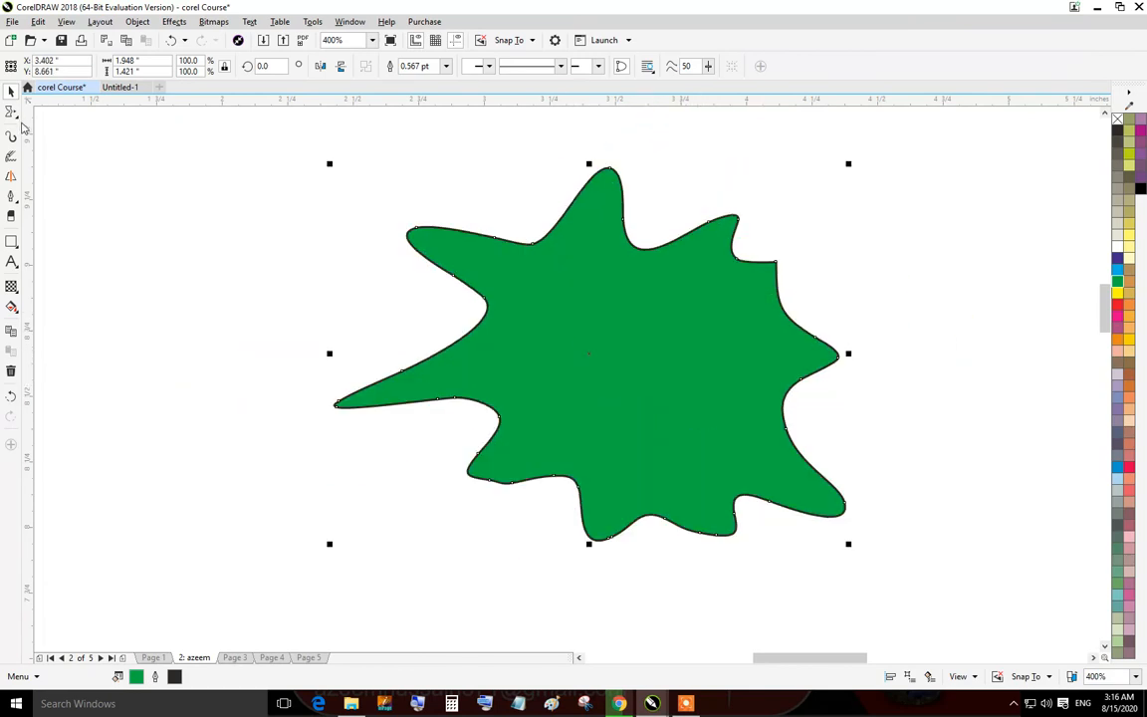
Switch to the Twirl tool and twirl the shape's top-right spike.
click(17, 119)
click(50, 147)
click(17, 119)
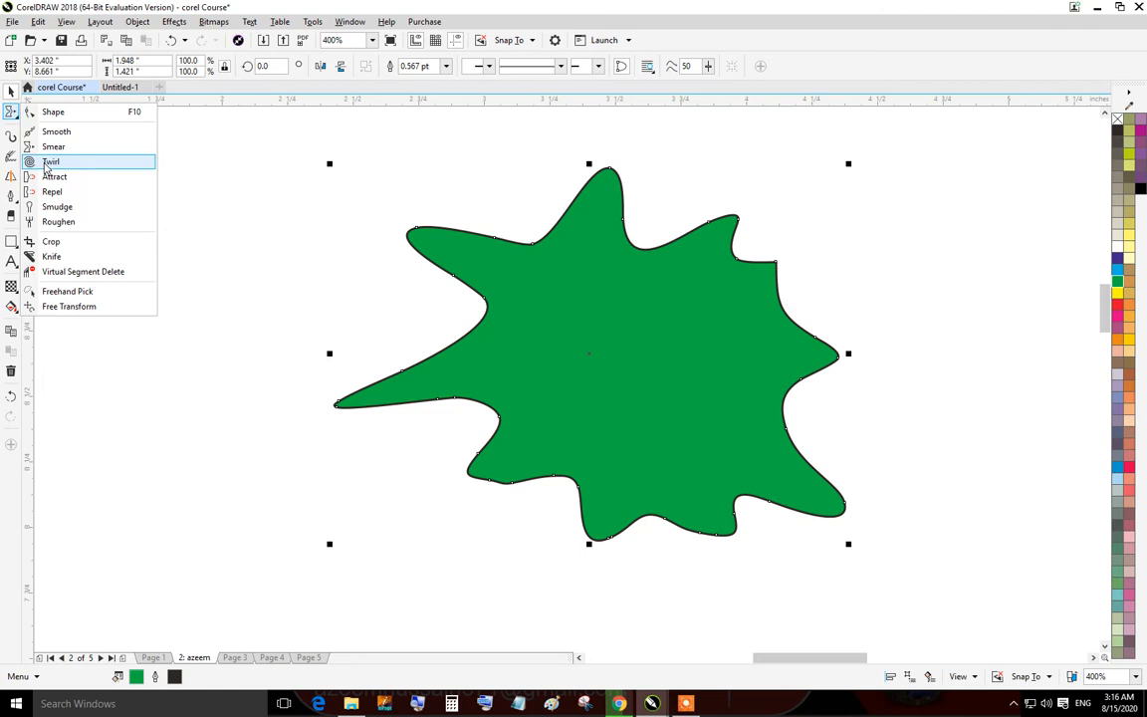
click(45, 166)
mouse_move(530, 324)
mouse_down()
mouse_move(396, 437)
mouse_move(250, 523)
mouse_move(529, 369)
mouse_up()
drag(761, 254, 766, 235)
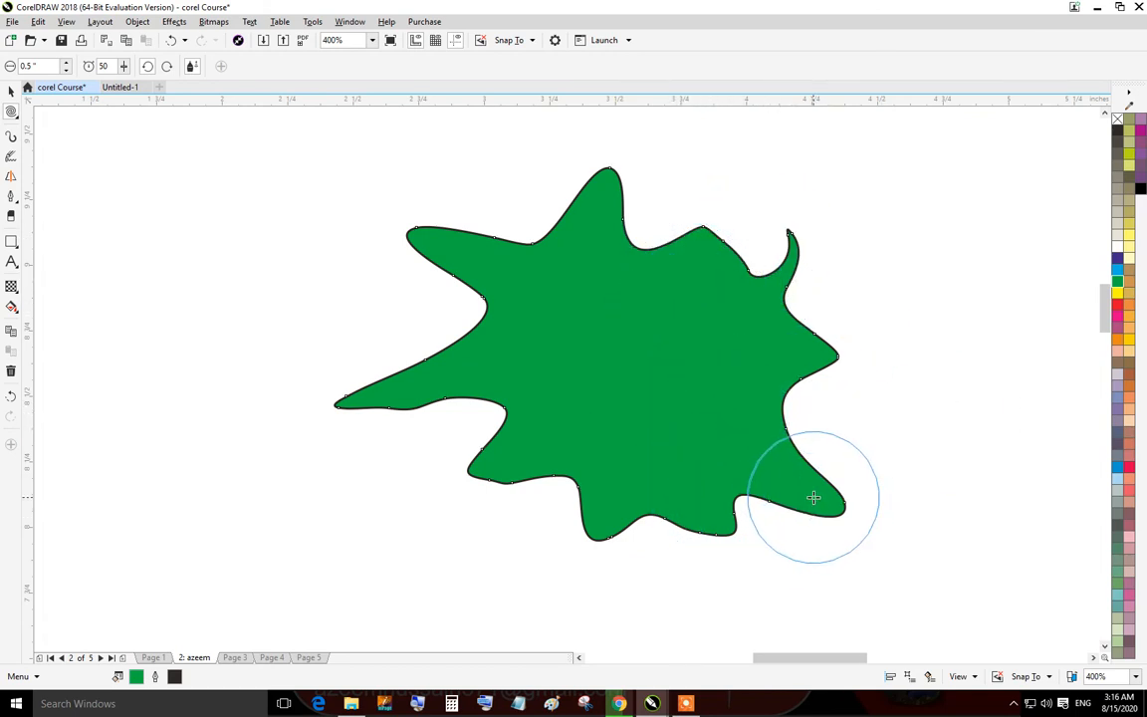
Twirl the remaining spikes and edges around the shape into spirals.
drag(814, 498, 814, 498)
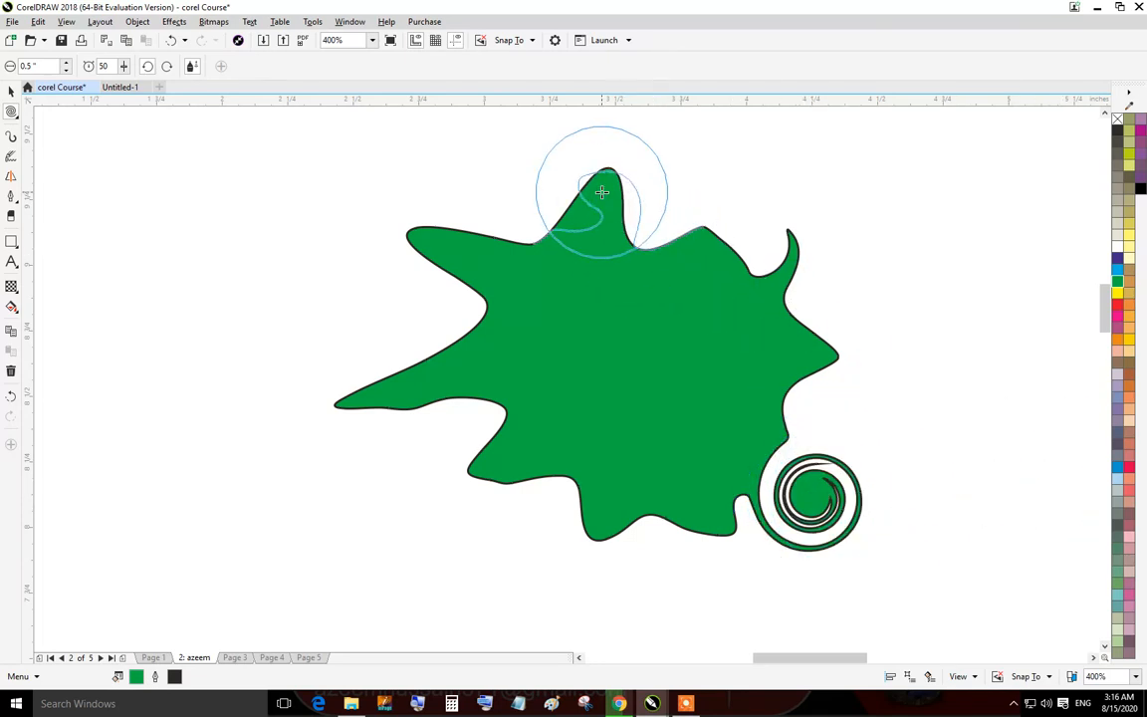
drag(602, 193, 602, 191)
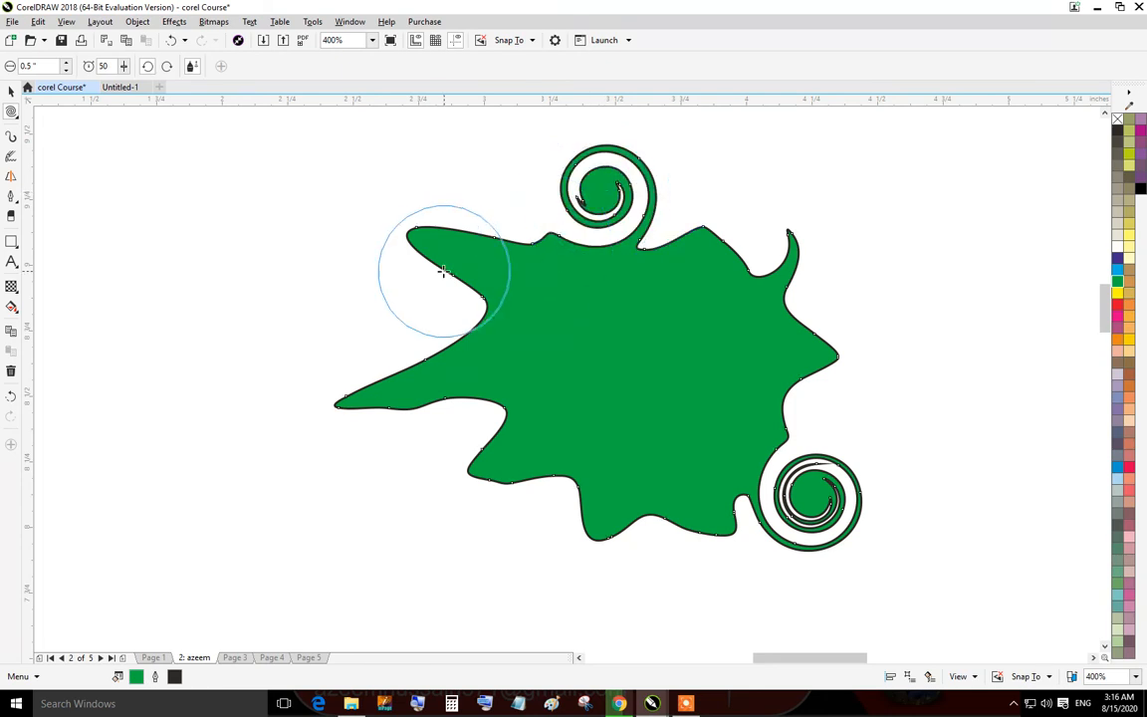
drag(443, 271, 445, 255)
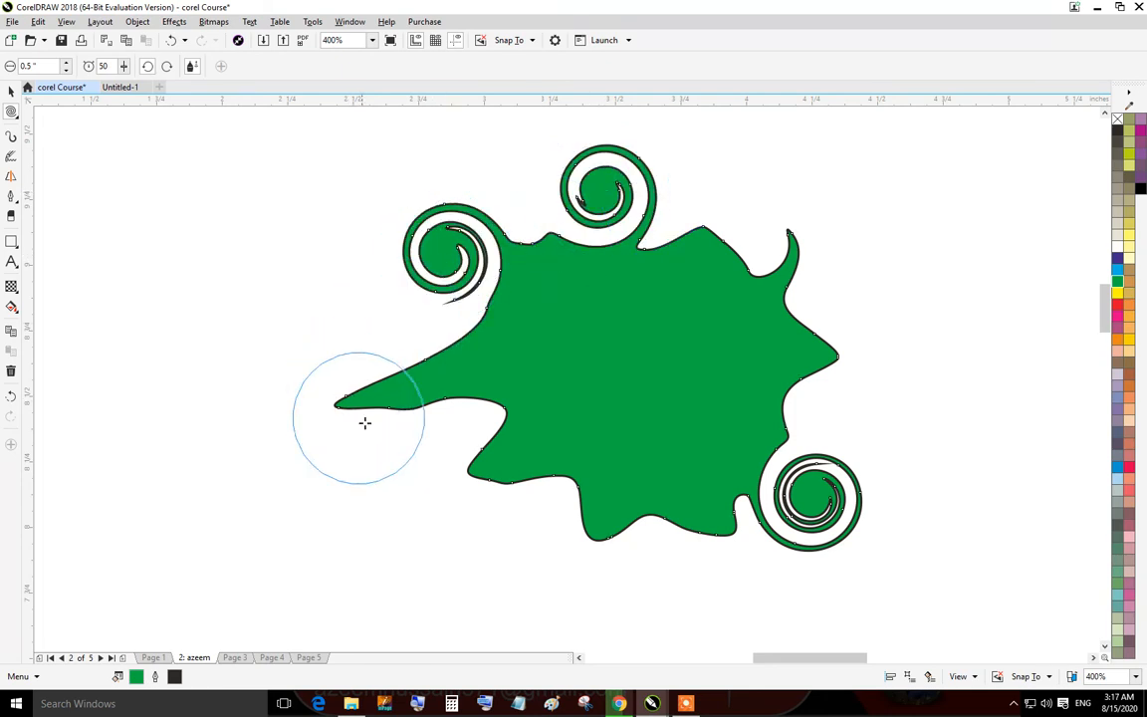
drag(381, 395, 380, 396)
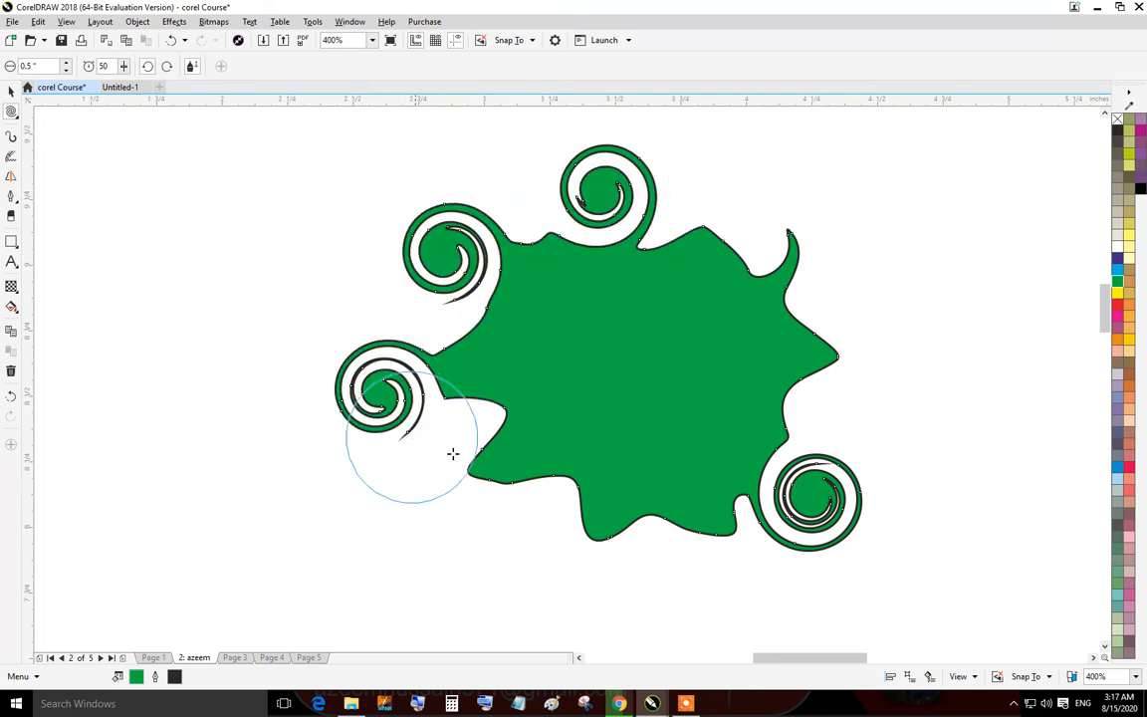
drag(497, 452, 497, 452)
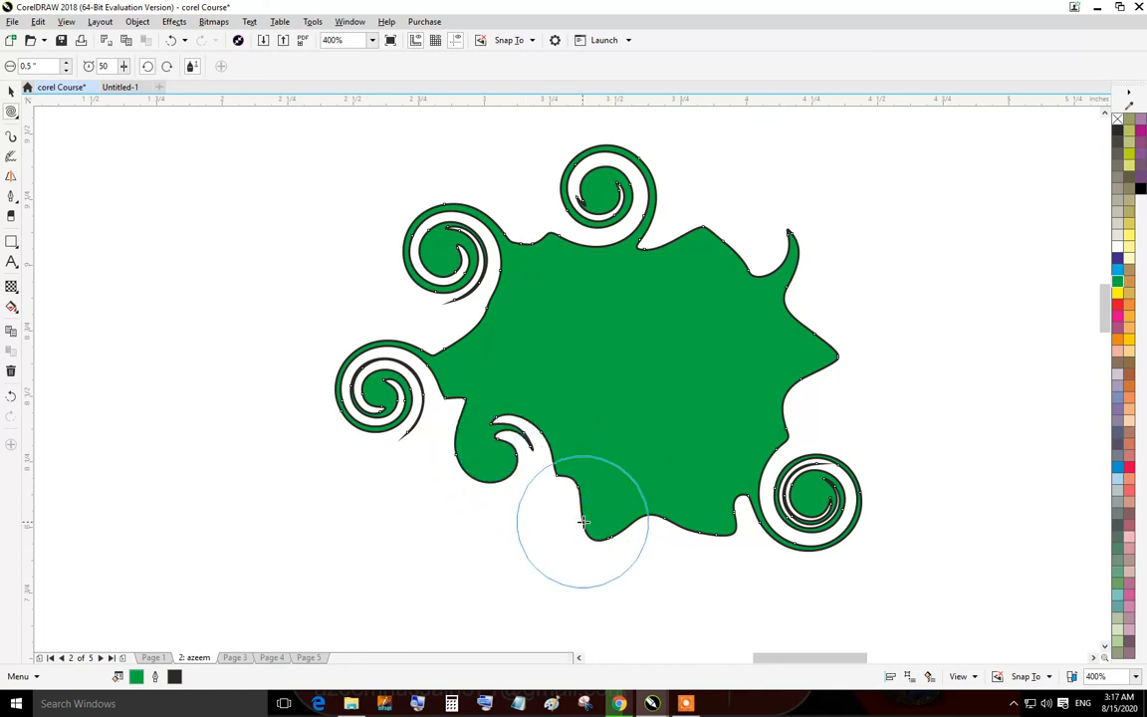
drag(590, 519, 591, 519)
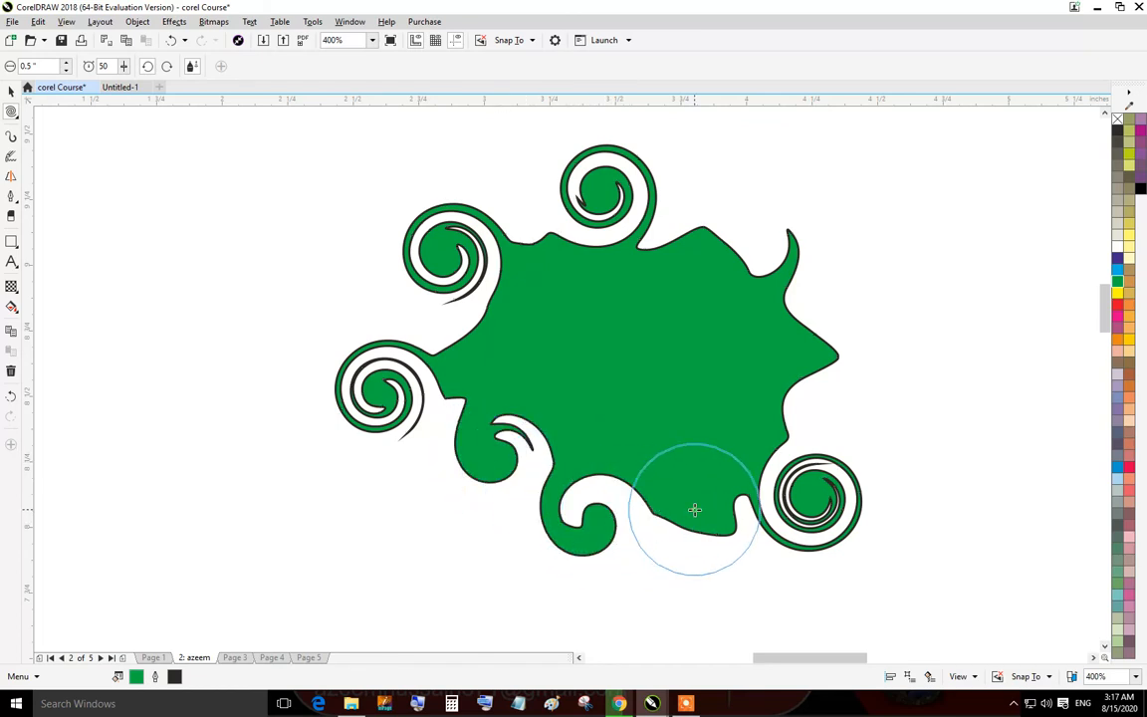
drag(694, 510, 694, 510)
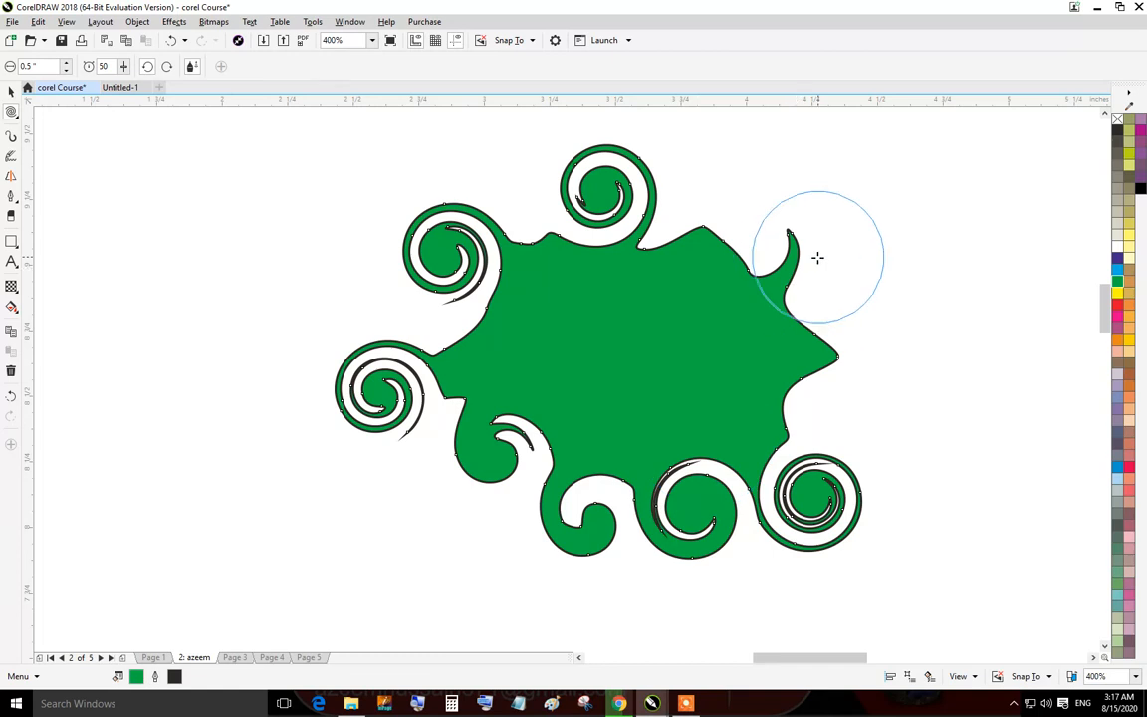
drag(780, 276, 780, 277)
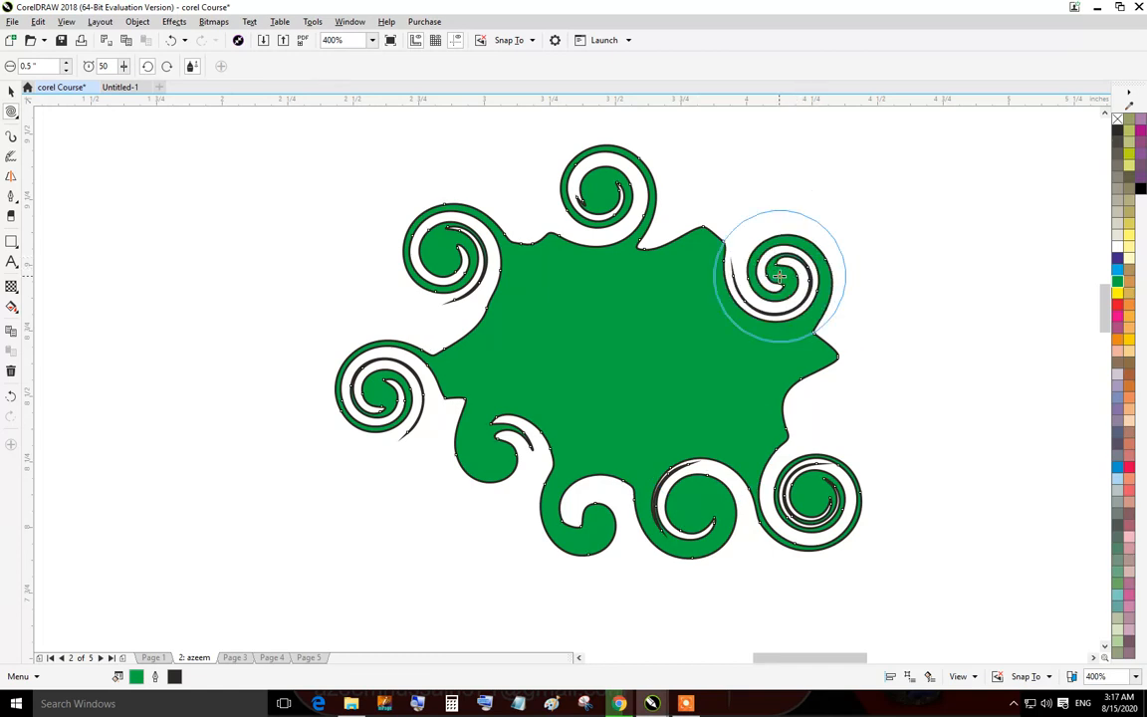
click(620, 363)
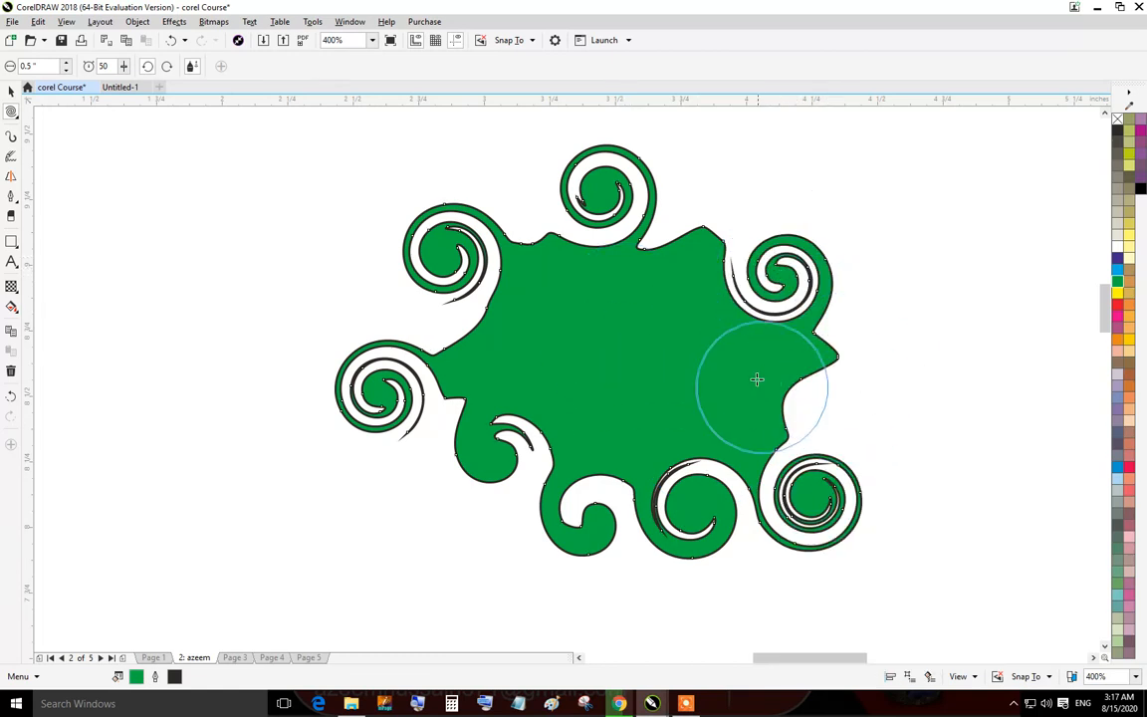
Switch to the Attract tool and pull the left spiral and the lower-left curl inward into pointed shapes.
right_click(808, 359)
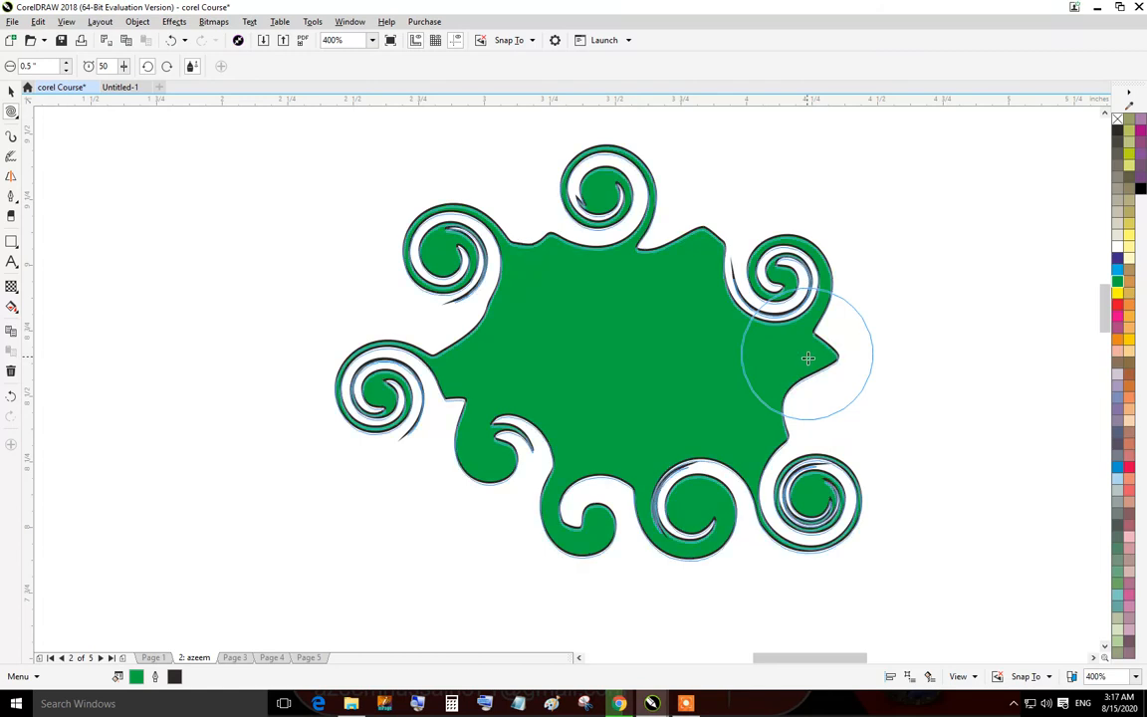
click(747, 364)
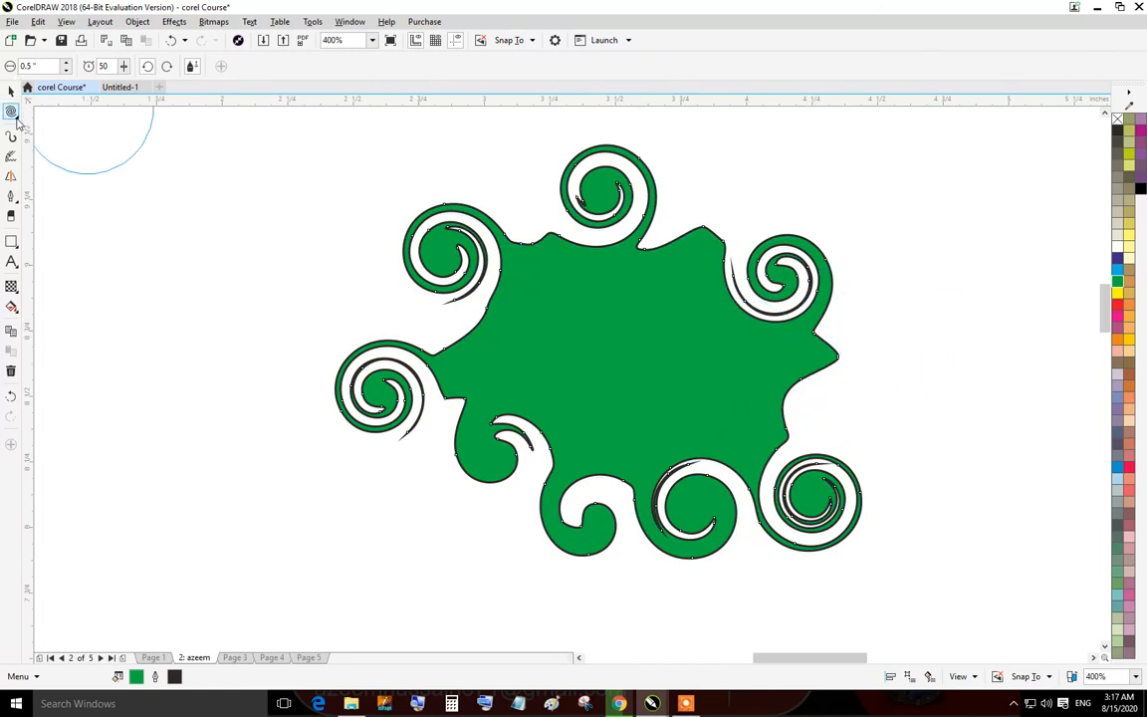
click(16, 118)
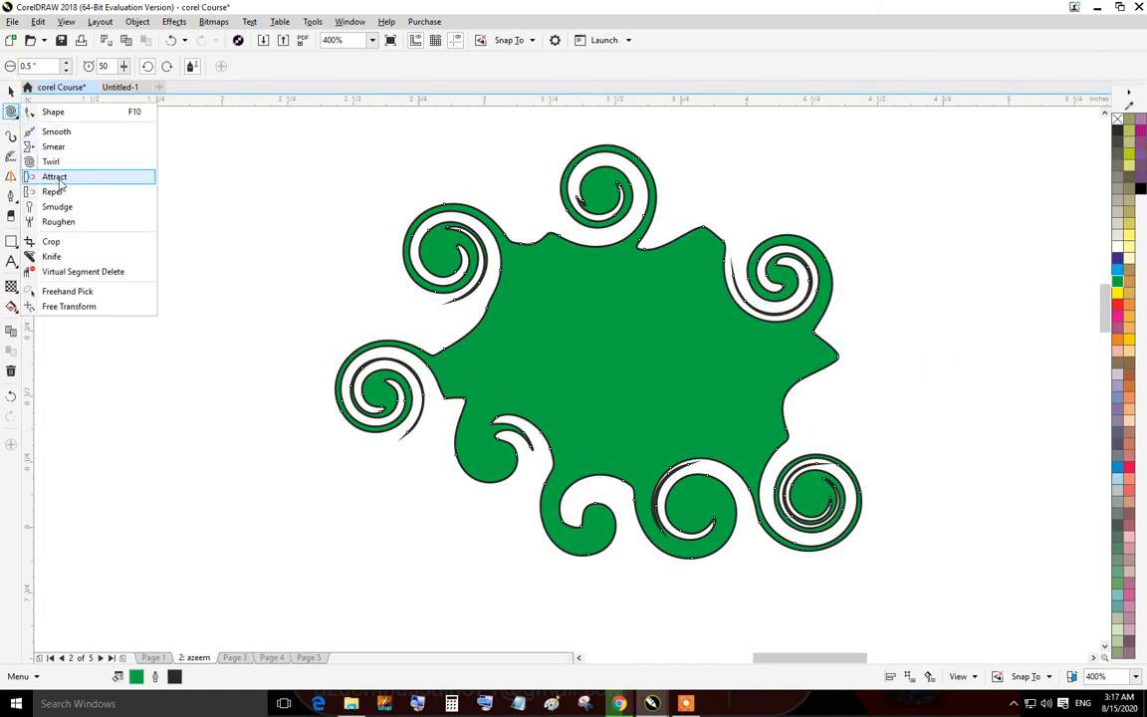
click(56, 177)
mouse_move(346, 385)
mouse_down()
mouse_move(398, 398)
mouse_move(463, 362)
mouse_move(453, 368)
mouse_move(491, 394)
mouse_move(361, 384)
mouse_move(453, 408)
mouse_move(488, 453)
mouse_move(448, 444)
mouse_up()
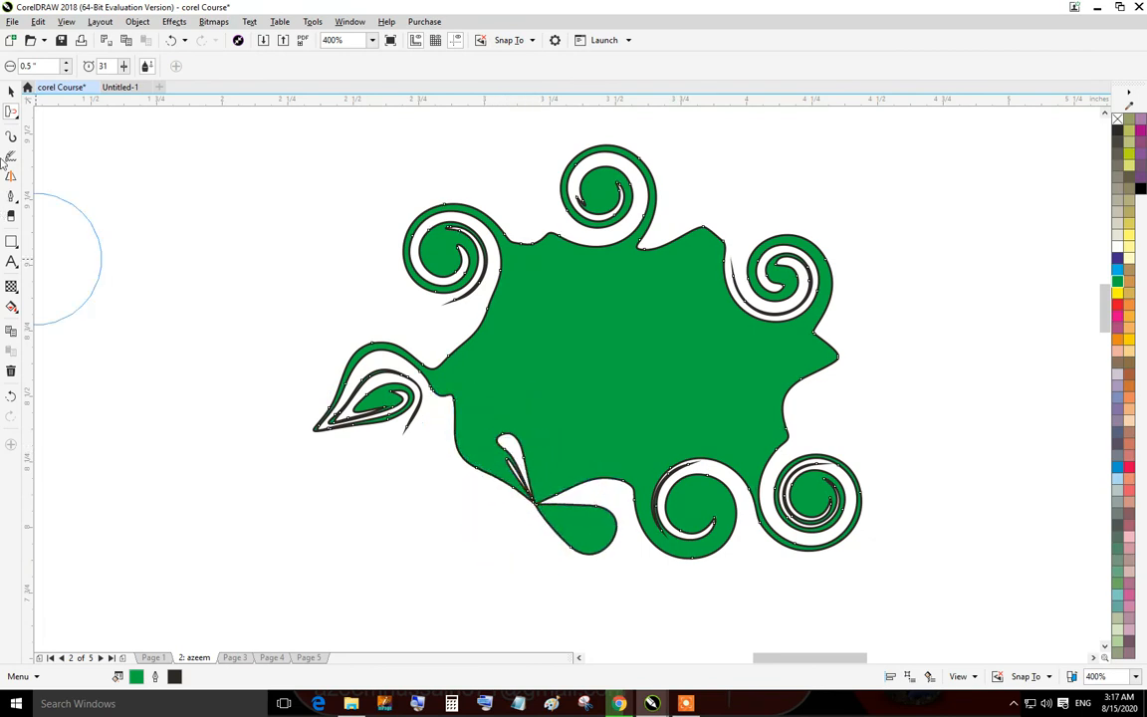
Switch to the Repel tool and push the upper-left, top and right spirals out into rounded bulges.
click(18, 118)
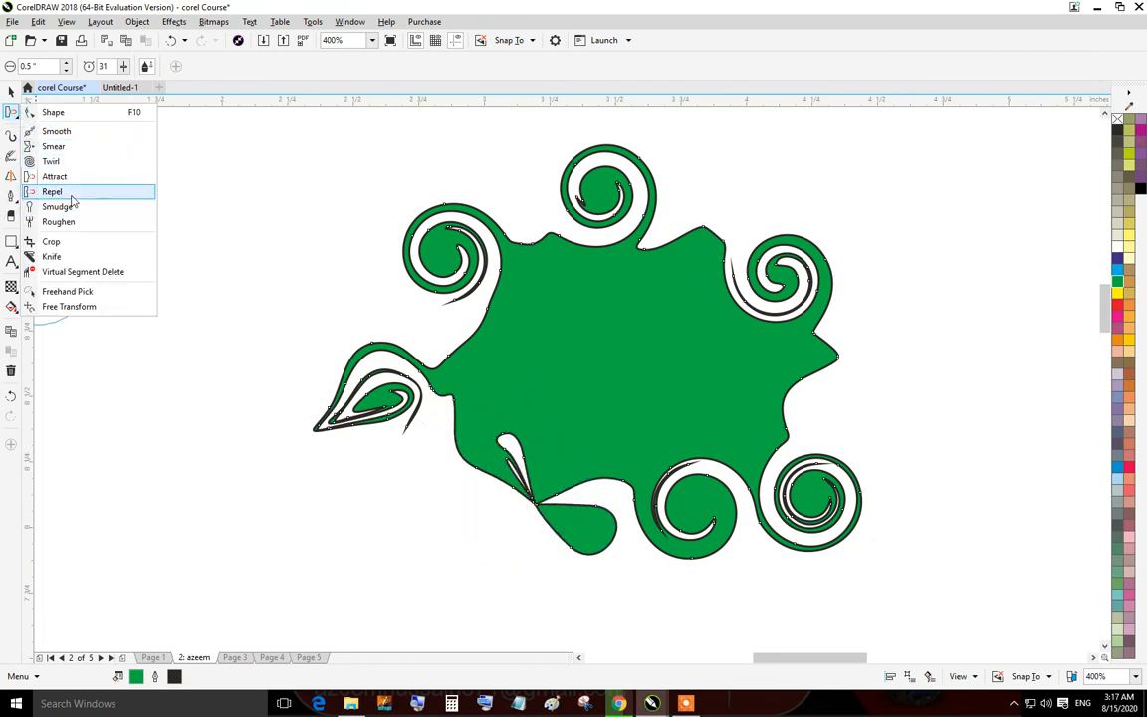
click(70, 192)
drag(448, 261, 461, 248)
drag(612, 179, 606, 174)
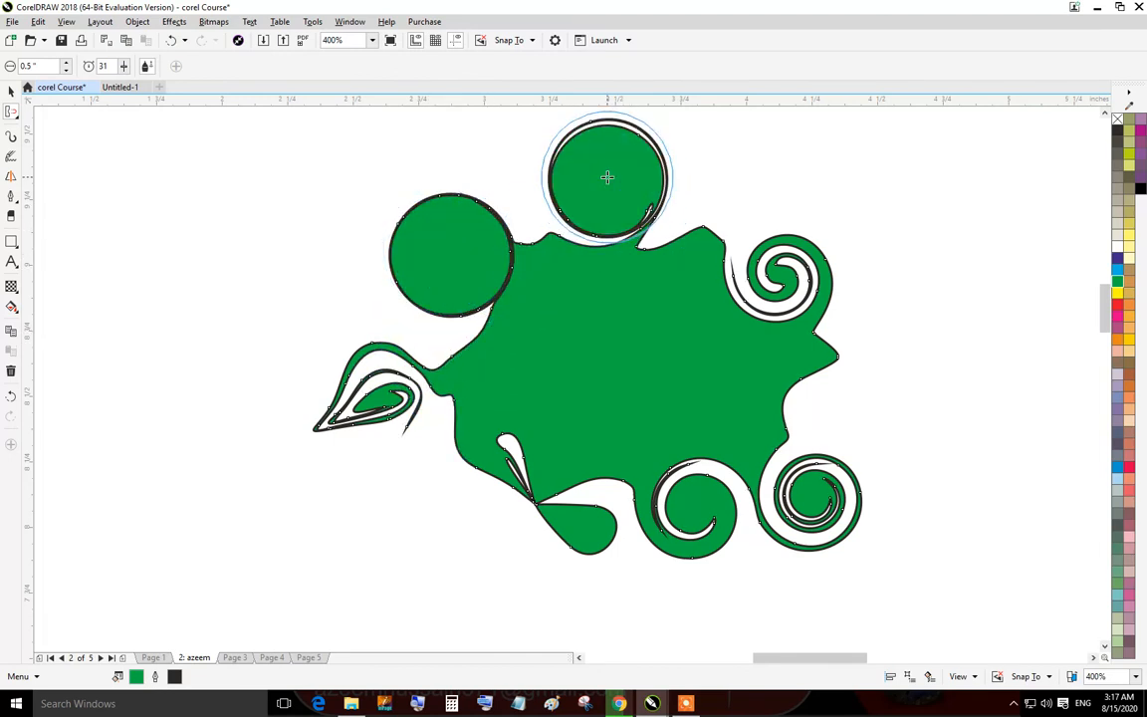
drag(785, 306, 777, 281)
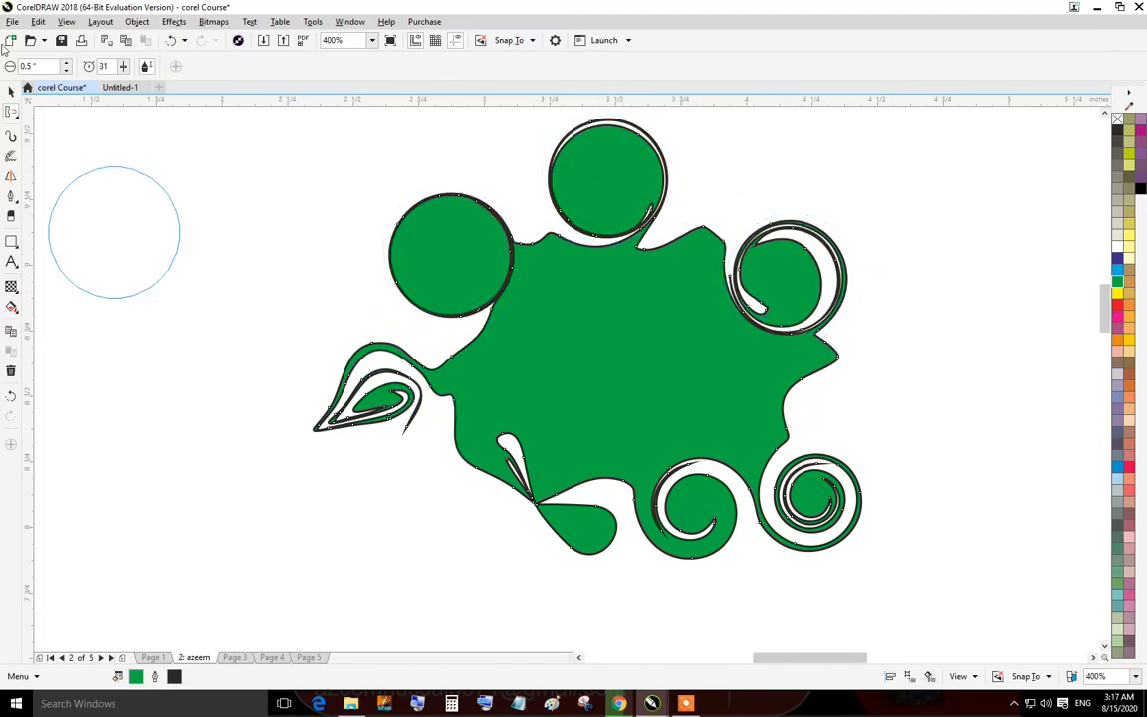
Switch to the Smudge tool and smudge three long streaks out from the shape's right side.
click(17, 119)
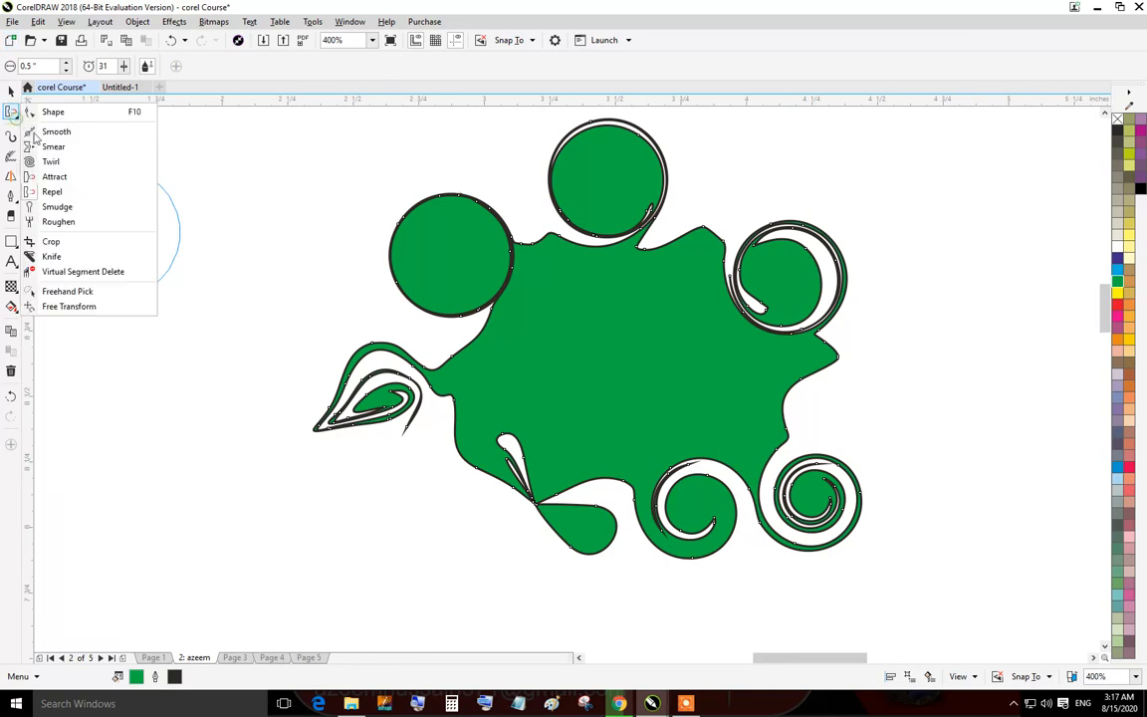
click(71, 208)
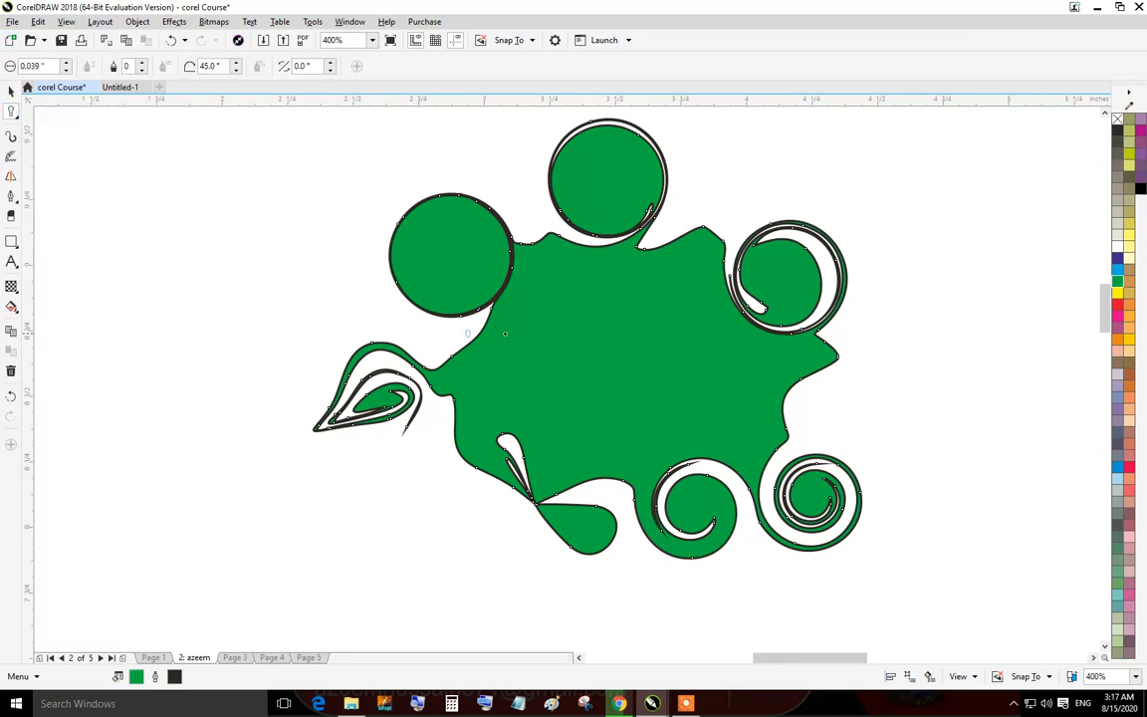
drag(753, 365, 968, 394)
drag(755, 391, 989, 445)
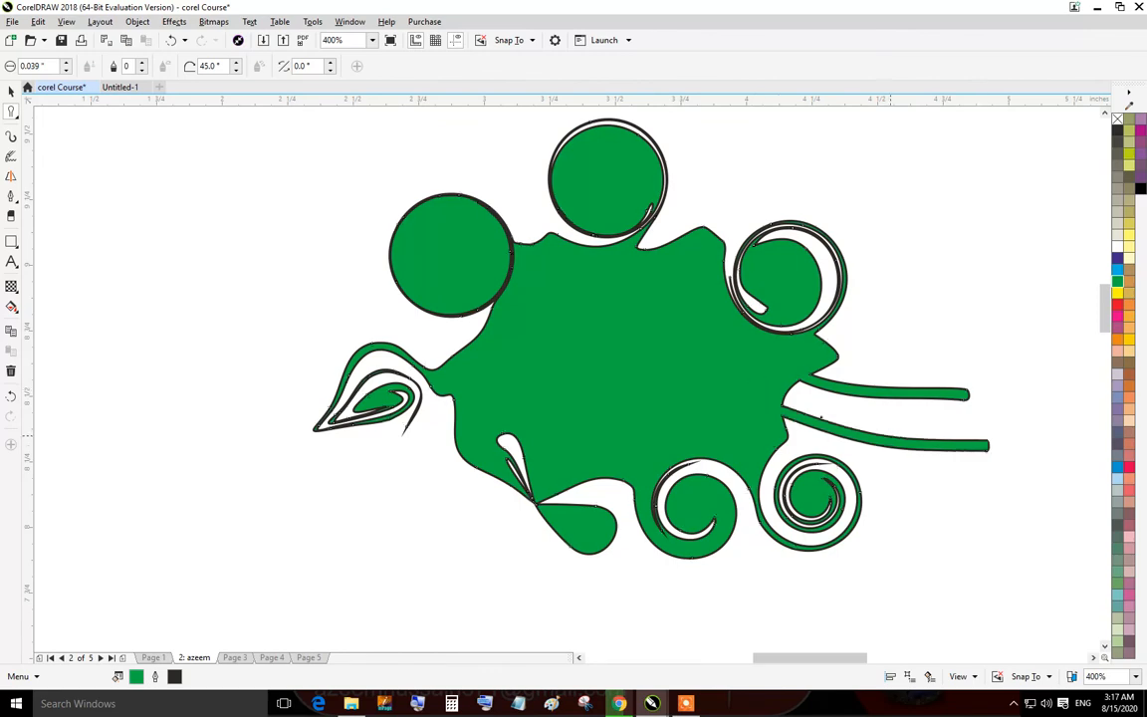
drag(787, 389, 932, 418)
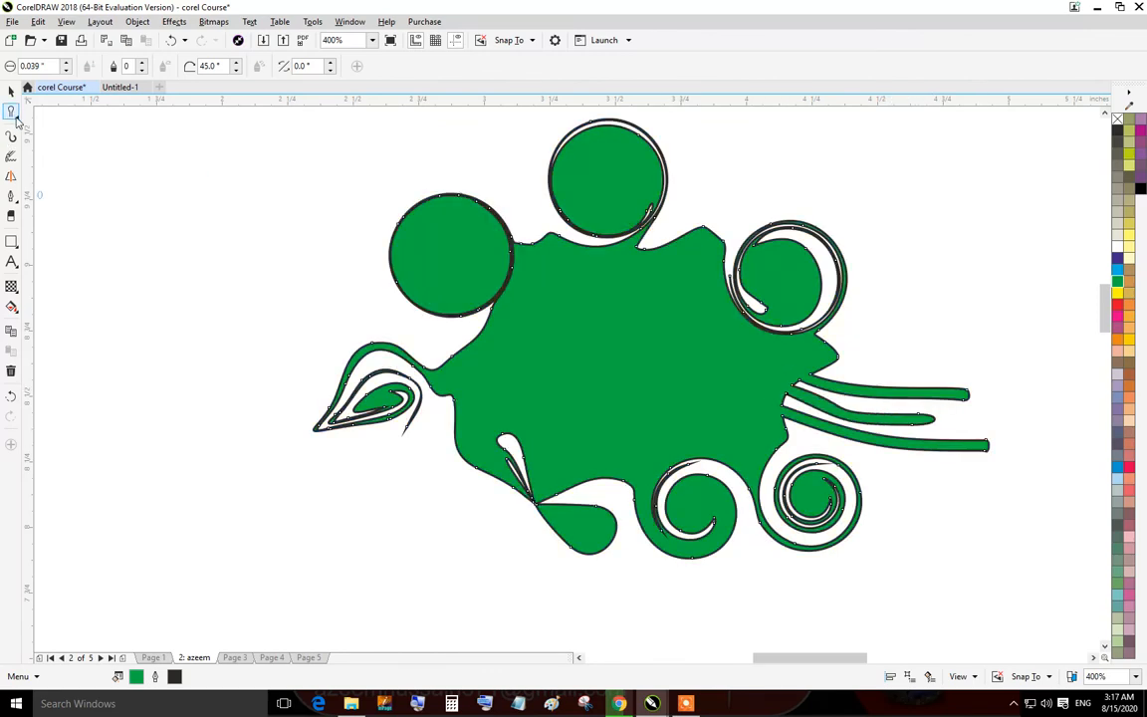
Smudge several more streaks outward from the shape's left side.
click(15, 119)
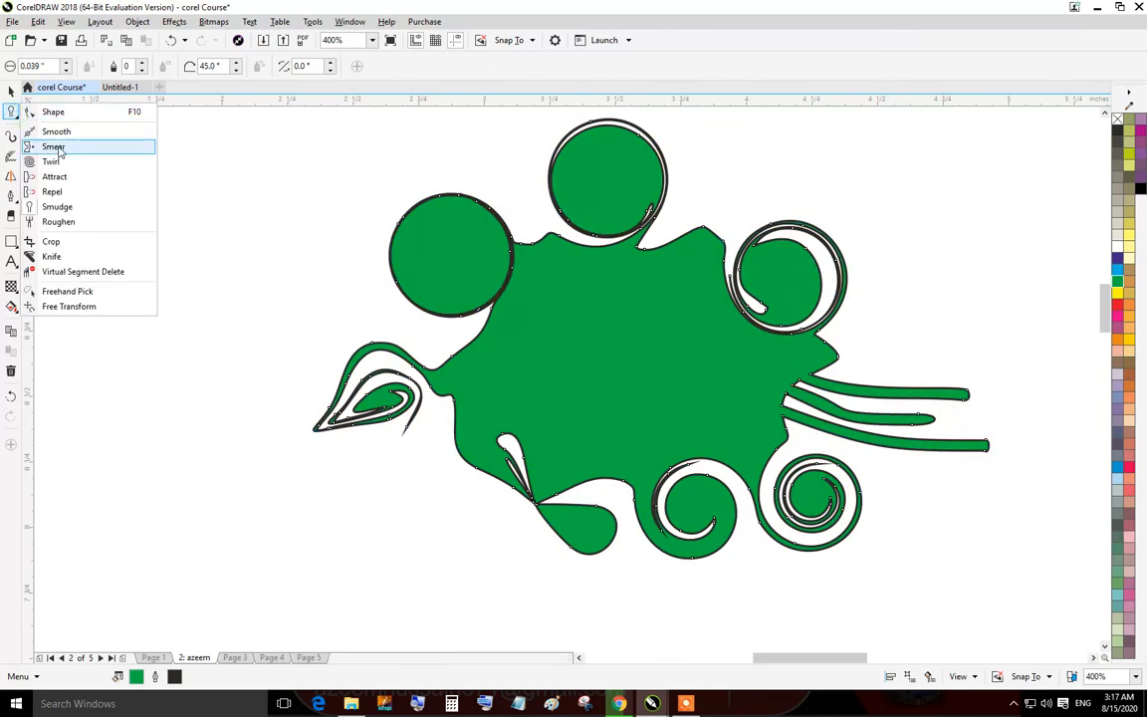
click(482, 349)
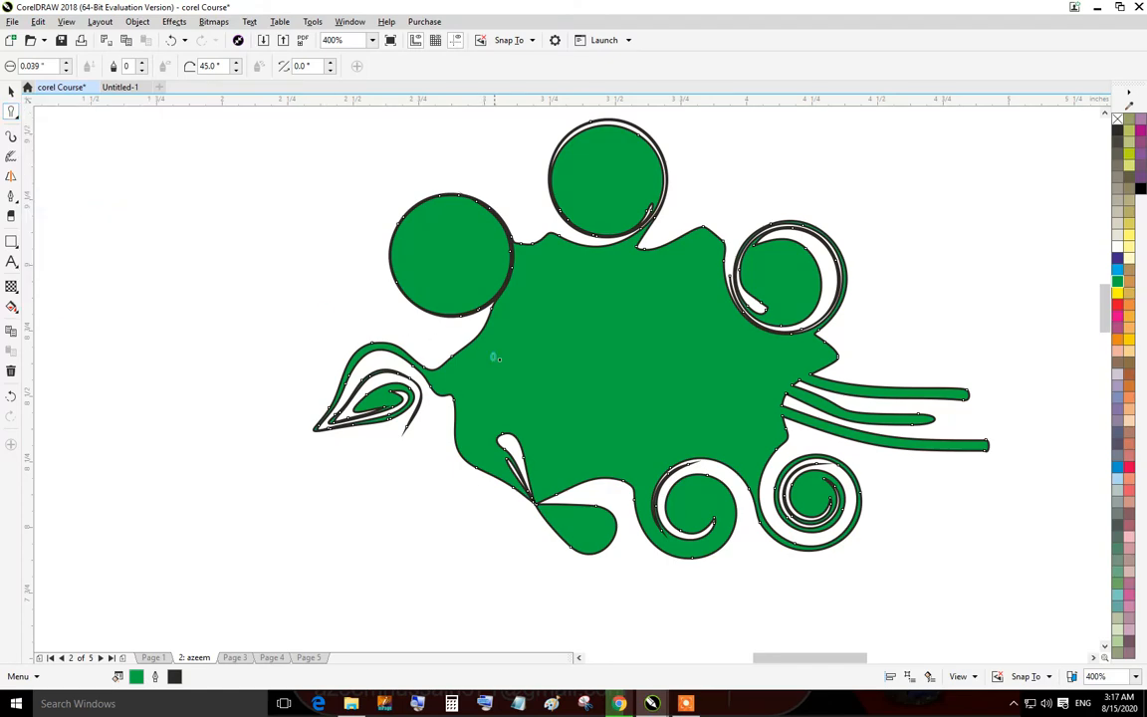
drag(504, 417, 419, 485)
drag(495, 405, 387, 469)
drag(464, 394, 422, 403)
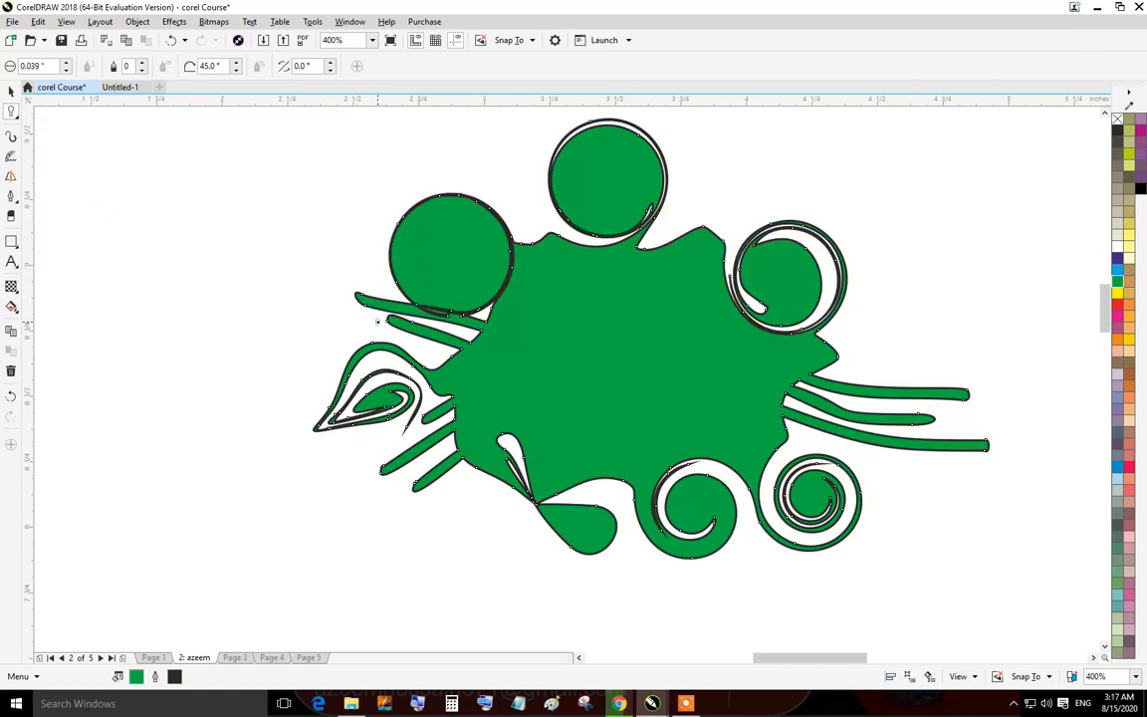
Switch to the Roughen tool and roughen the shape's top edge below the top bulge.
click(17, 117)
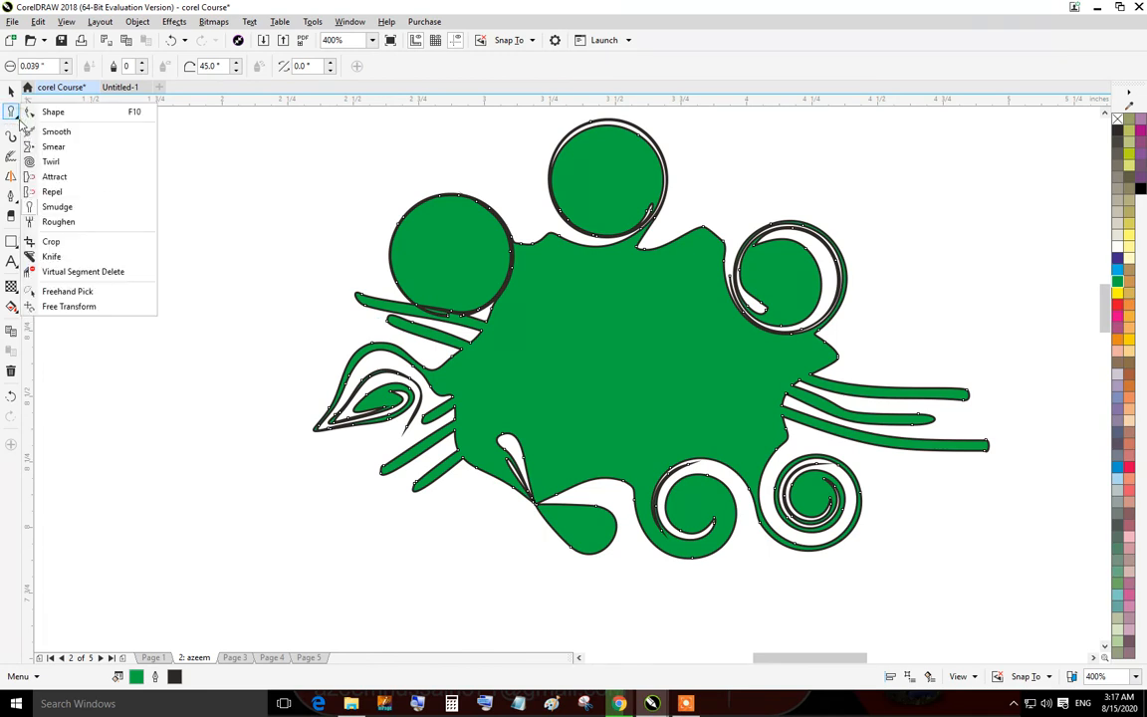
click(60, 221)
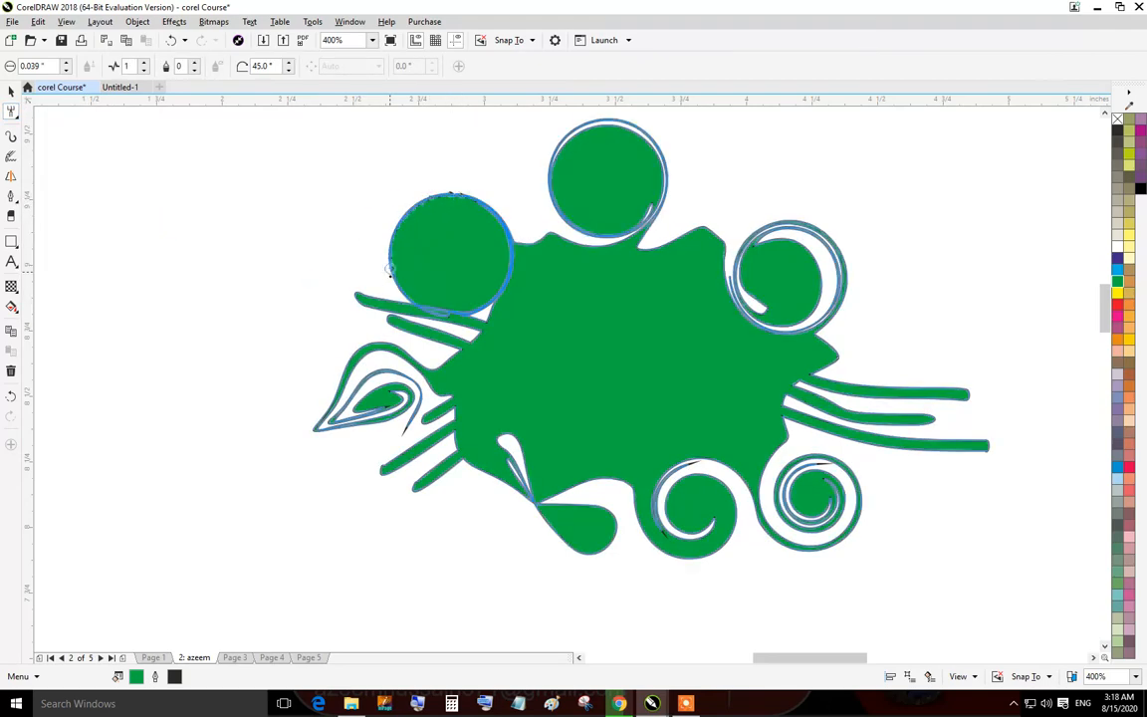
scroll(592, 257, up, 5)
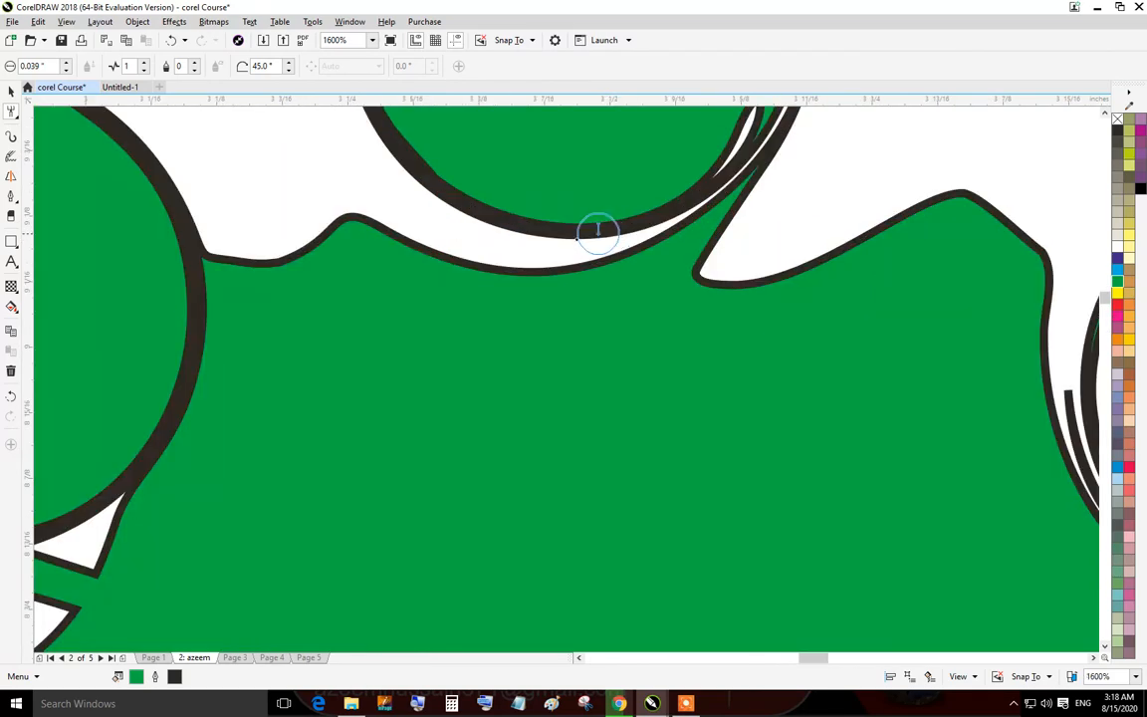
mouse_move(569, 315)
mouse_down()
mouse_move(883, 300)
mouse_move(986, 261)
mouse_up()
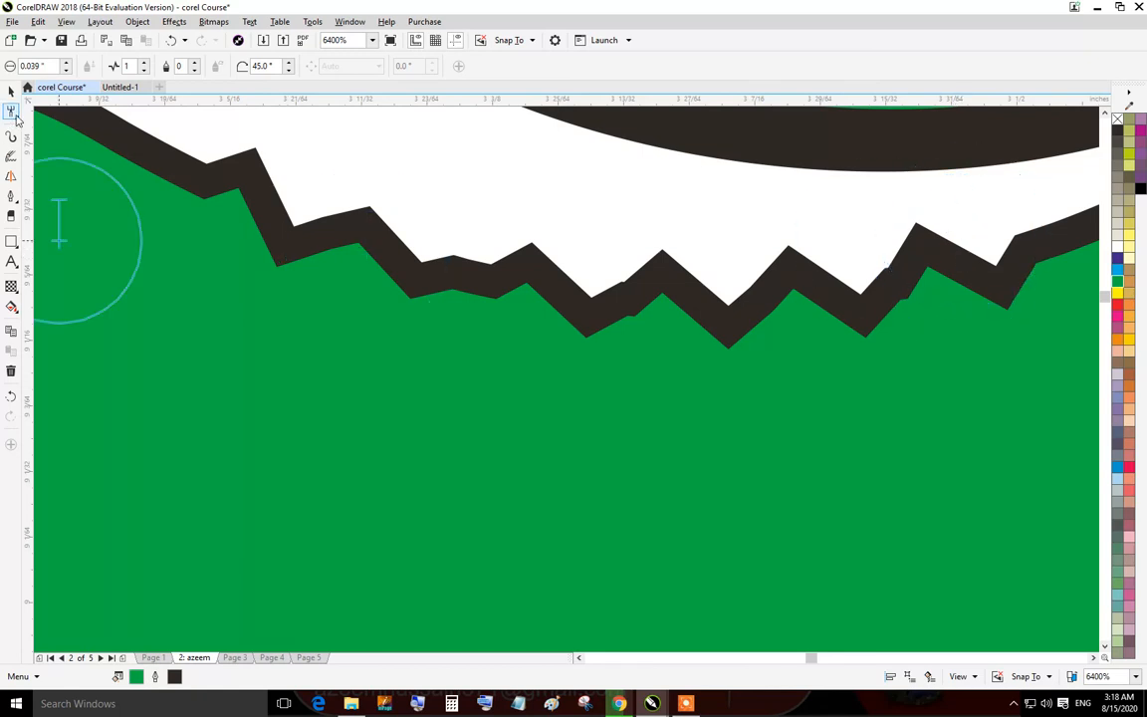
Crop the shape to a square area in its centre with the Crop tool.
click(14, 114)
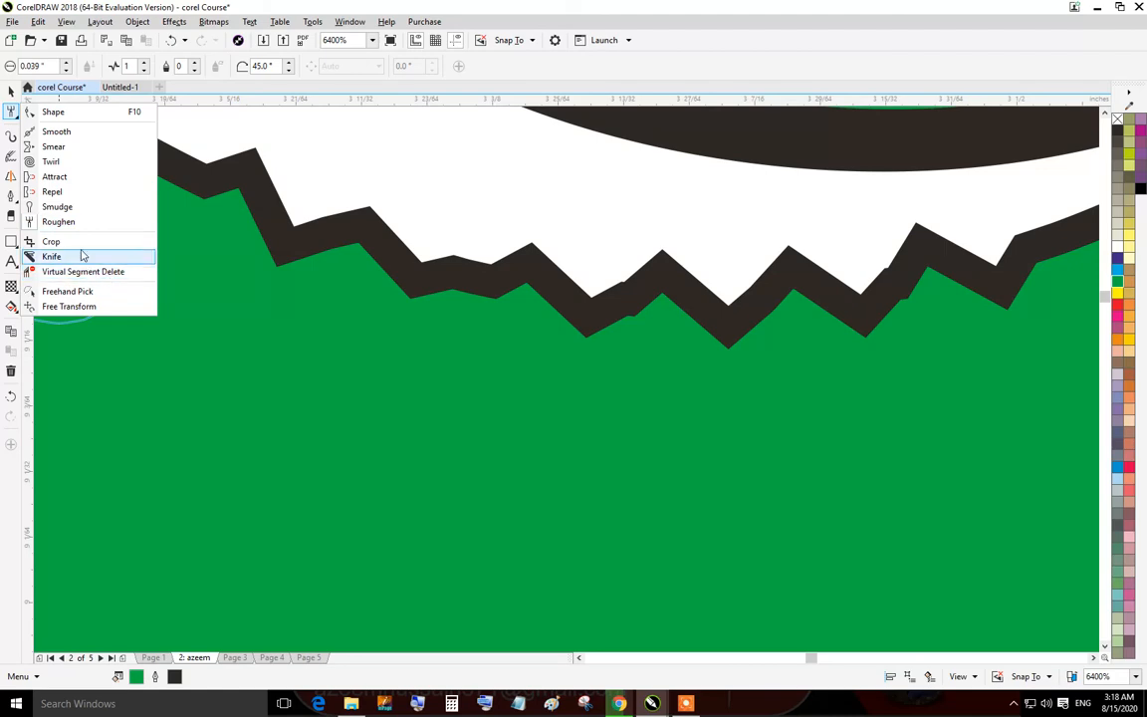
click(50, 241)
scroll(287, 319, down, 5)
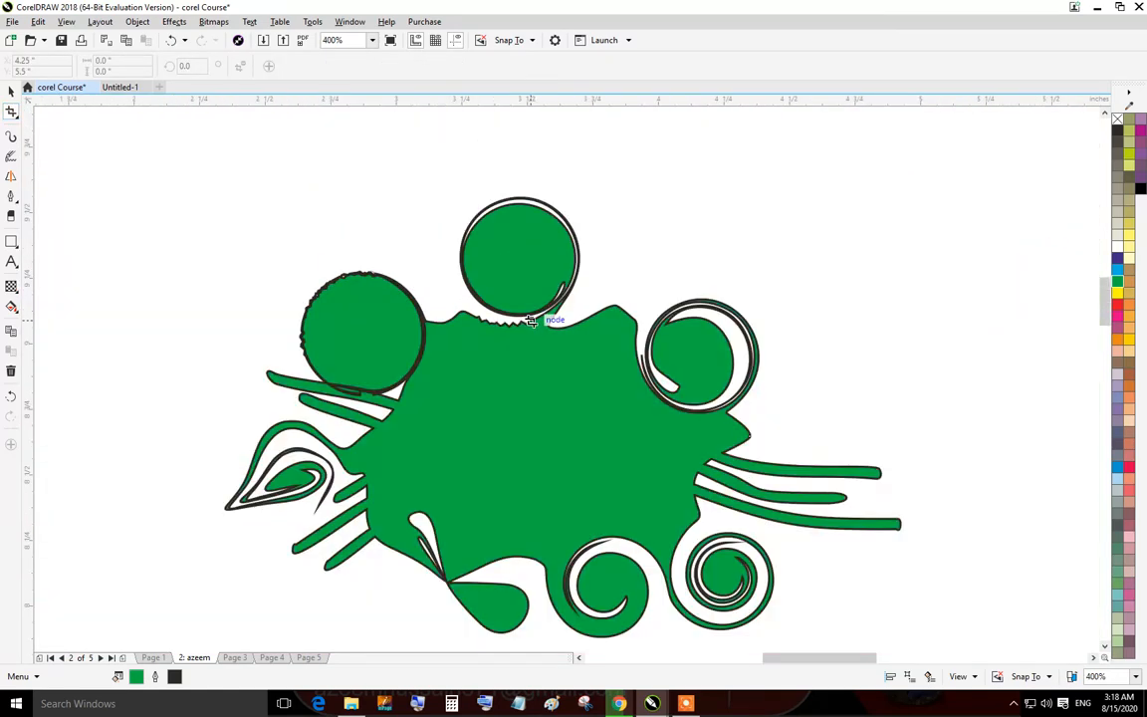
drag(431, 321, 667, 543)
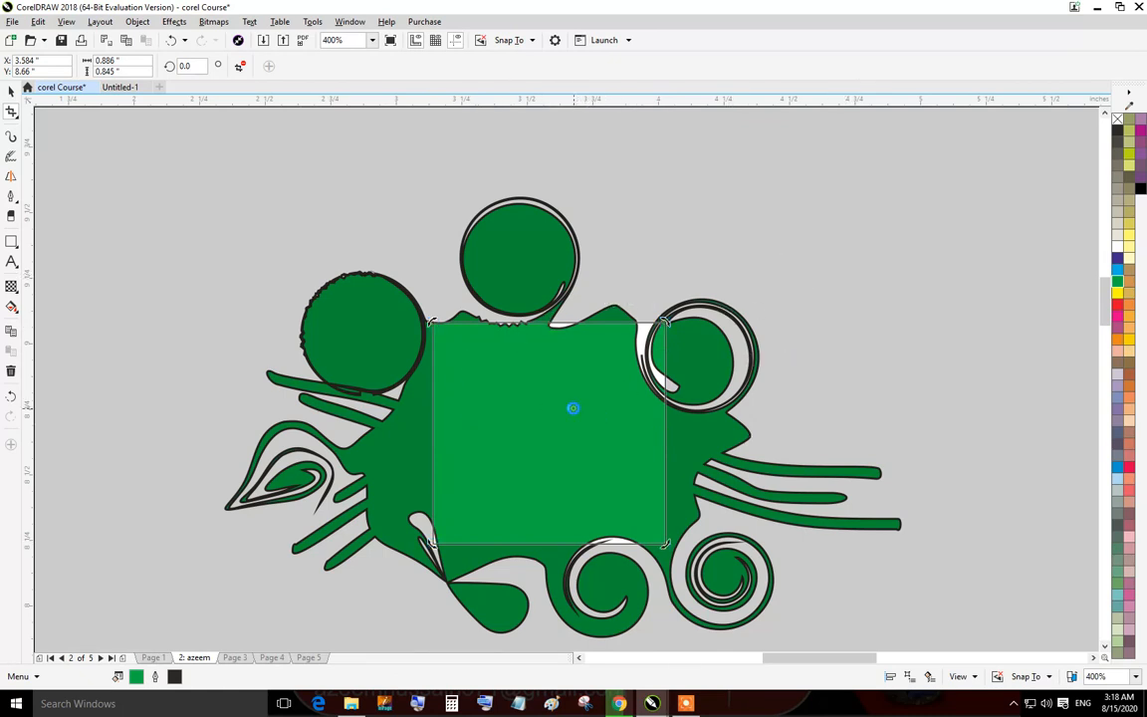
double_click(573, 408)
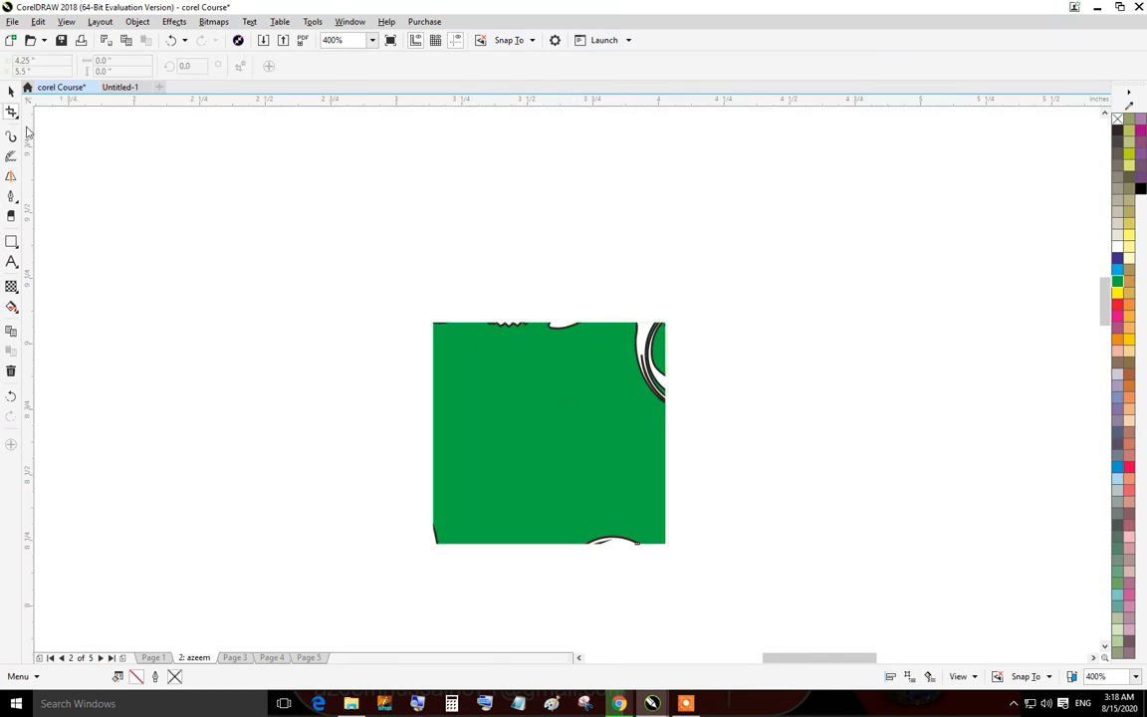
Slice the cropped square diagonally with the Knife tool, then deselect.
click(19, 117)
click(60, 256)
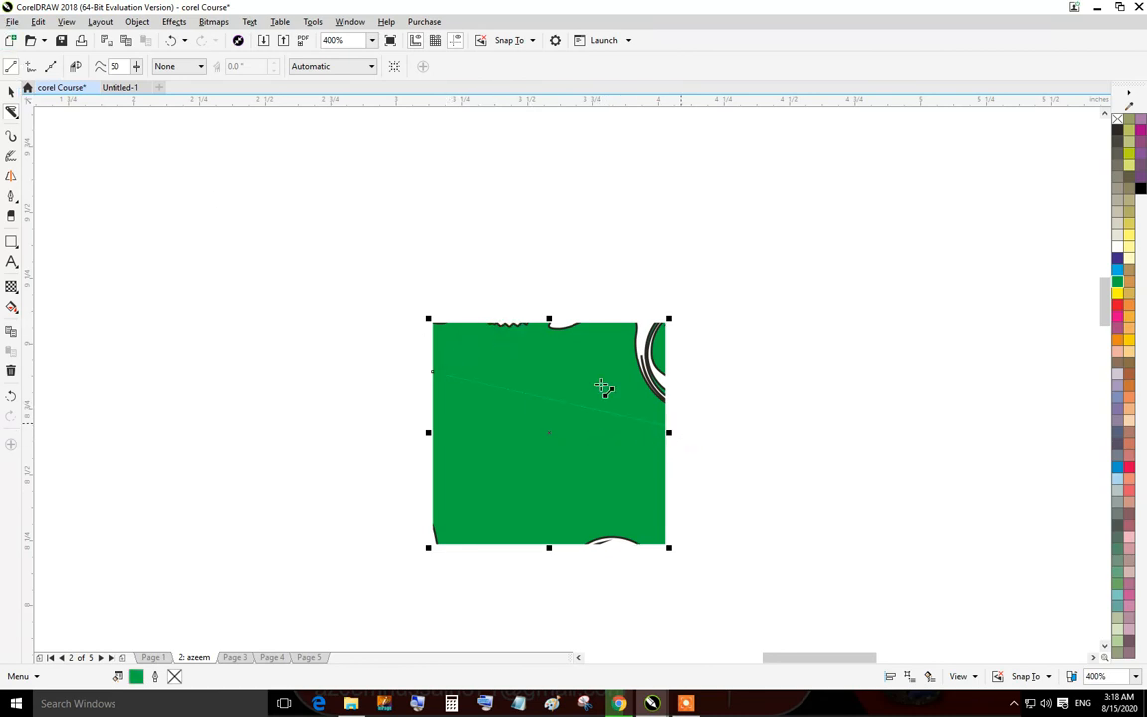
click(11, 91)
click(251, 116)
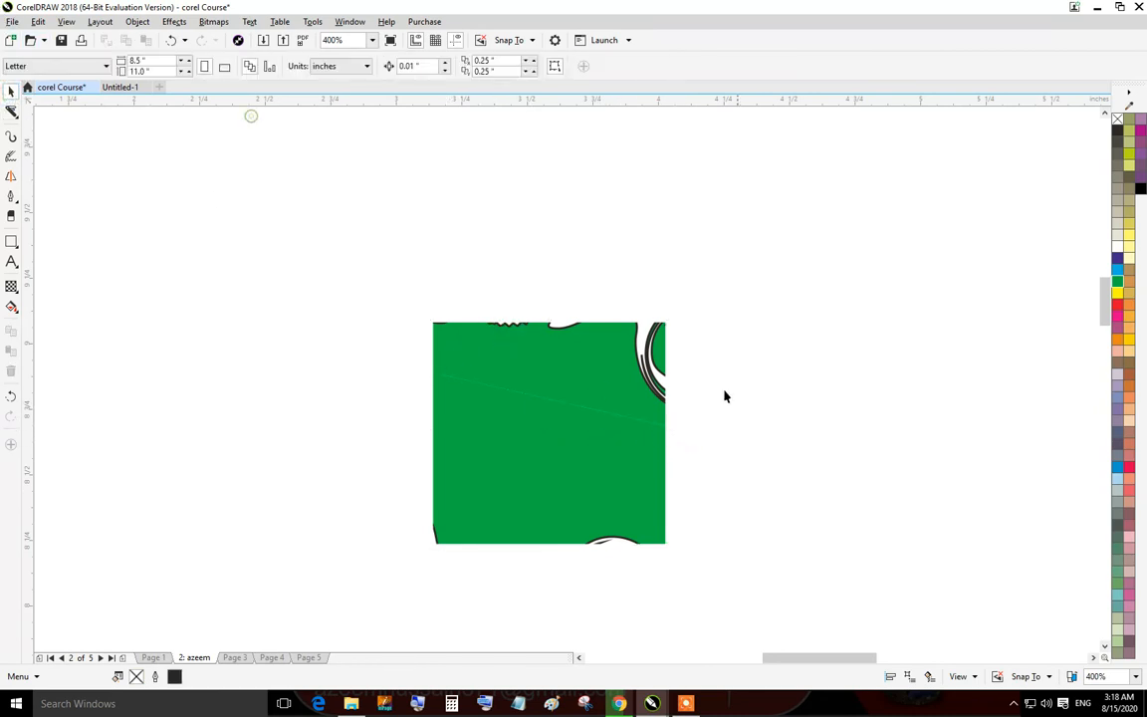
Pull the two cut pieces and the leftover outline fragments apart on the page.
click(615, 345)
click(570, 448)
drag(566, 461, 439, 476)
drag(645, 371, 723, 285)
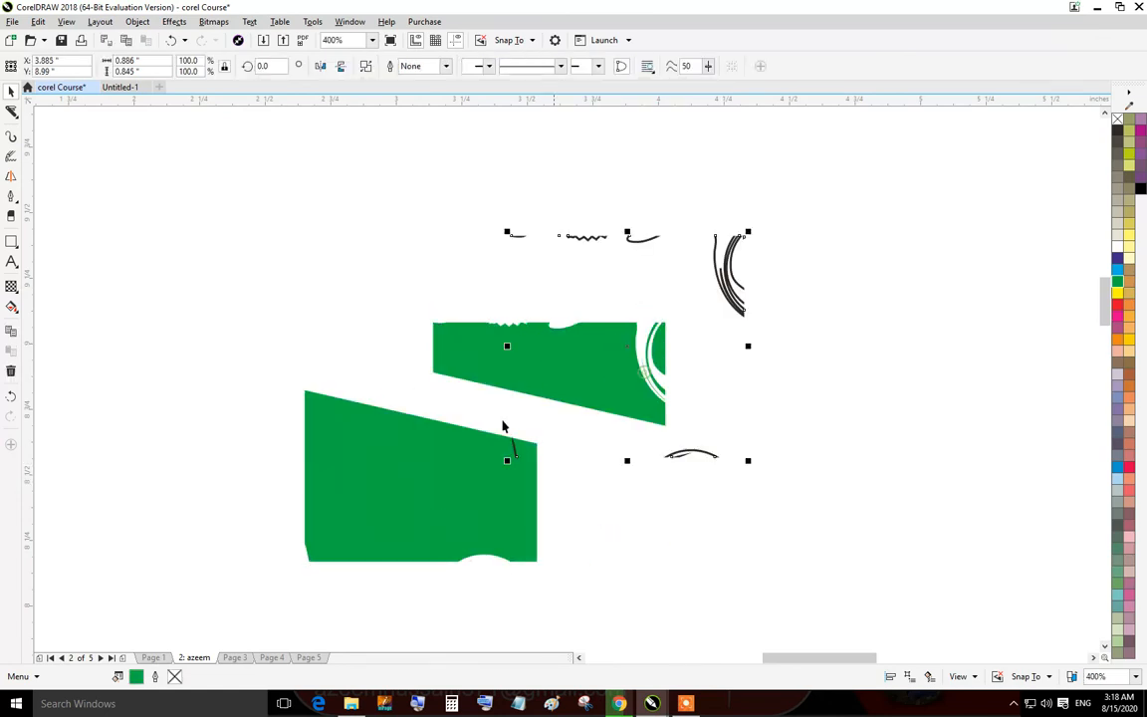
drag(430, 490, 330, 348)
drag(579, 408, 823, 563)
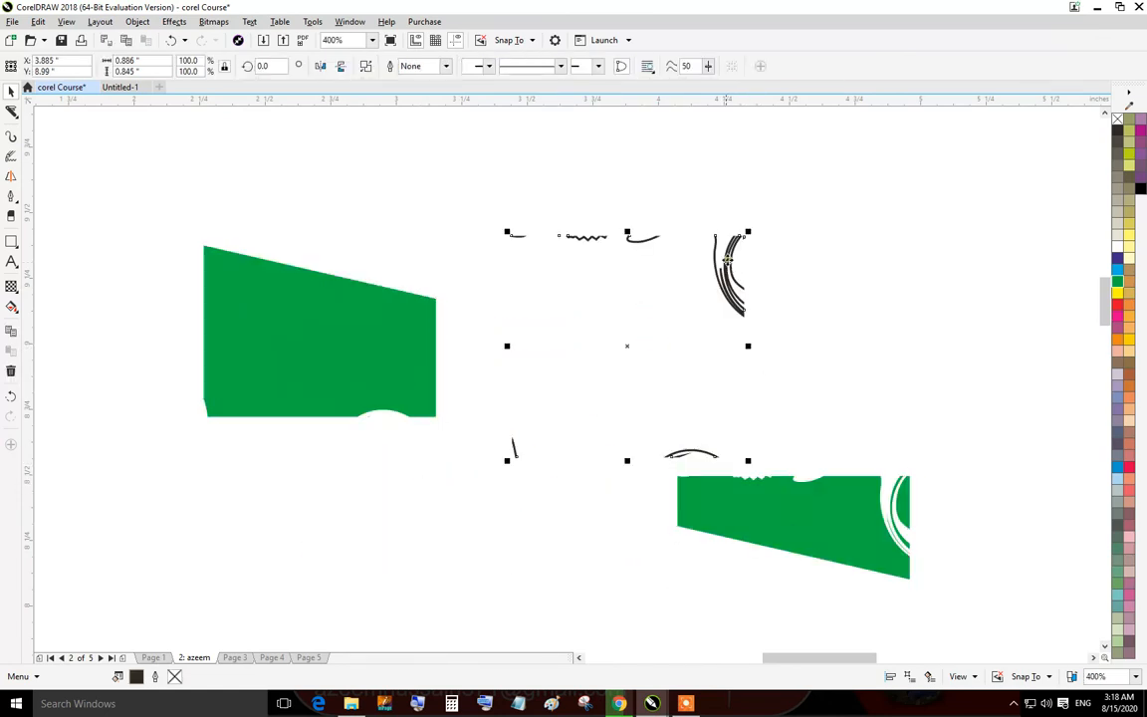
Delete the selected outline fragments and reassemble the two cut pieces into a square.
key(Delete)
drag(854, 524, 560, 264)
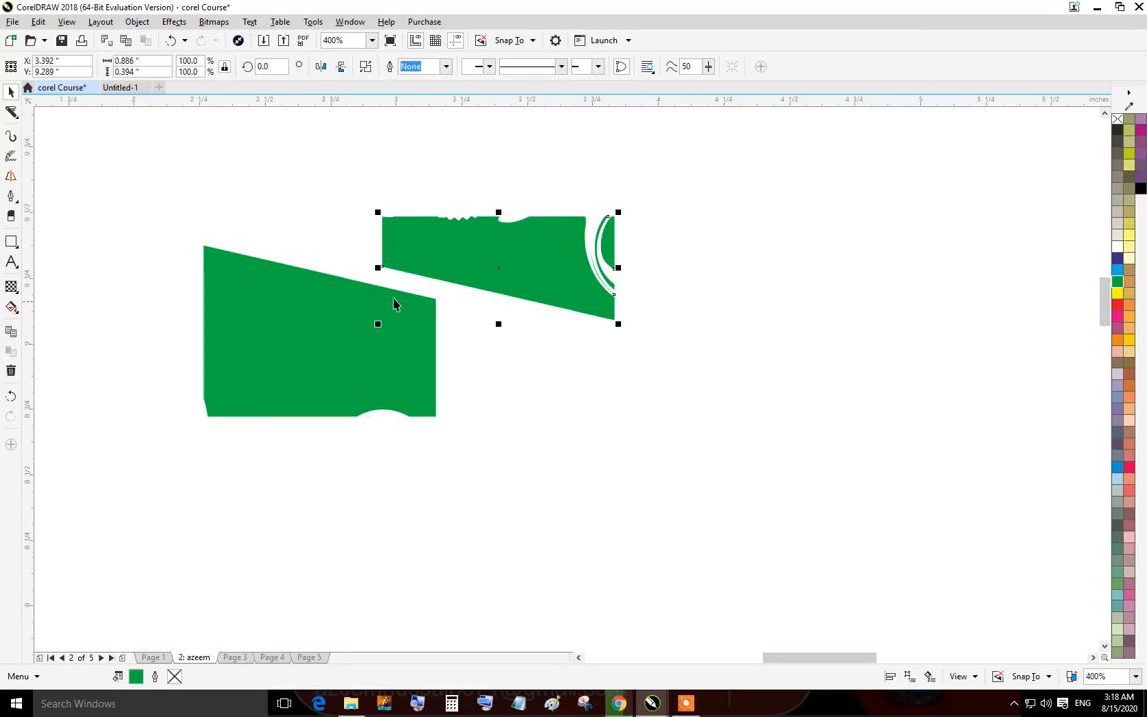
drag(387, 301, 511, 344)
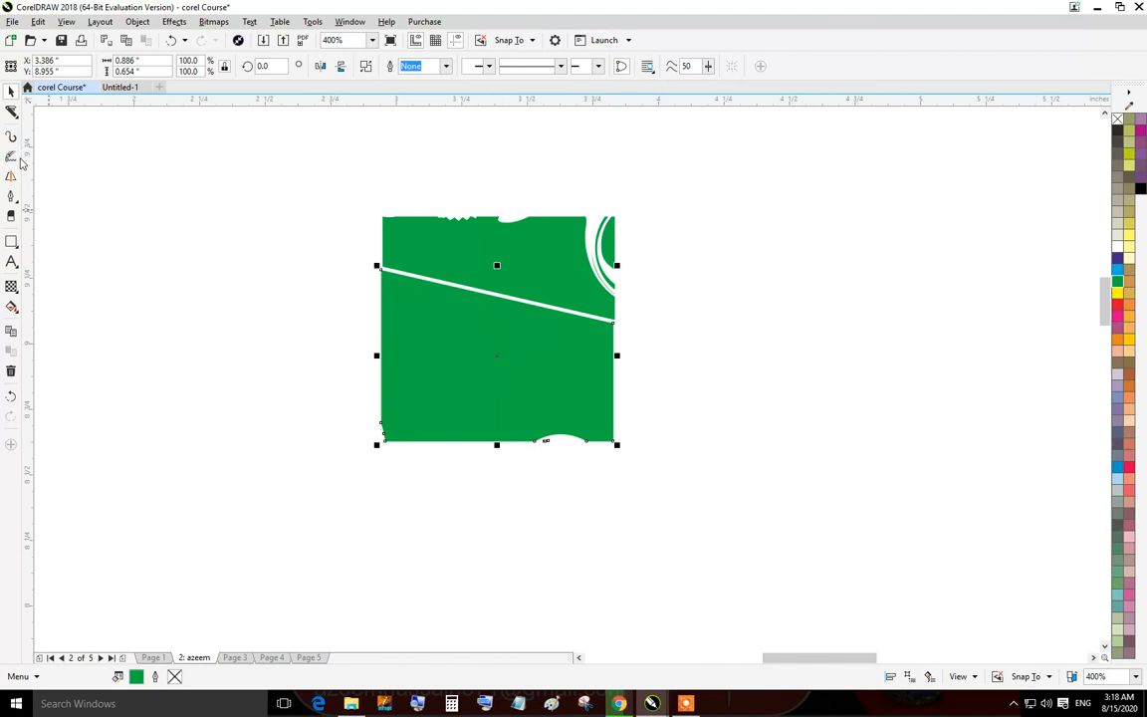
Try to remove the square's right edge segment with the Virtual Segment Delete tool.
click(15, 117)
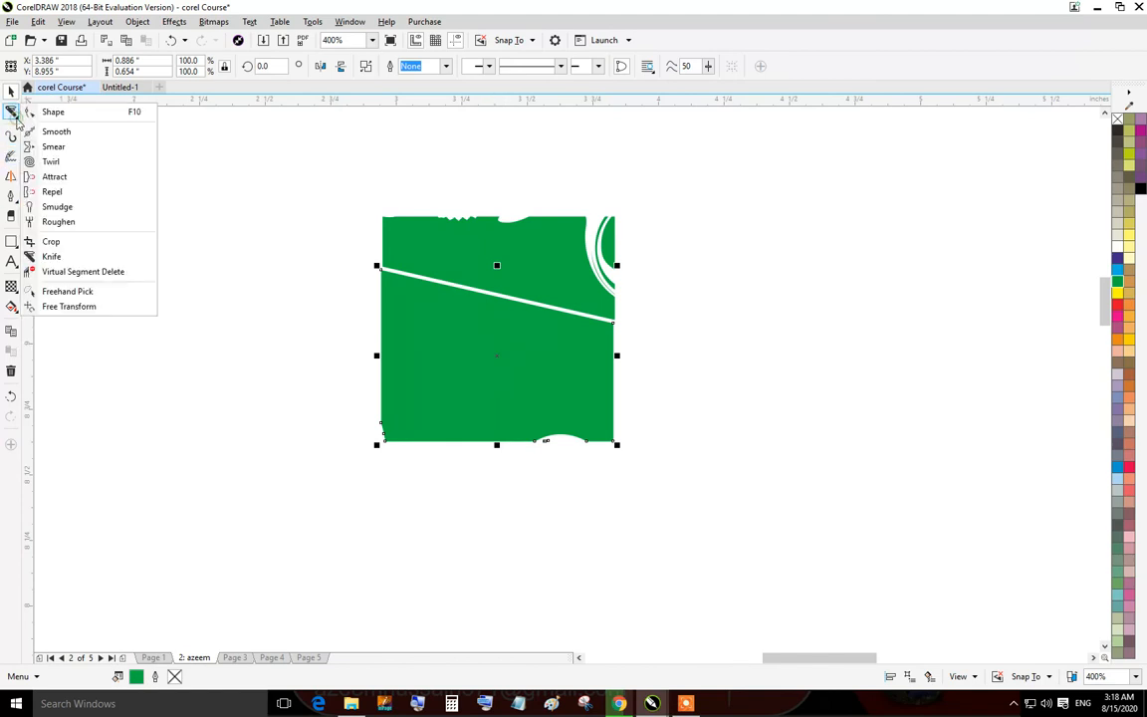
click(84, 272)
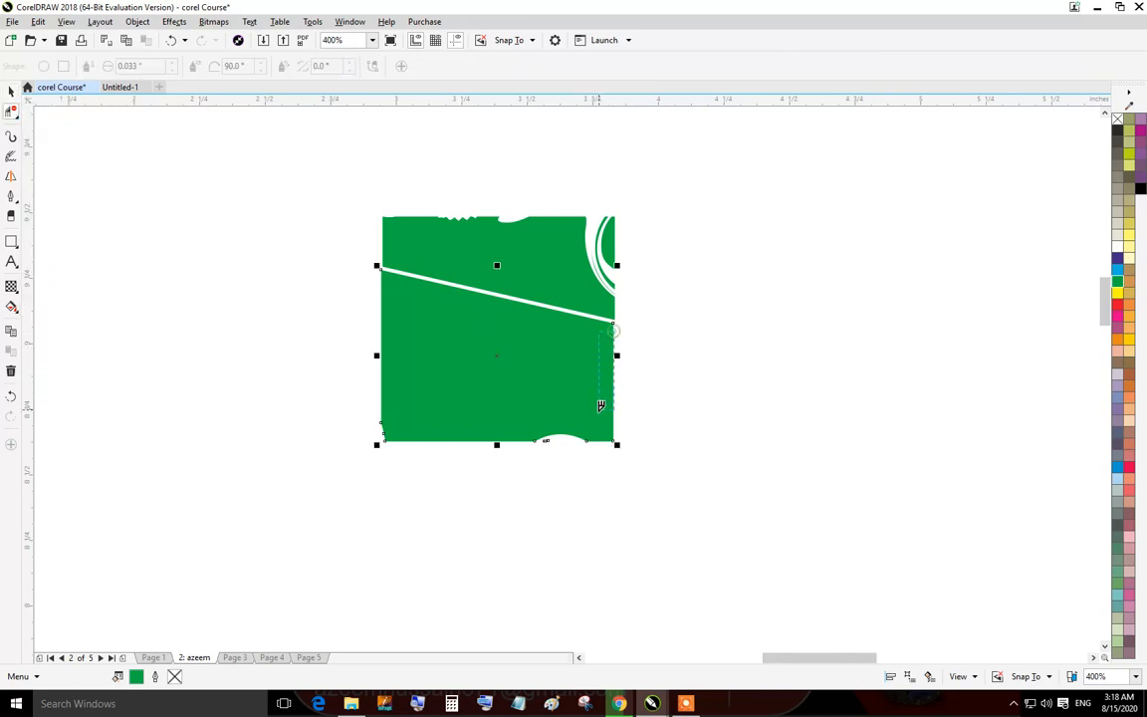
drag(601, 405, 611, 399)
Draw two overlapping rectangles, the second about 0.35 × 0.24 inches.
scroll(605, 342, up, 2)
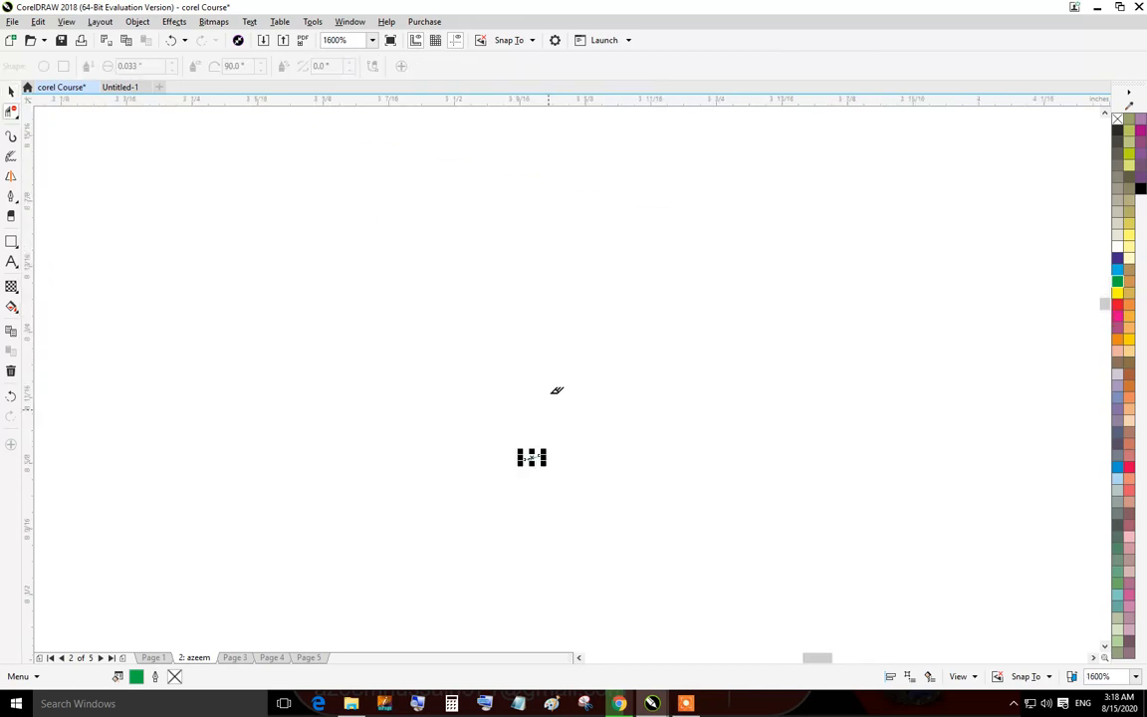
click(10, 93)
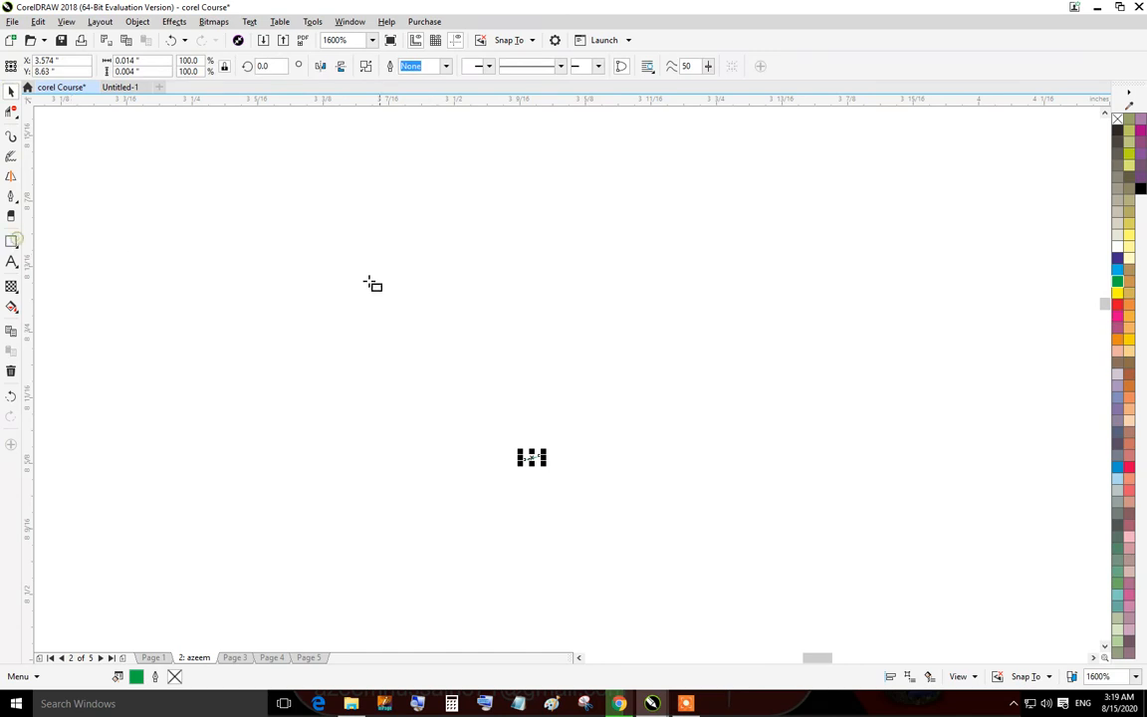
drag(330, 234, 671, 470)
drag(487, 333, 859, 588)
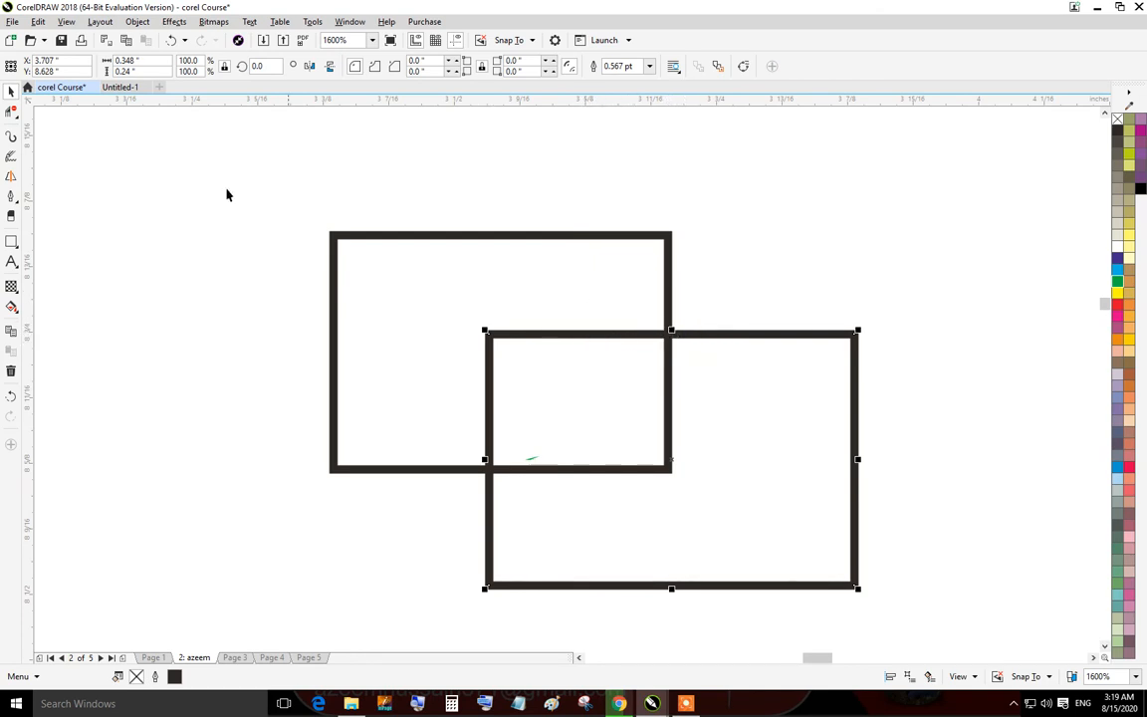
Delete the lower rectangle's overlapping segments inside the upper rectangle with Virtual Segment Delete.
click(12, 112)
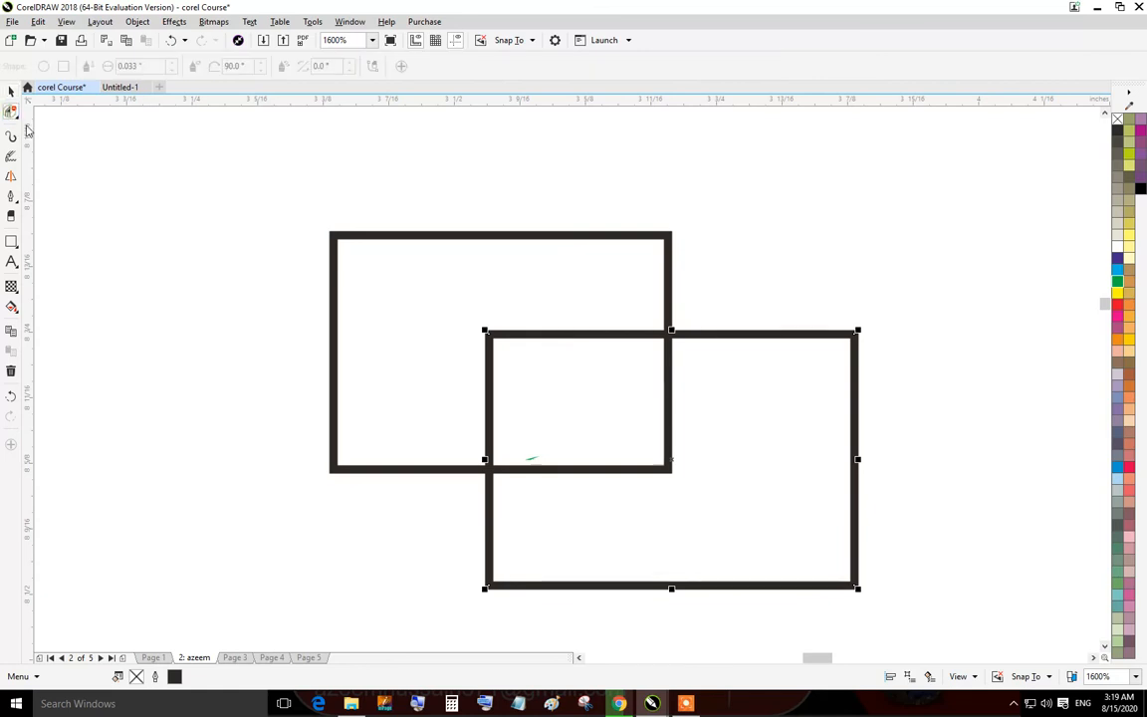
click(489, 335)
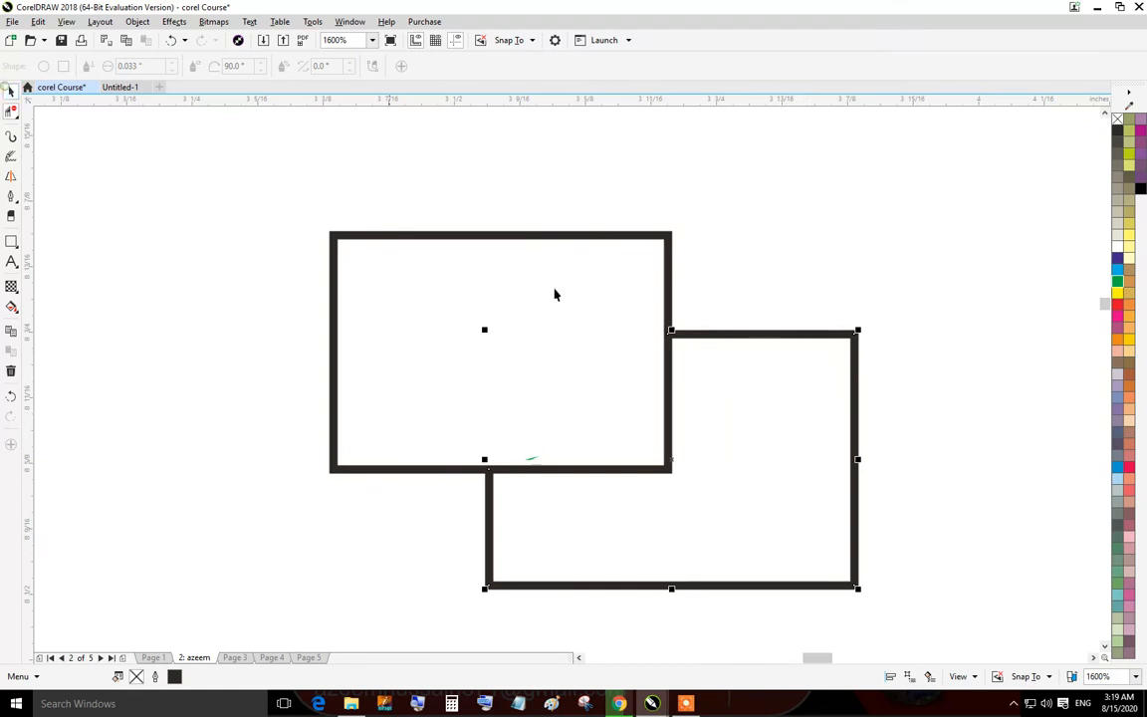
Try repositioning the two rectangle shapes apart and back, then undo the move.
drag(763, 389, 893, 298)
drag(582, 323, 337, 270)
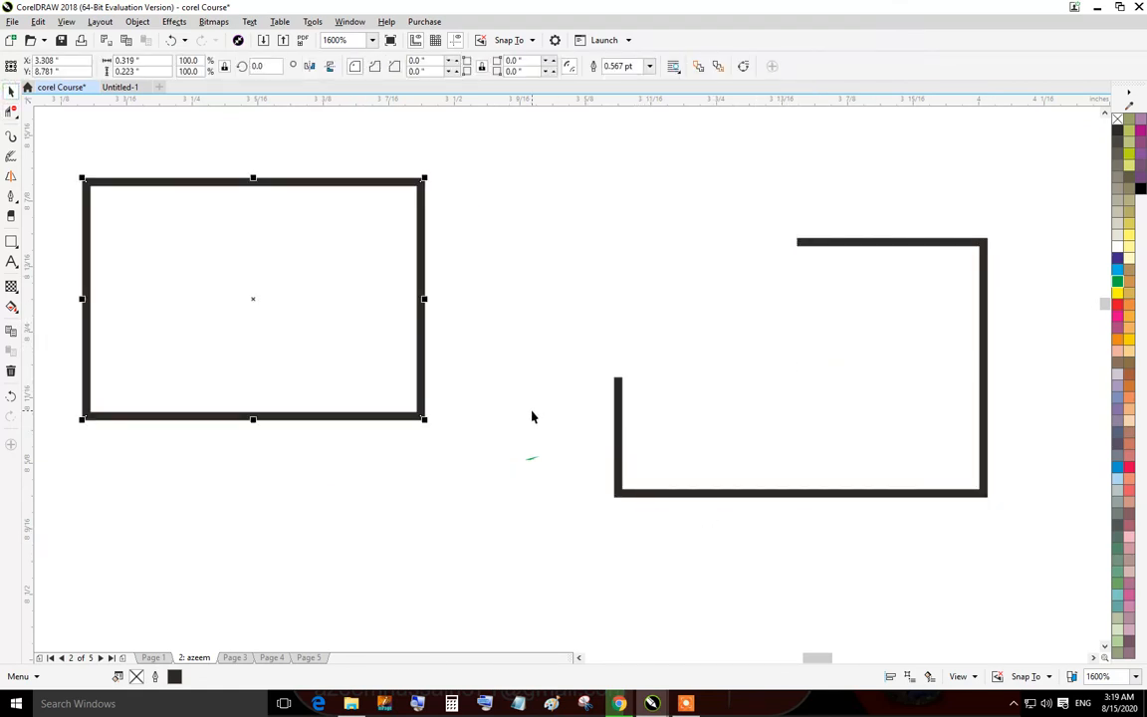
drag(281, 351, 528, 404)
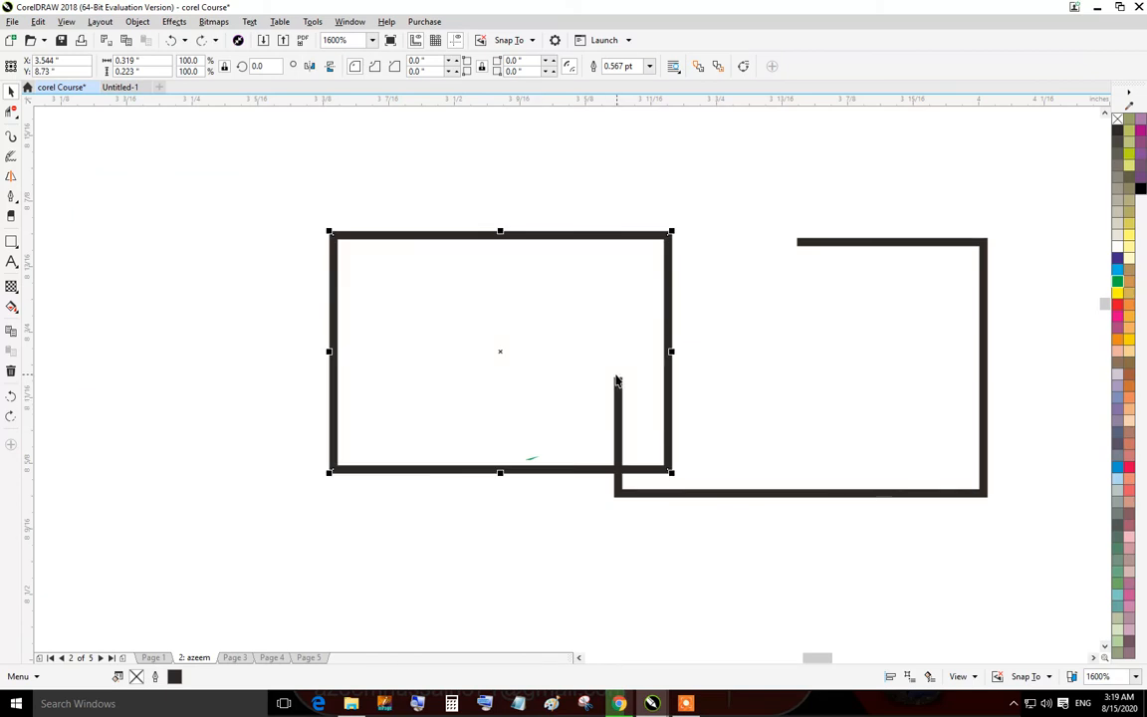
key(ctrl+z)
click(802, 264)
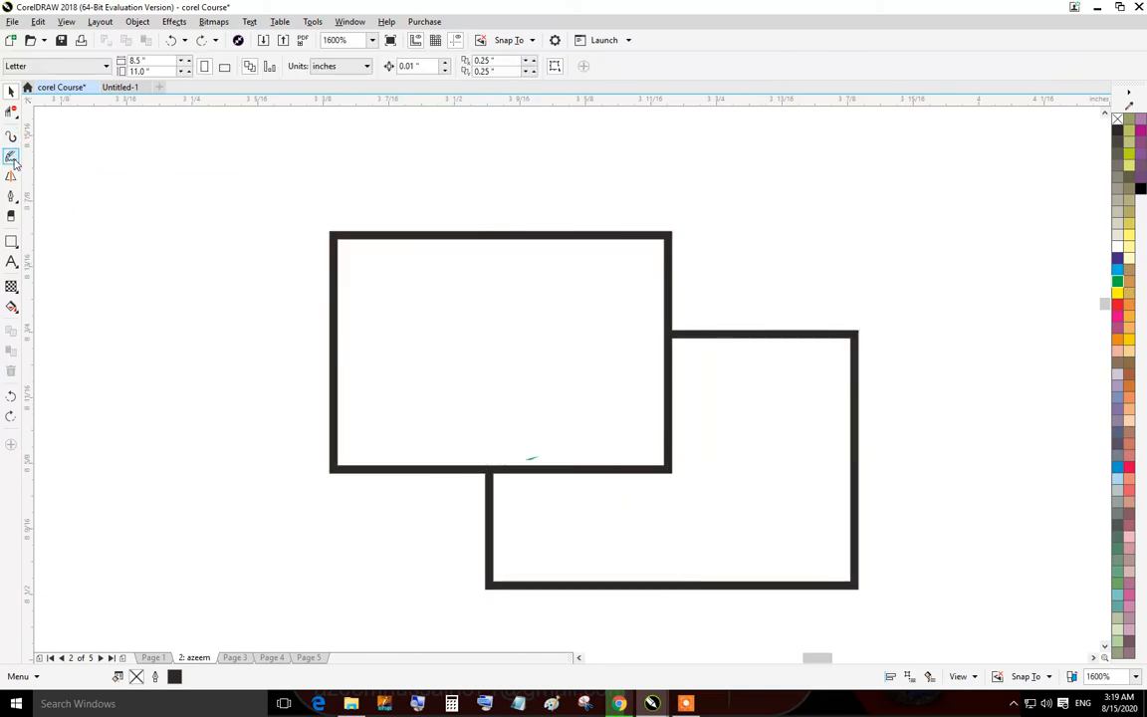
Try moving the upper rectangle with the Freehand Pick tool, then undo the changes.
click(18, 117)
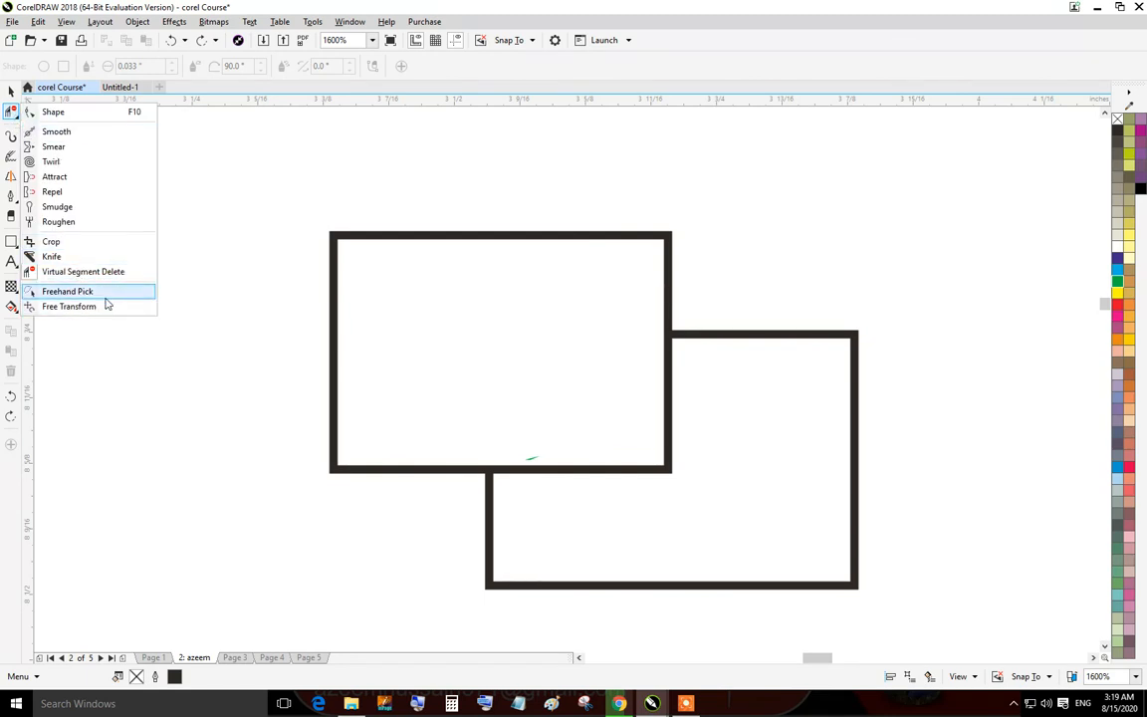
click(103, 293)
drag(401, 335, 185, 223)
click(510, 309)
drag(384, 292, 537, 391)
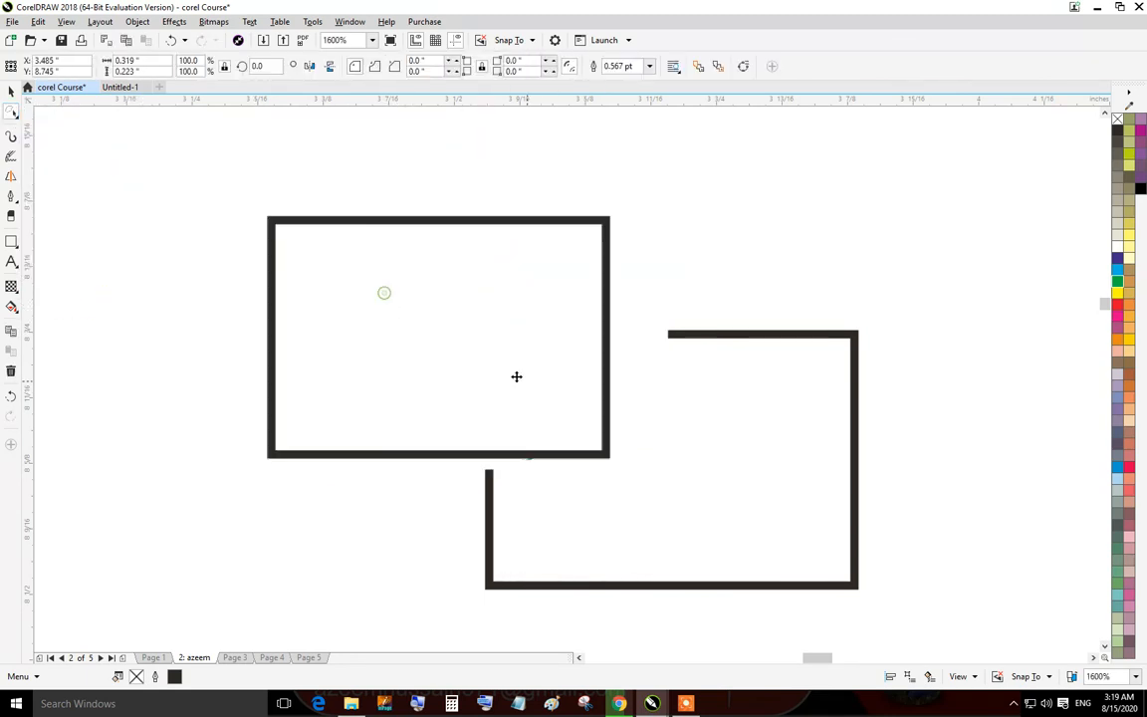
key(ctrl+z)
key(ctrl+z)
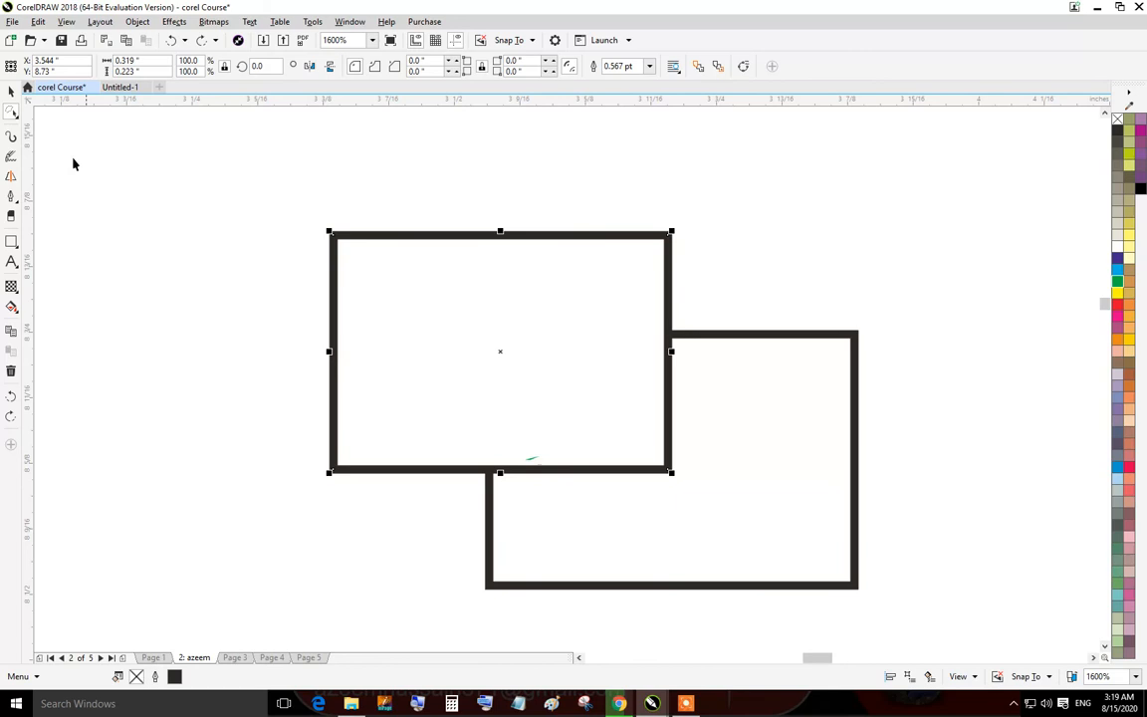
Stretch the upper rectangle wider with the Free Transform tool.
click(19, 117)
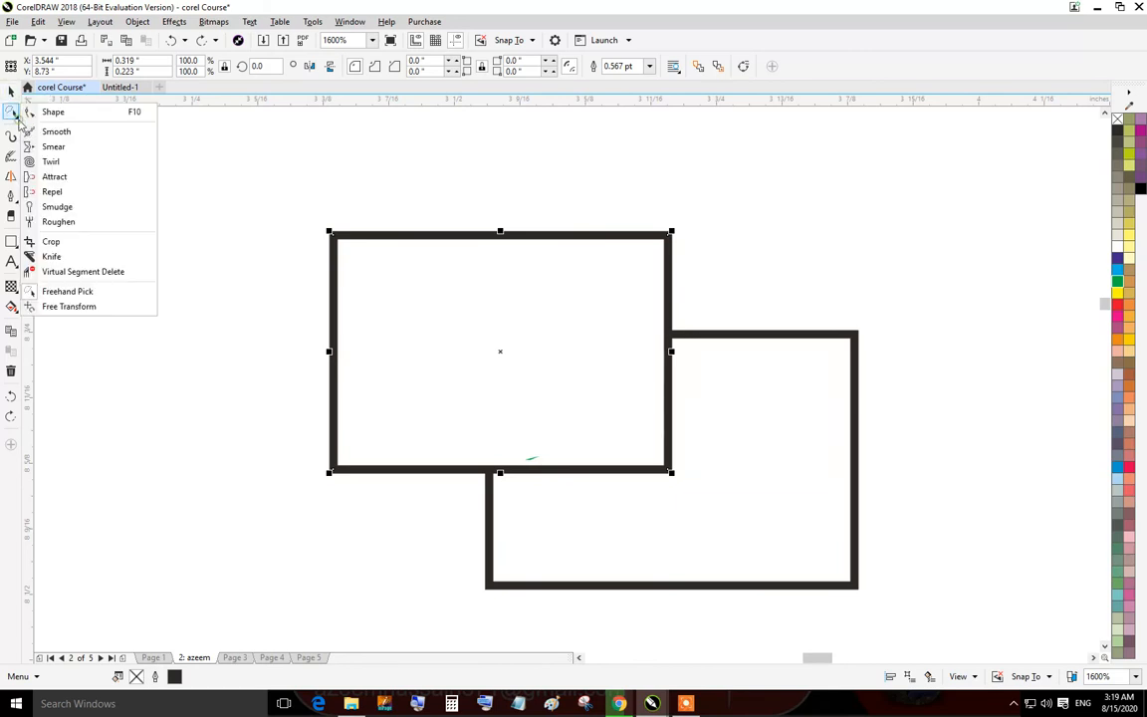
click(87, 305)
drag(573, 307, 776, 356)
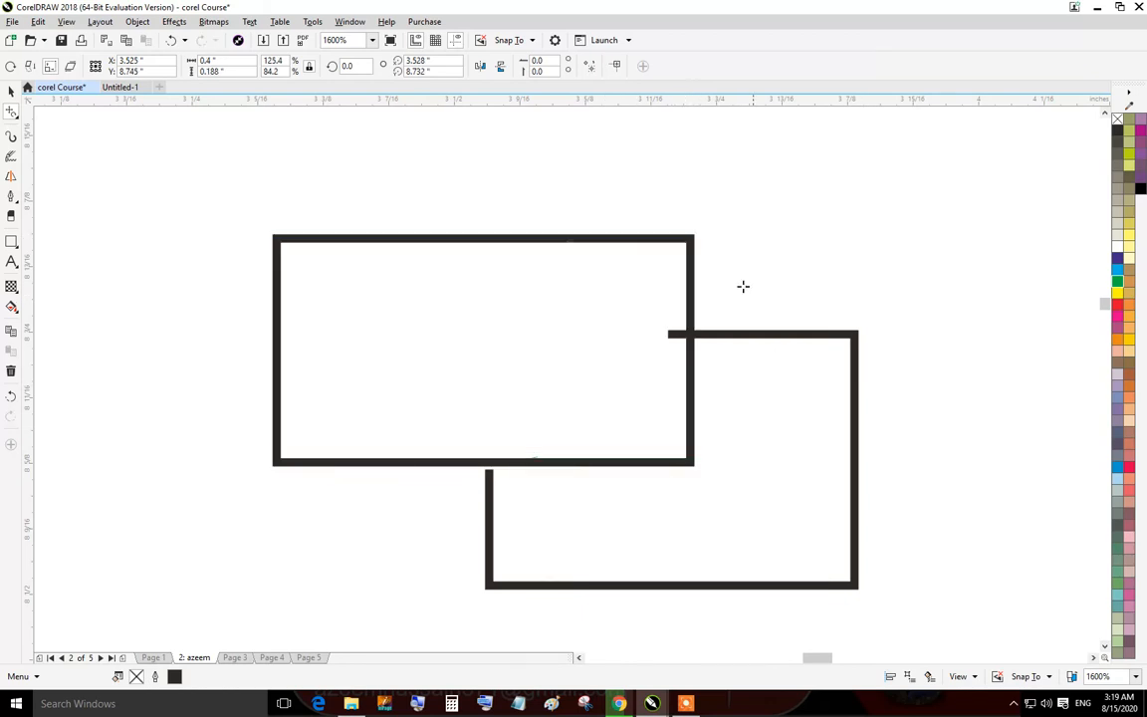
drag(669, 353, 420, 228)
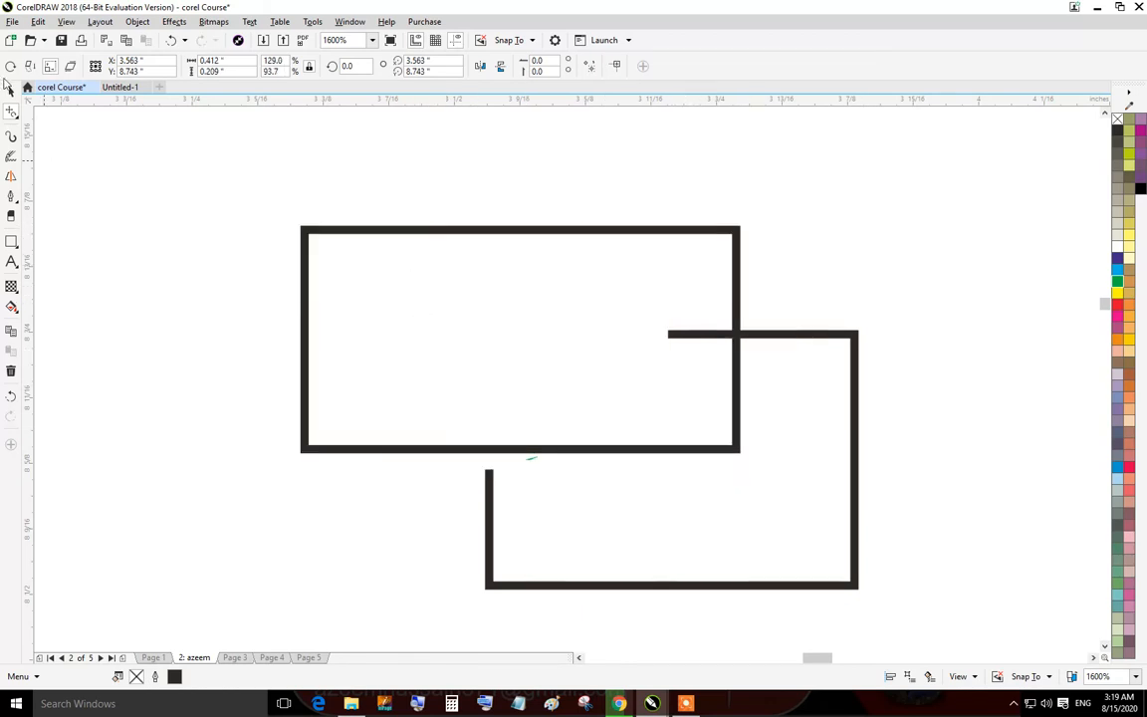
Draw freehand strokes on the page with the Artistic Media tool's preset brush at 1.0 inch width.
click(8, 140)
click(8, 141)
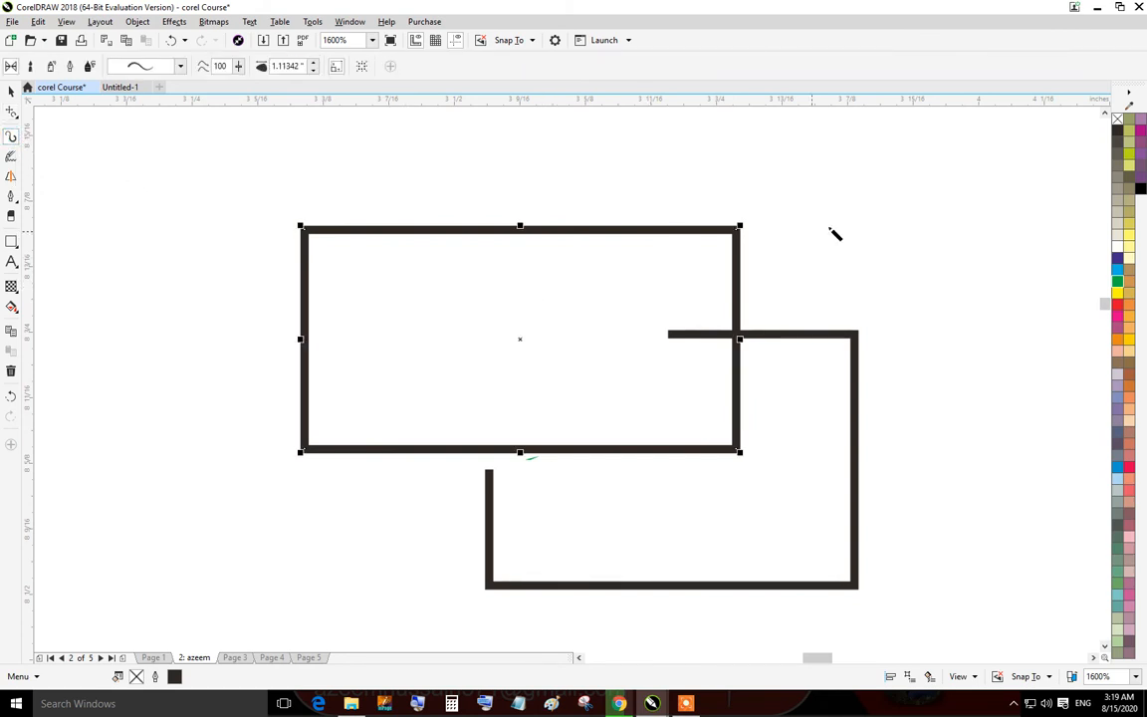
mouse_move(901, 210)
mouse_down()
mouse_move(763, 193)
mouse_move(862, 361)
mouse_move(413, 299)
mouse_move(447, 252)
mouse_move(389, 404)
mouse_move(469, 378)
mouse_up()
scroll(672, 324, down, 2)
scroll(615, 364, down, 2)
scroll(657, 361, down, 2)
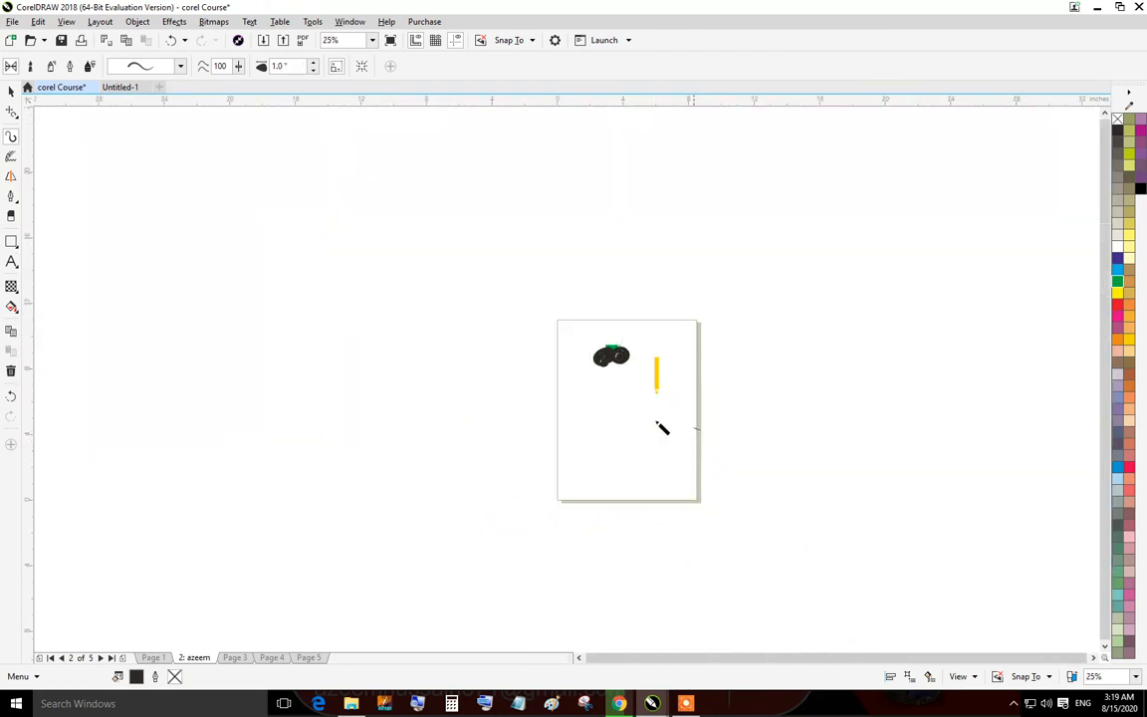
mouse_move(661, 427)
mouse_down()
mouse_move(606, 451)
mouse_move(550, 423)
mouse_up()
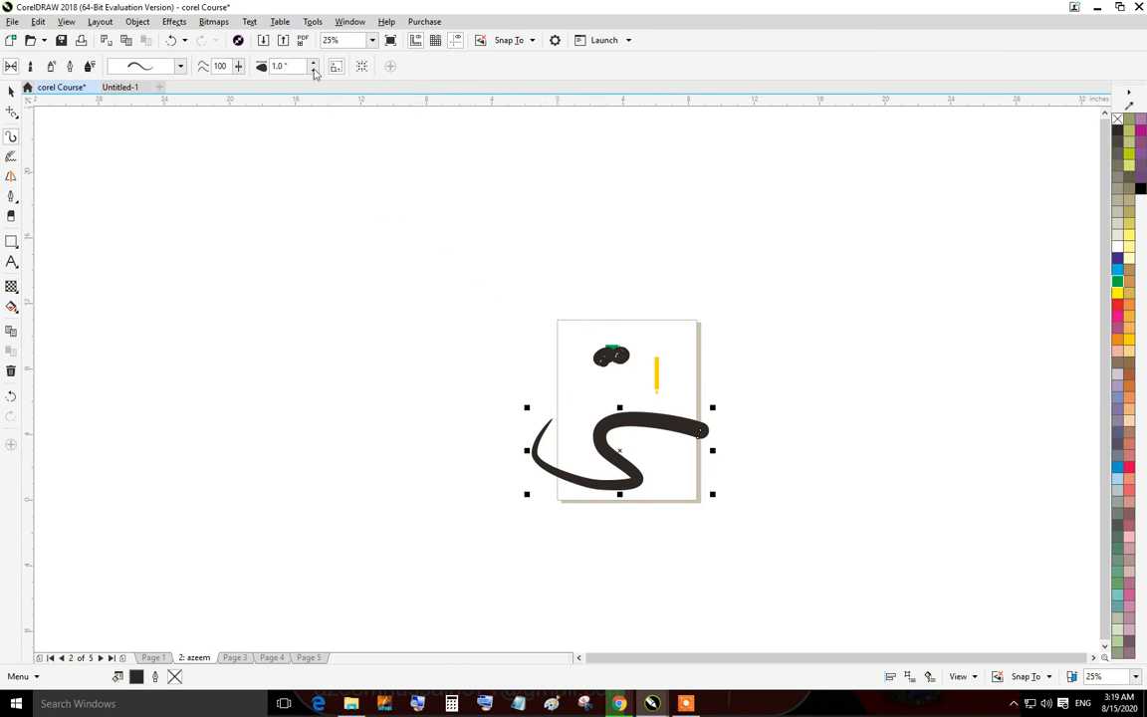
Choose a different preset stroke shape and draw two more strokes beside the page.
click(182, 67)
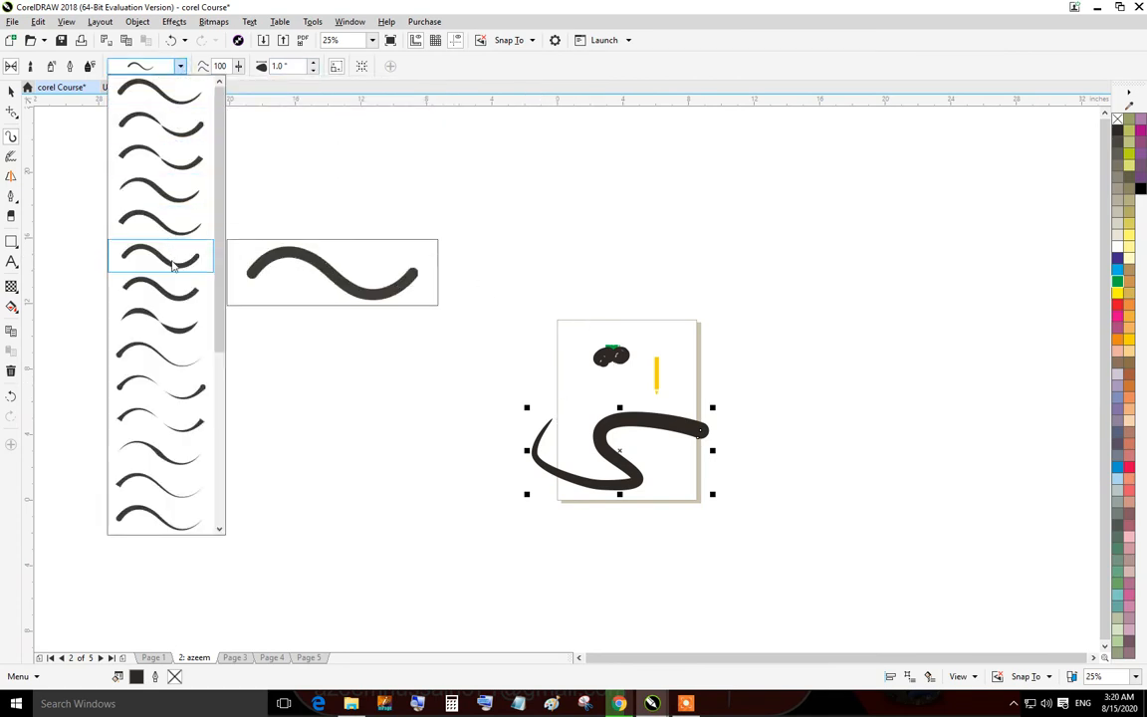
click(160, 247)
drag(707, 239, 384, 406)
drag(817, 273, 863, 370)
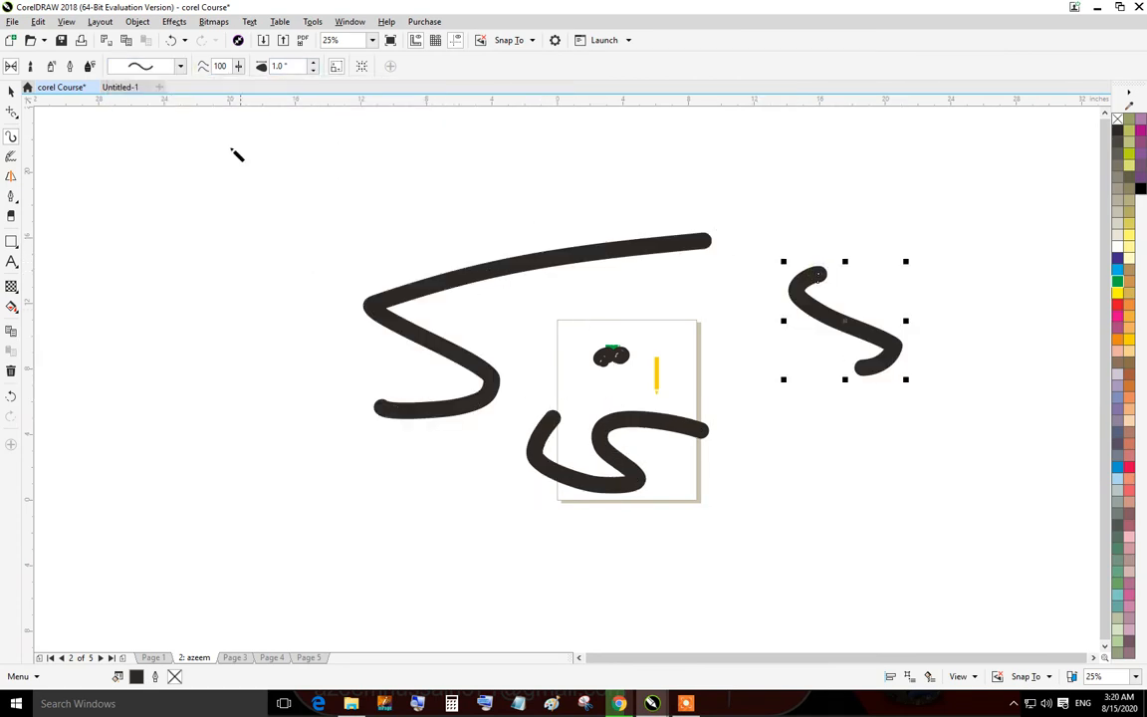
Pick a tapering preset stroke and draw a curved stroke on the left.
click(180, 67)
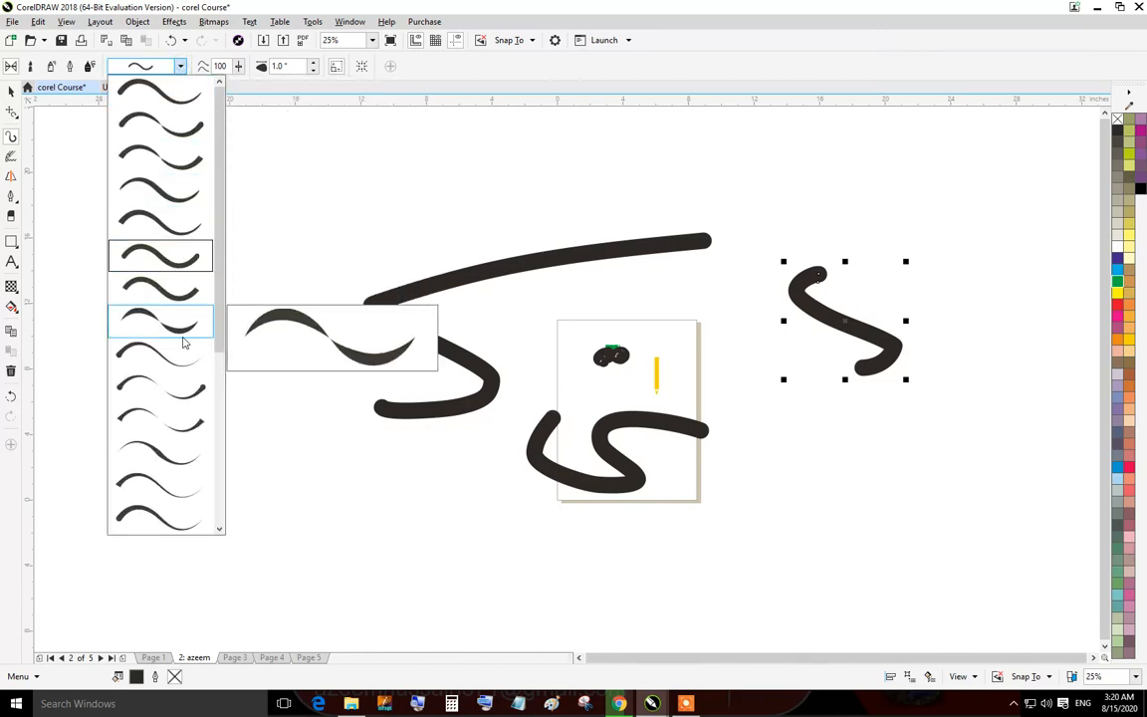
click(184, 333)
drag(398, 211, 199, 420)
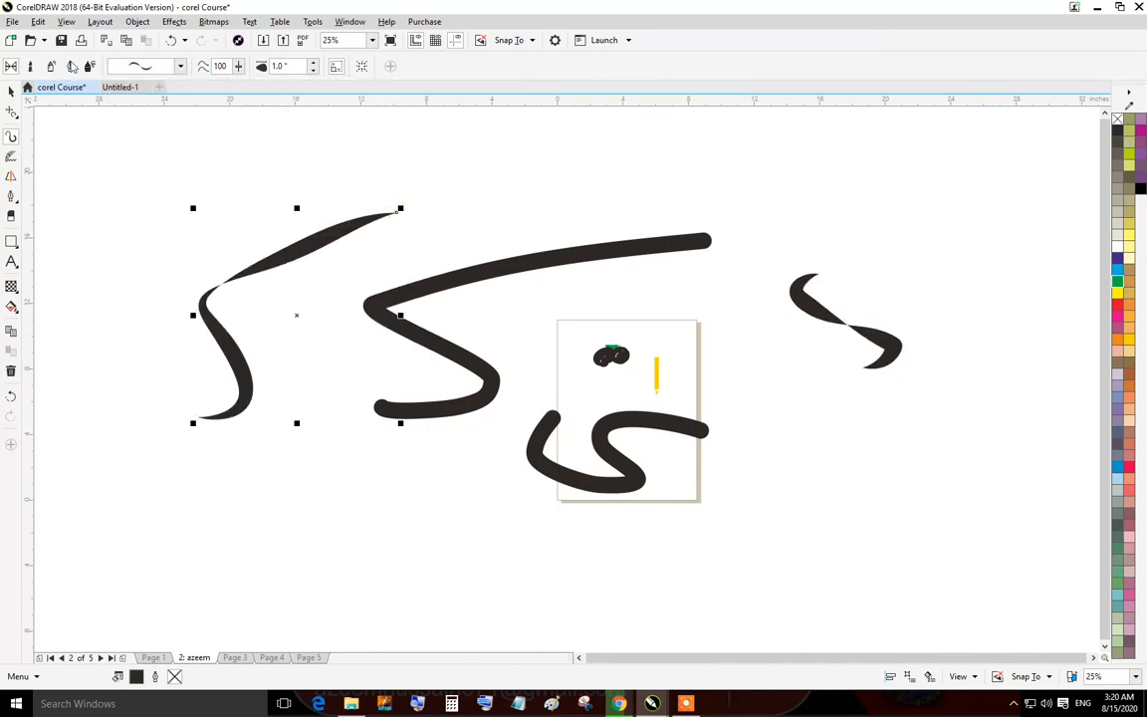
Switch to Sprayer mode, choose the pink swirl spraylist, and spray a stroke down beside the pencil.
click(53, 68)
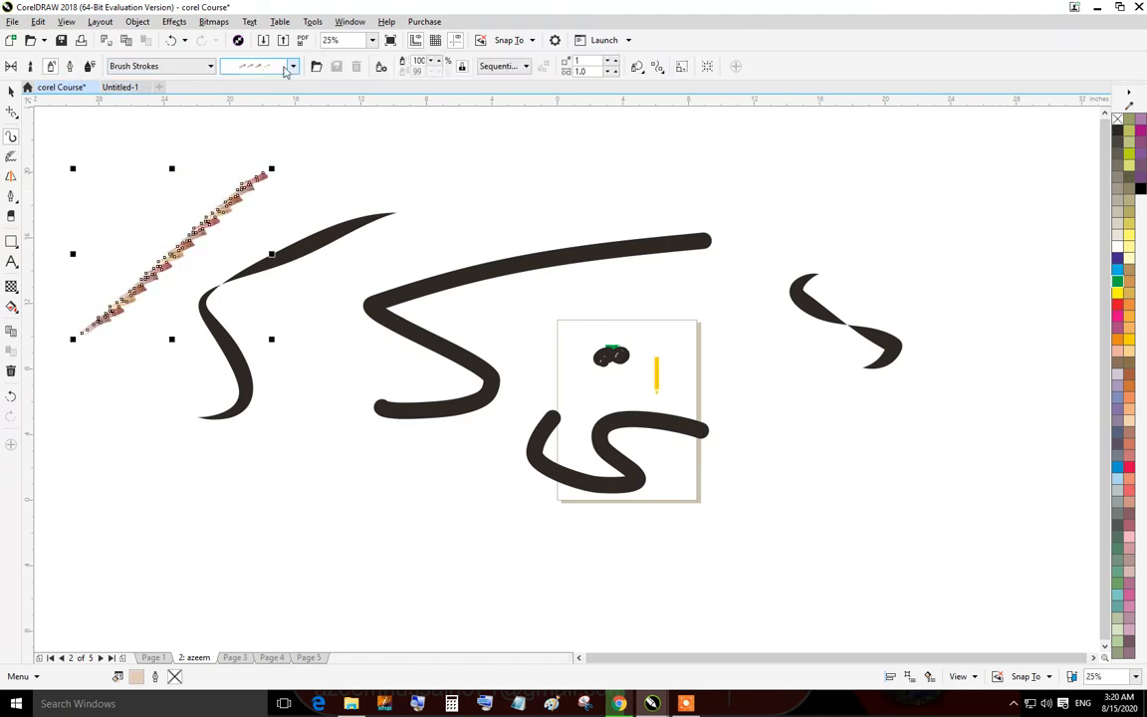
click(294, 67)
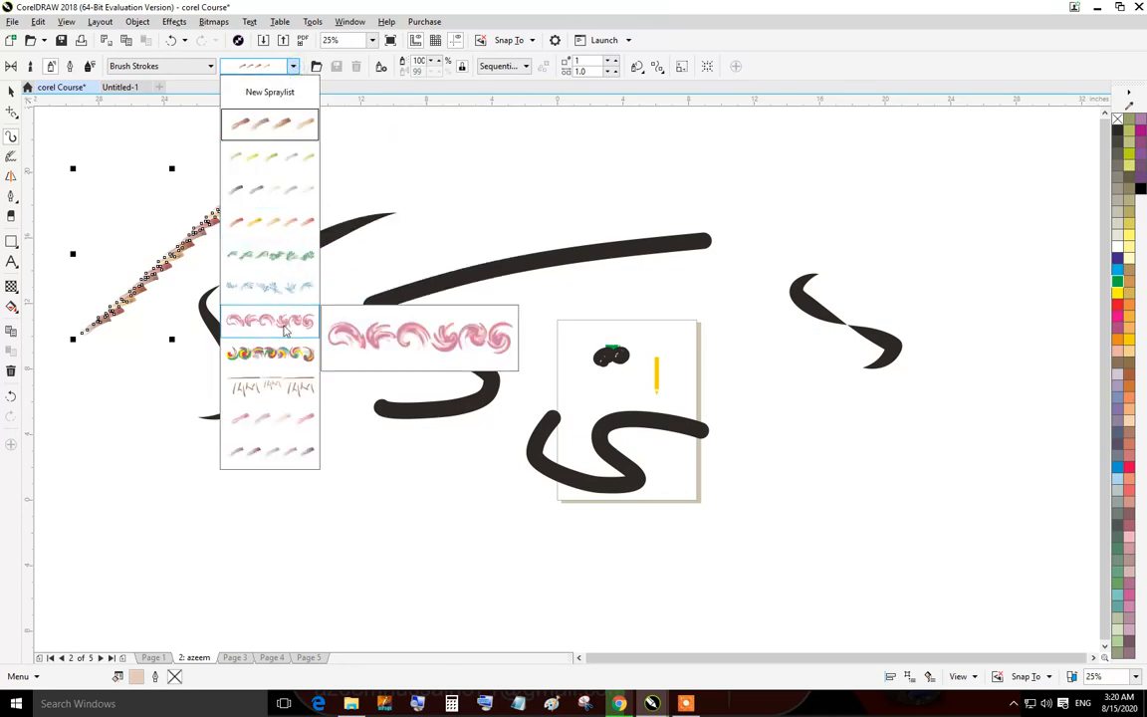
scroll(676, 373, up, 6)
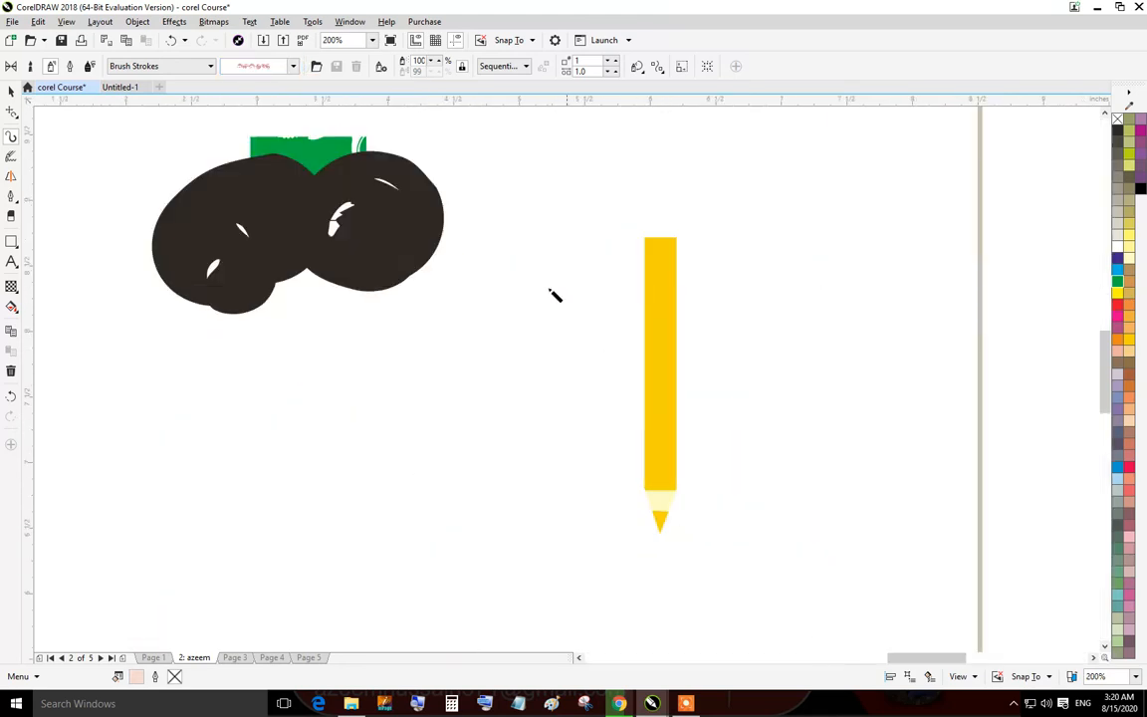
mouse_move(701, 232)
mouse_down()
mouse_move(723, 480)
mouse_move(685, 554)
mouse_move(634, 333)
mouse_up()
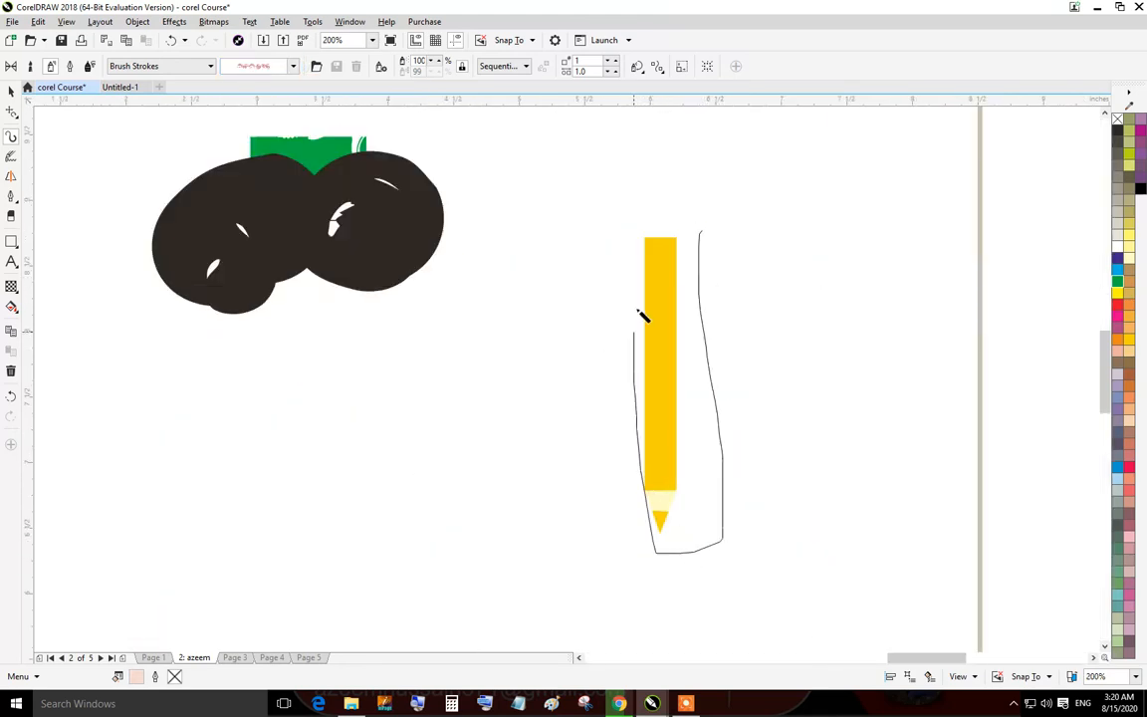
drag(687, 241, 689, 239)
Spray pink swirl borders along the page's right and bottom edges.
scroll(757, 324, down, 3)
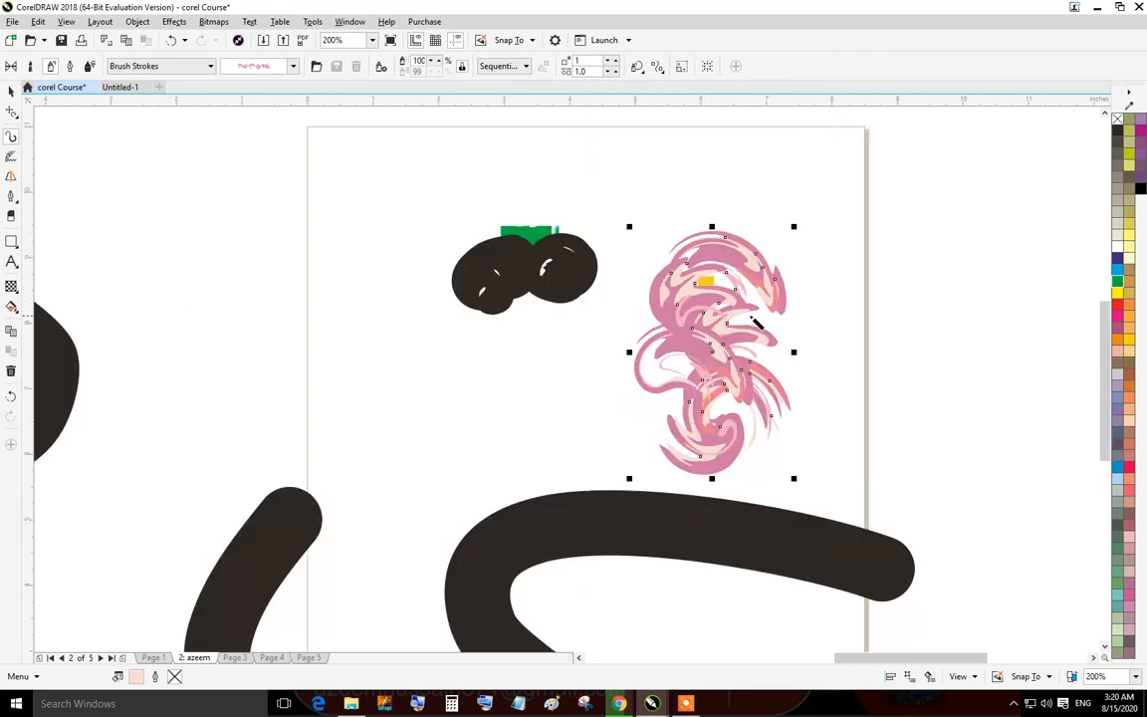
mouse_move(864, 134)
mouse_down()
mouse_move(897, 569)
mouse_move(886, 597)
mouse_up()
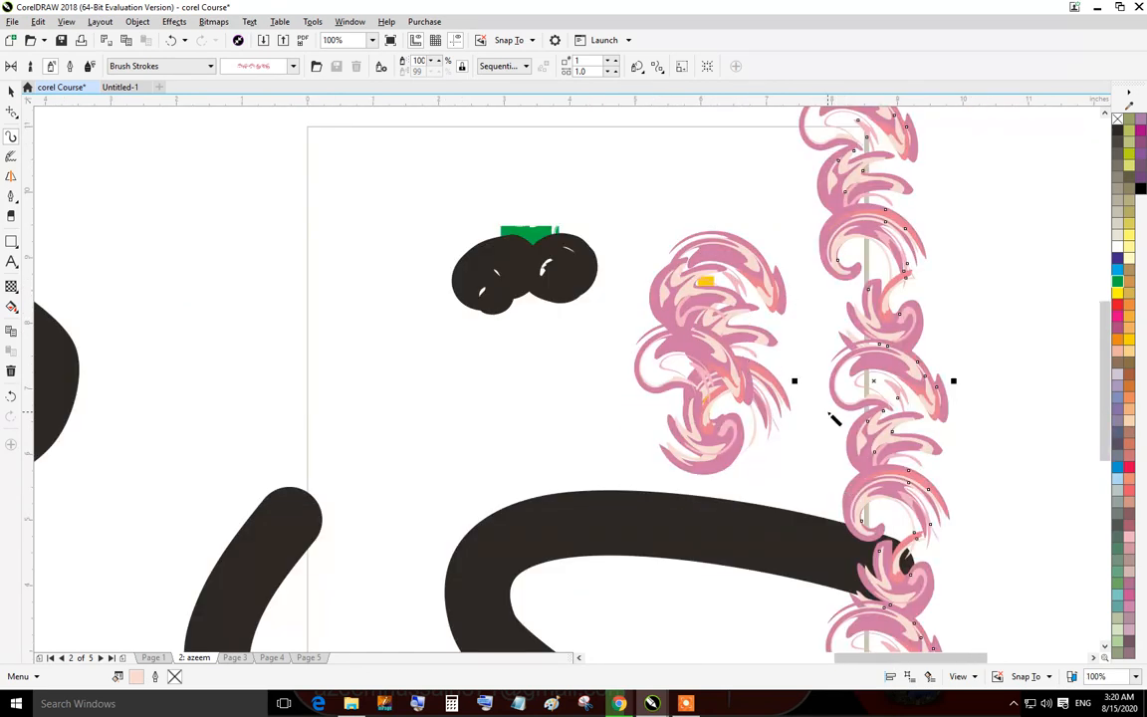
scroll(835, 419, down, 2)
drag(827, 530, 569, 521)
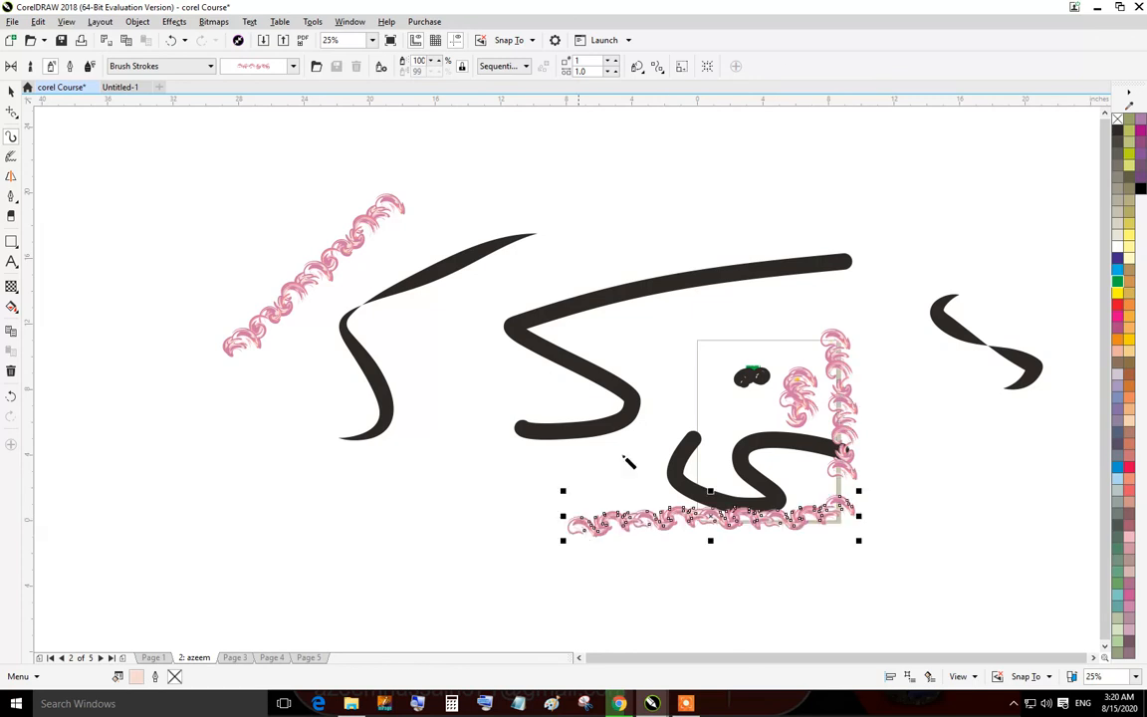
scroll(743, 568, up, 1)
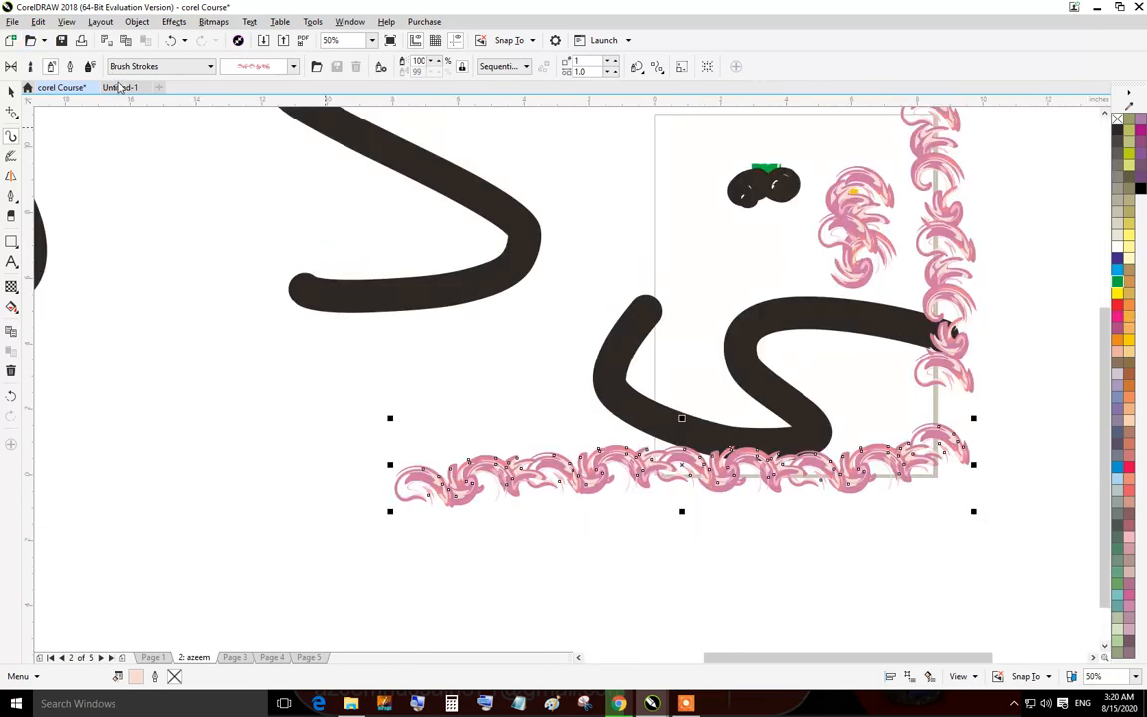
Switch to Calligraphic mode and draw three calligraphic strokes at a 45° nib angle.
click(72, 67)
drag(111, 170, 251, 516)
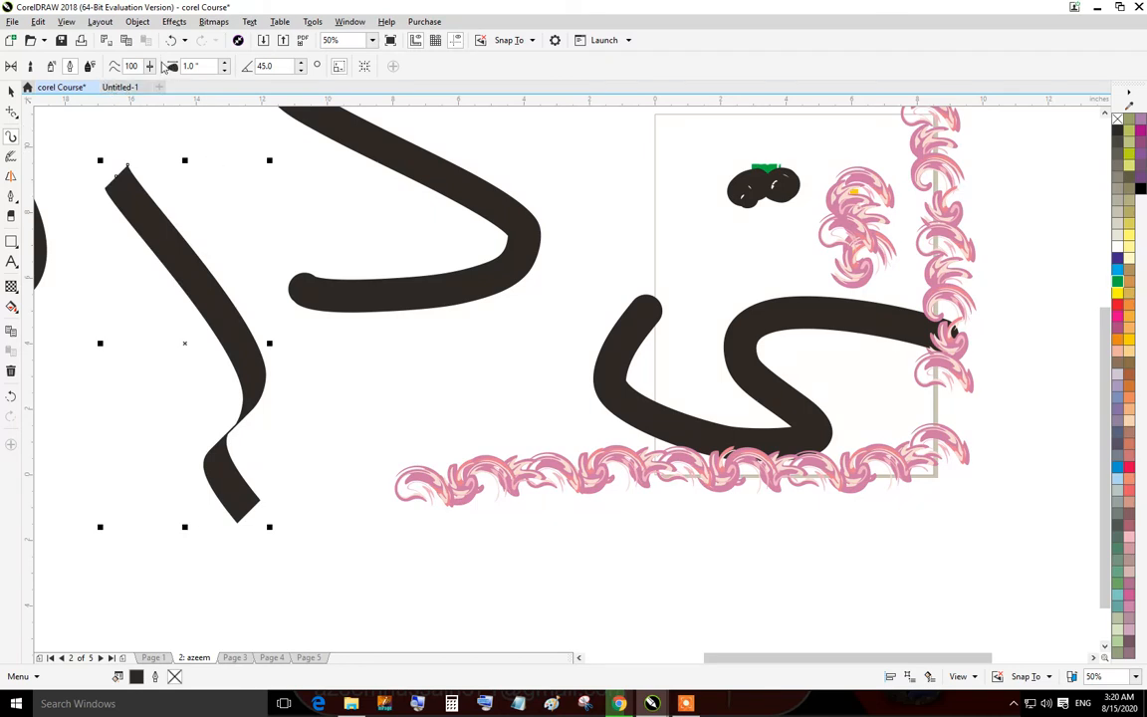
mouse_move(328, 171)
mouse_down()
mouse_move(458, 257)
mouse_move(342, 369)
mouse_move(391, 450)
mouse_up()
mouse_move(690, 211)
mouse_down()
mouse_move(581, 295)
mouse_move(563, 362)
mouse_move(375, 213)
mouse_up()
scroll(744, 278, down, 1)
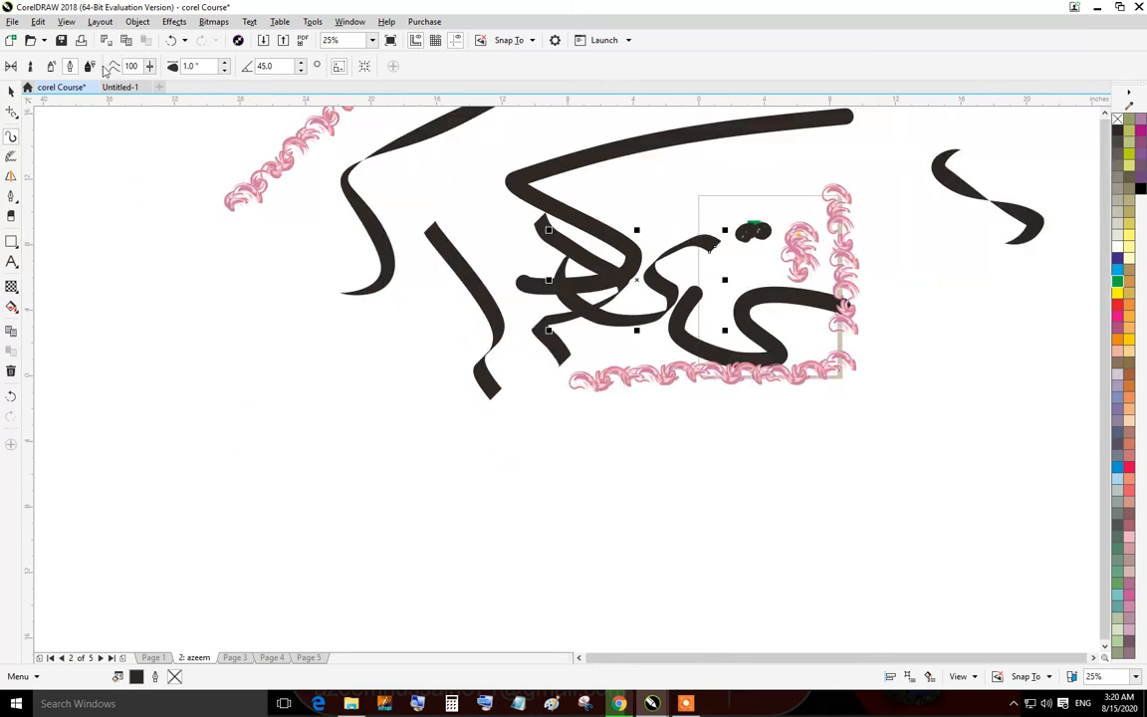
Switch to Expression mode and draw three pressure-style strokes across the drawing.
mouse_move(319, 335)
mouse_down()
mouse_move(224, 354)
mouse_move(124, 460)
mouse_up()
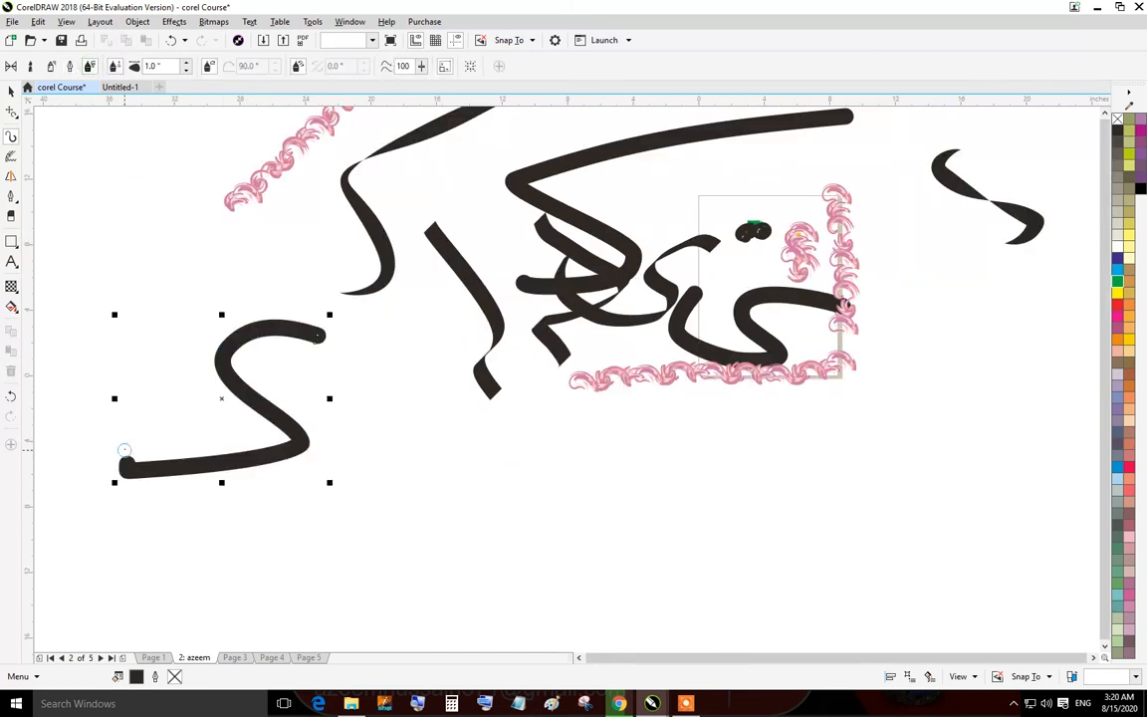
drag(227, 262, 349, 510)
mouse_move(457, 358)
mouse_down()
mouse_move(606, 539)
mouse_move(940, 600)
mouse_up()
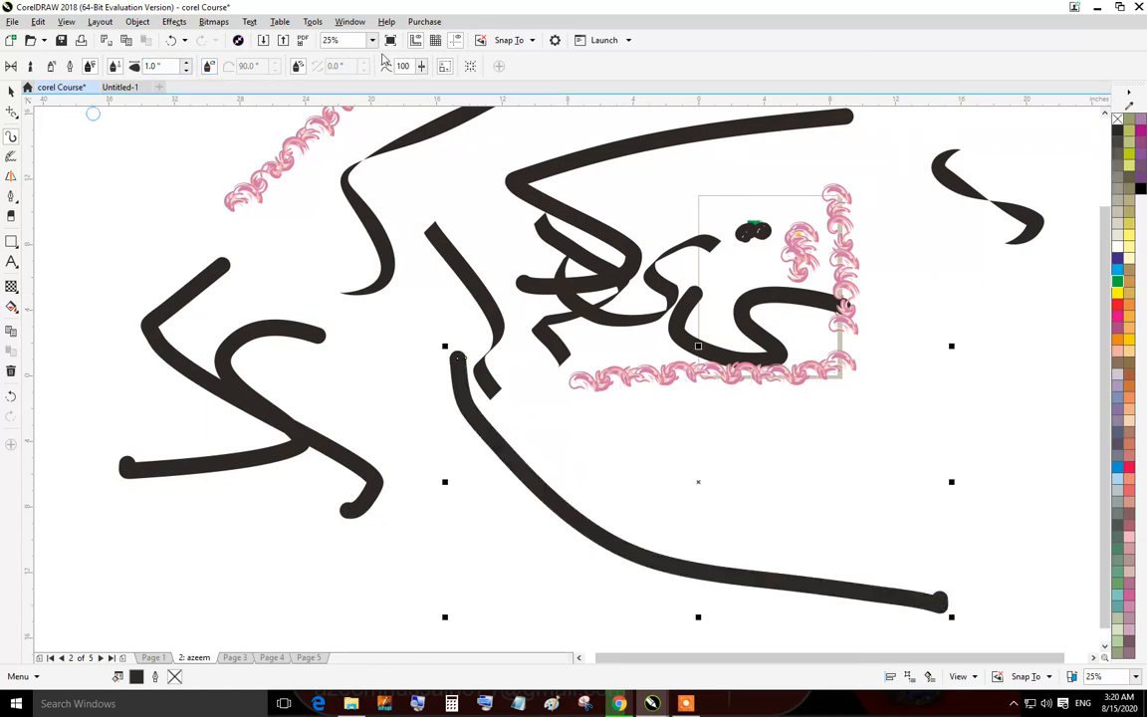
Set stroke smoothing to 57 and draw two more expression strokes, the second with the 90° tilt angle enabled.
drag(422, 68, 398, 80)
drag(440, 188, 316, 341)
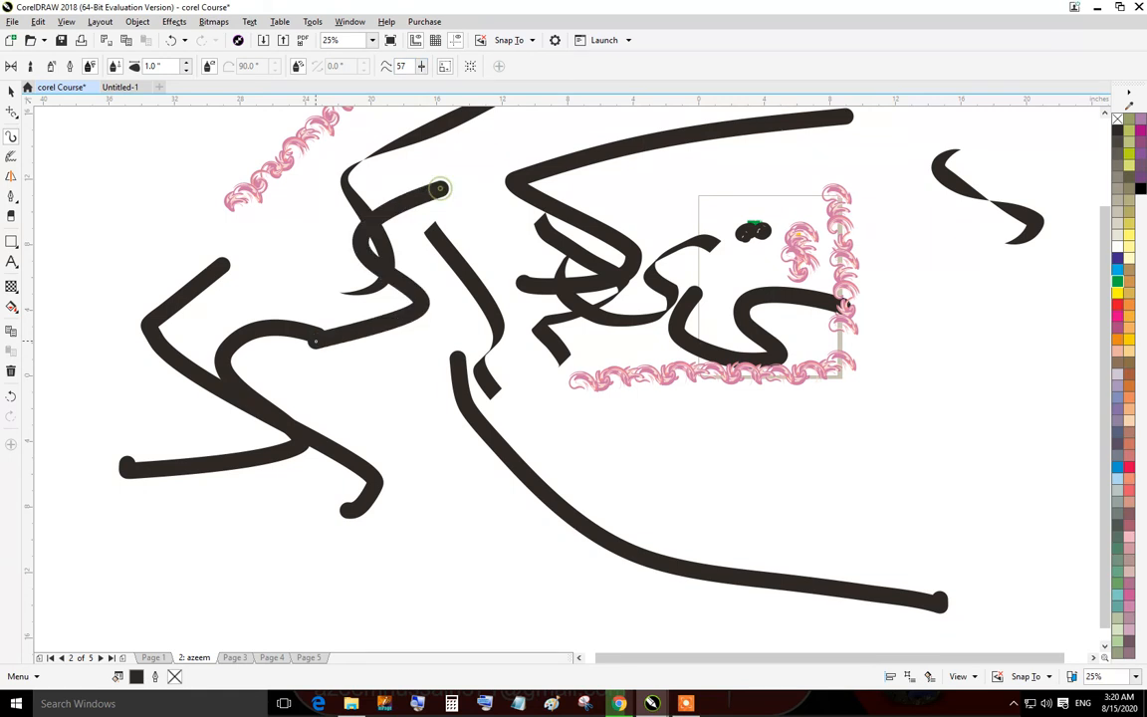
click(301, 67)
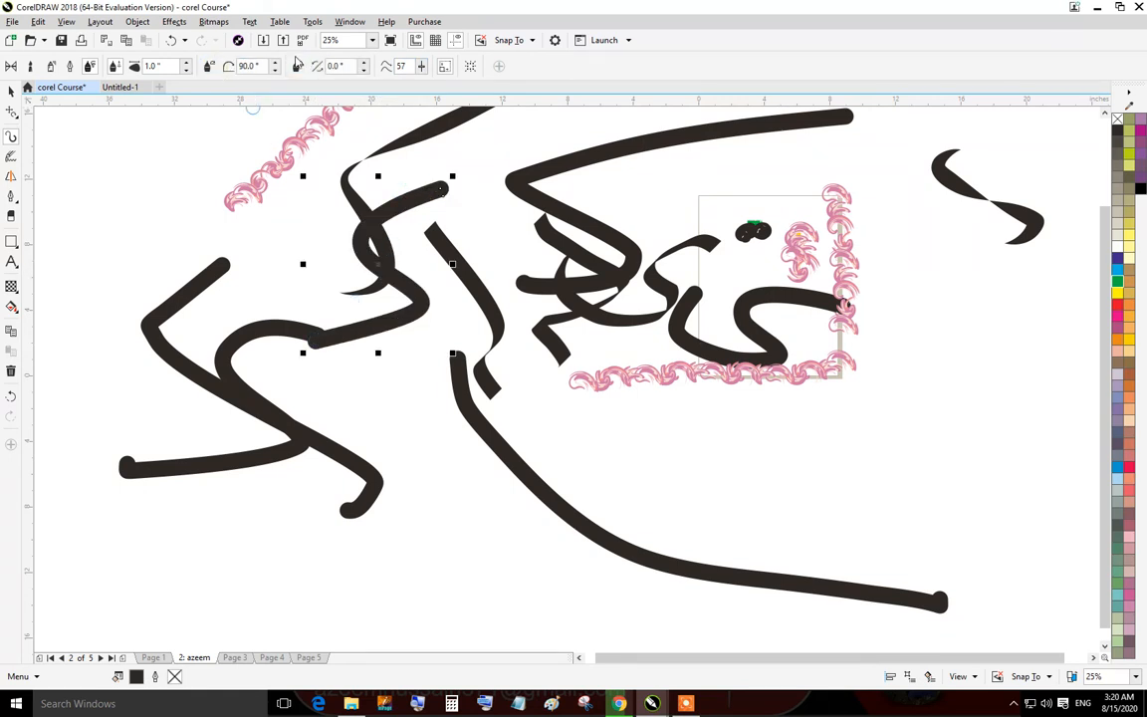
mouse_move(311, 261)
mouse_down()
mouse_move(266, 331)
mouse_move(35, 373)
mouse_up()
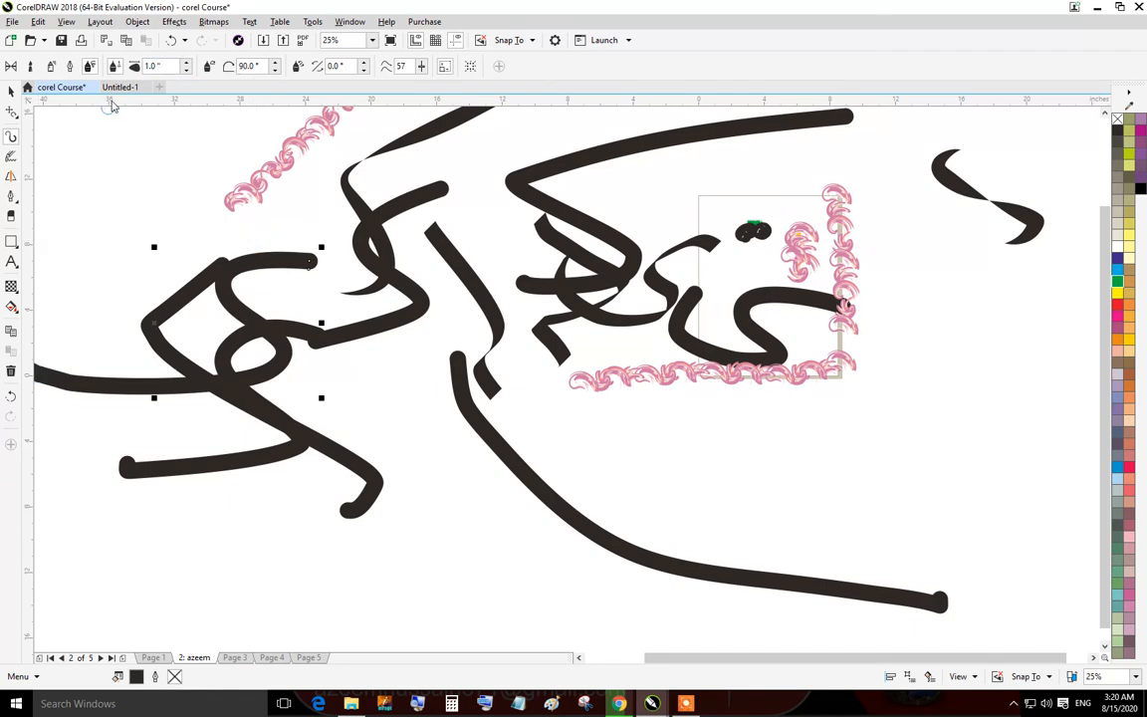
Draw a tapered preset stroke on the left, then sketch a thin curve above it with LiveSketch.
click(11, 65)
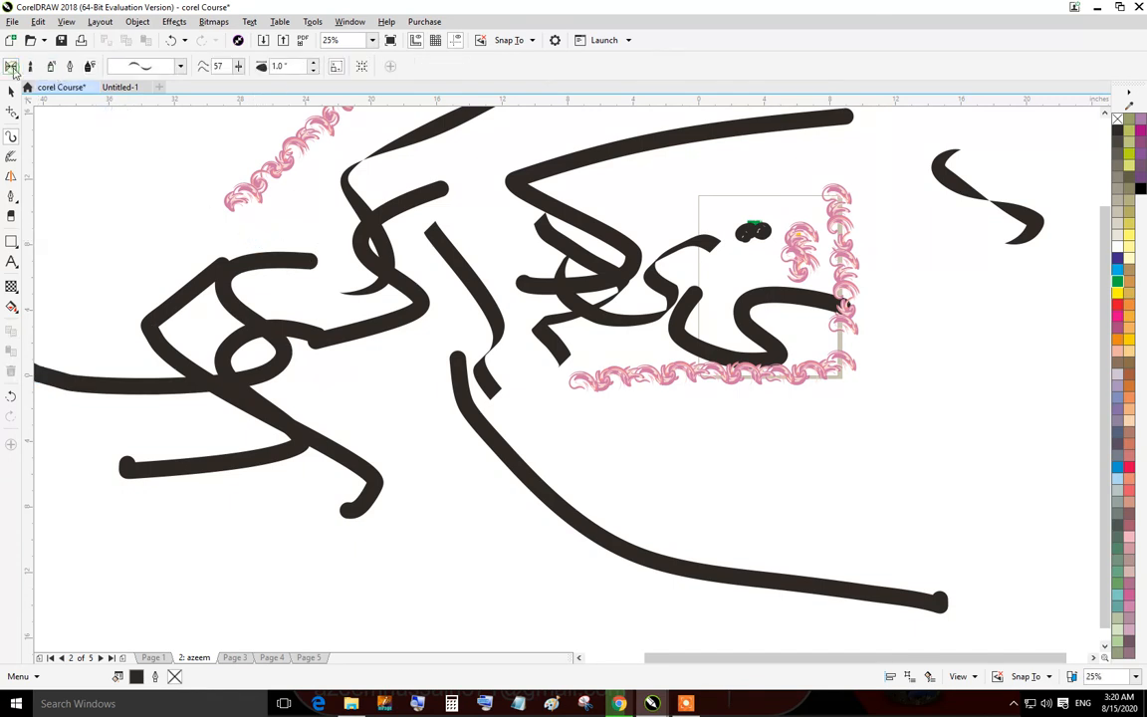
drag(181, 195, 90, 332)
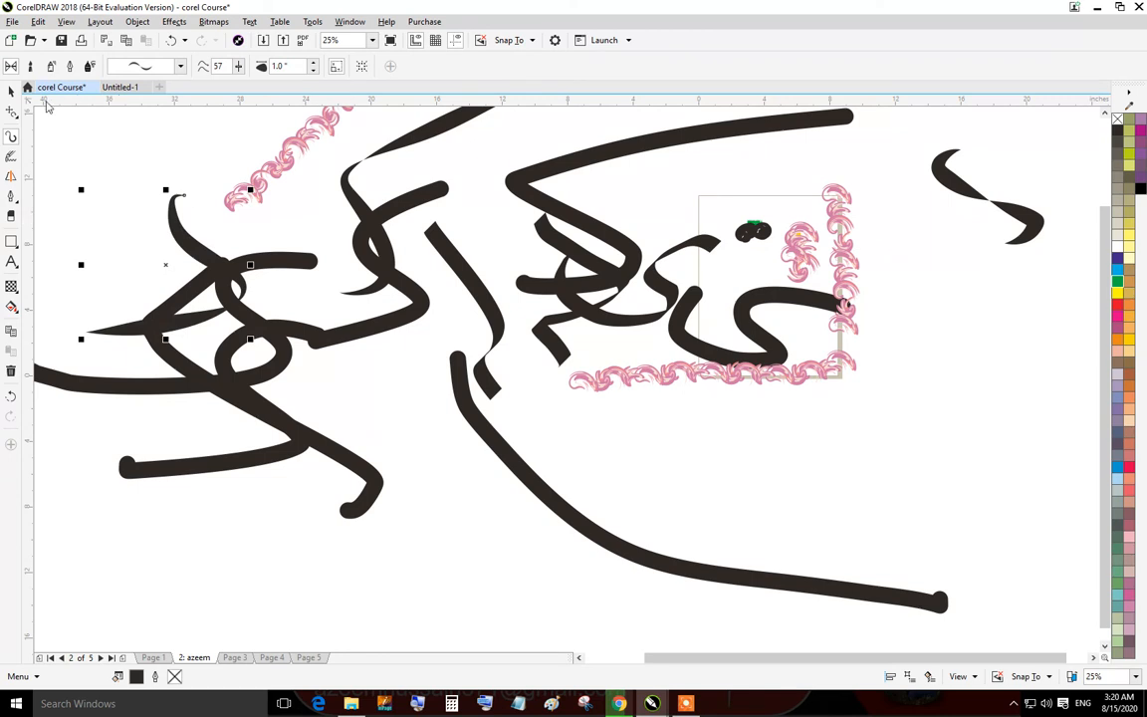
click(12, 157)
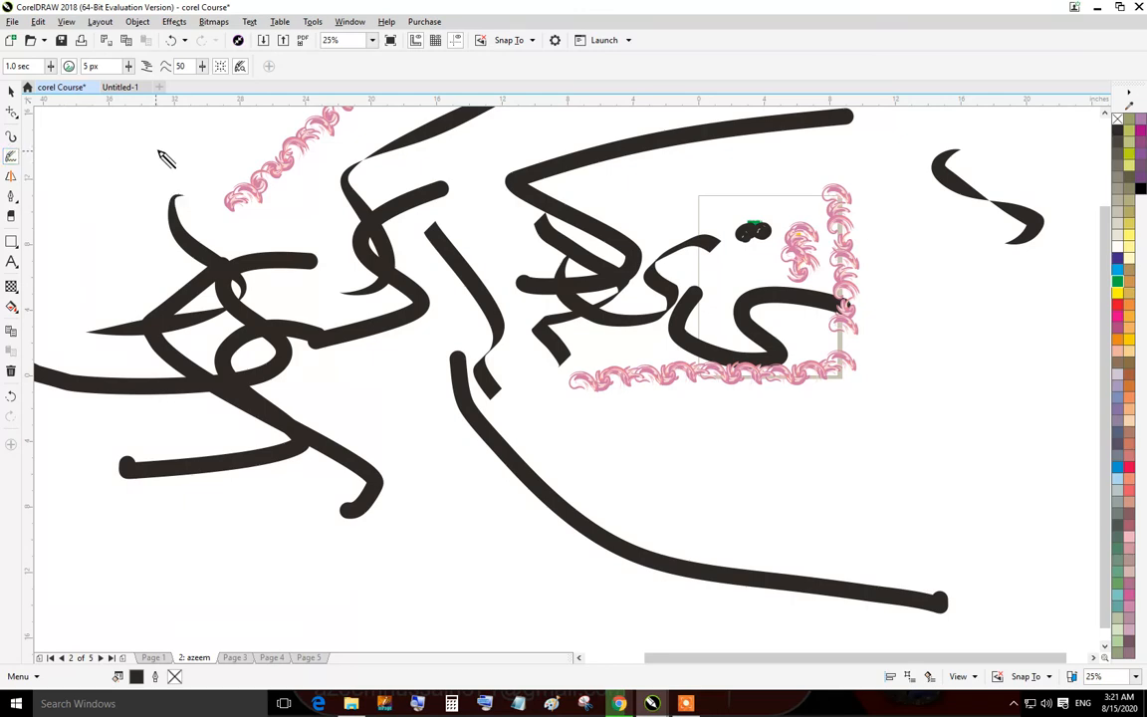
mouse_move(160, 137)
mouse_down()
mouse_move(221, 171)
mouse_move(95, 266)
mouse_up()
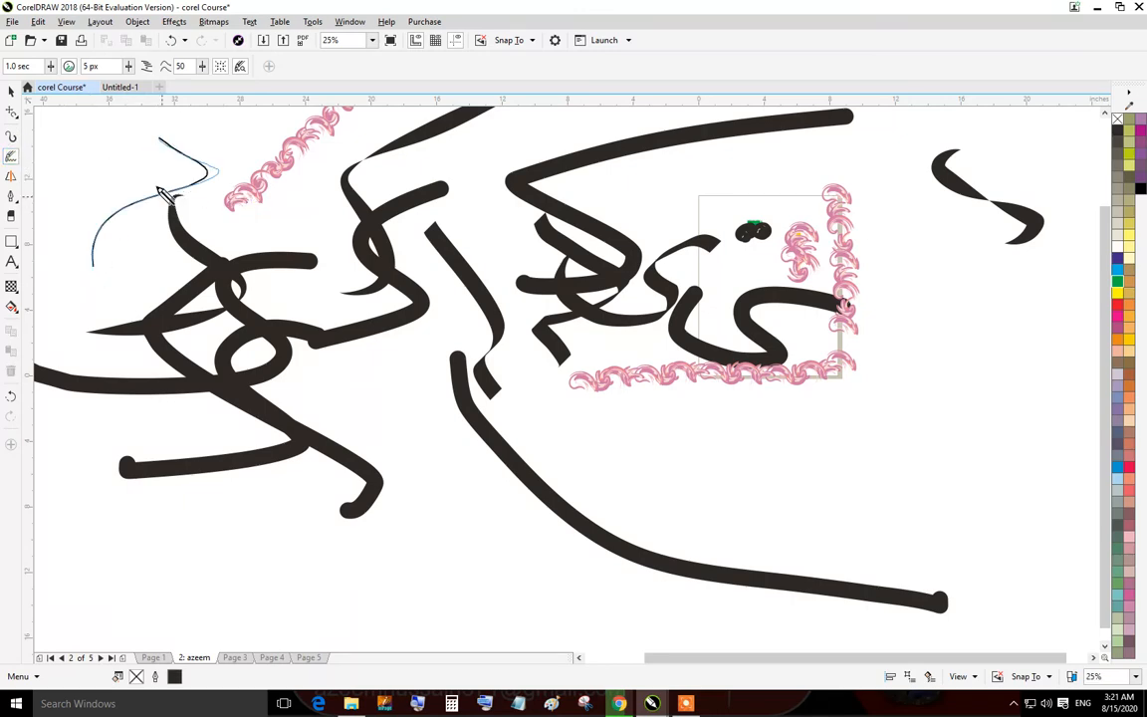
Select all objects on the page and delete them.
scroll(165, 188, up, 7)
scroll(403, 246, down, 4)
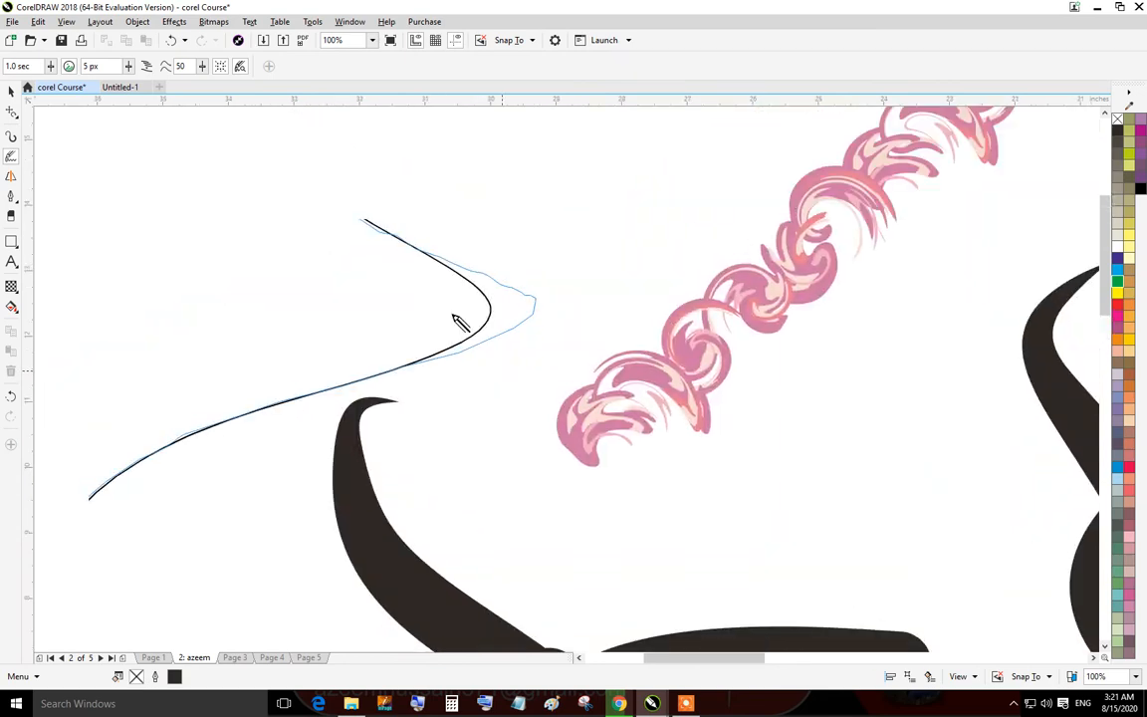
scroll(468, 308, down, 6)
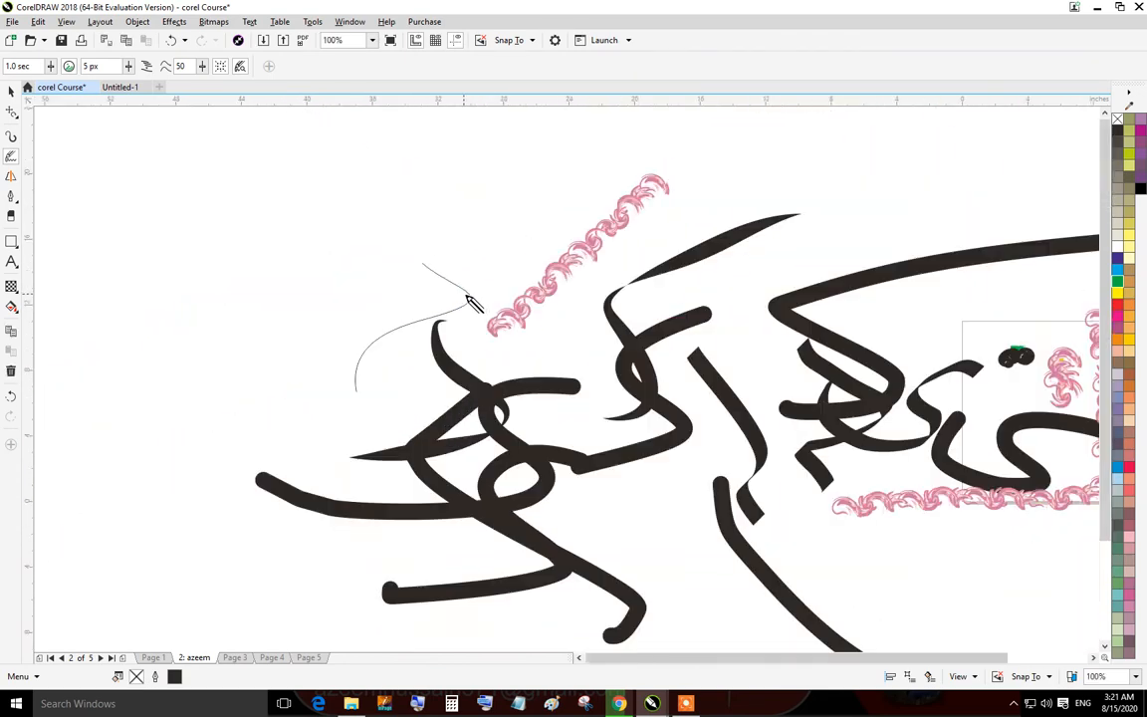
scroll(706, 368, down, 2)
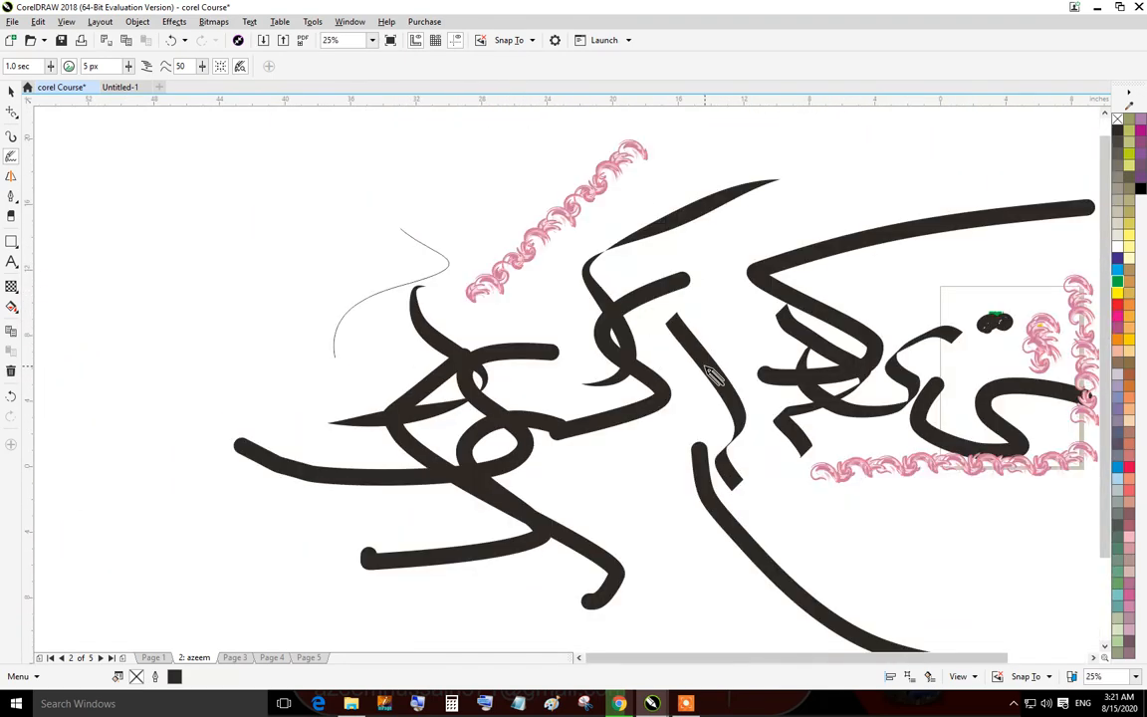
key(ctrl+a)
key(Delete)
scroll(917, 393, down, 2)
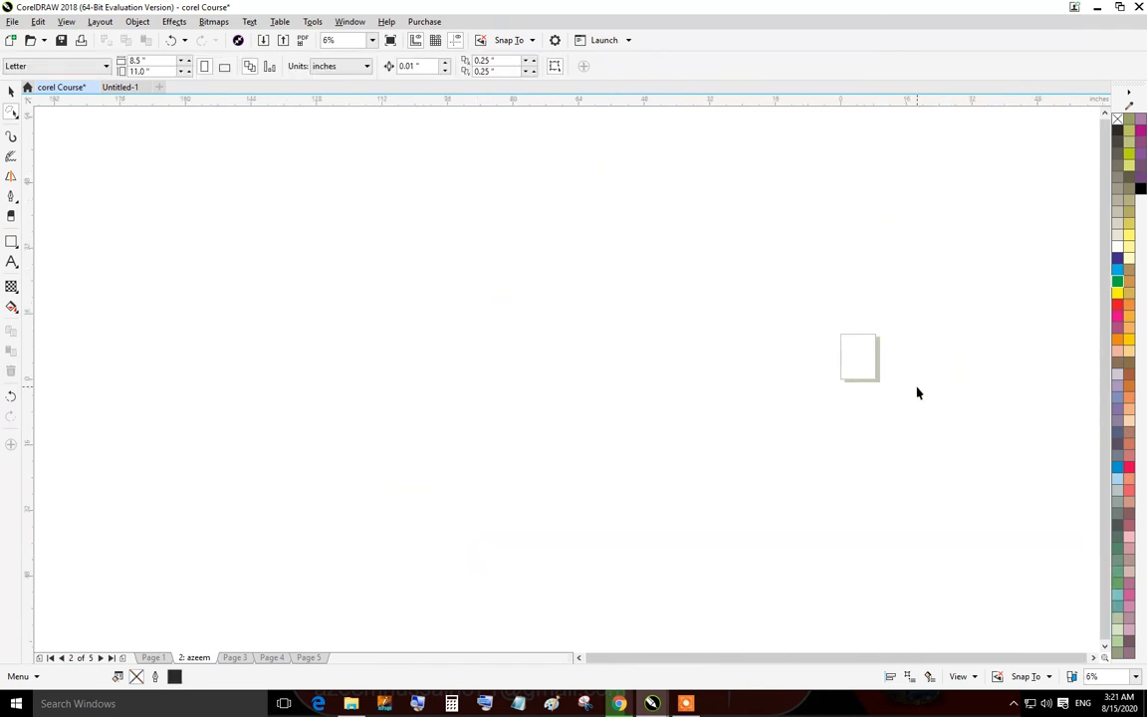
scroll(851, 343, up, 6)
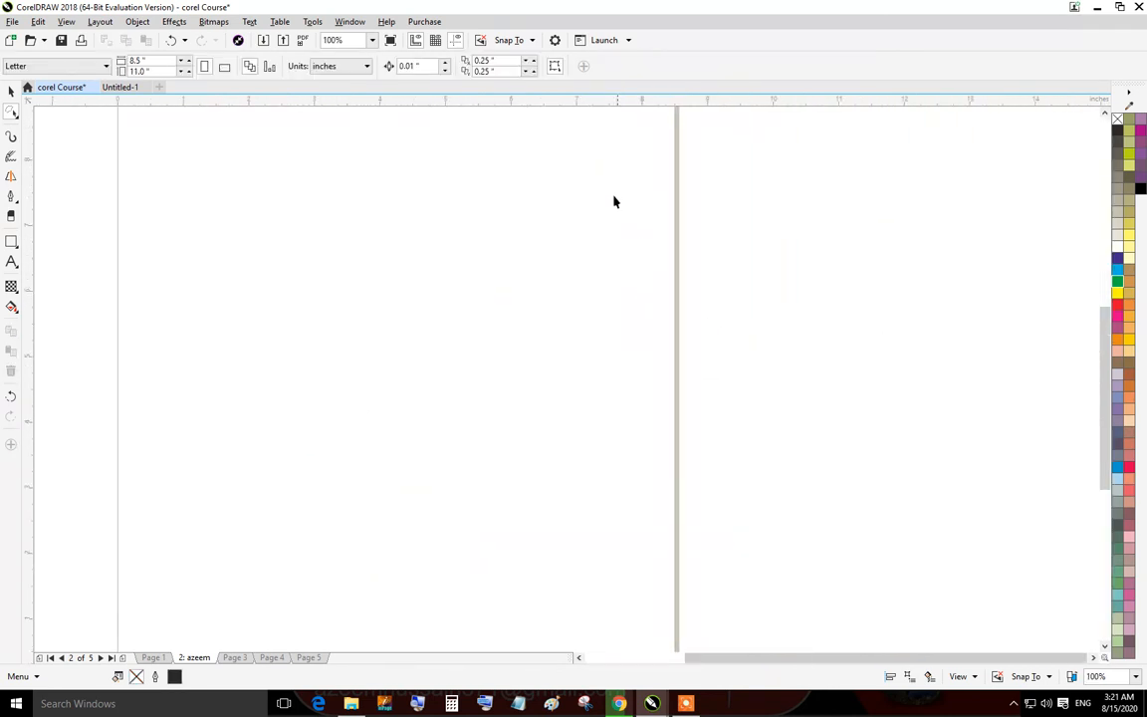
scroll(610, 207, down, 2)
scroll(536, 188, up, 2)
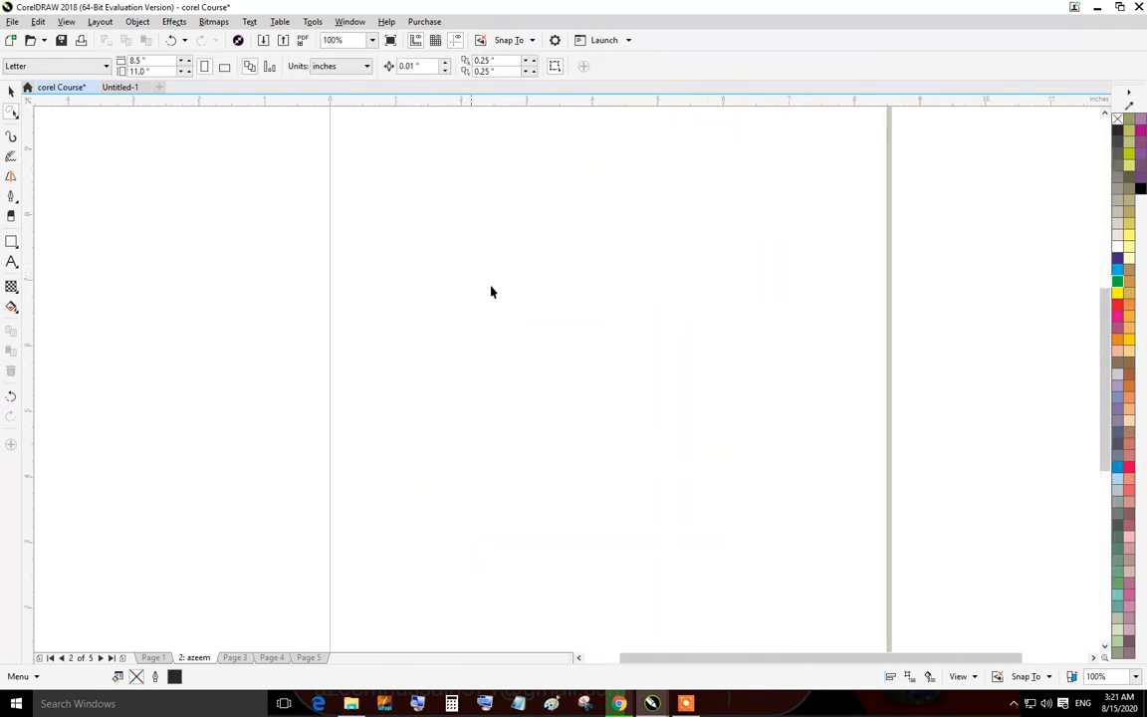
mouse_move(846, 197)
mouse_down()
mouse_move(631, 227)
mouse_move(622, 297)
mouse_move(881, 426)
mouse_up()
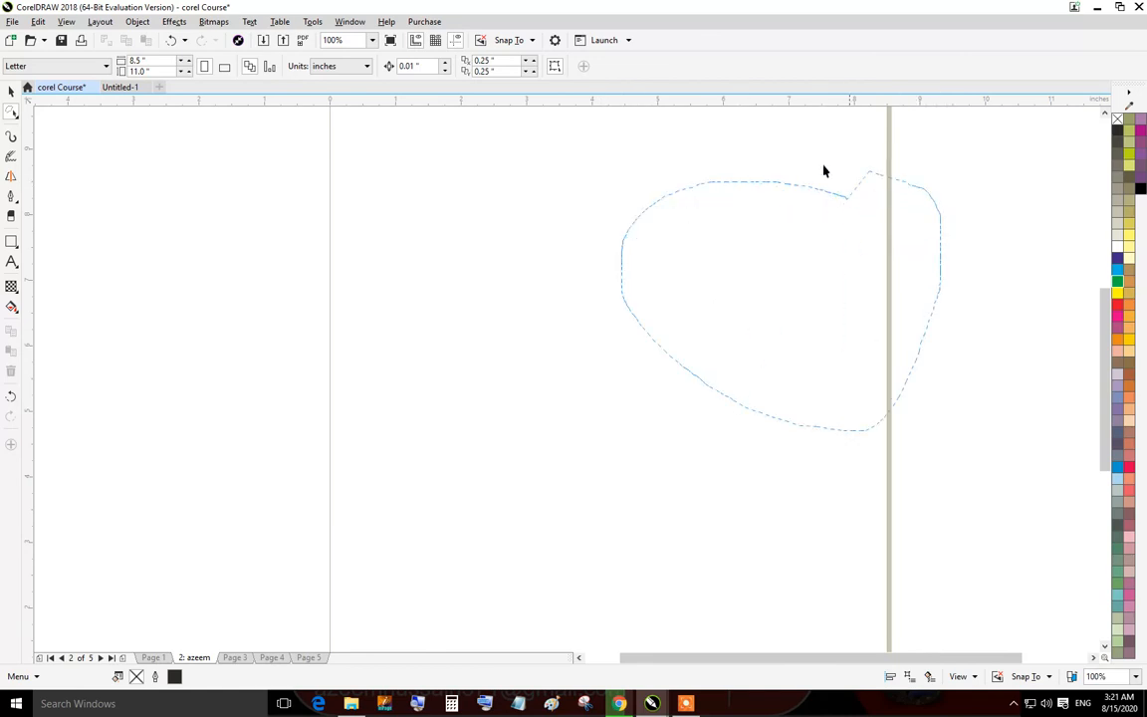
mouse_move(824, 171)
mouse_down()
mouse_move(768, 167)
mouse_move(474, 368)
mouse_move(282, 433)
mouse_move(329, 212)
mouse_up()
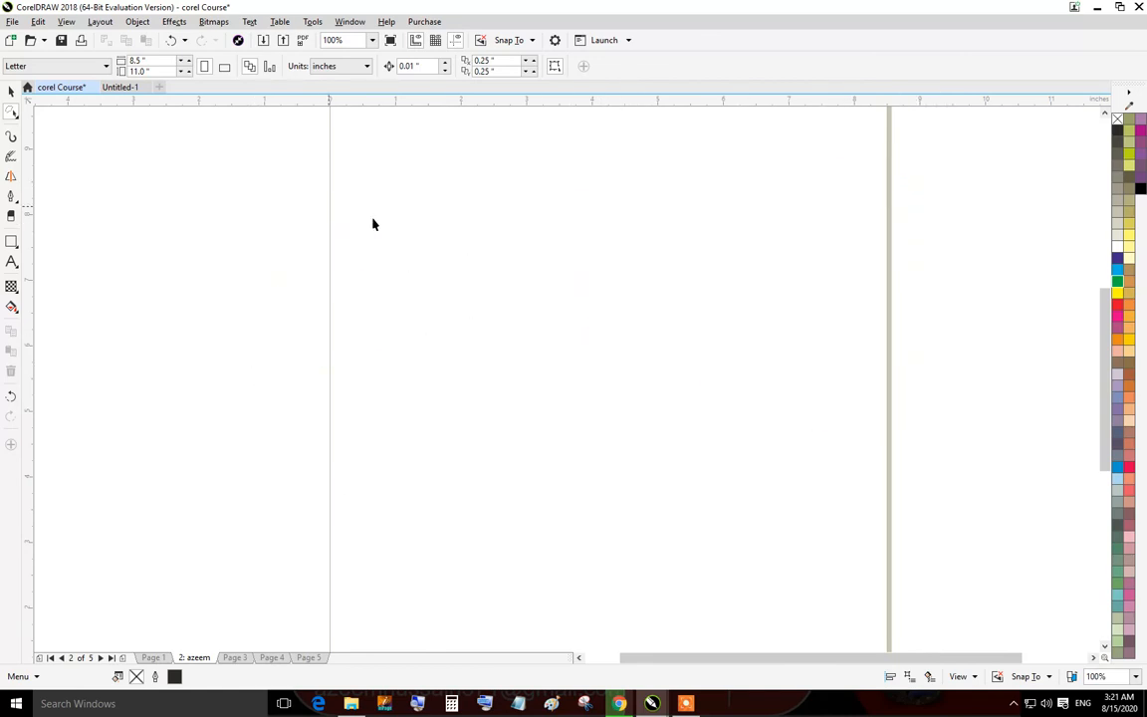
mouse_move(676, 208)
mouse_down()
mouse_move(712, 384)
mouse_move(698, 510)
mouse_up()
mouse_move(696, 220)
mouse_down()
mouse_move(602, 291)
mouse_move(539, 371)
mouse_up()
drag(422, 271, 425, 267)
scroll(613, 294, down, 3)
drag(576, 233, 678, 300)
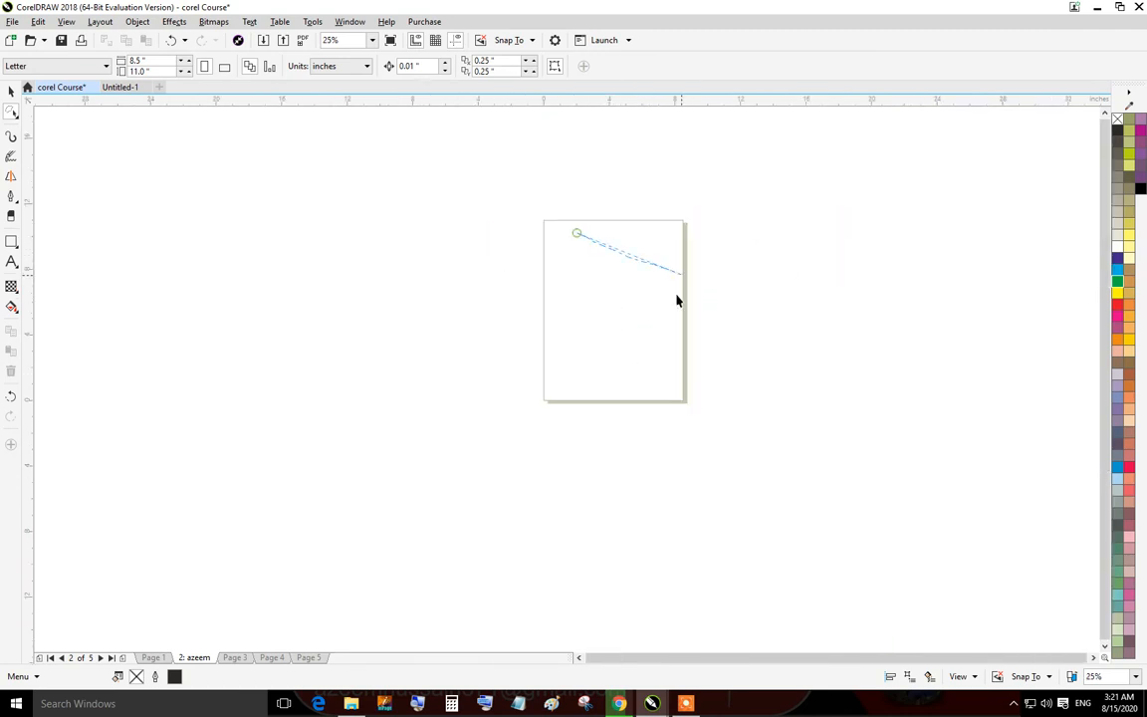
mouse_move(576, 383)
mouse_down()
mouse_move(496, 312)
mouse_move(488, 274)
mouse_up()
Switch to LiveSketch and sketch several freehand curves on the empty page.
click(11, 155)
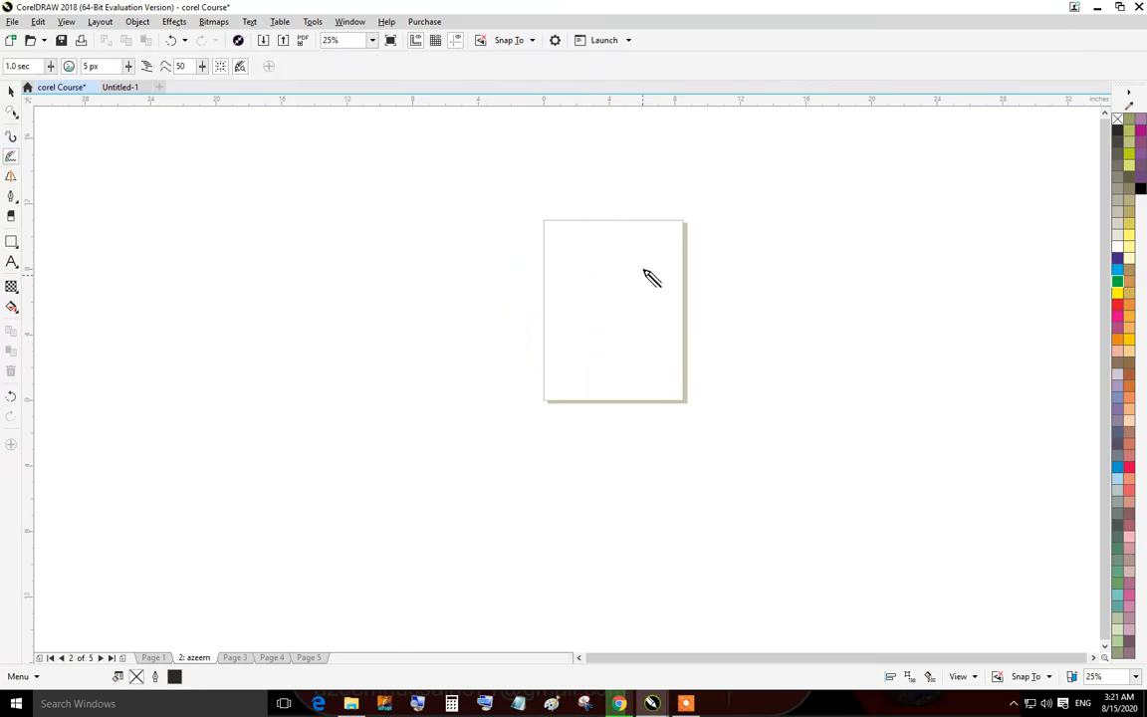
drag(641, 267, 615, 321)
scroll(651, 304, up, 4)
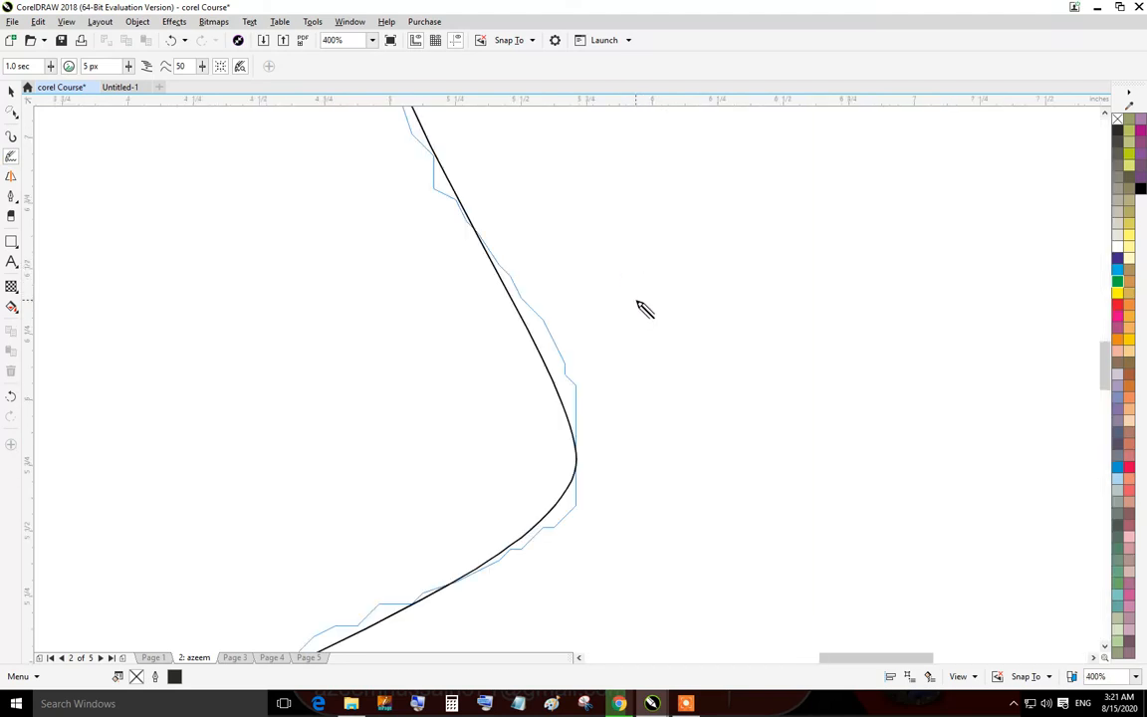
scroll(578, 394, down, 2)
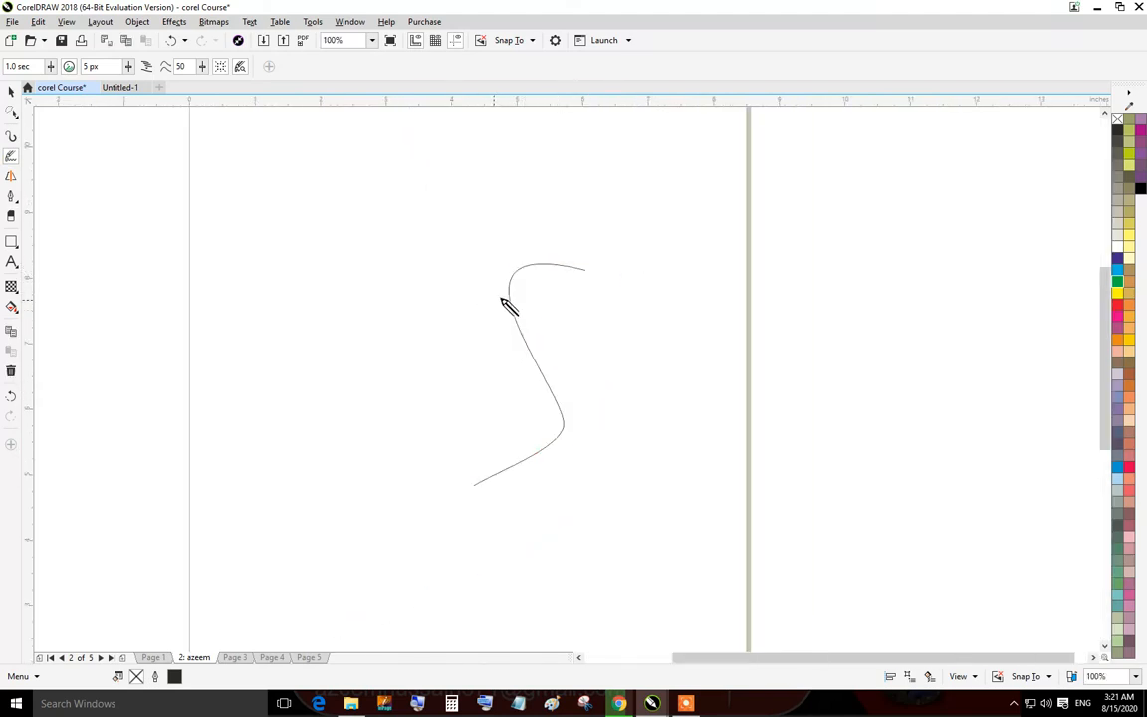
scroll(507, 302, up, 4)
scroll(615, 313, down, 2)
mouse_move(629, 217)
mouse_down()
mouse_move(597, 257)
mouse_move(634, 409)
mouse_move(546, 506)
mouse_move(459, 463)
mouse_move(405, 308)
mouse_move(441, 250)
mouse_move(492, 220)
mouse_move(505, 226)
mouse_move(513, 265)
mouse_move(501, 337)
mouse_move(514, 397)
mouse_move(551, 369)
mouse_move(598, 382)
mouse_move(609, 398)
mouse_move(570, 247)
mouse_move(574, 187)
mouse_up()
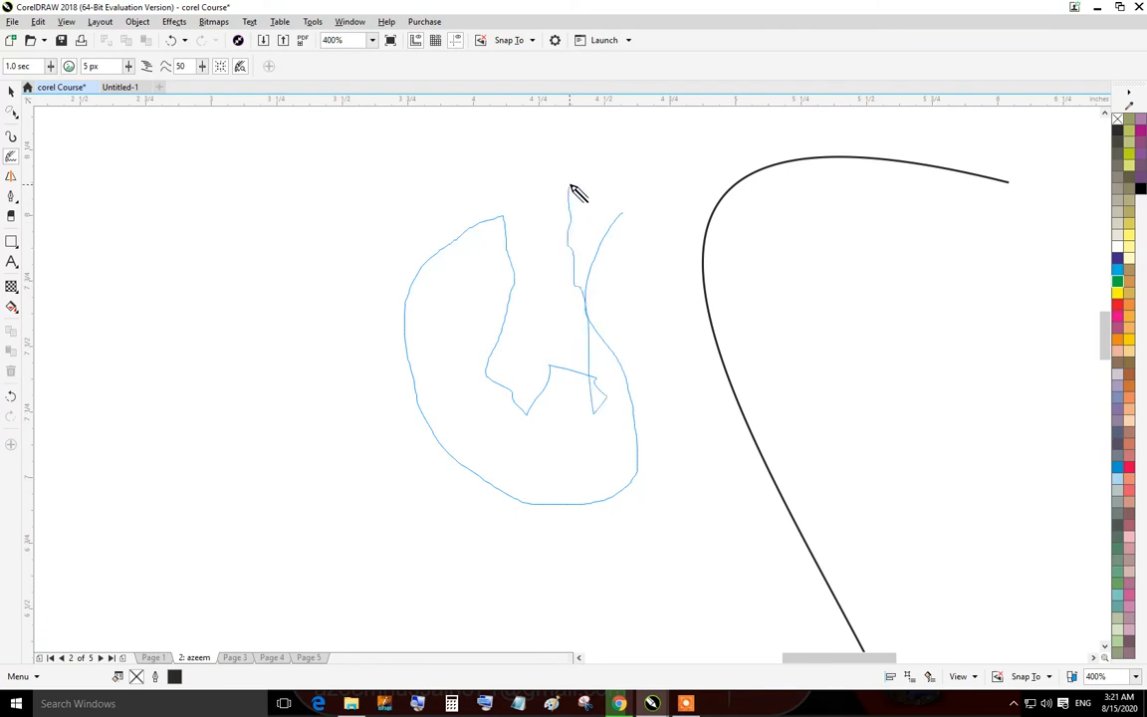
scroll(597, 379, up, 2)
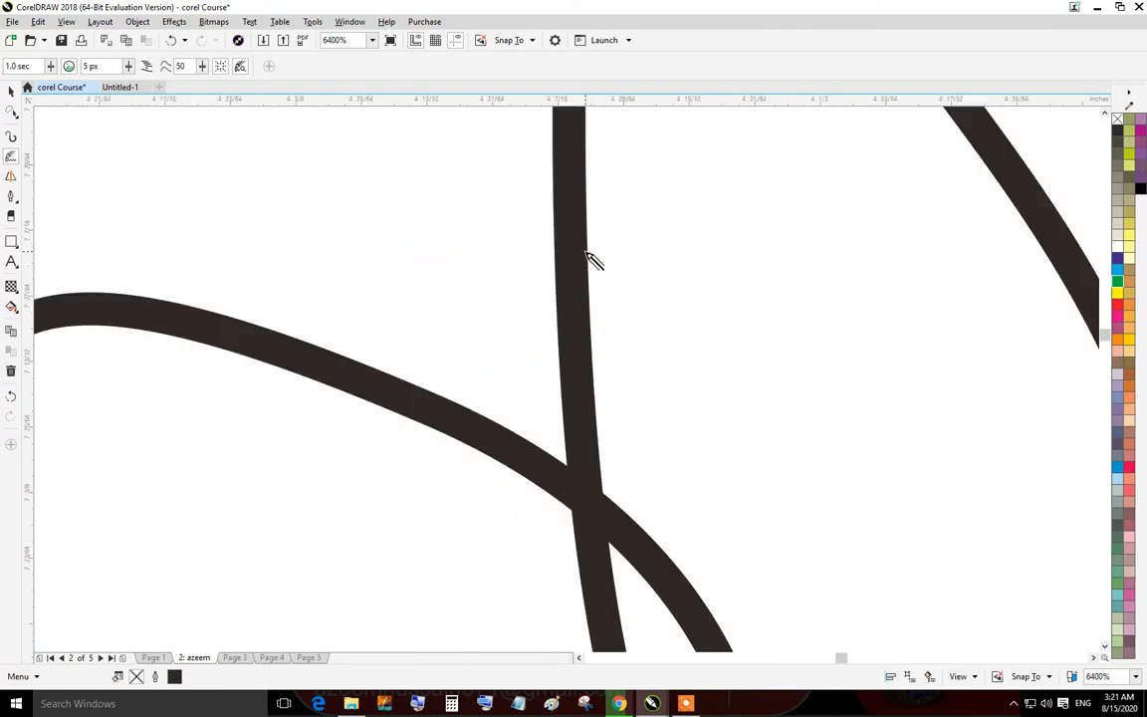
scroll(572, 366, up, 2)
scroll(572, 367, down, 4)
mouse_move(331, 350)
mouse_down()
mouse_move(348, 582)
mouse_move(311, 582)
mouse_move(210, 354)
mouse_move(221, 220)
mouse_up()
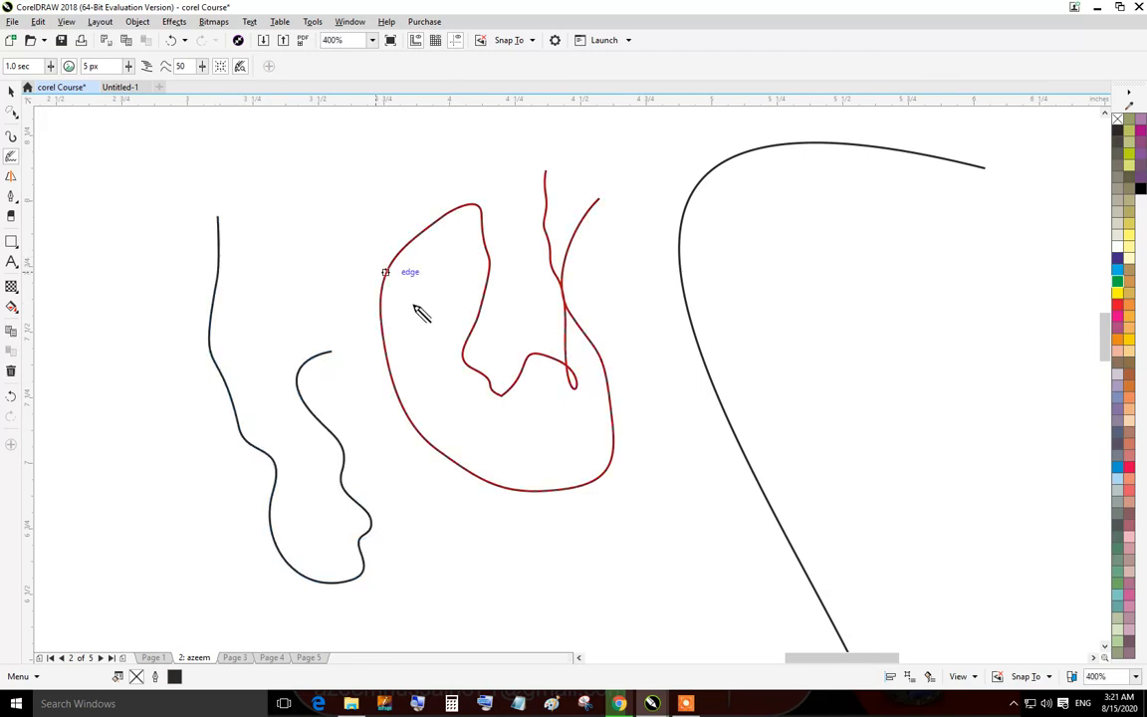
Lower the LiveSketch timer to 0.8 sec and sketch a wavy stroke.
scroll(311, 408, up, 4)
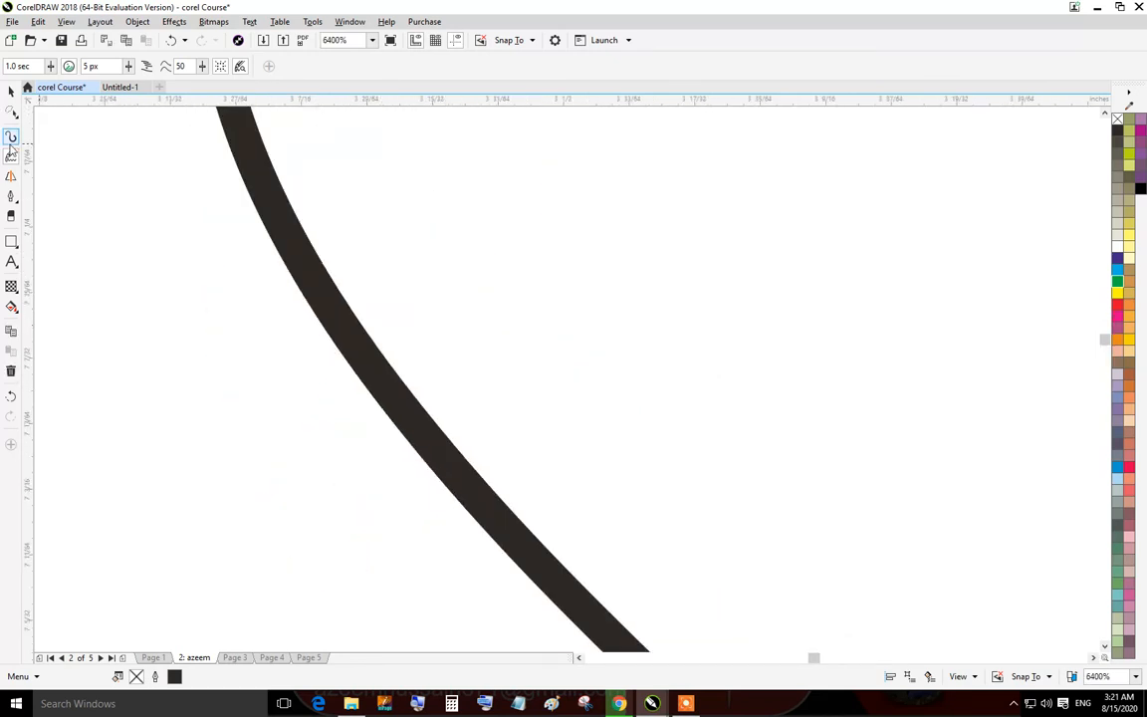
click(51, 69)
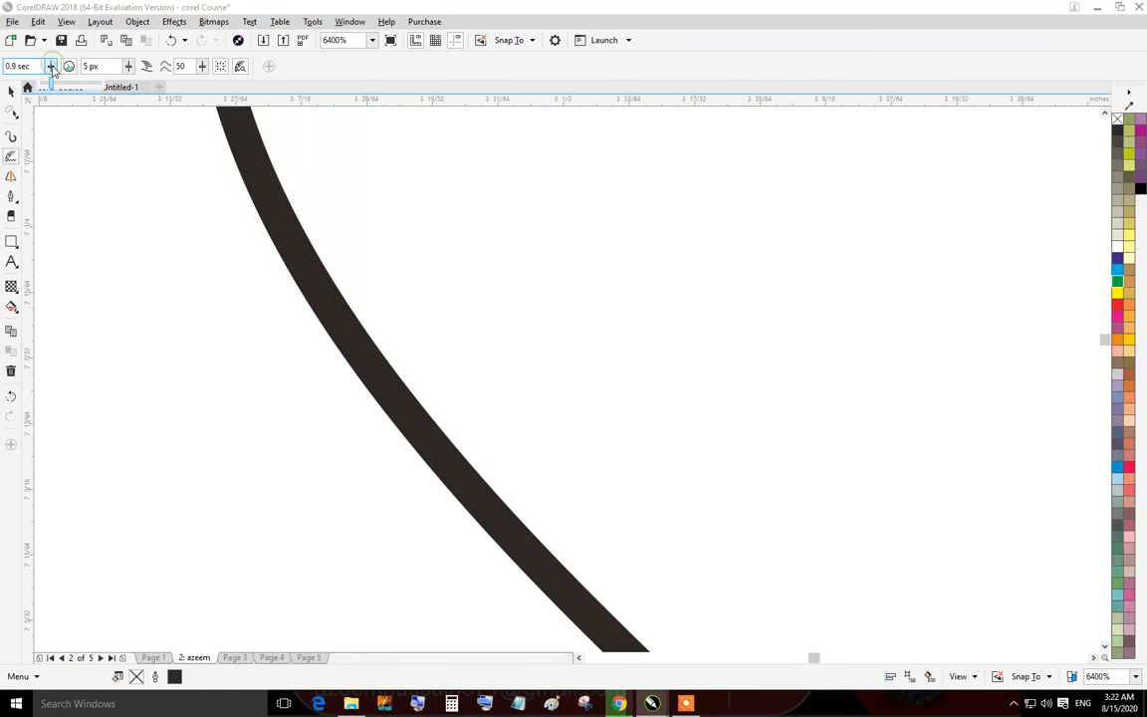
mouse_move(167, 251)
mouse_down()
mouse_move(124, 294)
mouse_move(171, 540)
mouse_up()
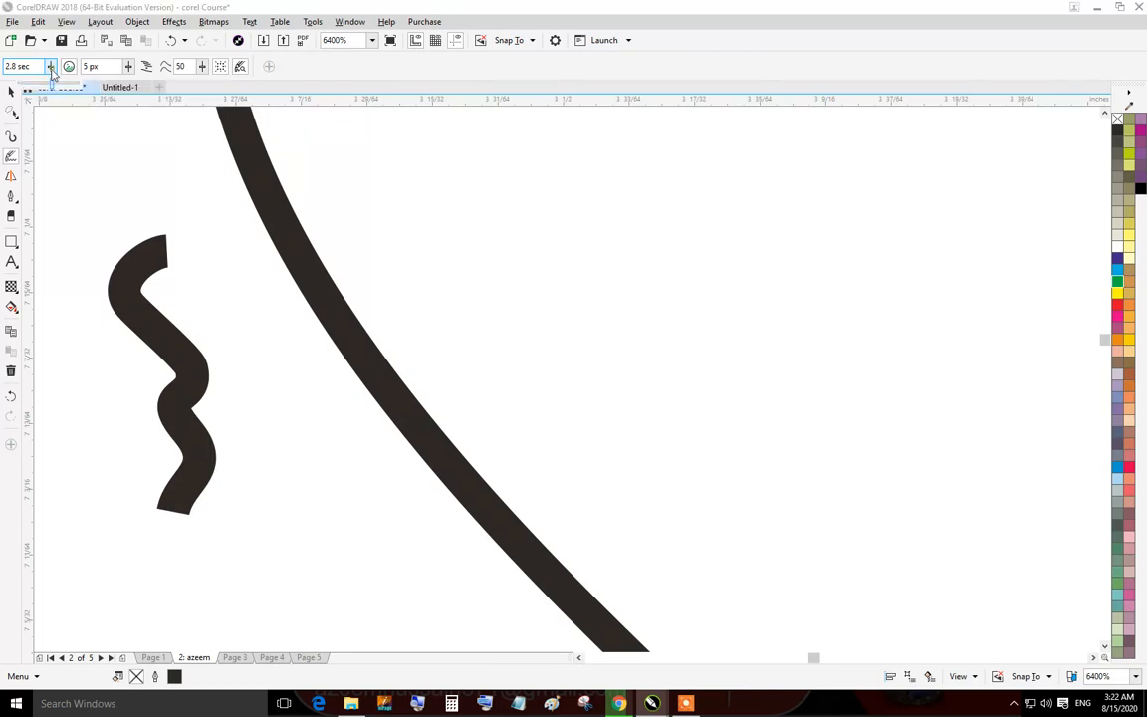
Set the LiveSketch proximity to 0 px, returning from the Untitled-1 document to corel Course.
click(128, 69)
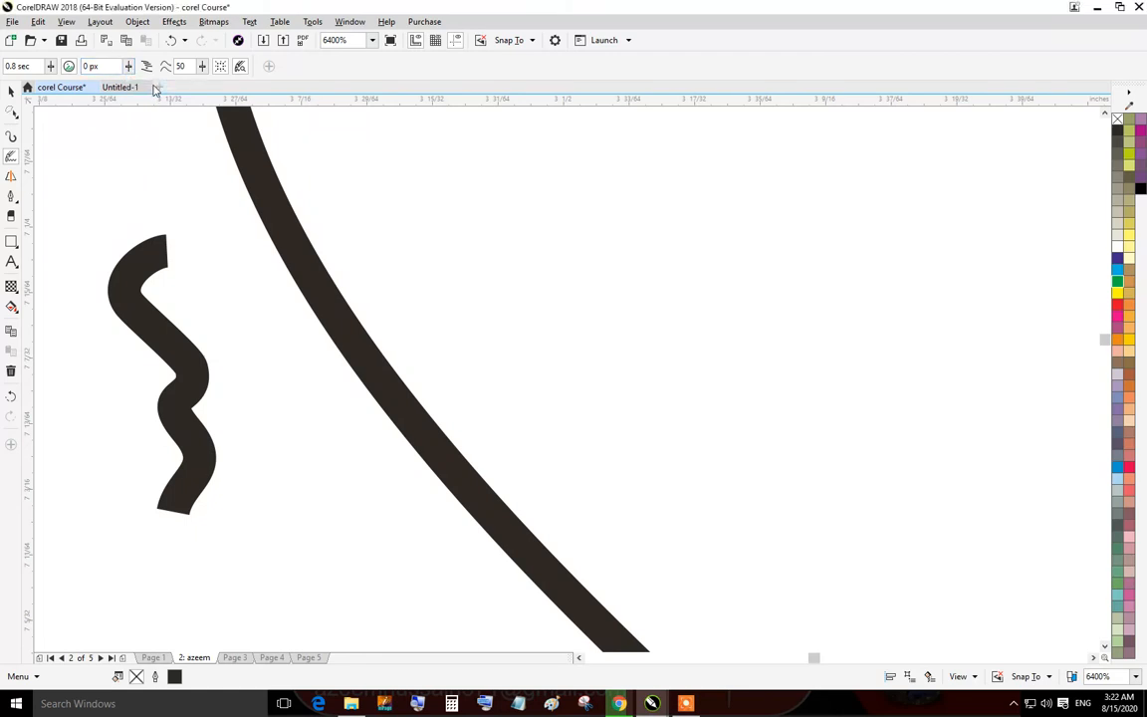
click(147, 86)
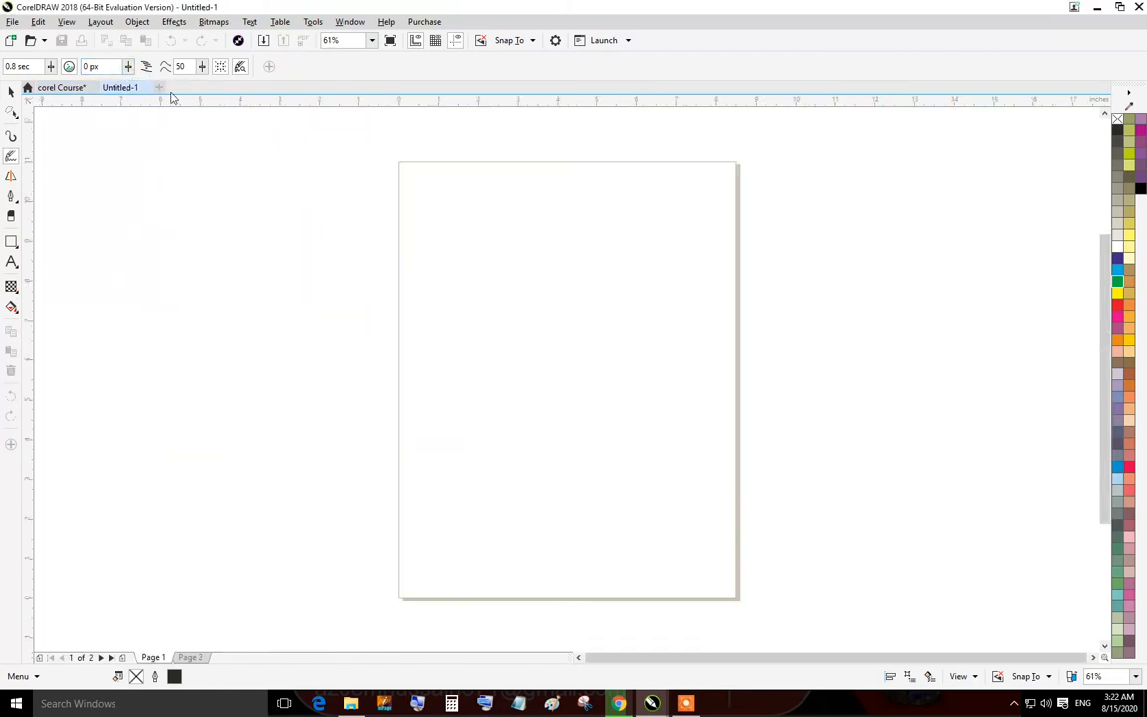
click(68, 87)
Raise the smoothing to 66 and sketch two more wavy strokes.
click(201, 67)
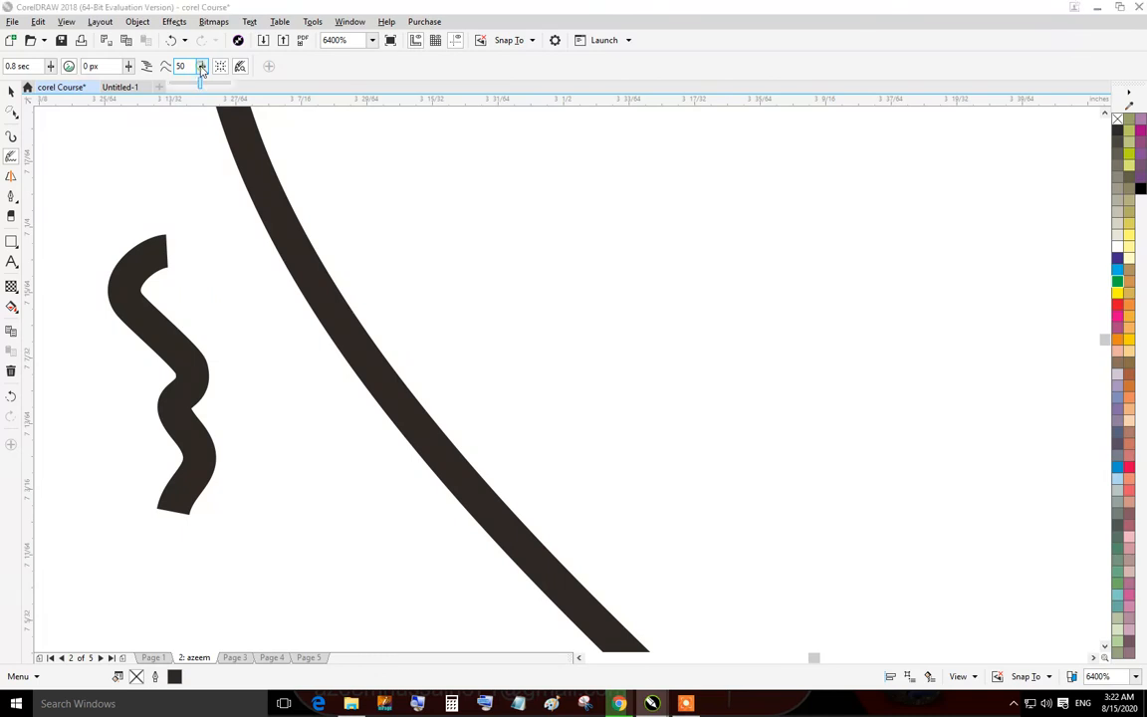
click(210, 86)
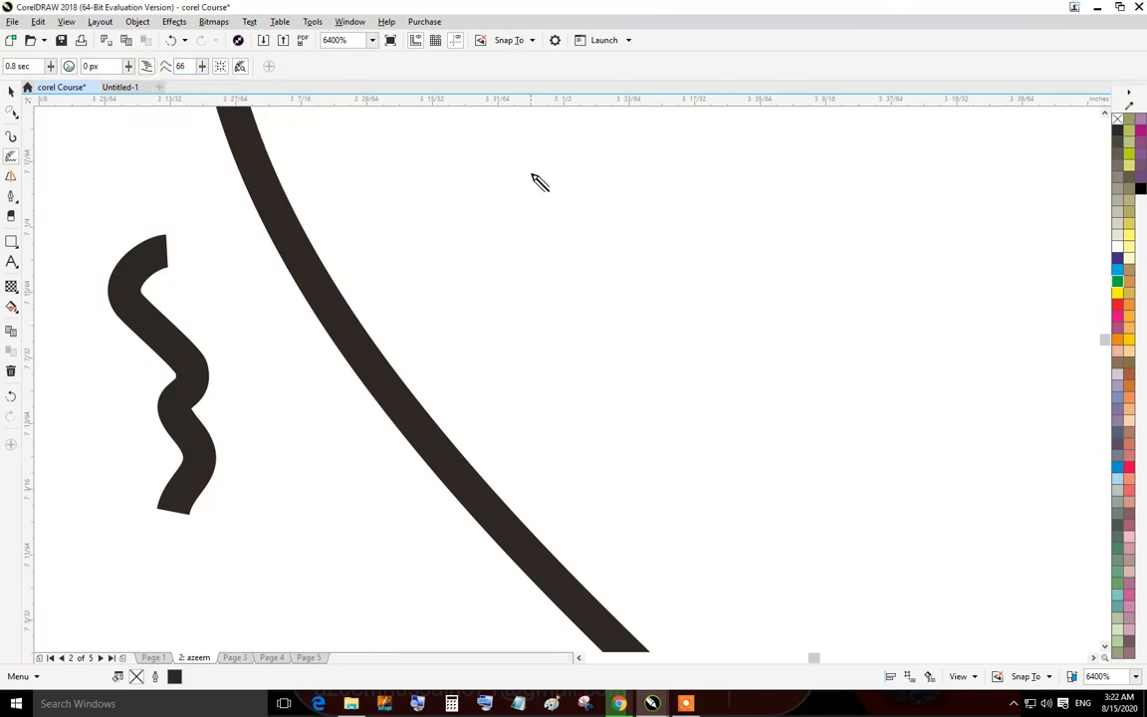
mouse_move(531, 174)
mouse_down()
mouse_move(585, 301)
mouse_move(555, 346)
mouse_up()
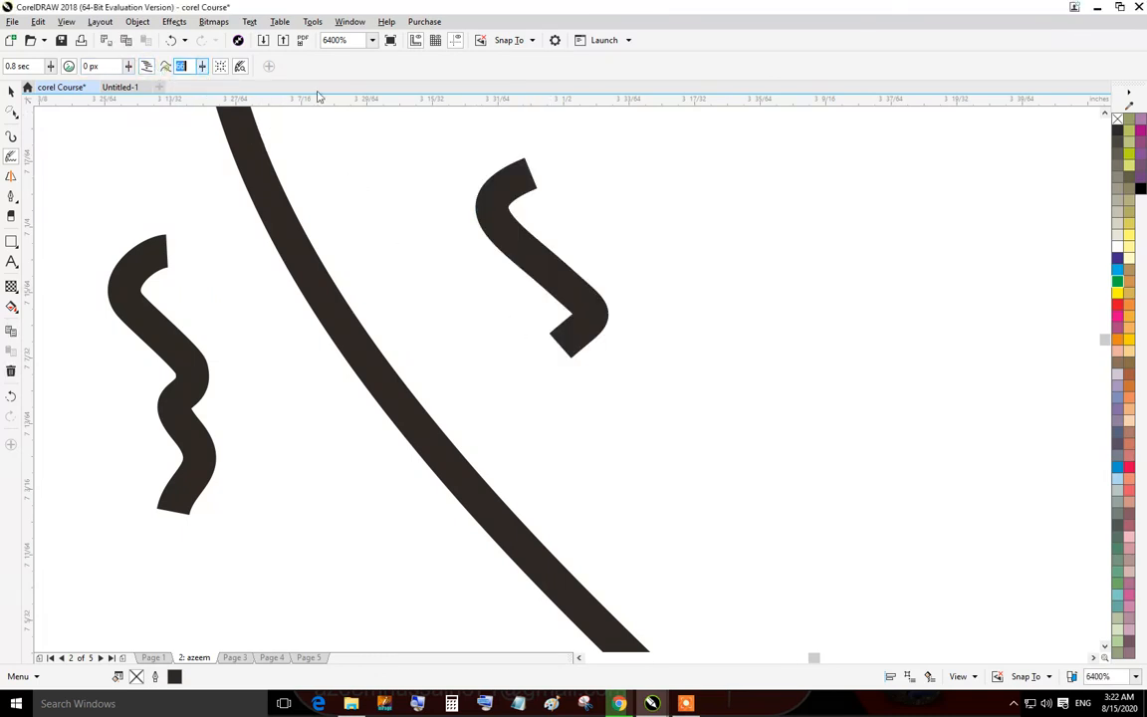
mouse_move(872, 229)
mouse_down()
mouse_move(837, 346)
mouse_move(834, 441)
mouse_up()
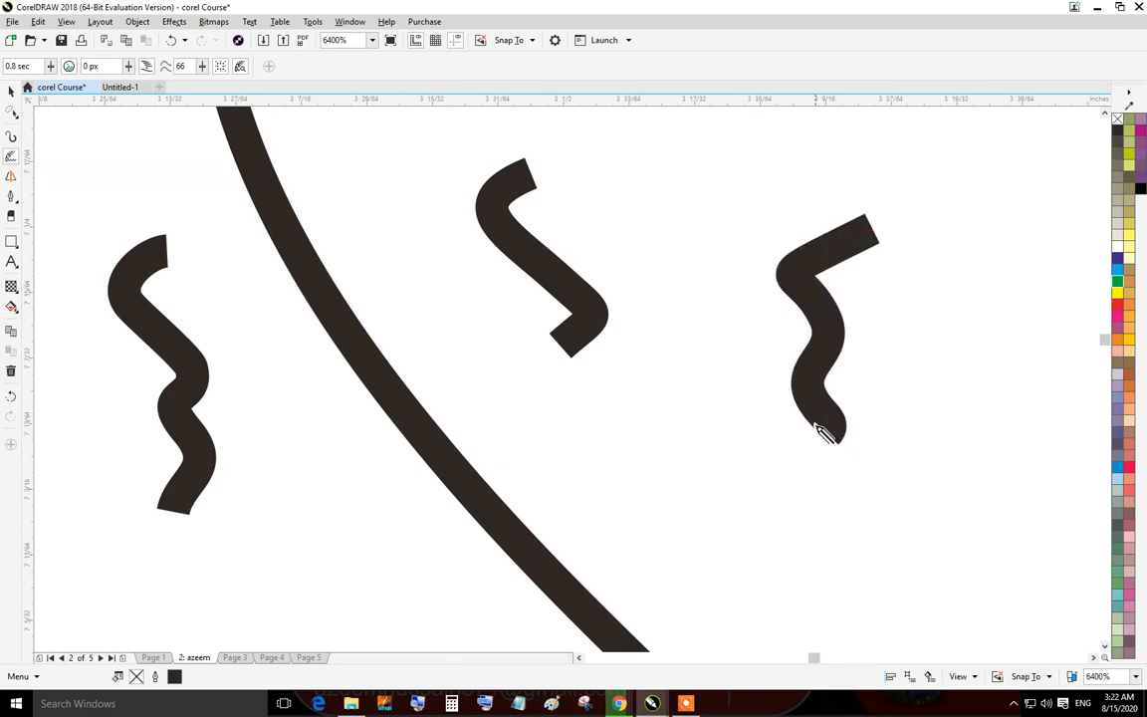
Turn on the bounding box option and sketch a long curving stroke across the others.
click(221, 65)
mouse_move(684, 164)
mouse_down()
mouse_move(660, 359)
mouse_move(365, 217)
mouse_up()
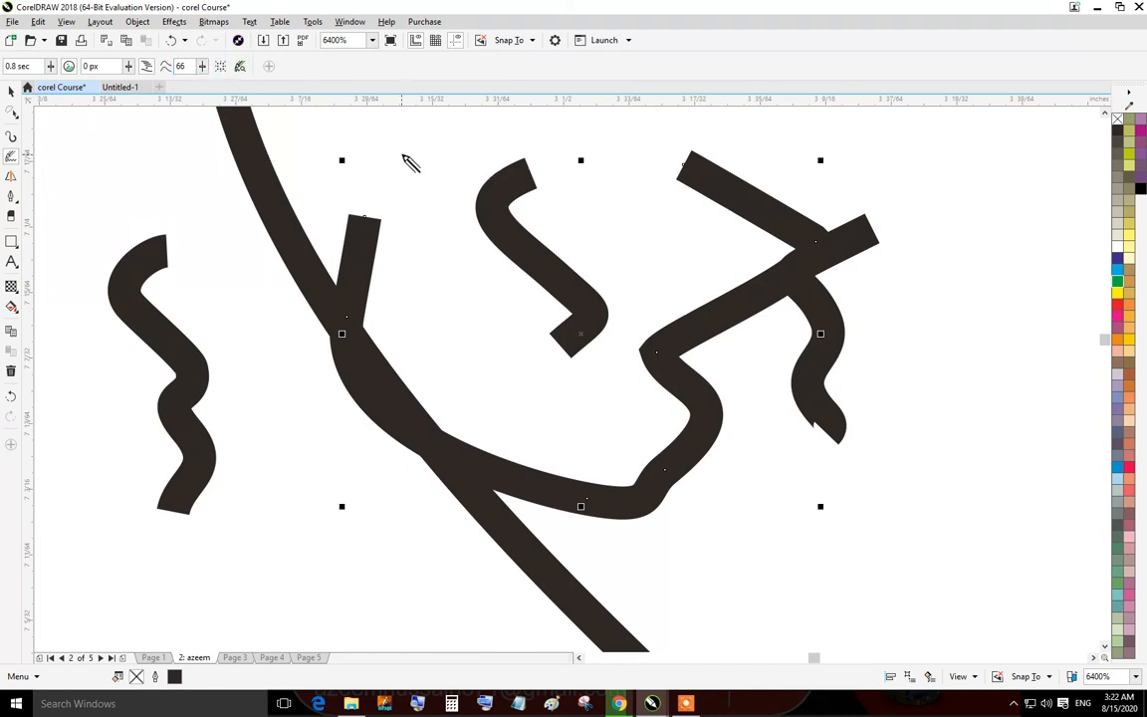
Sketch a looping stroke over the strokes and undo the stray mark that follows it.
drag(403, 157, 515, 362)
mouse_move(461, 169)
mouse_down()
mouse_move(622, 411)
mouse_move(435, 197)
mouse_move(479, 177)
mouse_up()
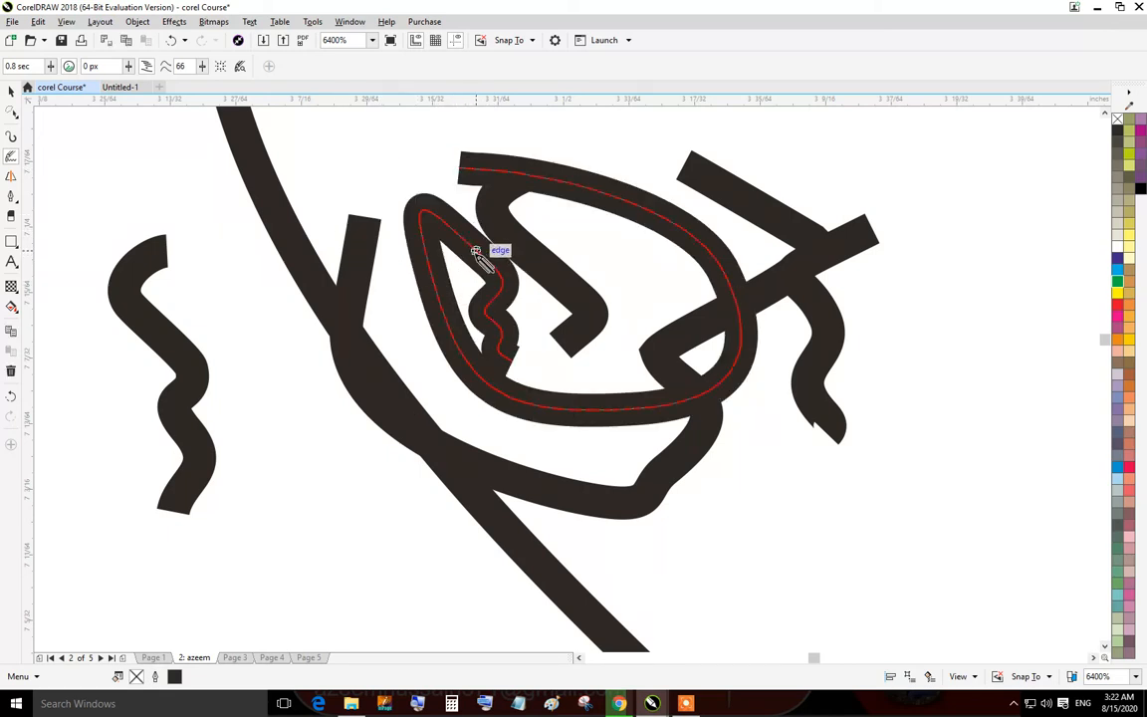
click(411, 288)
key(ctrl+z)
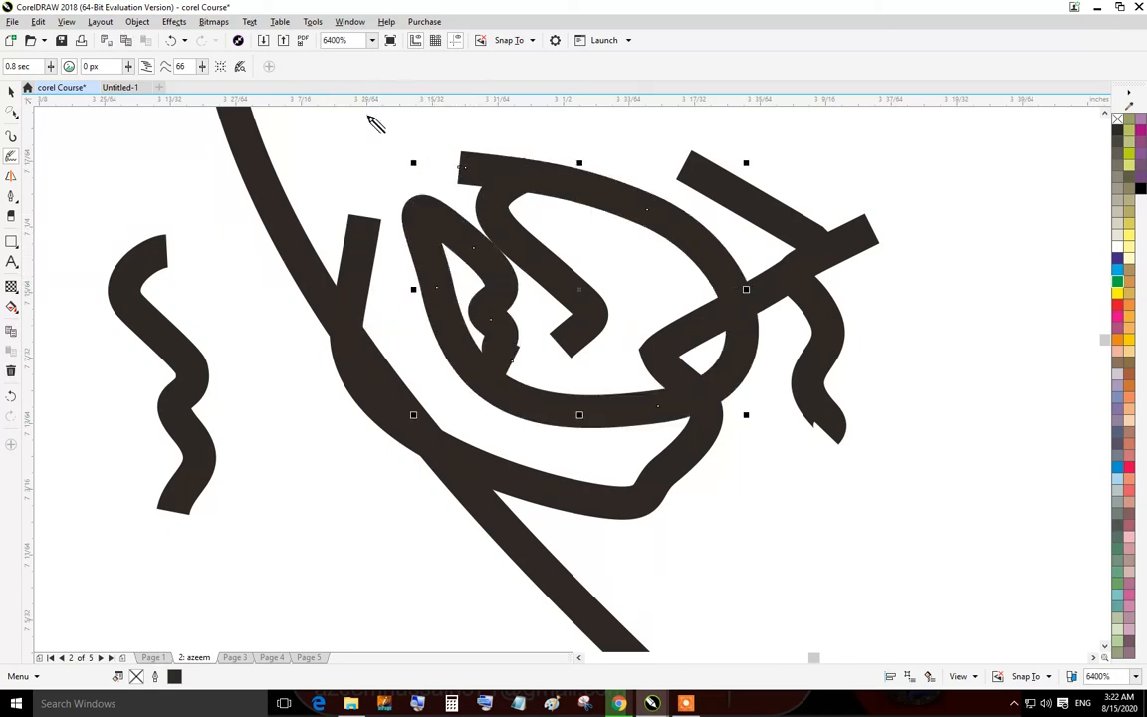
Switch to the Smart Drawing tool and draw a smoothed U-shaped curve.
click(10, 177)
scroll(638, 371, down, 8)
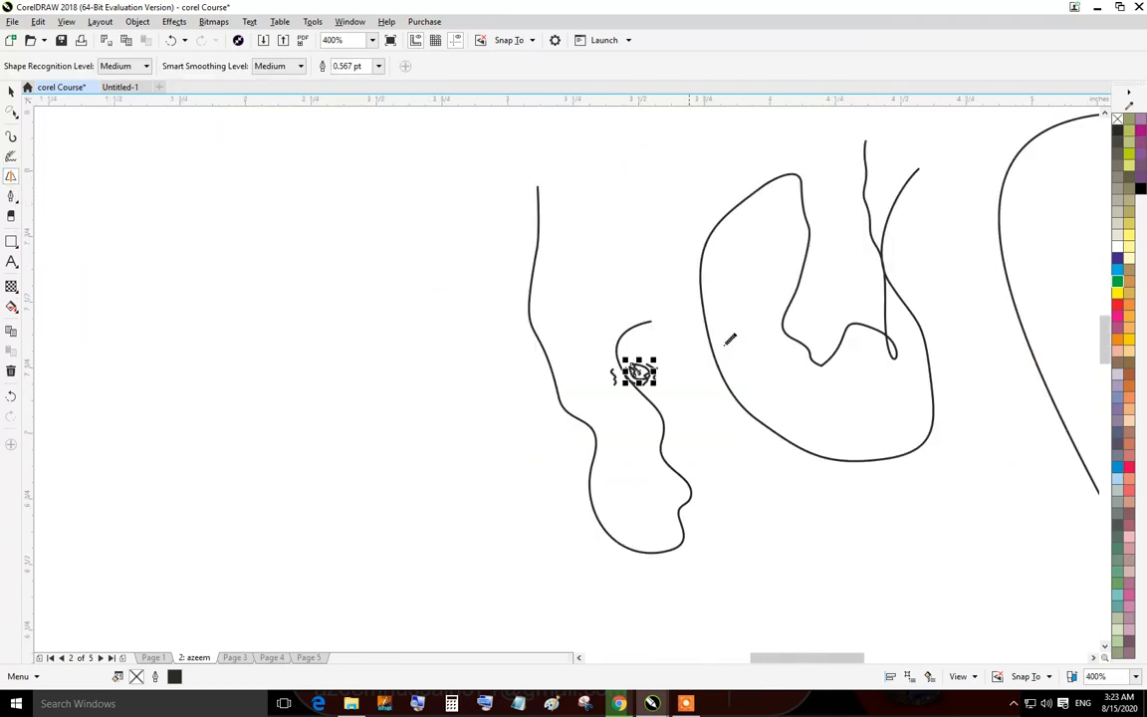
mouse_move(626, 229)
mouse_down()
mouse_move(771, 568)
mouse_move(401, 263)
mouse_up()
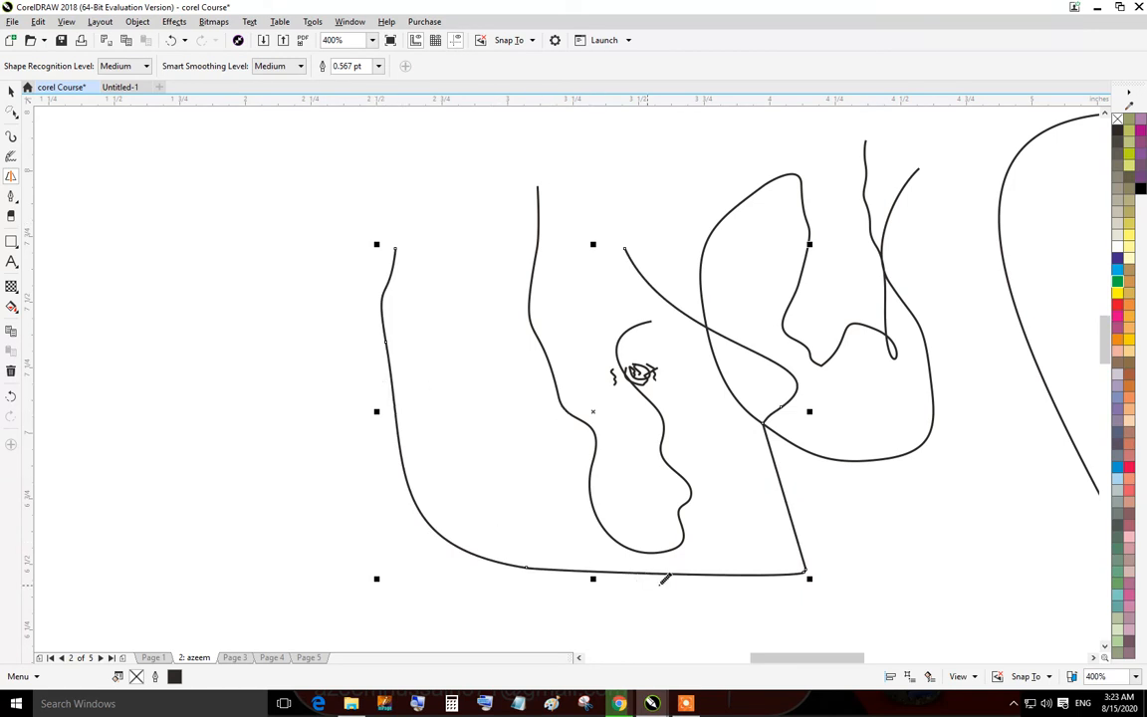
scroll(697, 573, up, 6)
Draw two freehand curves with the Smart Drawing tool below the existing shapes.
scroll(578, 399, down, 6)
mouse_move(637, 455)
mouse_down()
mouse_move(473, 414)
mouse_move(277, 483)
mouse_up()
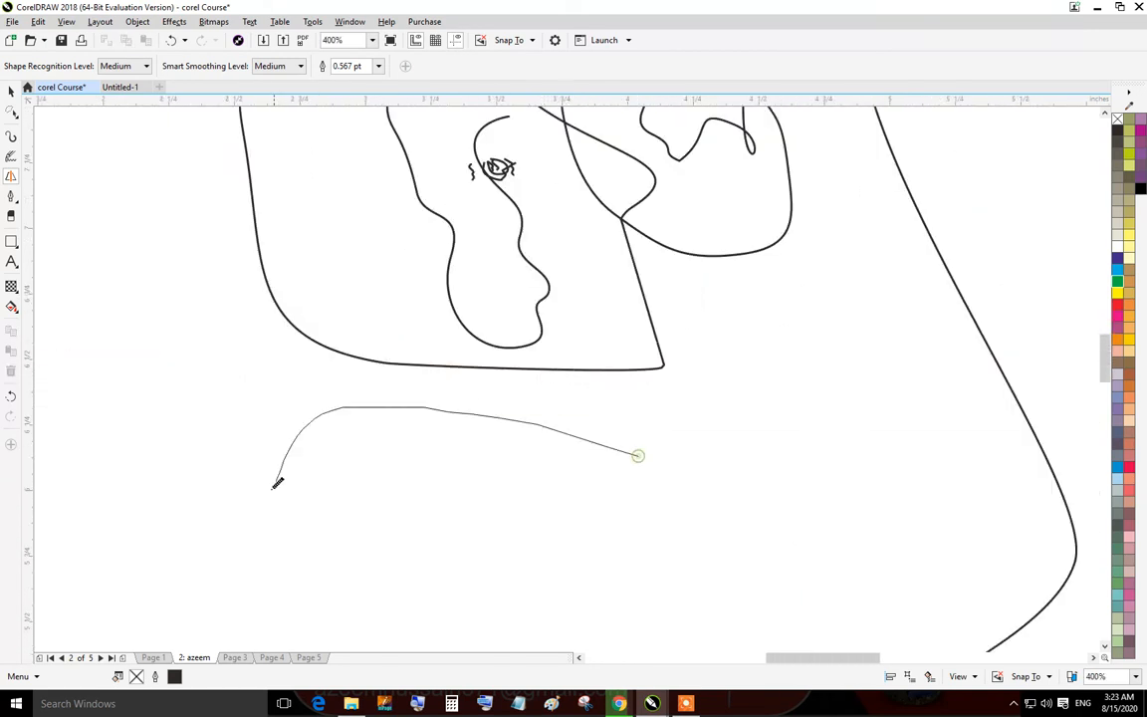
drag(239, 285, 736, 240)
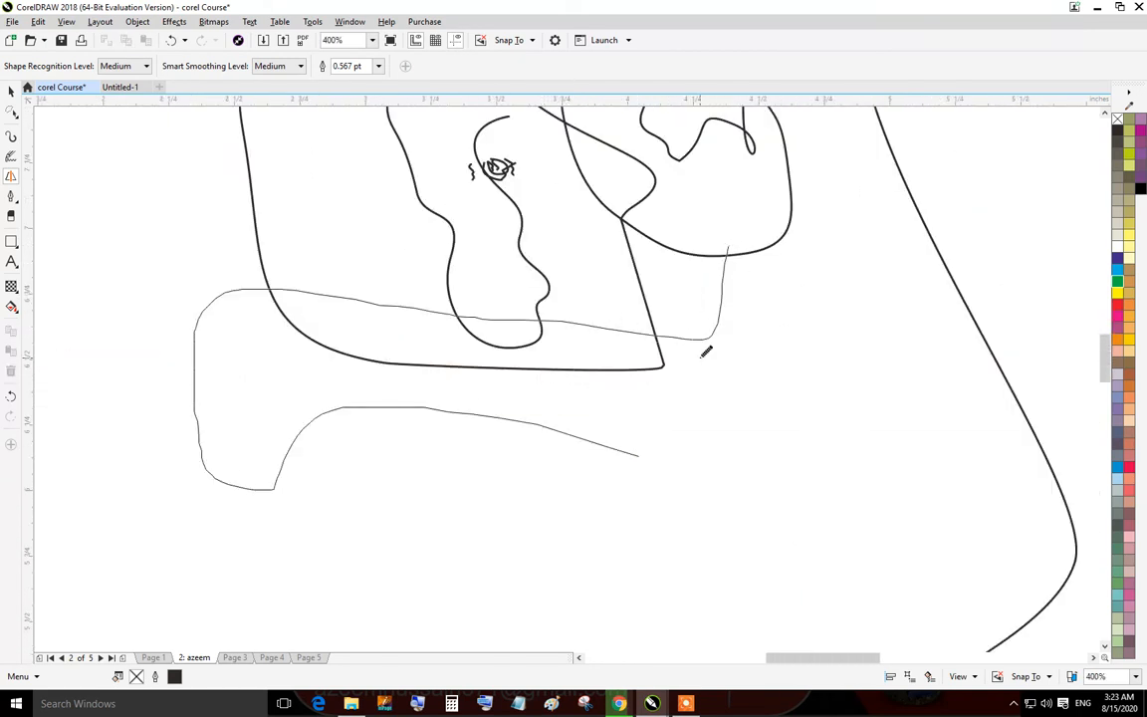
Draw two roughly rectangular strokes that become rectangles of about 2.0 × 0.94 in and 1.8 × 1.1 in.
drag(190, 203, 611, 456)
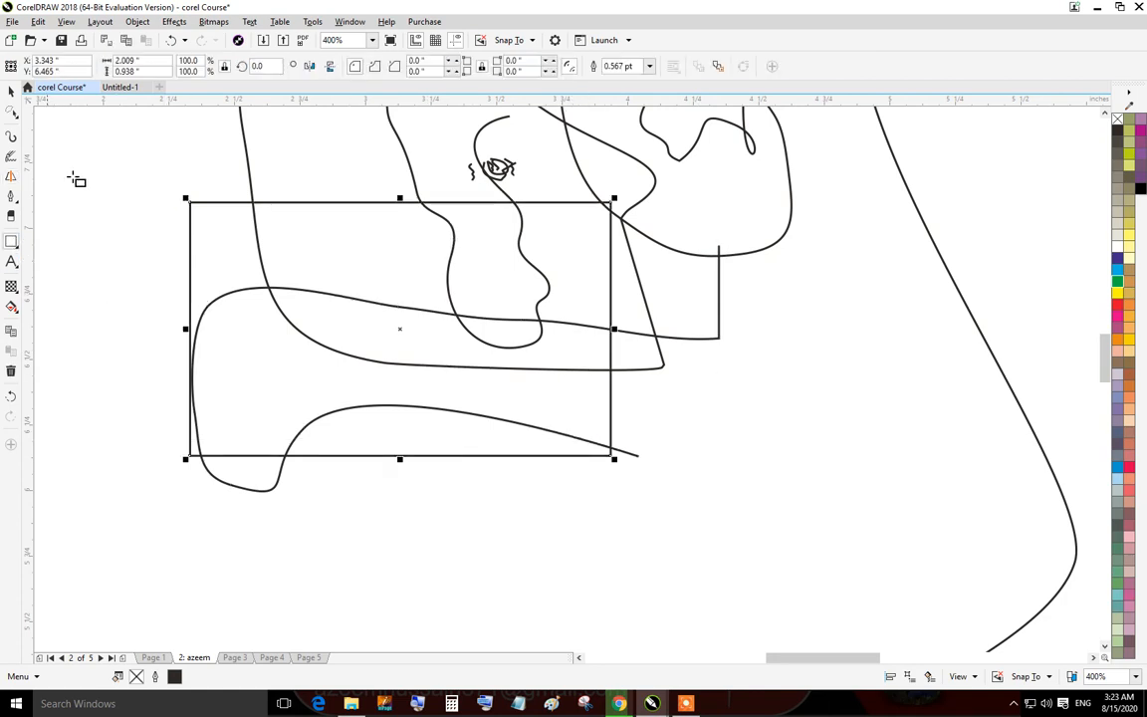
drag(187, 200, 588, 200)
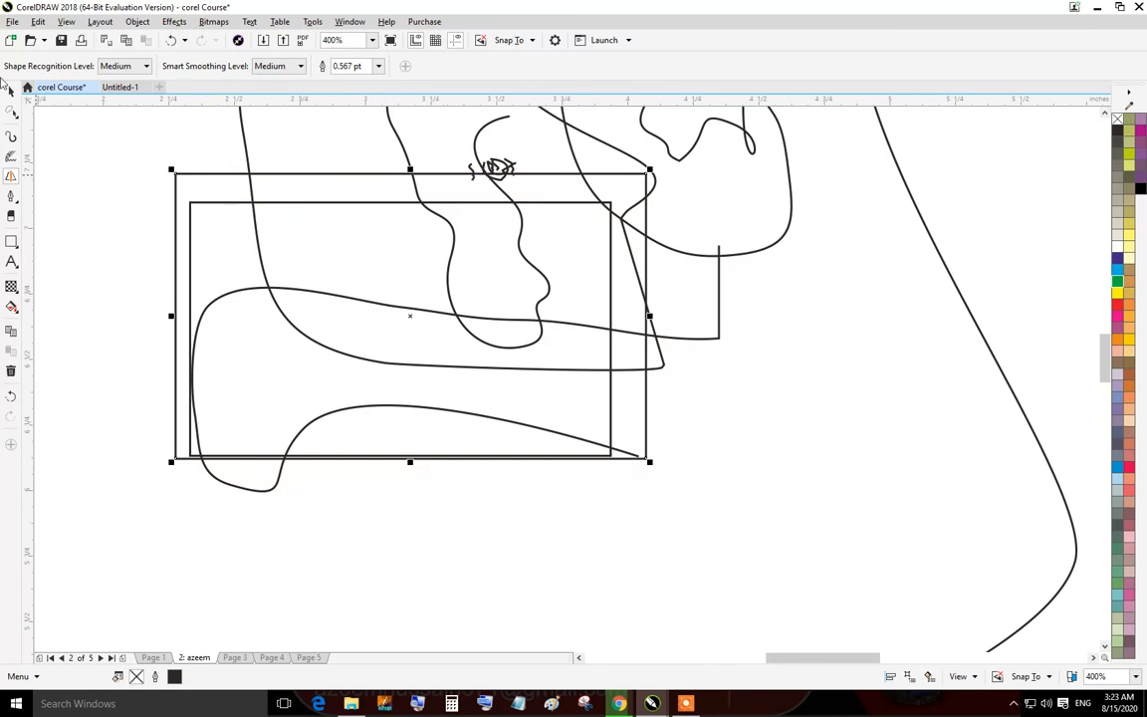
With the Pick tool, move the larger rectangle to the right and drag the long curve leftward.
click(10, 91)
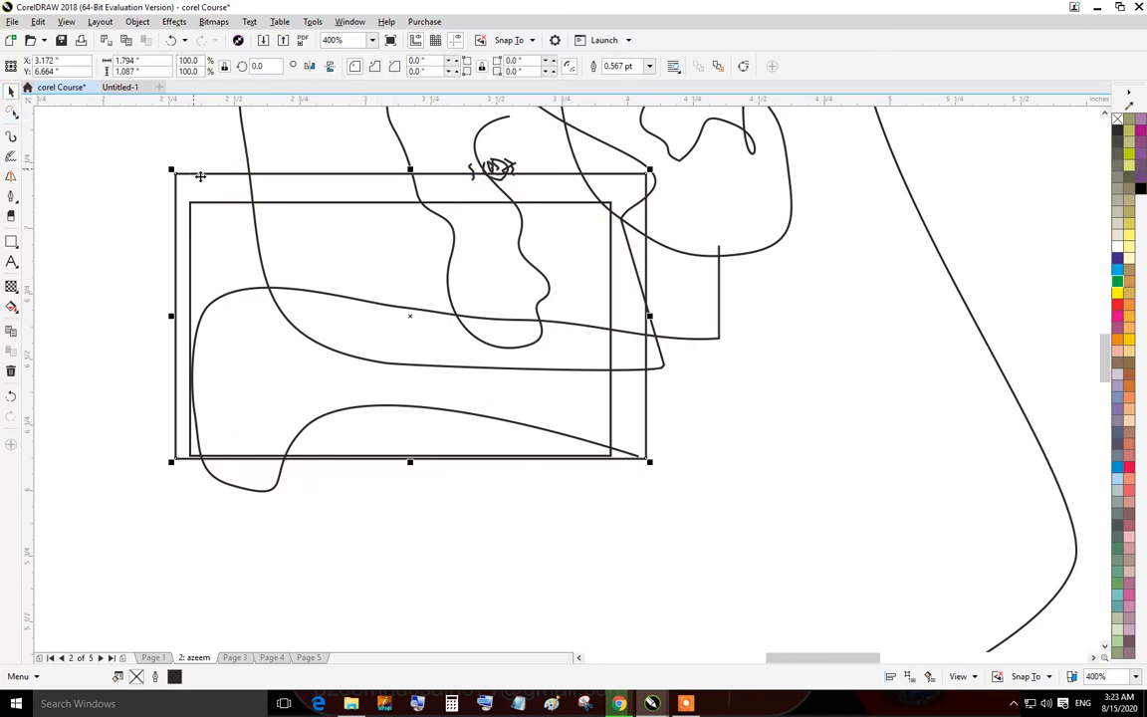
drag(200, 173, 779, 343)
scroll(784, 371, down, 1)
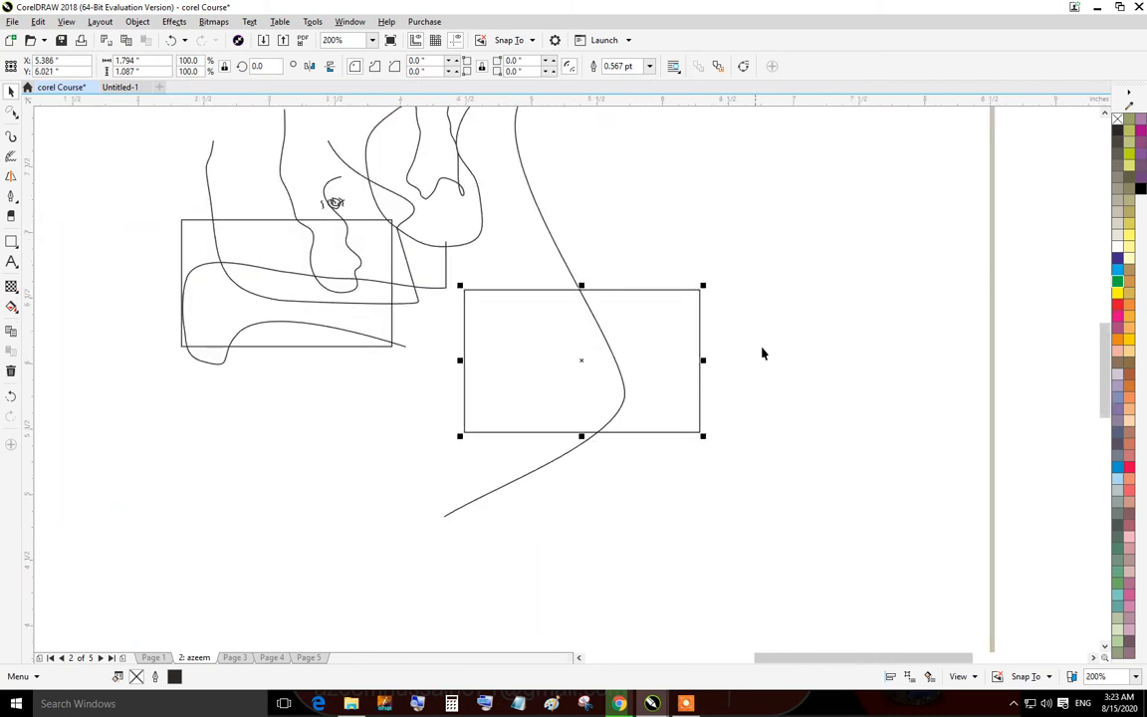
drag(604, 358, 343, 403)
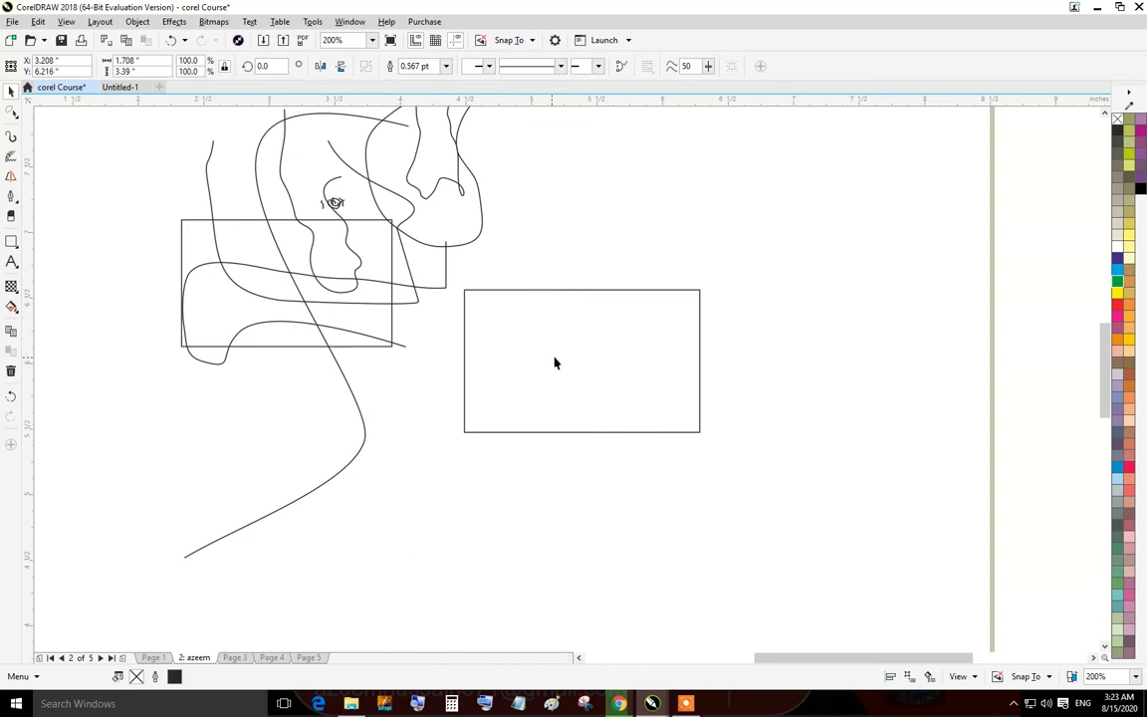
Move the larger rectangle upward, and switch to the Pen tool.
drag(555, 363, 587, 286)
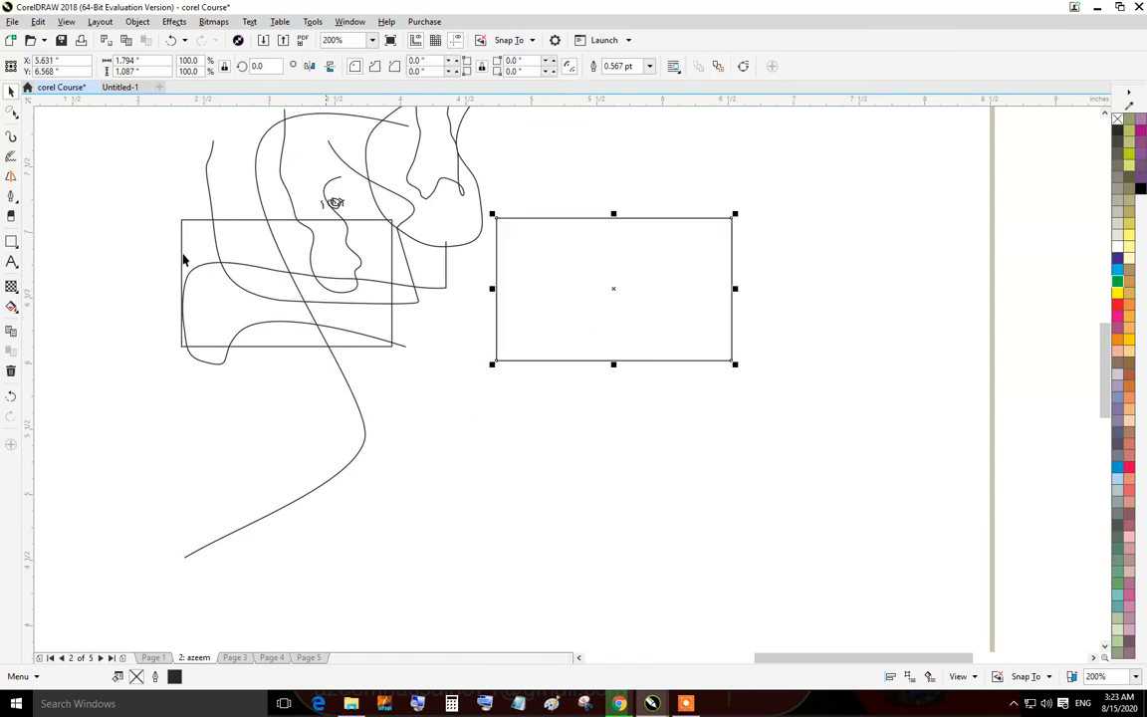
click(16, 204)
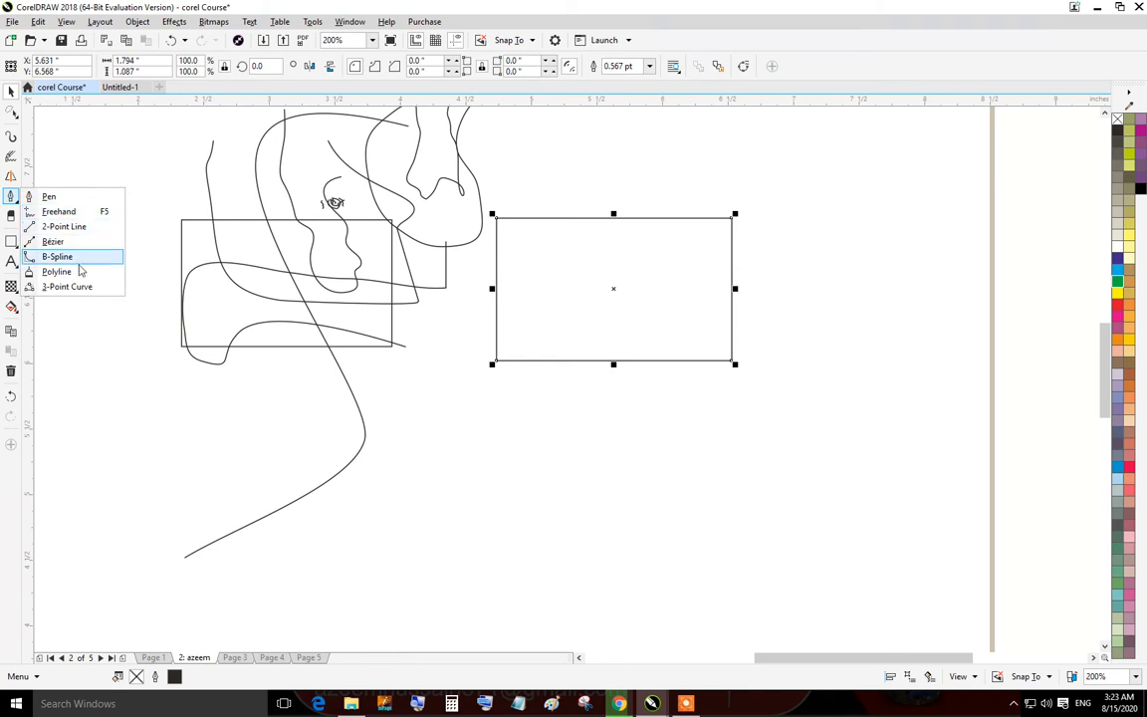
click(52, 196)
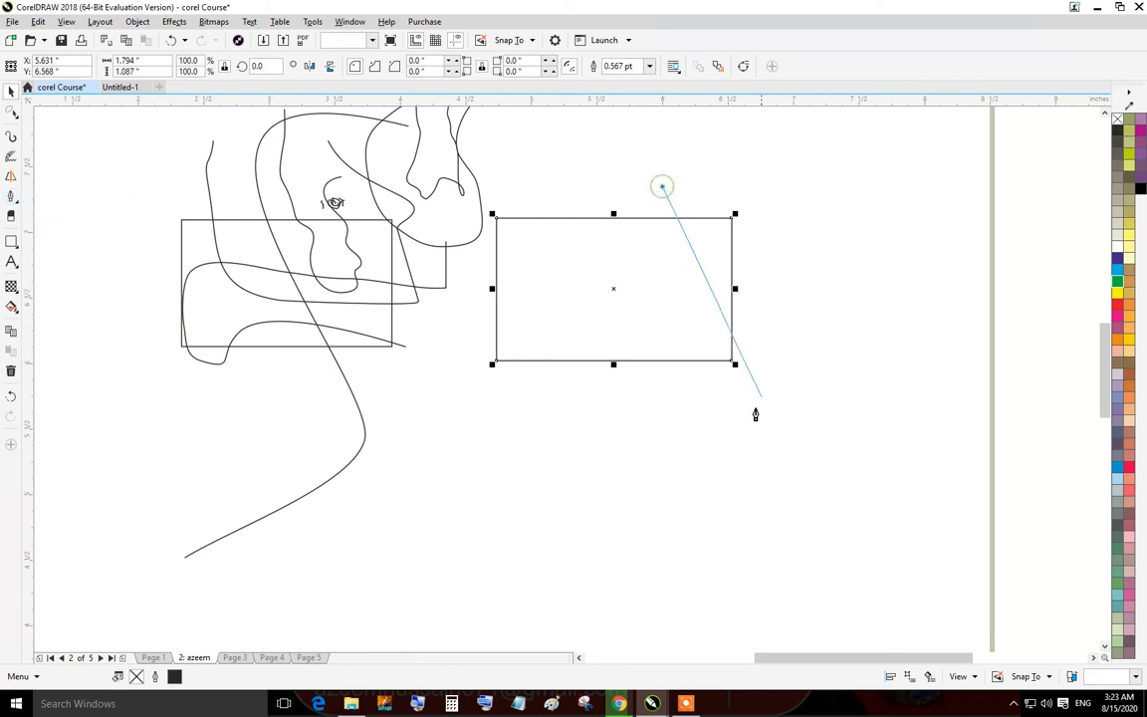
Draw a zigzag open path with the Pen tool, clicking points across and around the rectangles.
click(639, 454)
click(346, 290)
click(725, 157)
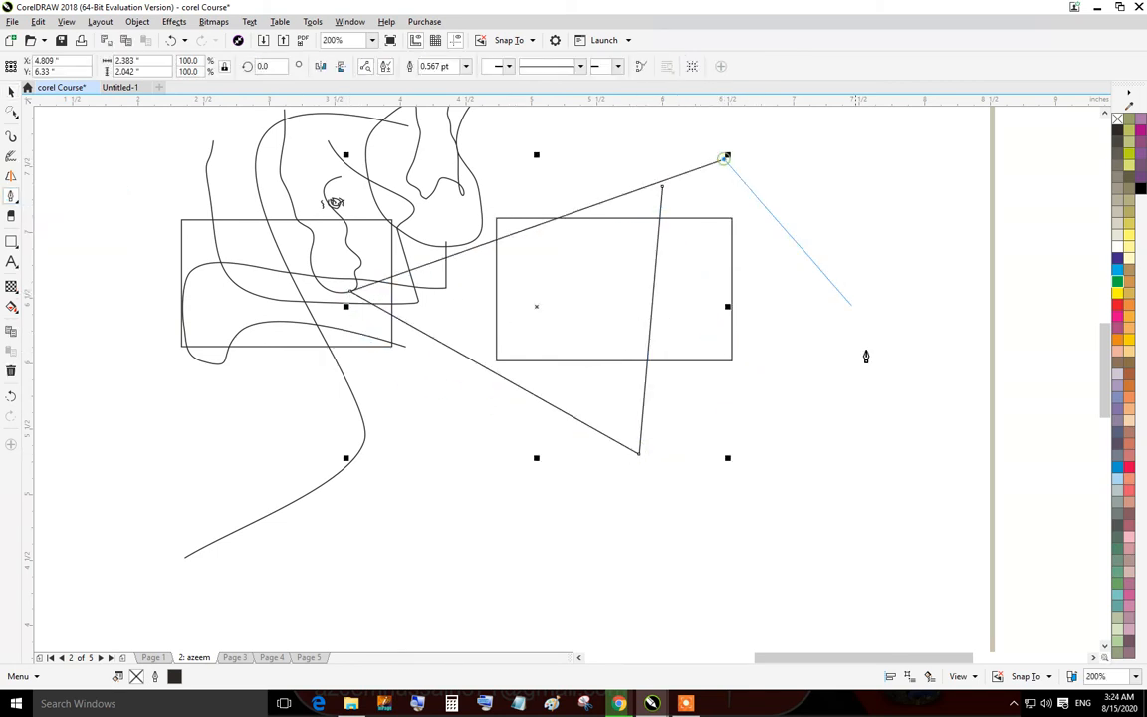
click(870, 423)
click(483, 555)
click(240, 361)
click(582, 155)
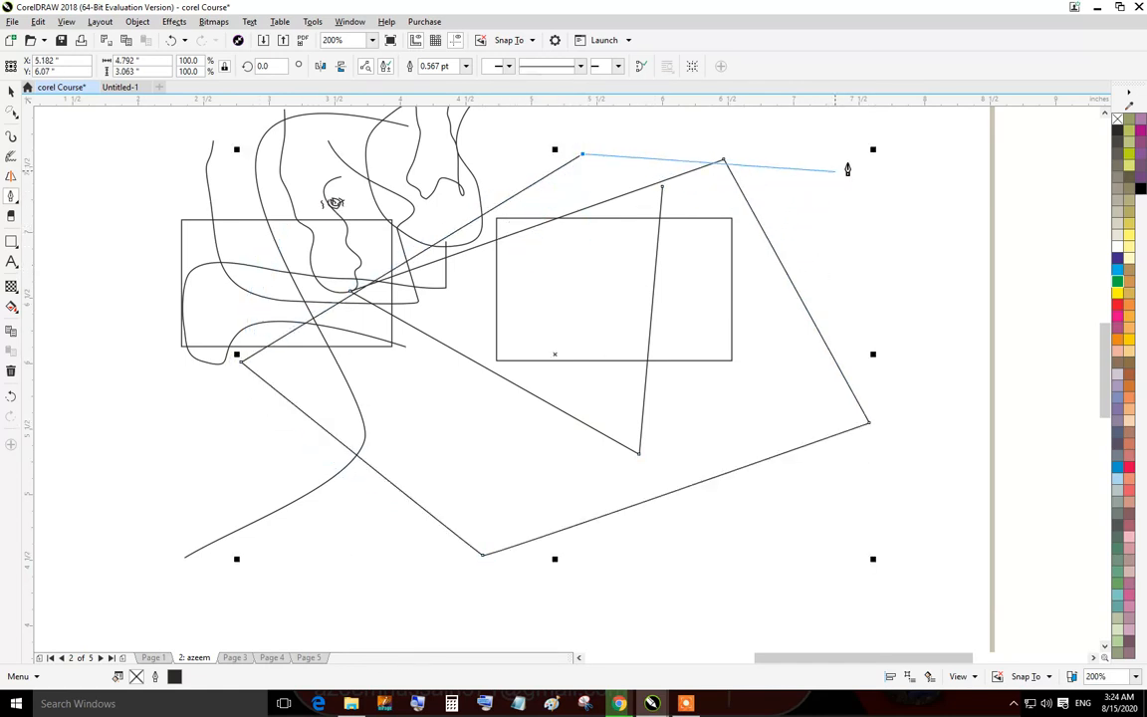
click(871, 152)
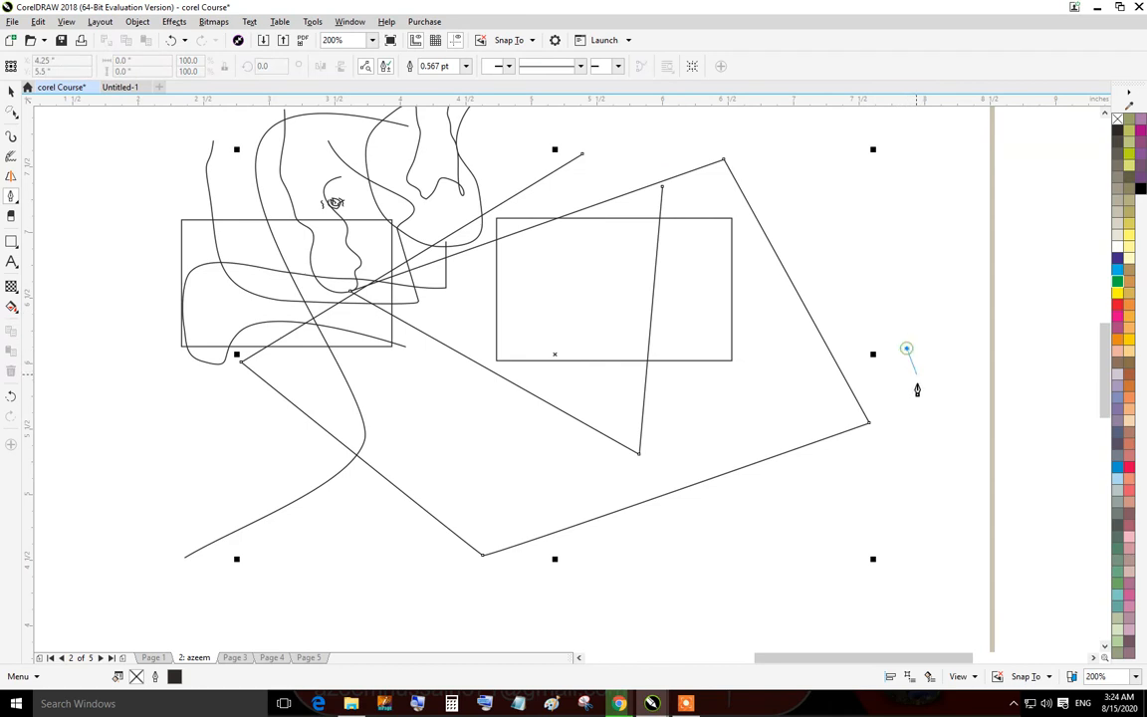
Draw more straight and curved Pen paths crossing the existing shapes.
click(501, 372)
click(302, 253)
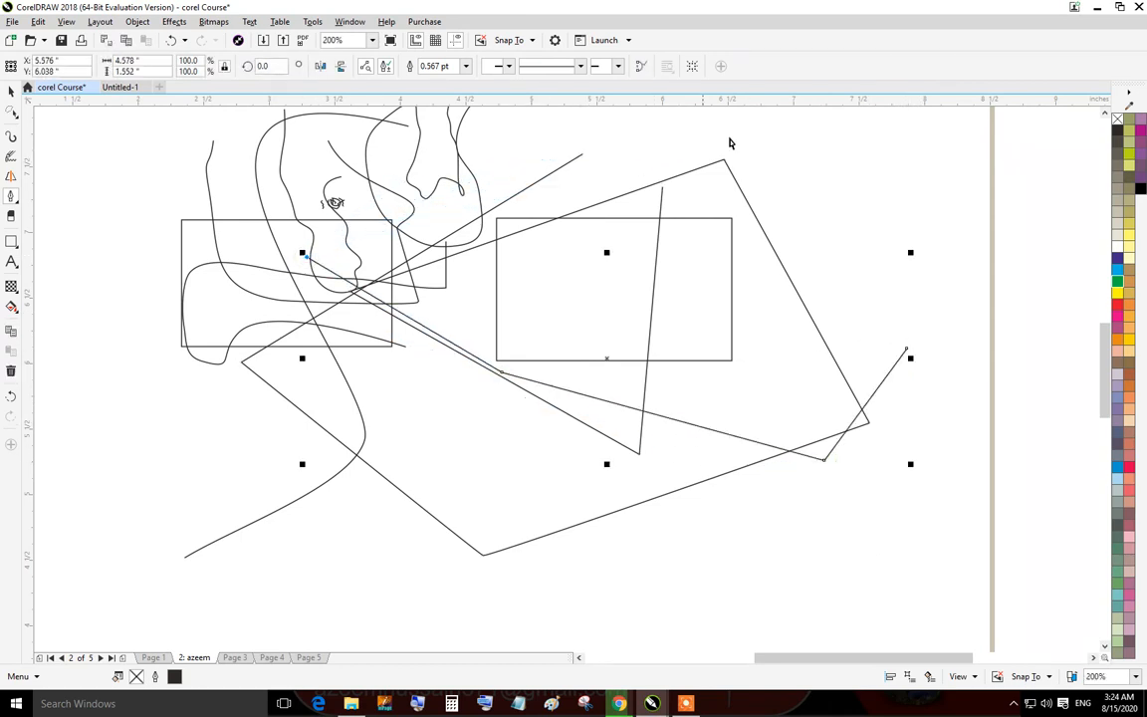
click(834, 150)
click(932, 267)
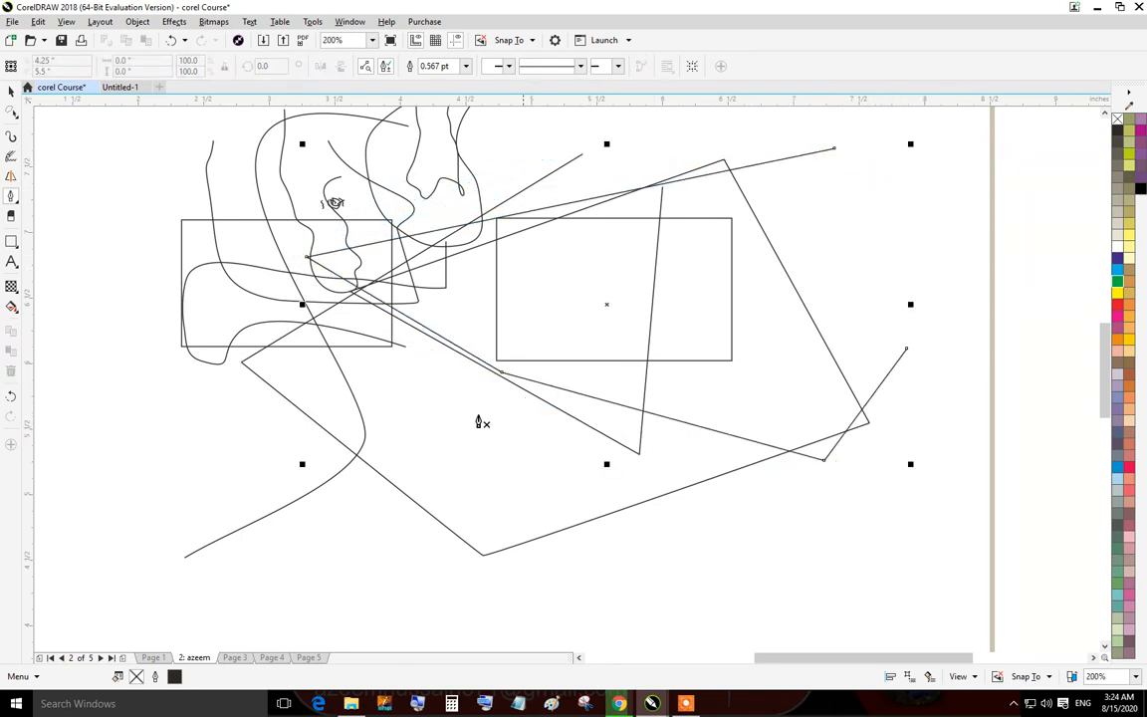
click(163, 334)
click(886, 186)
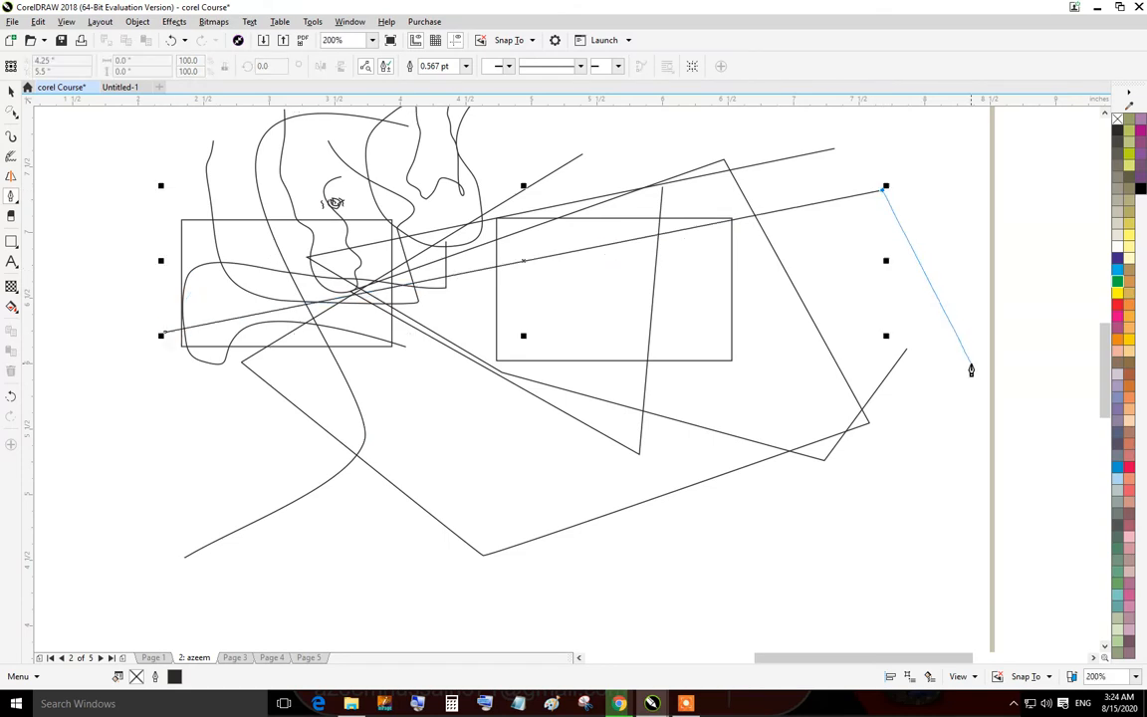
ctrl+click(960, 444)
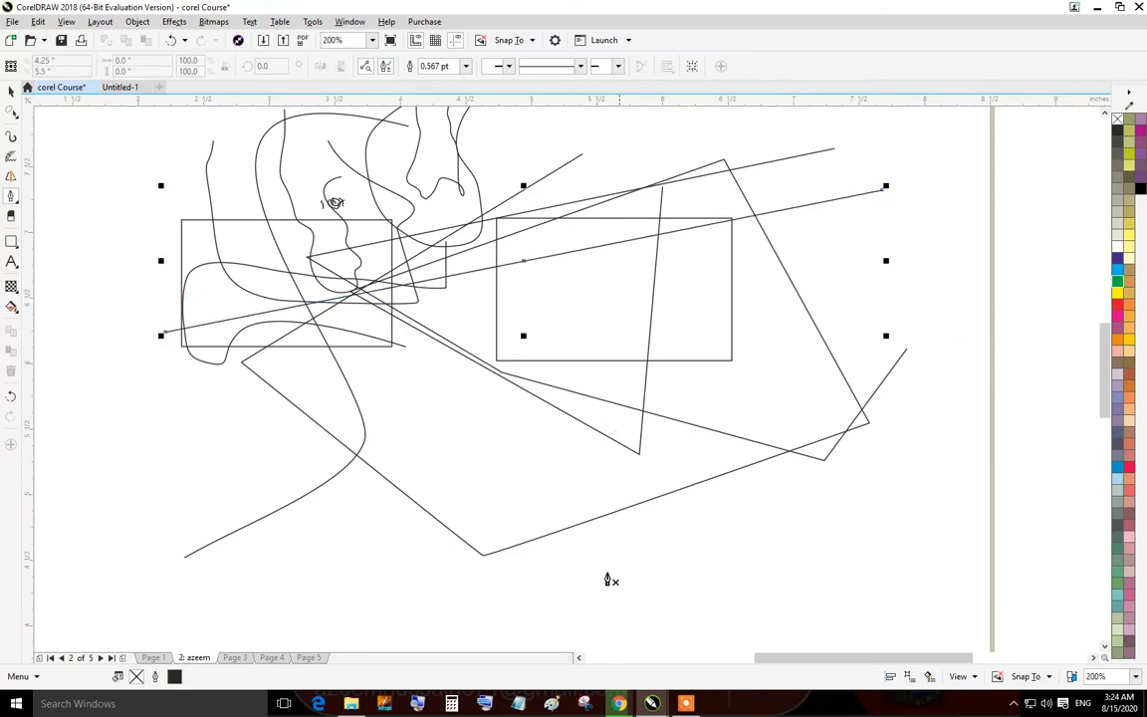
click(853, 471)
drag(925, 291, 924, 272)
click(677, 202)
click(373, 338)
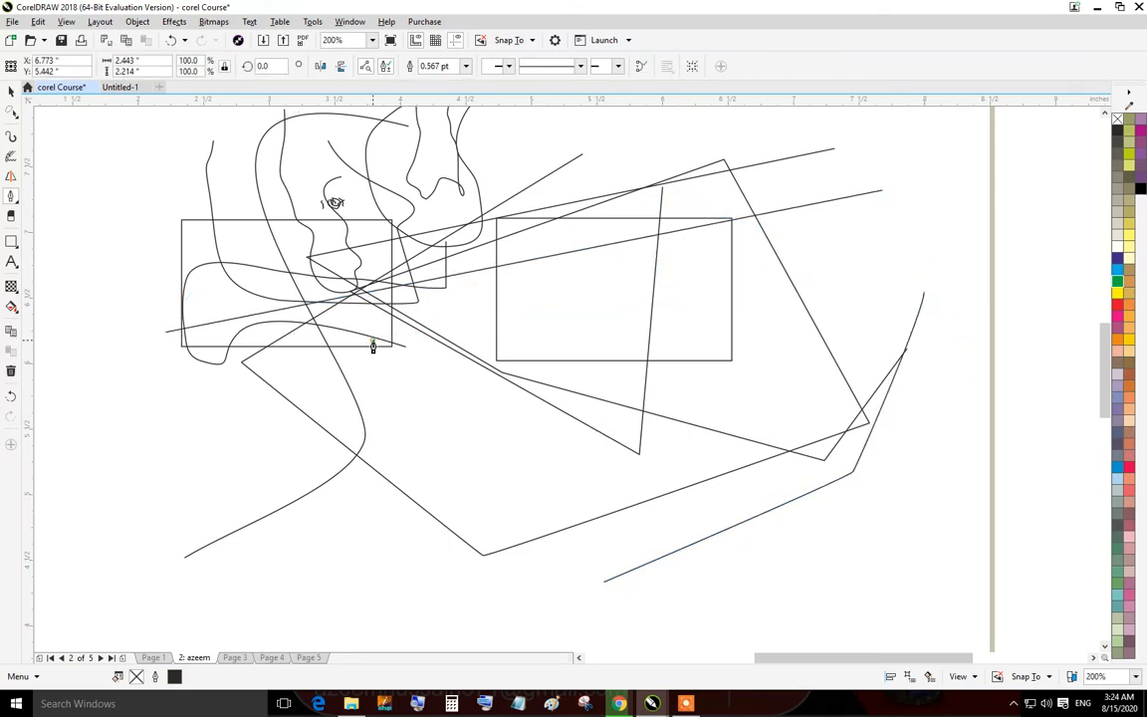
Select the drawn objects and delete them.
drag(360, 412, 361, 482)
drag(419, 514, 436, 491)
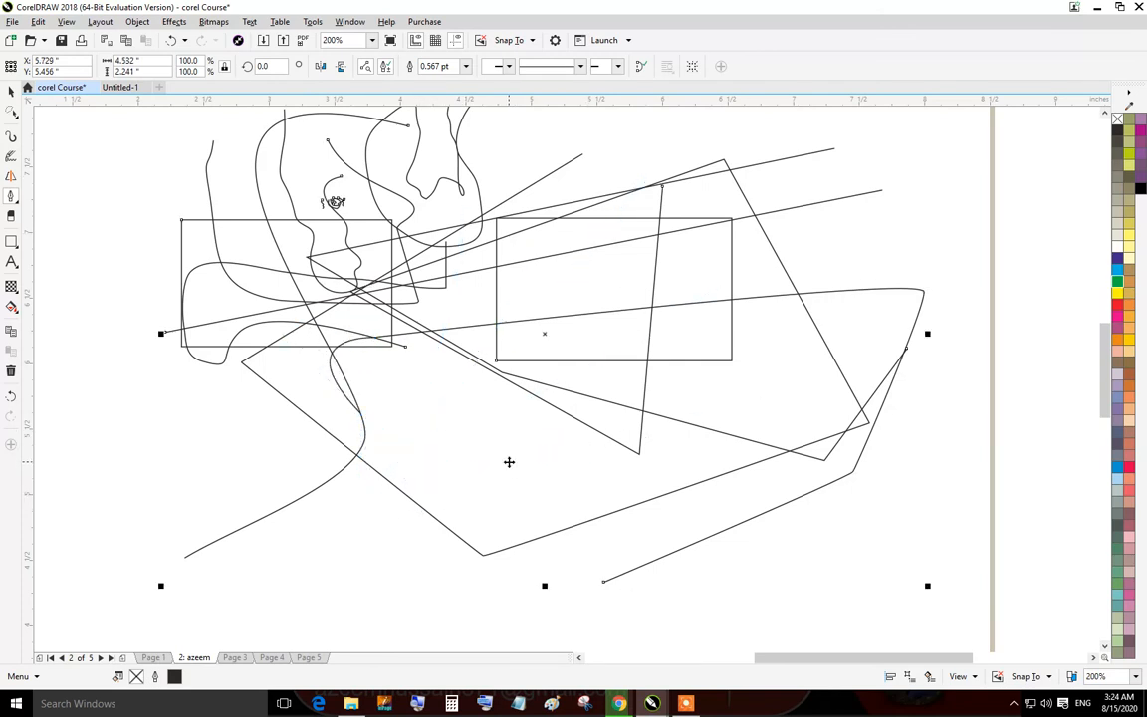
key(Delete)
With the Pen tool, draw a four-sided straight-segment path on the empty page.
scroll(552, 306, down, 3)
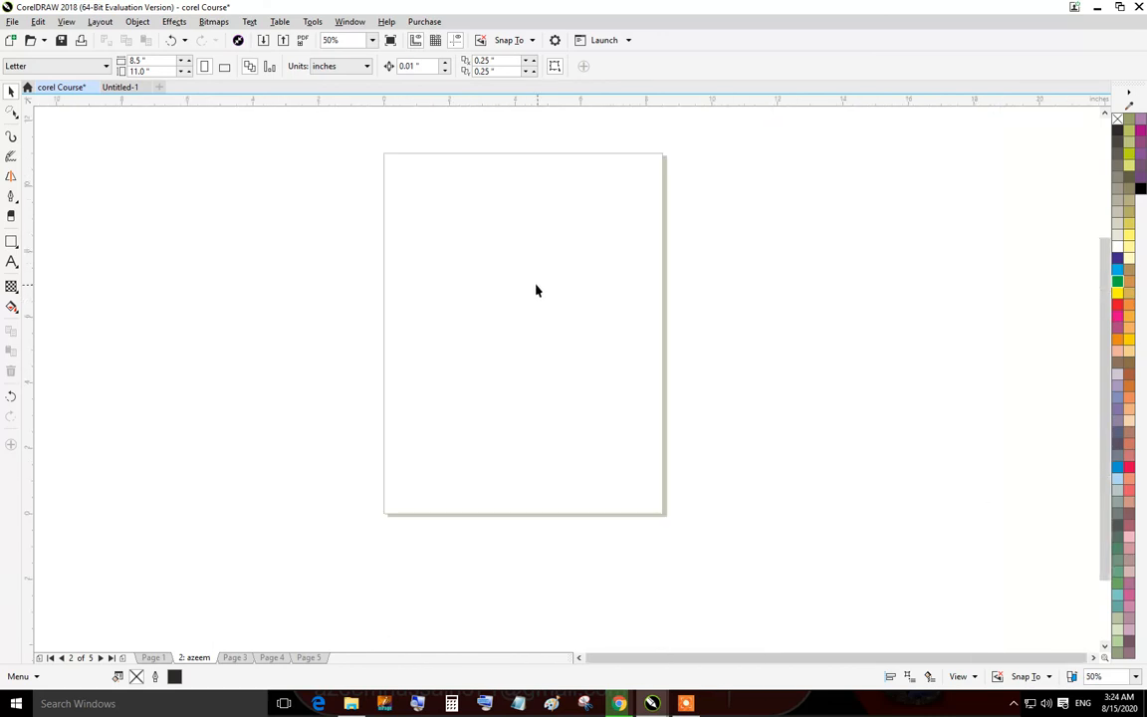
scroll(519, 294, up, 3)
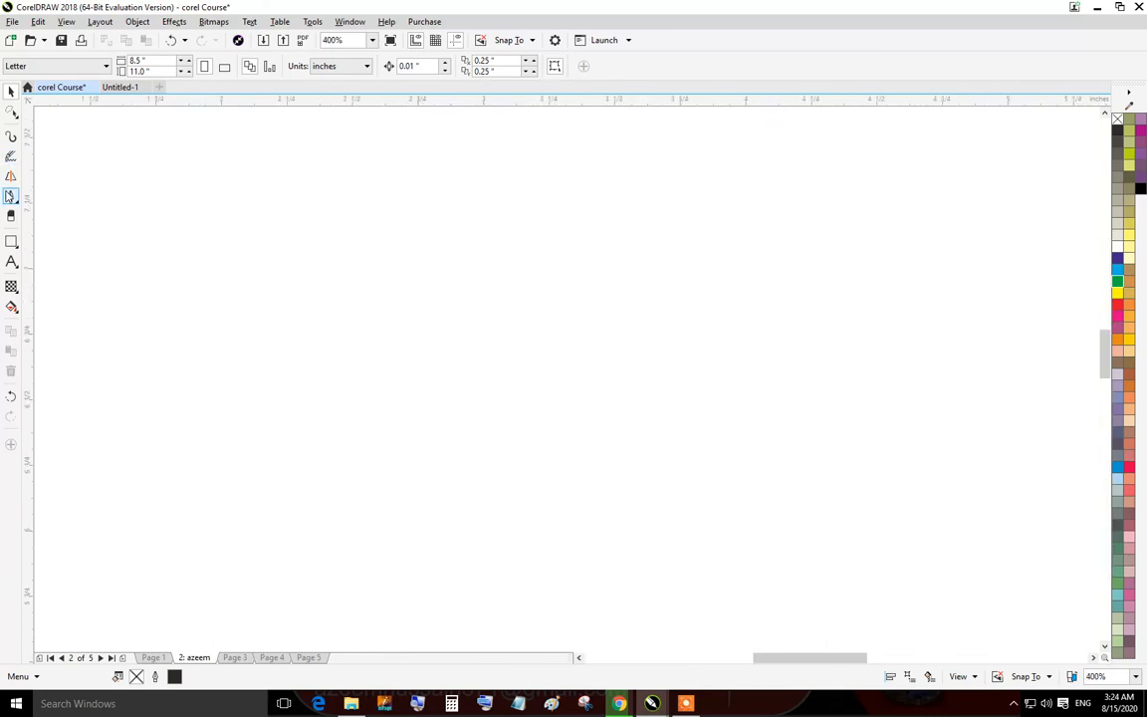
click(11, 196)
click(295, 349)
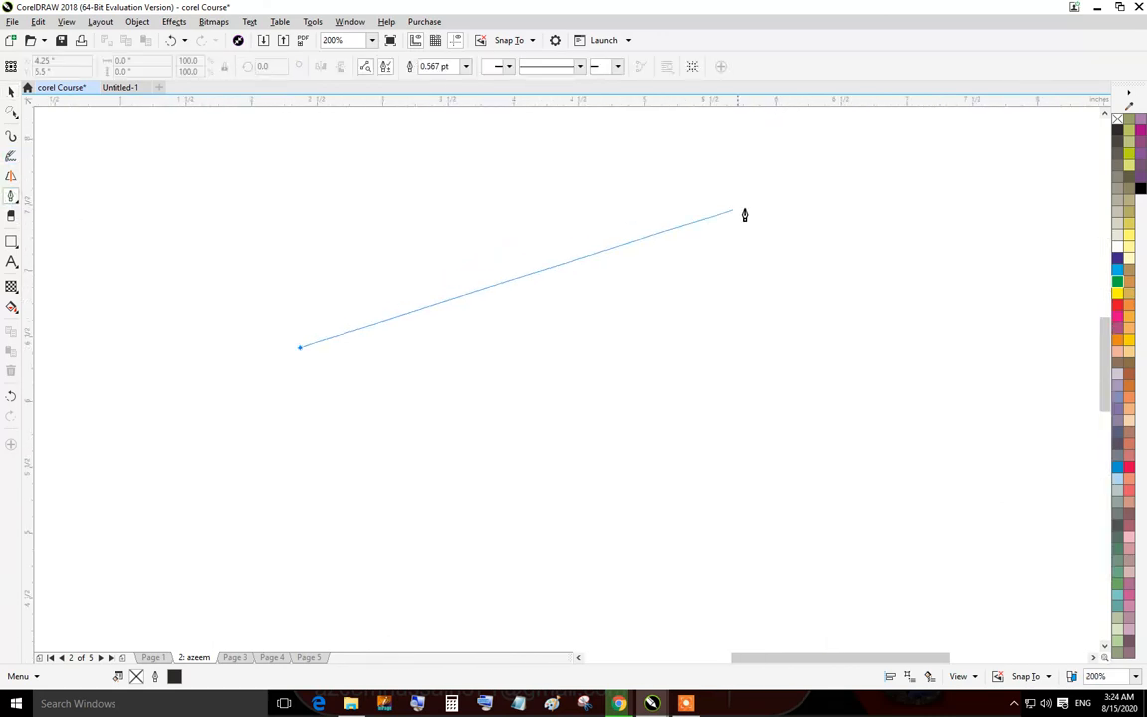
click(748, 204)
click(760, 441)
click(213, 469)
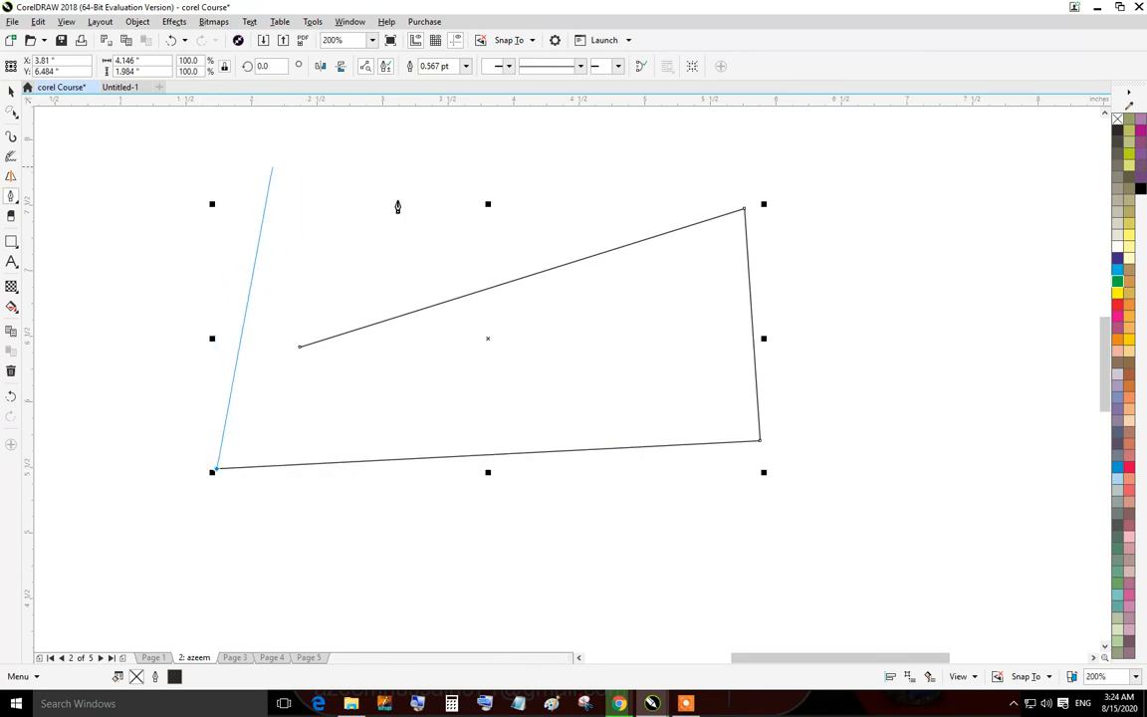
click(233, 204)
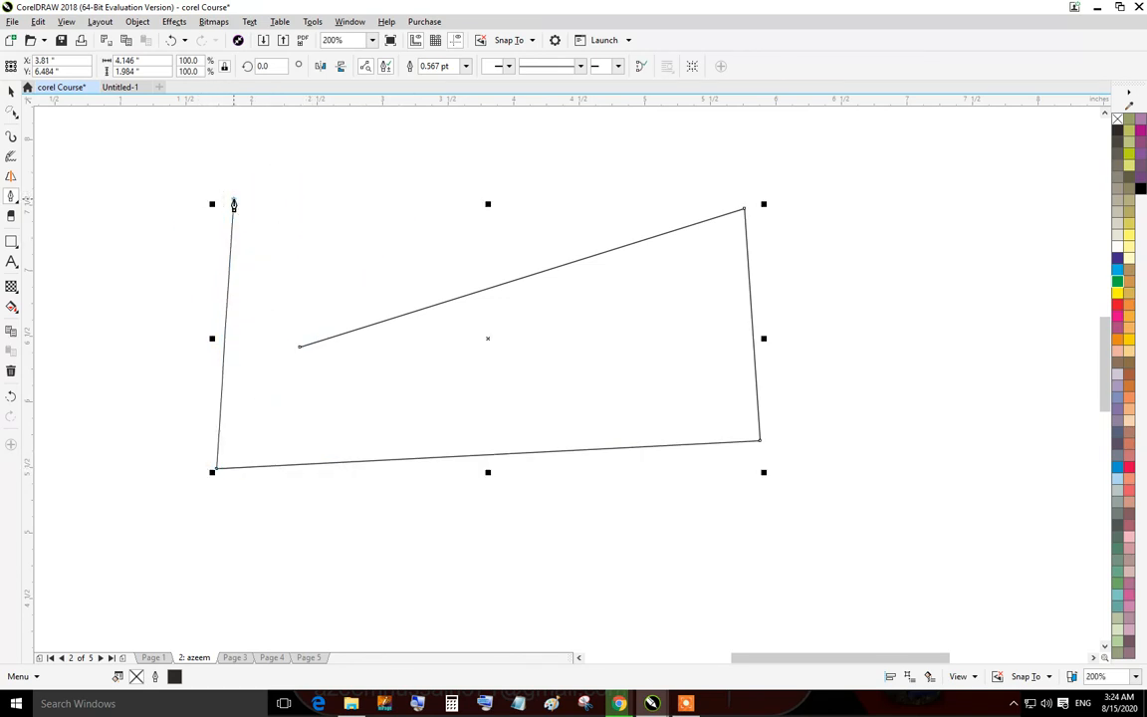
Continue the Pen path with dragged curved segments, then add several straight zigzag points.
drag(233, 204, 403, 138)
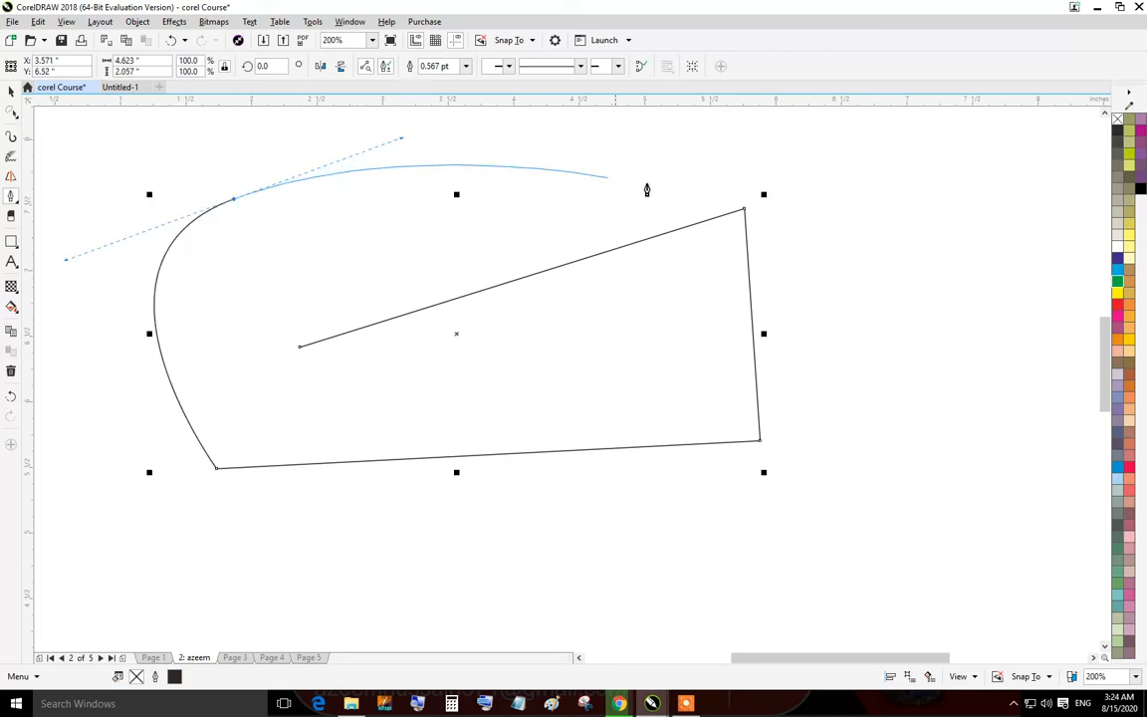
drag(757, 304, 795, 425)
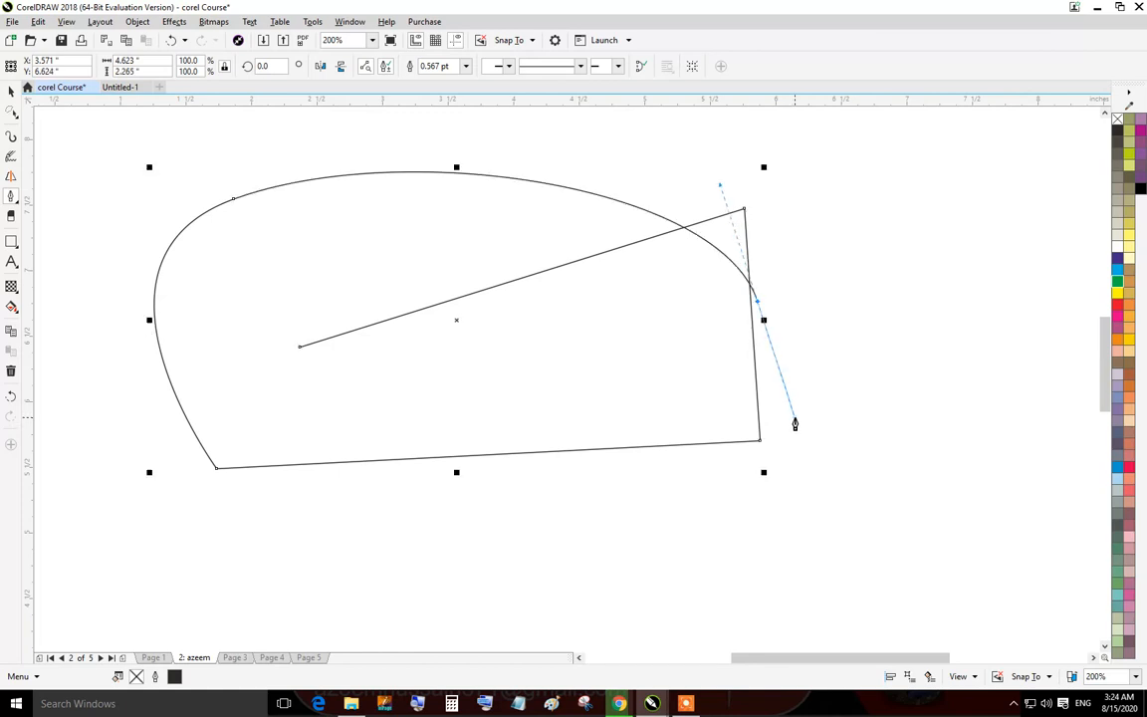
drag(345, 471, 298, 290)
click(463, 190)
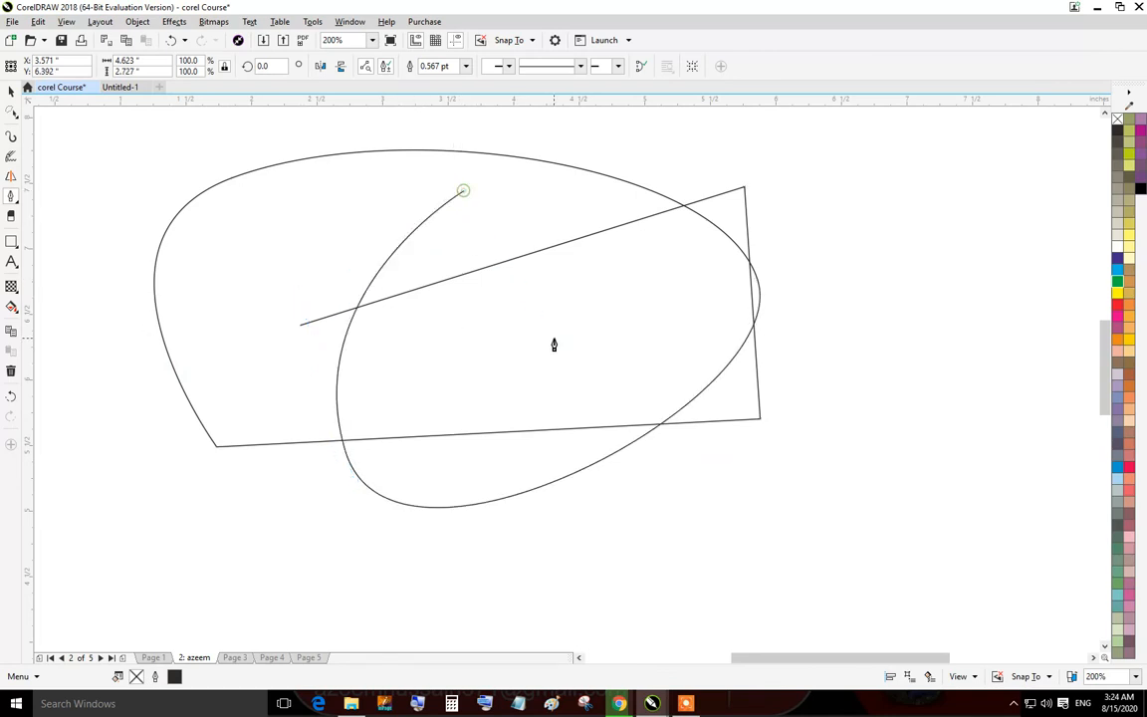
click(663, 233)
click(525, 420)
click(404, 310)
click(290, 271)
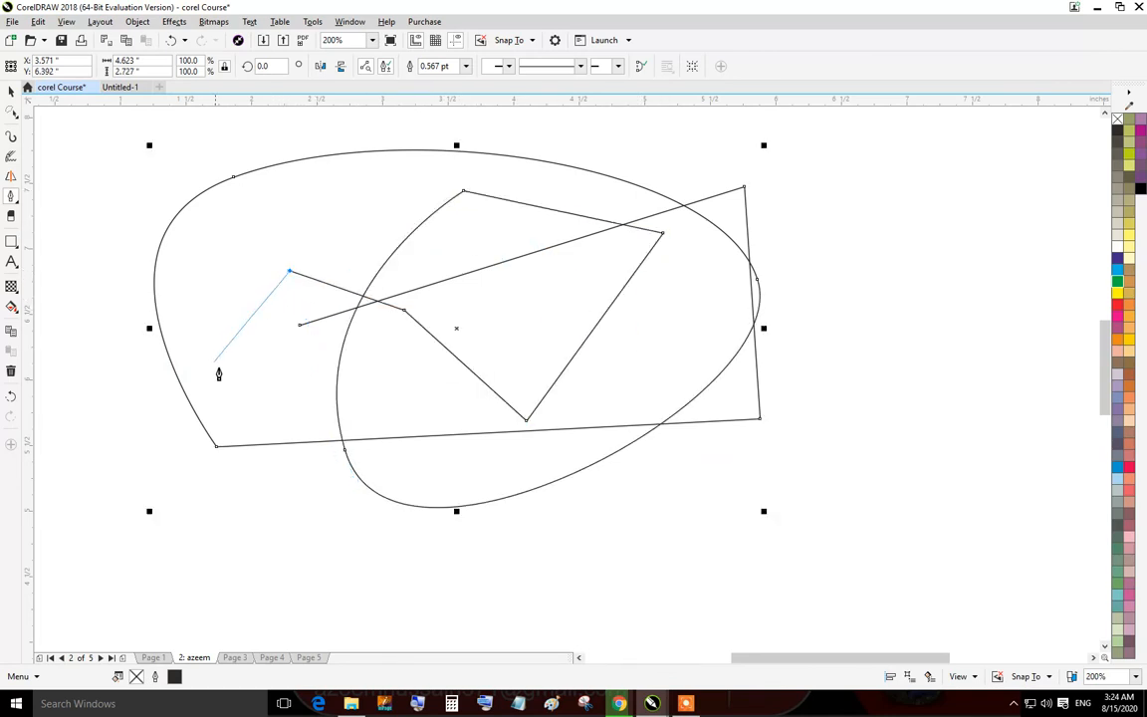
Add large looping curved segments to the Pen path, then delete the whole path.
drag(239, 527, 528, 590)
drag(938, 290, 877, 220)
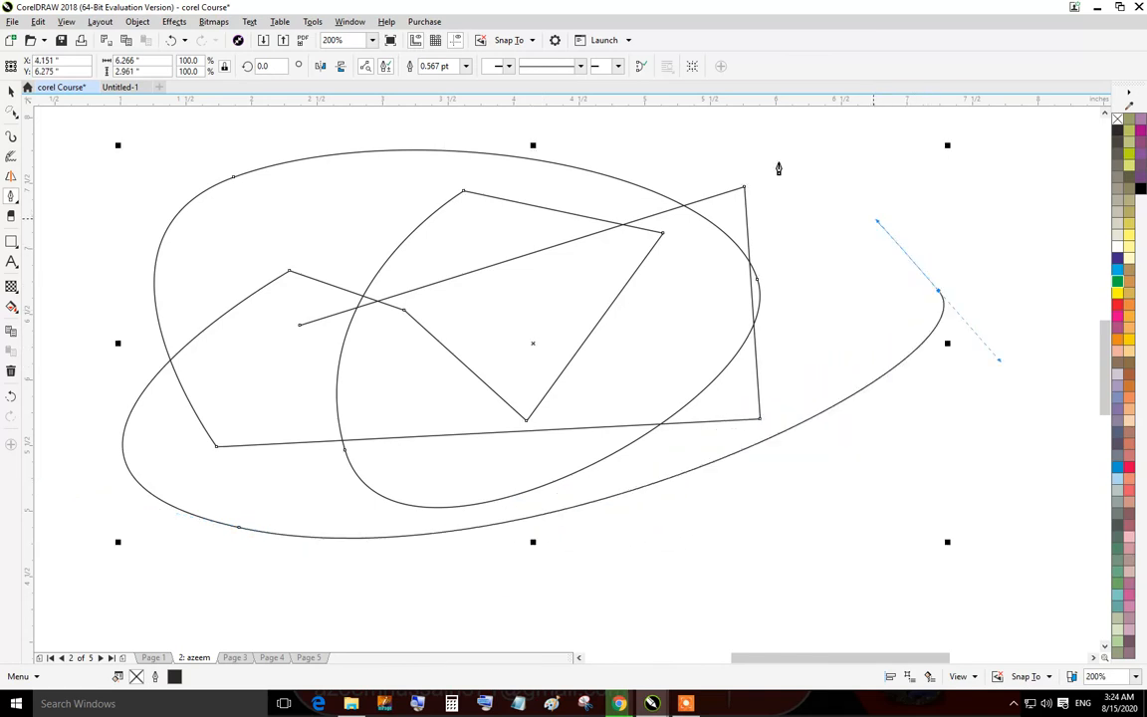
mouse_move(561, 127)
mouse_down()
mouse_move(525, 256)
mouse_move(607, 331)
mouse_move(444, 272)
mouse_move(430, 69)
mouse_move(784, 128)
mouse_move(641, 185)
mouse_move(822, 124)
mouse_move(444, 402)
mouse_move(300, 264)
mouse_move(305, 251)
mouse_up()
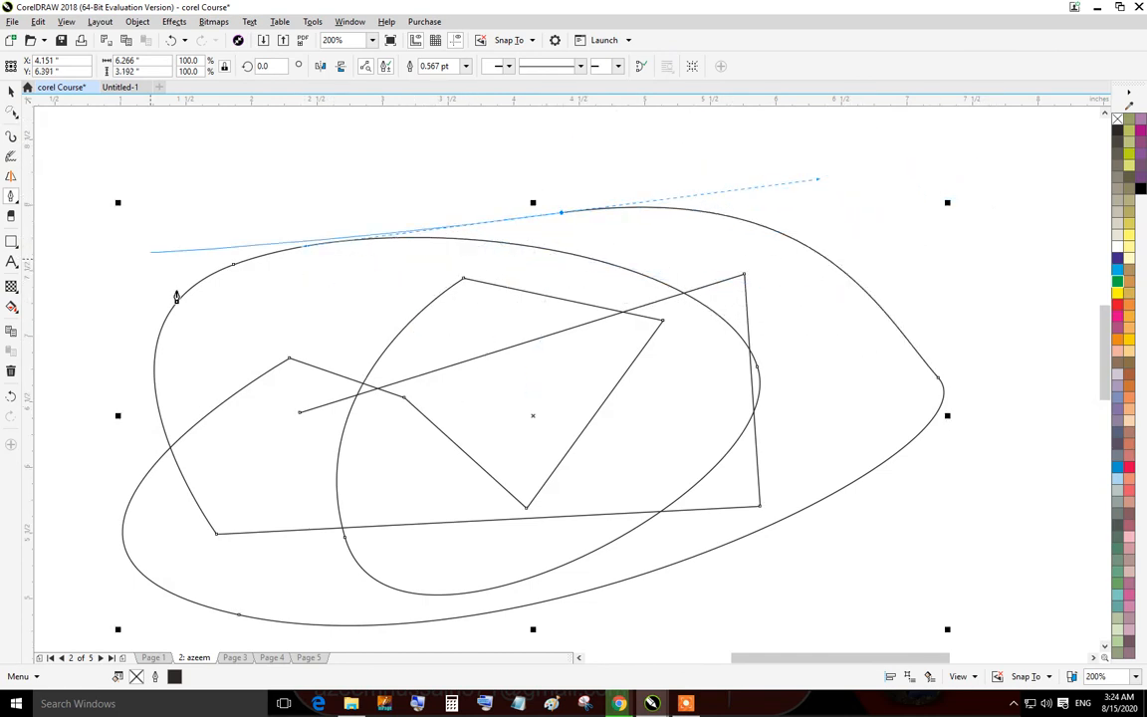
drag(233, 348, 330, 450)
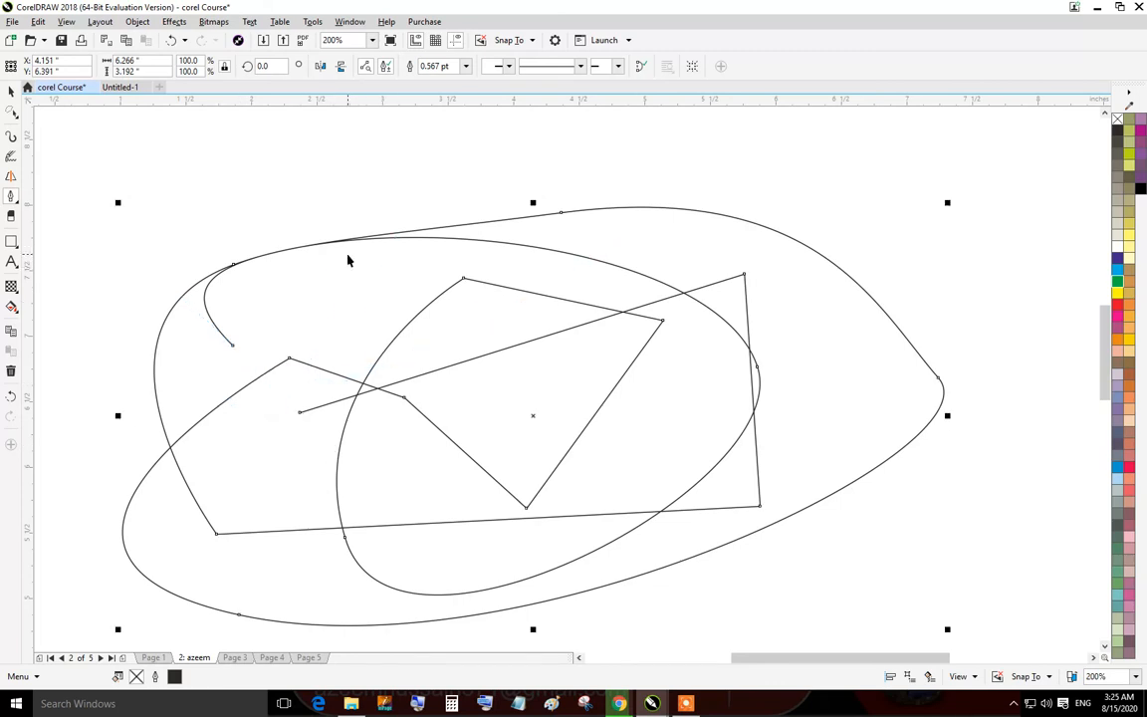
key(Delete)
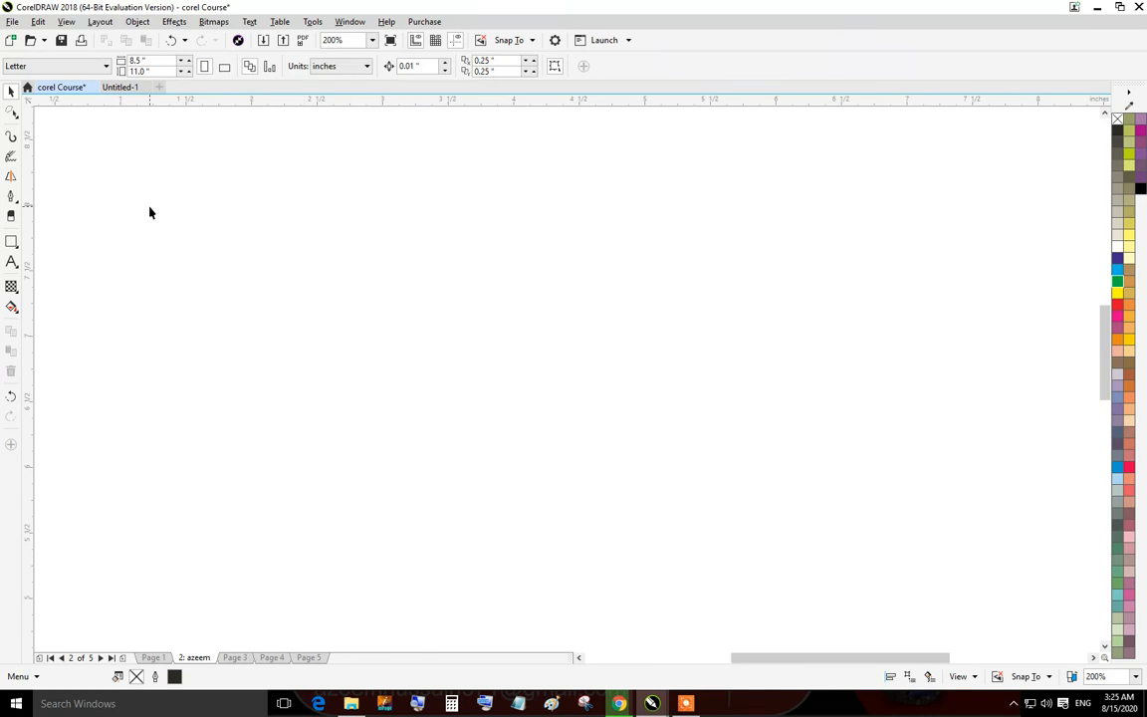
Switch to the Freehand tool, draw a long gently curving line, and delete the short extra stroke.
click(21, 203)
click(49, 210)
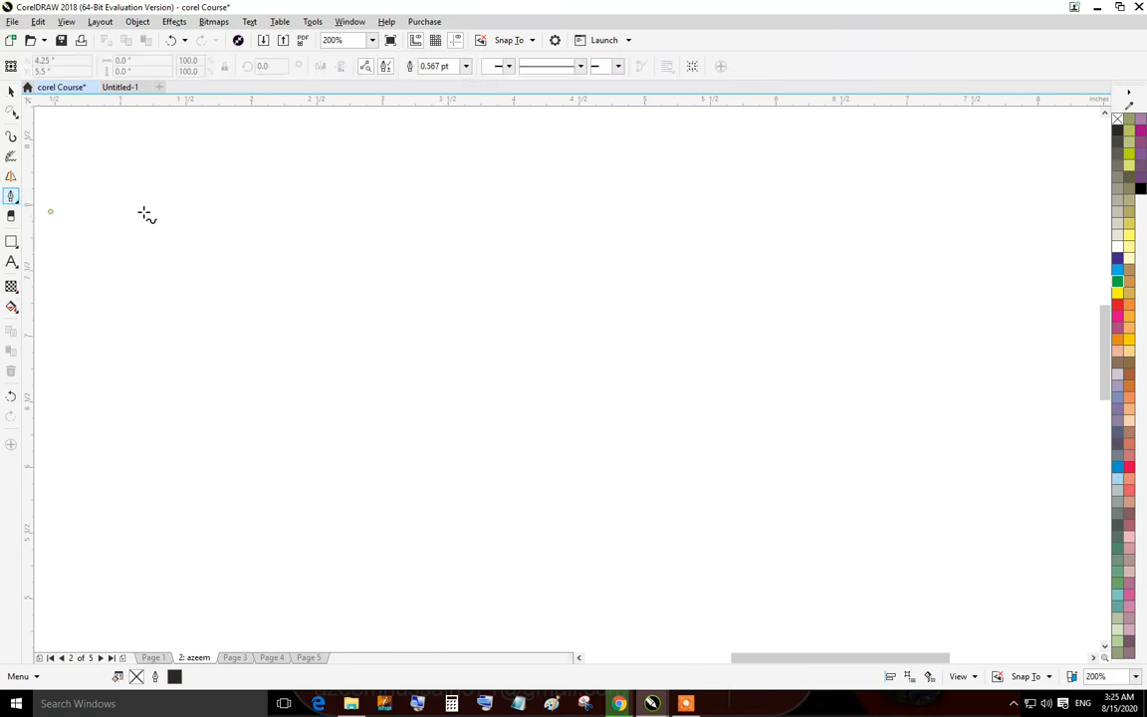
drag(356, 216, 663, 295)
mouse_move(493, 409)
mouse_down()
mouse_move(77, 464)
mouse_move(647, 405)
mouse_move(512, 323)
mouse_move(122, 312)
mouse_move(847, 269)
mouse_move(566, 427)
mouse_move(287, 474)
mouse_move(799, 417)
mouse_move(511, 386)
mouse_move(594, 366)
mouse_move(478, 344)
mouse_up()
key(Delete)
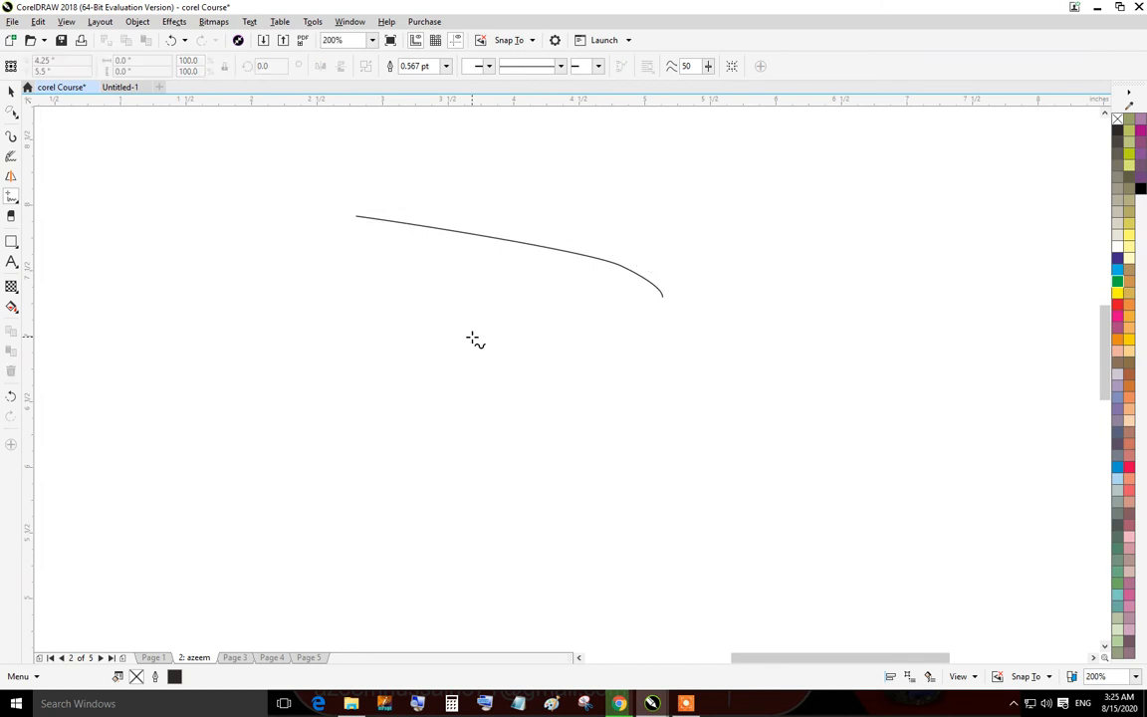
Switch to the 2-Point Line tool and draw several long straight lines across the page.
click(10, 203)
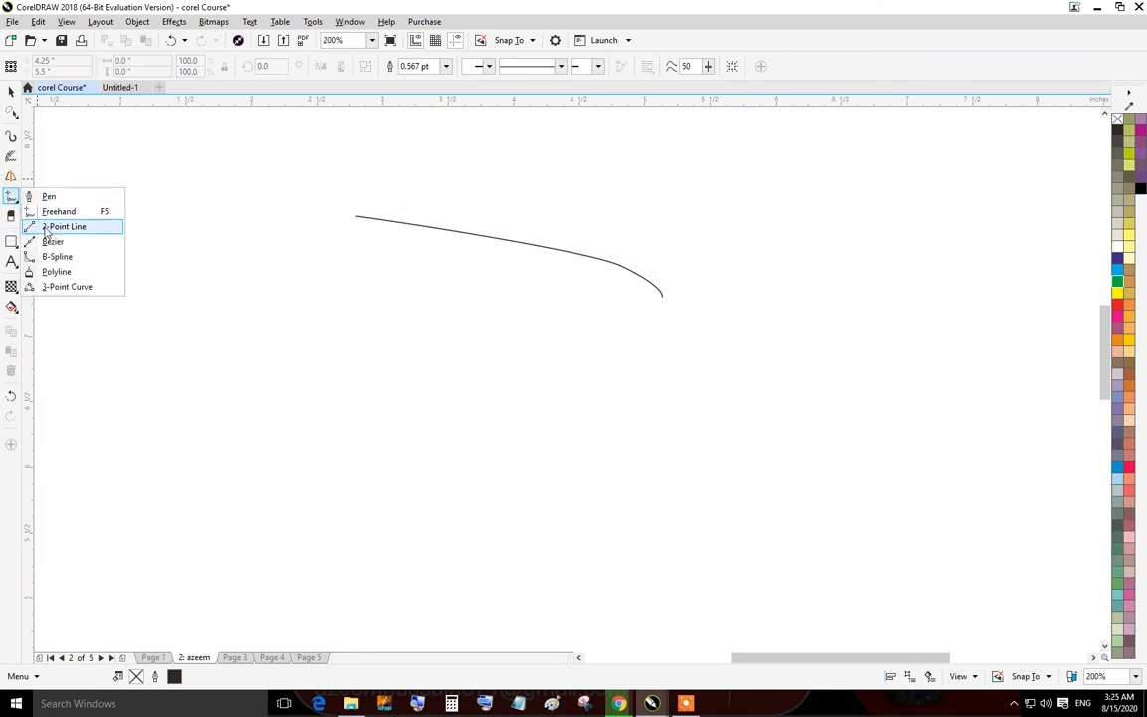
click(43, 228)
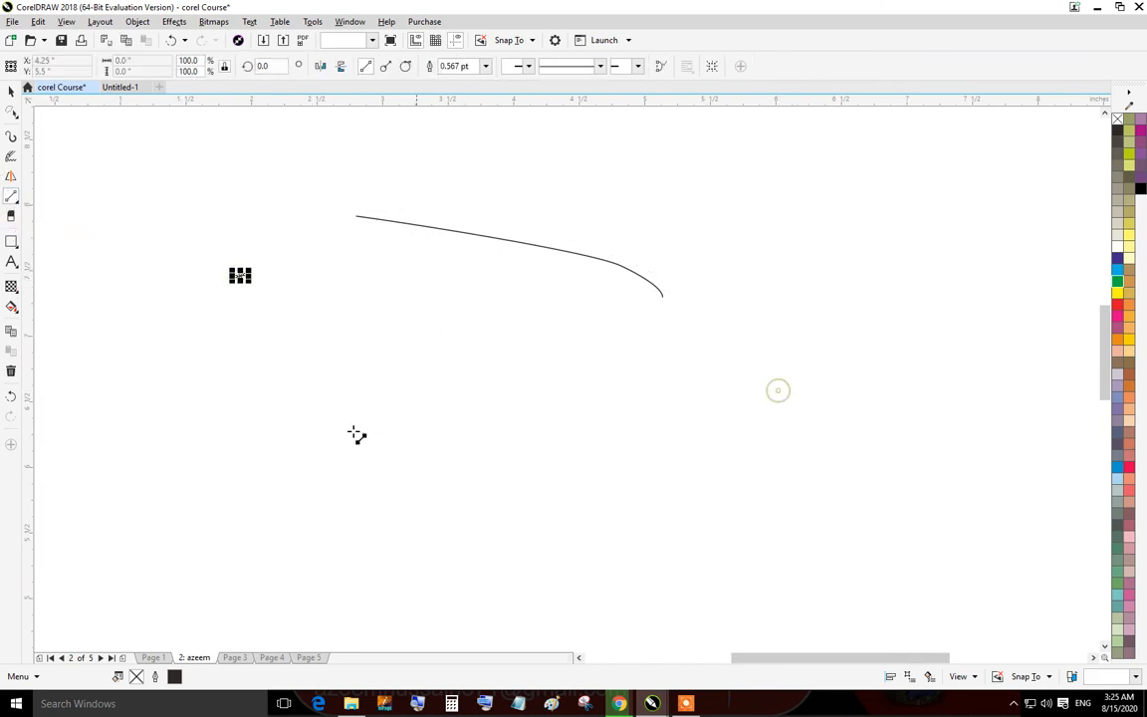
drag(306, 428, 254, 431)
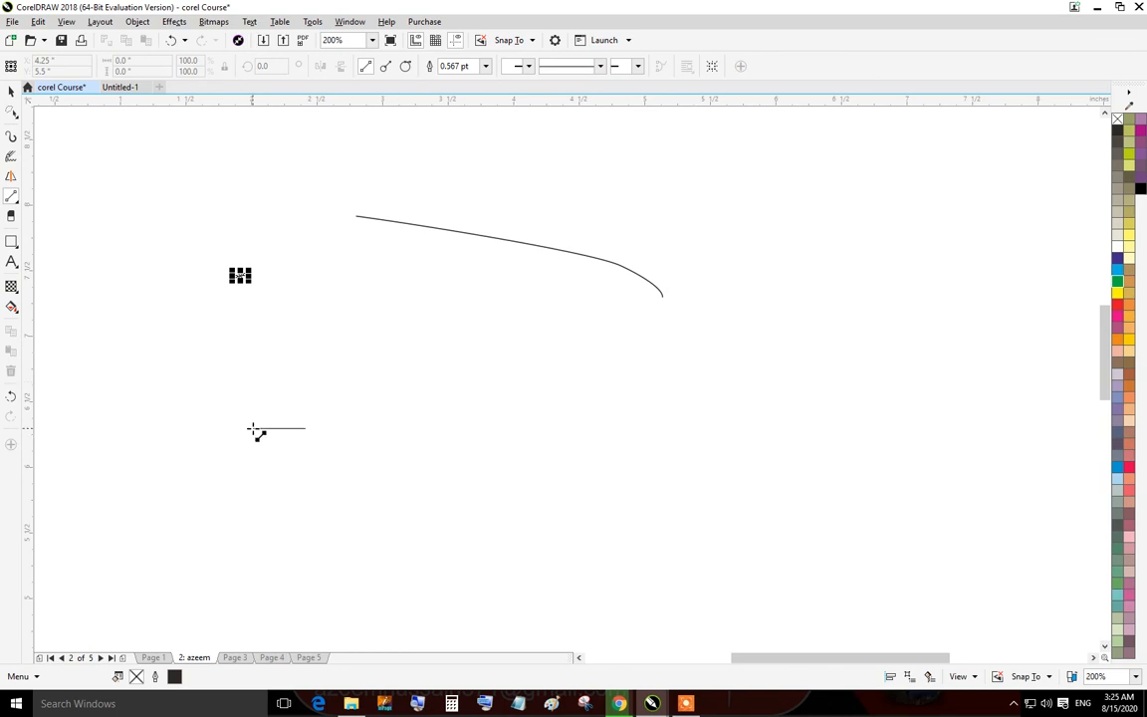
drag(454, 267, 1053, 347)
drag(1054, 422, 694, 247)
drag(863, 193, 91, 267)
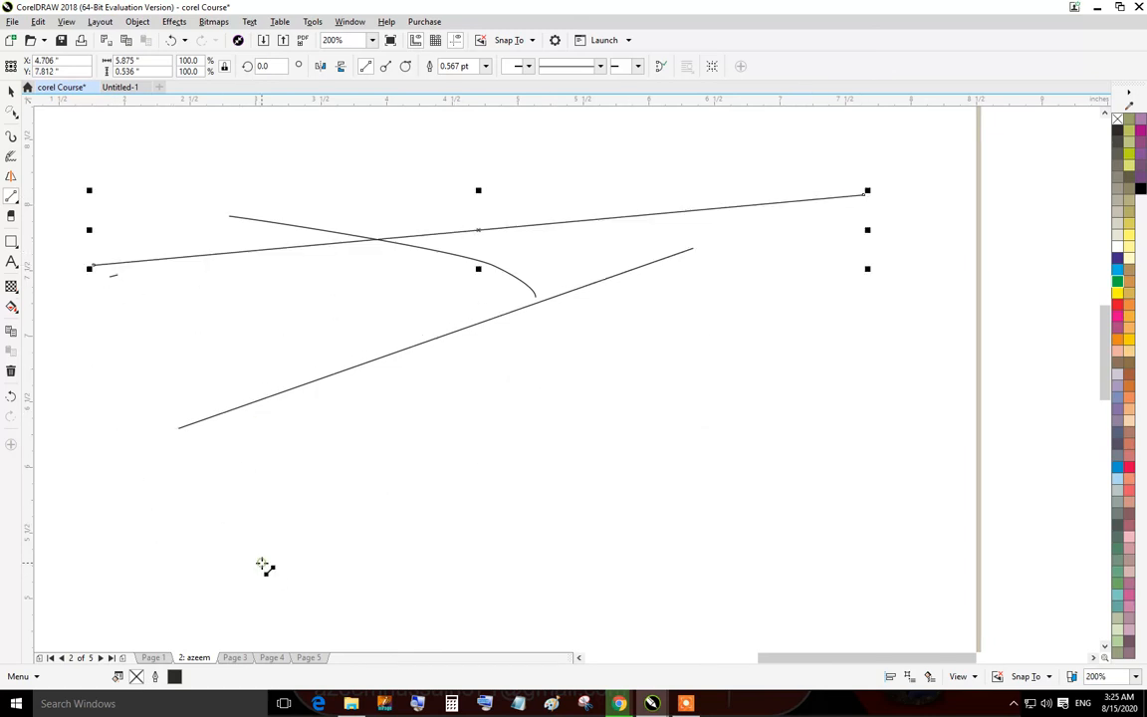
drag(398, 445, 694, 247)
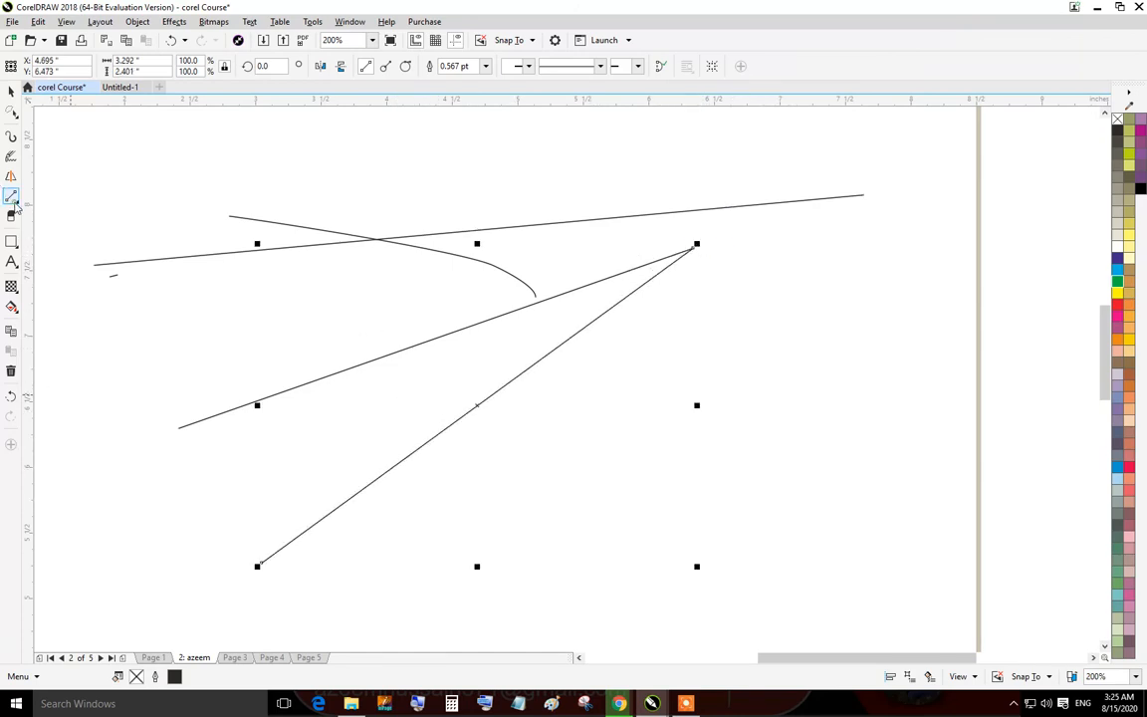
Switch to the Bezier tool and draw a path of dragged curved segments across the existing lines.
click(16, 205)
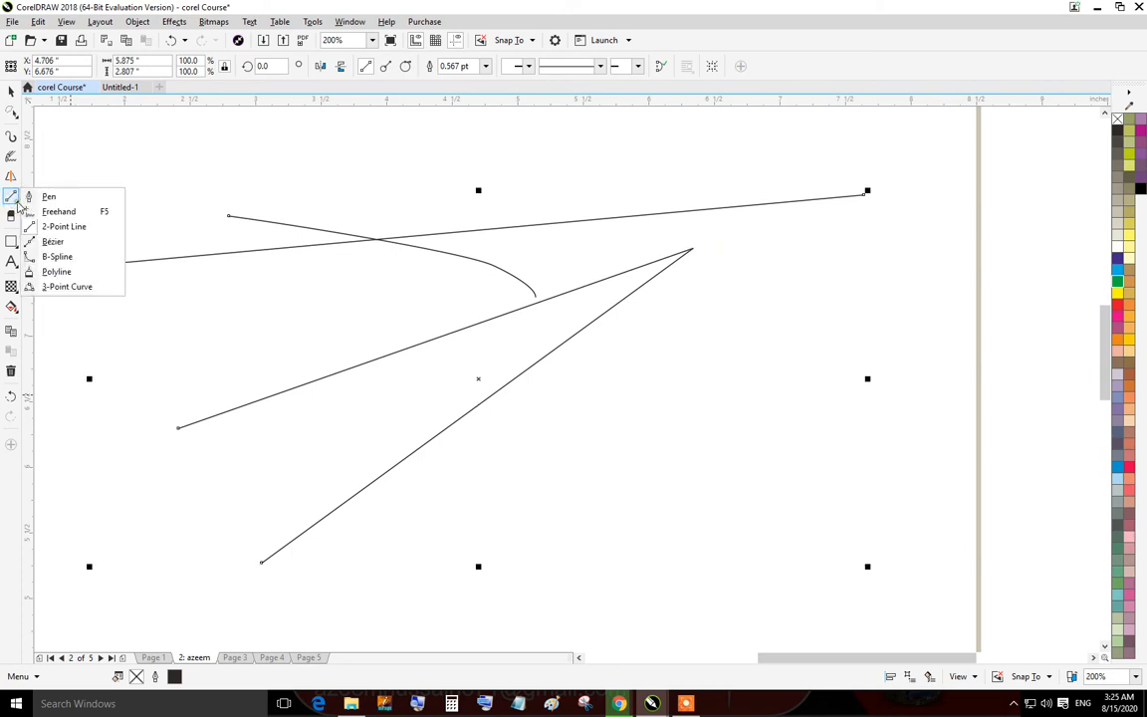
click(52, 243)
drag(554, 336, 586, 368)
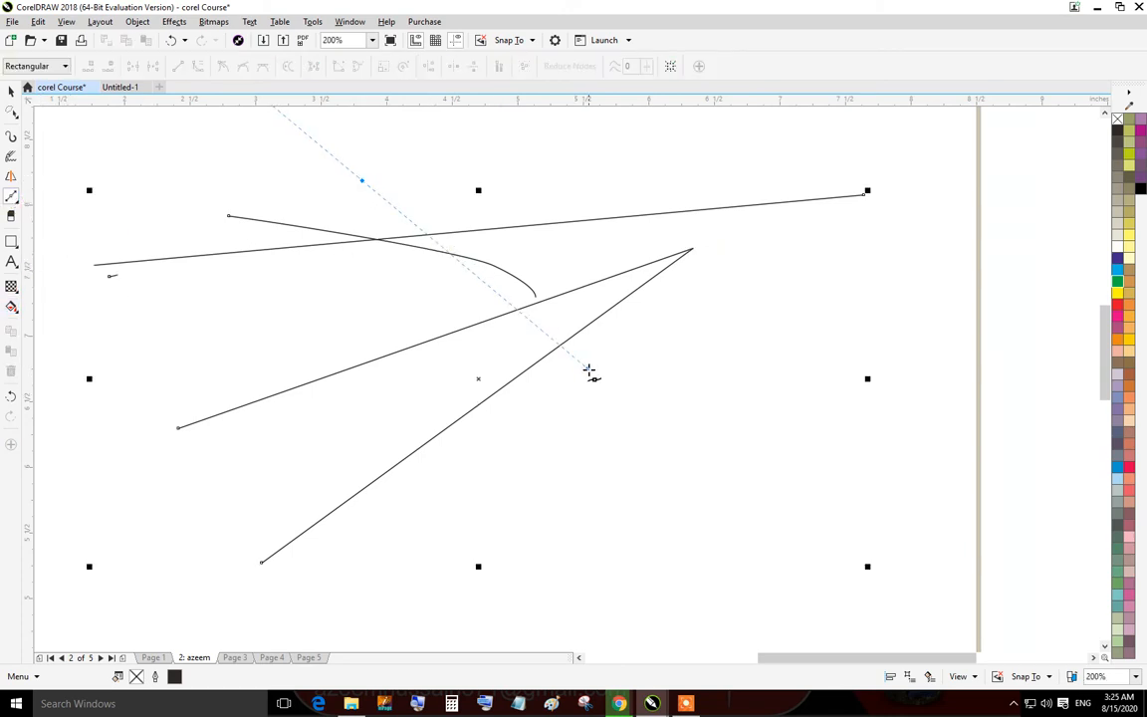
drag(462, 540, 223, 544)
drag(160, 327, 174, 250)
drag(278, 158, 533, 194)
drag(829, 340, 834, 528)
drag(635, 551, 456, 519)
drag(302, 353, 317, 248)
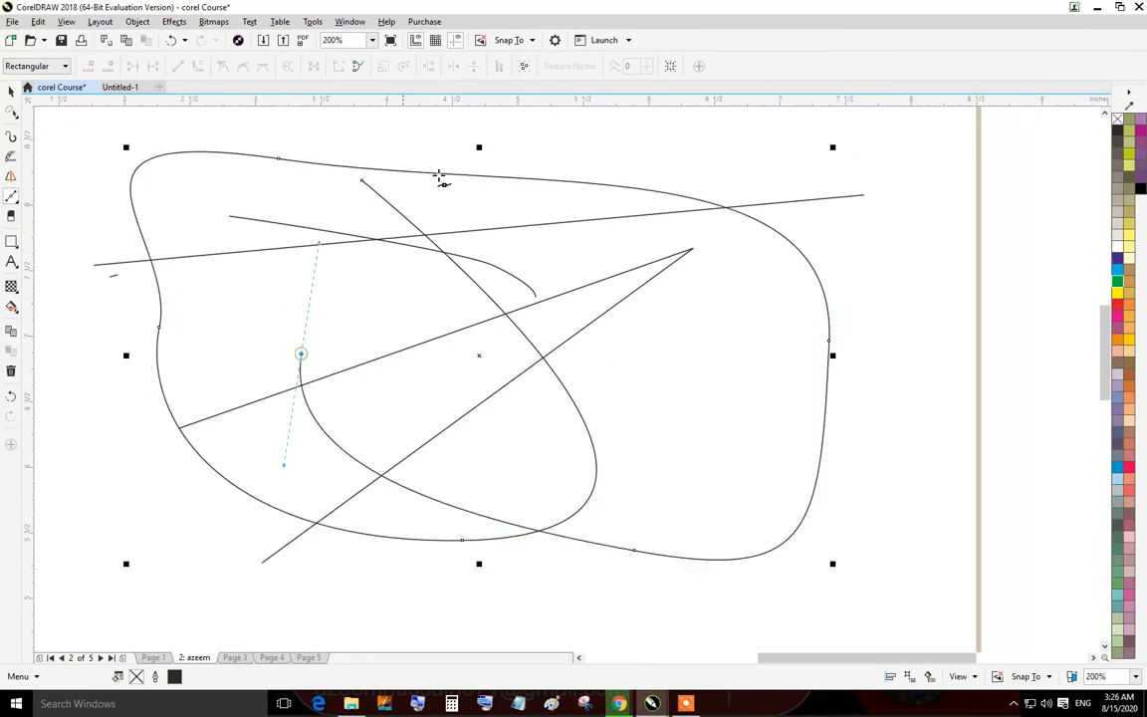
Extend the Bezier path with several more large looping curved segments.
drag(440, 178, 547, 187)
drag(854, 227, 718, 438)
drag(336, 352, 473, 155)
drag(685, 158, 865, 417)
drag(514, 487, 111, 227)
drag(140, 133, 691, 471)
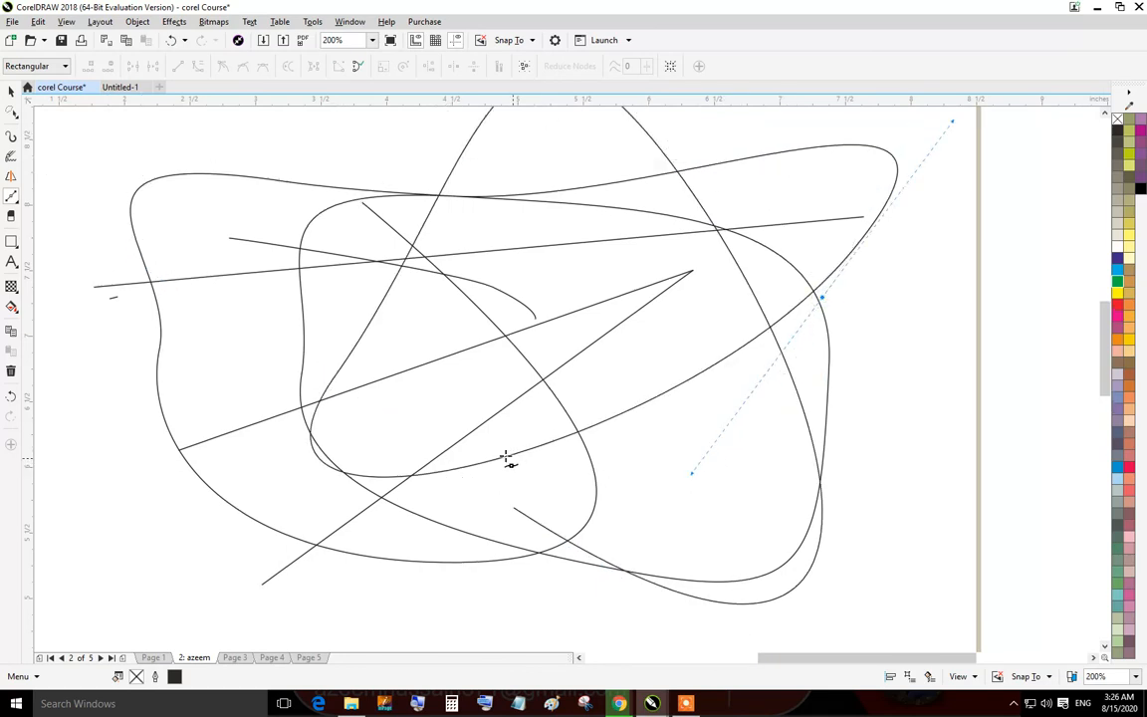
drag(500, 457, 424, 402)
drag(558, 222, 615, 389)
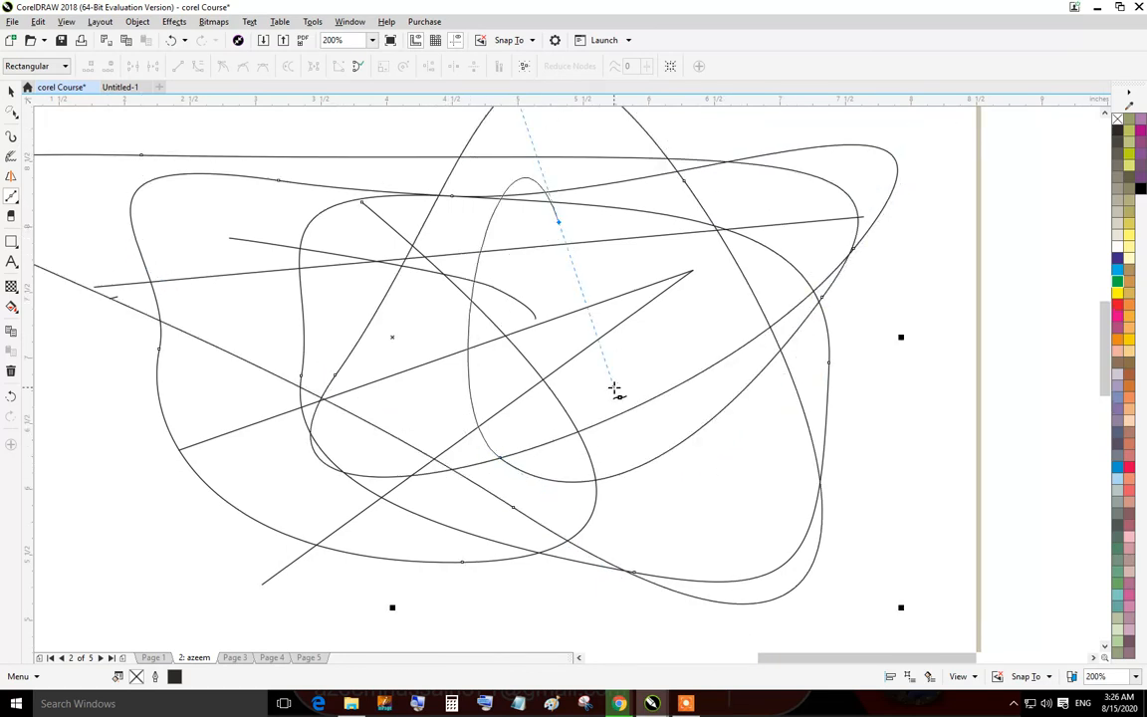
Add further looping Bezier segments, then select and delete all the drawn lines on the page.
drag(953, 281, 953, 448)
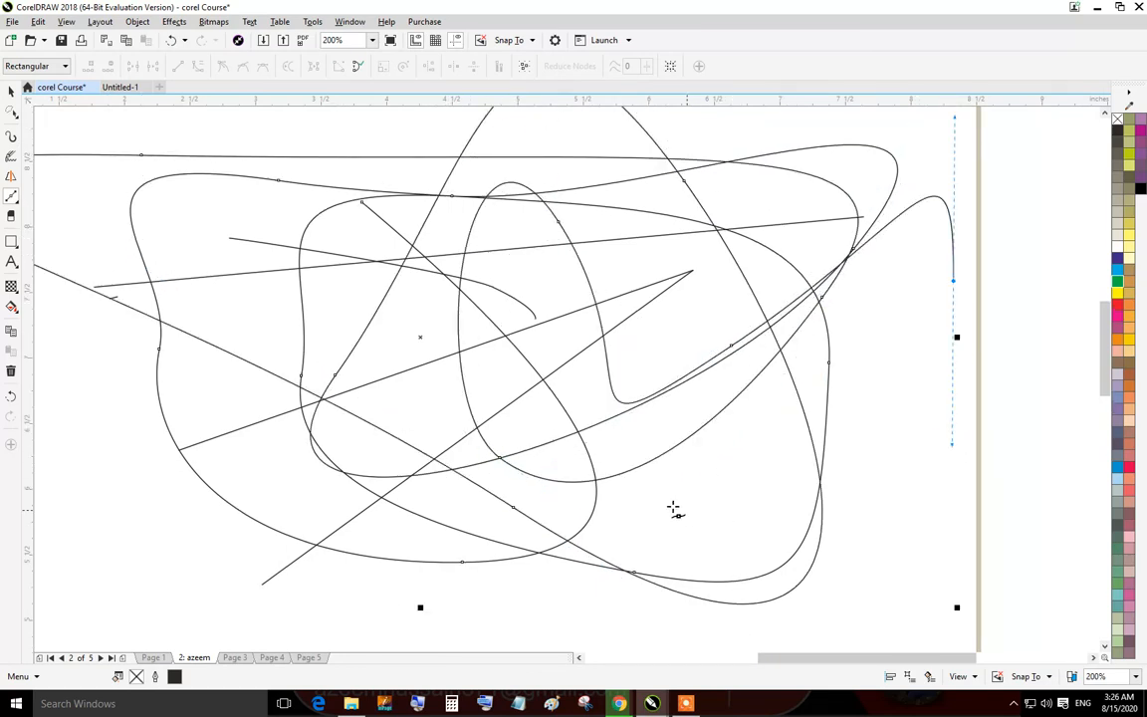
drag(687, 510, 384, 415)
drag(247, 186, 422, 184)
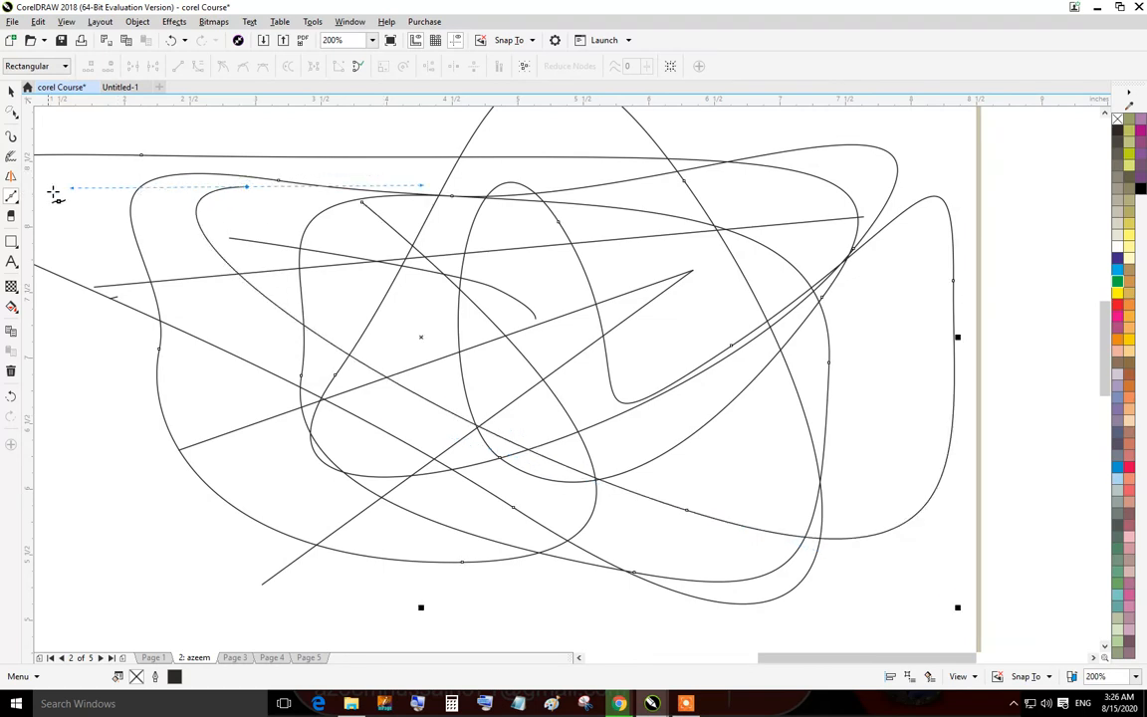
drag(68, 189, 121, 323)
drag(360, 156, 712, 334)
drag(564, 385, 207, 428)
drag(91, 337, 137, 230)
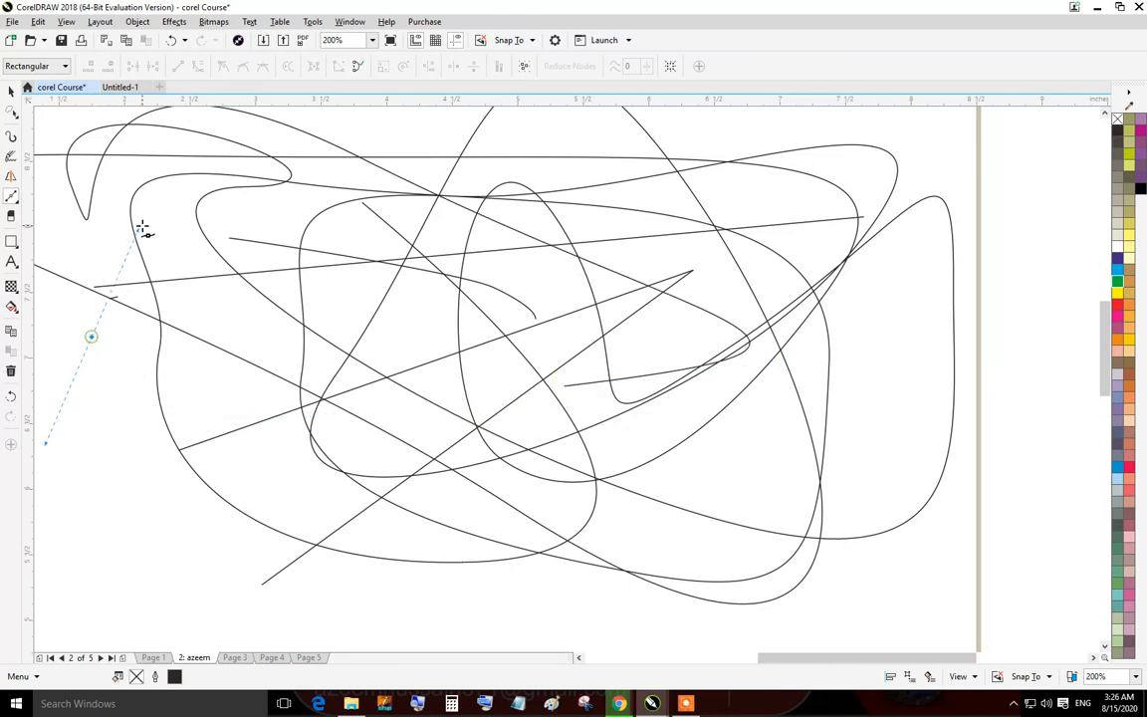
key(space)
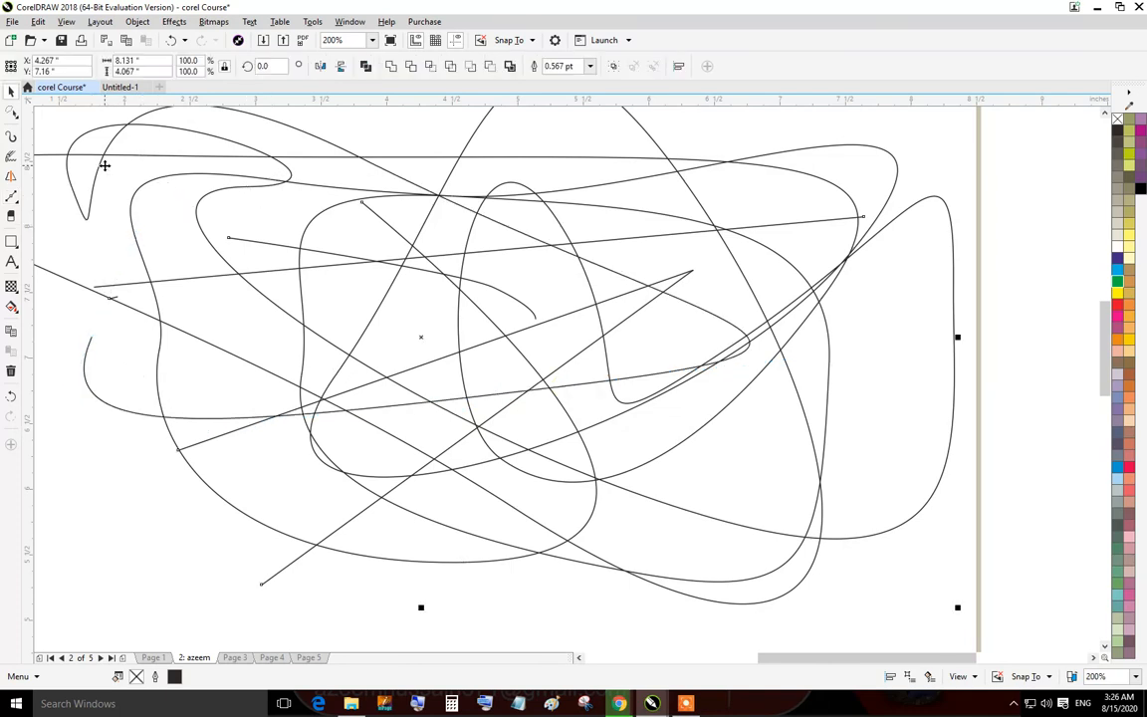
key(Delete)
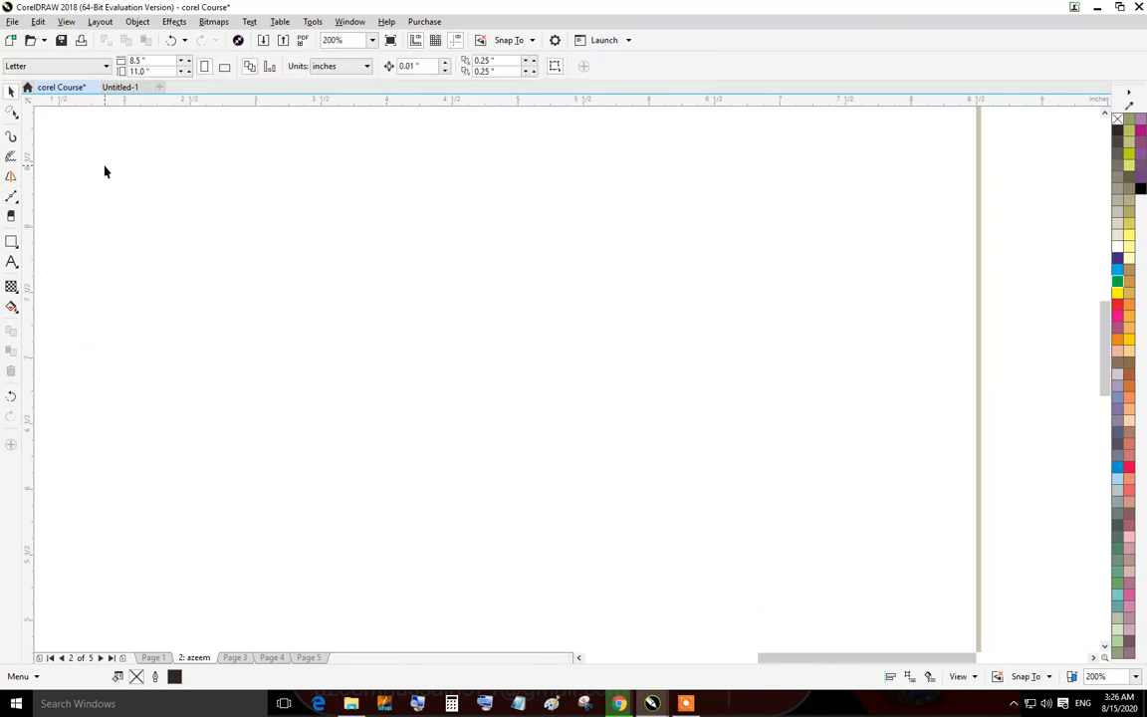
Switch to the B-Spline tool and place control points to start a smooth looping curve.
click(16, 207)
click(91, 256)
click(166, 248)
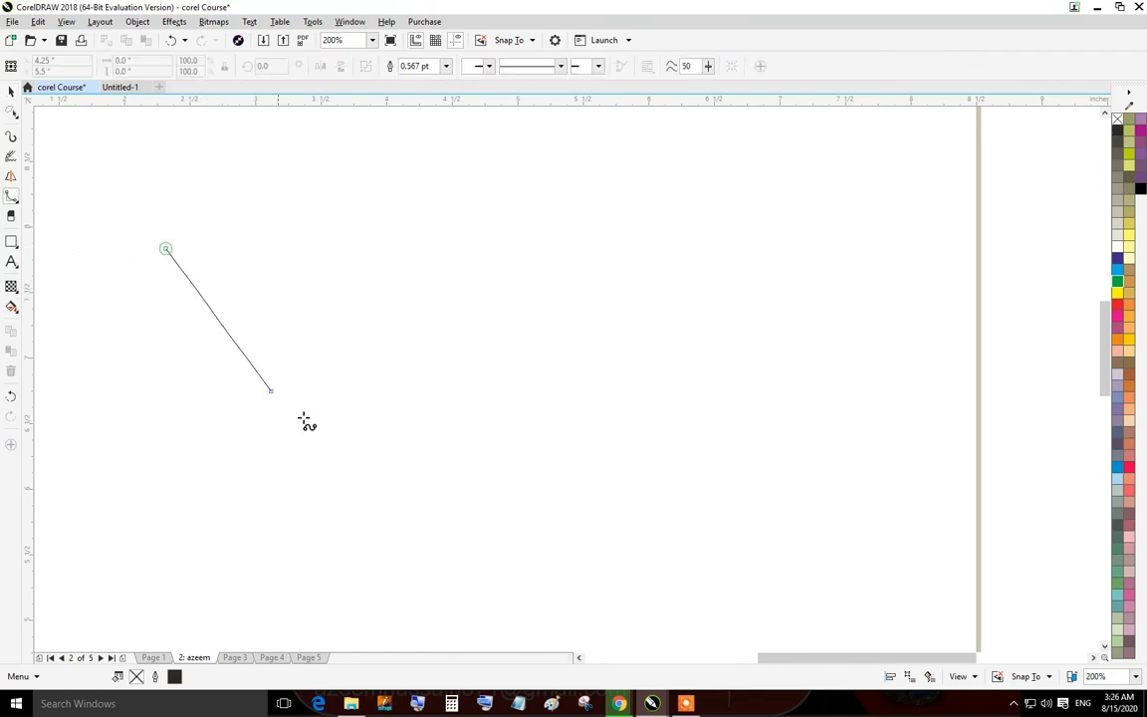
click(375, 468)
click(695, 246)
click(519, 120)
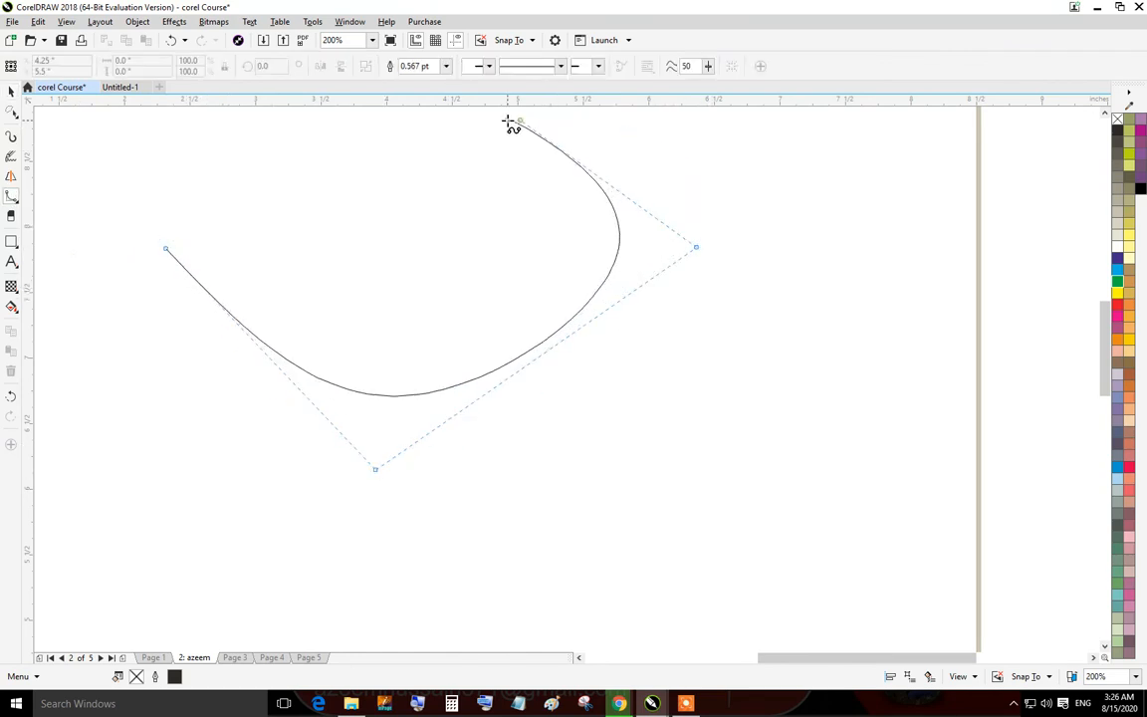
Continue the B-Spline curve with more control points forming wide overlapping loops.
click(107, 120)
click(158, 380)
click(411, 622)
click(878, 429)
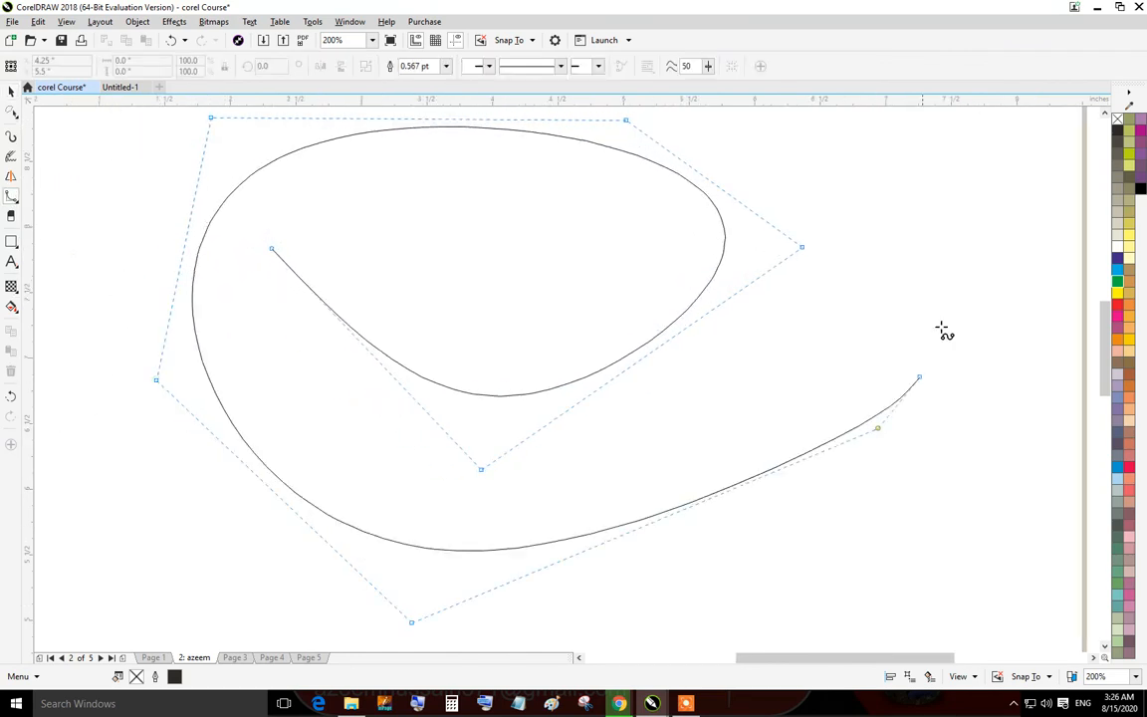
click(932, 247)
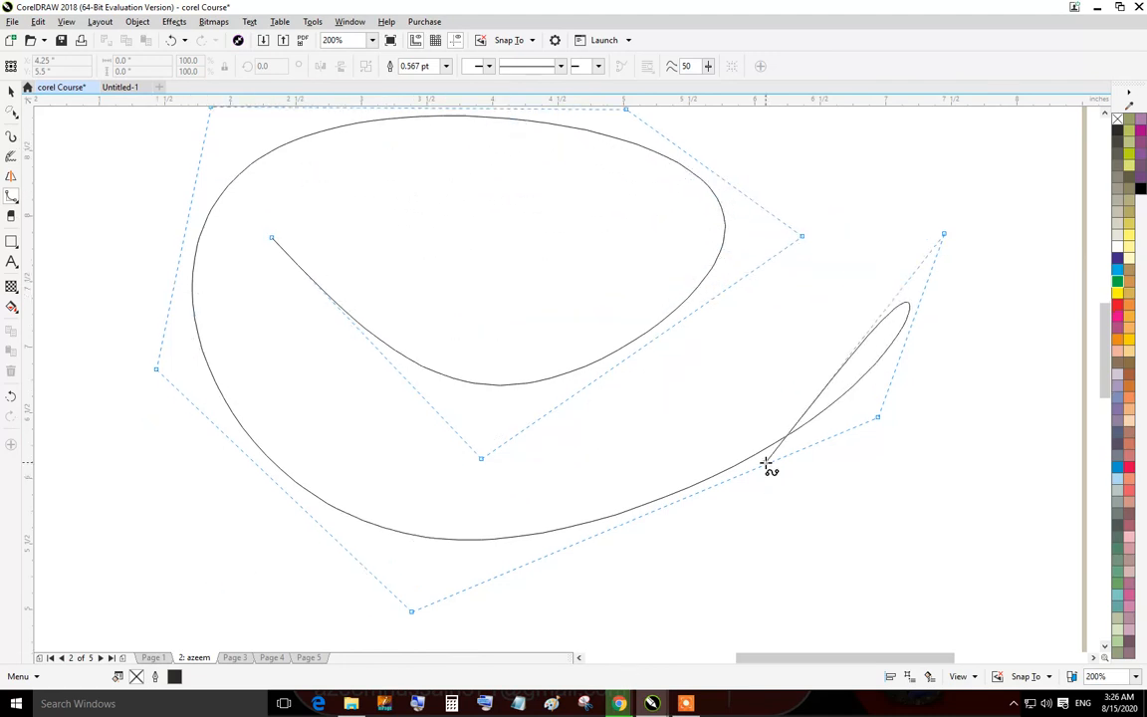
click(775, 171)
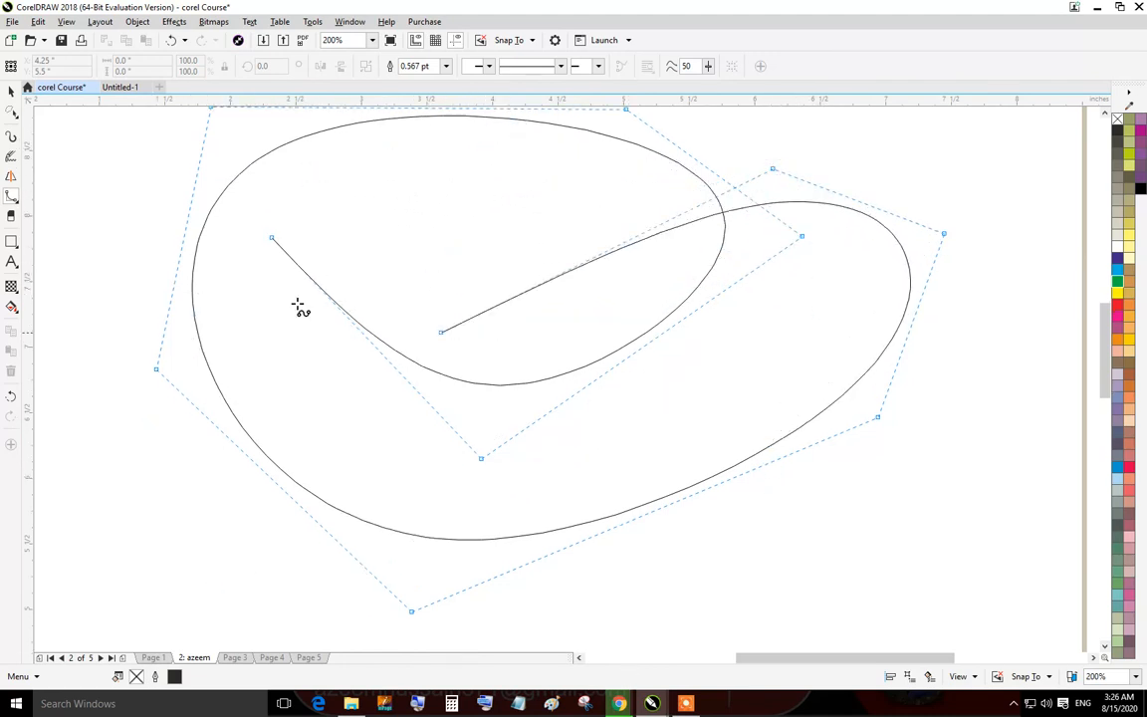
click(230, 159)
click(185, 518)
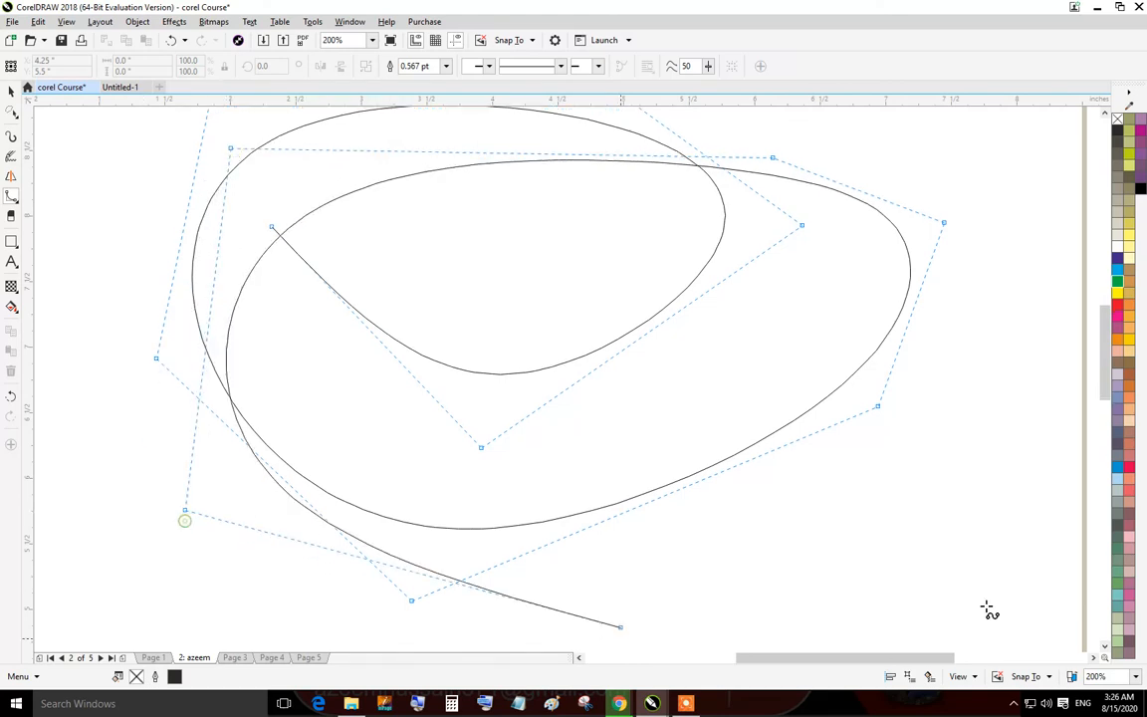
Add more B-Spline control points, finish the curve, and delete it.
click(1012, 423)
click(623, 170)
click(36, 453)
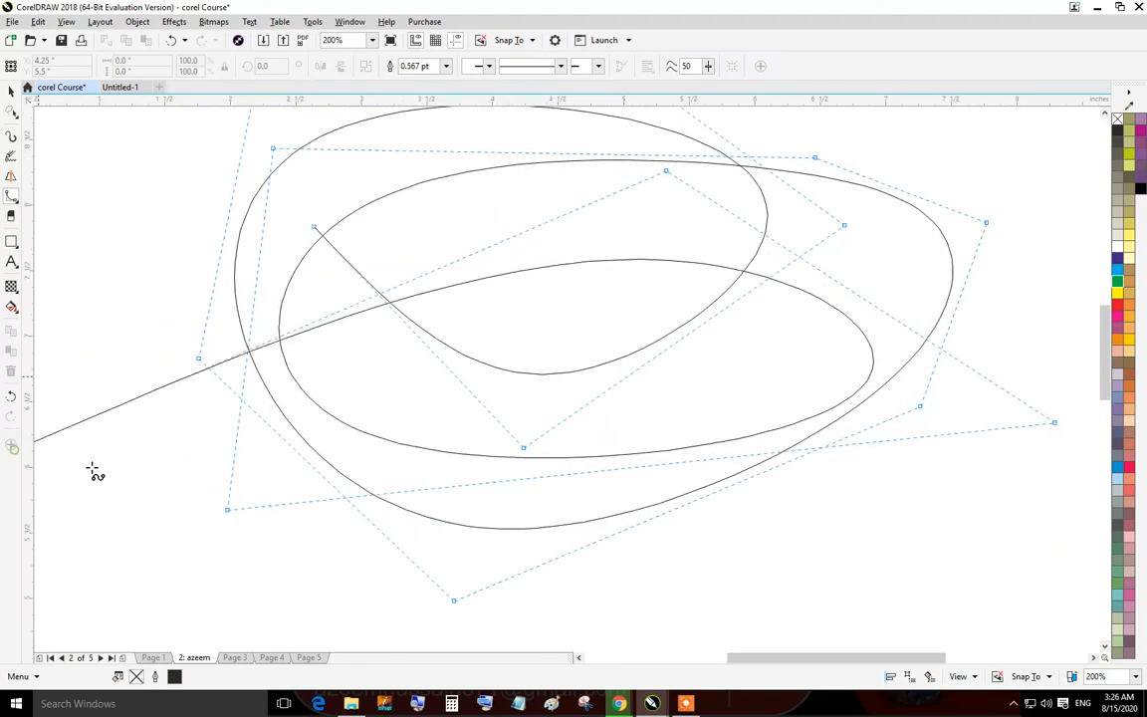
click(672, 606)
click(990, 415)
click(635, 351)
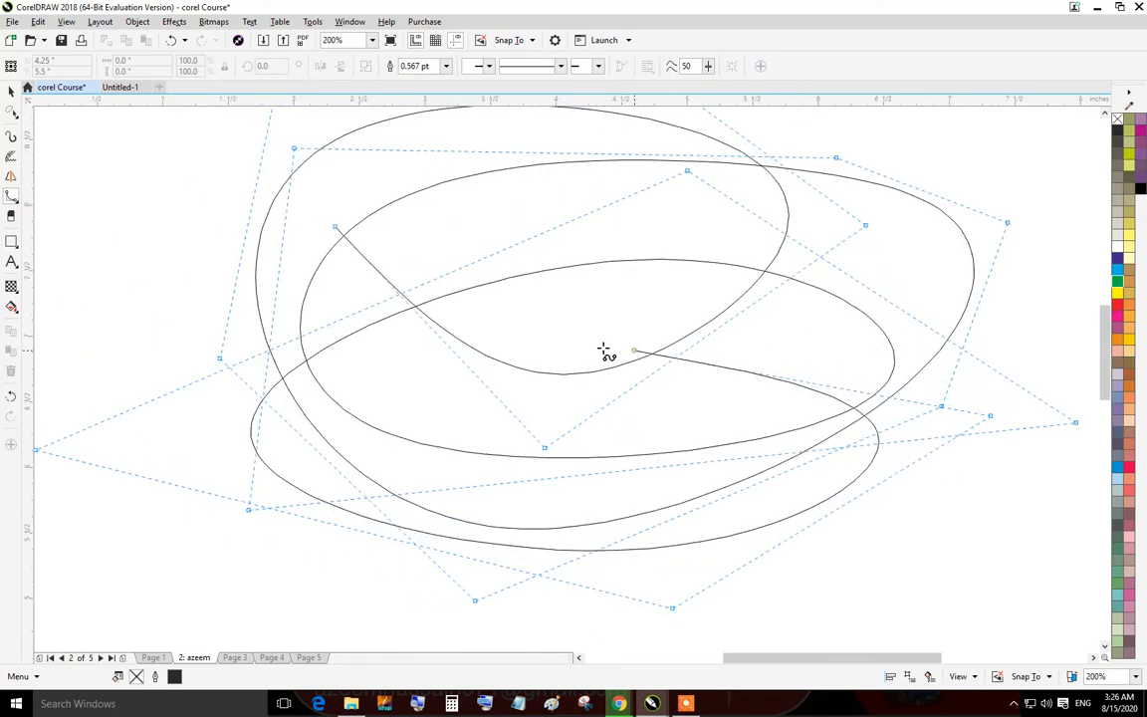
click(269, 428)
click(621, 700)
click(949, 497)
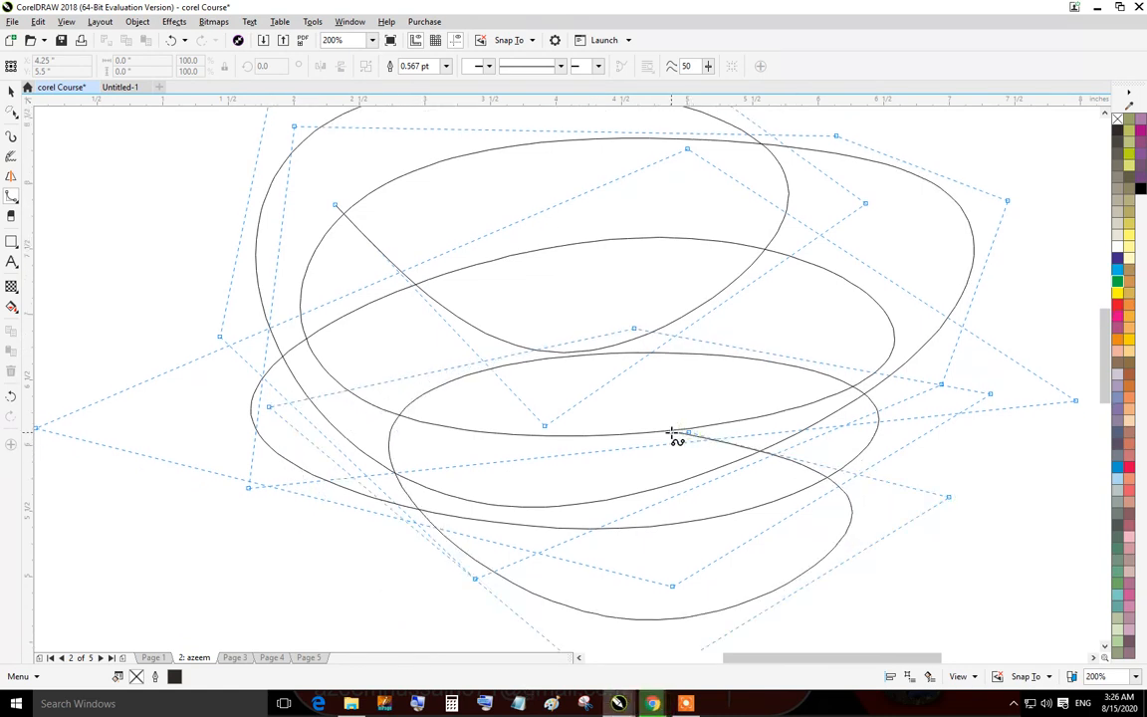
double_click(672, 436)
scroll(800, 431, down, 2)
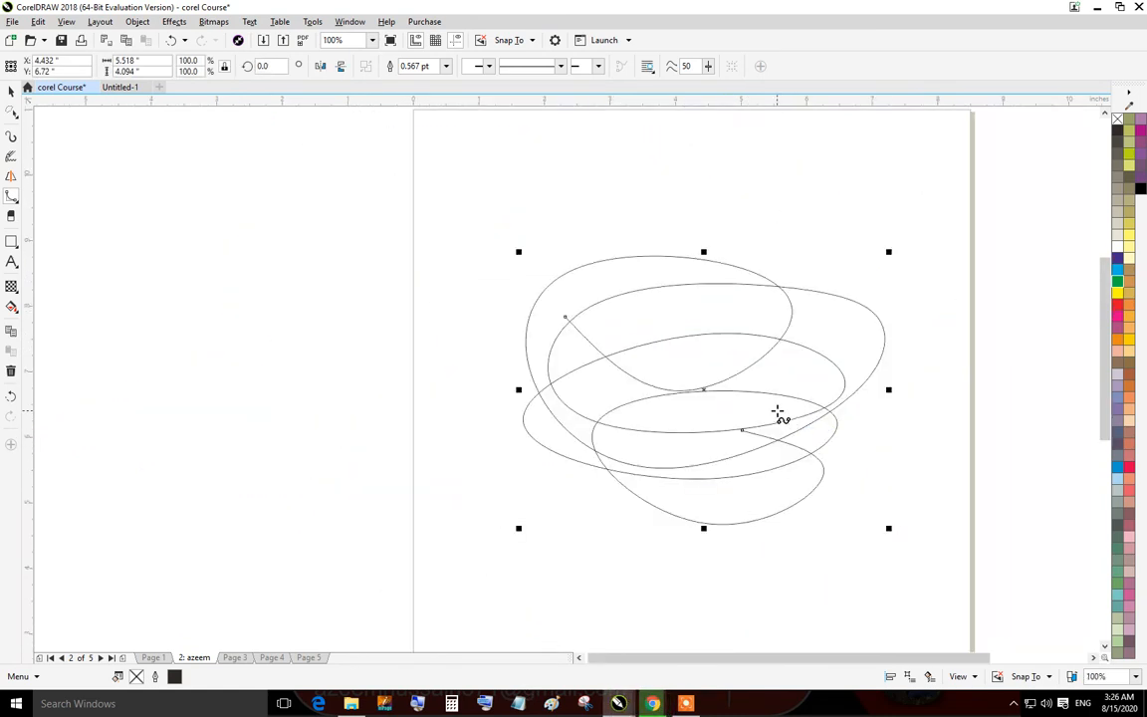
key(Delete)
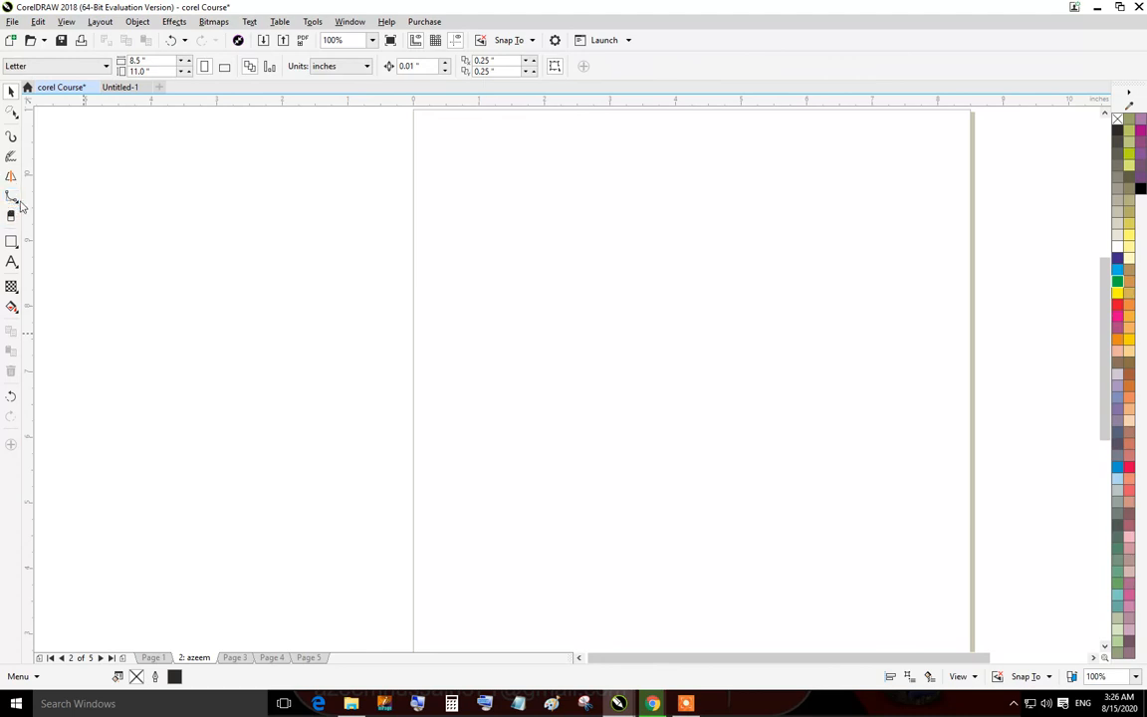
Switch to the Polyline tool and draw a long scribbled polyline of straight and curved parts across the page.
click(17, 200)
click(44, 267)
click(15, 200)
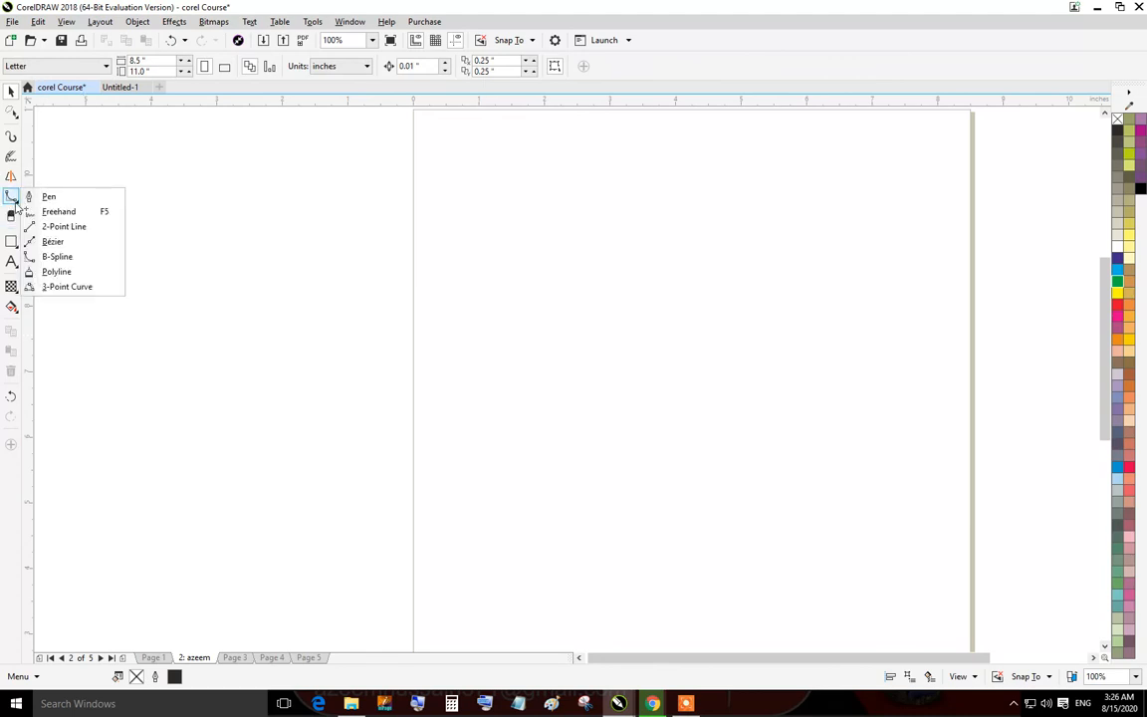
click(52, 271)
mouse_move(155, 235)
mouse_down()
mouse_move(767, 265)
mouse_move(750, 403)
mouse_move(237, 447)
mouse_move(205, 420)
mouse_move(389, 209)
mouse_move(756, 169)
mouse_move(850, 320)
mouse_move(830, 366)
mouse_move(287, 444)
mouse_move(243, 259)
mouse_move(499, 206)
mouse_move(702, 216)
mouse_move(298, 401)
mouse_move(867, 262)
mouse_move(611, 232)
mouse_move(779, 168)
mouse_move(741, 470)
mouse_move(676, 334)
mouse_move(928, 208)
mouse_move(558, 428)
mouse_move(495, 223)
mouse_move(217, 314)
mouse_move(503, 311)
mouse_move(876, 172)
mouse_move(696, 373)
mouse_move(513, 383)
mouse_move(546, 394)
mouse_move(674, 356)
mouse_up()
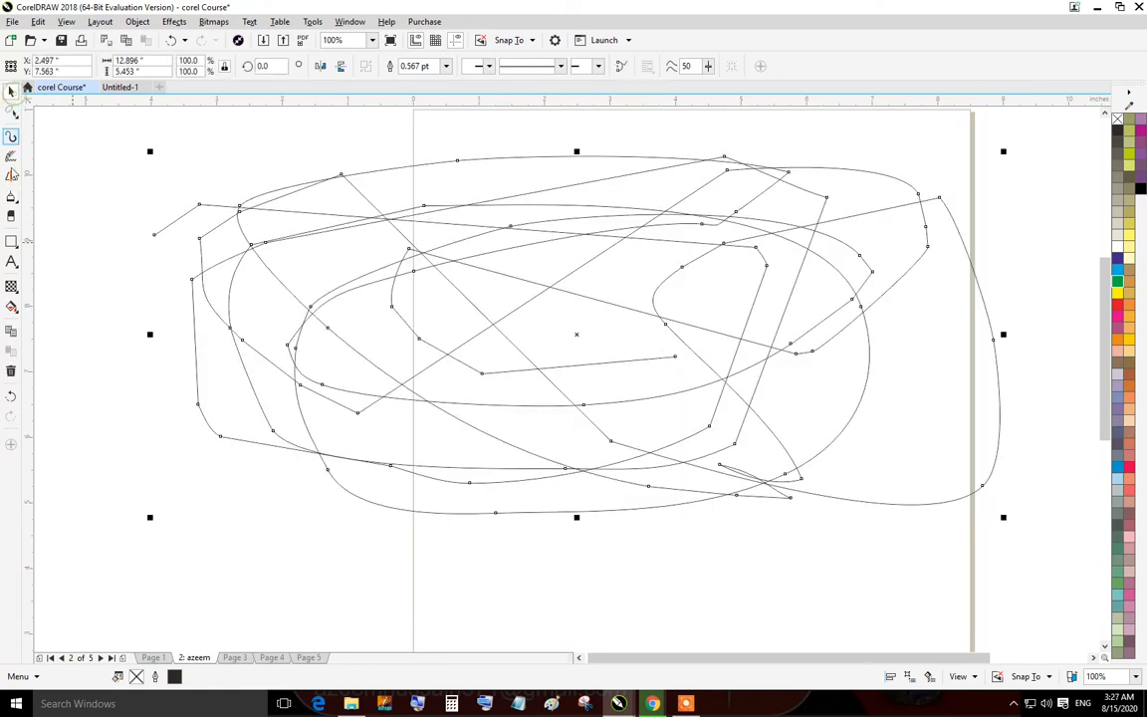
Switch to the 3-Point Curve tool and draw an arch-shaped curve below the scribble on the page.
click(14, 197)
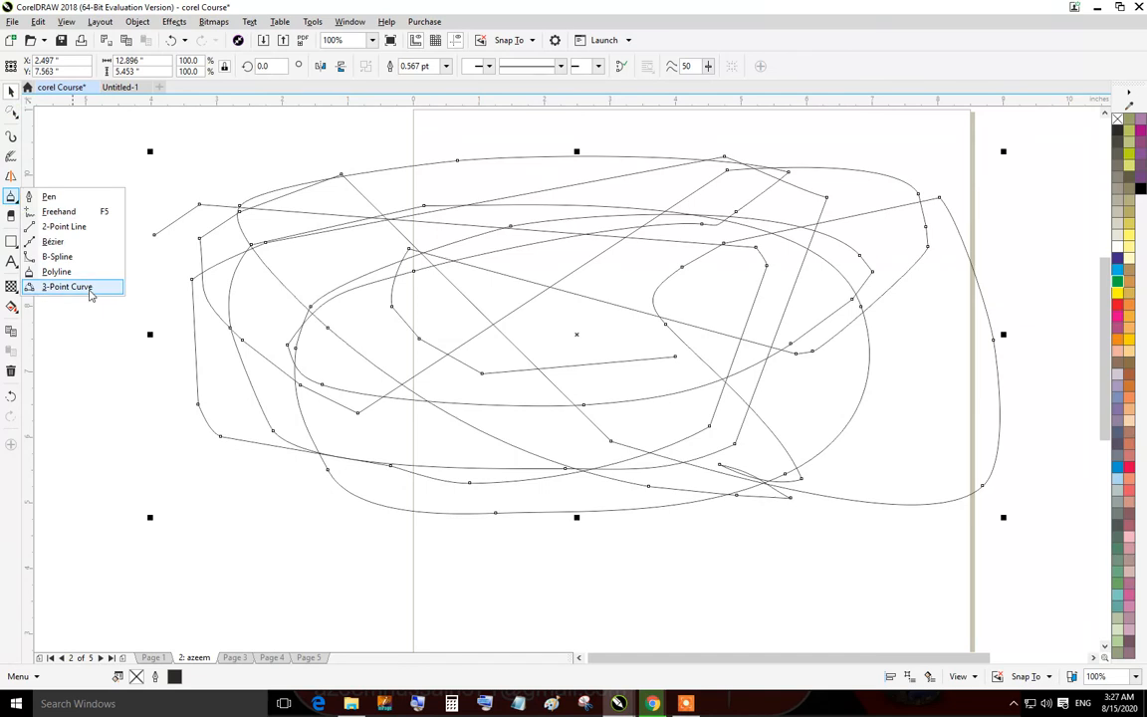
click(89, 290)
key(F3)
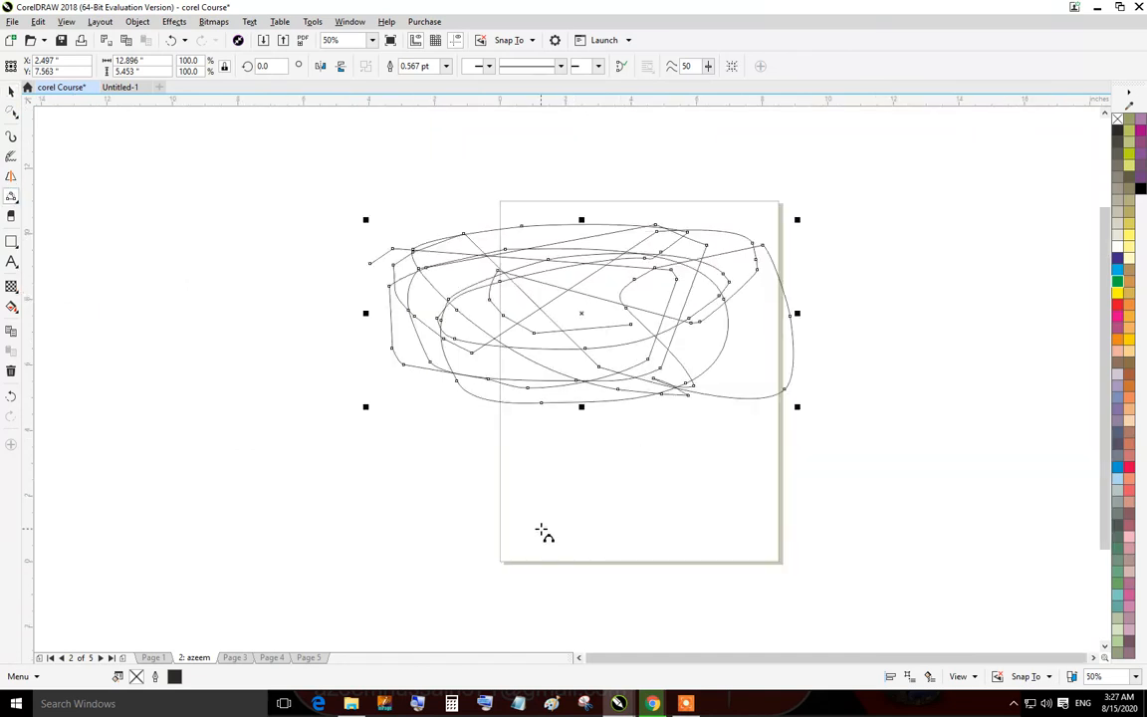
drag(526, 543, 777, 545)
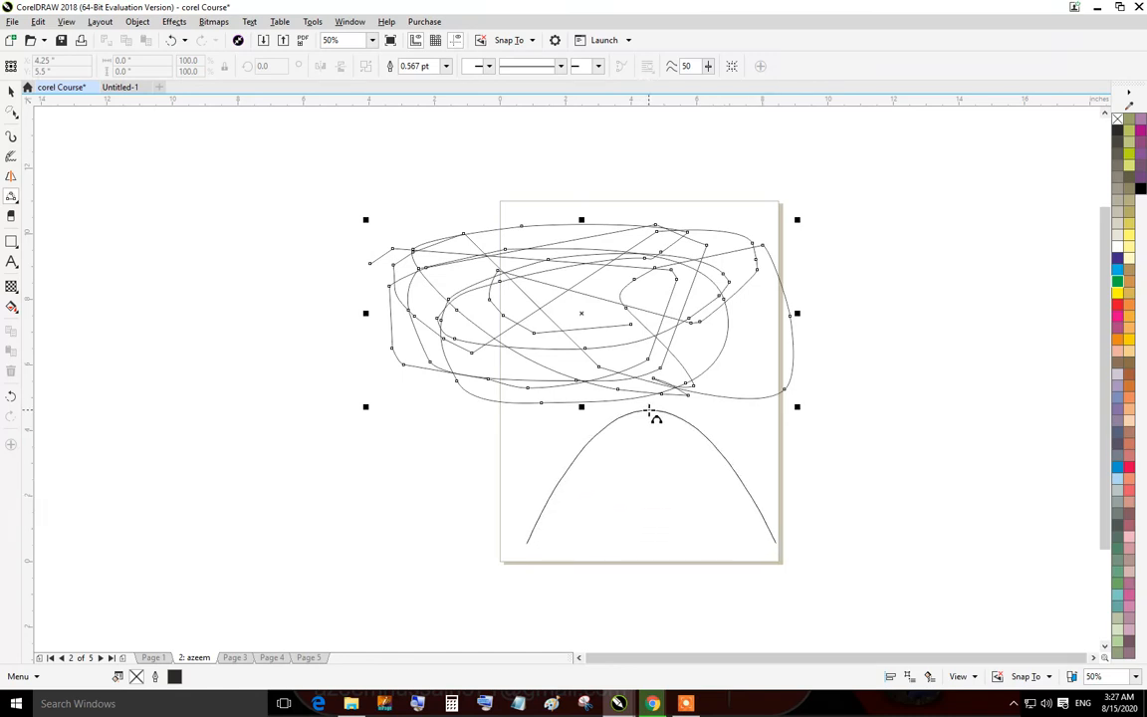
click(650, 411)
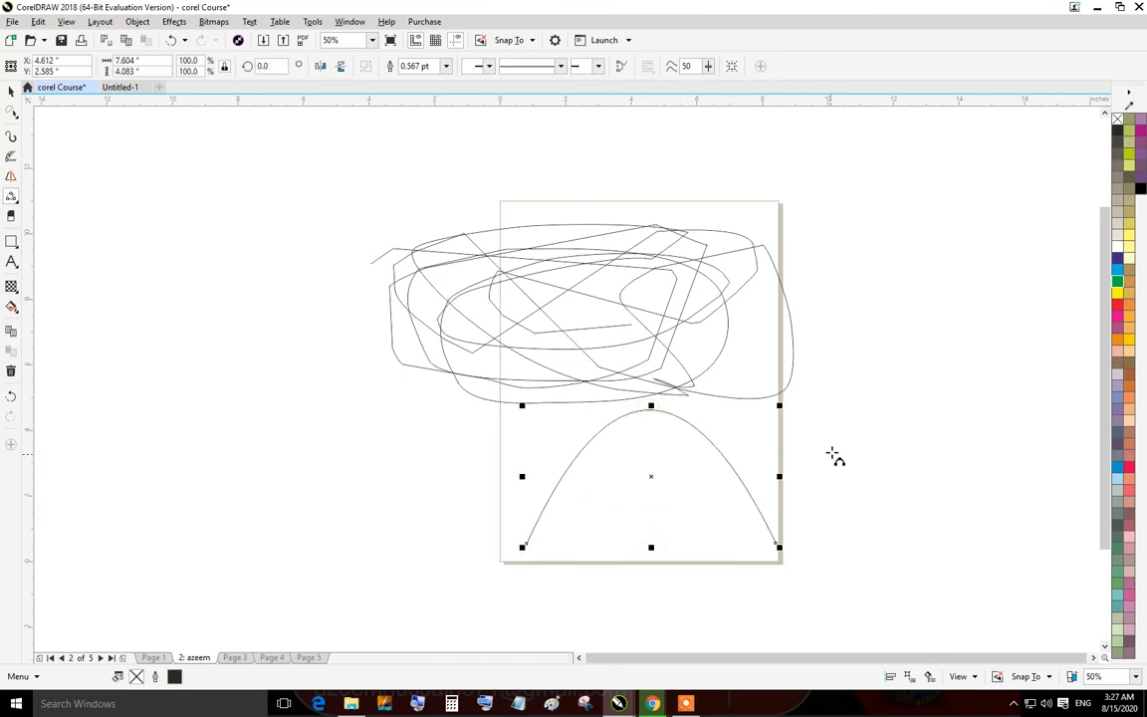
Draw two more arched 3-point curves on either side of the page, then select everything and delete it.
drag(833, 453, 1073, 575)
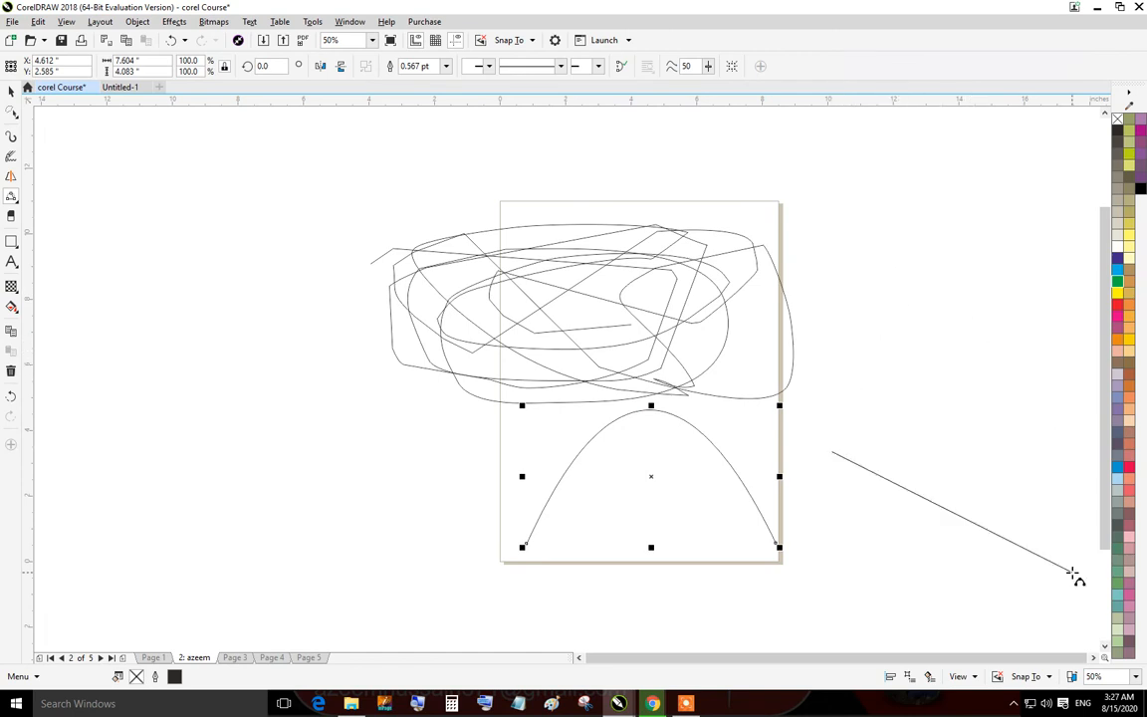
click(1032, 333)
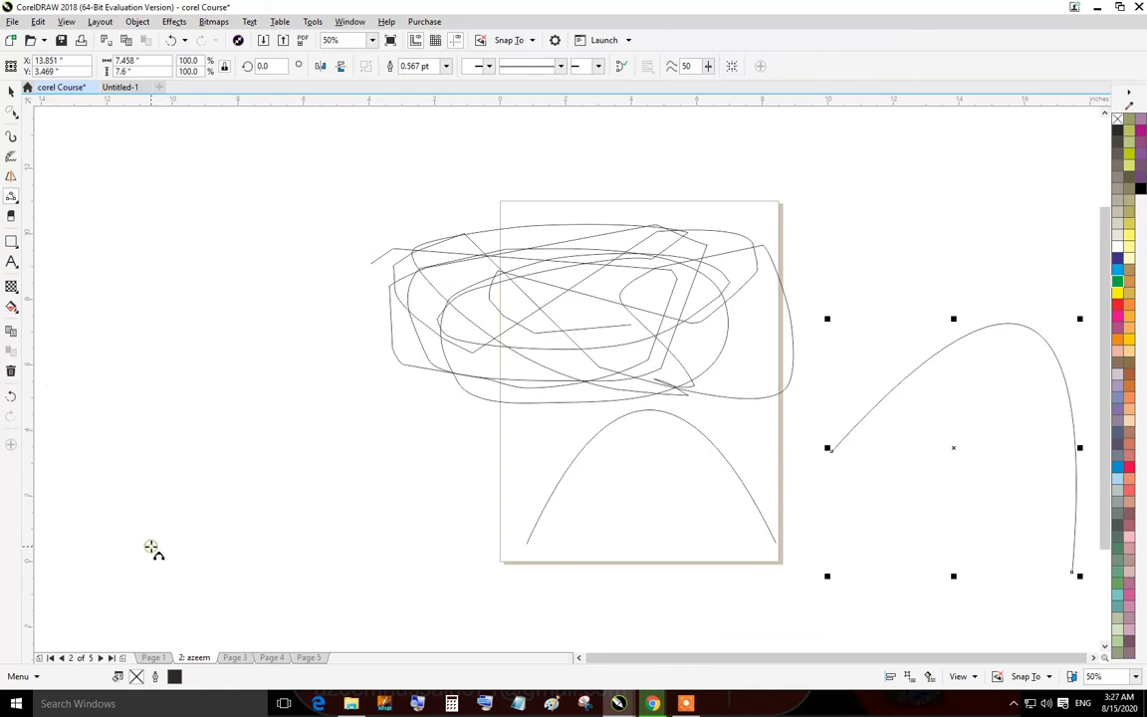
drag(181, 550, 462, 555)
click(258, 385)
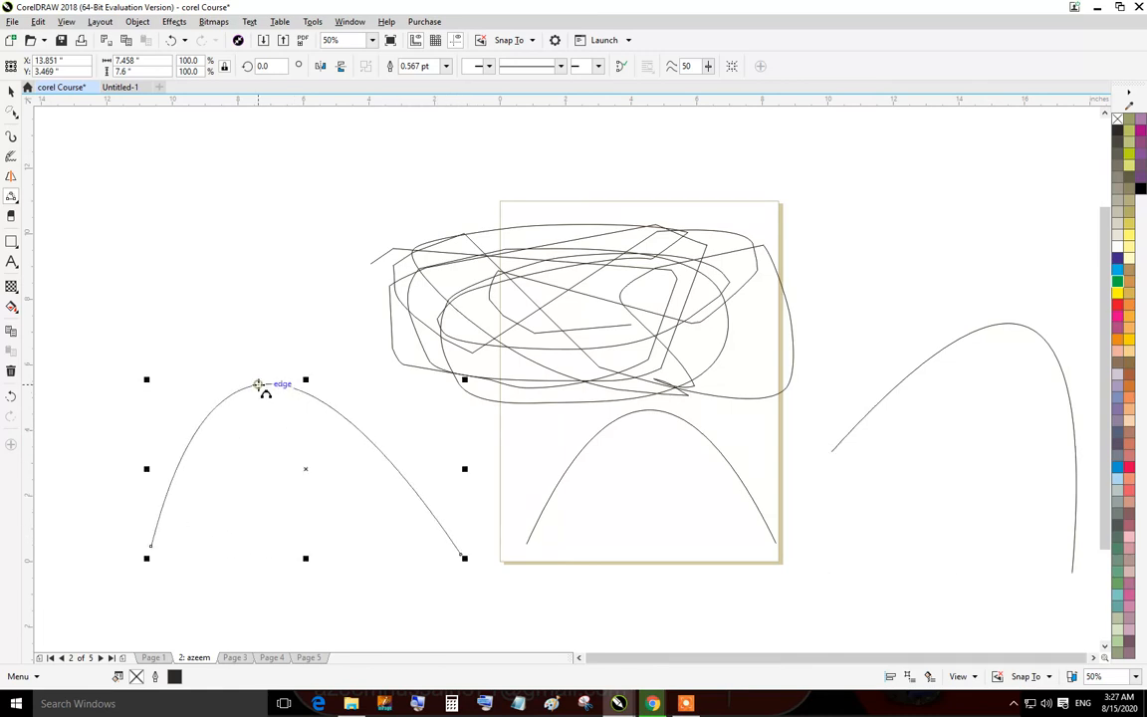
key(ctrl+a)
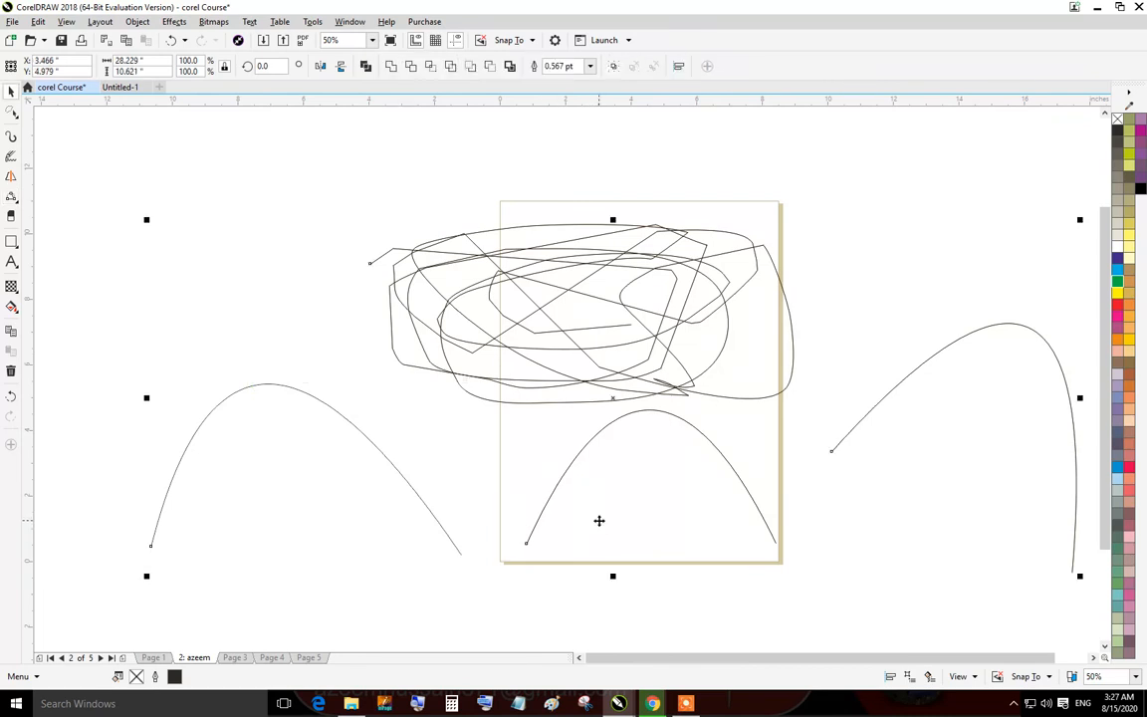
key(Delete)
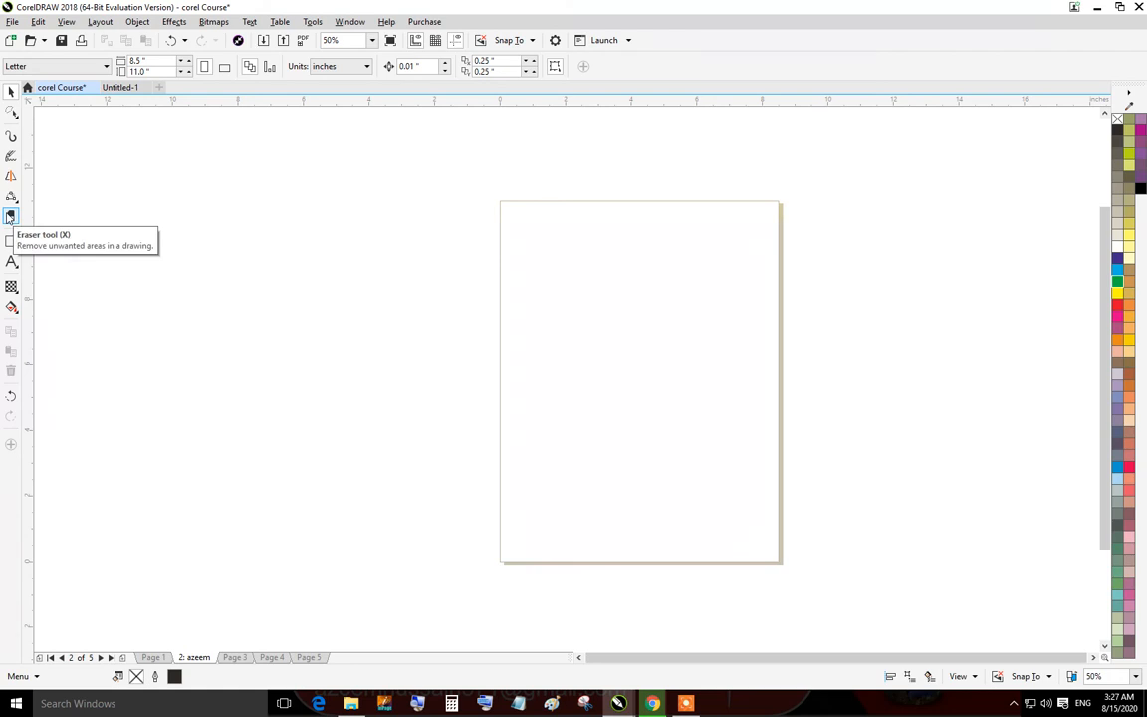
Draw a rectangle in the middle of the page and give it a green fill and green outline.
click(10, 216)
click(11, 240)
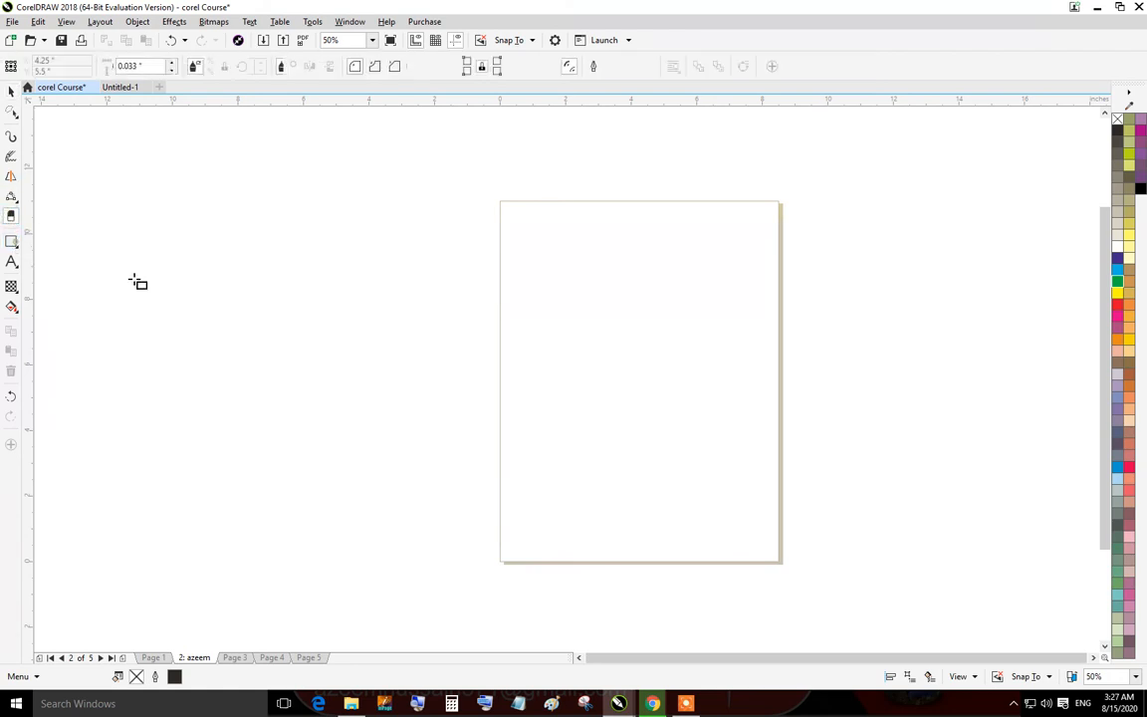
drag(548, 310, 709, 442)
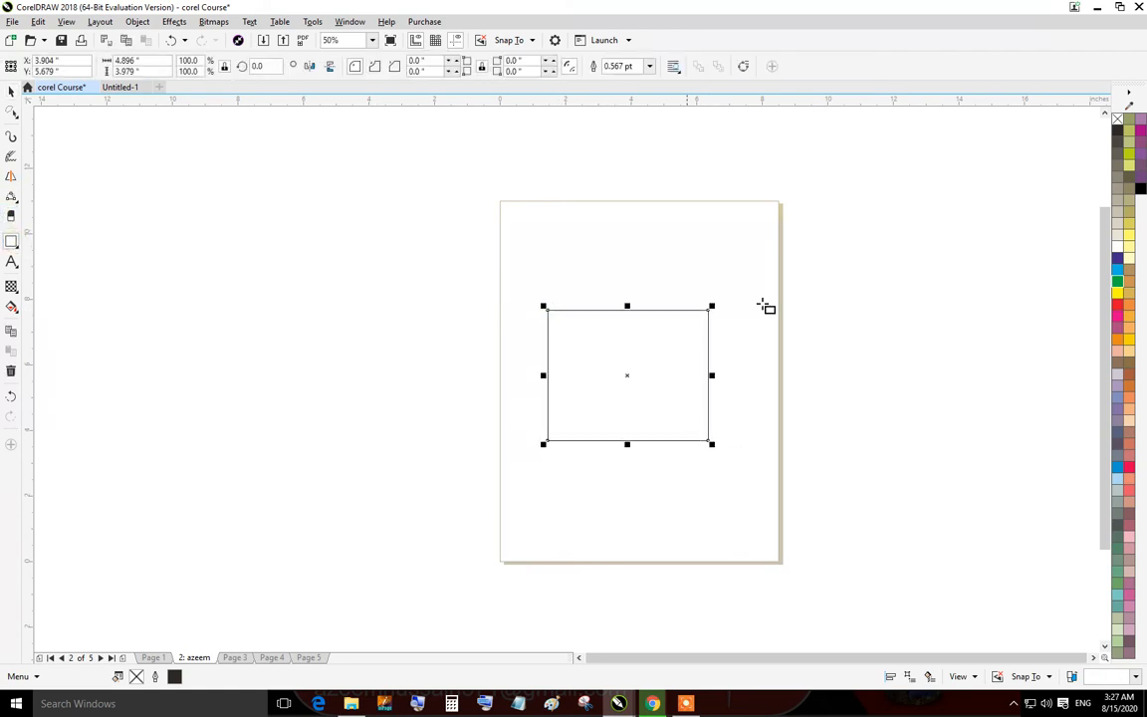
click(1118, 285)
right_click(1117, 285)
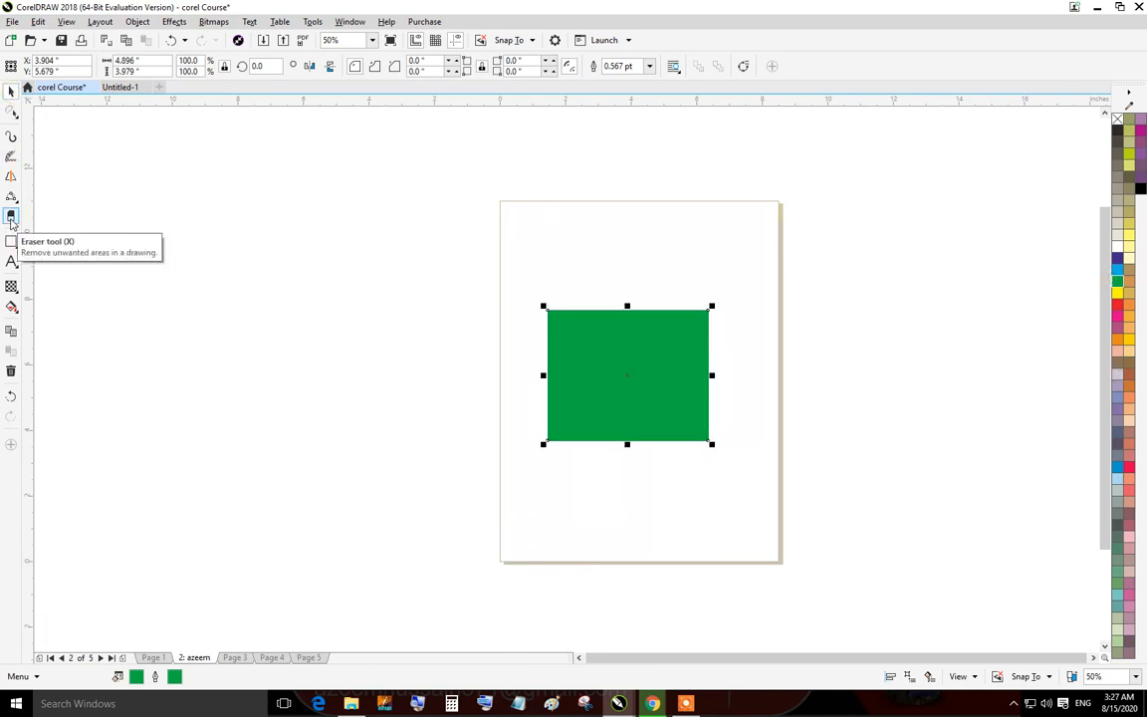
Erase the upper-right part of the green rectangle diagonally with the Eraser tool at 1.0 inch width.
click(11, 217)
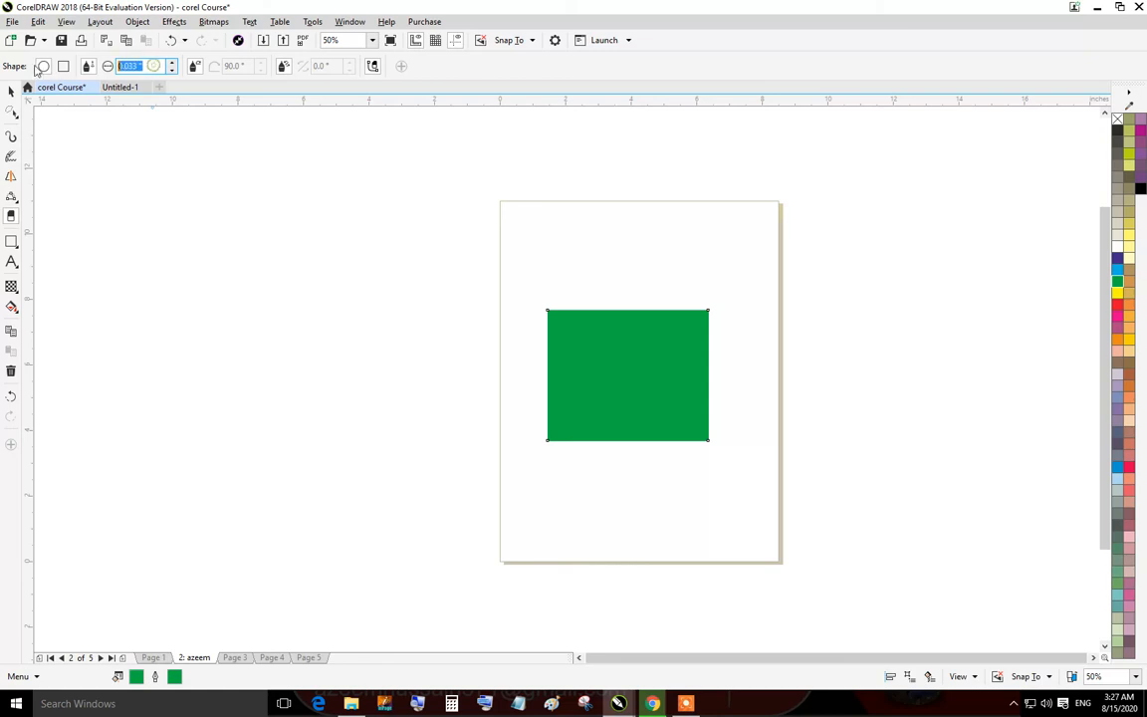
key(Return)
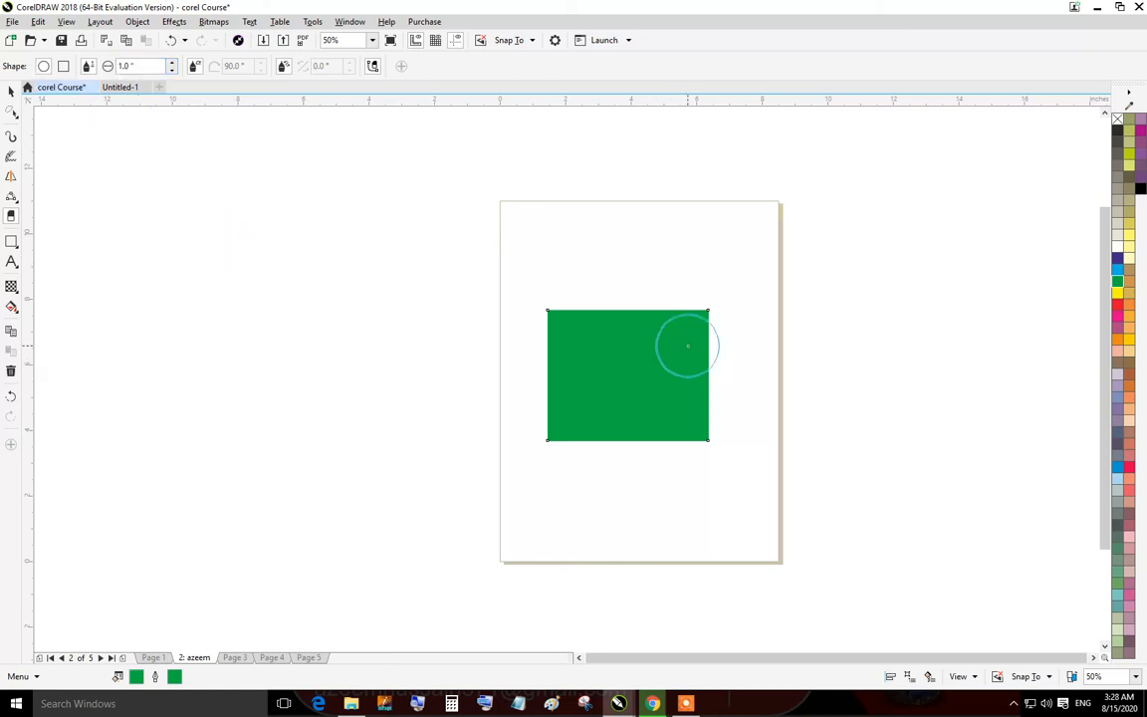
click(675, 299)
mouse_move(763, 348)
mouse_down()
mouse_move(600, 272)
mouse_move(757, 385)
mouse_move(553, 289)
mouse_move(752, 413)
mouse_move(755, 427)
mouse_move(542, 280)
mouse_up()
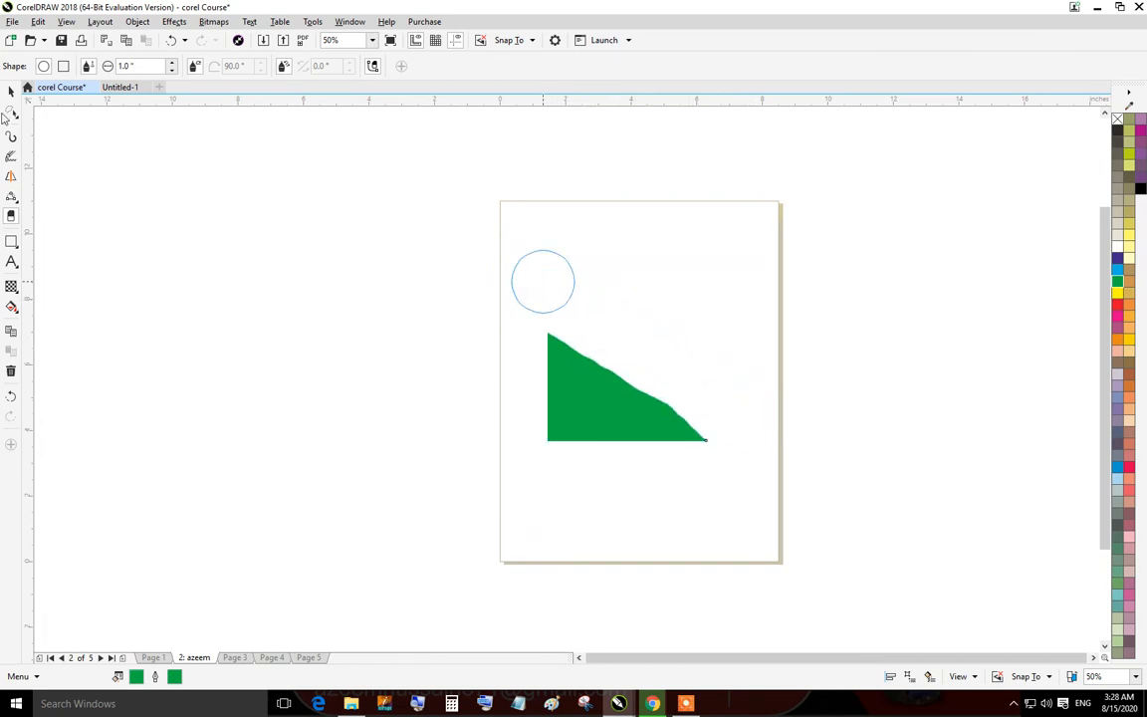
Select the erased green shape and move it toward the right side of the page.
click(11, 90)
click(735, 379)
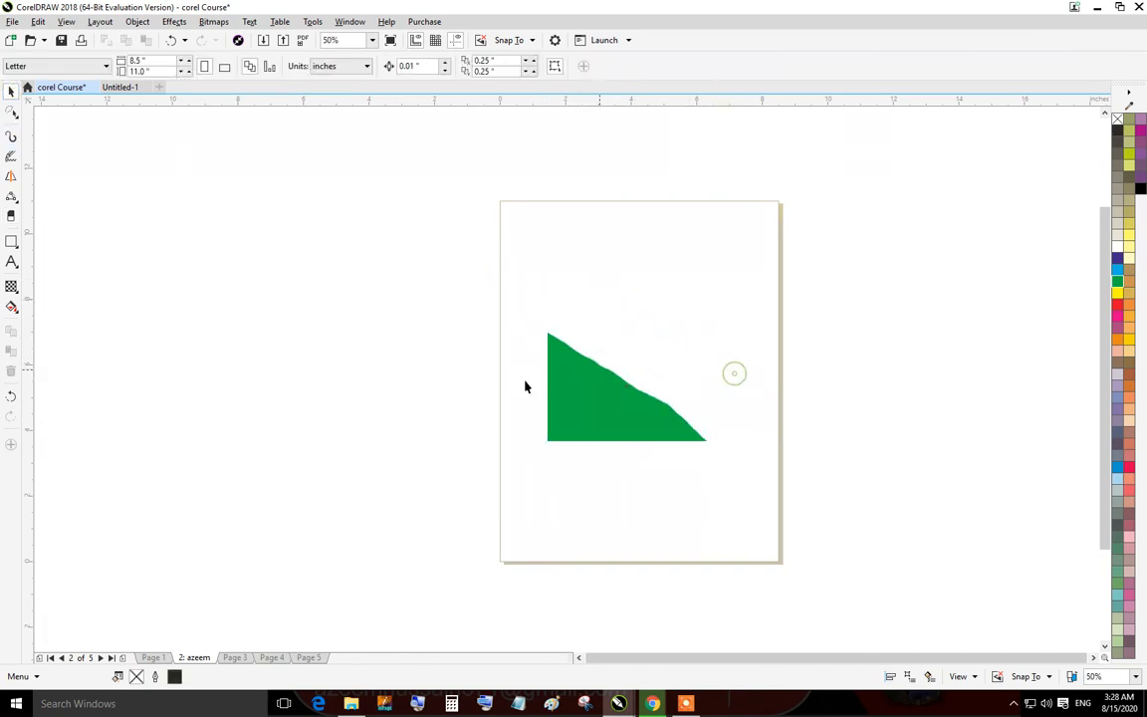
click(610, 404)
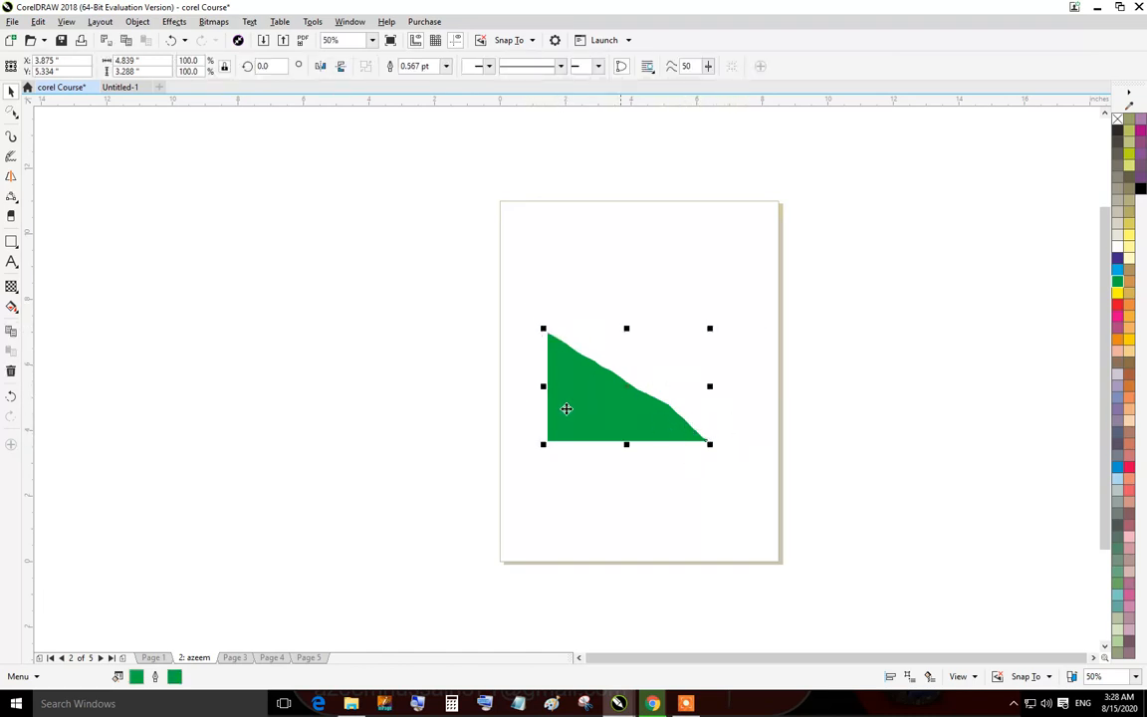
drag(567, 409, 460, 288)
drag(476, 268, 498, 383)
click(619, 378)
drag(525, 462, 638, 408)
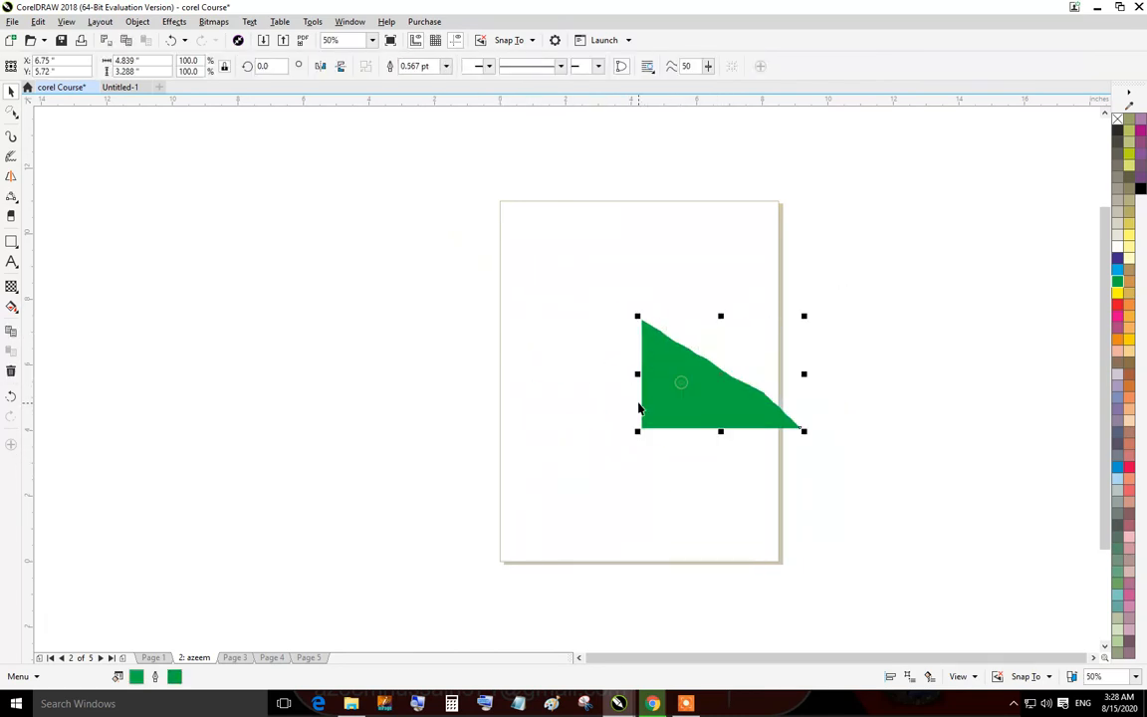
Draw two rectangles above the green shape with the Rectangle tool.
scroll(757, 354, up, 2)
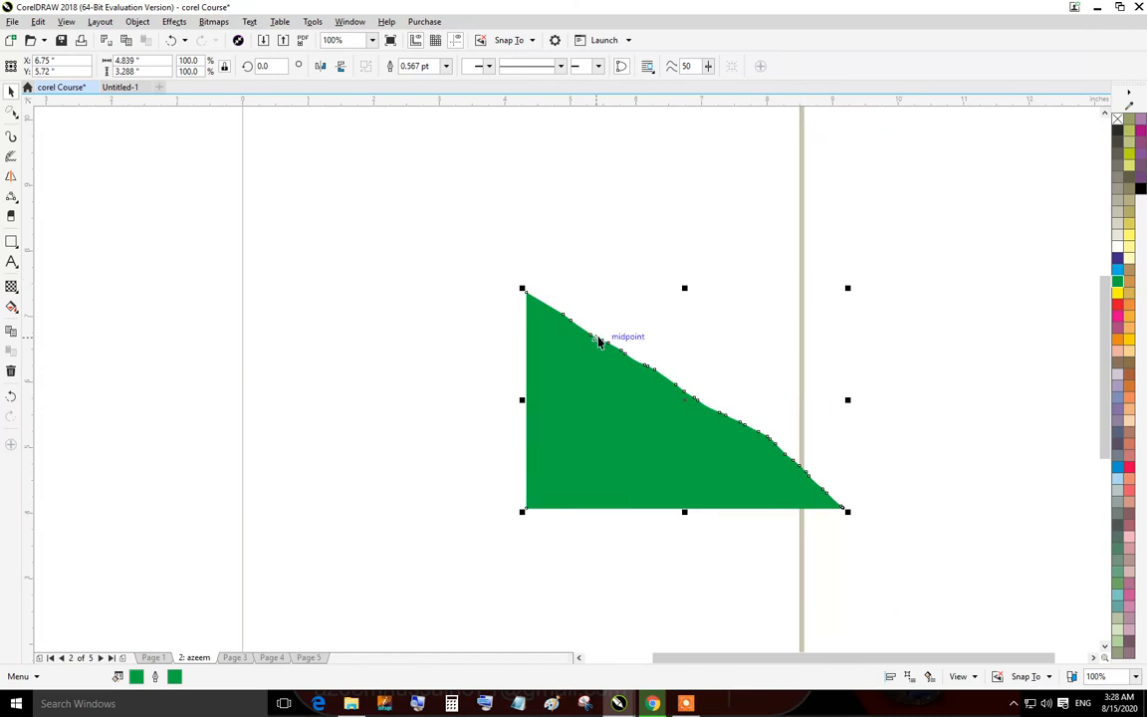
click(14, 242)
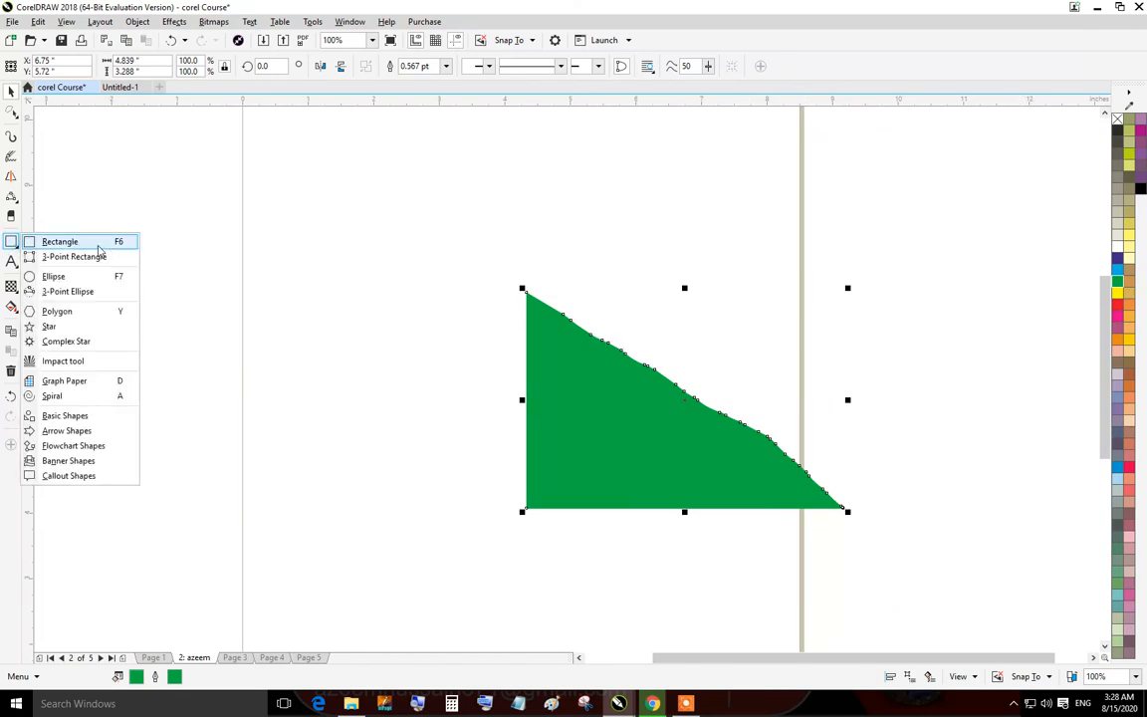
click(98, 246)
drag(301, 172, 526, 330)
drag(629, 174, 797, 312)
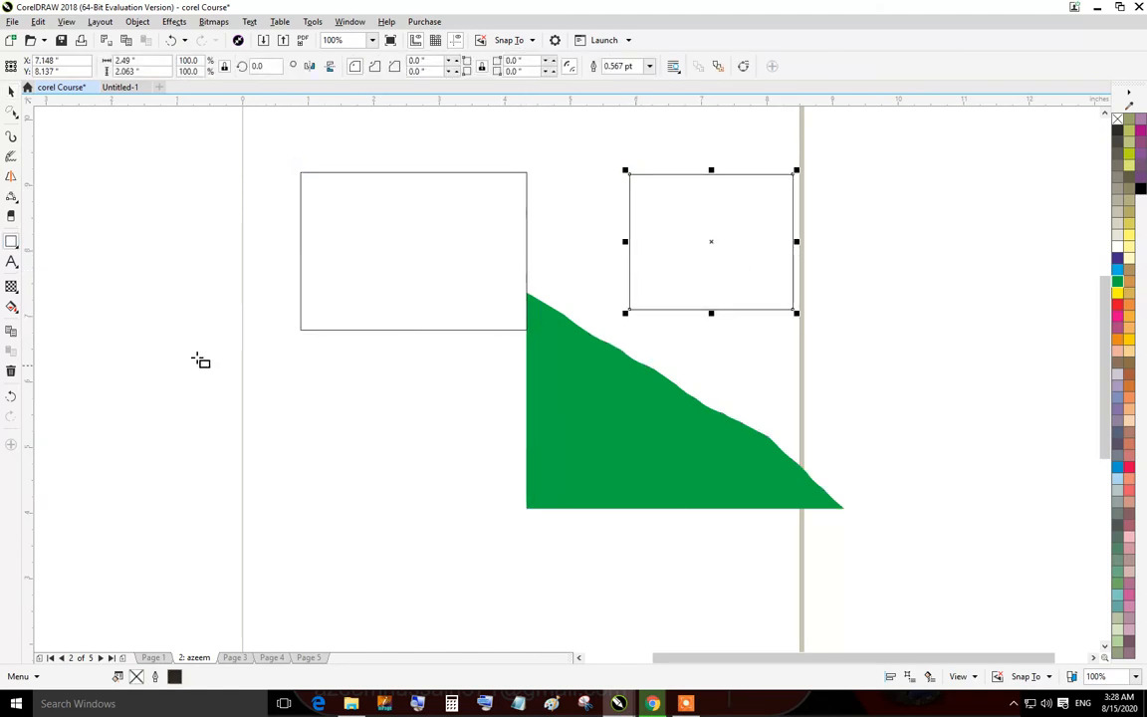
Draw four more rectangles: a thin strip at the left, a small one, and two touching the green shape's lower corners.
mouse_move(160, 259)
mouse_down()
mouse_move(242, 413)
mouse_move(425, 489)
mouse_move(761, 519)
mouse_move(584, 282)
mouse_move(614, 295)
mouse_move(594, 398)
mouse_move(479, 380)
mouse_move(342, 222)
mouse_move(495, 395)
mouse_move(575, 462)
mouse_move(448, 386)
mouse_move(294, 261)
mouse_up()
click(394, 438)
mouse_move(378, 424)
mouse_down()
mouse_move(507, 532)
mouse_move(465, 506)
mouse_move(502, 528)
mouse_move(495, 448)
mouse_move(520, 526)
mouse_move(528, 508)
mouse_move(502, 469)
mouse_up()
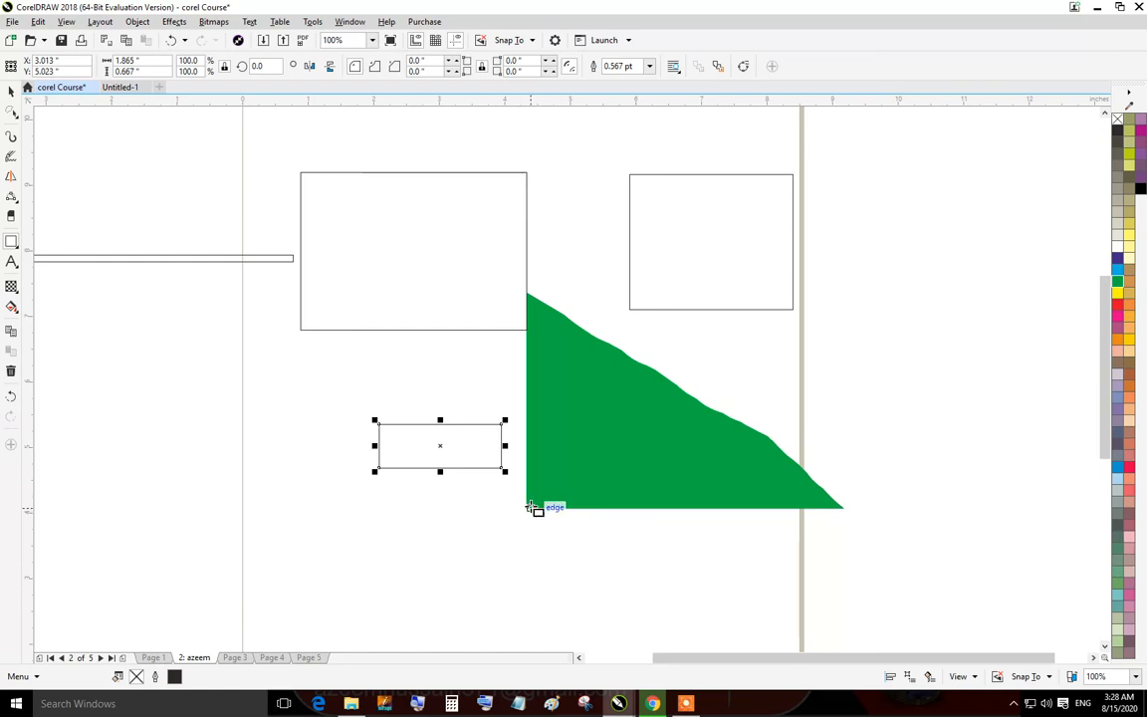
drag(537, 506, 634, 600)
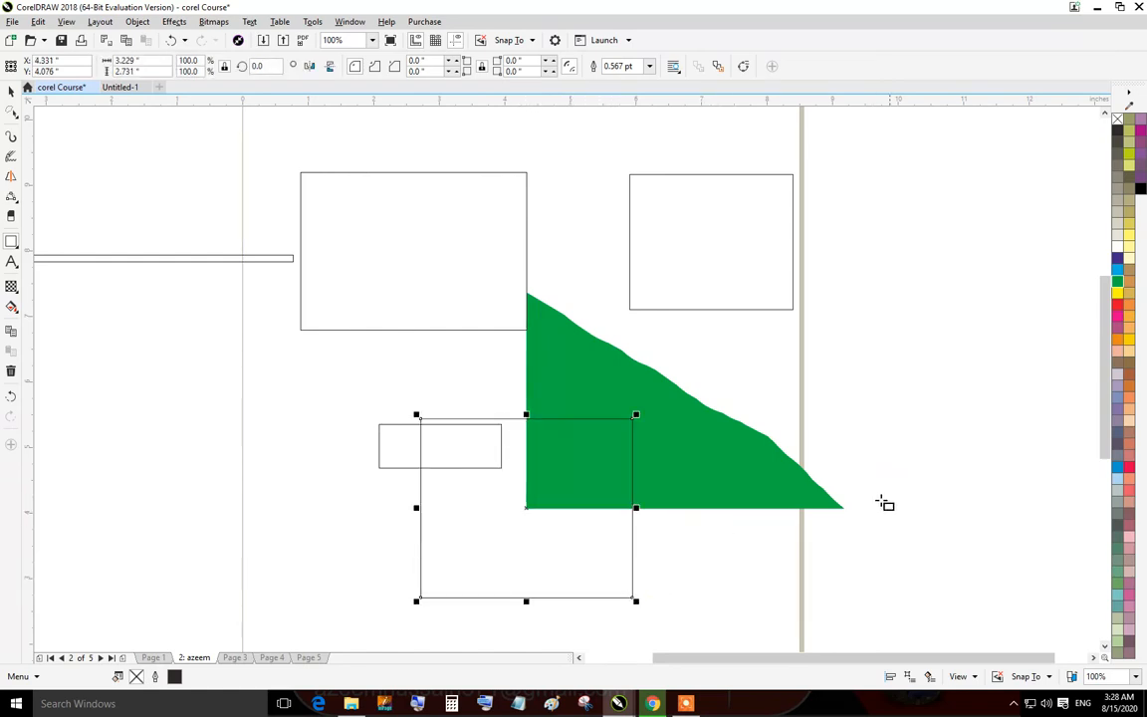
drag(844, 508, 1014, 626)
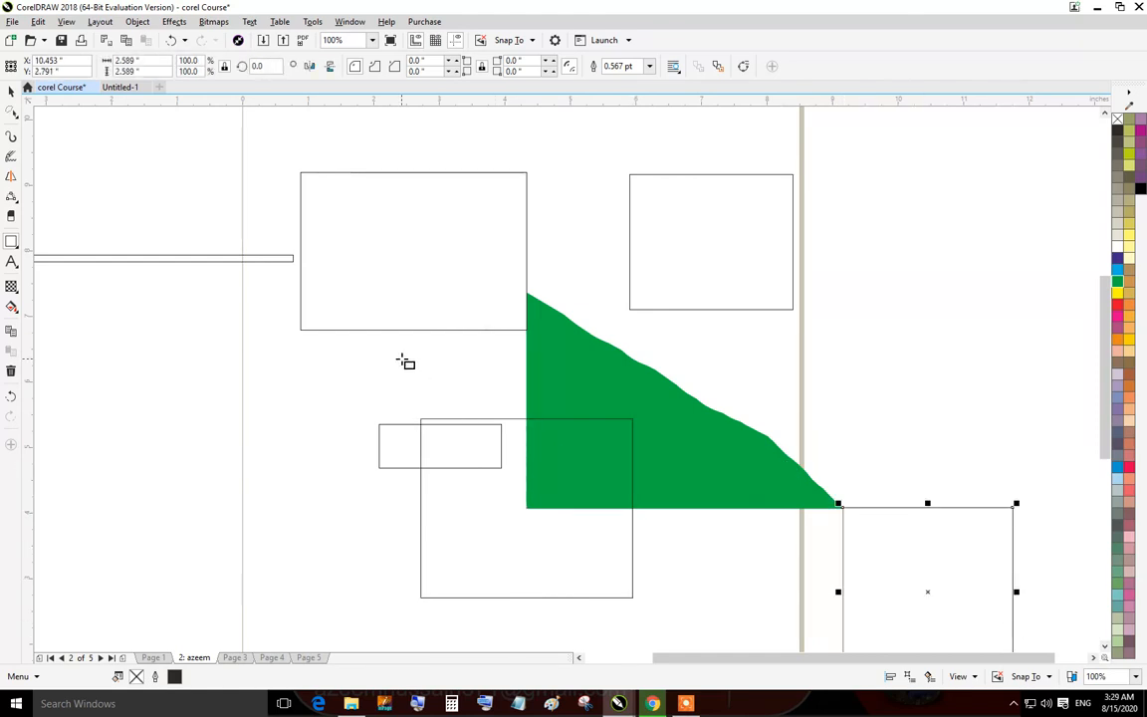
Switch to the 3-Point Rectangle tool and draw two tilted rectangles over the left part of the page.
click(17, 248)
click(190, 144)
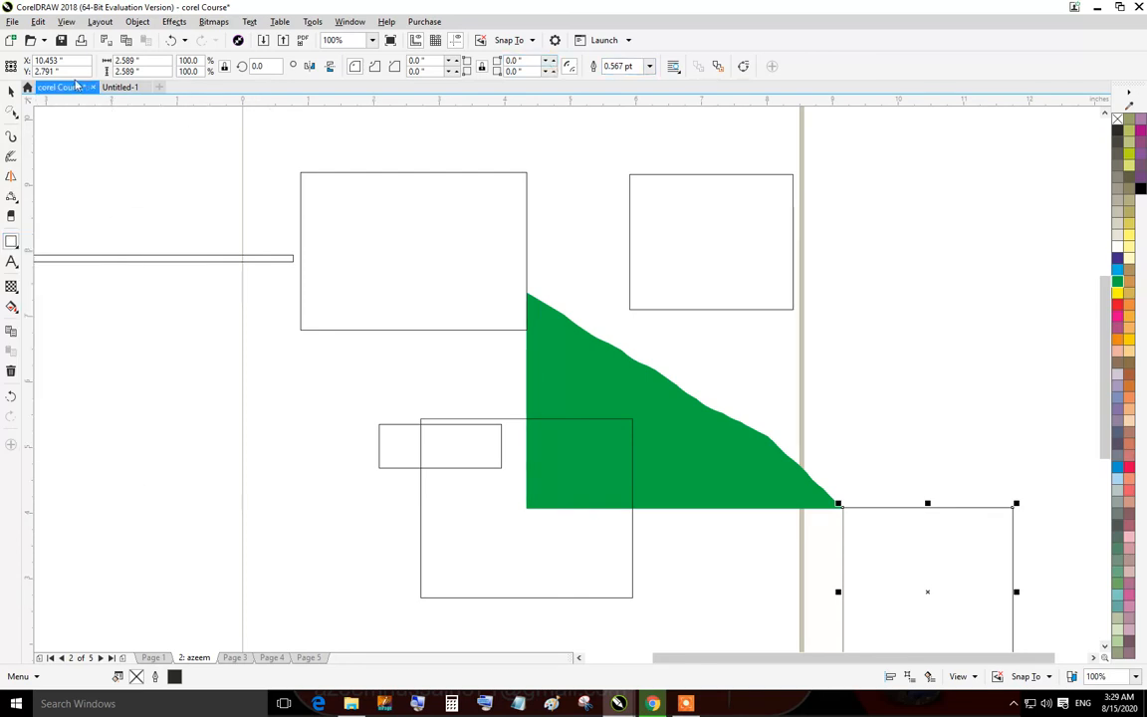
click(15, 247)
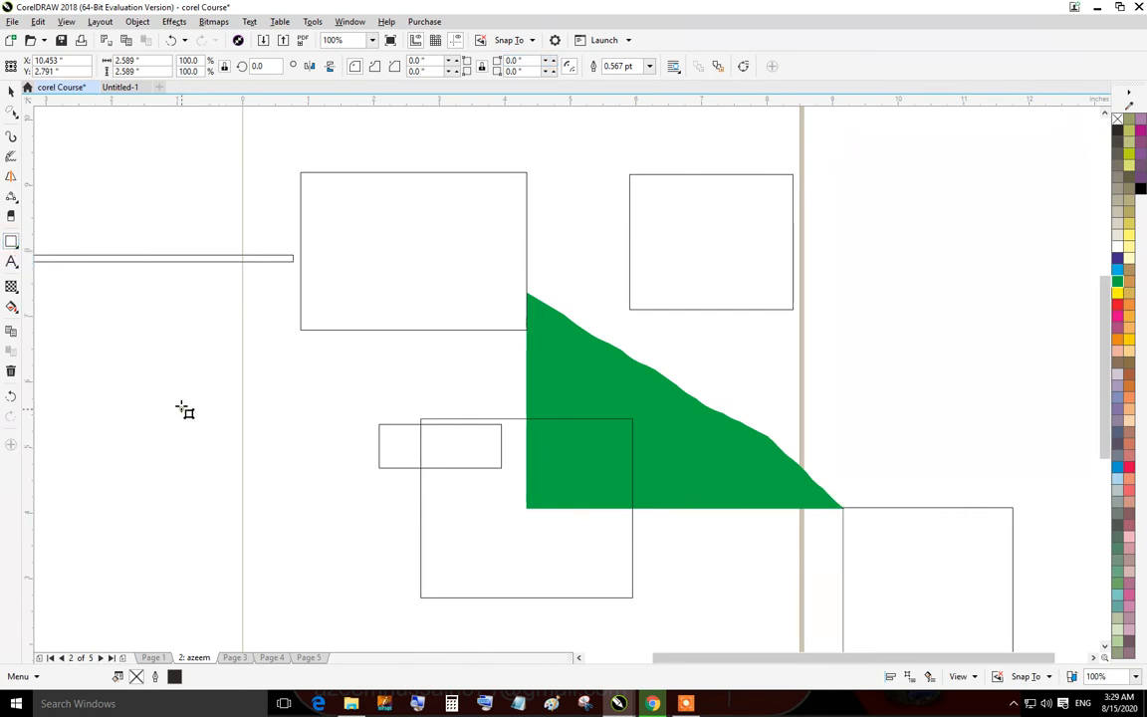
drag(180, 410, 450, 334)
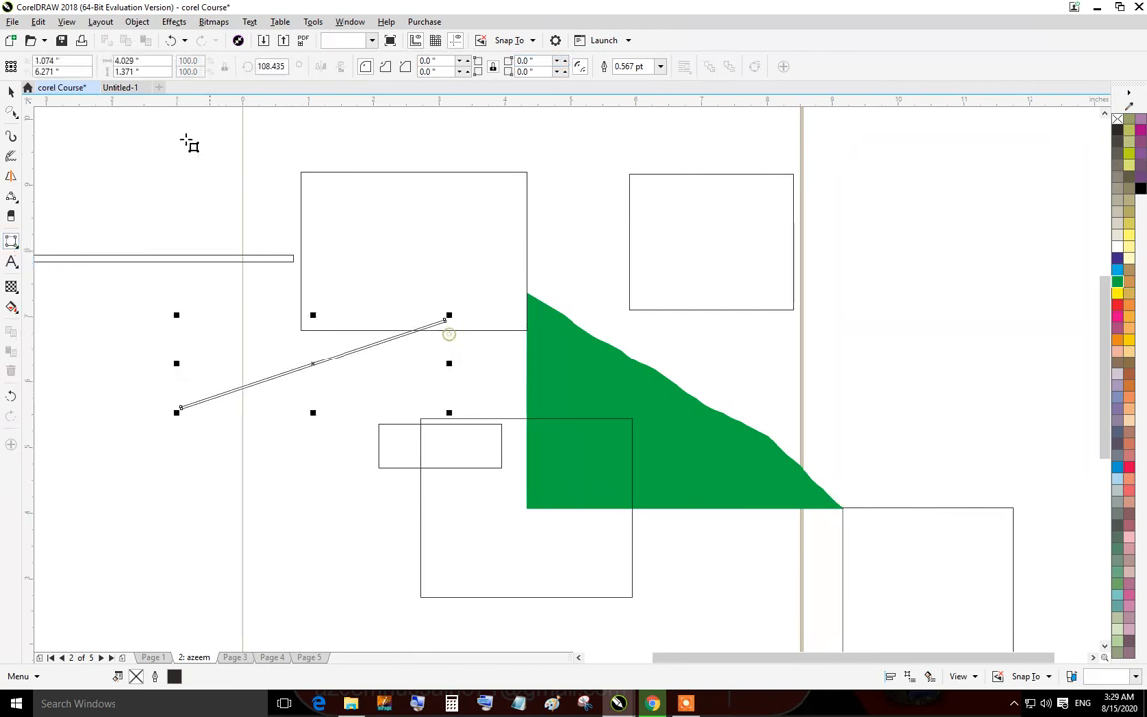
mouse_move(172, 471)
mouse_down()
mouse_move(398, 475)
mouse_move(393, 436)
mouse_up()
click(289, 226)
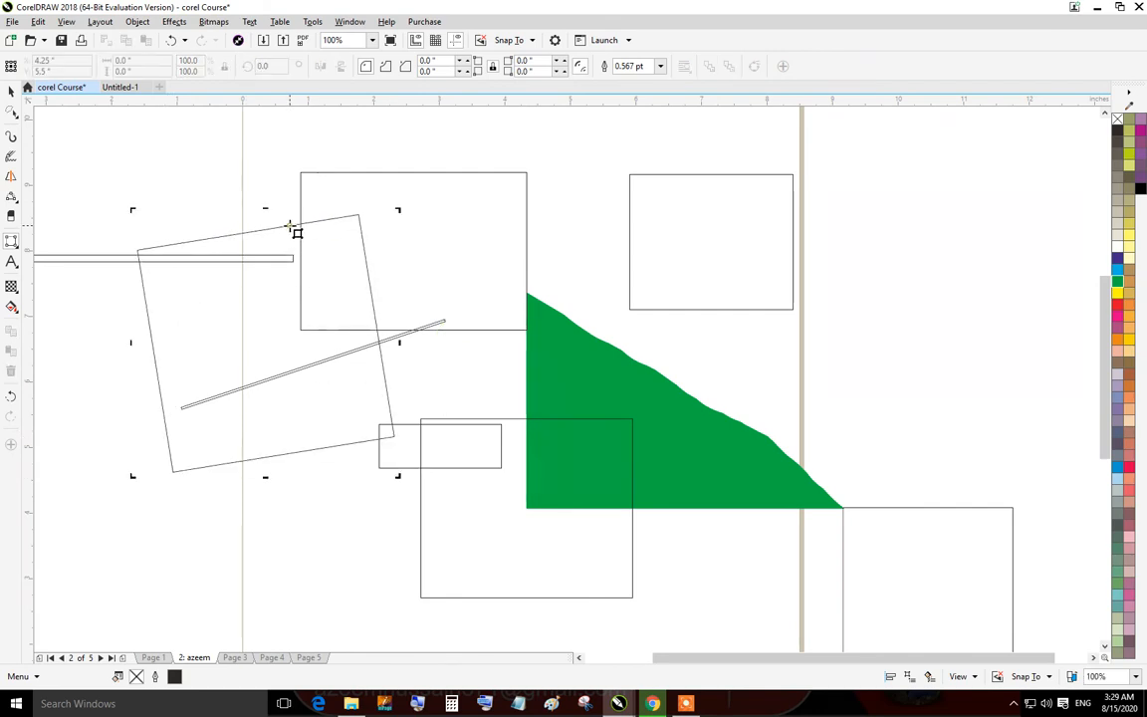
drag(205, 553, 648, 553)
click(411, 329)
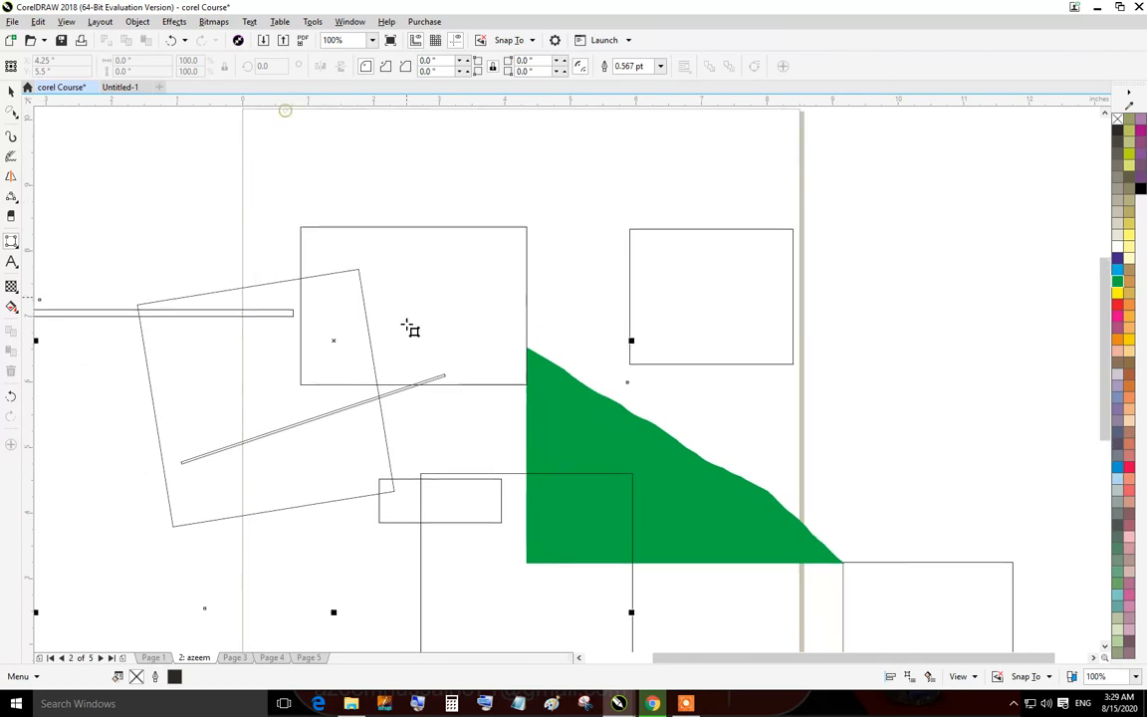
Draw a tilted 3-point rectangle at the right, then clear all shapes from the page.
drag(787, 439, 1039, 439)
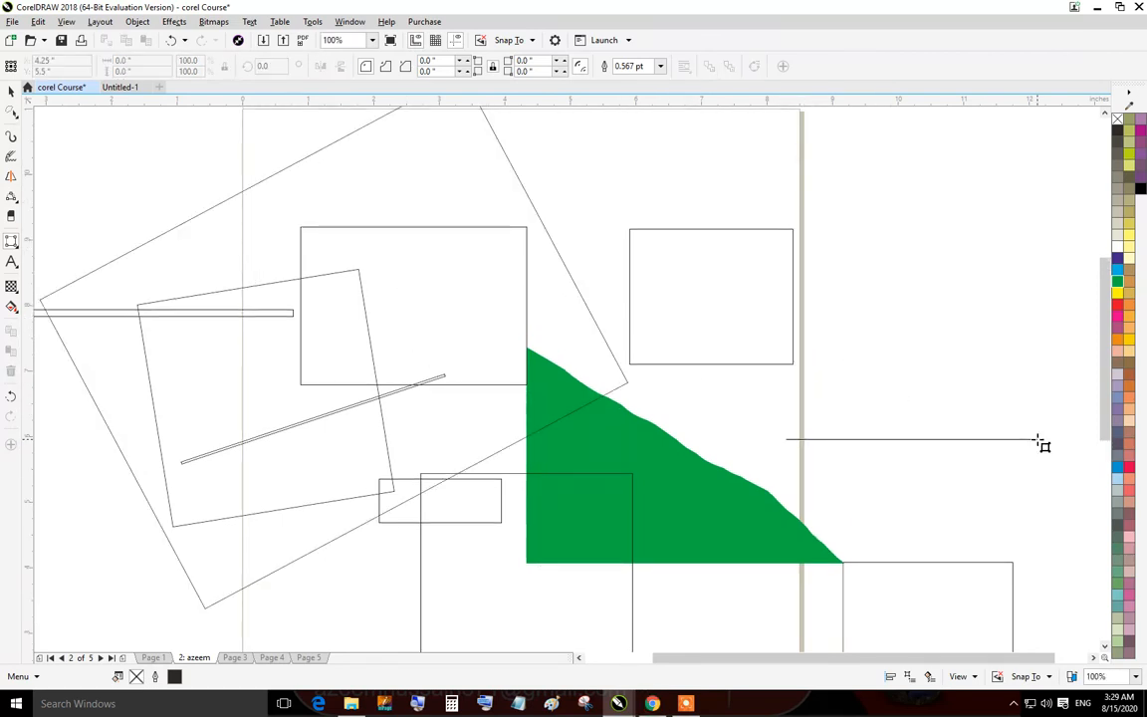
drag(1039, 439, 1018, 190)
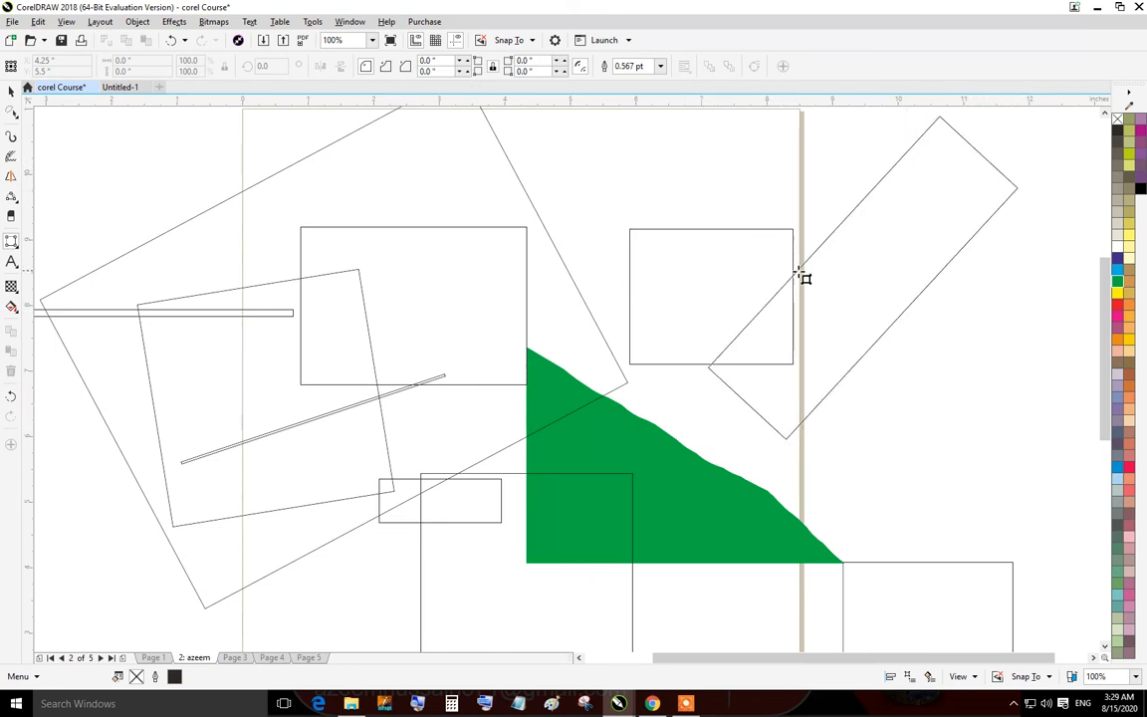
click(799, 271)
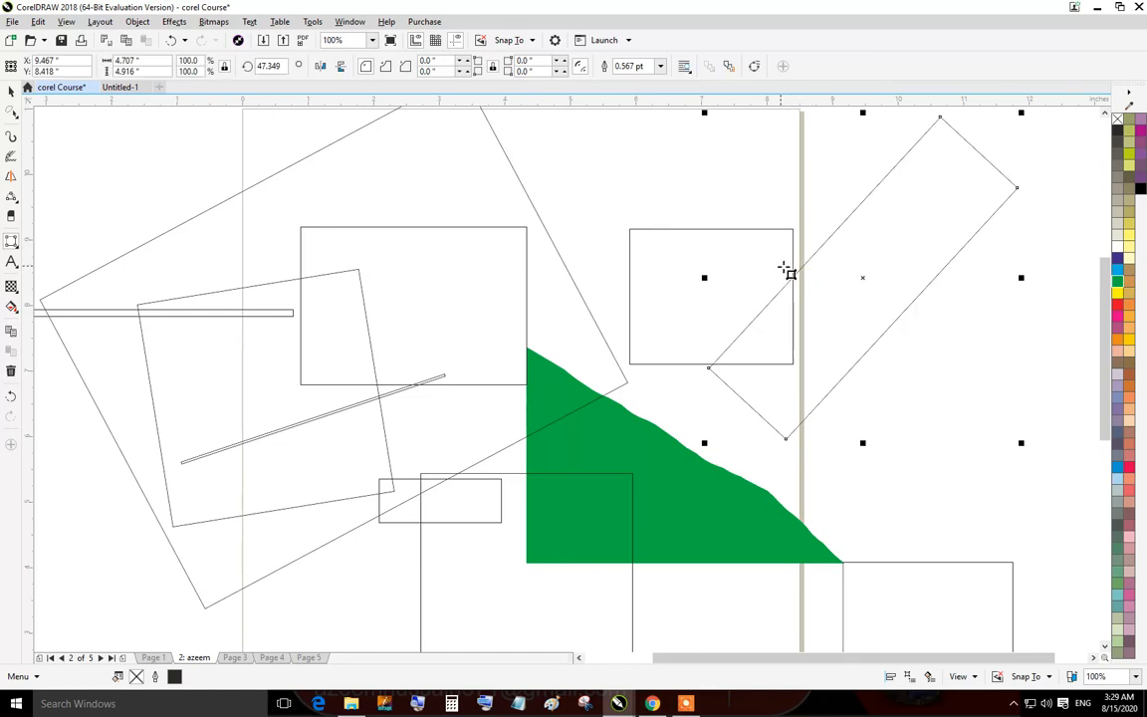
key(Escape)
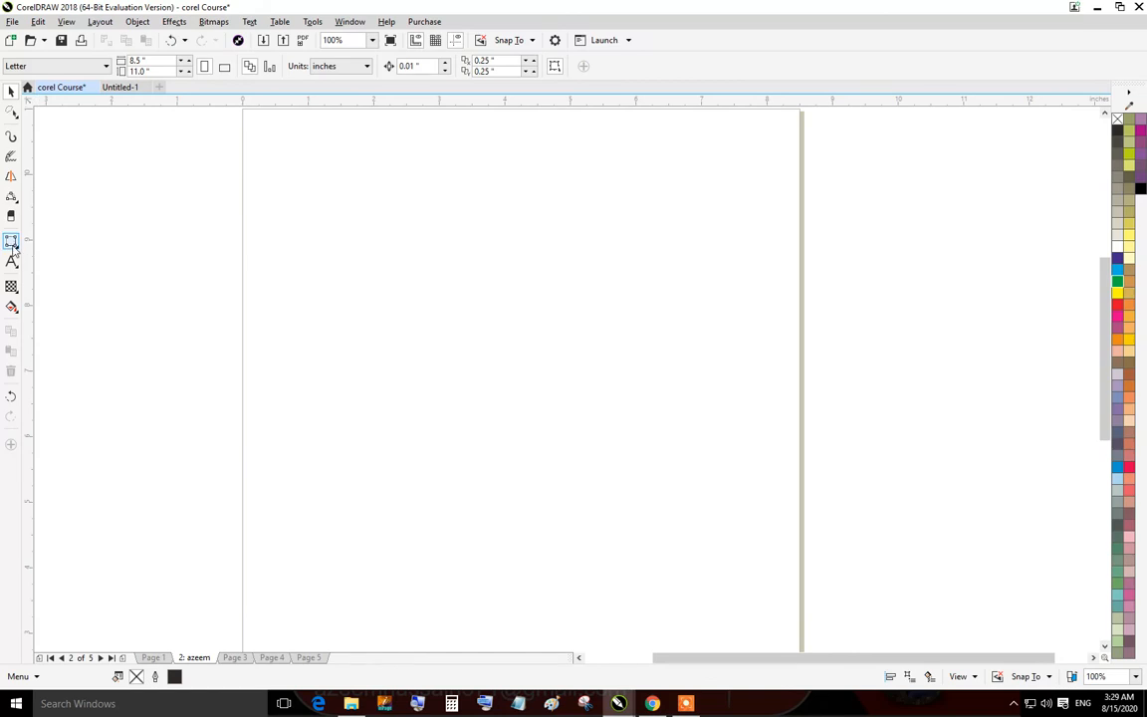
Draw an ellipse with the Ellipse tool and set its width to 12 inches.
click(13, 246)
click(18, 249)
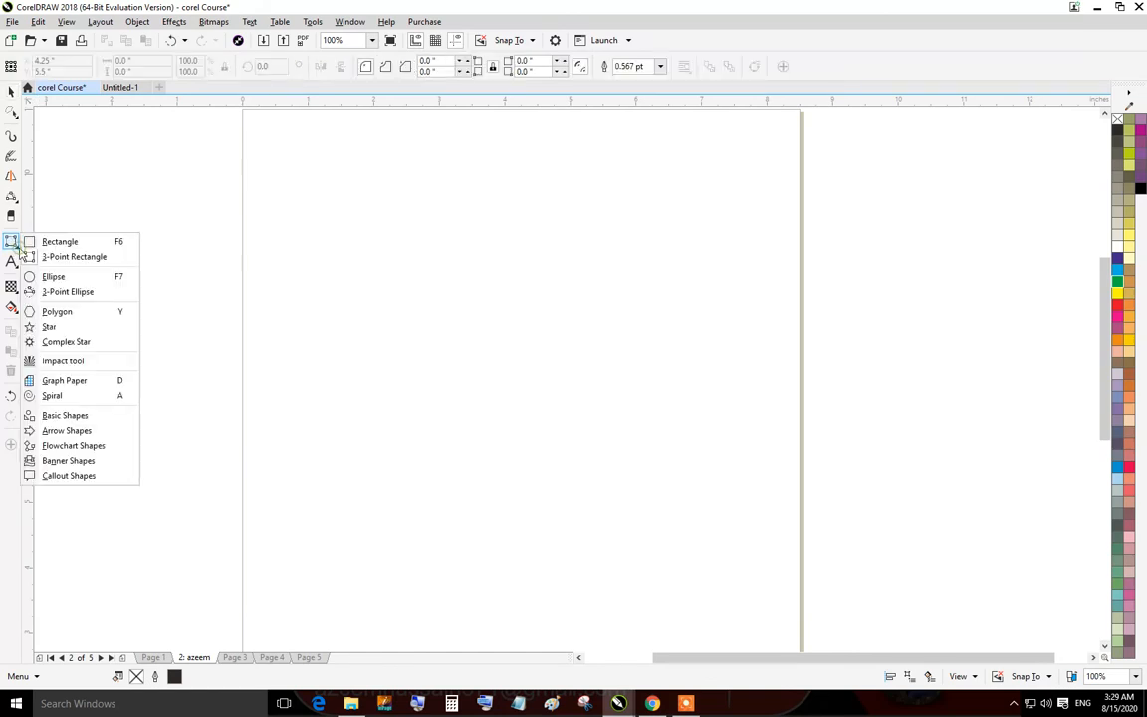
click(90, 278)
drag(381, 220, 719, 424)
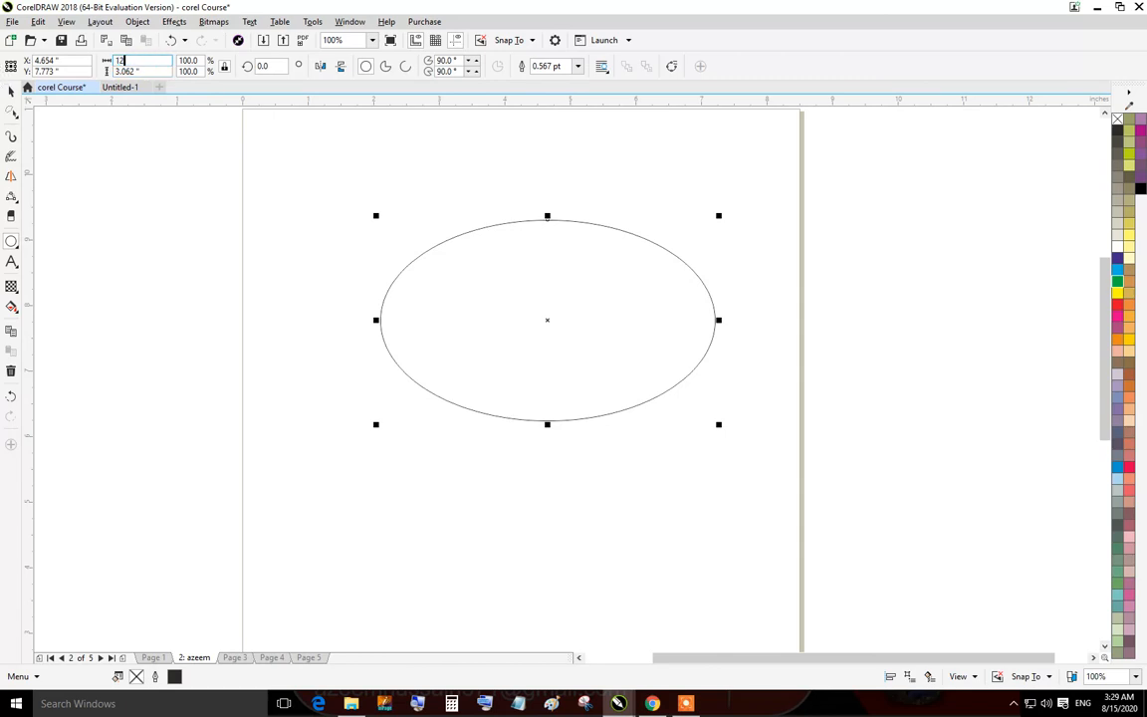
key(Return)
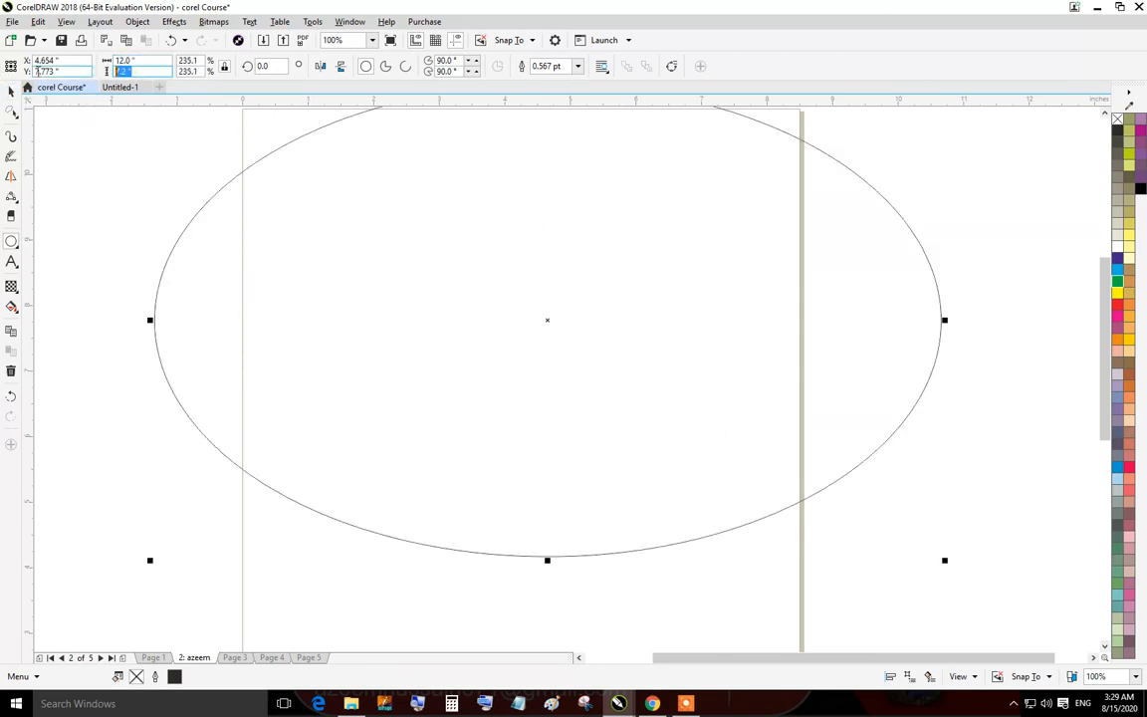
Set the ellipse's height to 5 inches, then try the pie and arc shapes before returning to a full ellipse.
text(5)
key(Return)
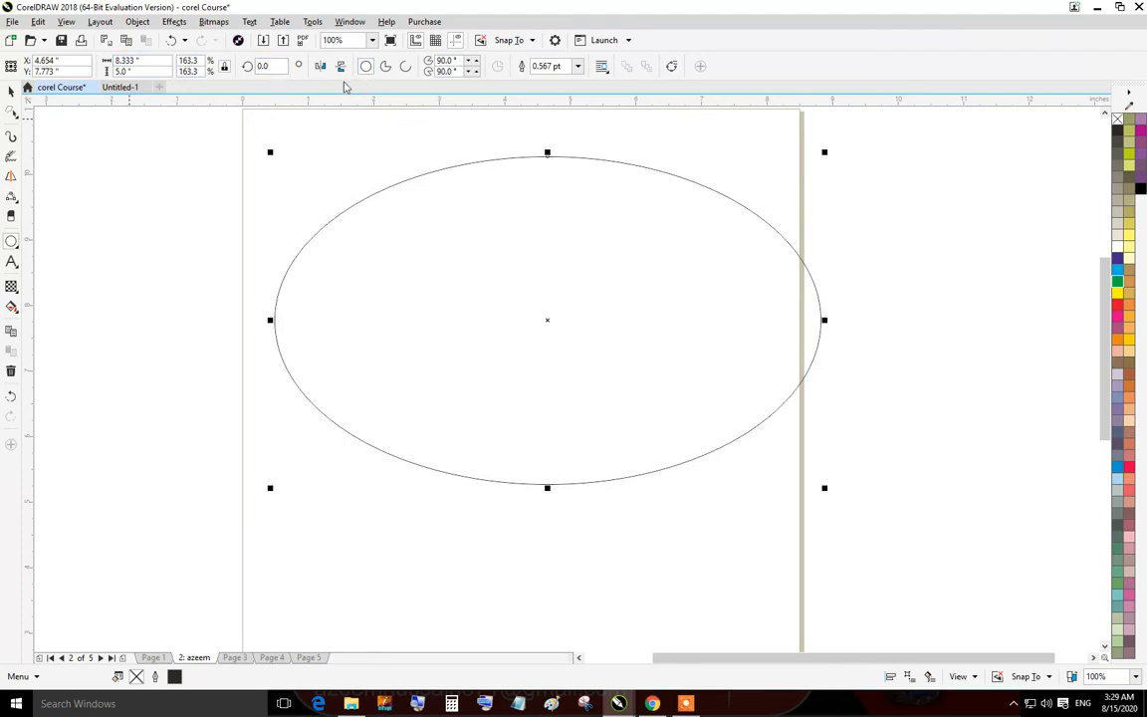
click(386, 68)
click(406, 66)
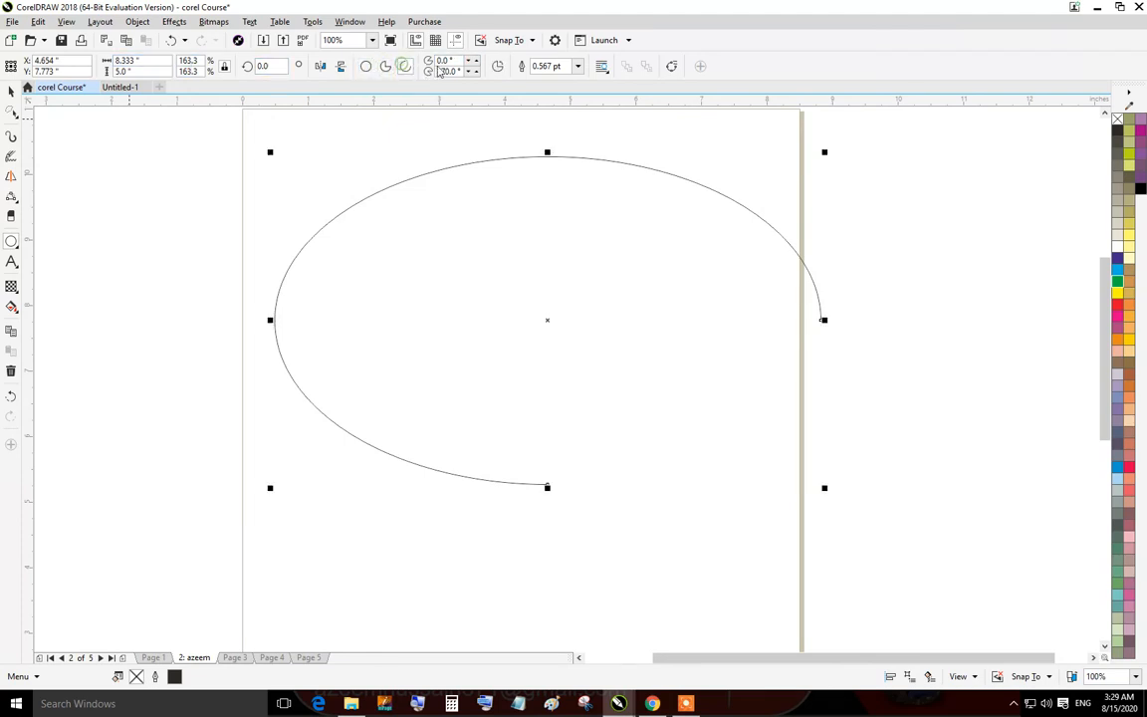
click(367, 66)
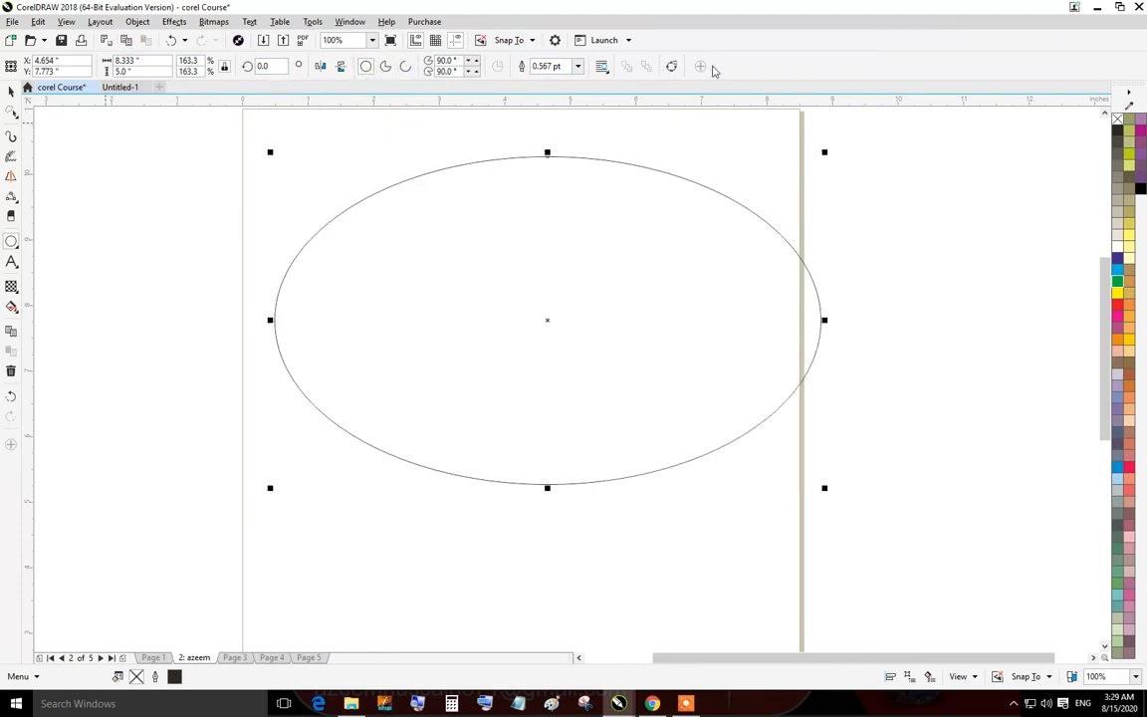
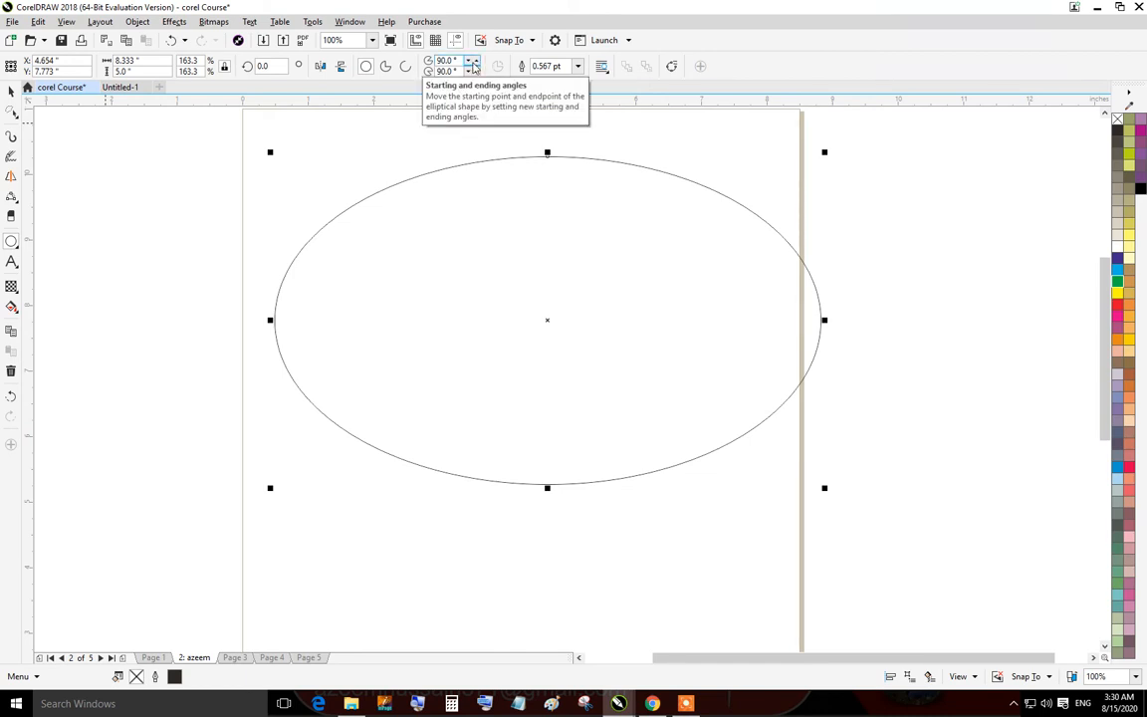
Draw a 3-point ellipse about 7.8 by 5.4 inches across the lower part of the page with the 3-Point Ellipse tool.
click(13, 244)
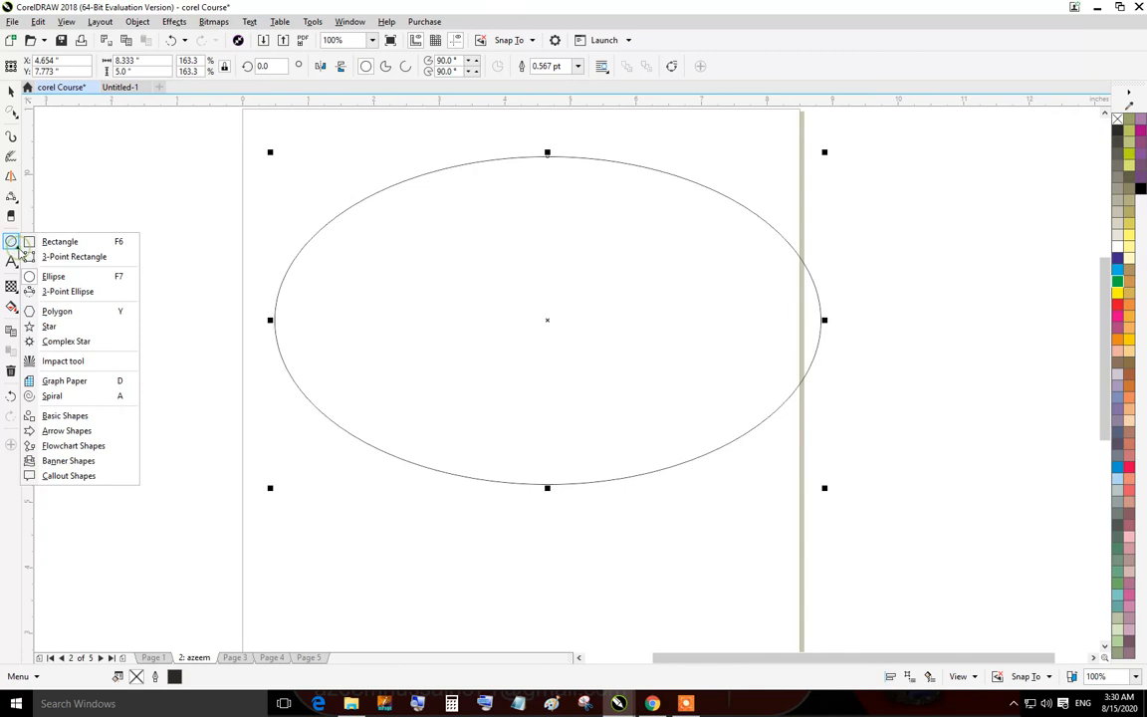
click(69, 292)
drag(288, 526, 802, 515)
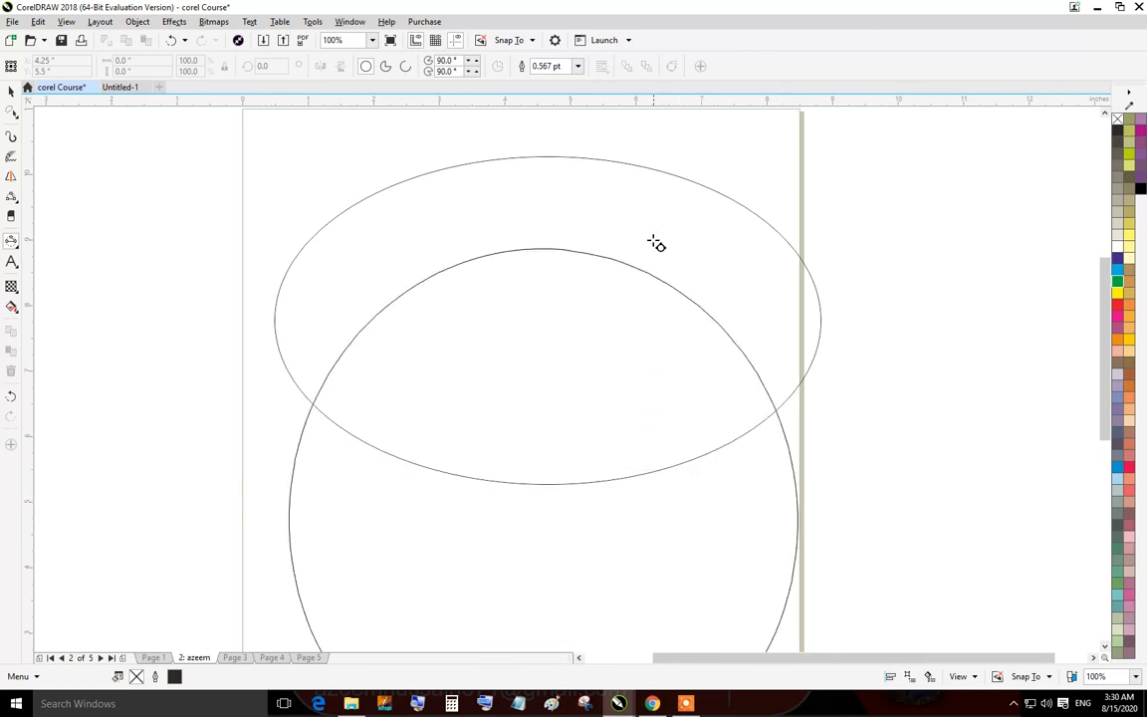
click(592, 339)
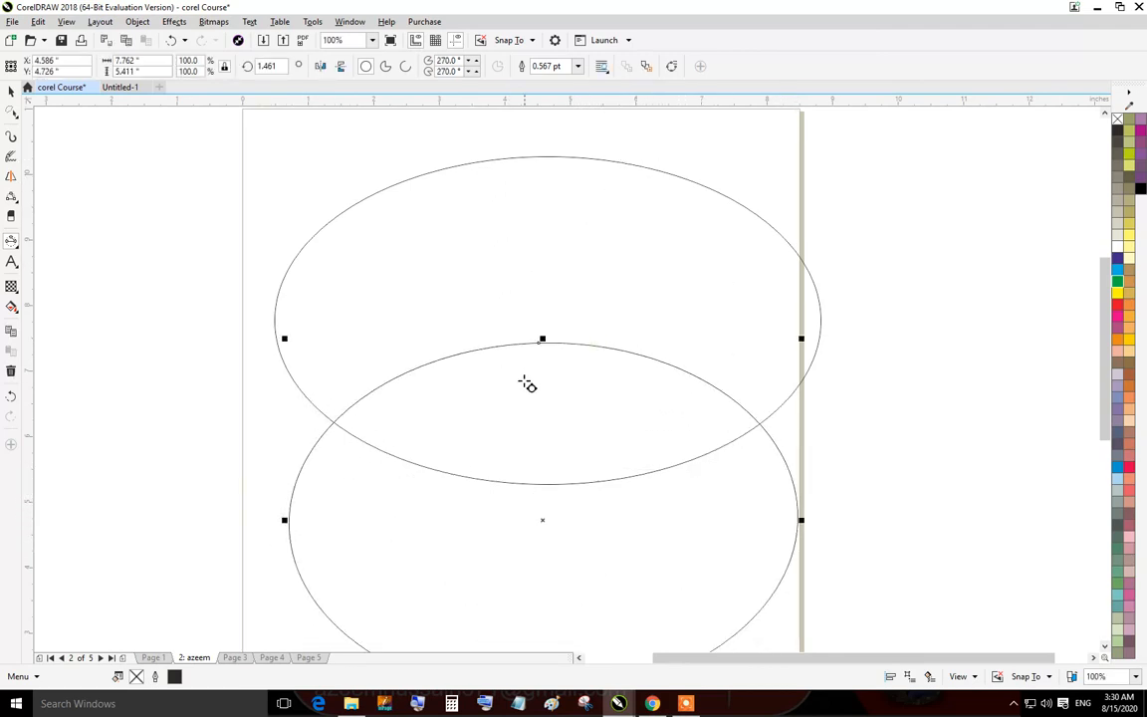
Draw a polygon about 4.9 by 3.8 inches over the left part of the page and increase its sides to 16.
click(12, 240)
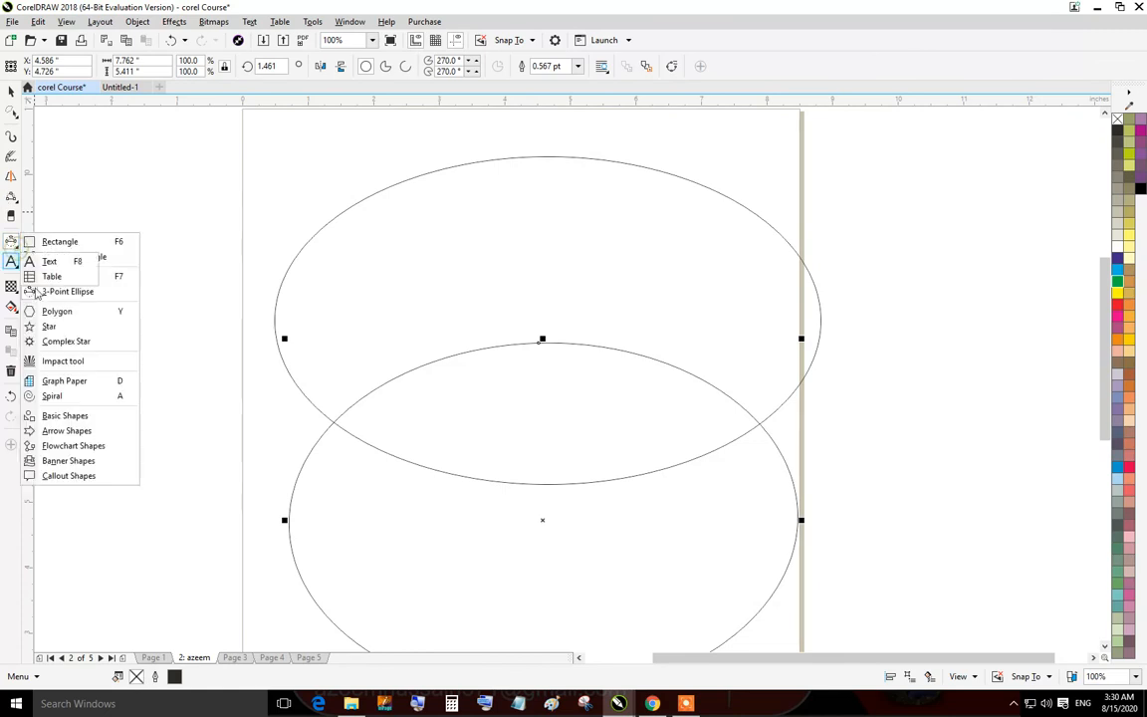
click(12, 240)
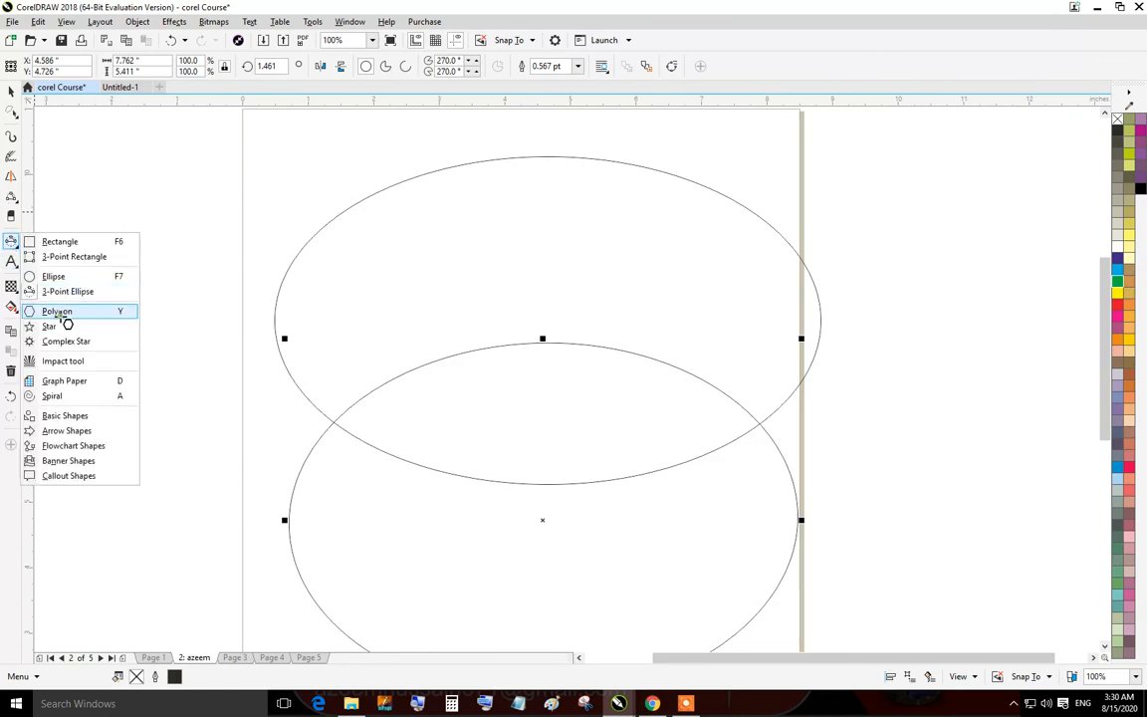
click(57, 312)
drag(275, 232, 607, 489)
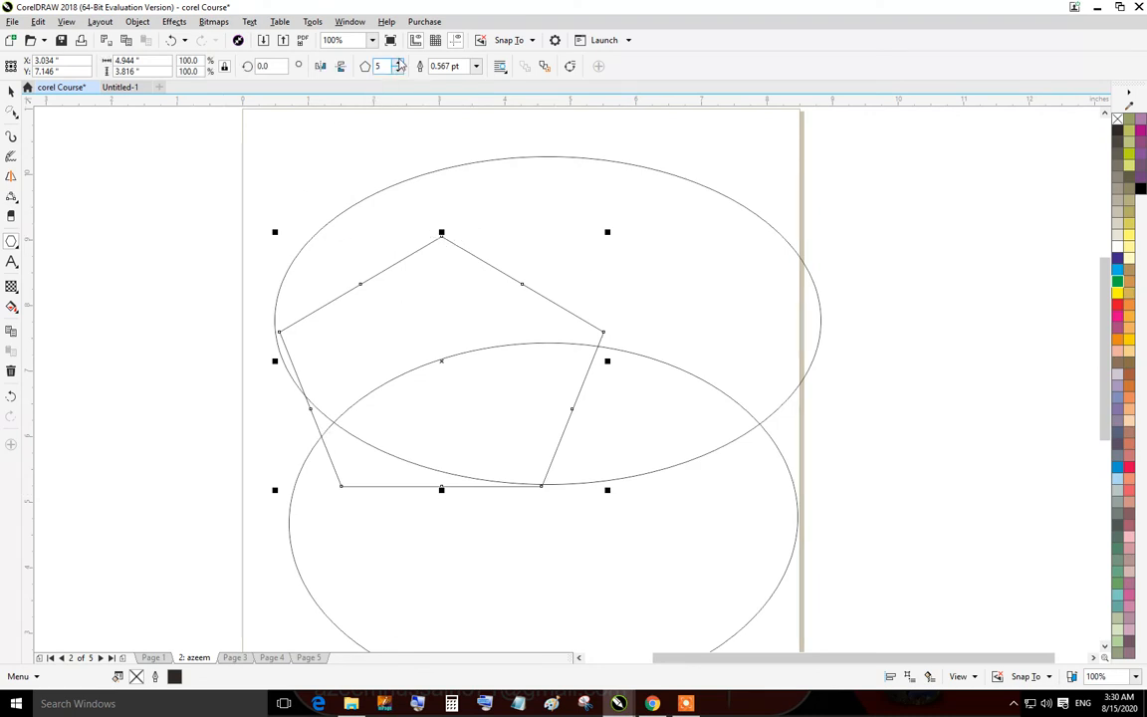
triple_click(400, 63)
triple_click(401, 63)
double_click(401, 64)
double_click(401, 63)
click(401, 64)
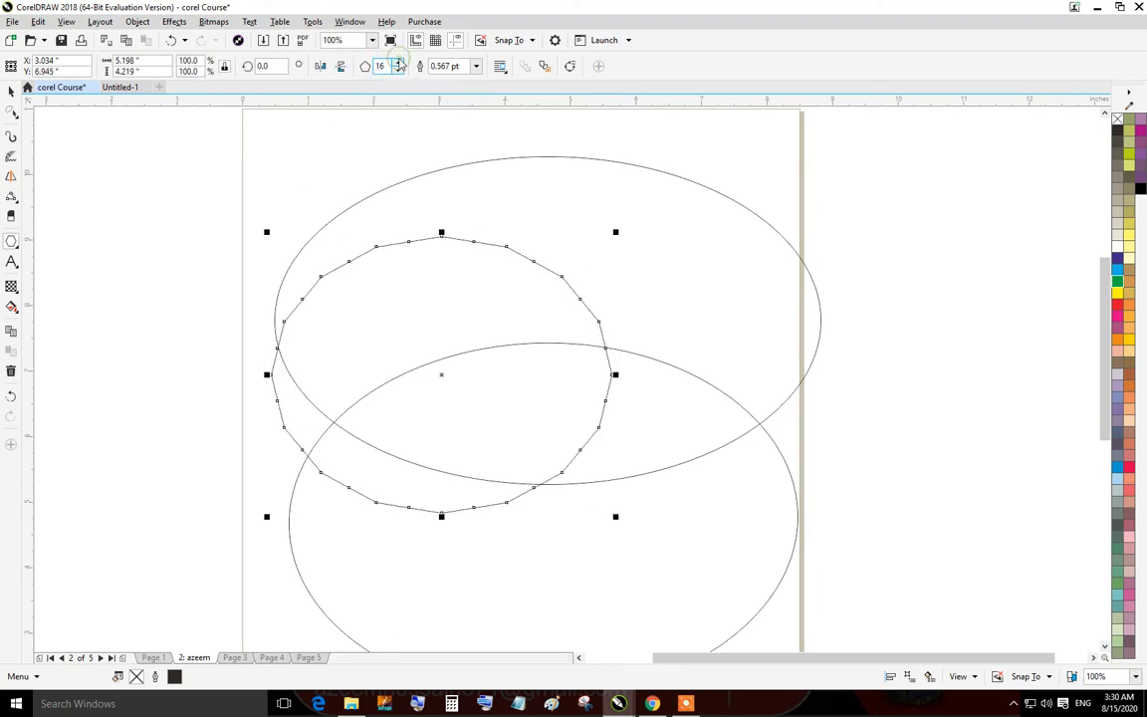
Resize the polygon, entering a width of 4 and a height of 5 inches.
click(154, 59)
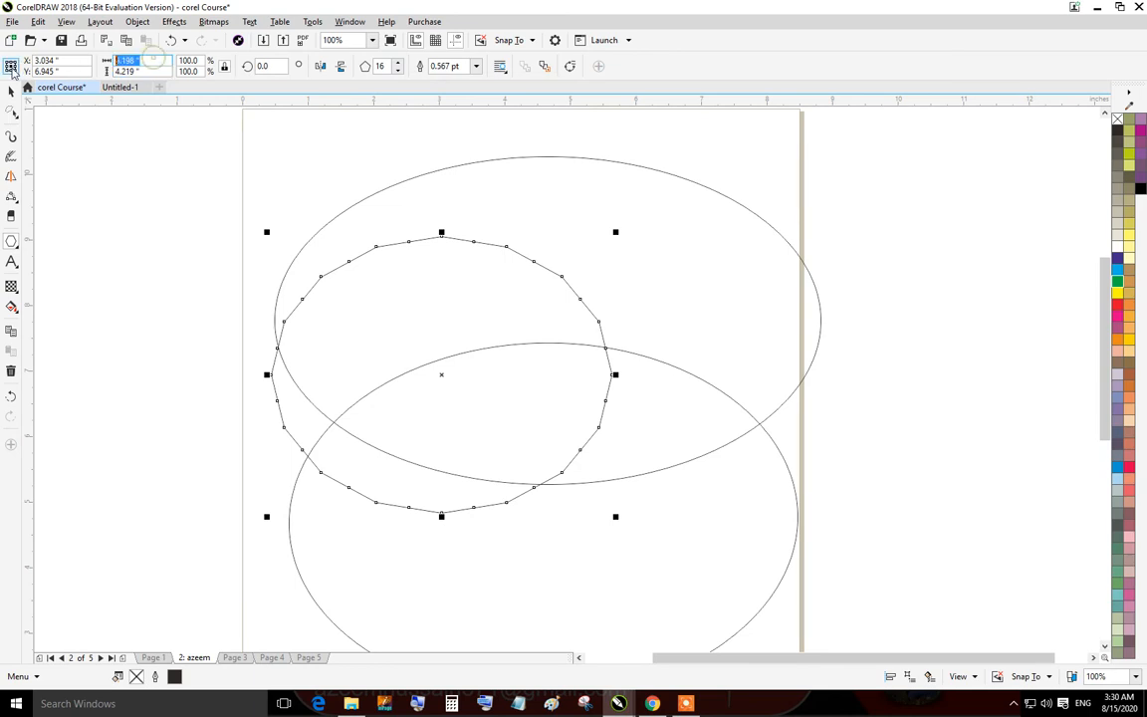
text(4)
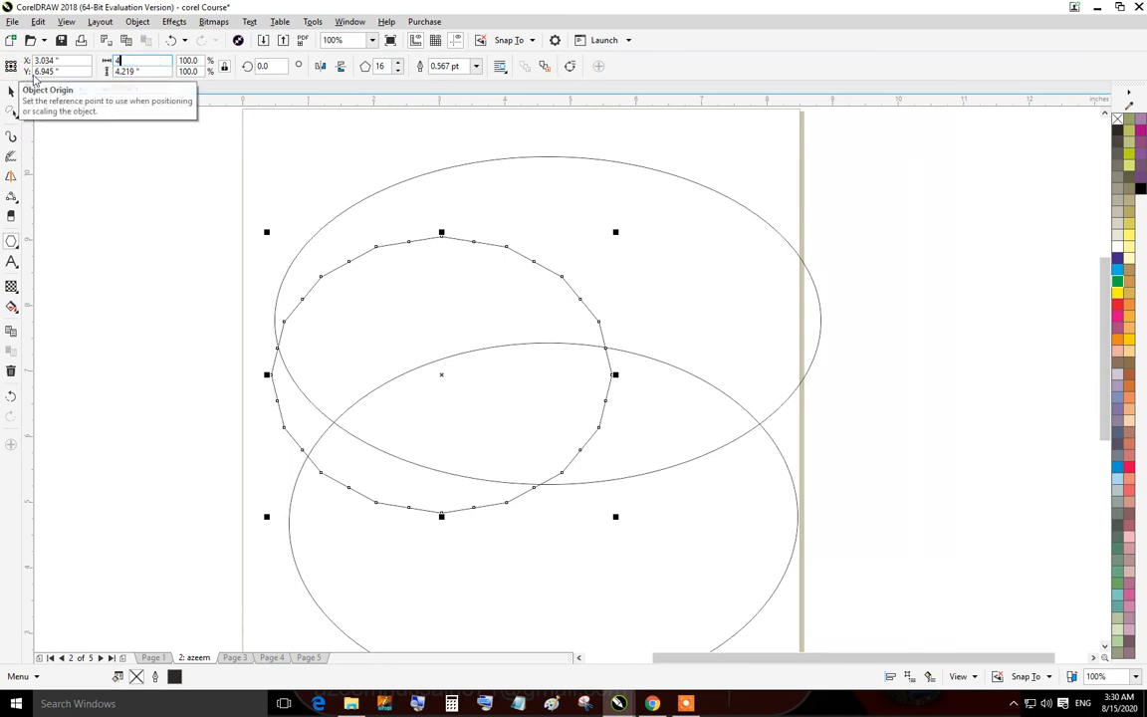
key(Tab)
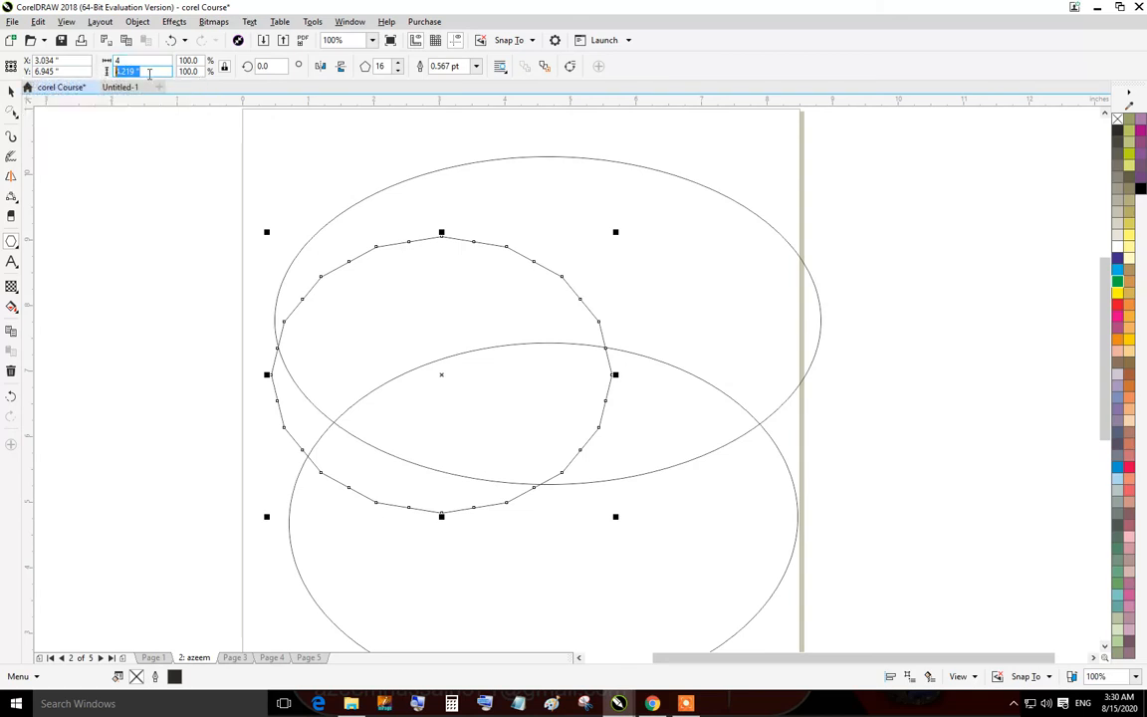
text(5)
key(Return)
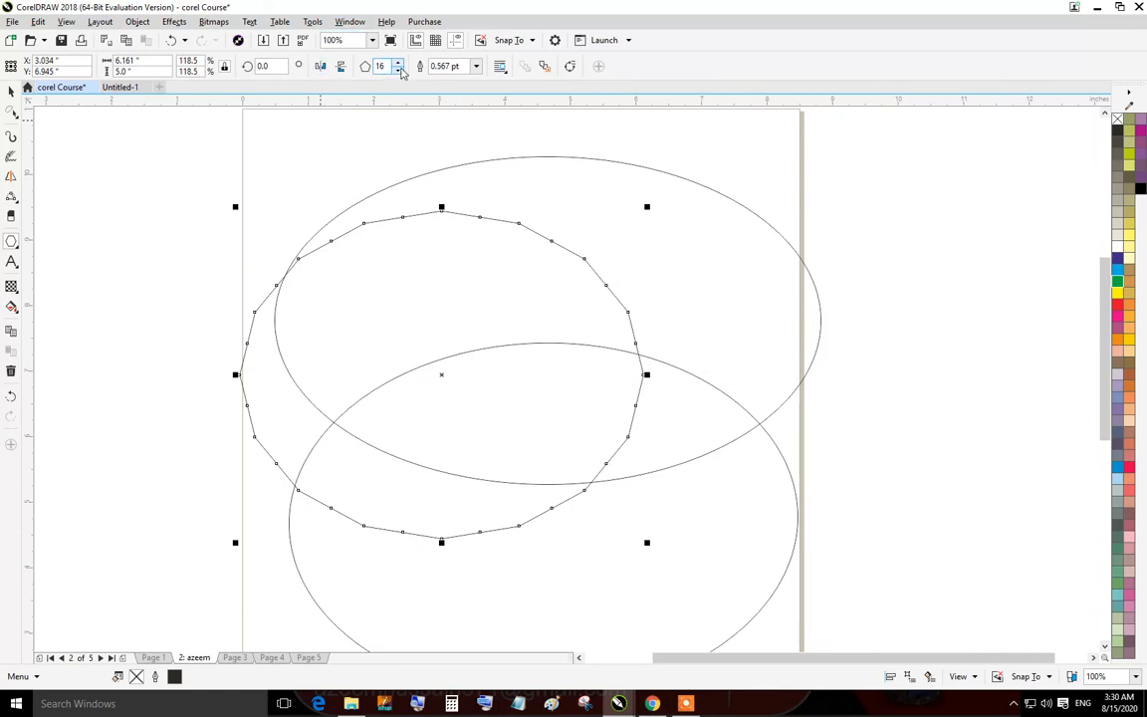
Try 360 sides, then set the polygon to 3 sides and give its outline a 4.0 pt width.
double_click(392, 64)
text(36)
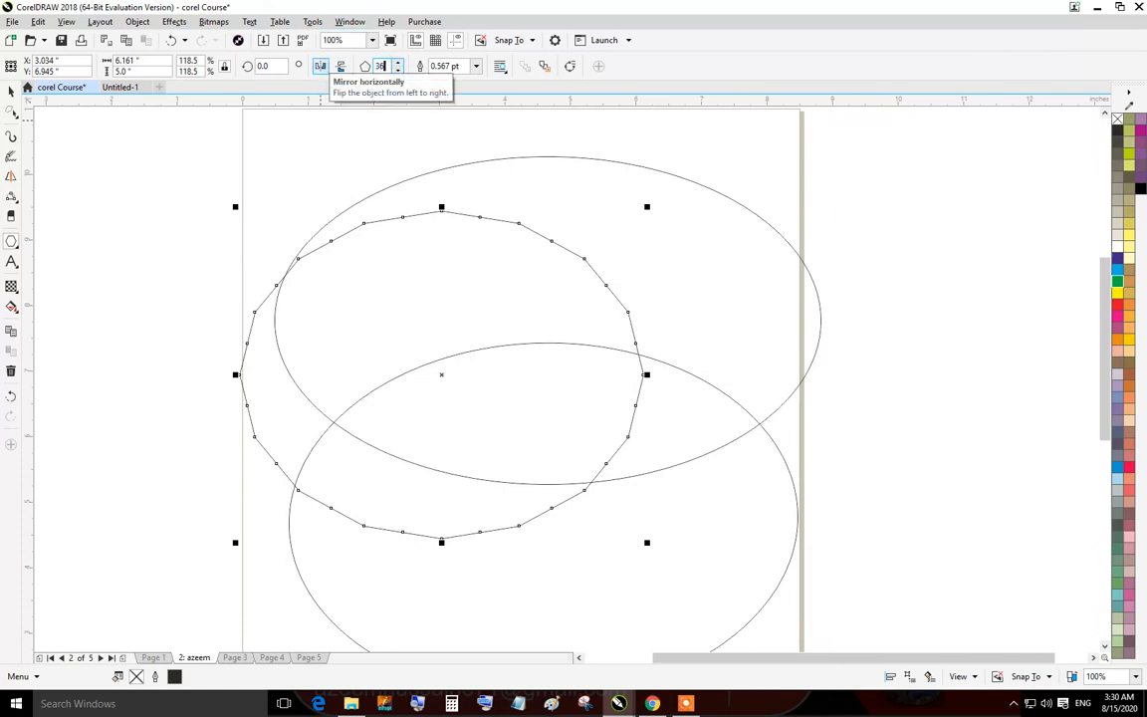
text(0)
key(Return)
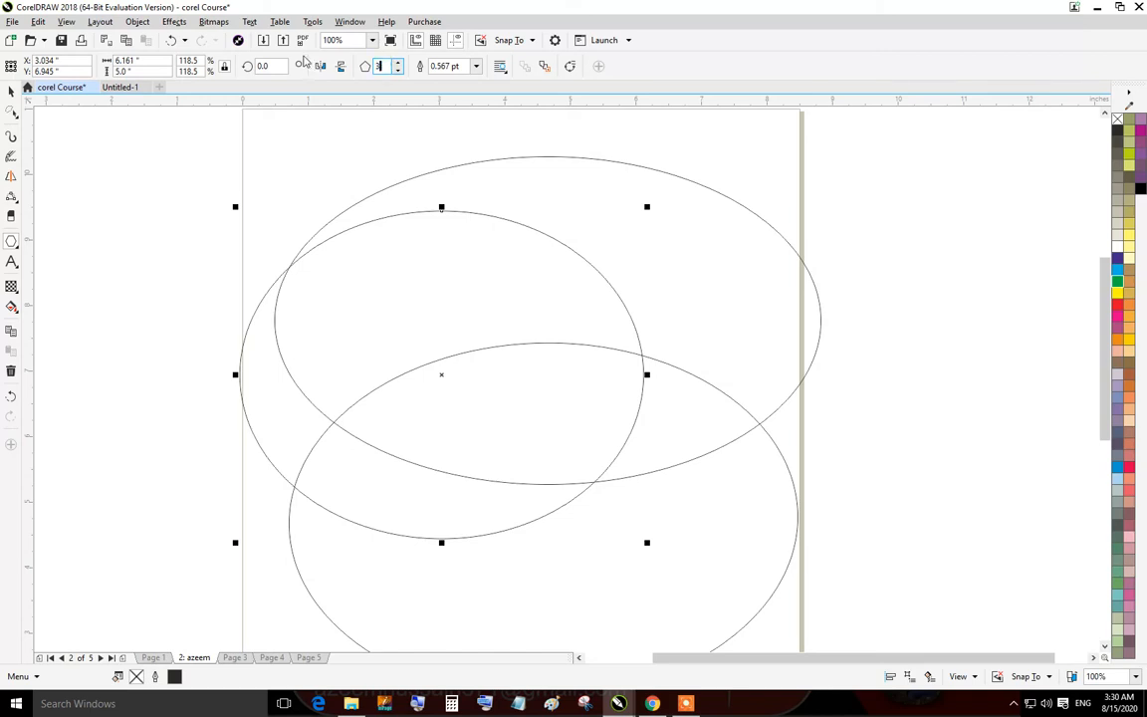
key(Return)
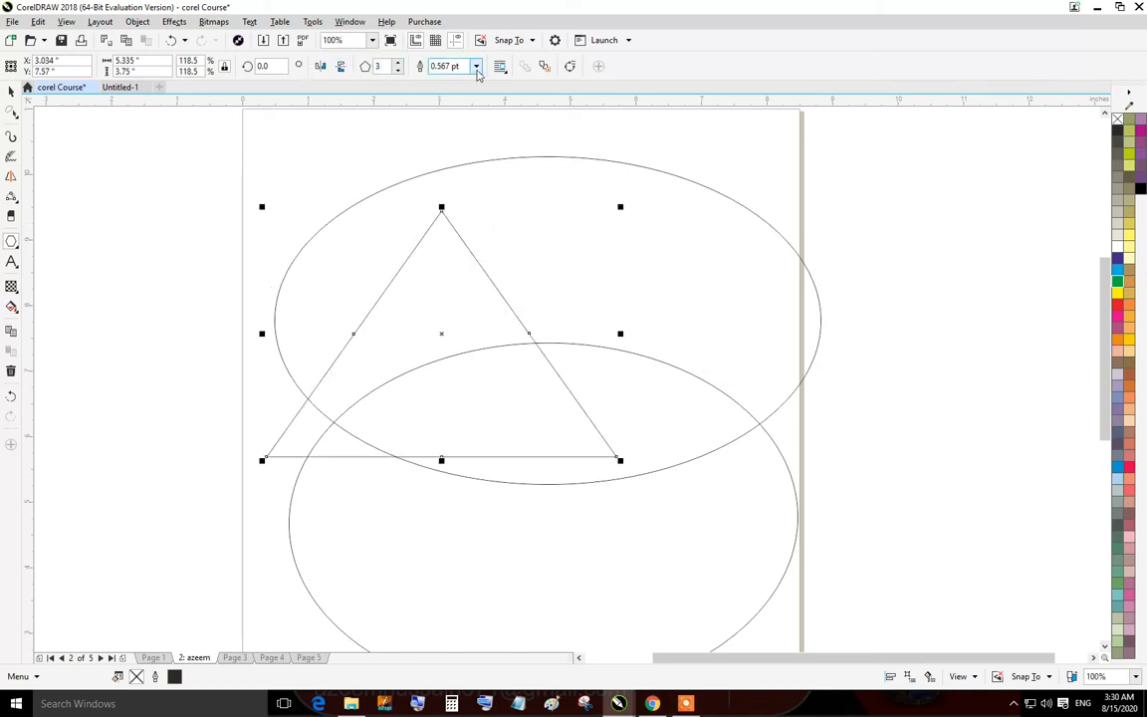
click(432, 65)
click(447, 149)
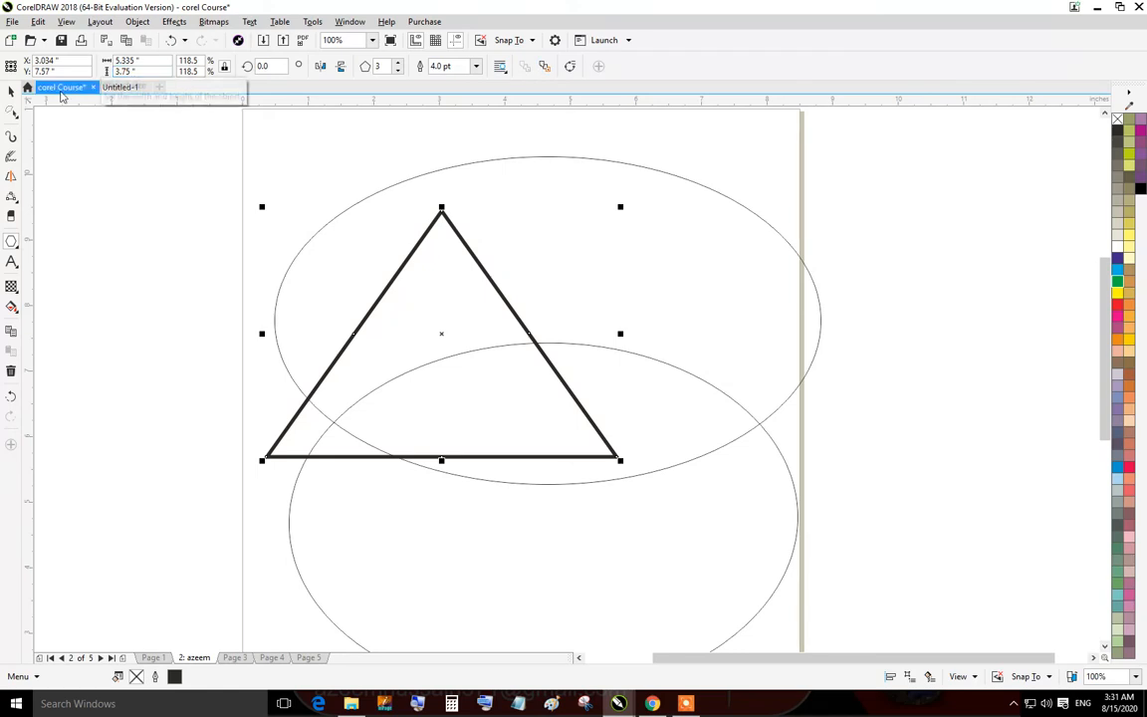
Draw a star about 2.6 by 2.5 inches at the page's right edge with the Star tool and raise its points to 10.
click(14, 247)
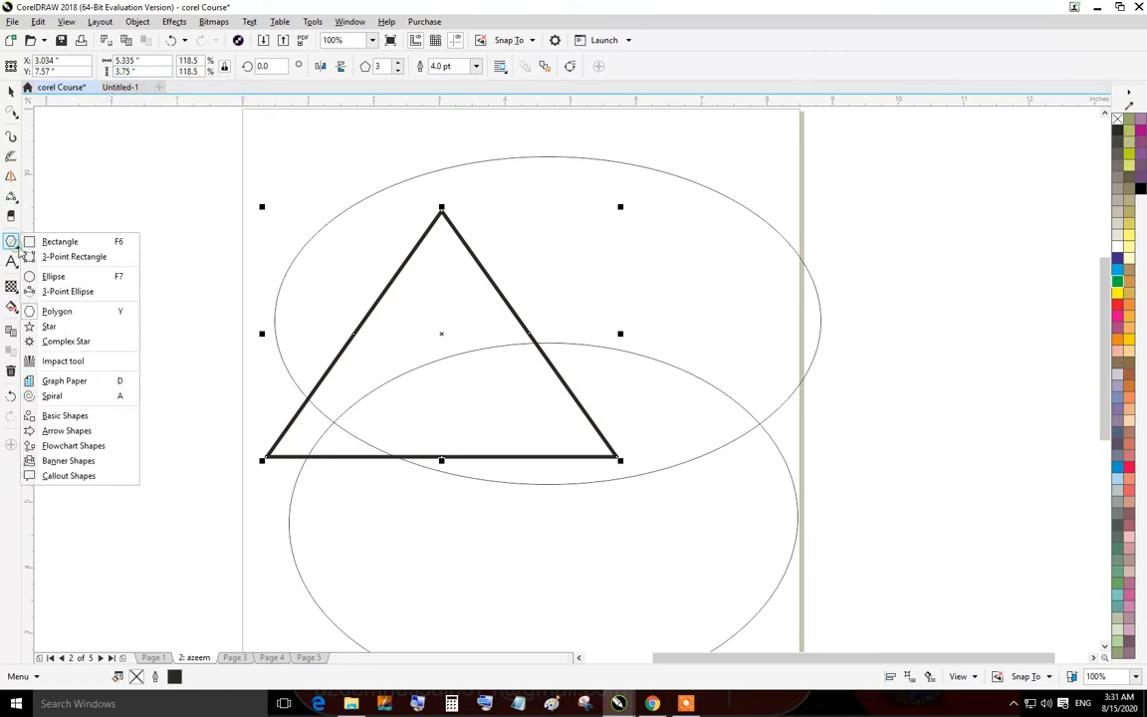
click(55, 327)
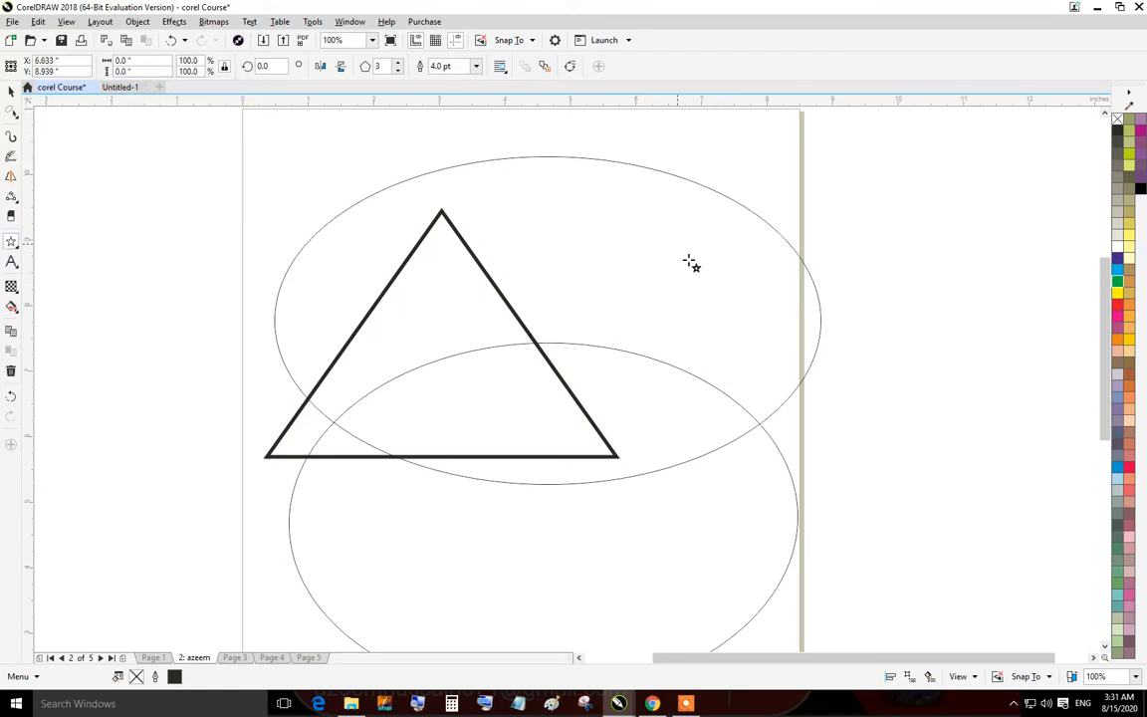
drag(679, 242, 856, 412)
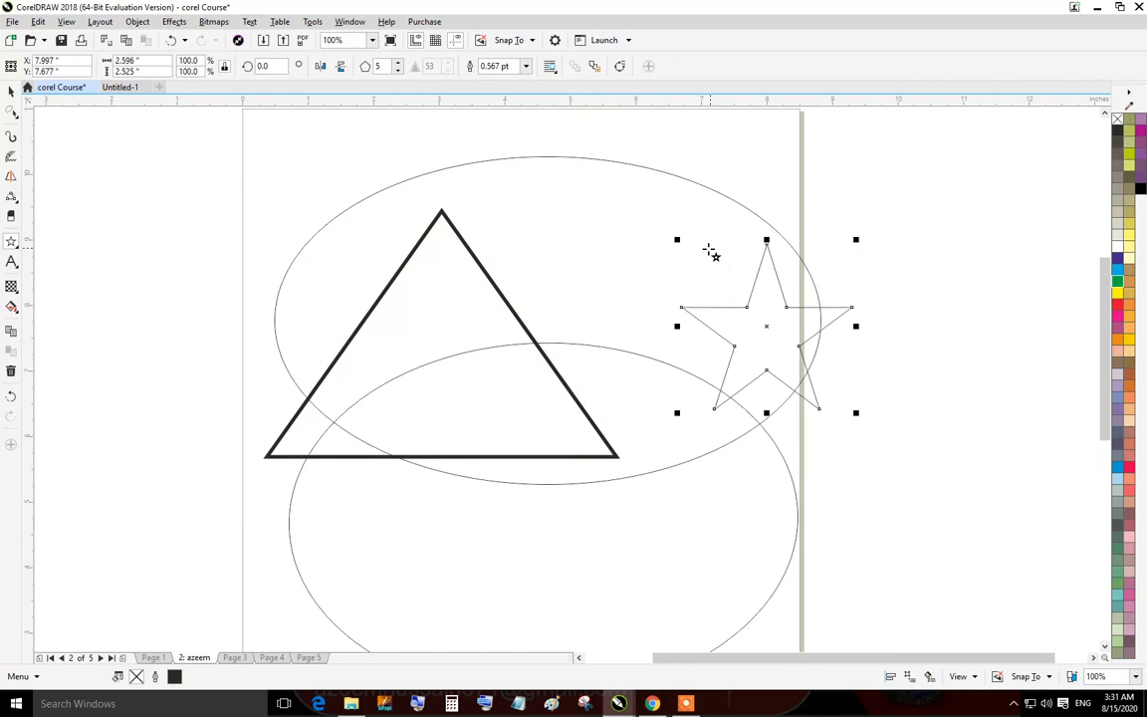
click(397, 62)
click(398, 61)
click(397, 62)
click(397, 62)
click(398, 61)
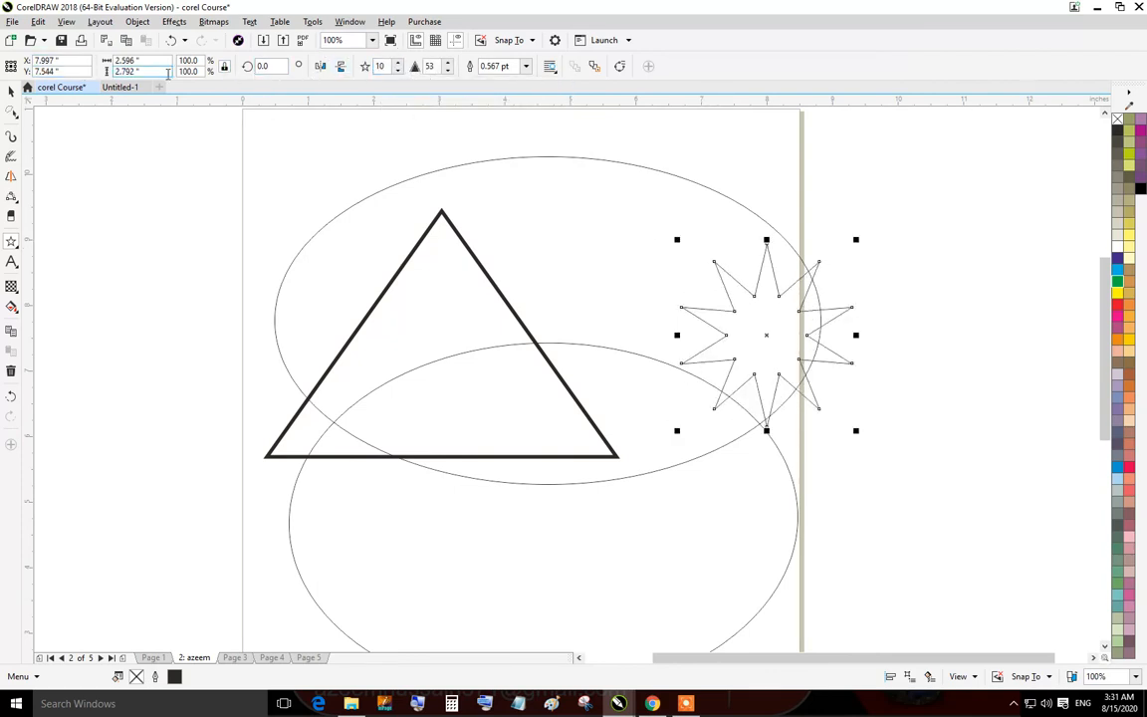
Adjust the star's sharpness, trying 66 and 10 before setting it to 50.
click(448, 62)
click(448, 63)
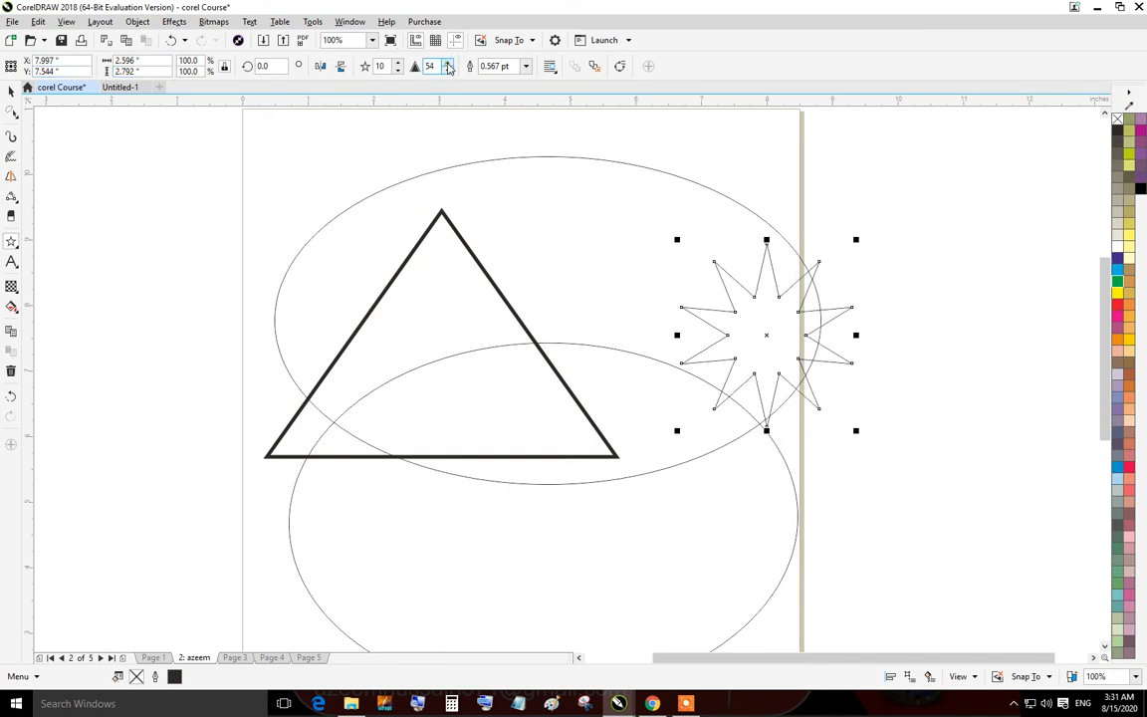
click(448, 63)
click(449, 62)
click(449, 62)
click(448, 63)
click(448, 62)
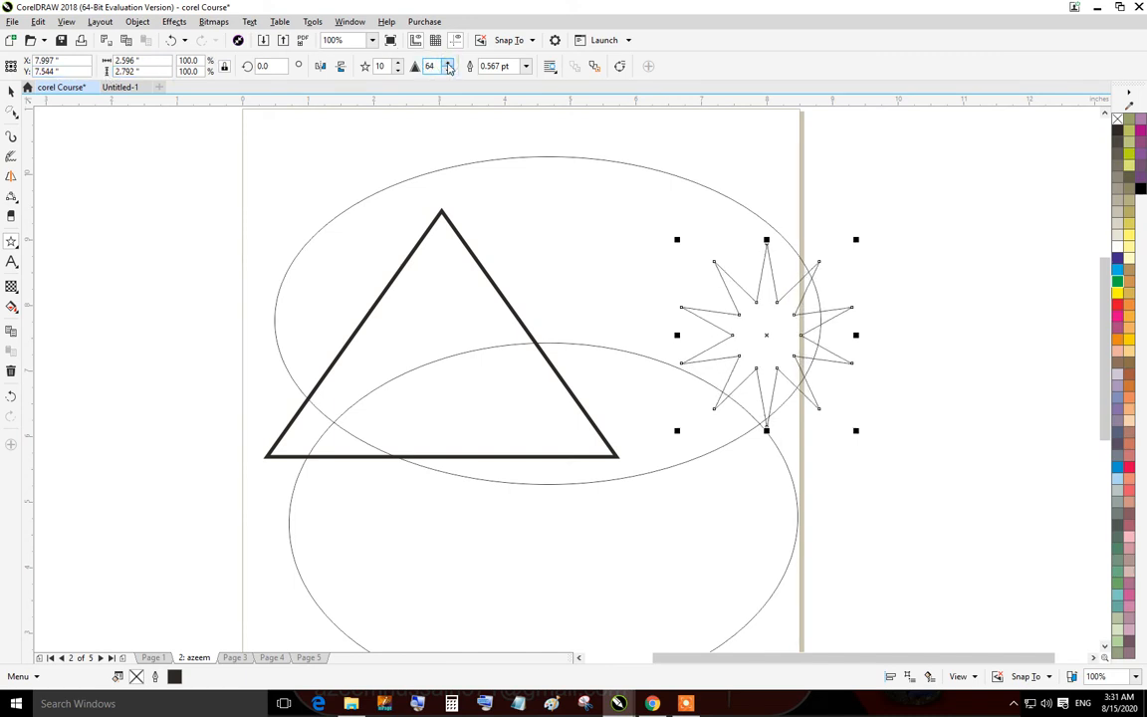
click(449, 63)
click(449, 63)
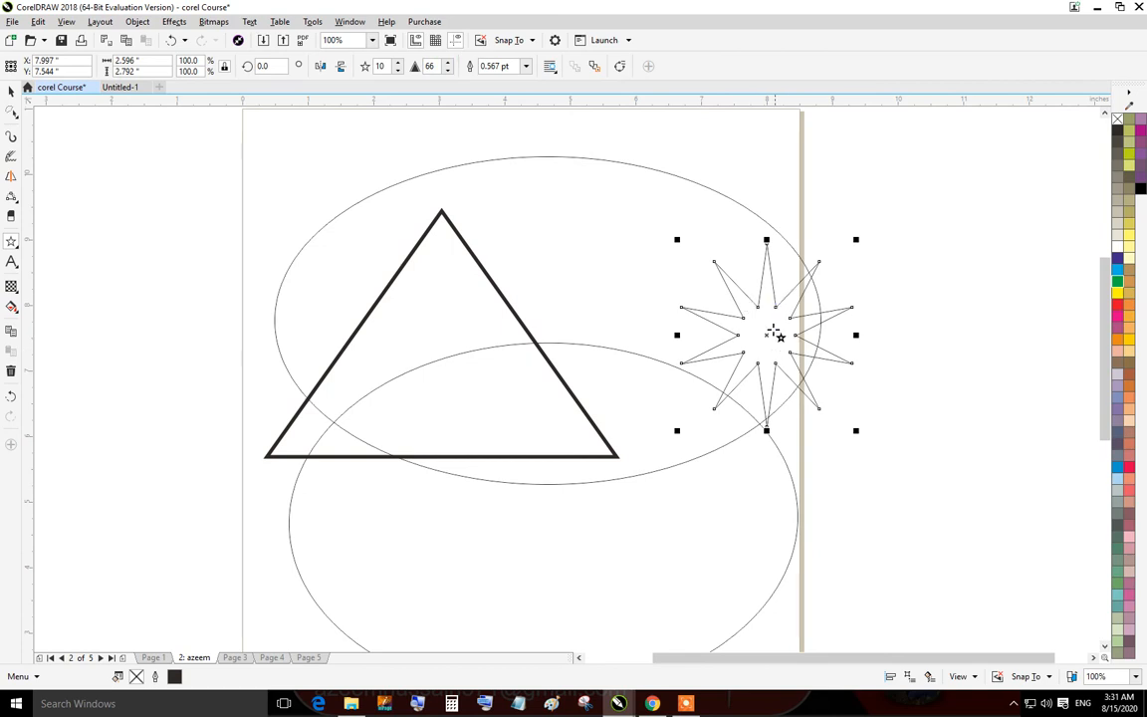
scroll(775, 332, up, 4)
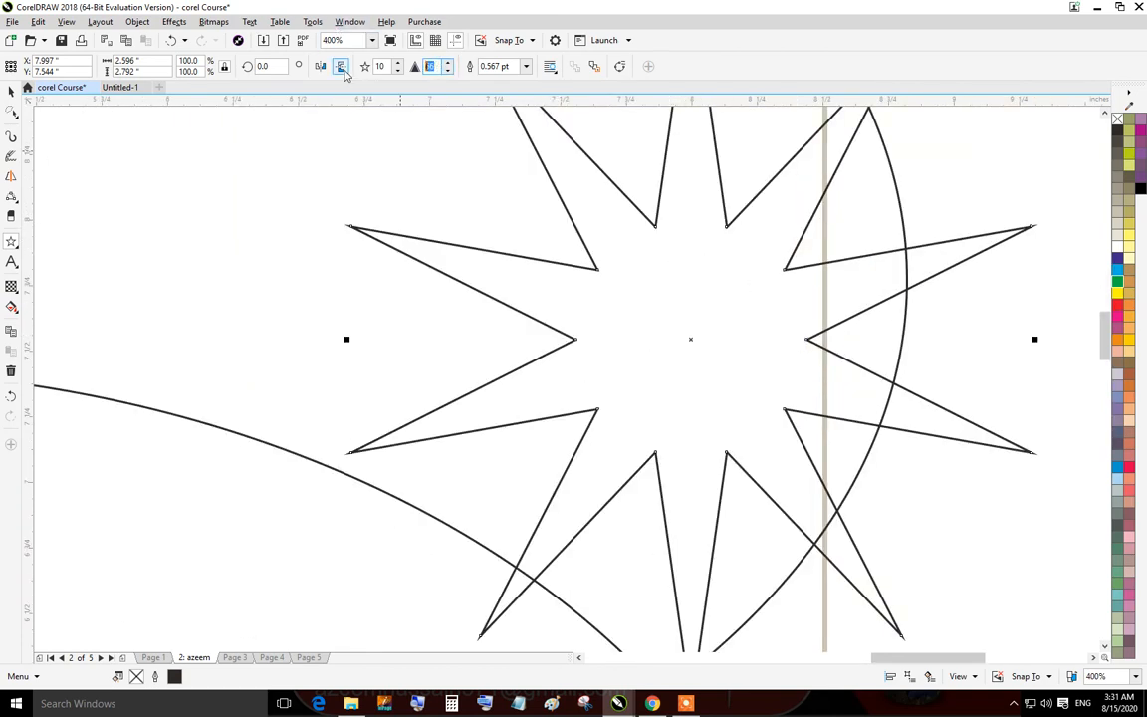
key(Return)
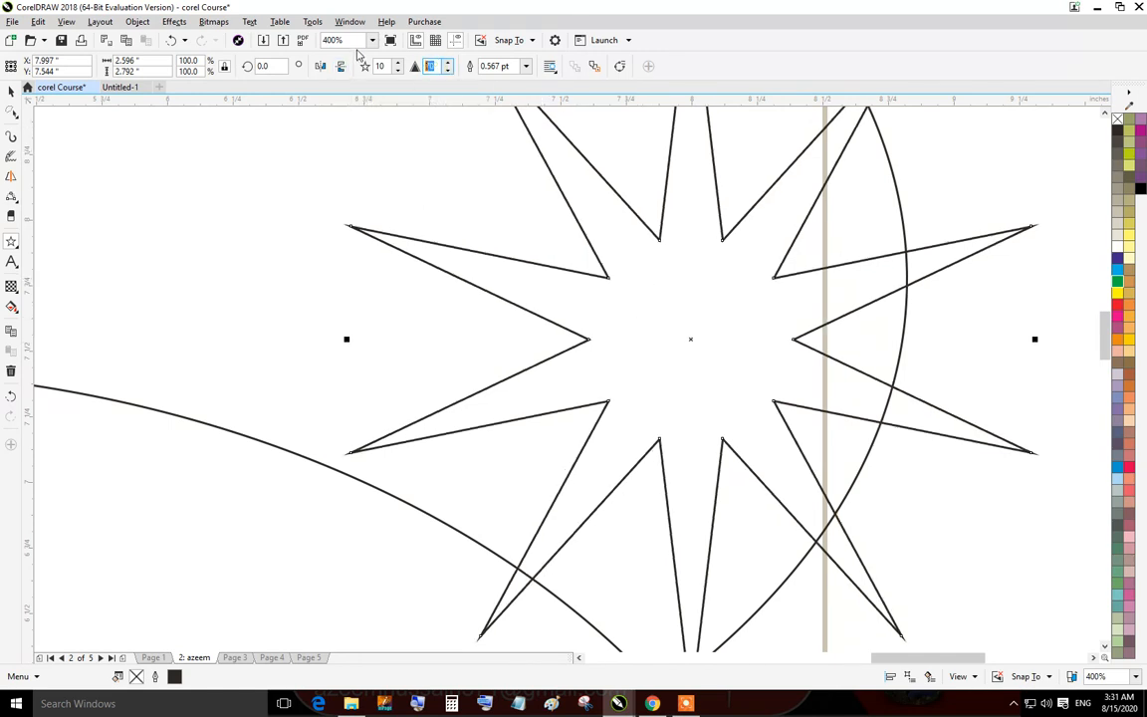
text(0)
key(Return)
scroll(360, 264, down, 3)
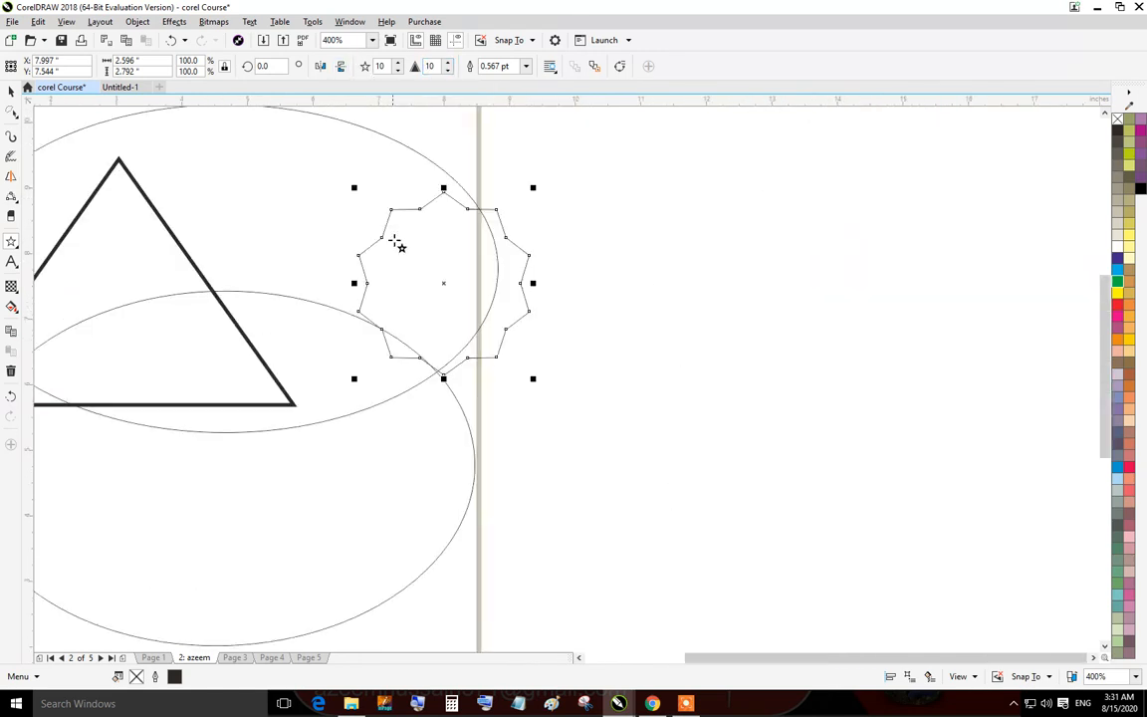
scroll(428, 242, up, 2)
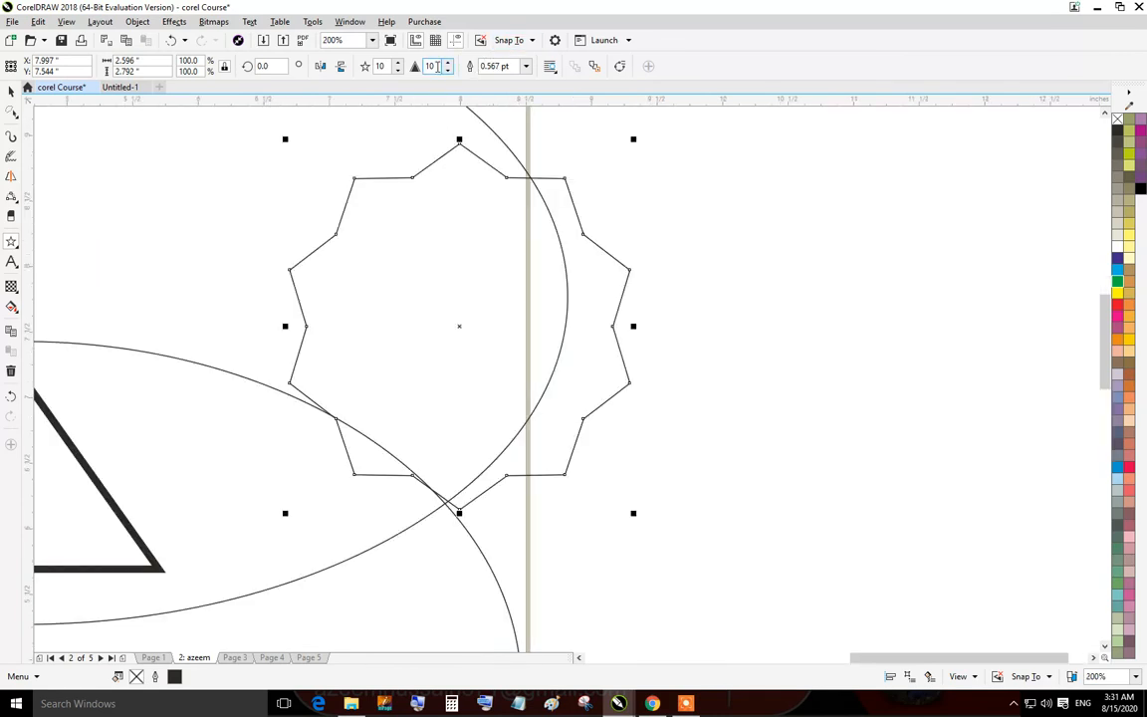
key(Return)
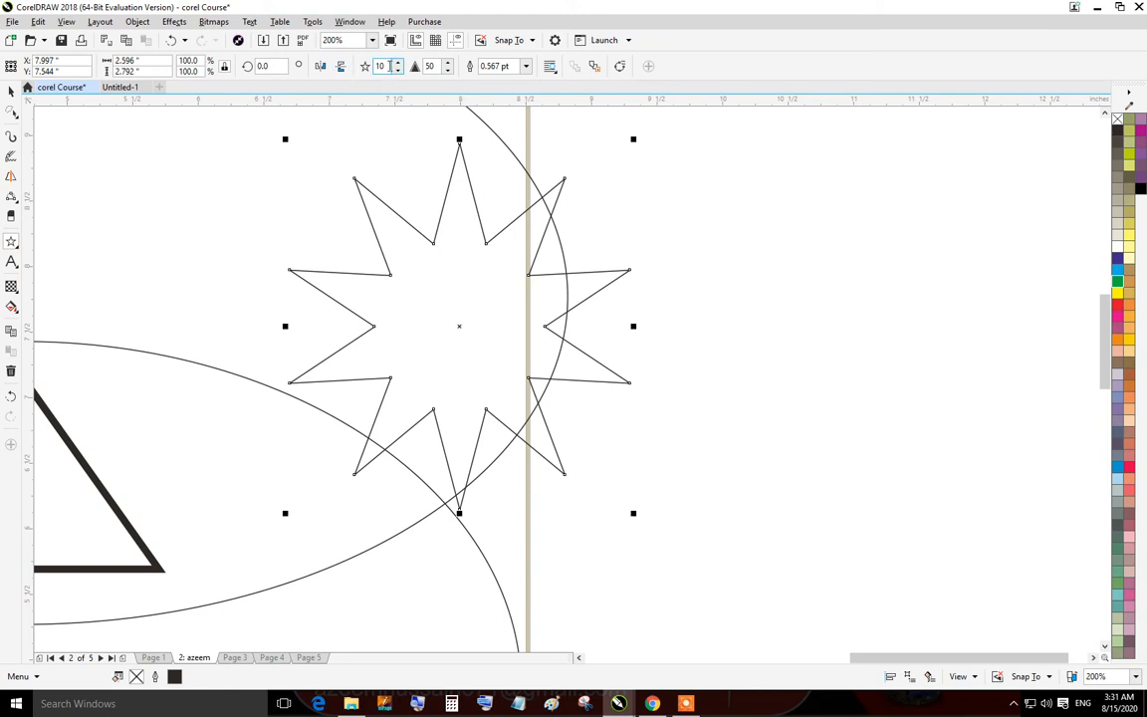
Set the star to 5 points and give its outline an 8.0 pt width.
double_click(381, 66)
text(5)
key(Return)
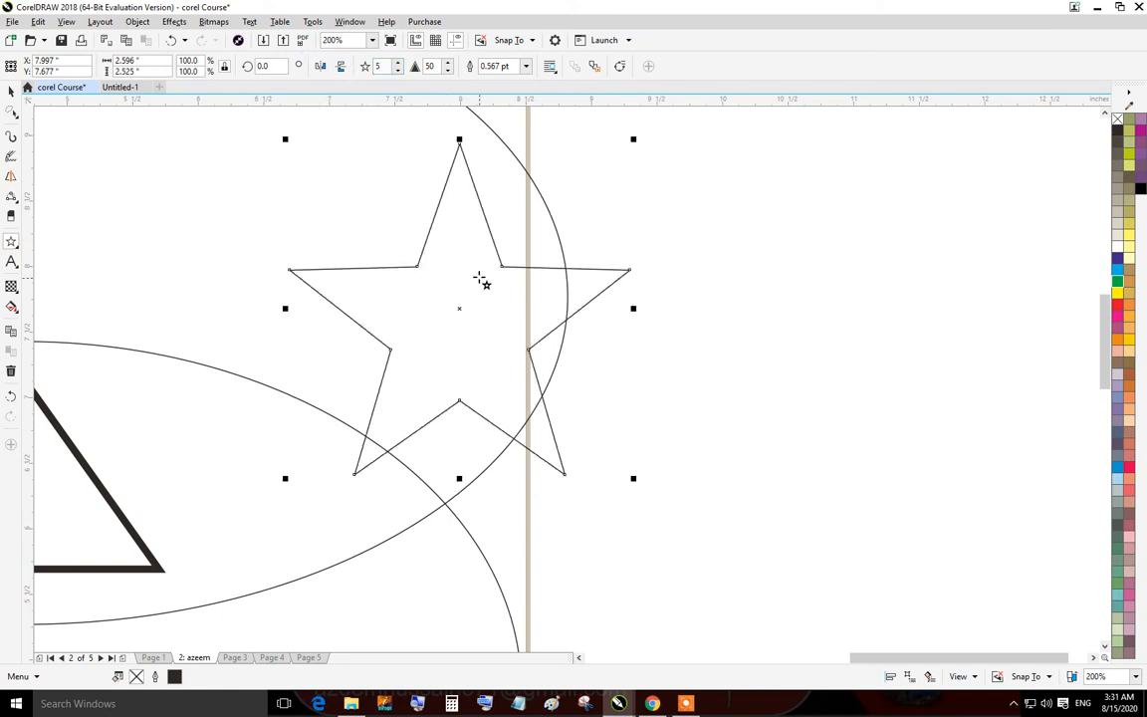
click(525, 66)
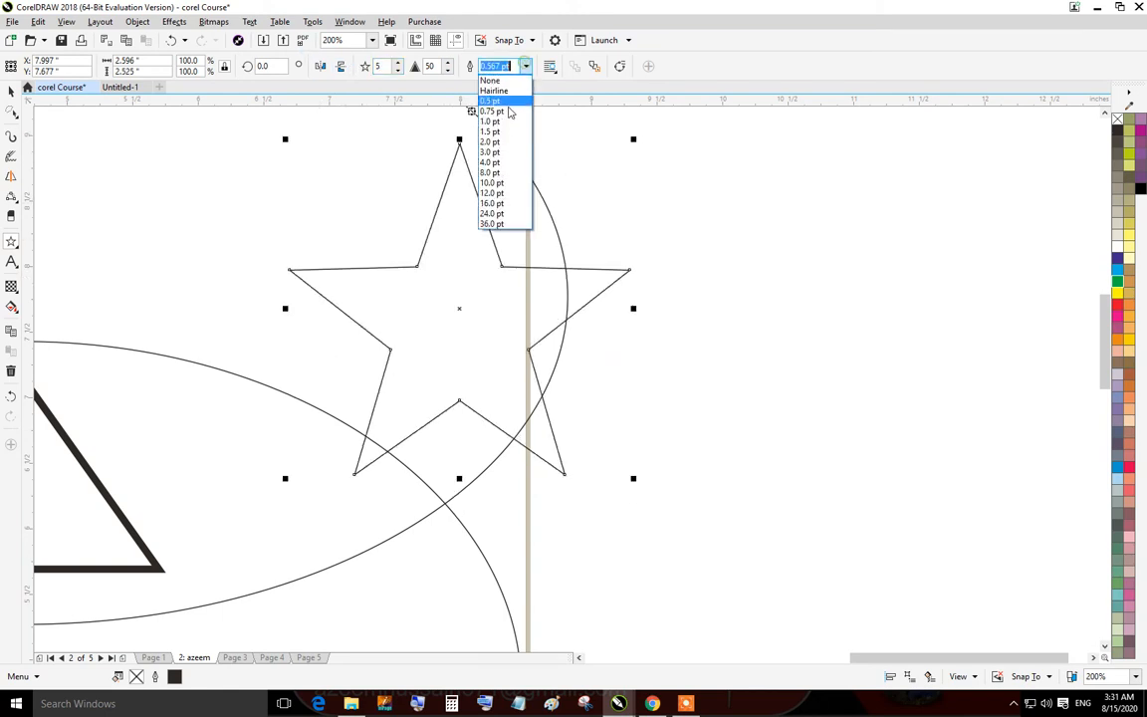
click(503, 173)
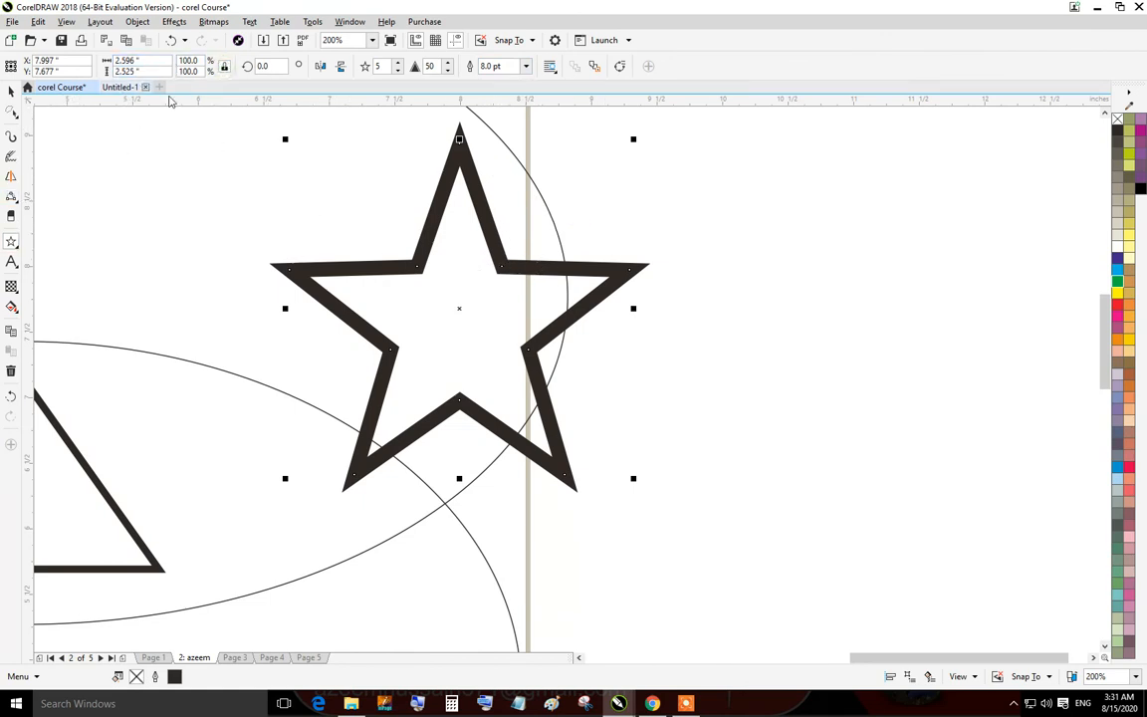
Draw a complex star about 2.3 by 1.9 inches to the right of the page and give it a 2.0 pt outline.
click(13, 243)
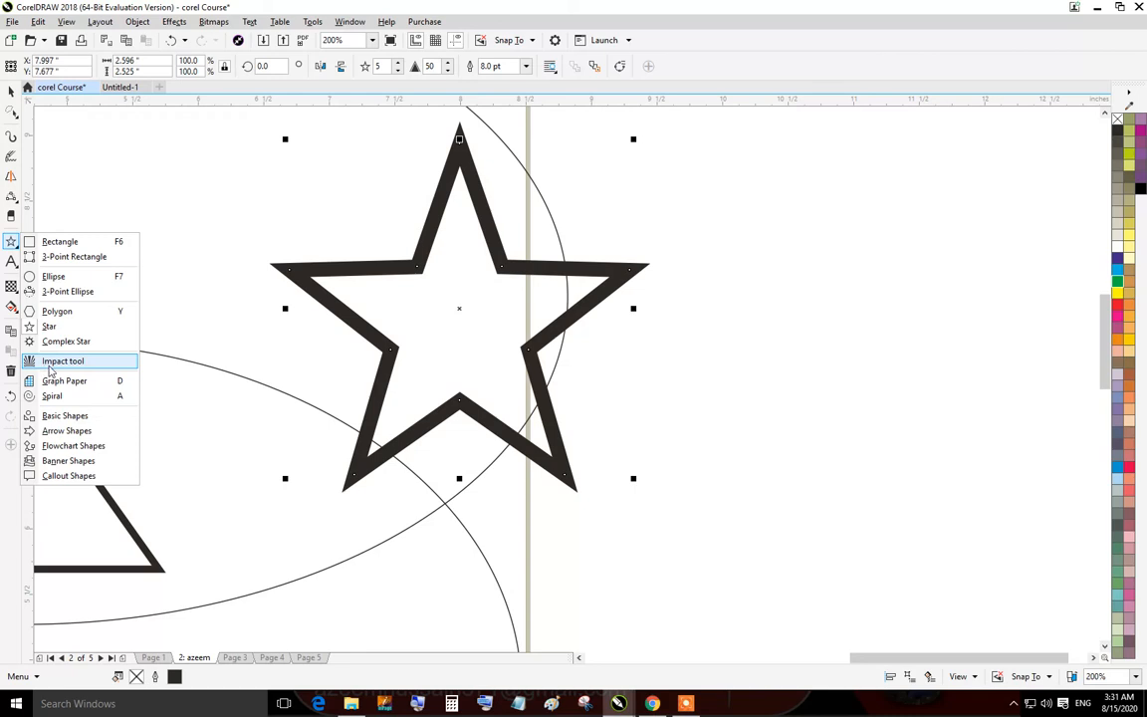
click(66, 341)
drag(714, 209, 1020, 464)
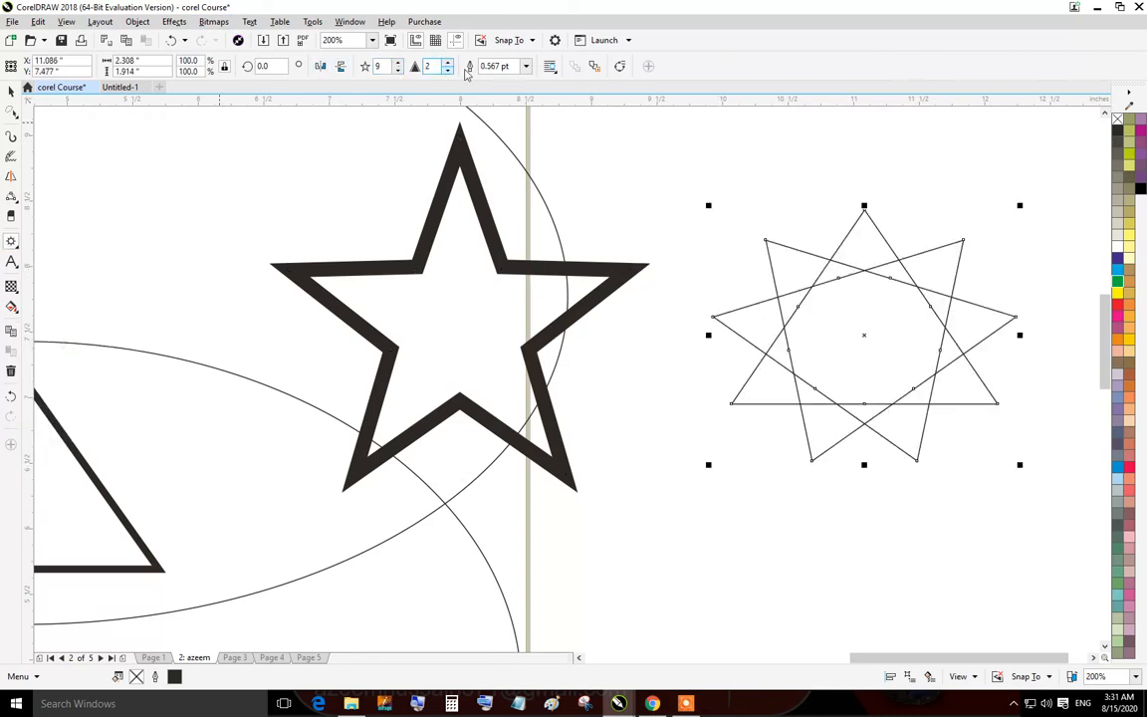
click(526, 66)
click(473, 124)
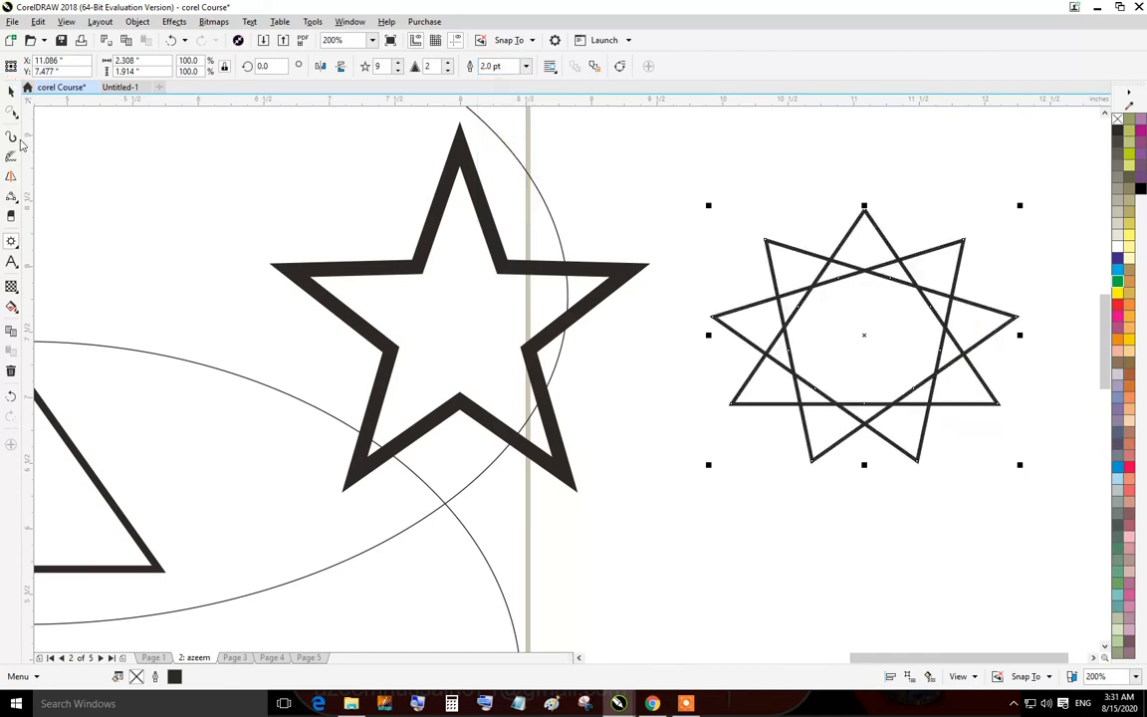
click(11, 244)
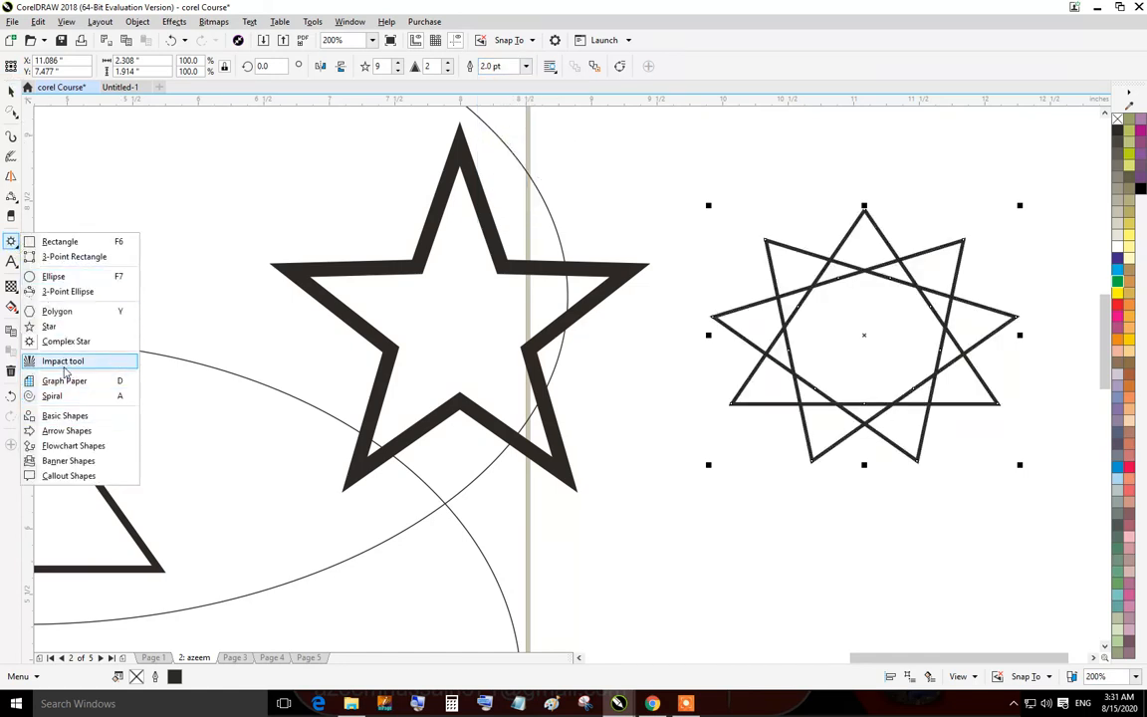
click(63, 360)
scroll(299, 279, down, 5)
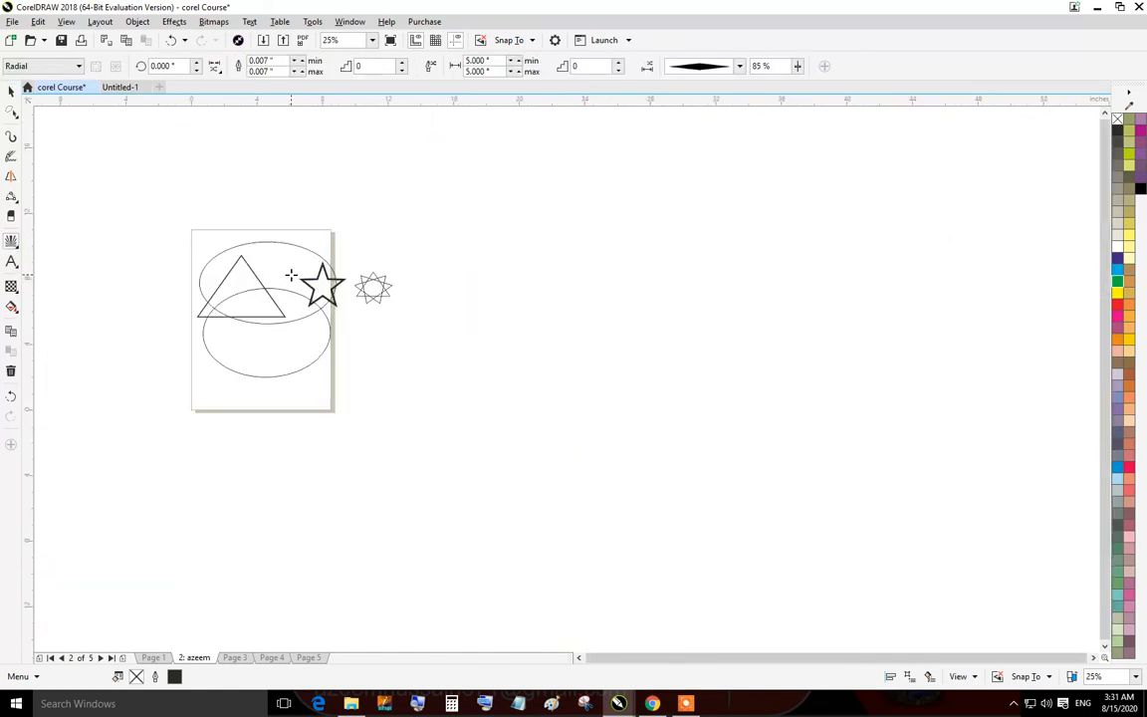
key(ctrl+a)
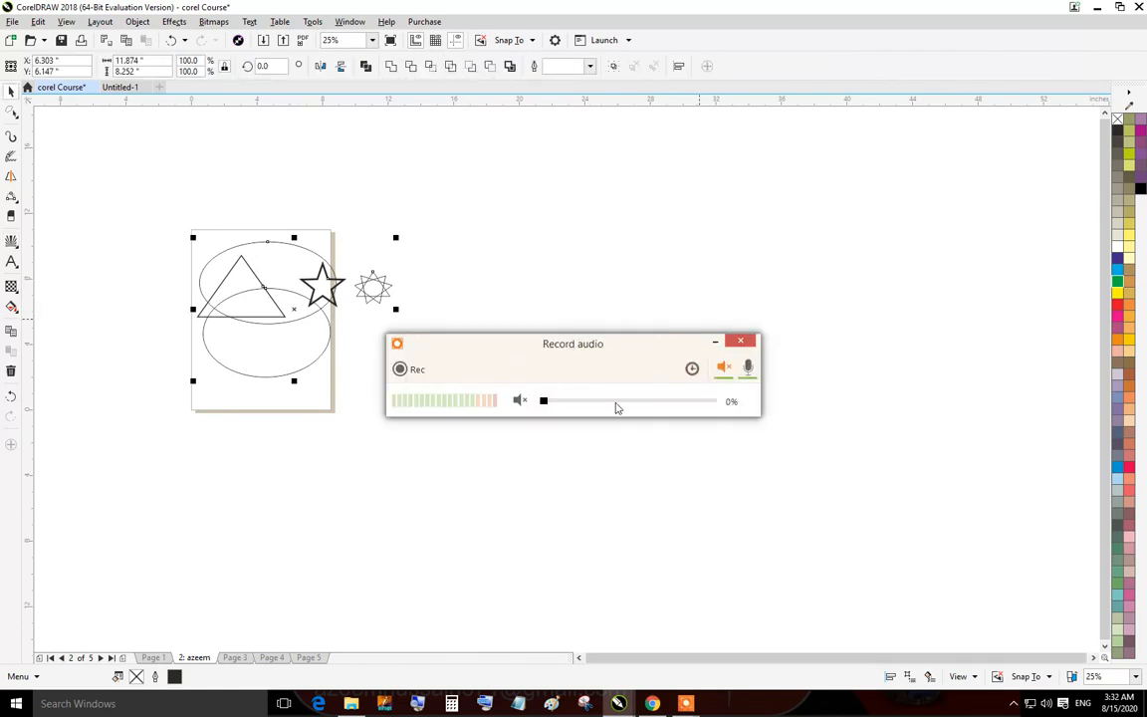
click(725, 369)
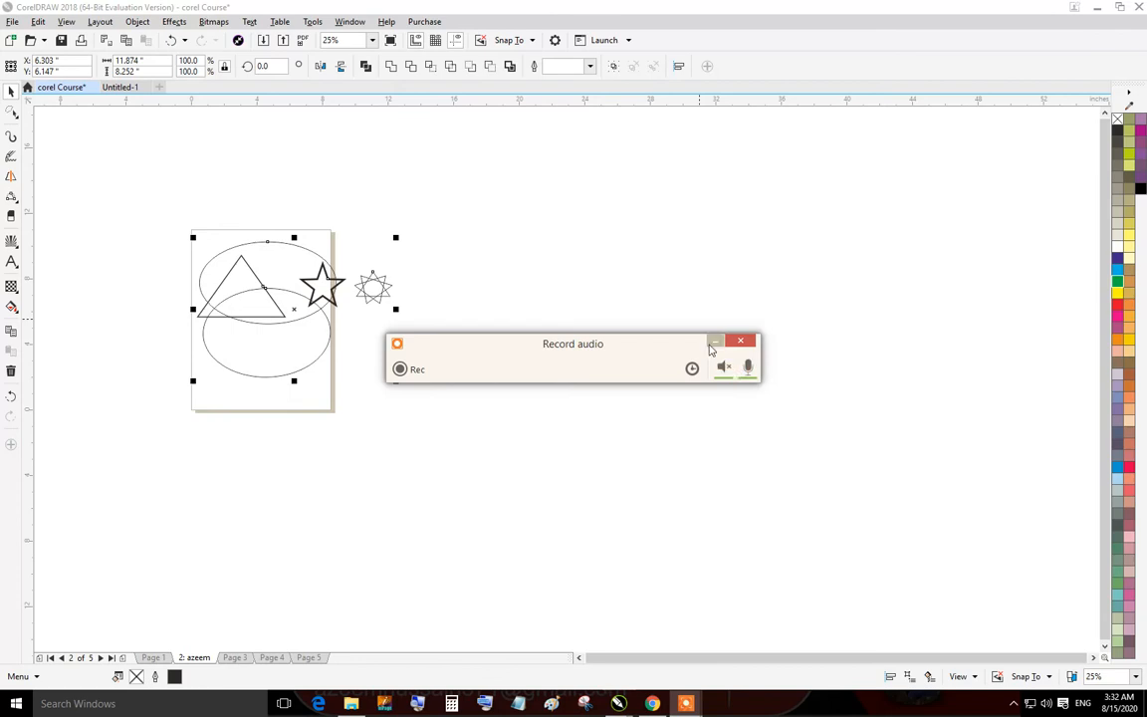
click(715, 341)
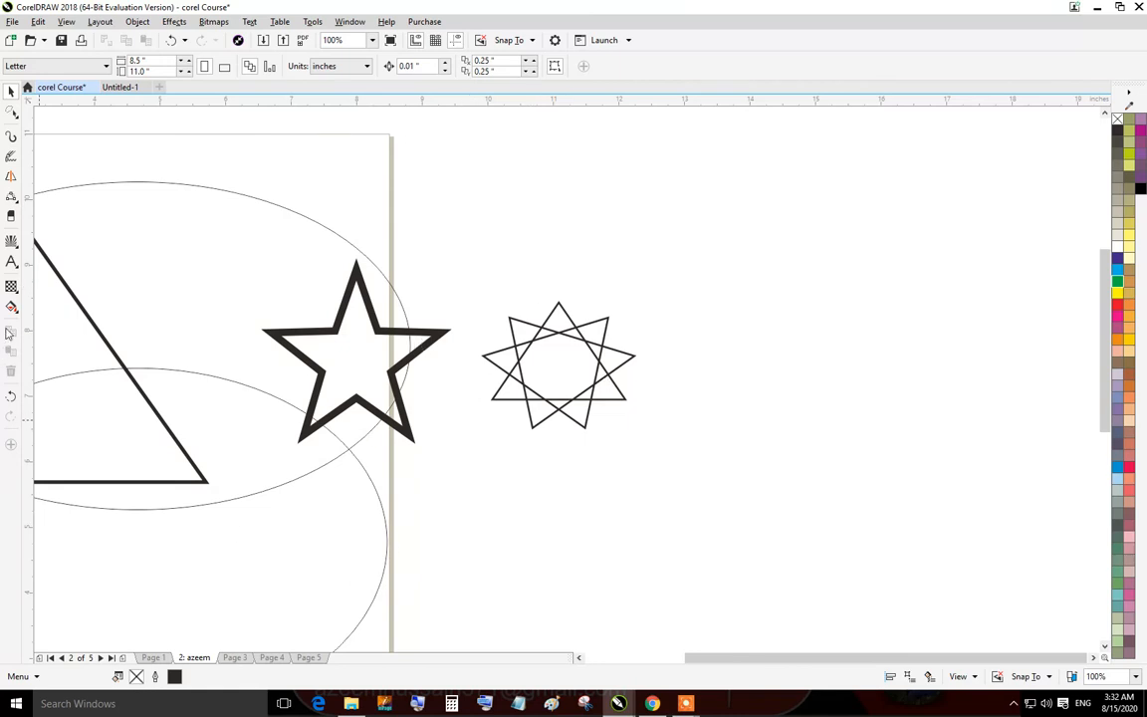
Delete all objects from the page to clear the drawing area.
click(11, 241)
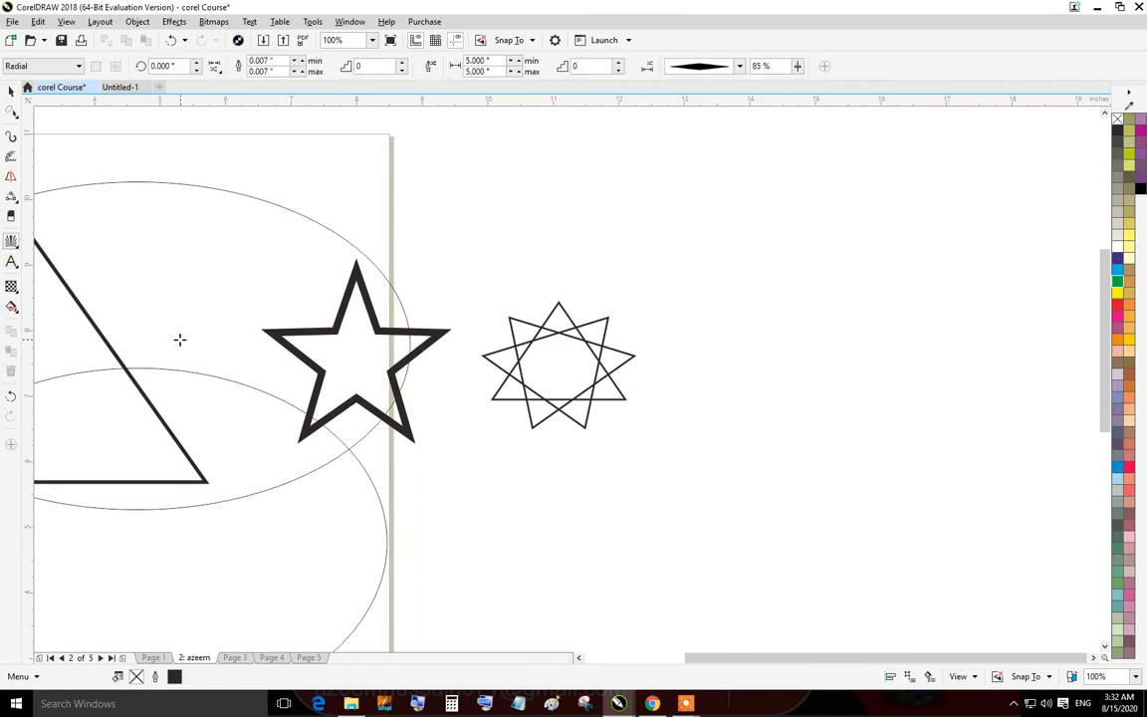
click(9, 92)
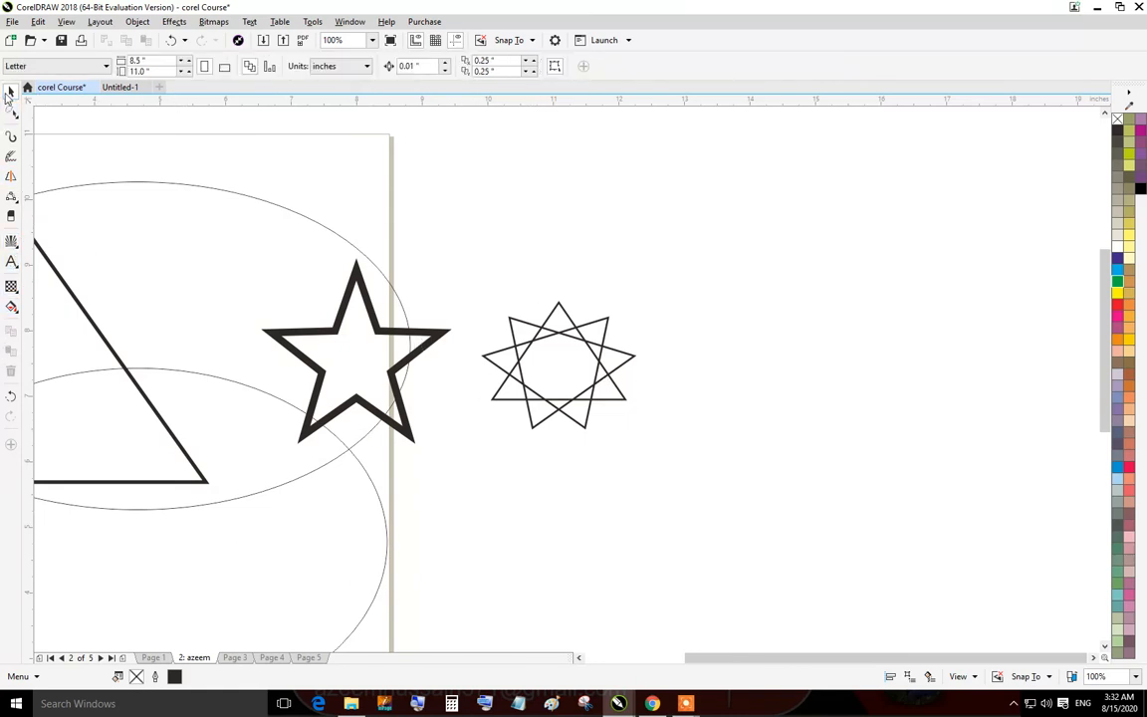
key(ctrl+a)
key(Delete)
scroll(211, 274, down, 1)
drag(364, 353, 811, 419)
scroll(450, 397, down, 1)
scroll(501, 443, up, 2)
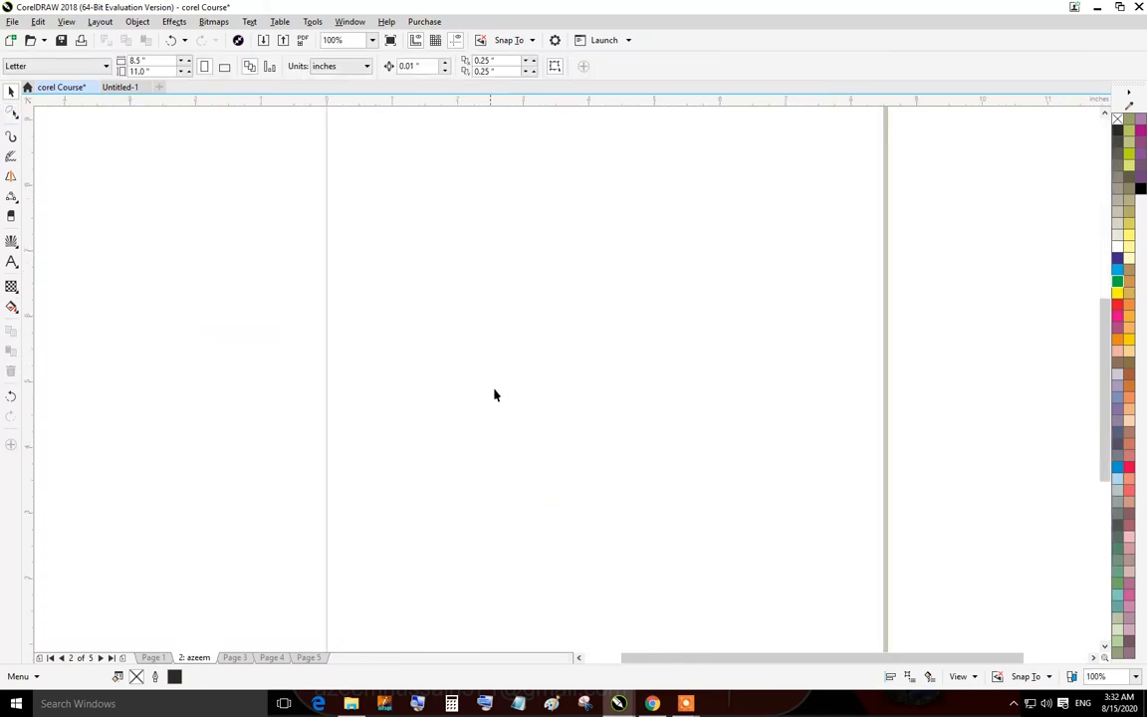
Draw a radial burst of lines on the page with the Impact tool.
click(11, 245)
mouse_move(540, 271)
mouse_down()
mouse_move(748, 489)
mouse_move(762, 481)
mouse_move(655, 410)
mouse_move(671, 425)
mouse_move(815, 525)
mouse_move(757, 480)
mouse_move(791, 530)
mouse_move(754, 511)
mouse_up()
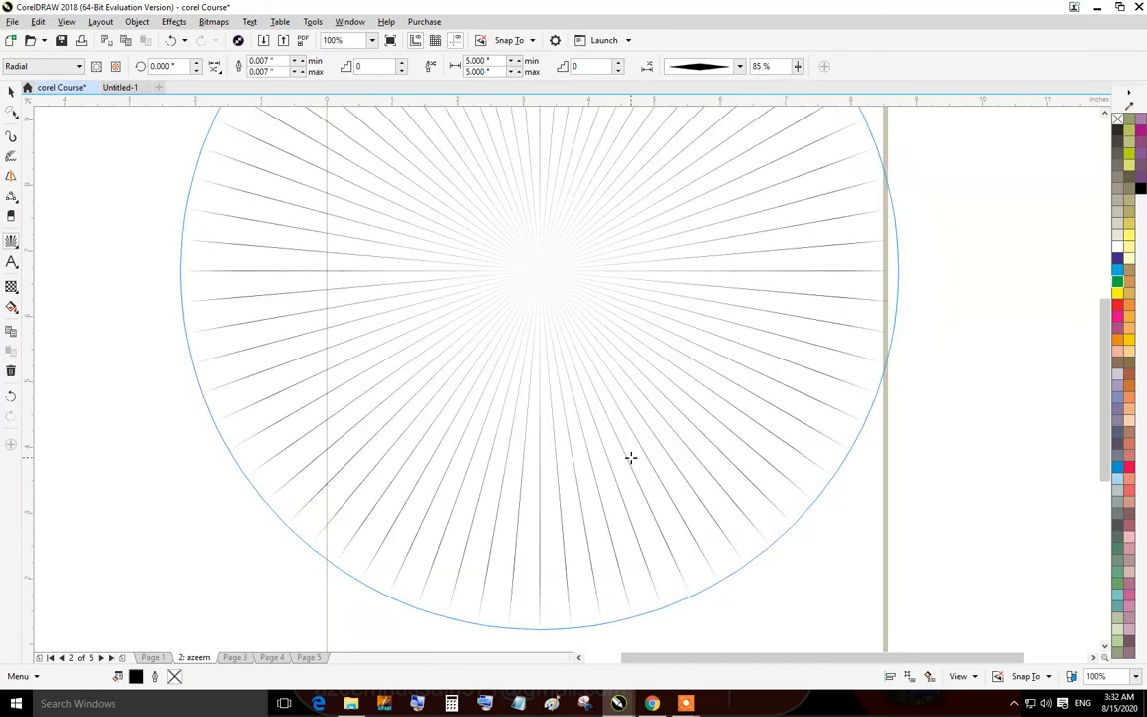
scroll(628, 456, down, 2)
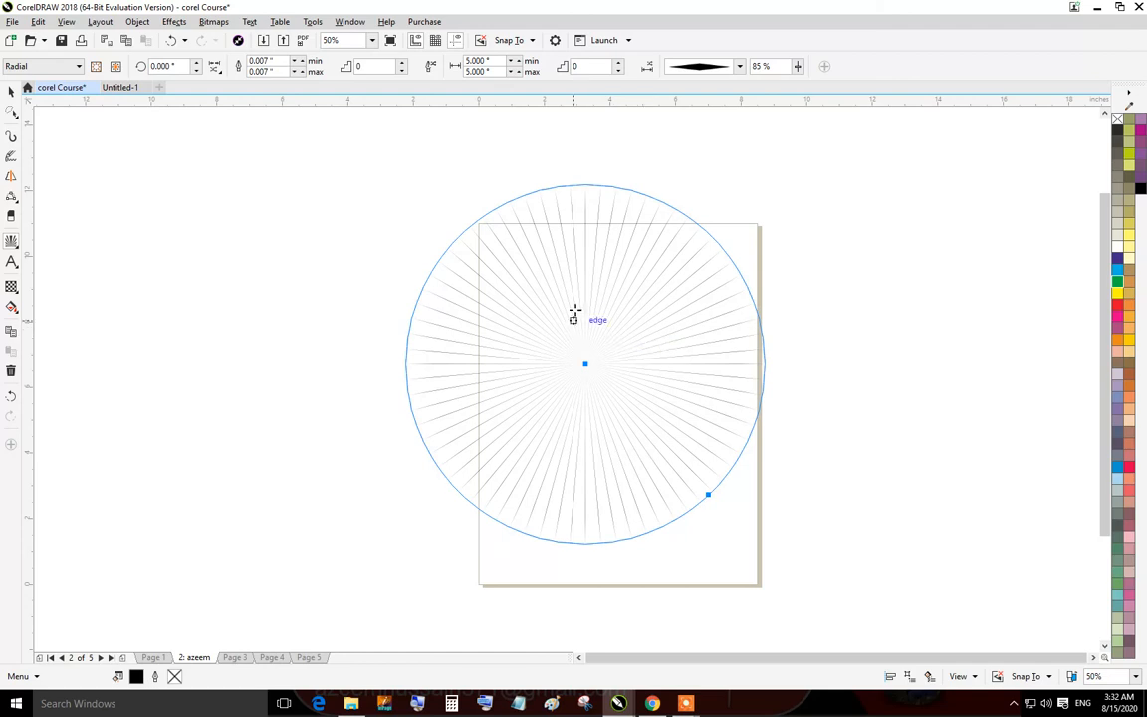
Select the impact effect and try the fat and tapered line styles for its rays.
click(12, 90)
click(450, 233)
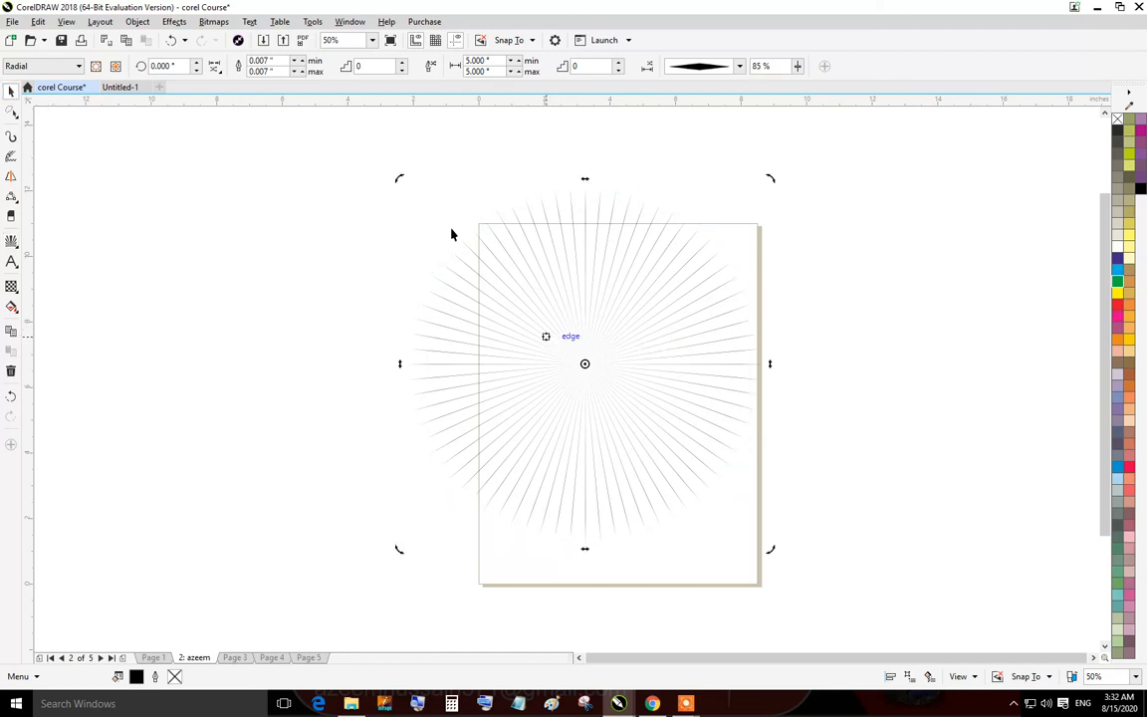
click(740, 67)
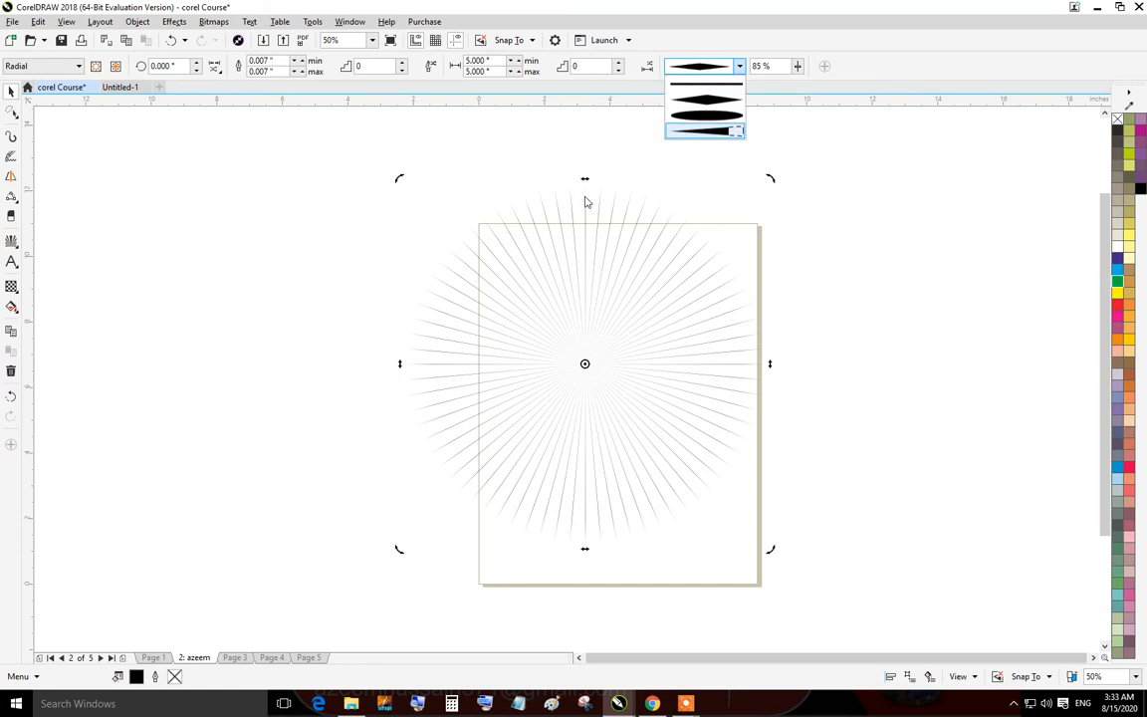
click(705, 116)
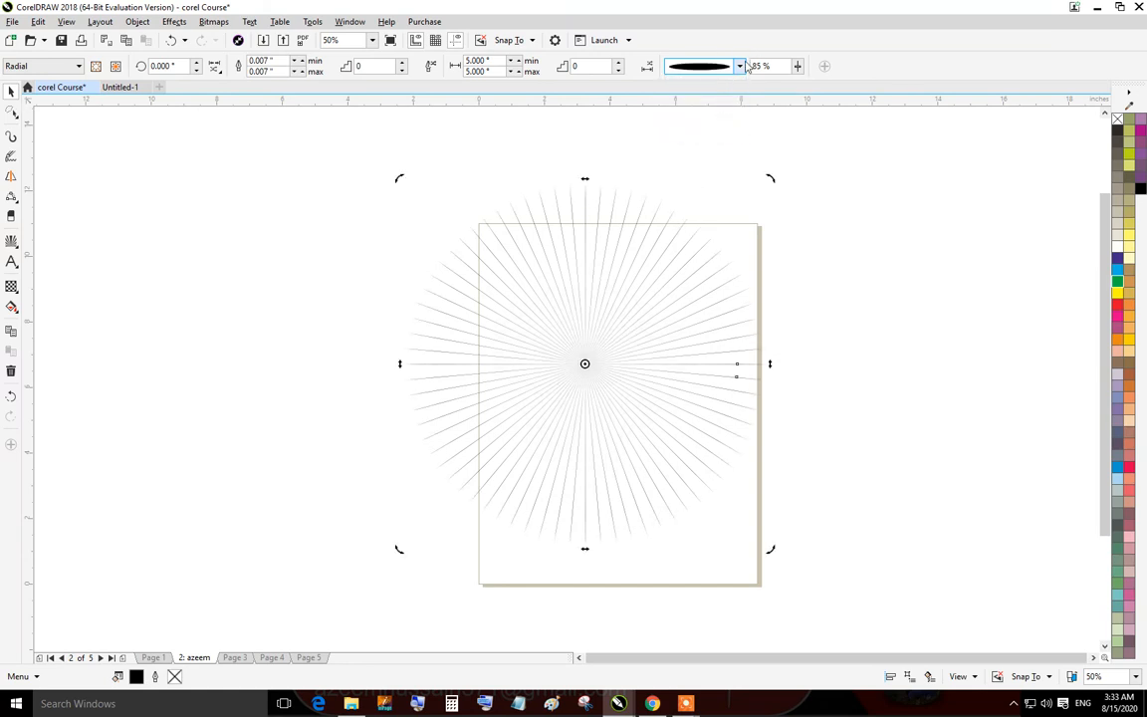
click(740, 66)
click(702, 126)
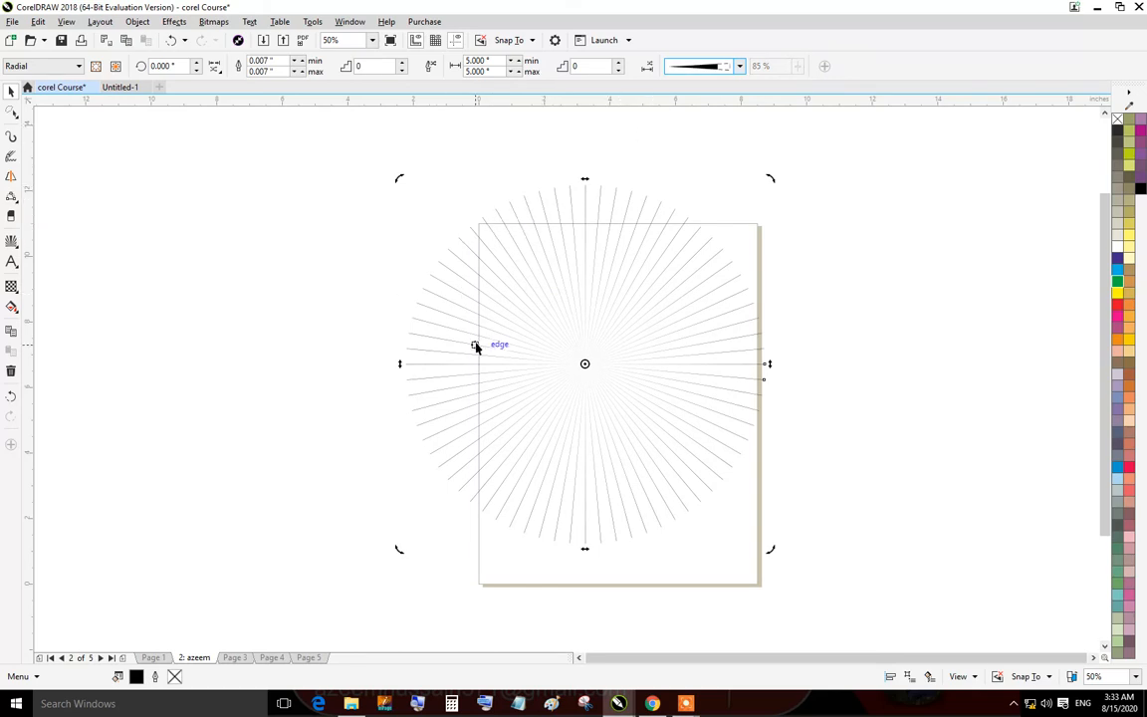
Cycle the ray line style through plain, diamond and fat before settling on the tapered style.
scroll(476, 347, up, 2)
click(740, 67)
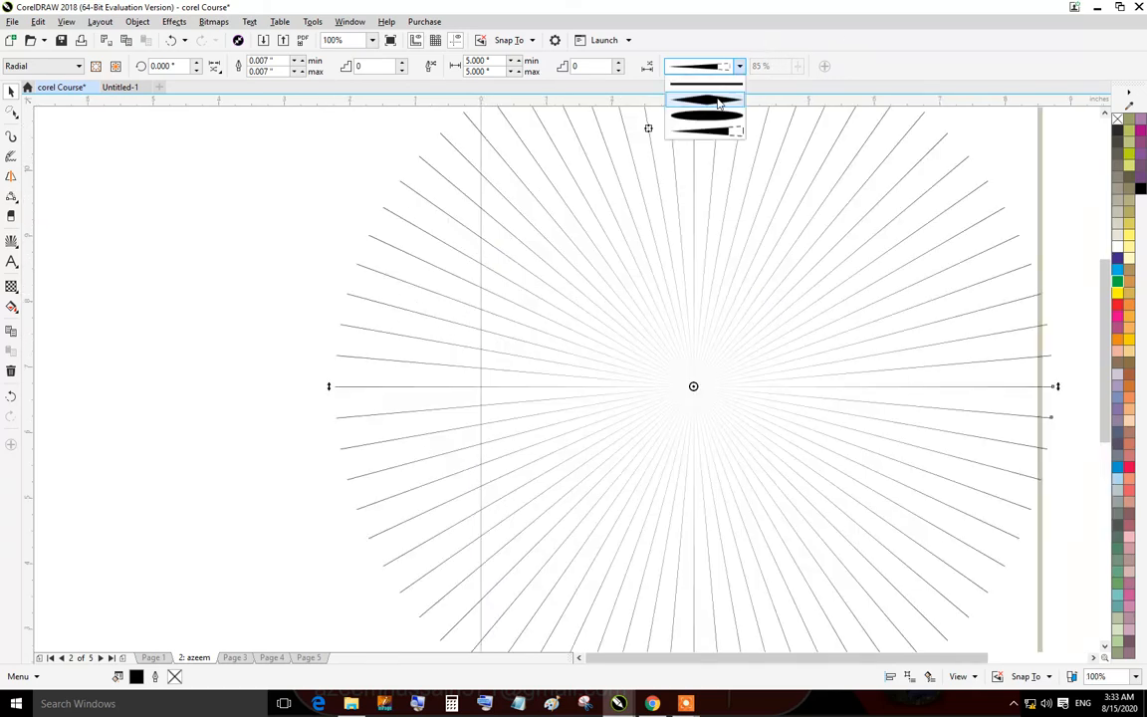
click(648, 80)
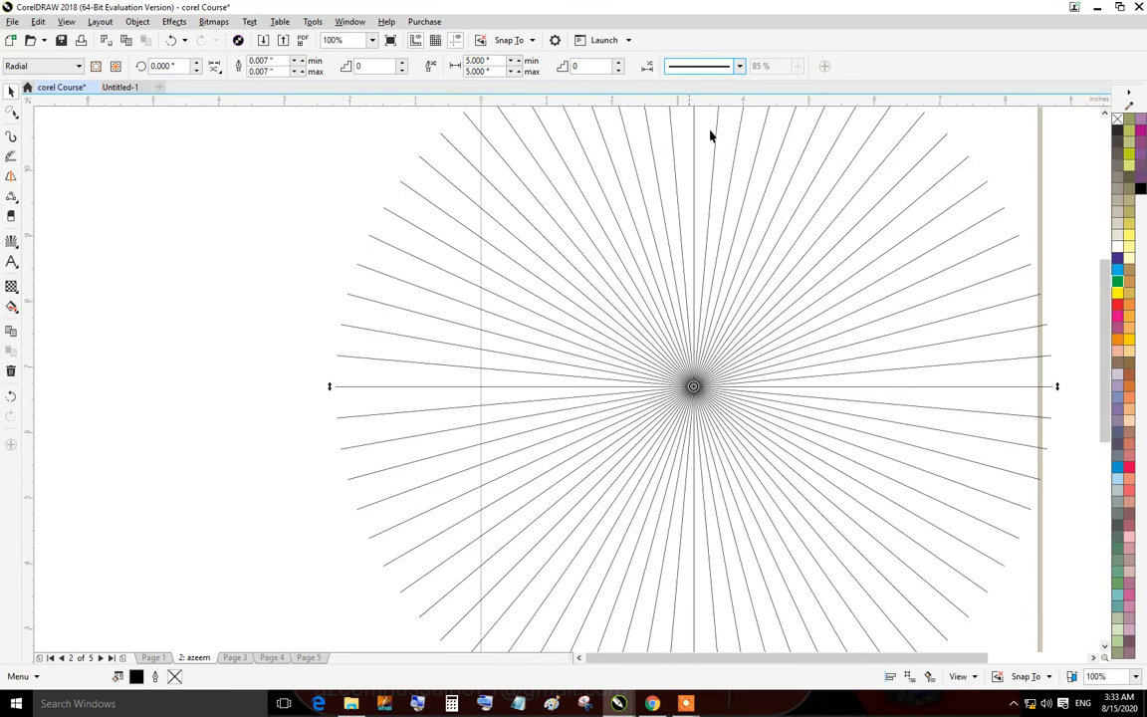
click(740, 67)
click(702, 98)
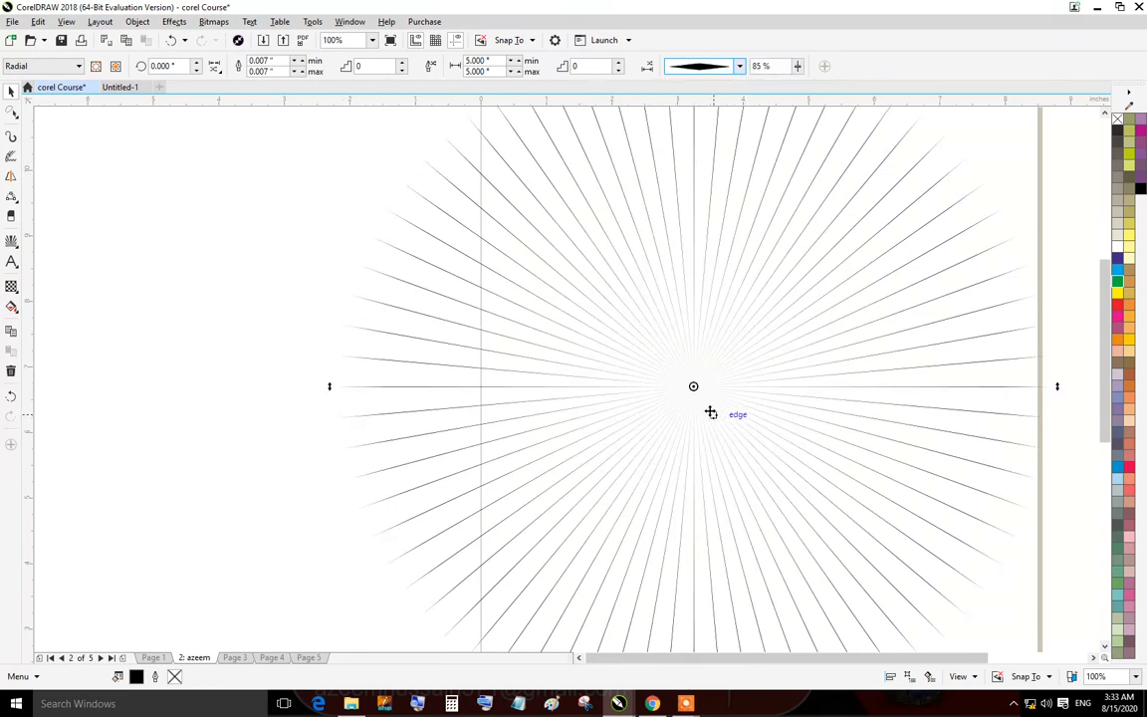
click(740, 68)
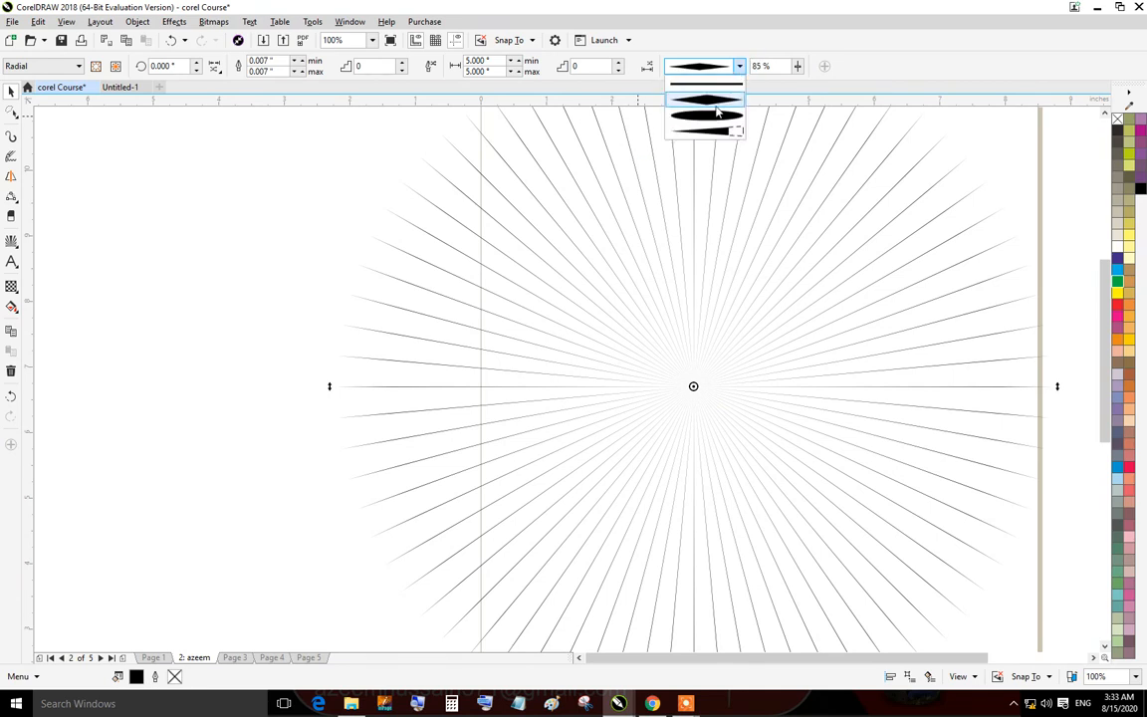
click(712, 116)
click(715, 70)
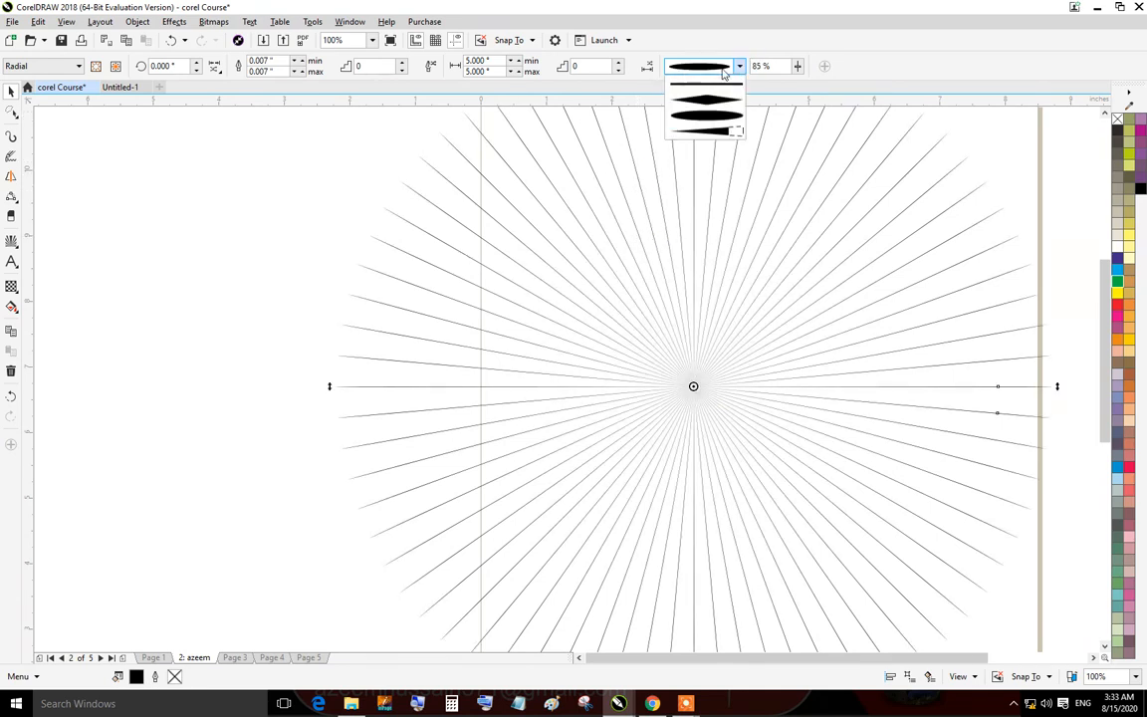
click(704, 127)
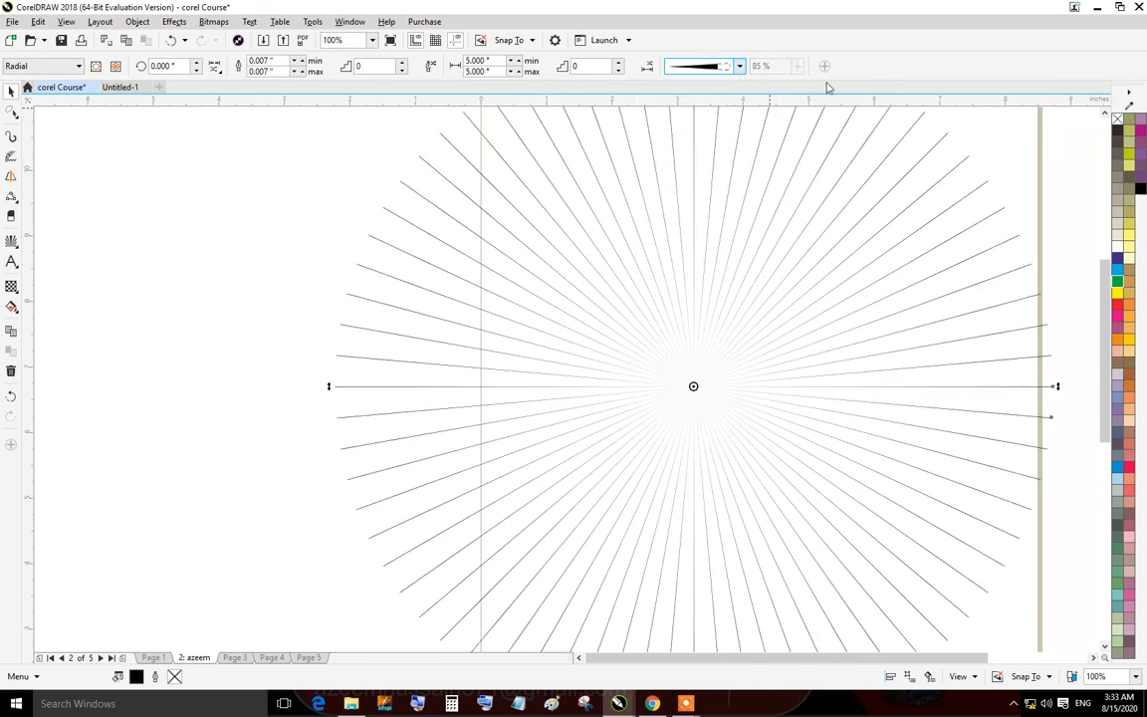
Raise the impact effect's spacing step to 7 and set its rotation angle to 30°.
click(618, 63)
click(618, 63)
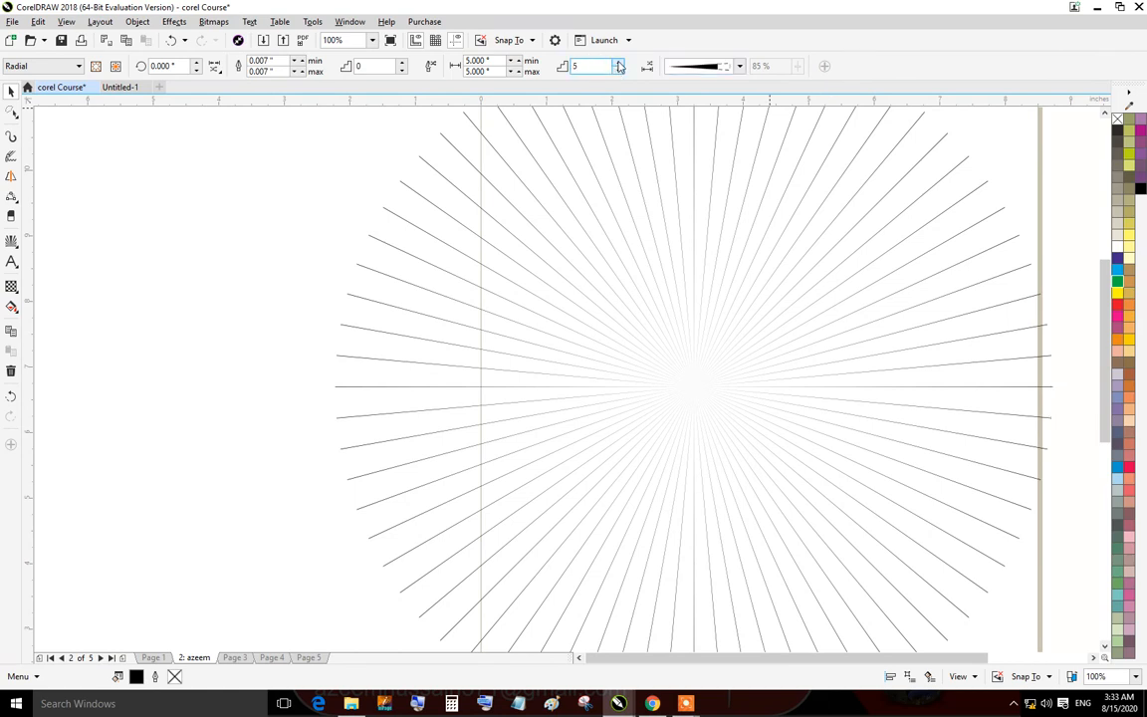
click(618, 63)
click(618, 62)
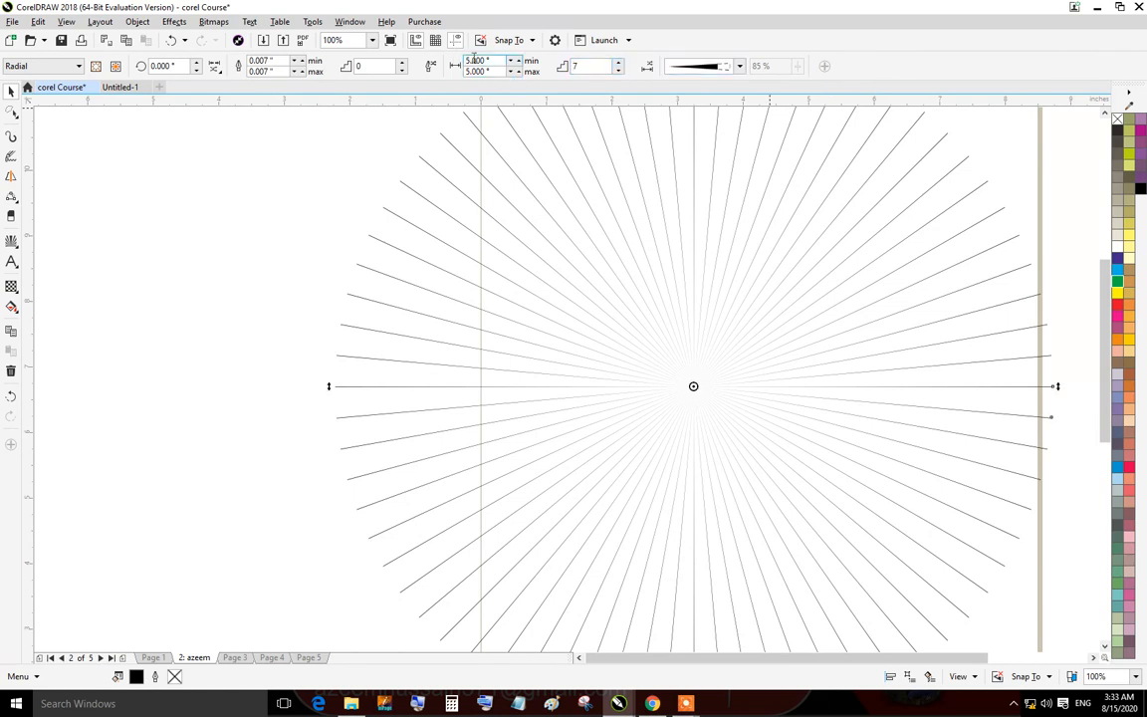
click(381, 66)
click(148, 64)
click(237, 64)
click(241, 65)
click(197, 63)
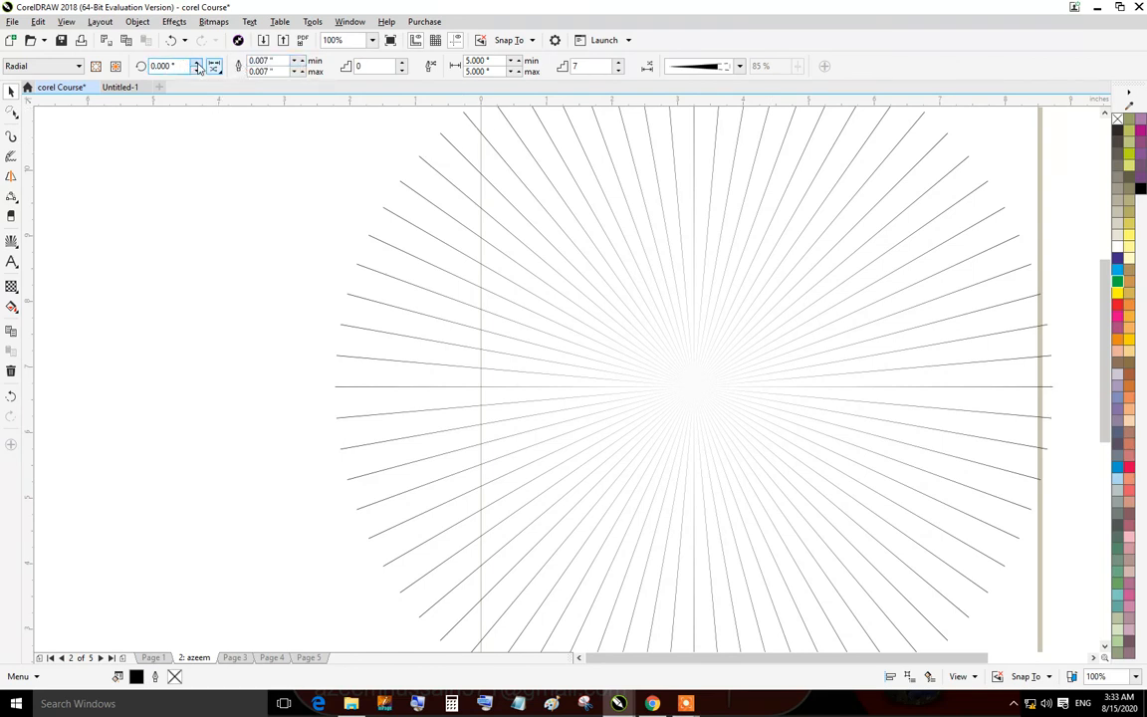
click(197, 63)
click(197, 63)
click(197, 63)
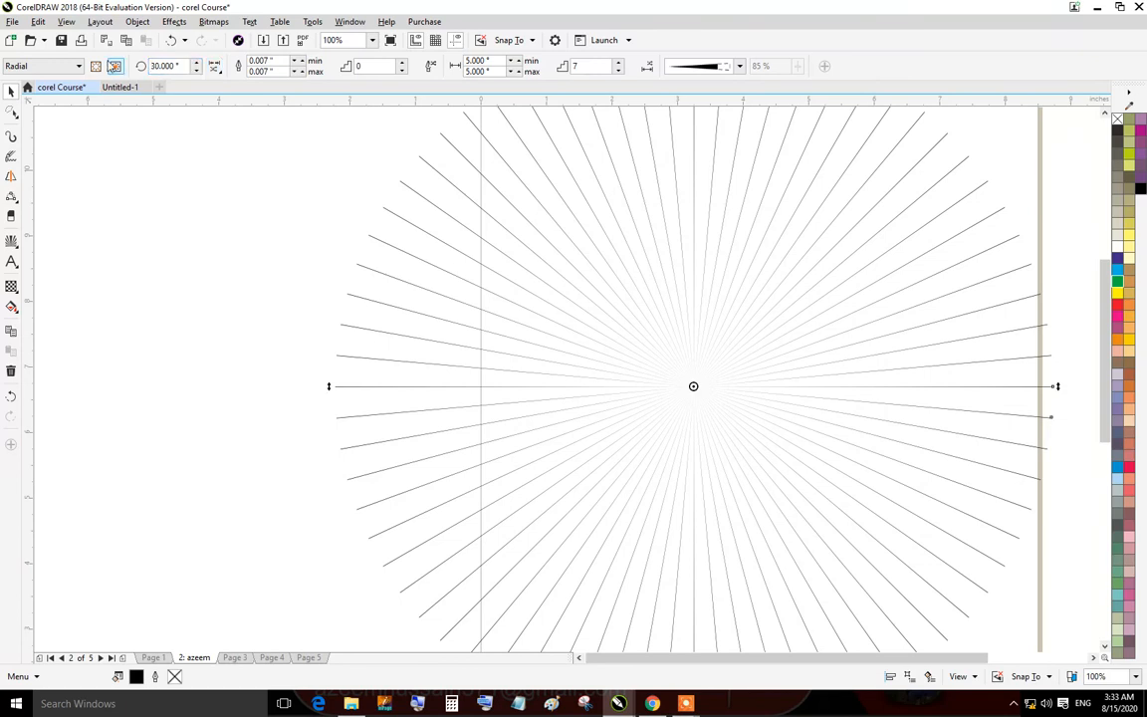
Try twice to pick a boundary object for the impact effect, declining to retry each time.
click(115, 66)
click(361, 206)
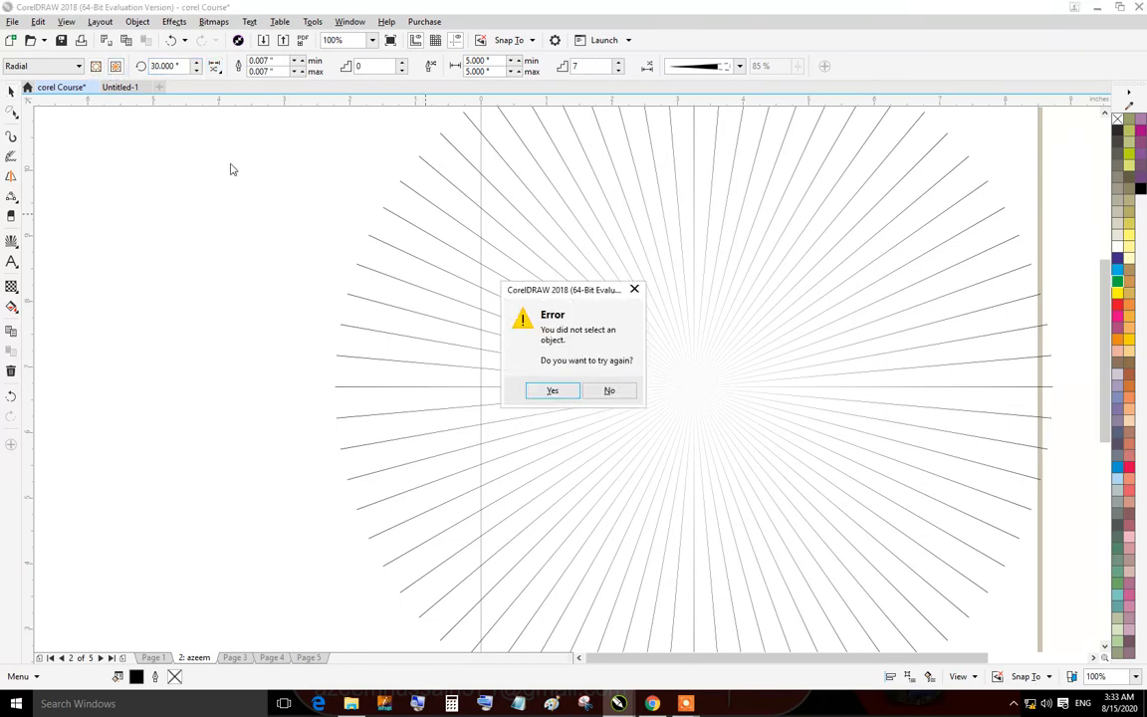
click(612, 393)
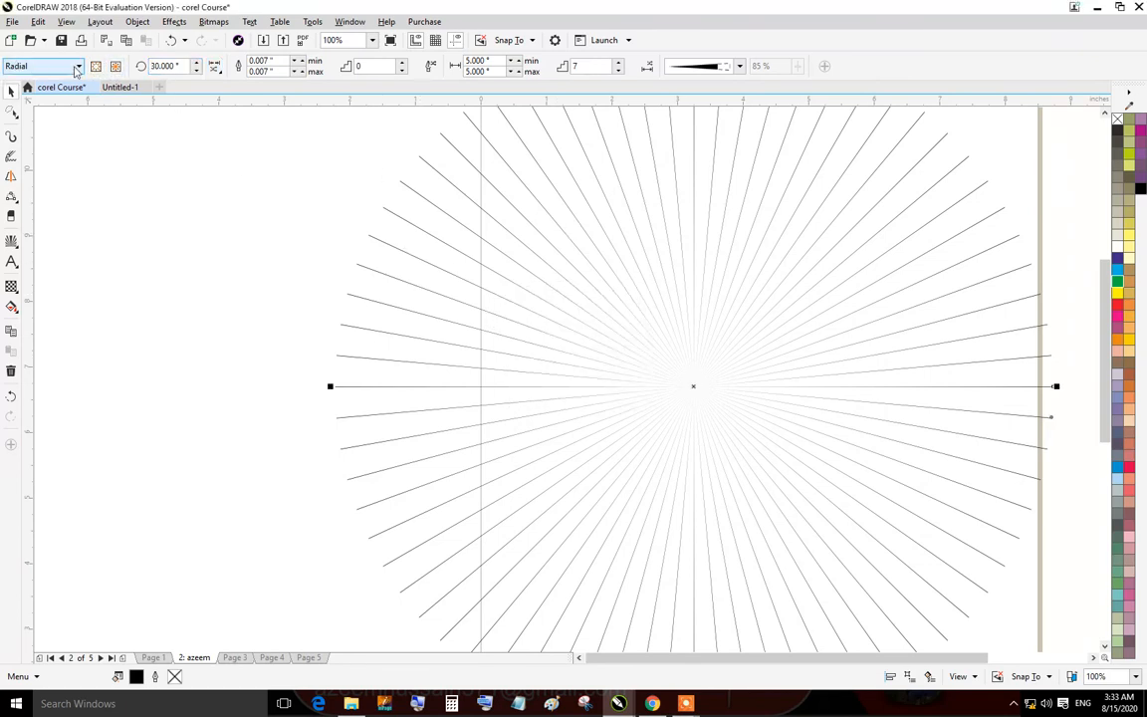
click(112, 71)
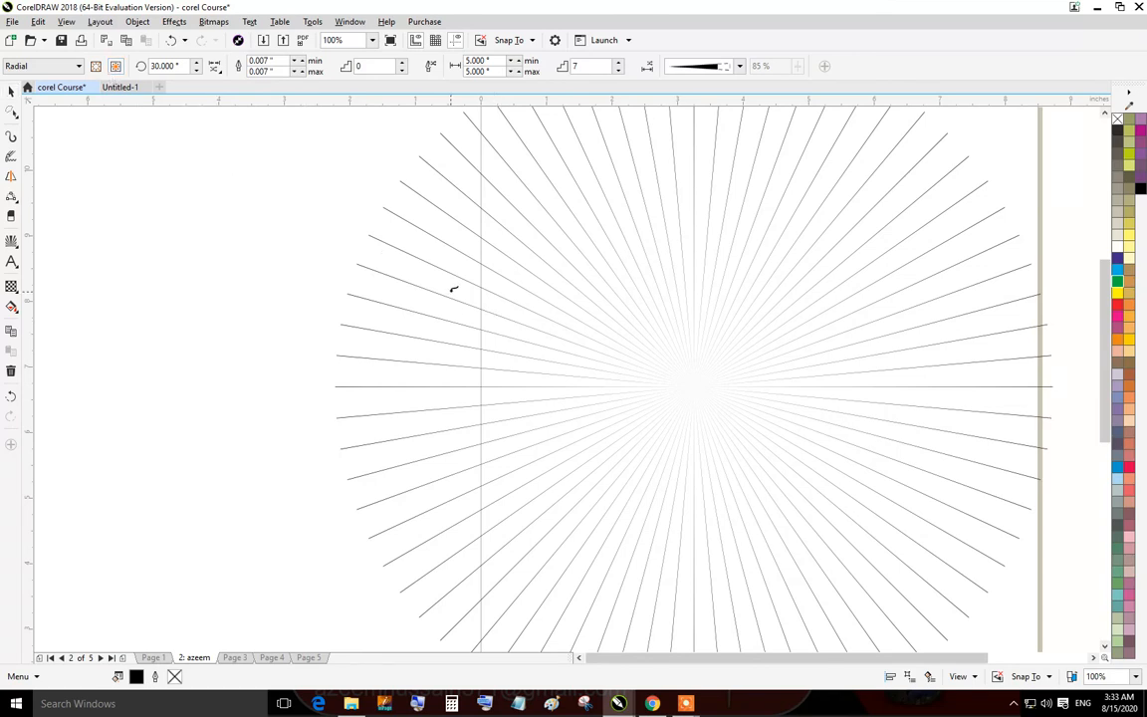
click(440, 406)
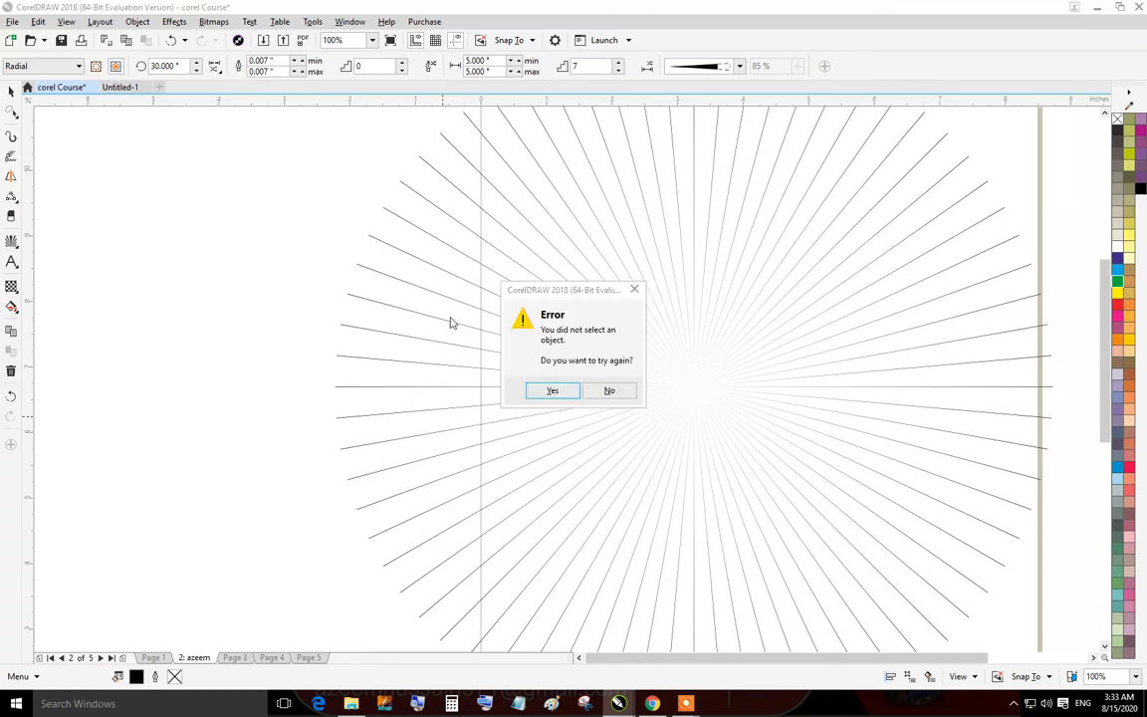
click(608, 392)
Switch the impact effect to the Parallel style.
click(76, 66)
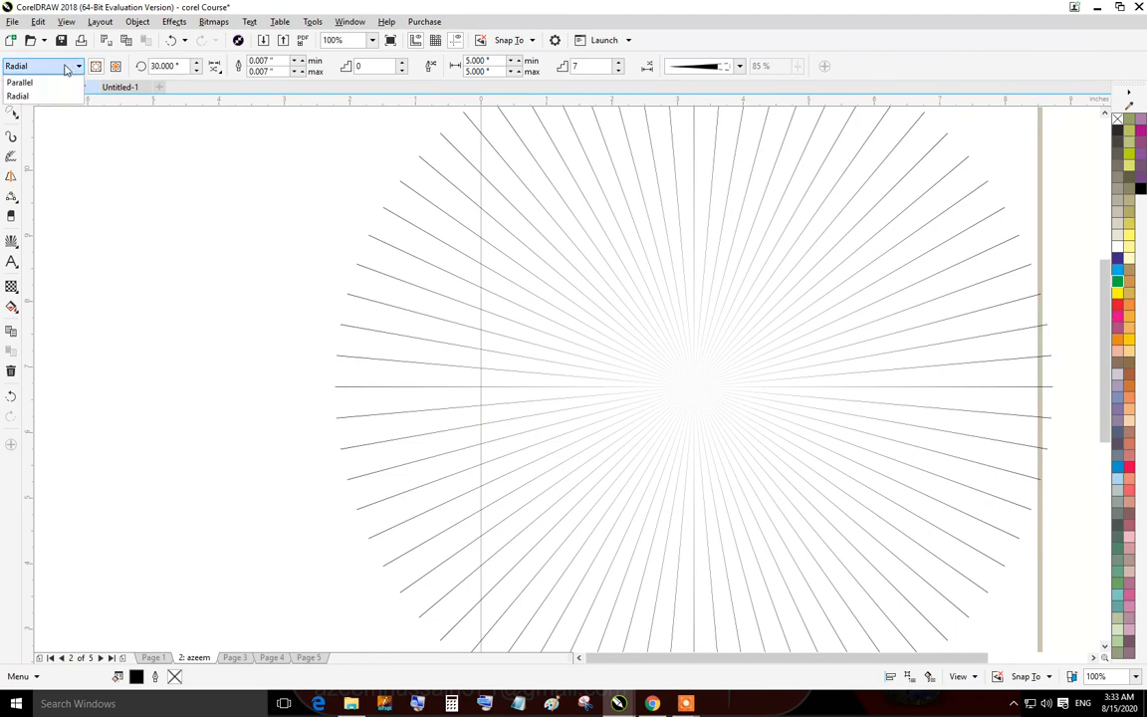
click(35, 83)
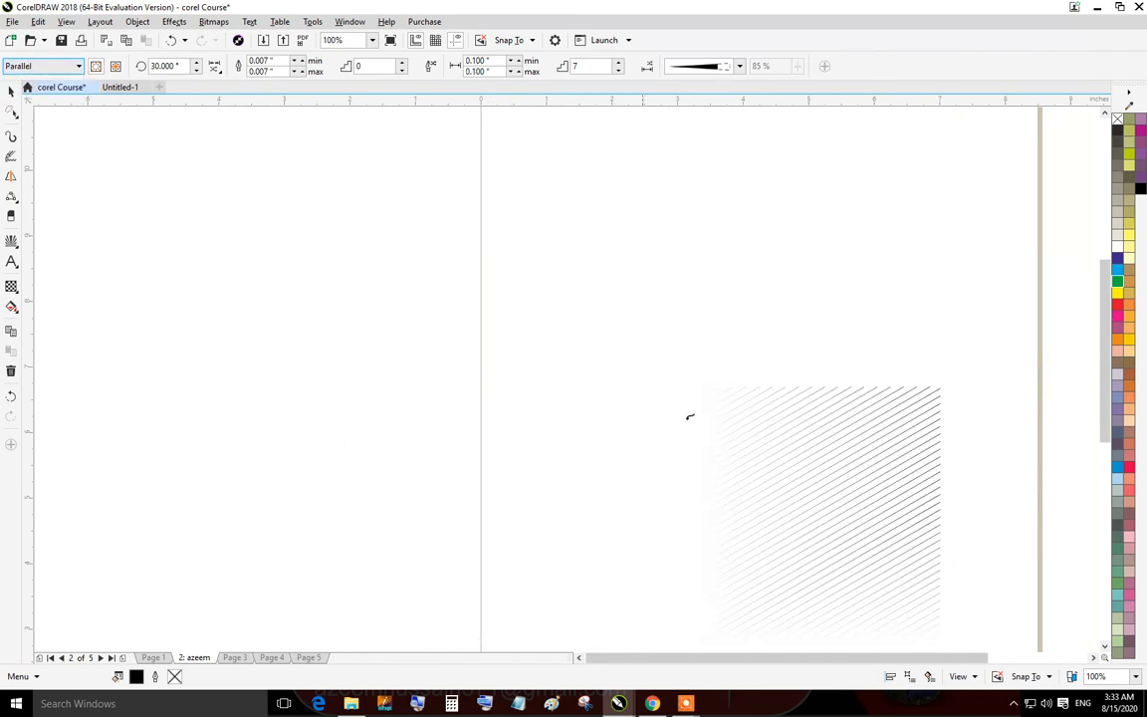
scroll(837, 406, down, 3)
scroll(881, 498, up, 6)
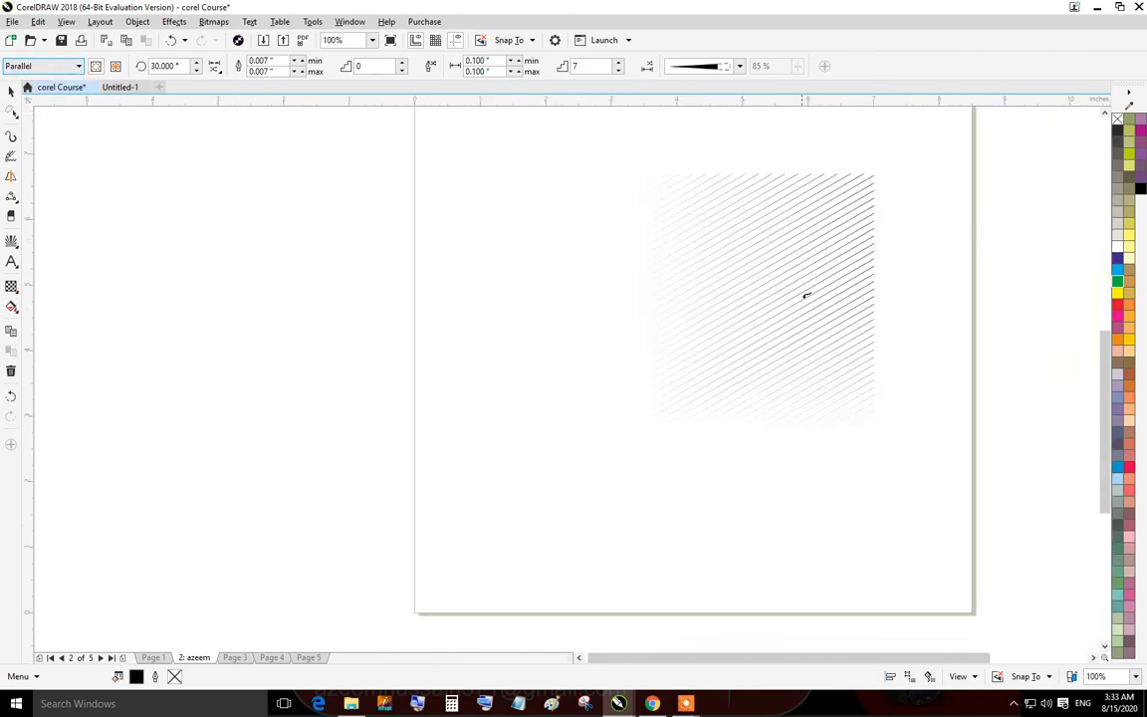
scroll(813, 226, down, 3)
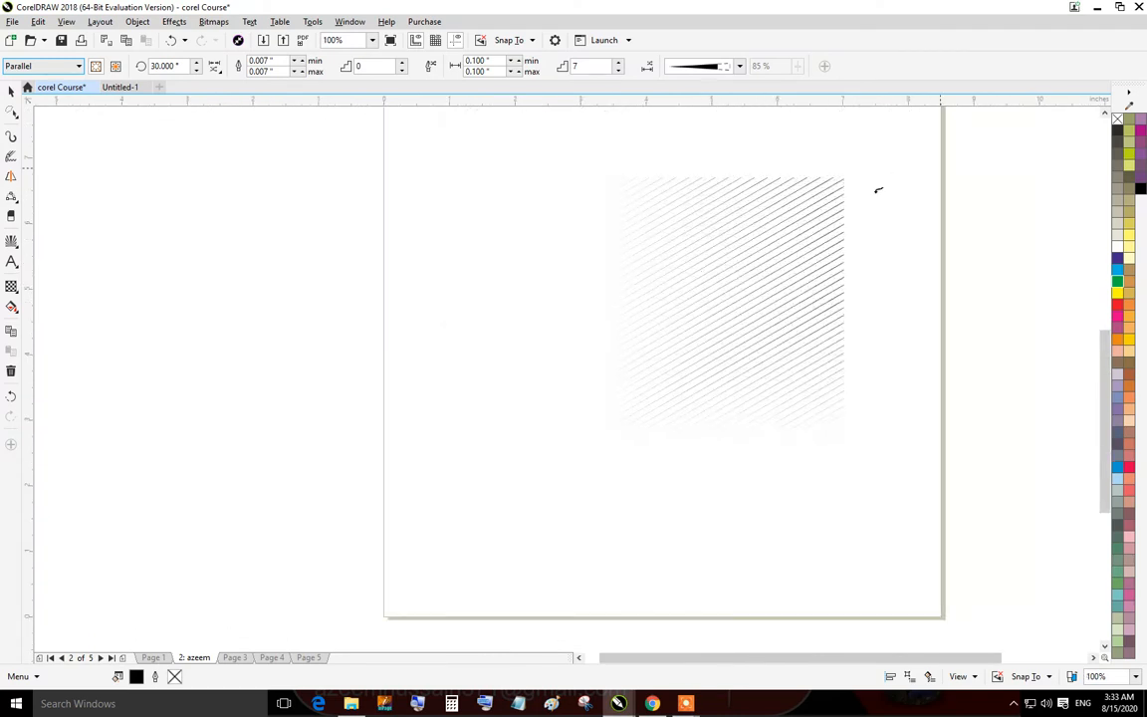
Select the impact effect and switch it back to the Radial style.
click(11, 89)
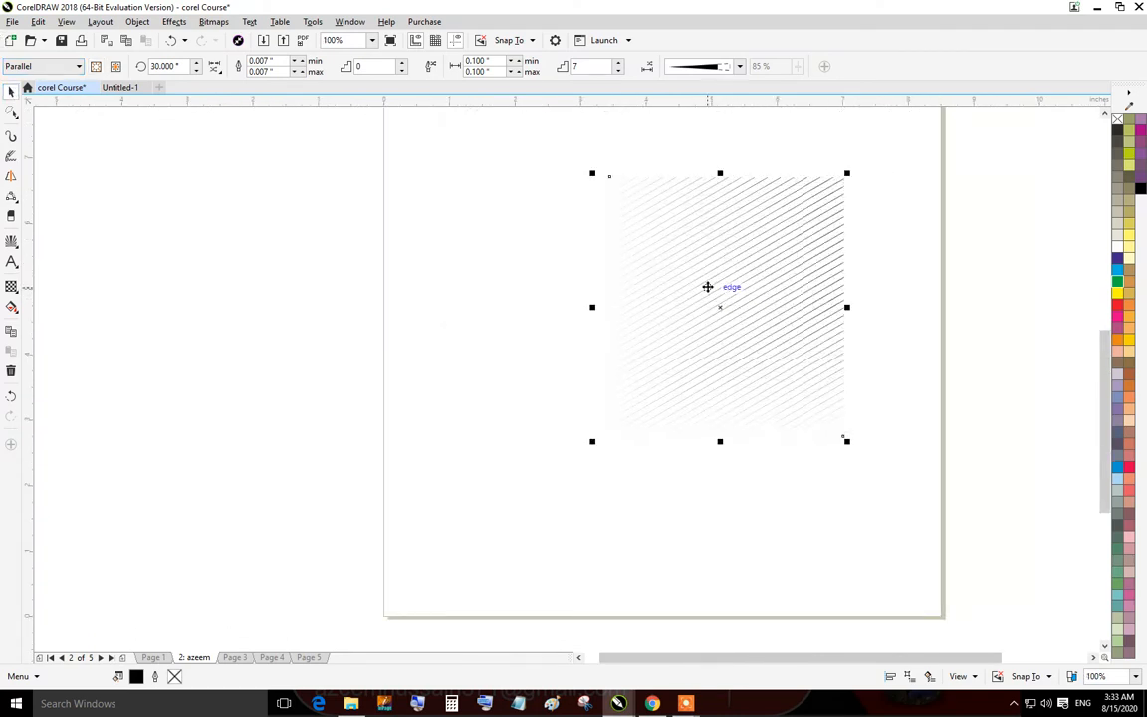
click(68, 66)
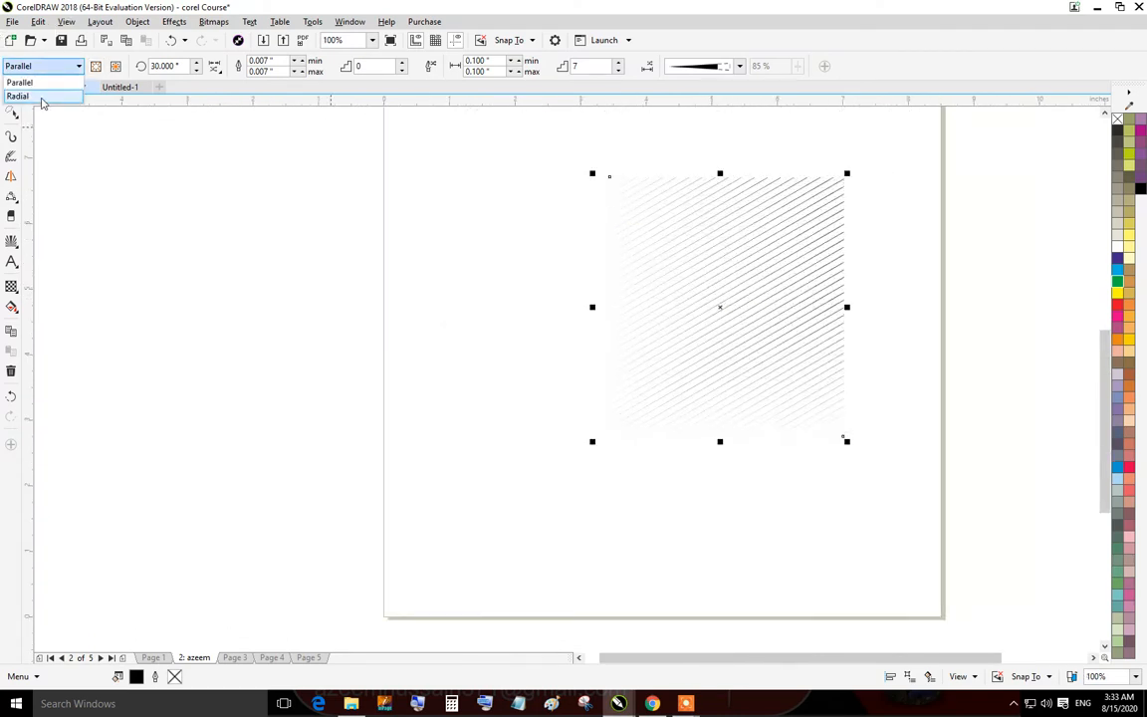
click(38, 95)
scroll(588, 299, down, 1)
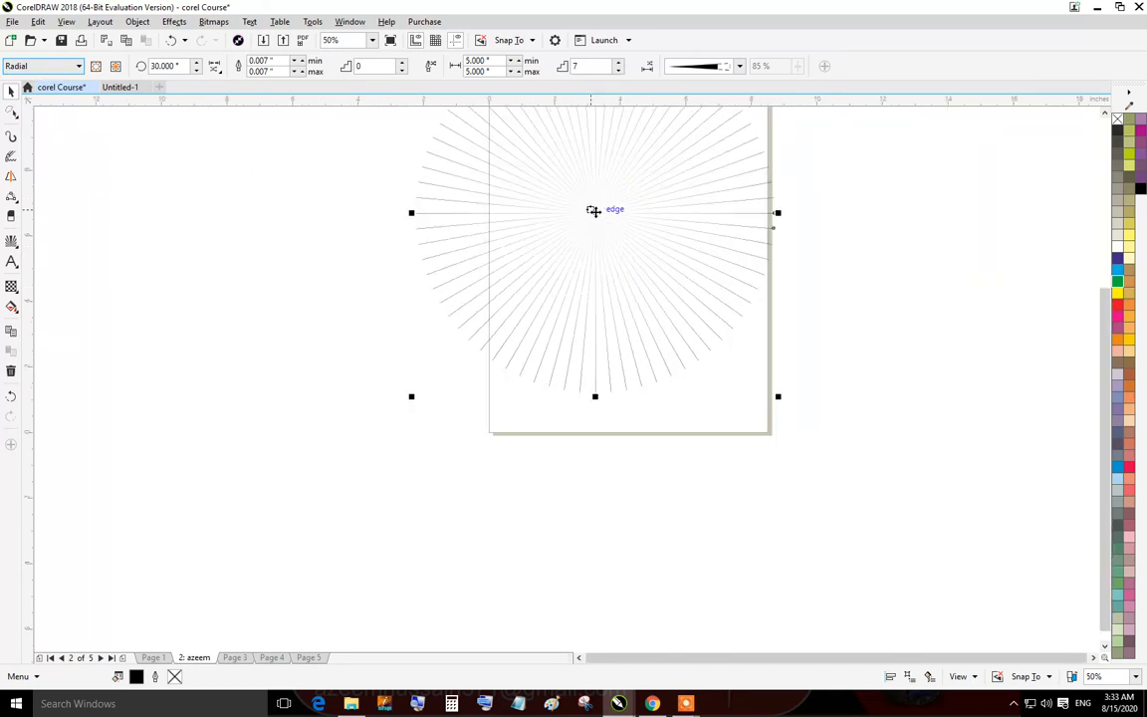
Switch the impact effect to the Parallel style.
click(56, 66)
click(46, 80)
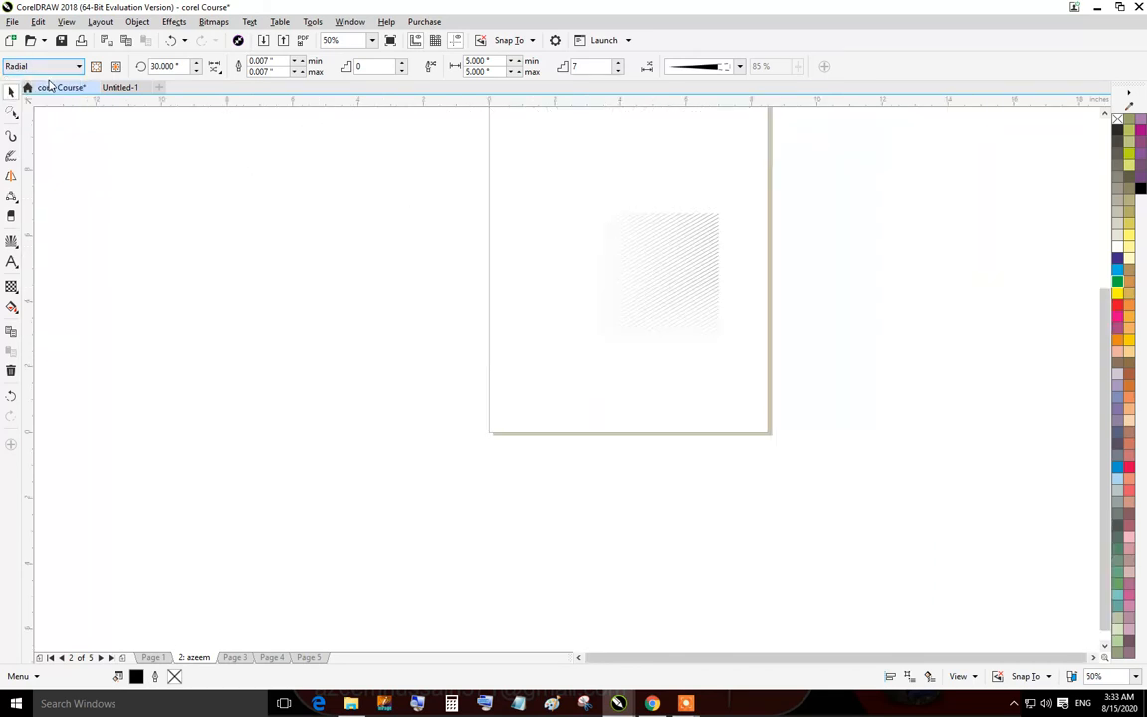
scroll(600, 254, up, 1)
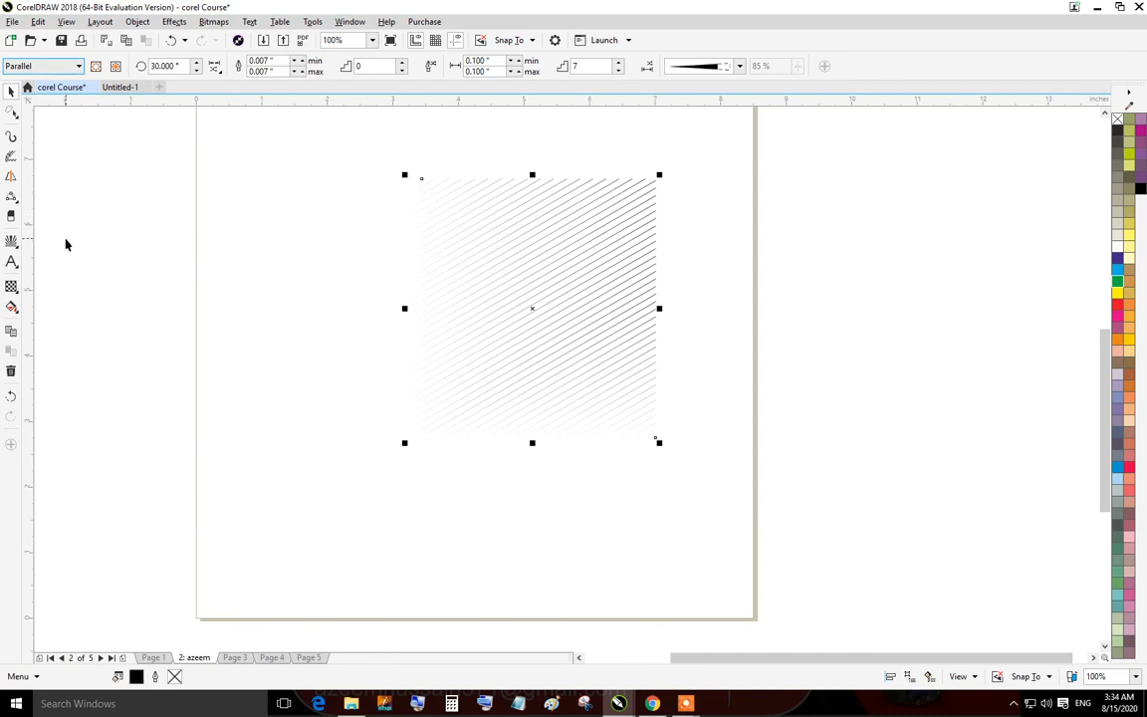
Select the impact effect and delete it from the page.
click(11, 90)
click(117, 203)
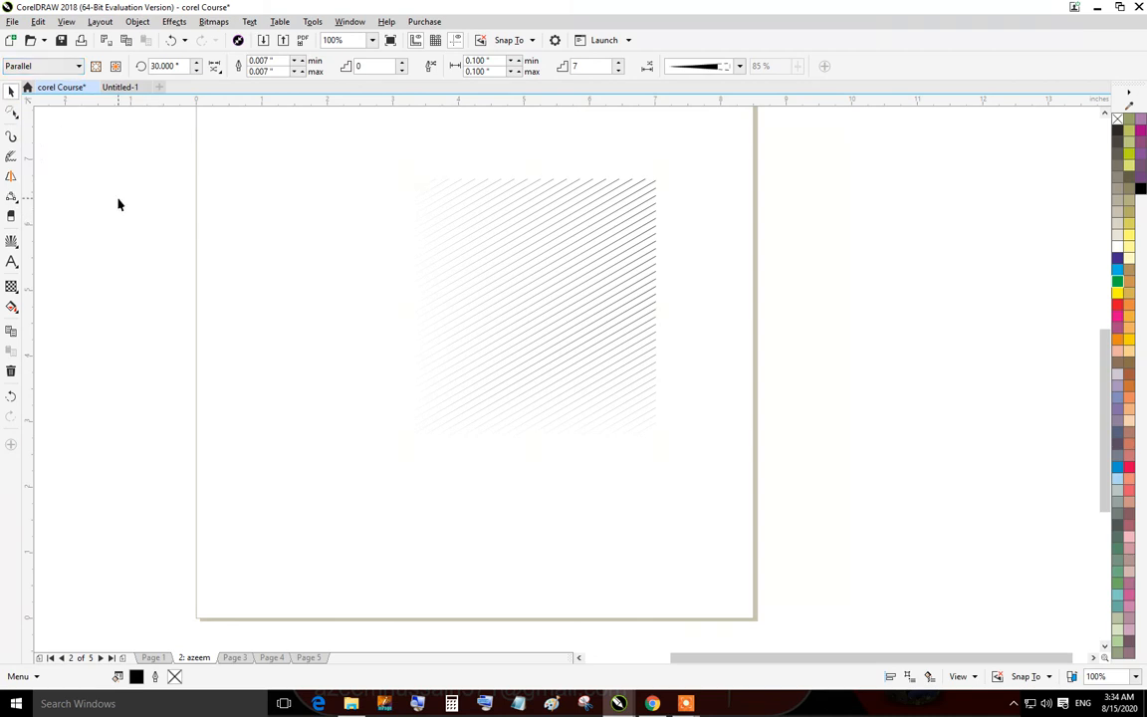
click(583, 310)
key(Delete)
Draw a 4-by-3 graph paper grid about 3.6 by 3.3 inches on the page's left side.
click(16, 266)
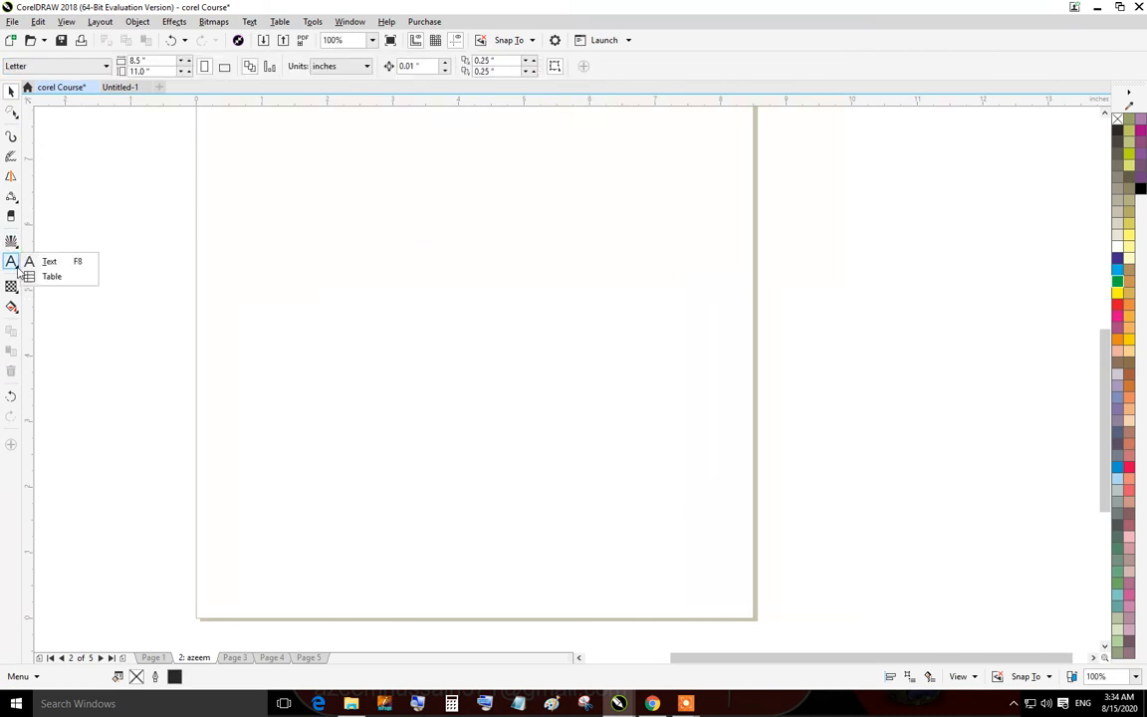
click(18, 246)
click(18, 246)
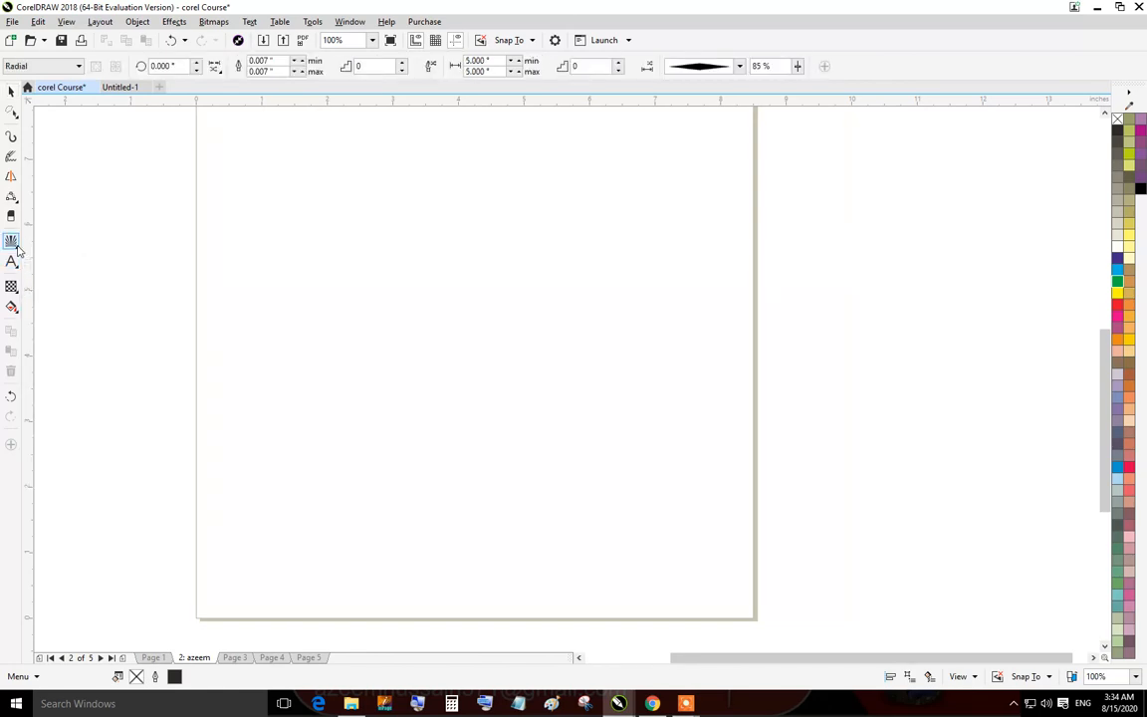
click(17, 264)
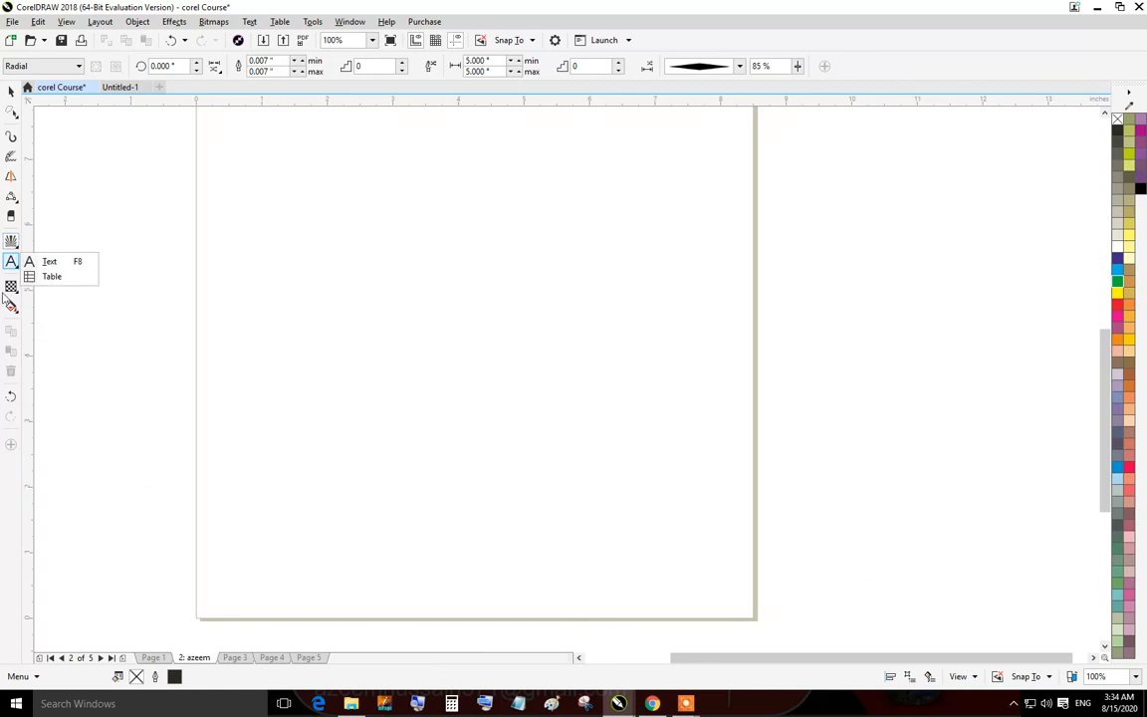
click(11, 242)
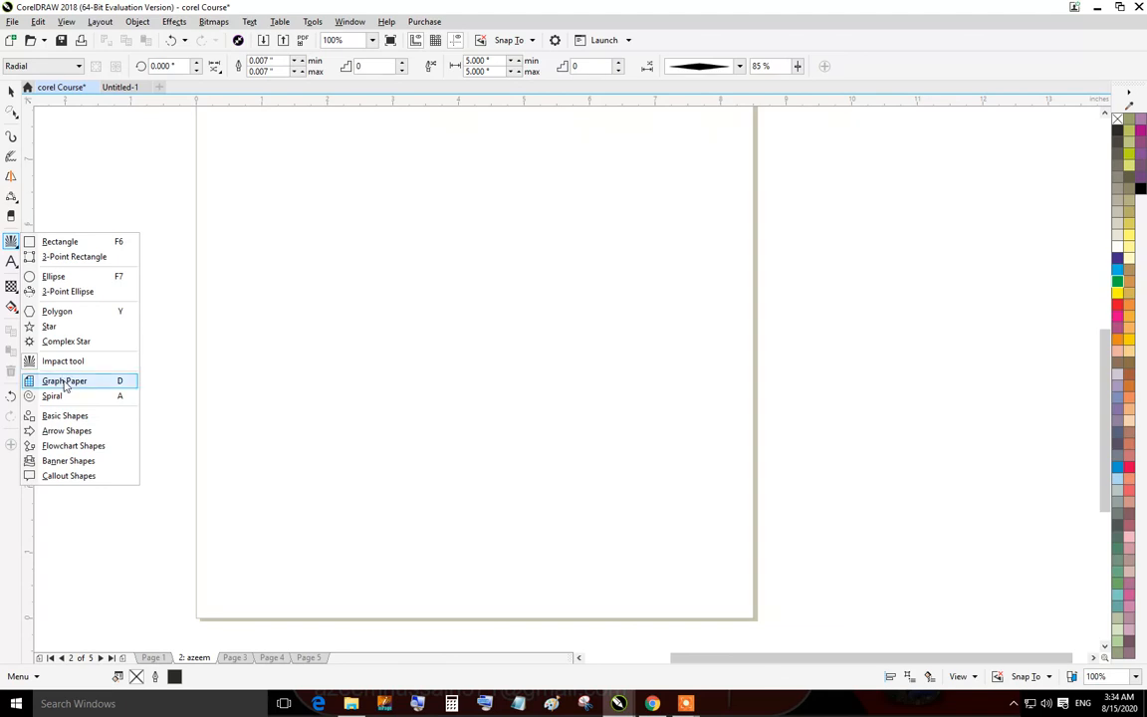
click(64, 386)
drag(201, 309, 440, 528)
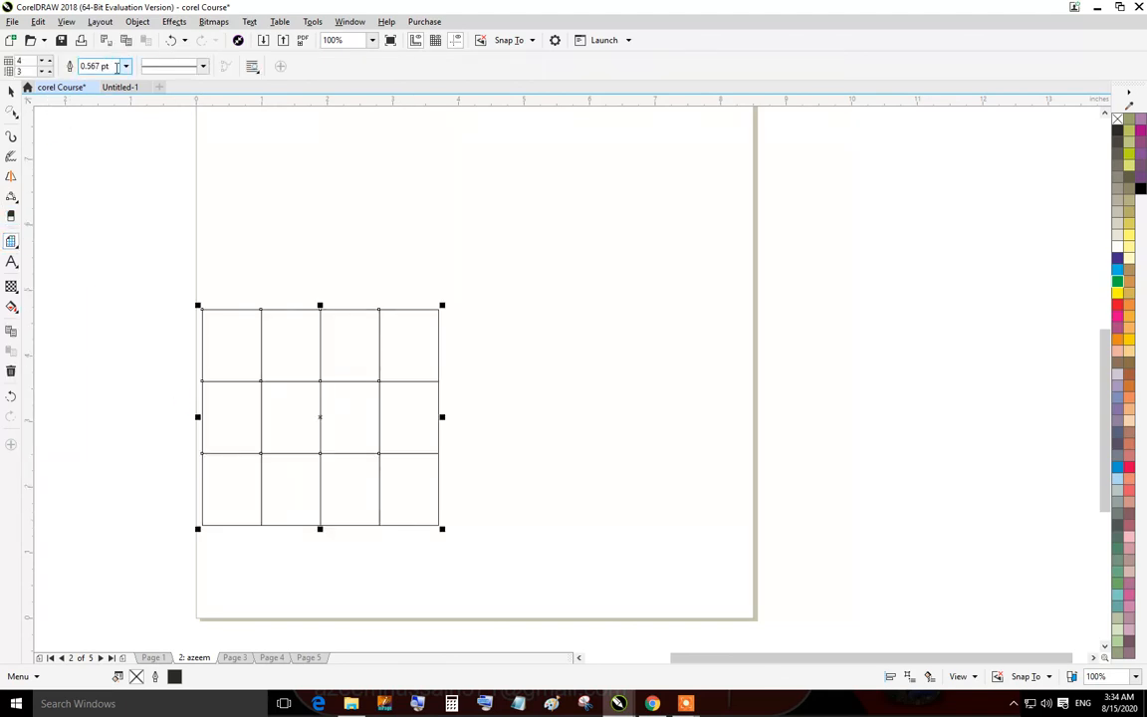
Draw a banner shape about 3.6 by 2.9 inches to the right of the grid.
click(12, 264)
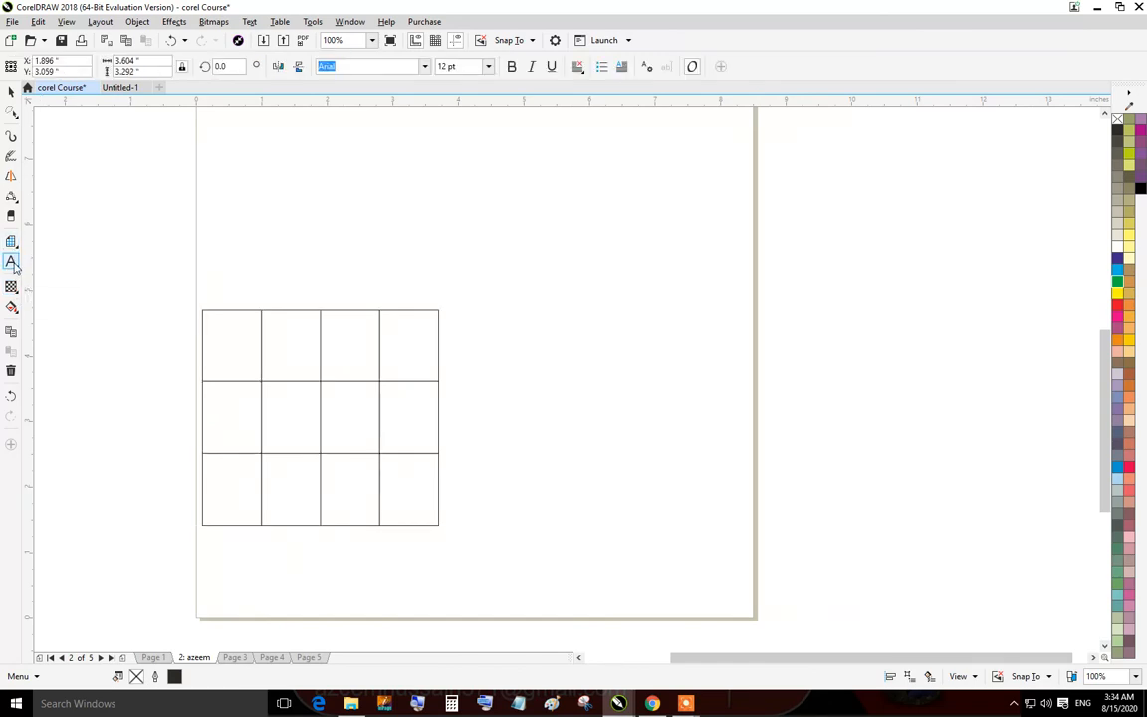
click(17, 246)
click(18, 248)
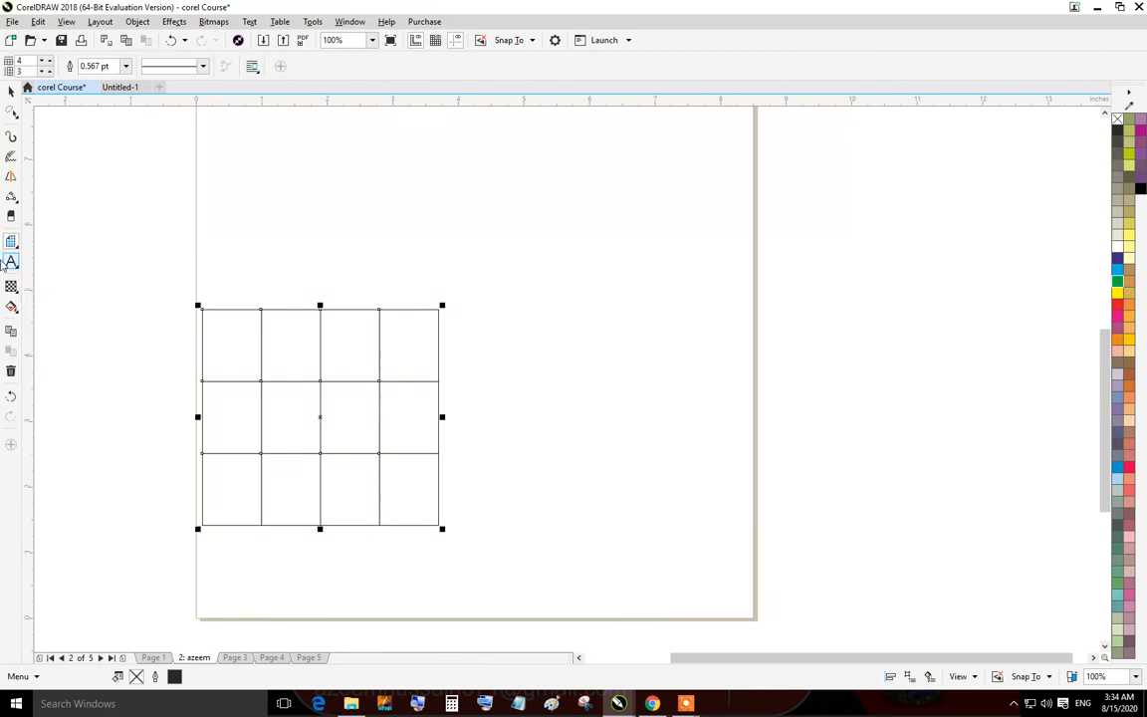
mouse_move(13, 240)
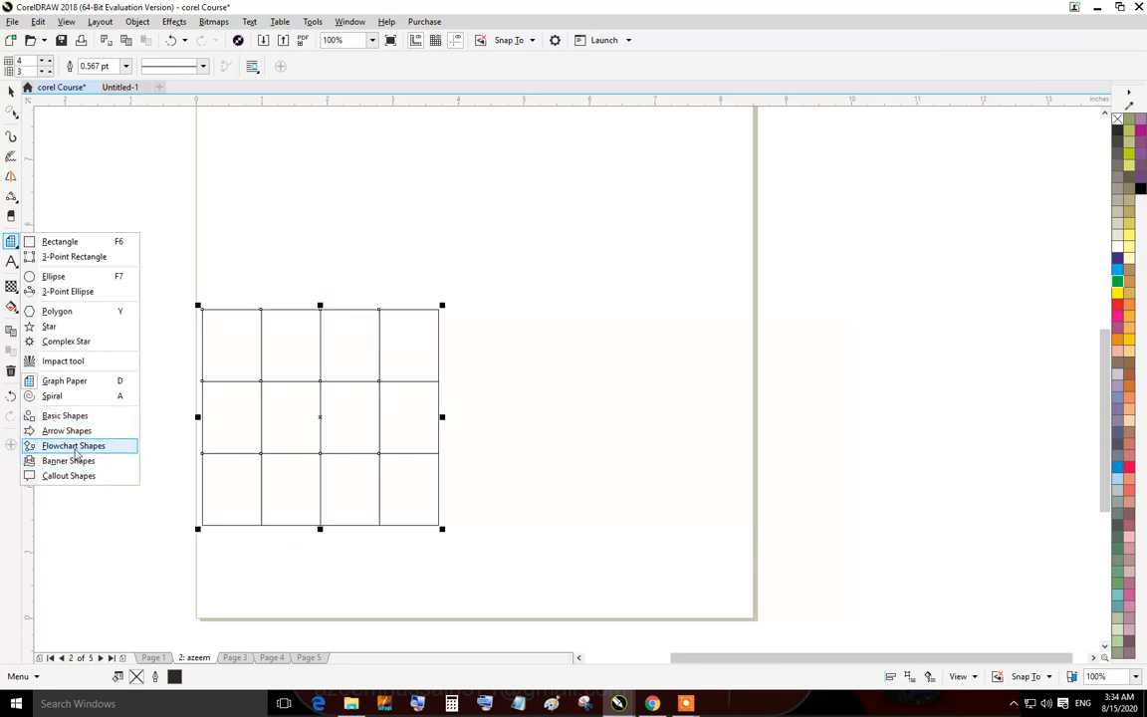
click(65, 461)
drag(432, 178, 673, 379)
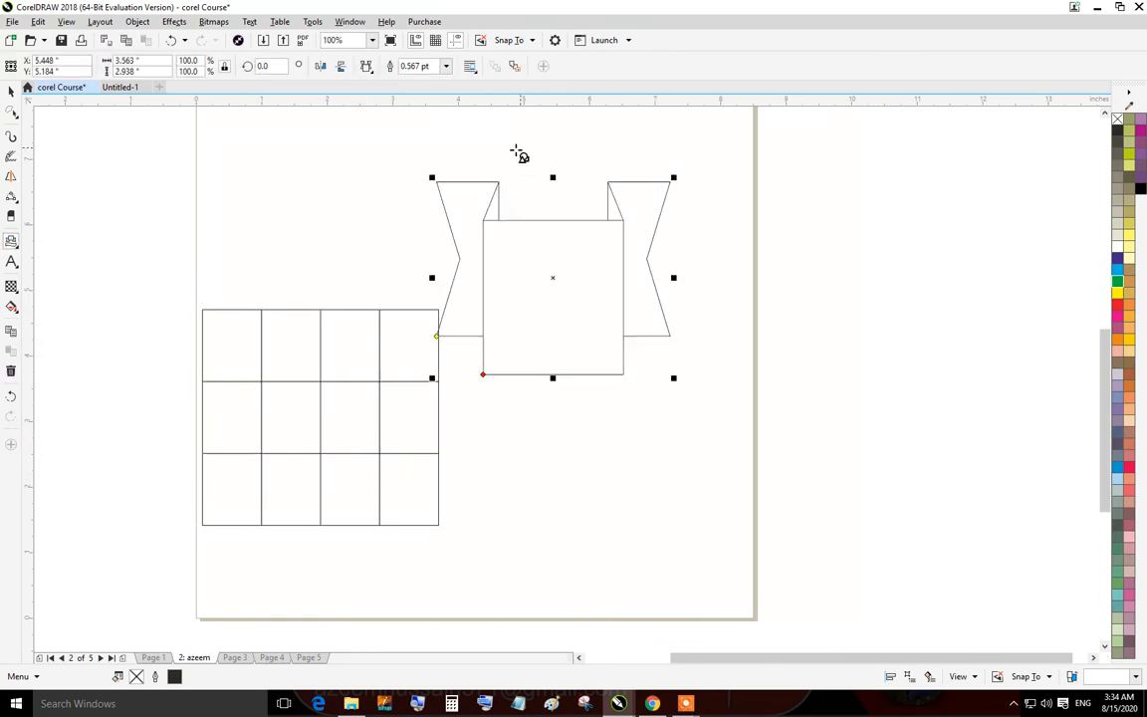
Pick the wavy flag banner preset and draw it about 2.8 by 2.1 inches beside the page.
click(368, 68)
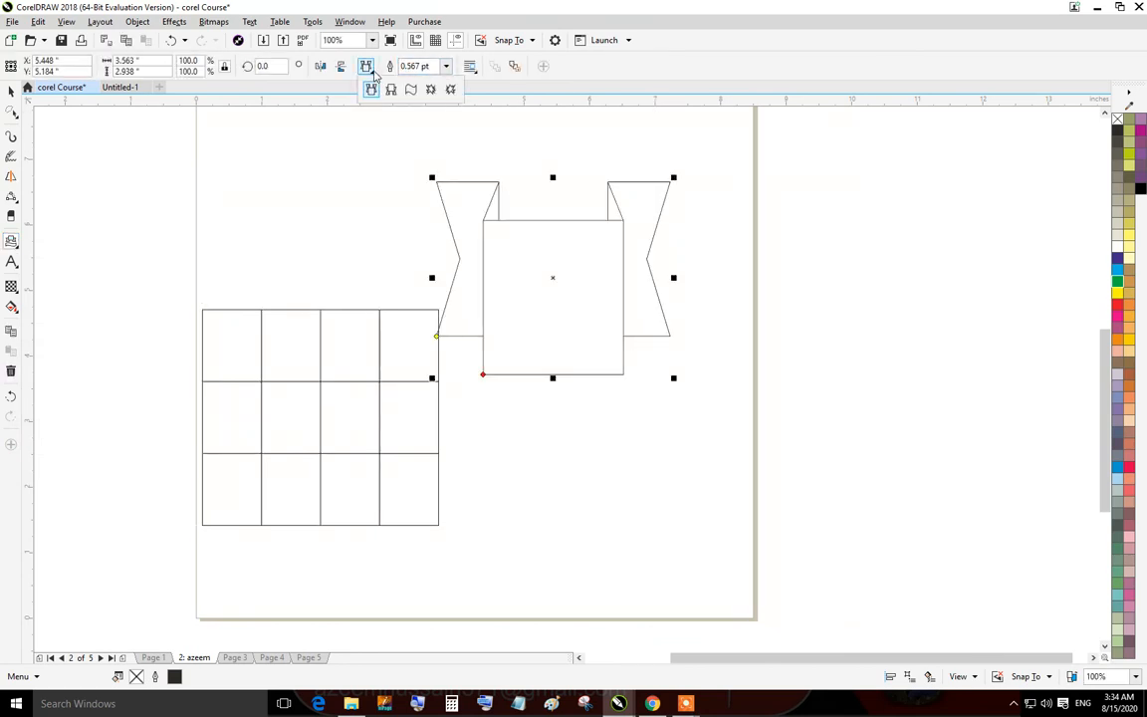
click(411, 89)
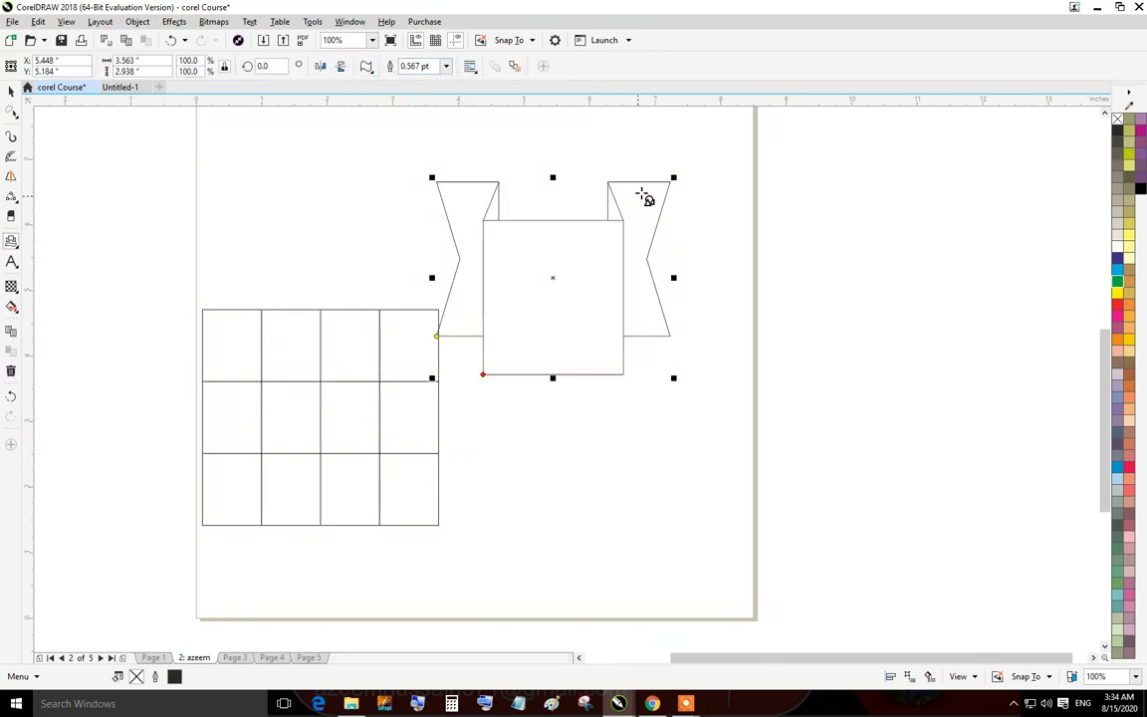
drag(763, 214, 951, 356)
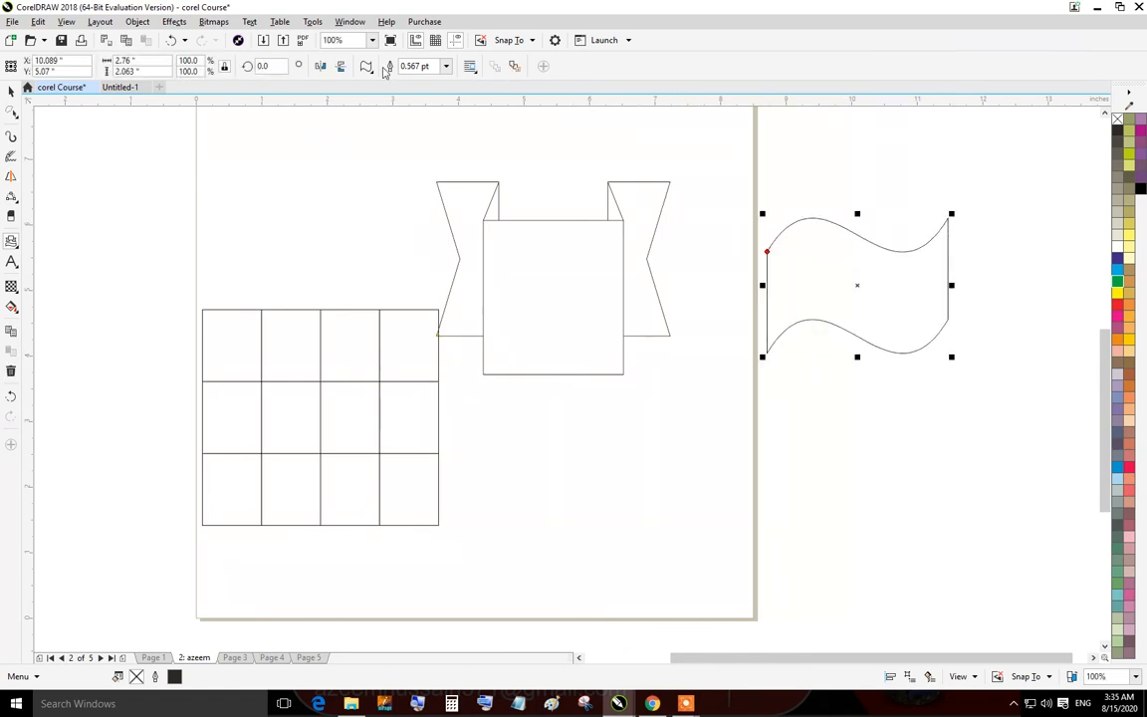
Draw another wavy flag about 2.4 by 2.1 inches at the page's top-left and convert it to curves.
drag(189, 110, 351, 250)
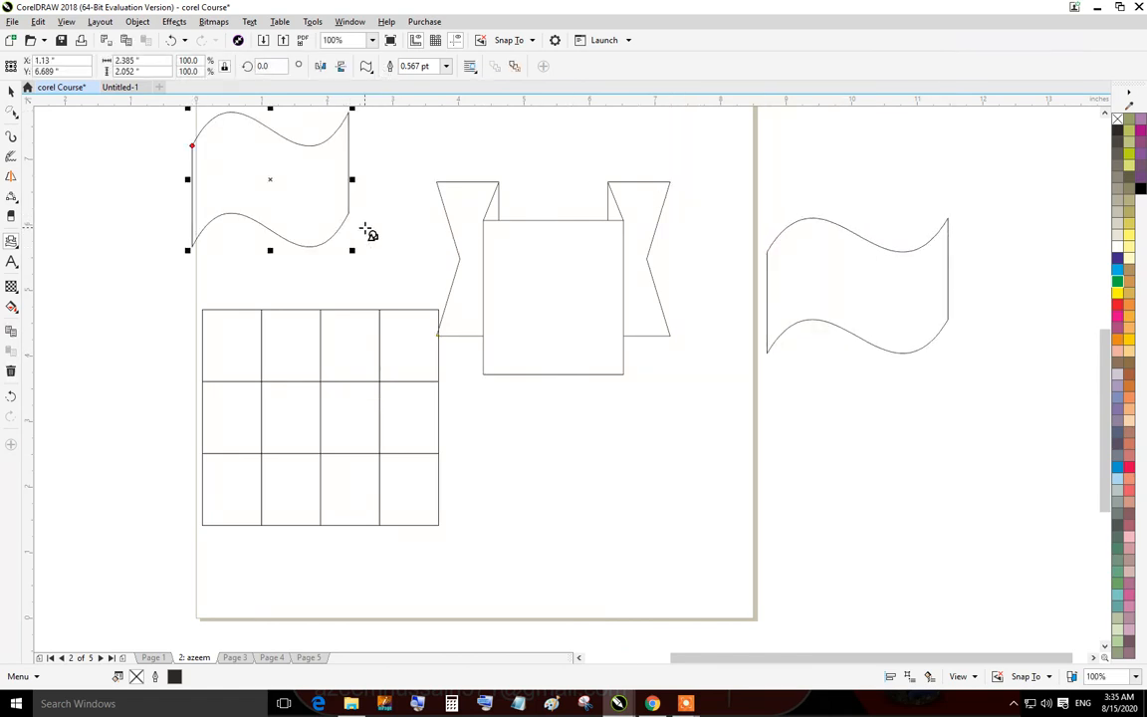
key(ctrl+q)
Reshape the converted flag by moving its right-side nodes outward with the Shape tool.
click(14, 115)
click(48, 109)
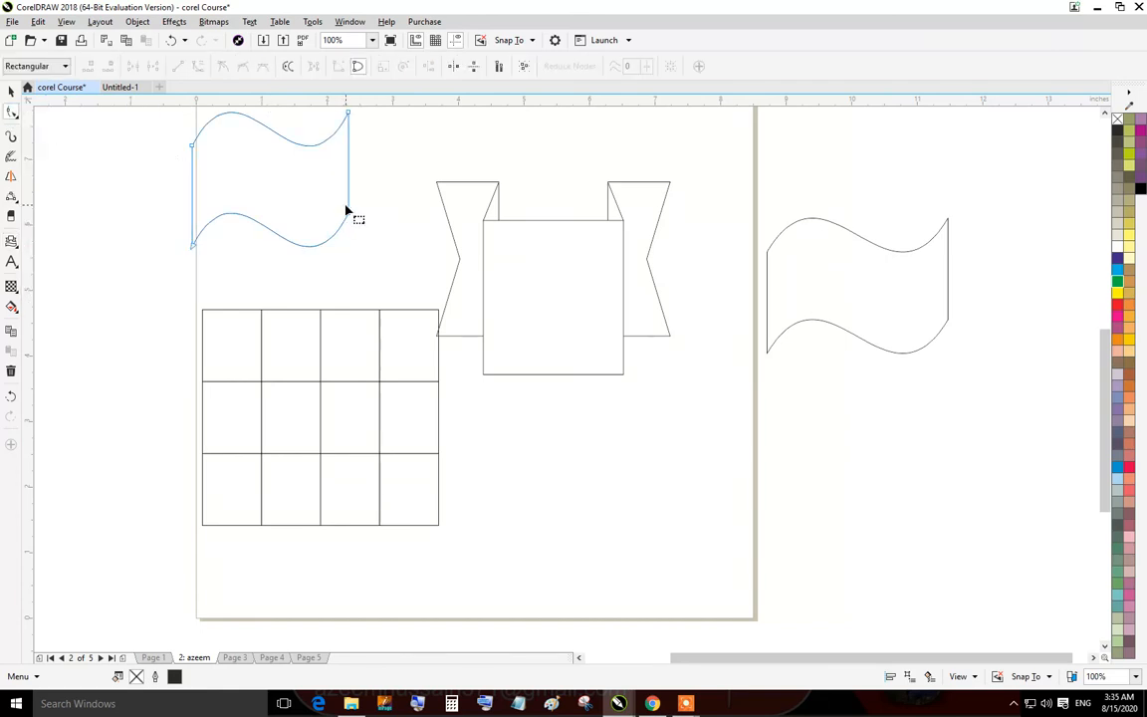
drag(351, 214, 525, 229)
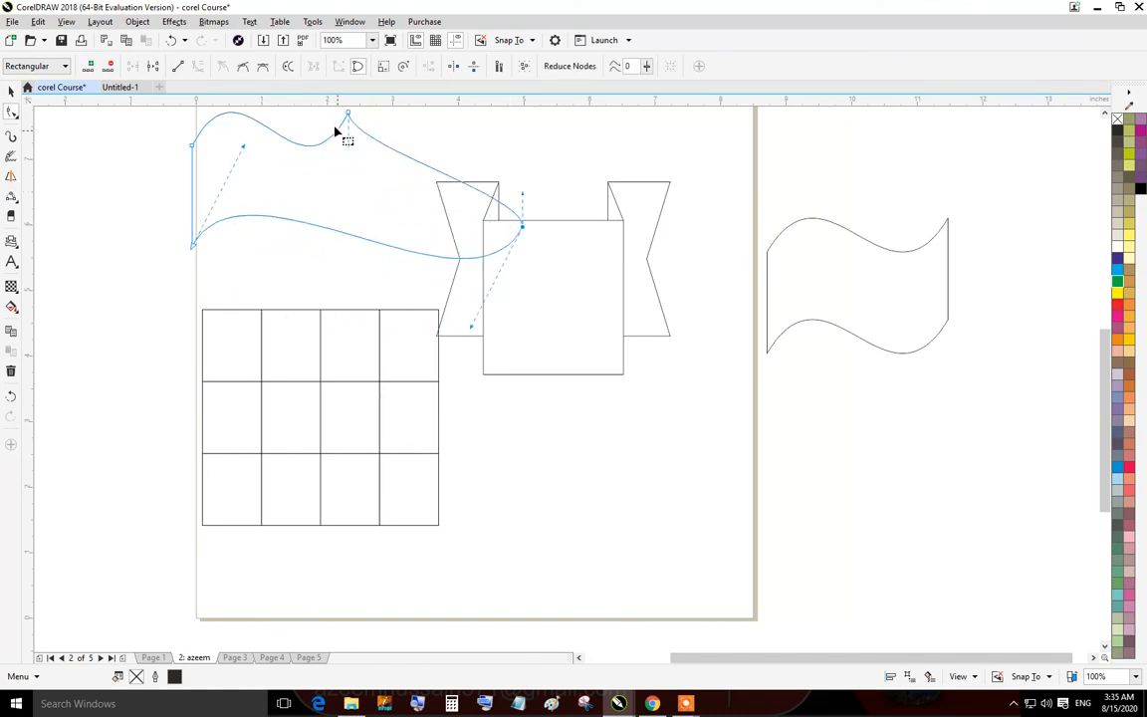
drag(351, 117, 511, 134)
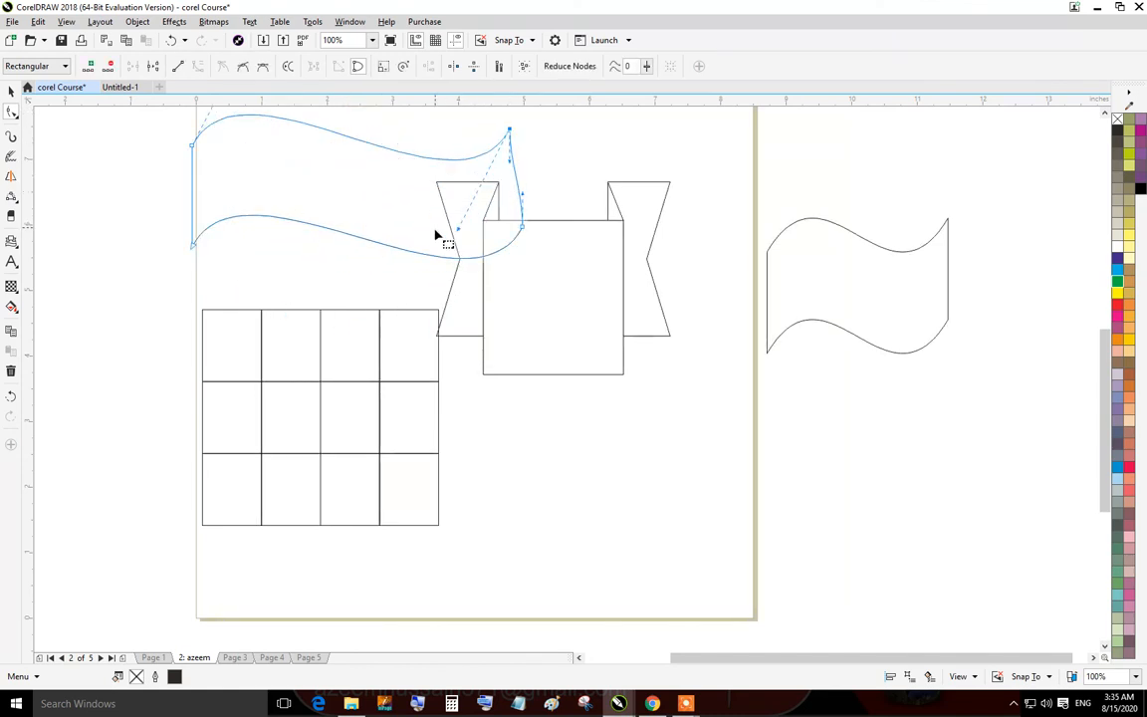
drag(458, 235, 378, 175)
scroll(379, 170, down, 3)
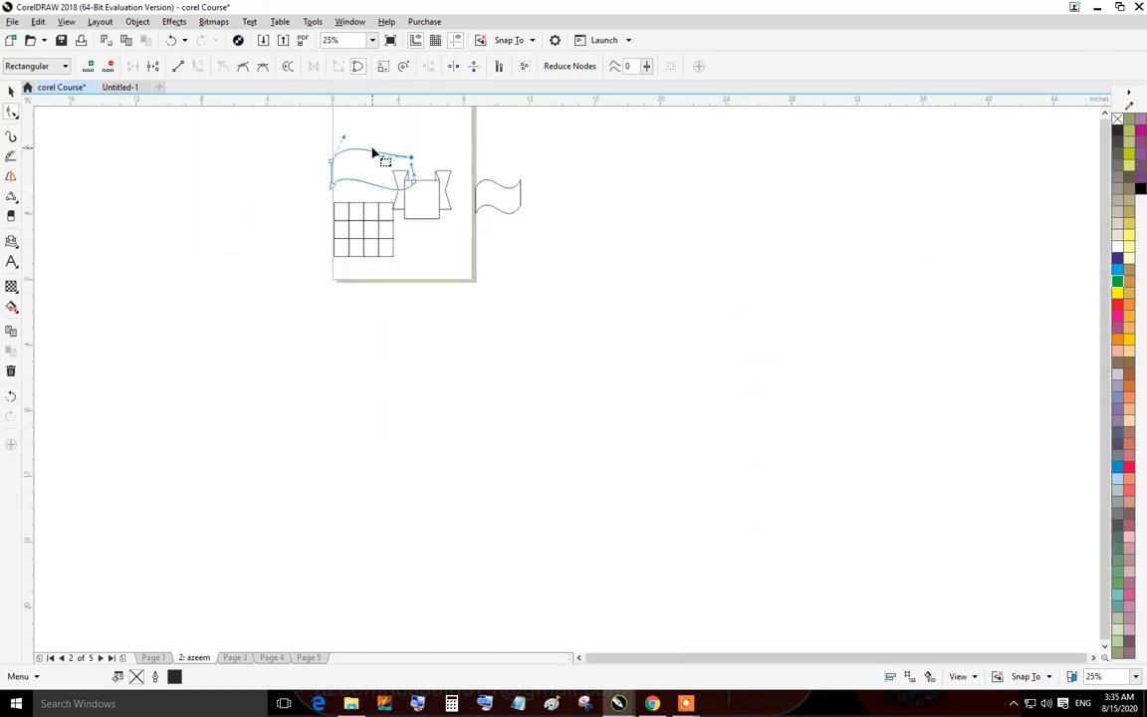
Select all objects on the page and delete them.
click(12, 89)
click(139, 194)
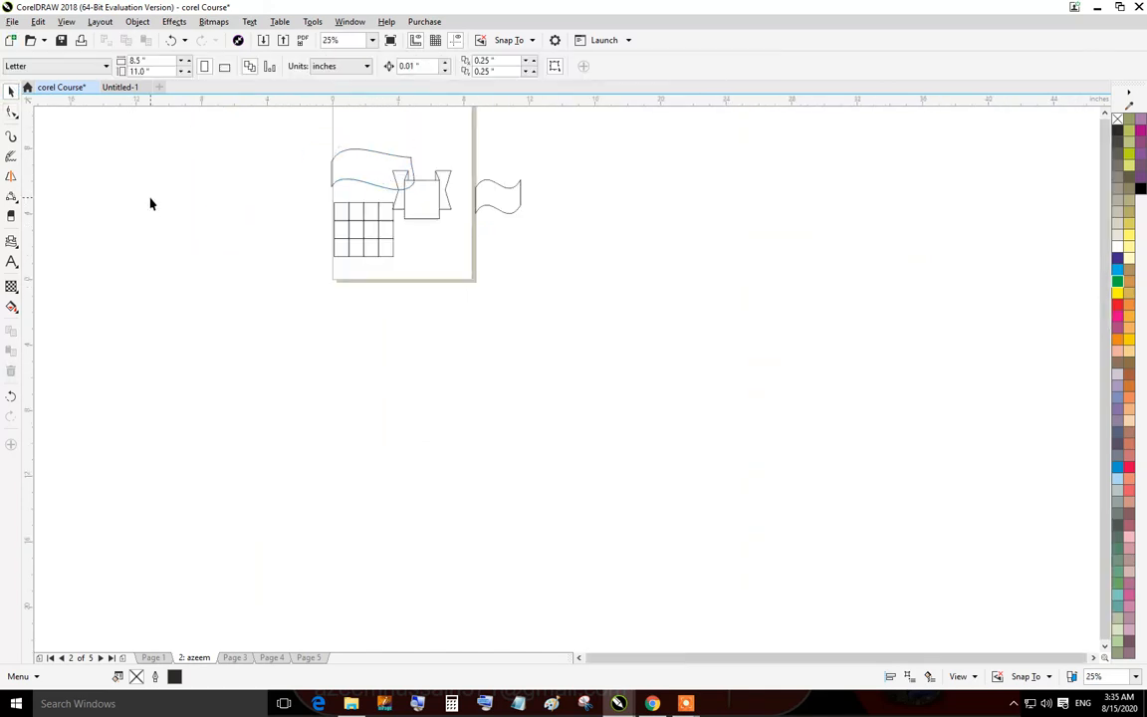
key(ctrl+a)
key(Delete)
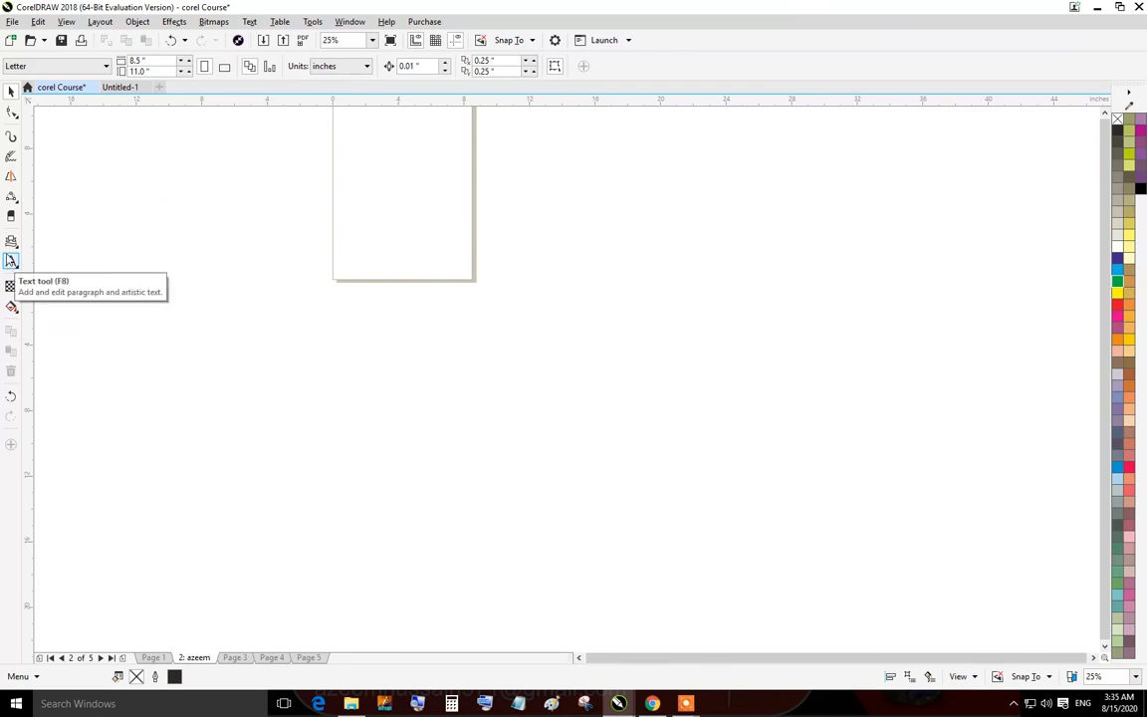
Add artistic text on the page containing a person's full name.
click(12, 261)
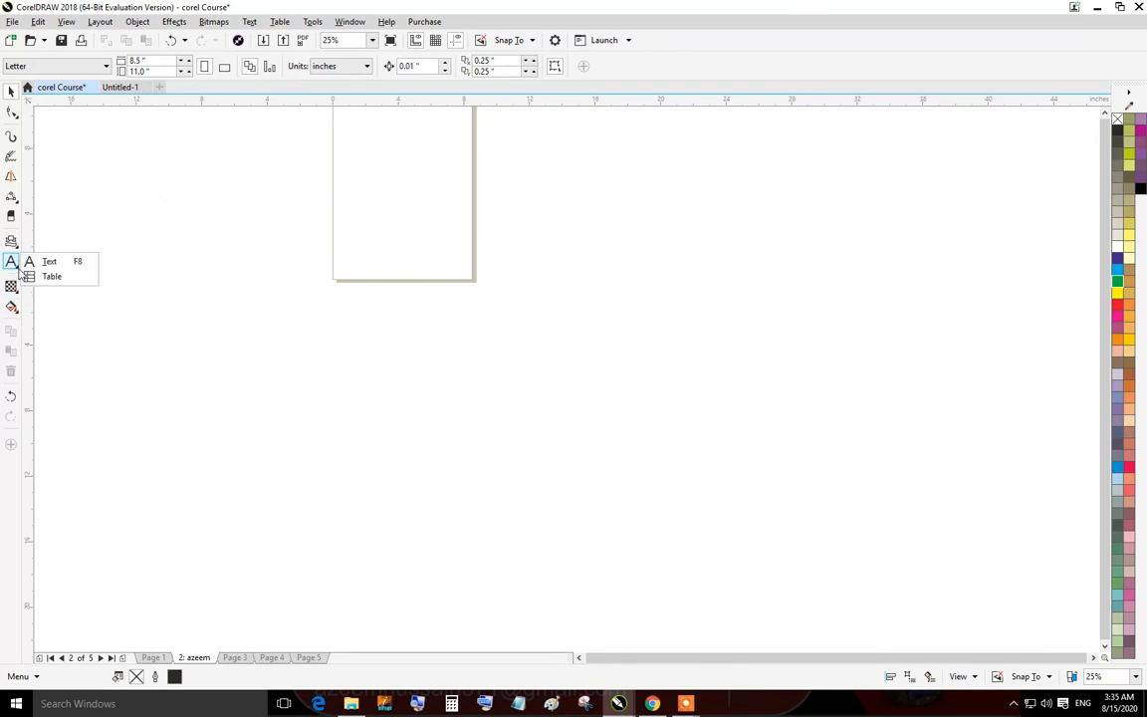
click(404, 206)
scroll(412, 241, up, 2)
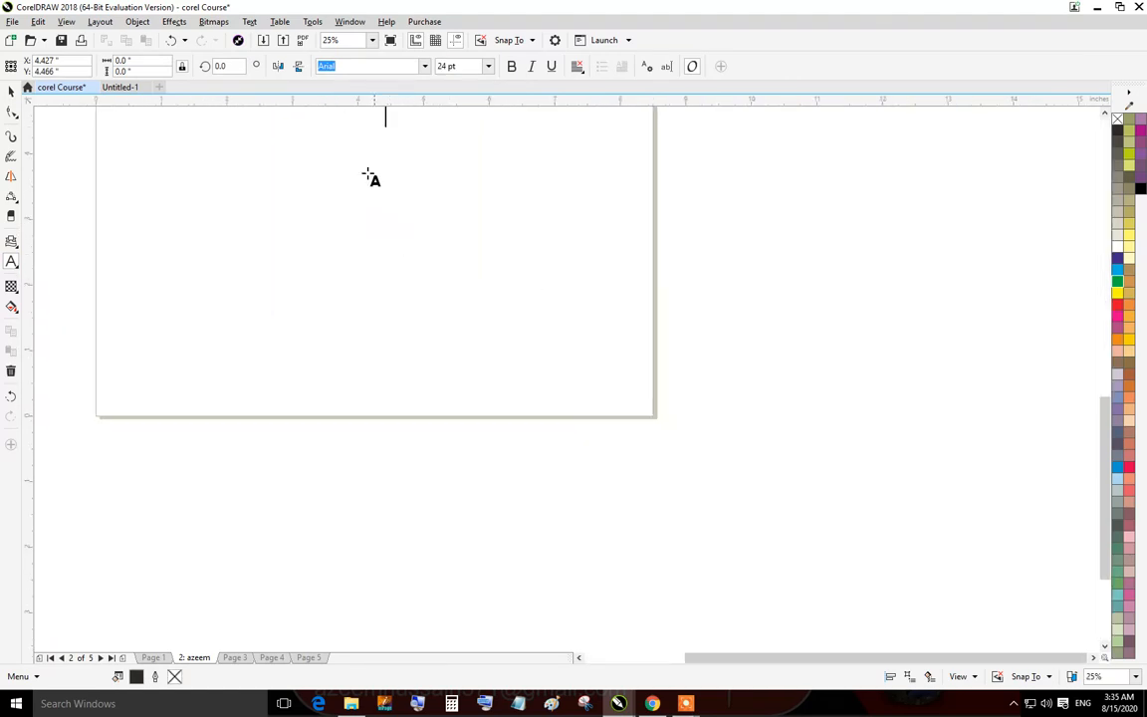
scroll(428, 143, down, 1)
scroll(426, 140, up, 3)
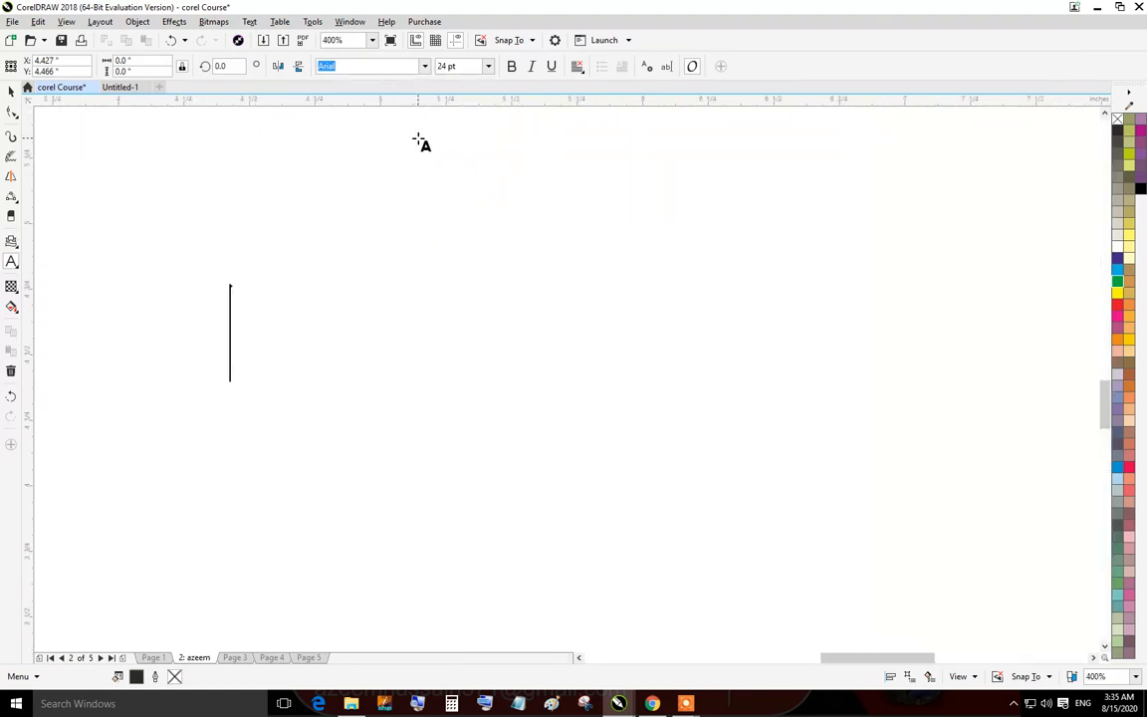
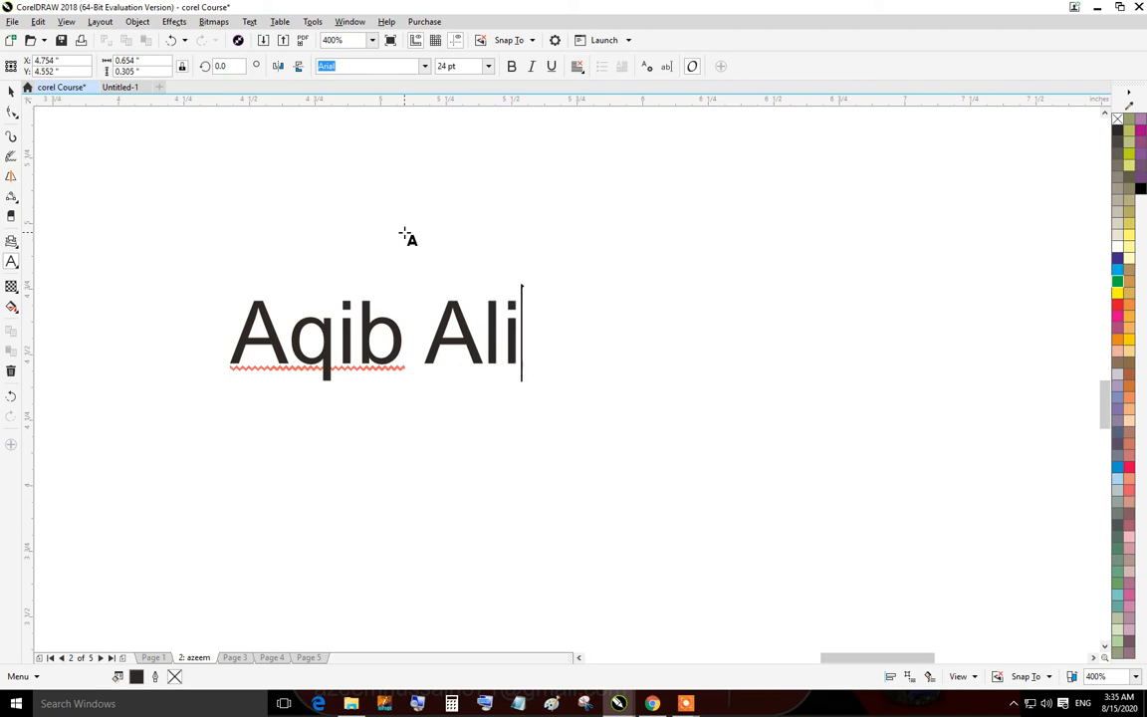
Select the name text and make it bold, italic and underlined.
click(11, 89)
click(623, 287)
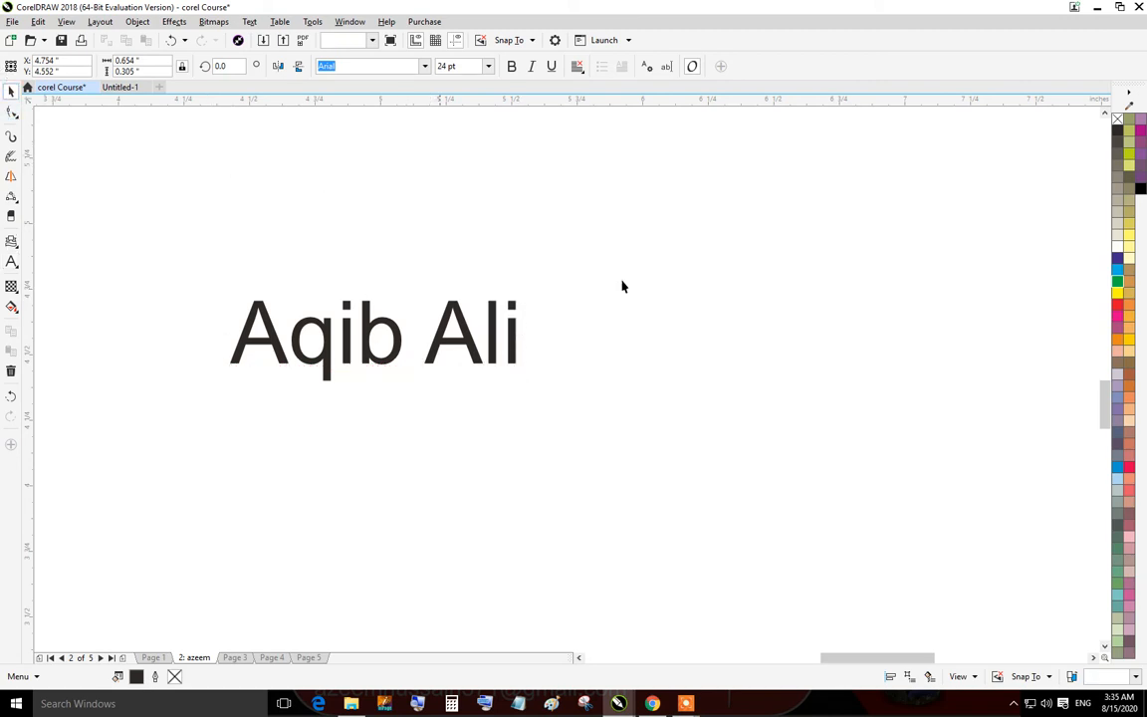
click(342, 347)
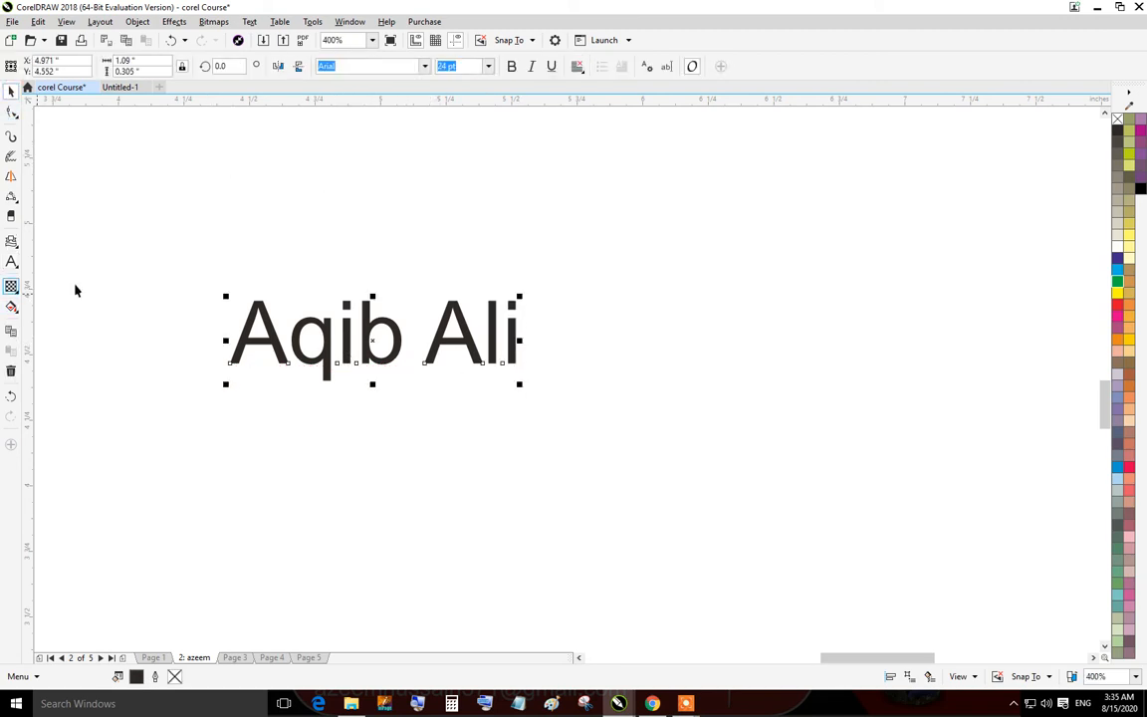
click(511, 66)
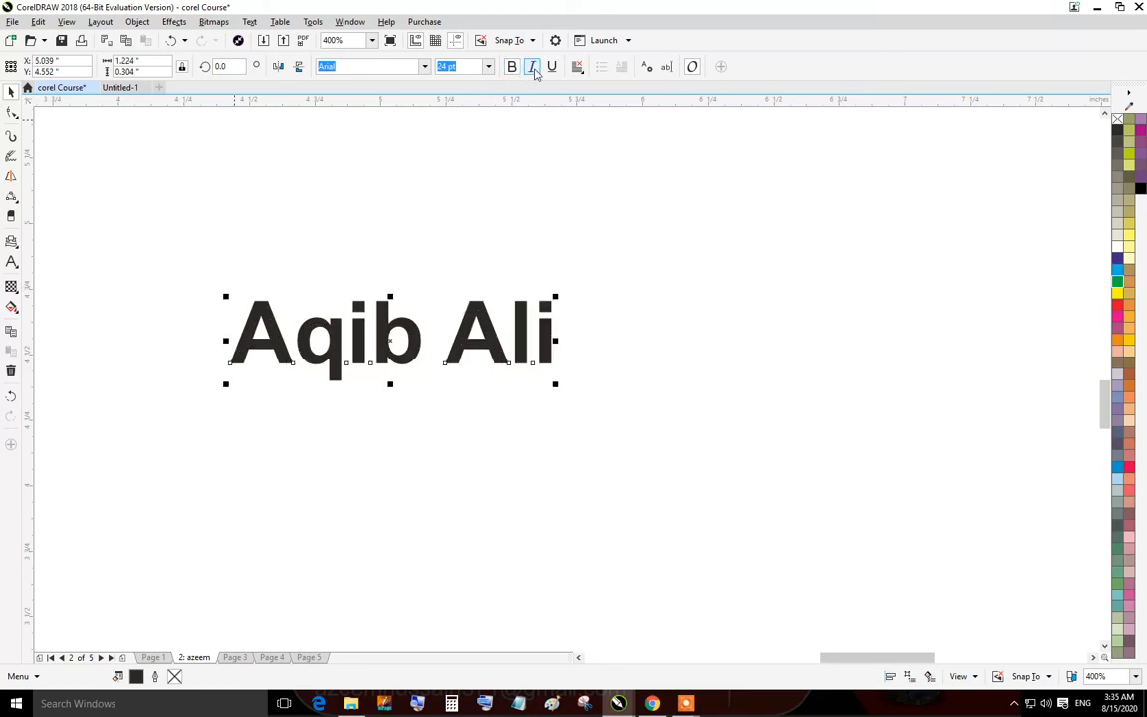
click(532, 66)
click(552, 66)
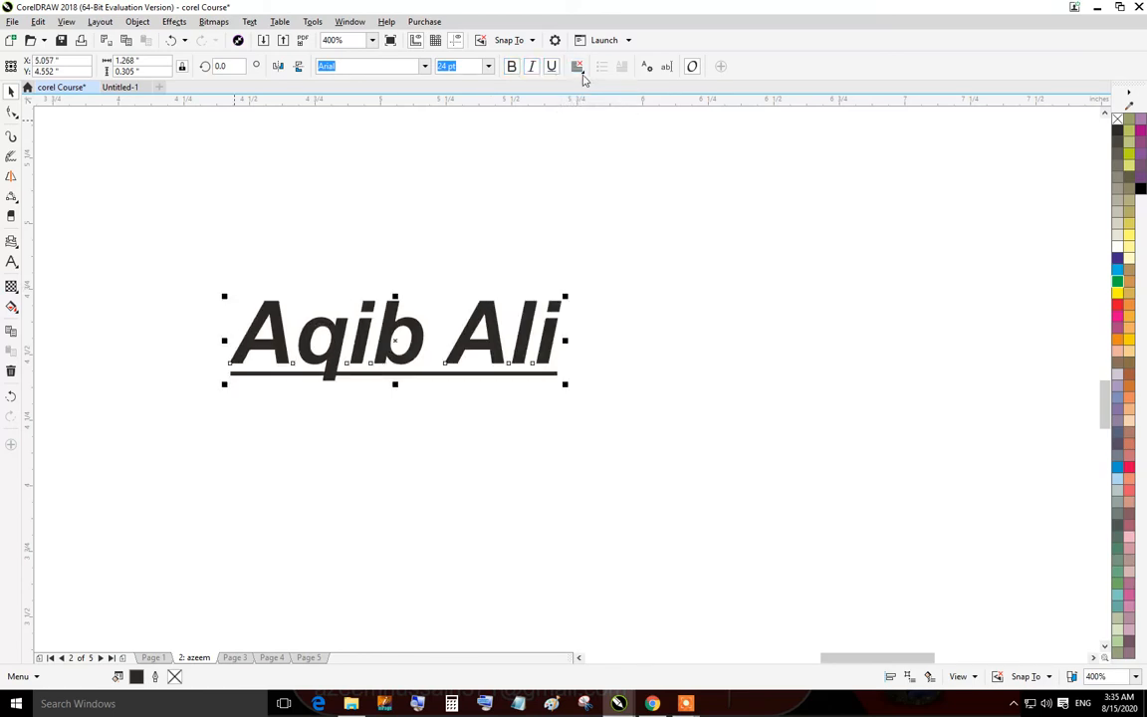
Open the text alignment options for the name text.
click(577, 68)
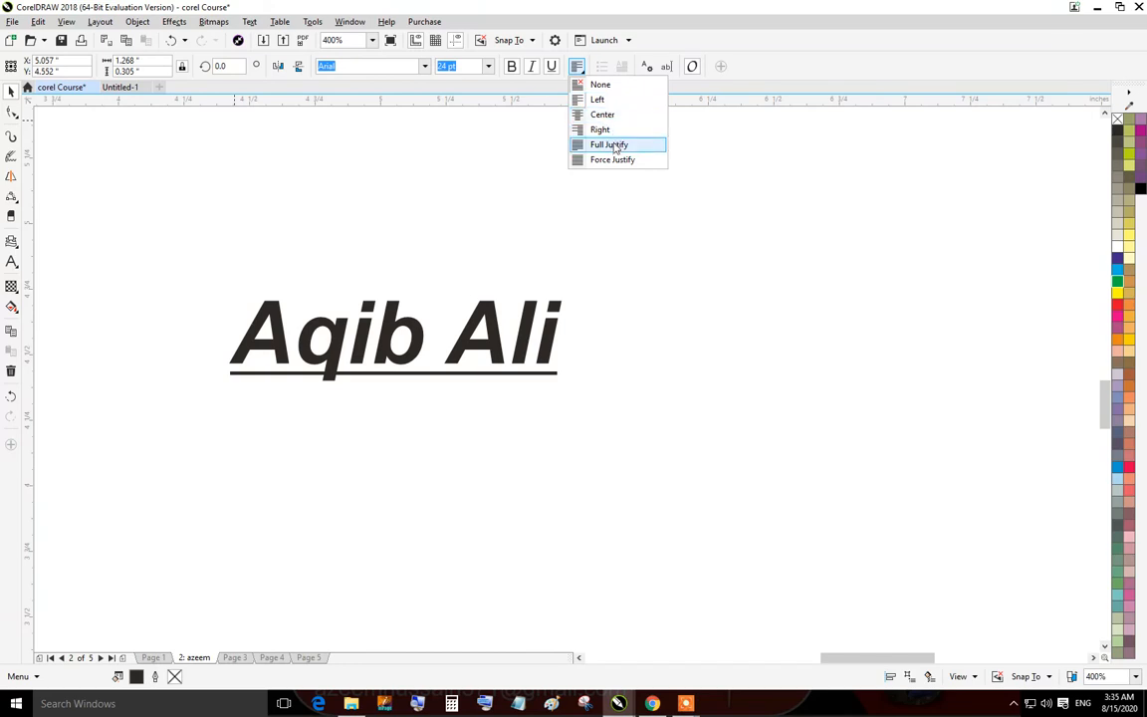
click(550, 101)
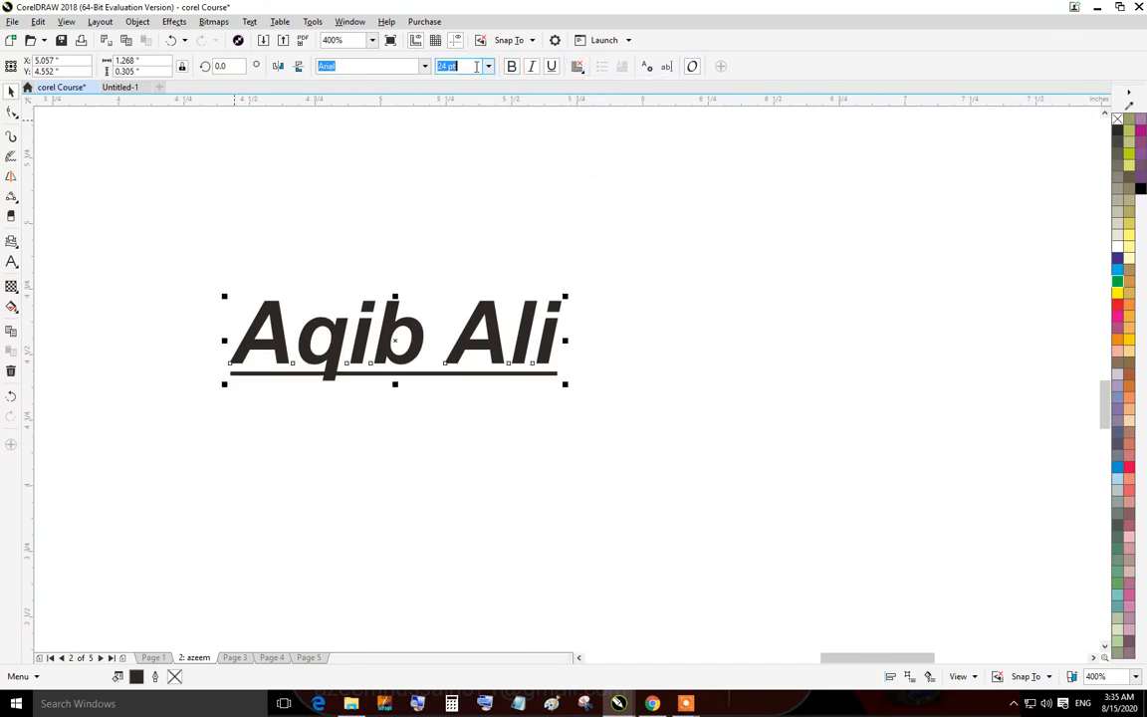
Set the name text to 48 pt and change its font to Bauhaus 93.
click(488, 66)
click(448, 242)
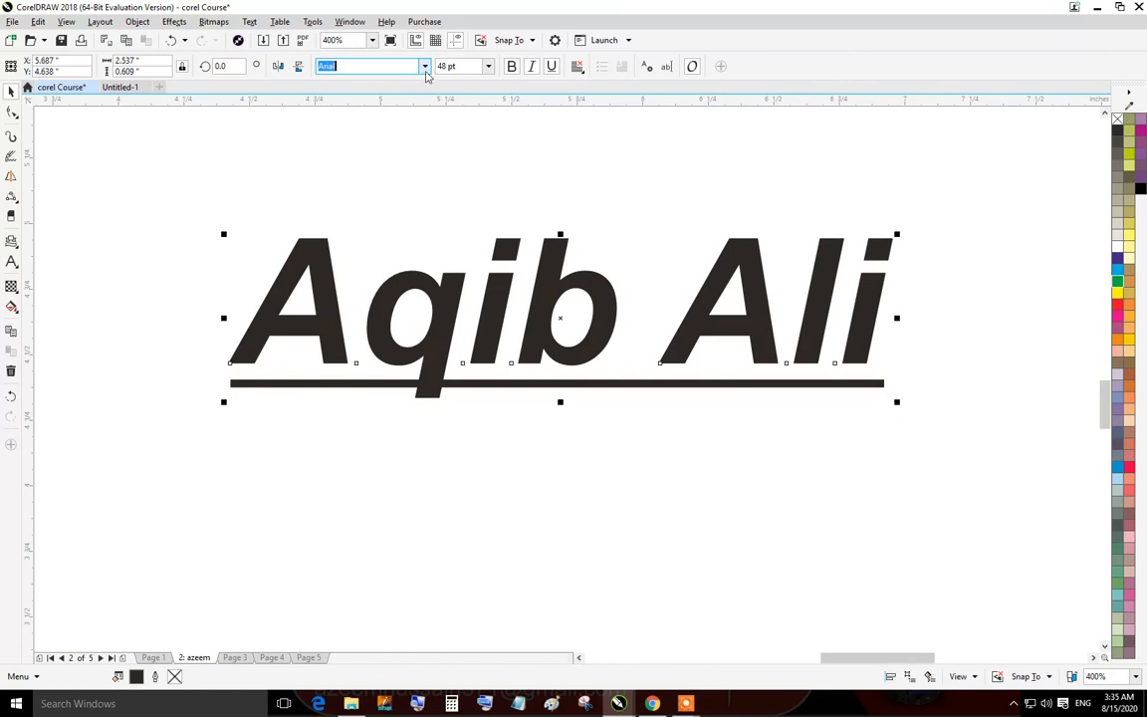
click(425, 65)
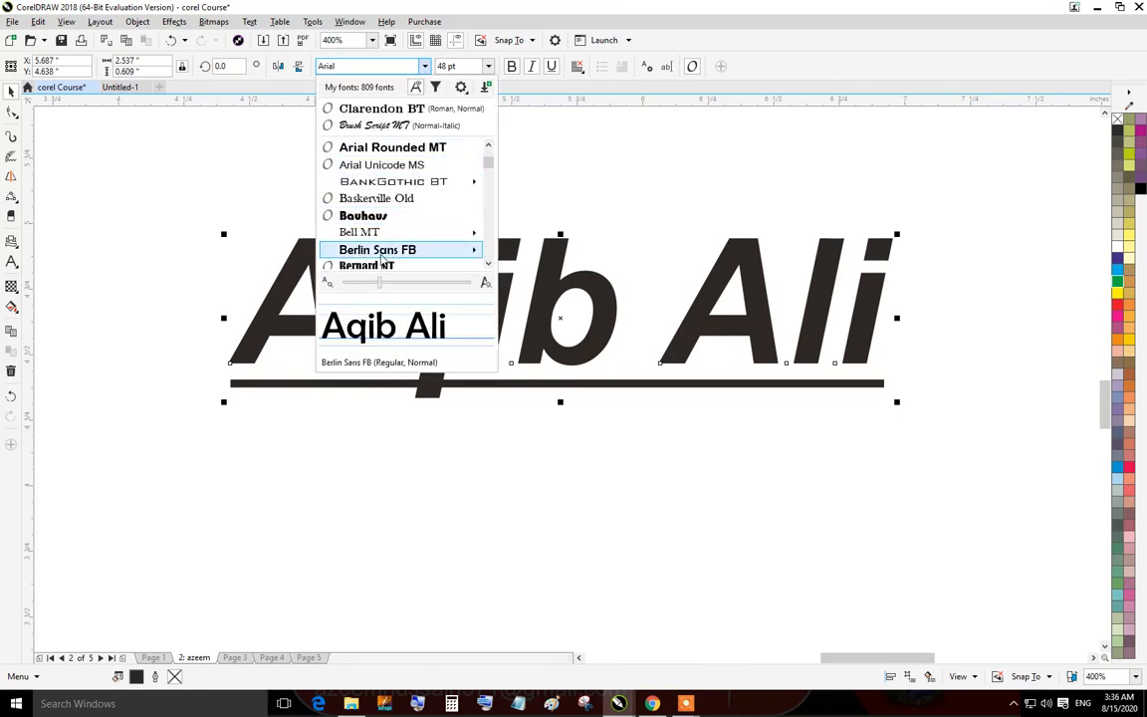
click(379, 216)
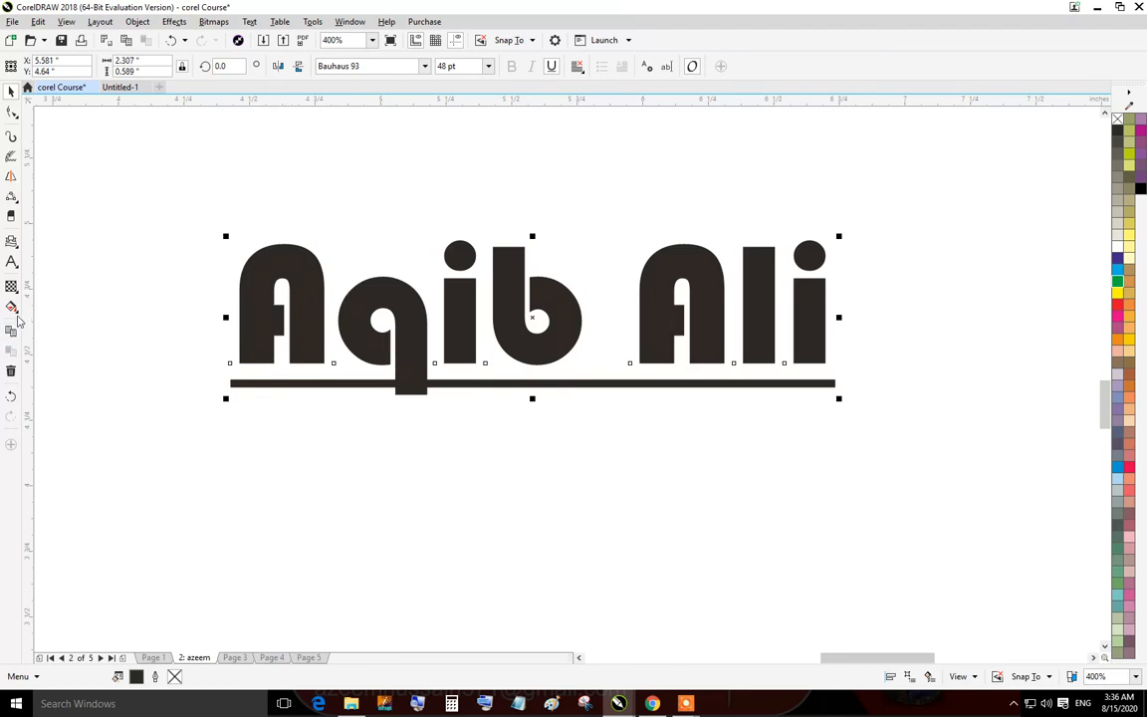
Delete the name text from the page.
click(14, 307)
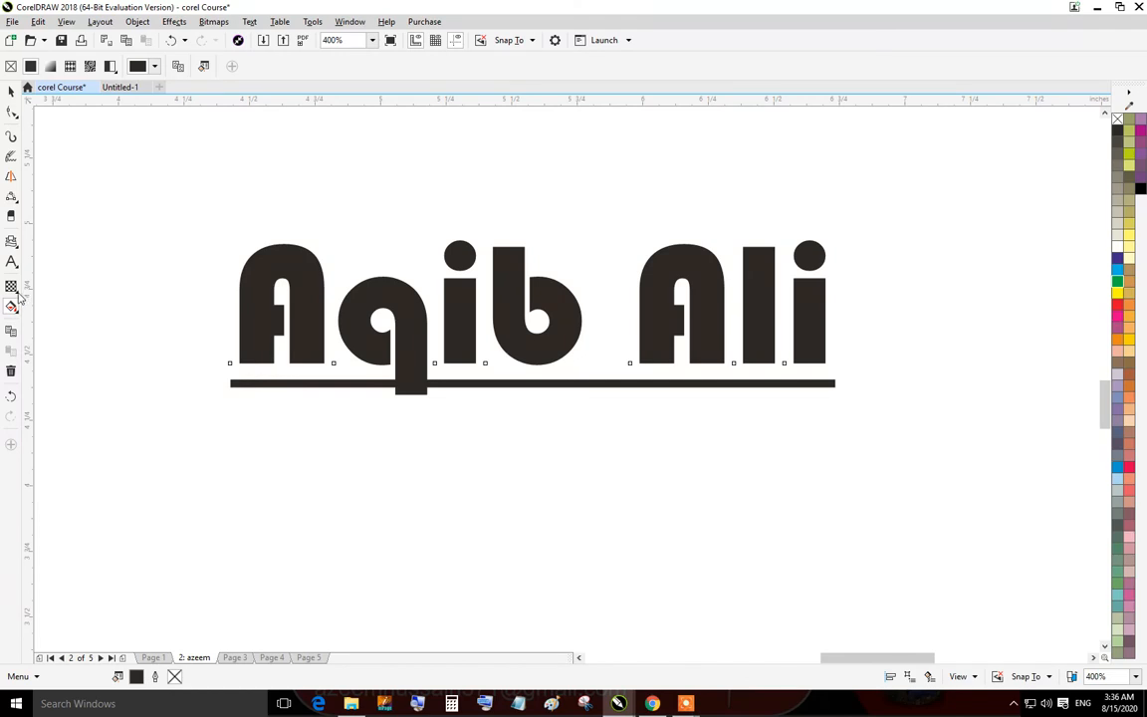
click(18, 296)
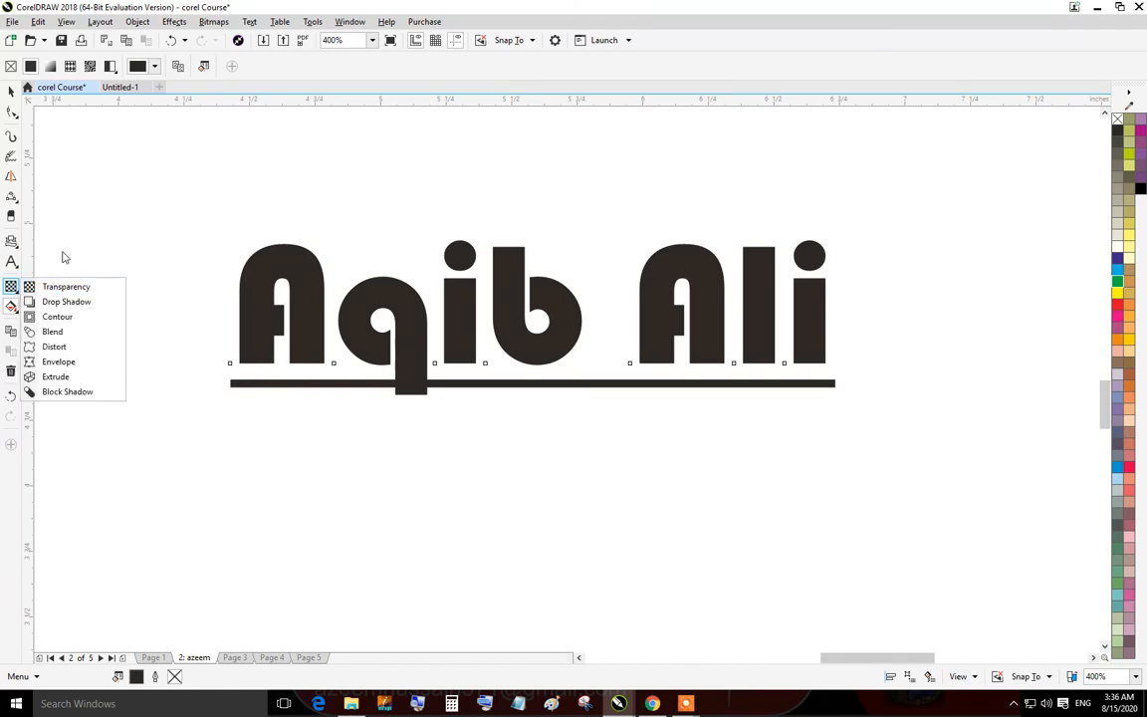
click(11, 90)
click(452, 314)
key(Delete)
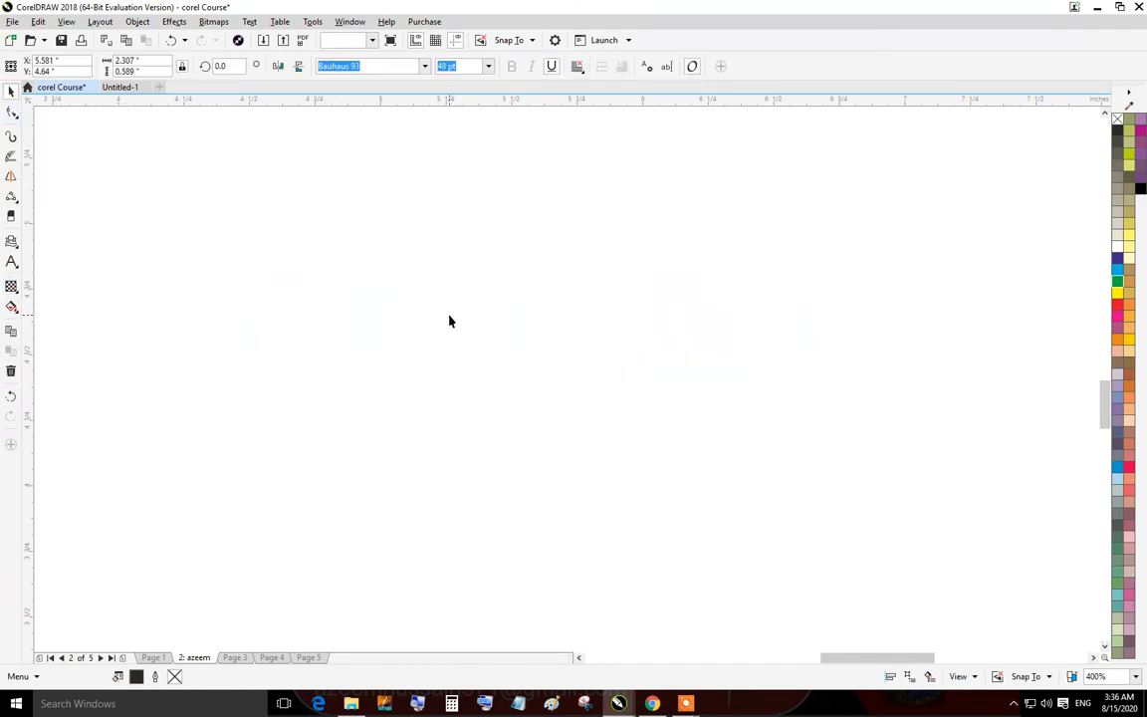
Draw a large rectangle about 1.63 × 1.03 inches and a smaller one about 0.65 × 0.58 inches to its right.
click(16, 203)
click(15, 245)
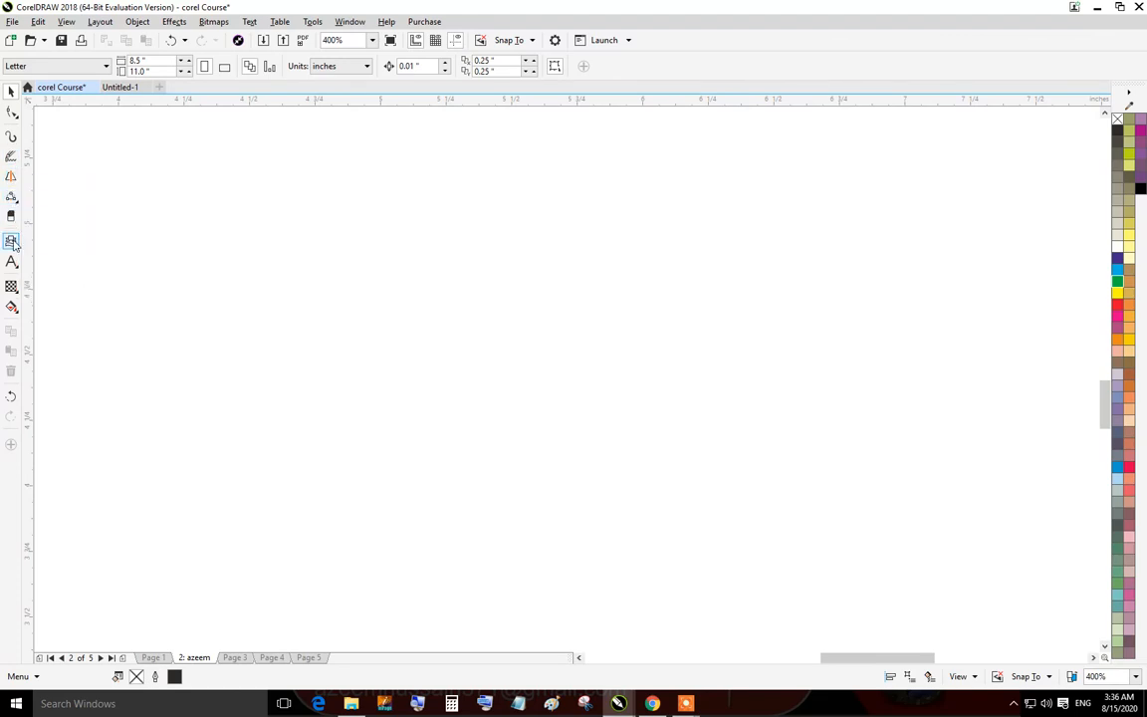
click(12, 240)
click(54, 241)
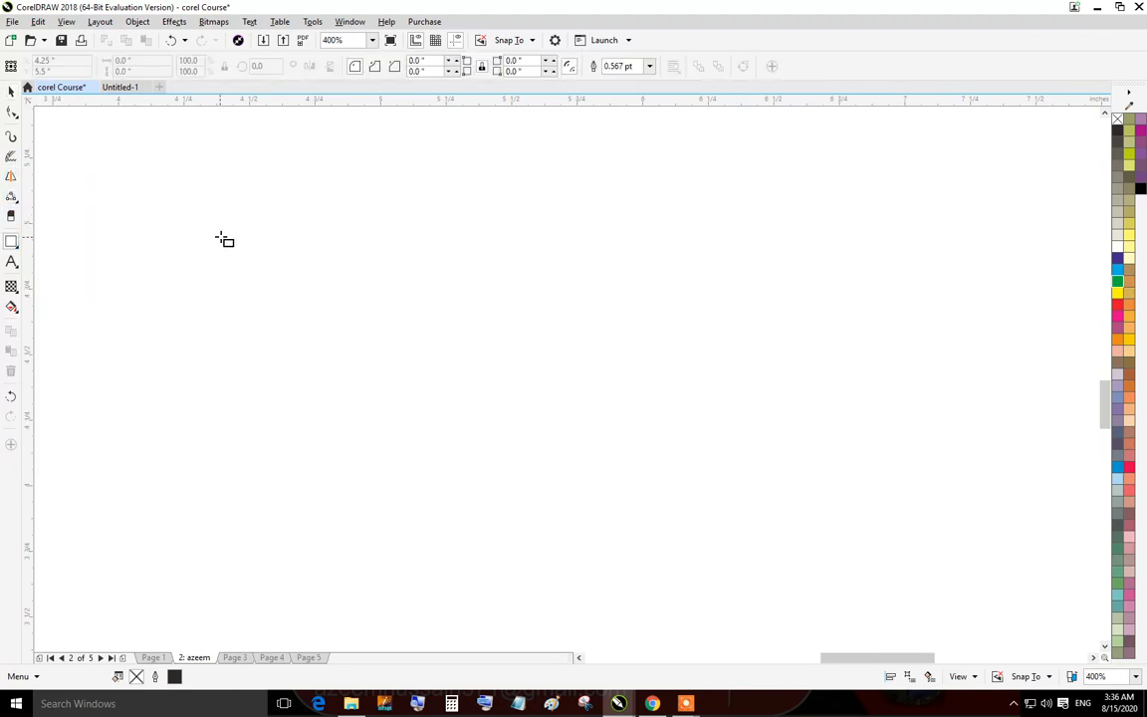
drag(219, 236, 649, 508)
drag(767, 289, 939, 442)
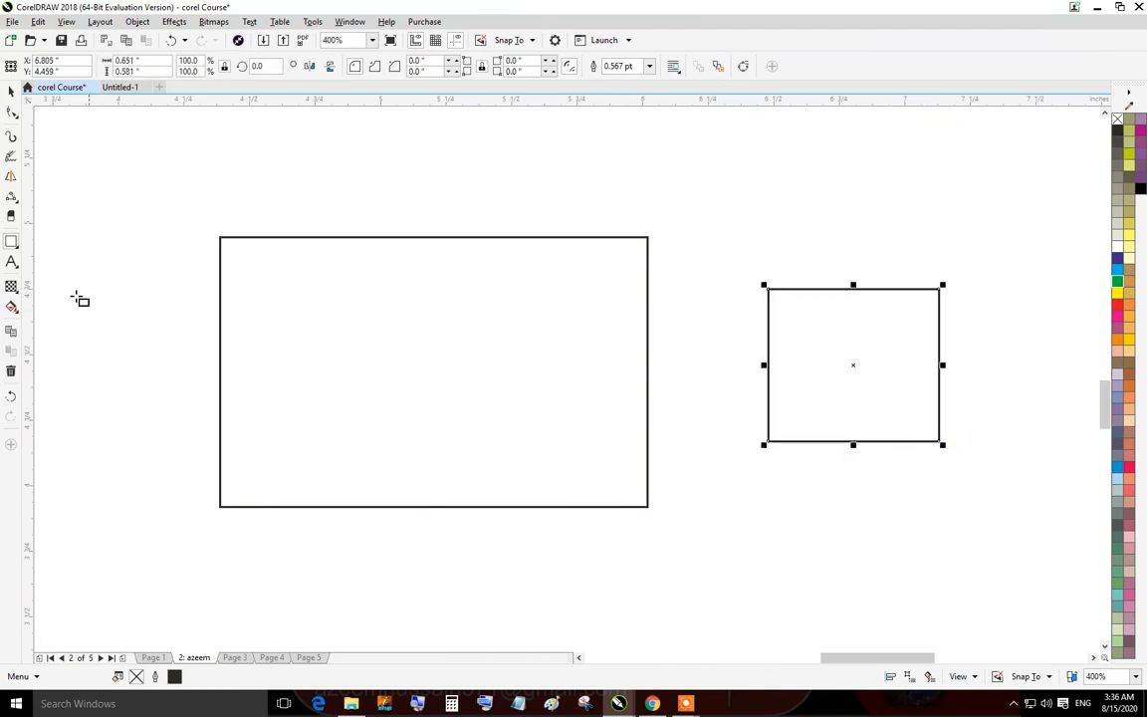
Fill the large rectangle with blue.
click(18, 290)
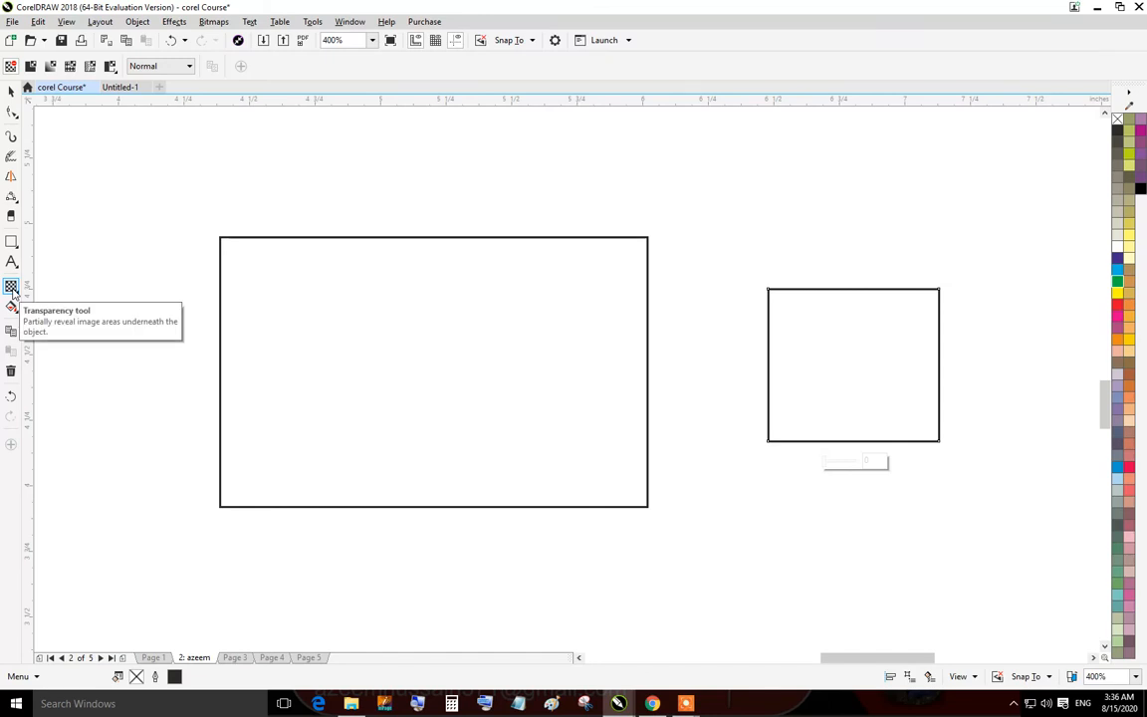
click(11, 91)
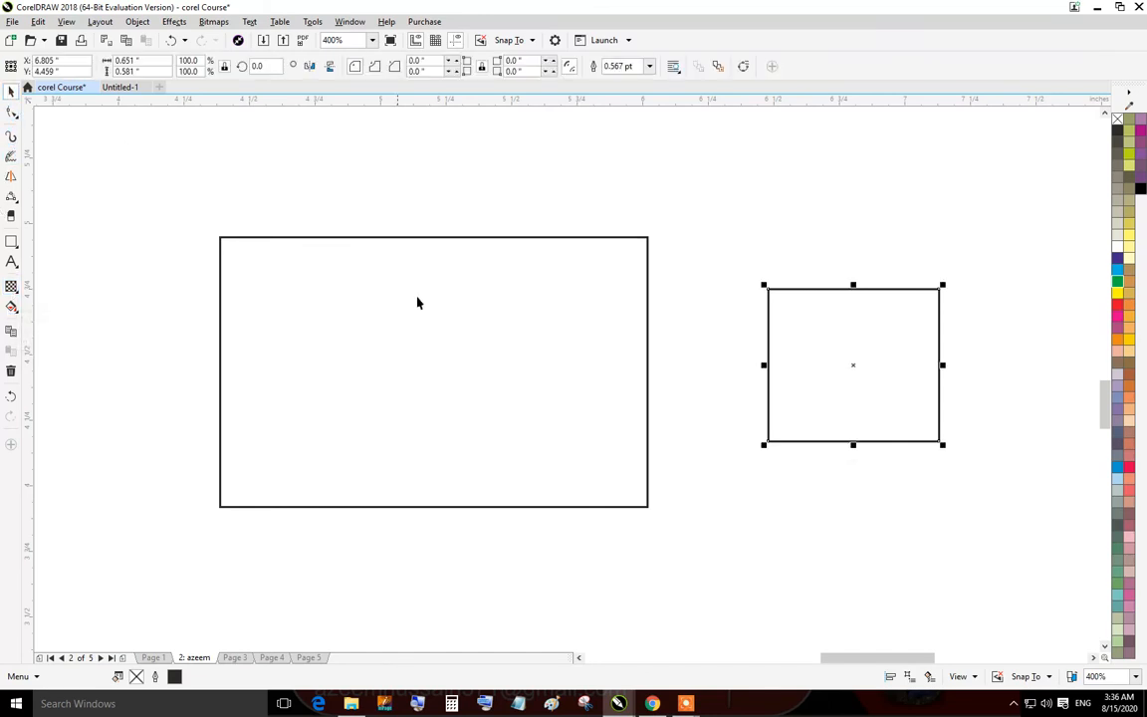
click(374, 266)
click(1119, 270)
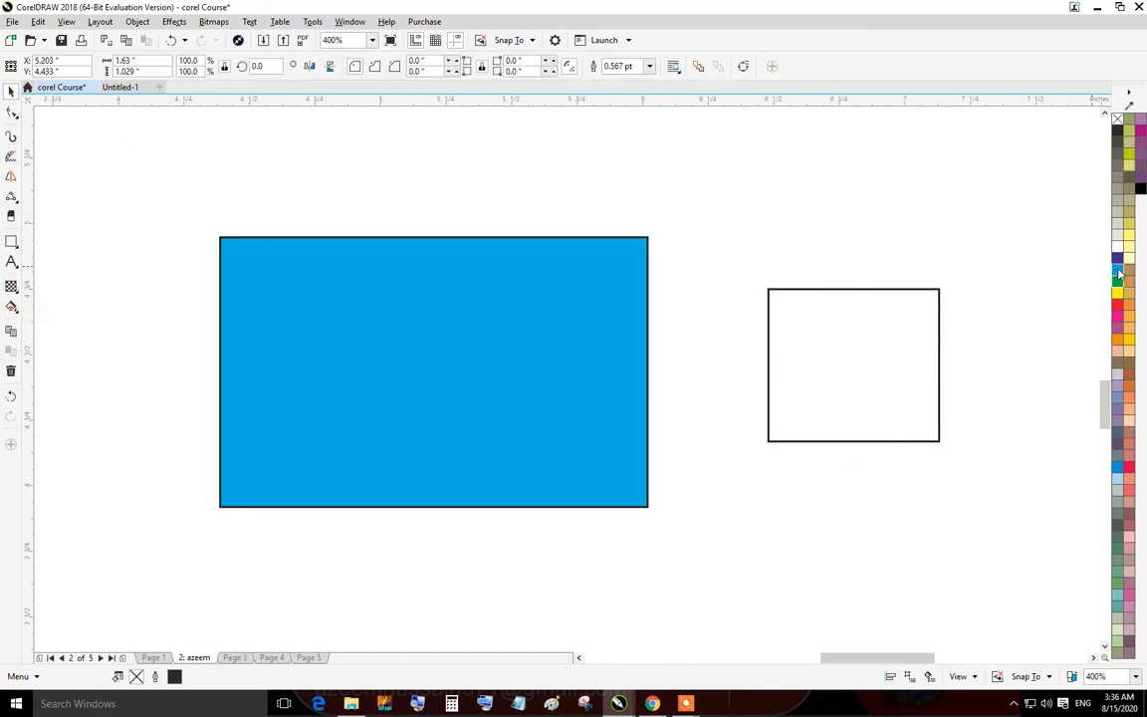
Move the small rectangle over the right part of the large one and fill it green.
click(607, 230)
drag(802, 315, 528, 305)
click(1118, 284)
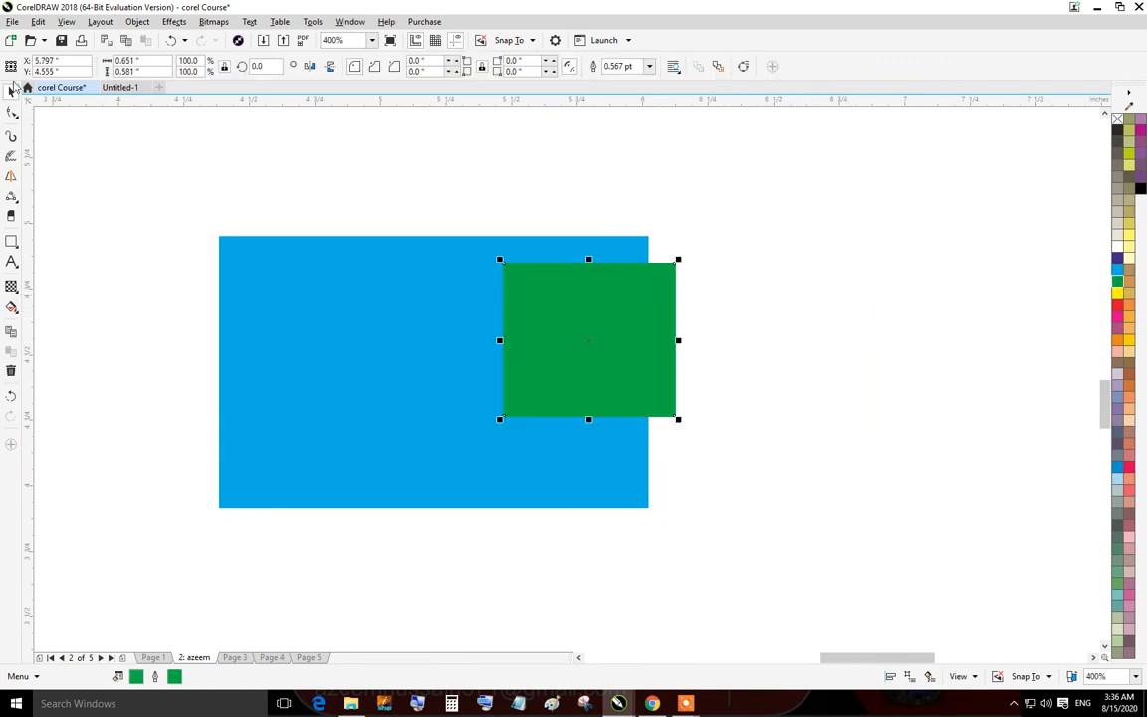
Apply a linear gradient transparency across the green square with the Transparency tool.
click(11, 286)
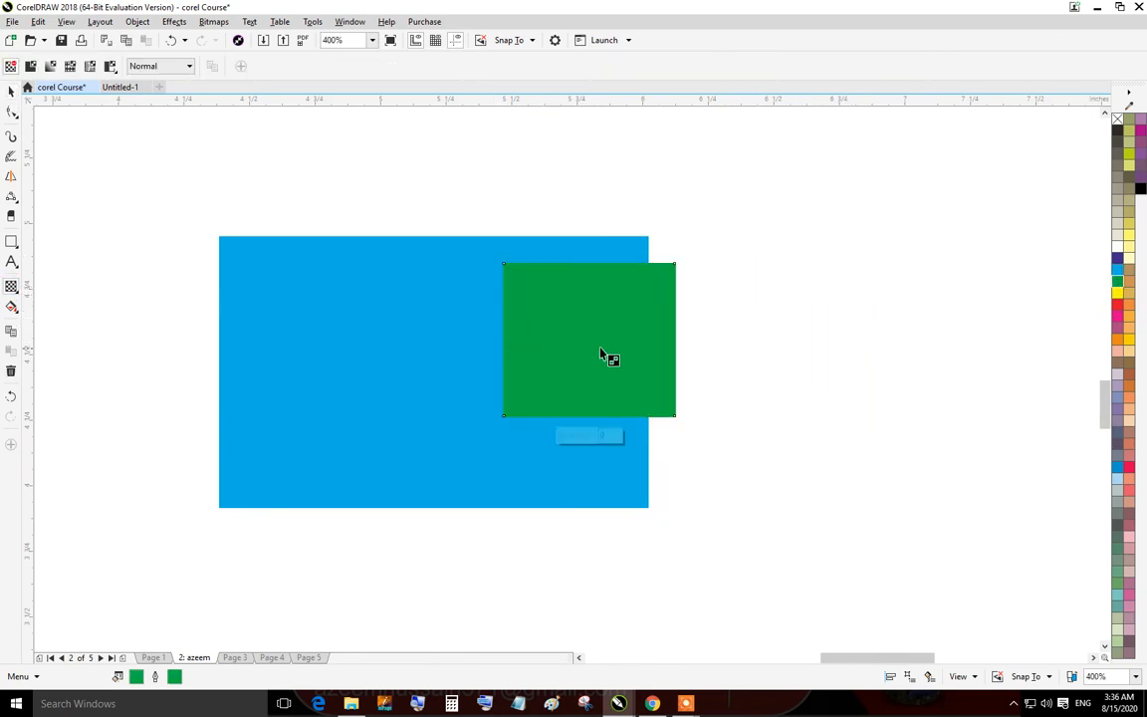
drag(603, 347, 354, 430)
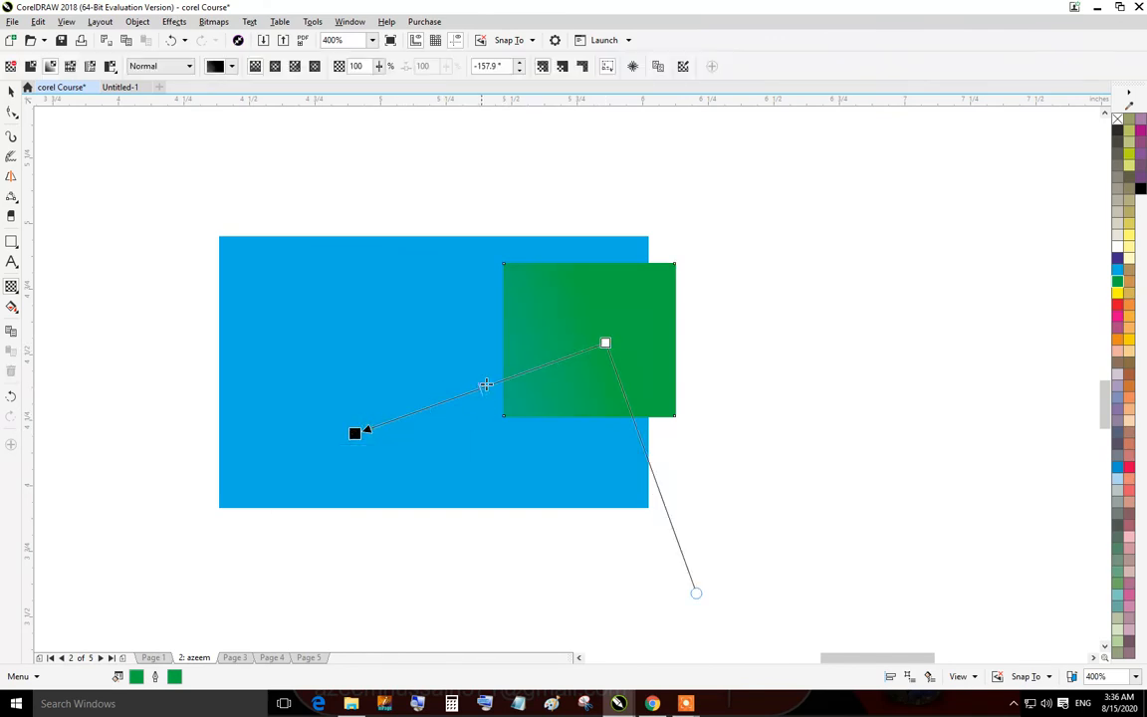
scroll(537, 364, up, 3)
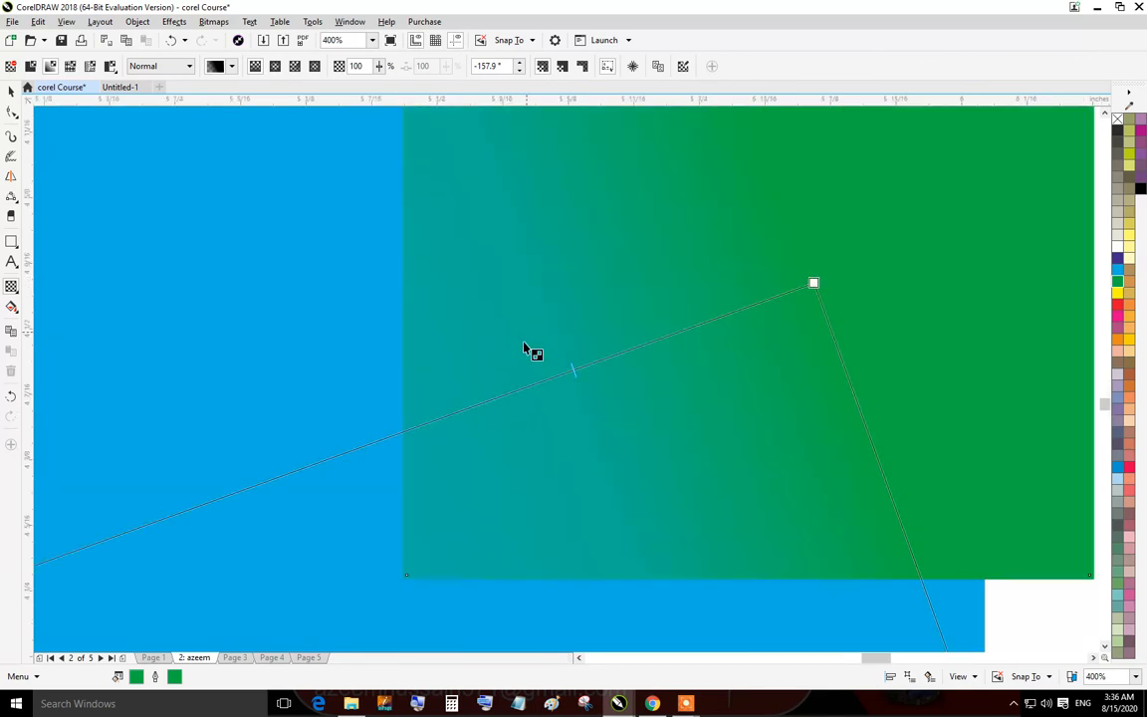
scroll(429, 334, down, 3)
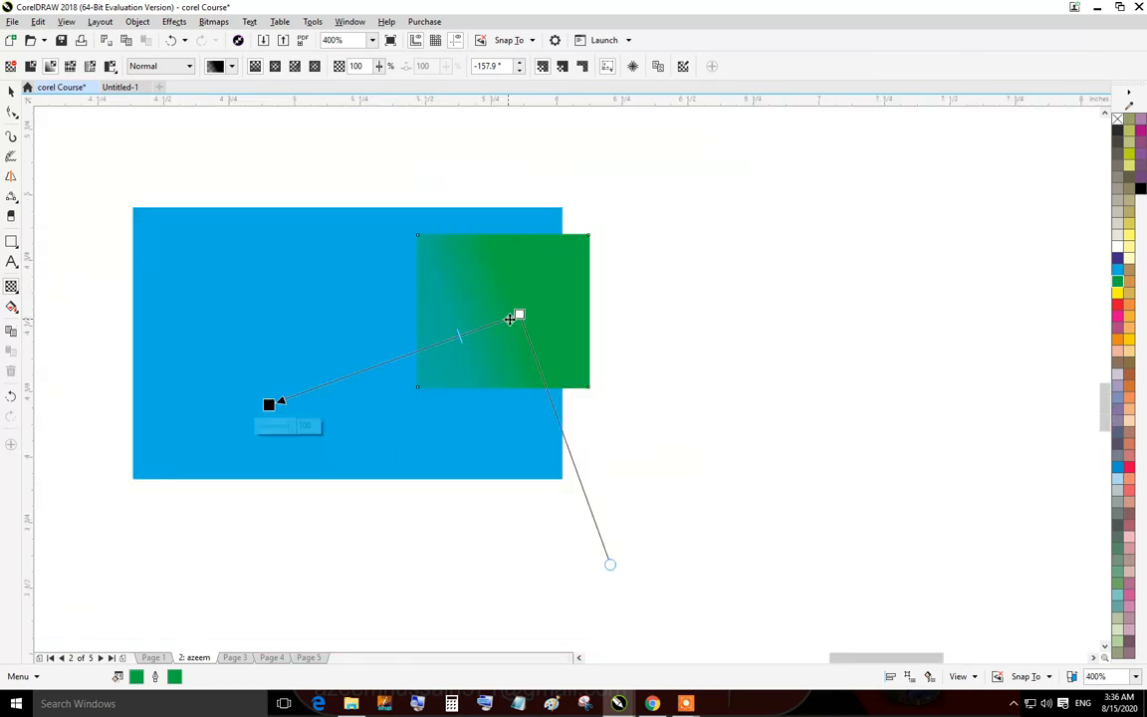
drag(510, 318, 536, 297)
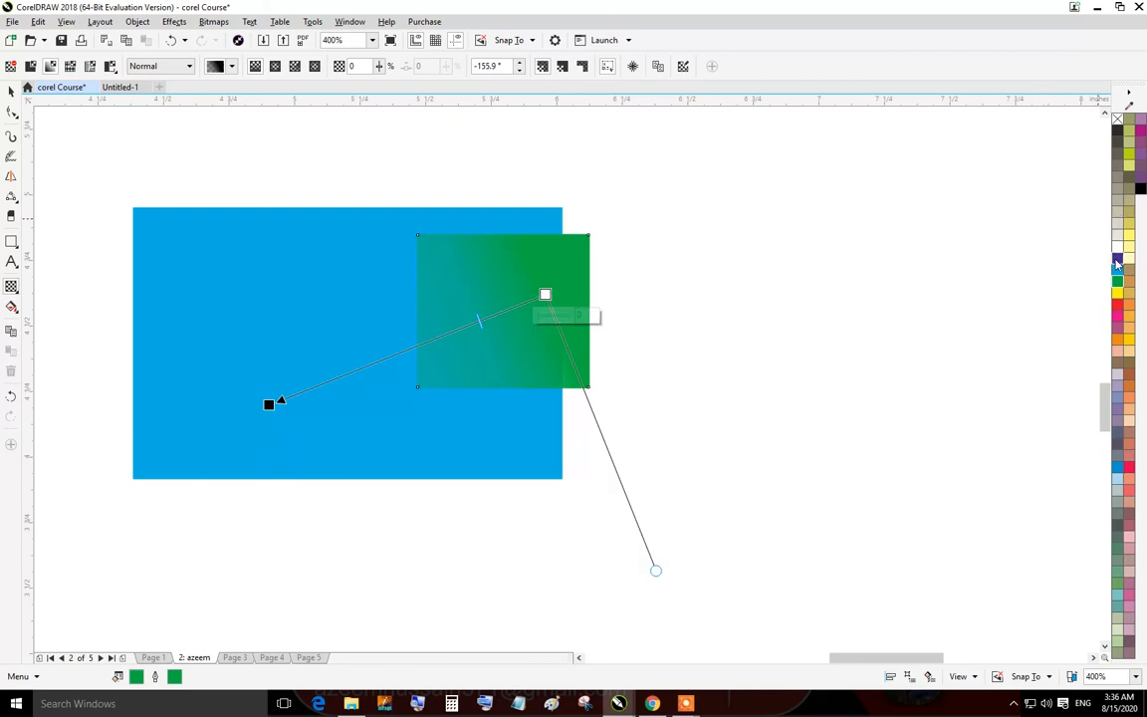
Drop palette colours onto the transparency gradient's nodes to adjust how transparent the green square becomes.
drag(1117, 261, 545, 294)
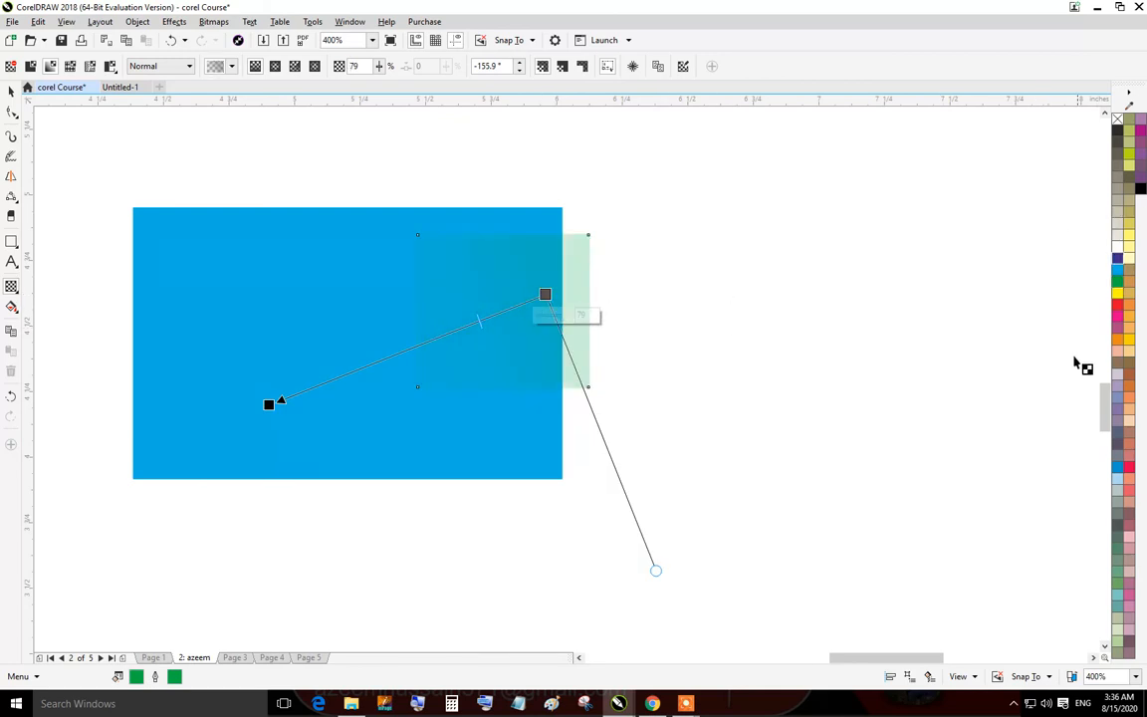
drag(1117, 327, 279, 398)
scroll(510, 312, up, 1)
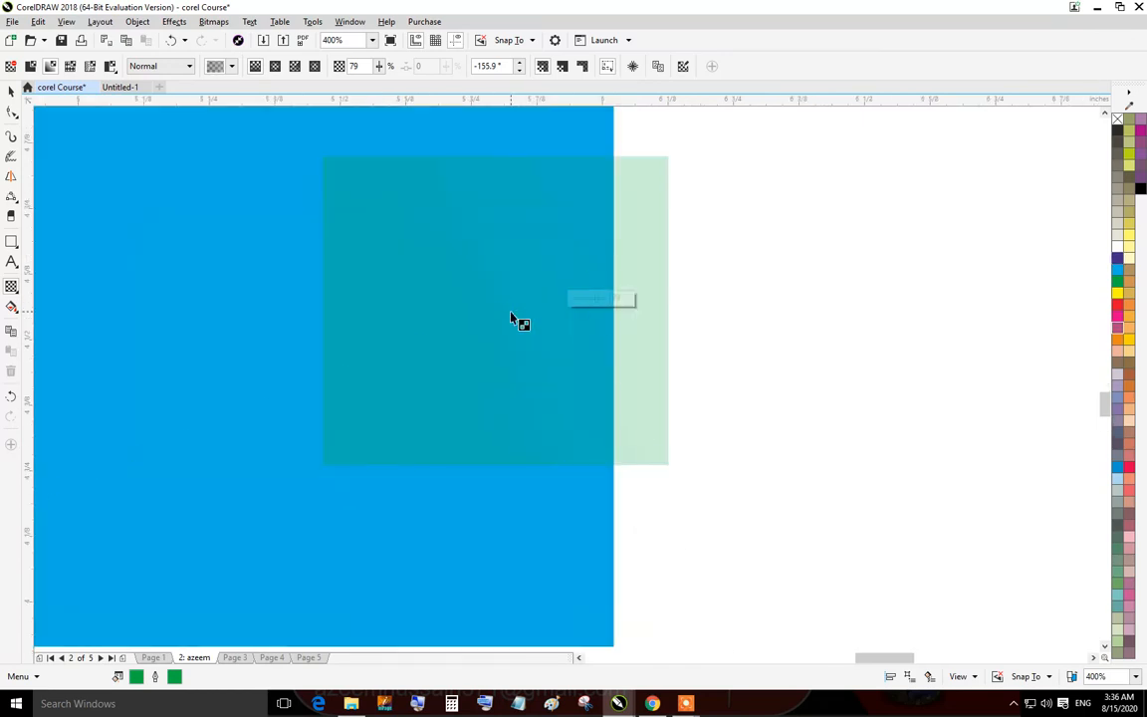
drag(527, 313, 396, 366)
drag(512, 248, 419, 317)
click(10, 91)
click(686, 308)
scroll(397, 289, down, 1)
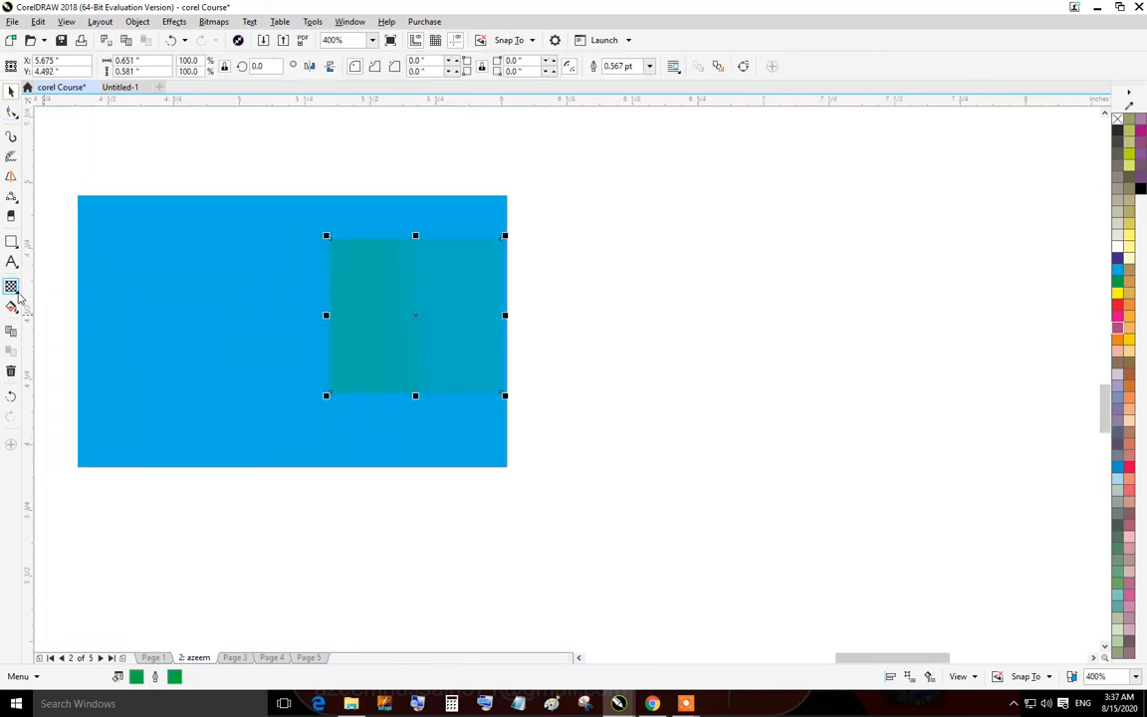
Add a drop shadow to the green square with the Drop Shadow tool.
click(16, 295)
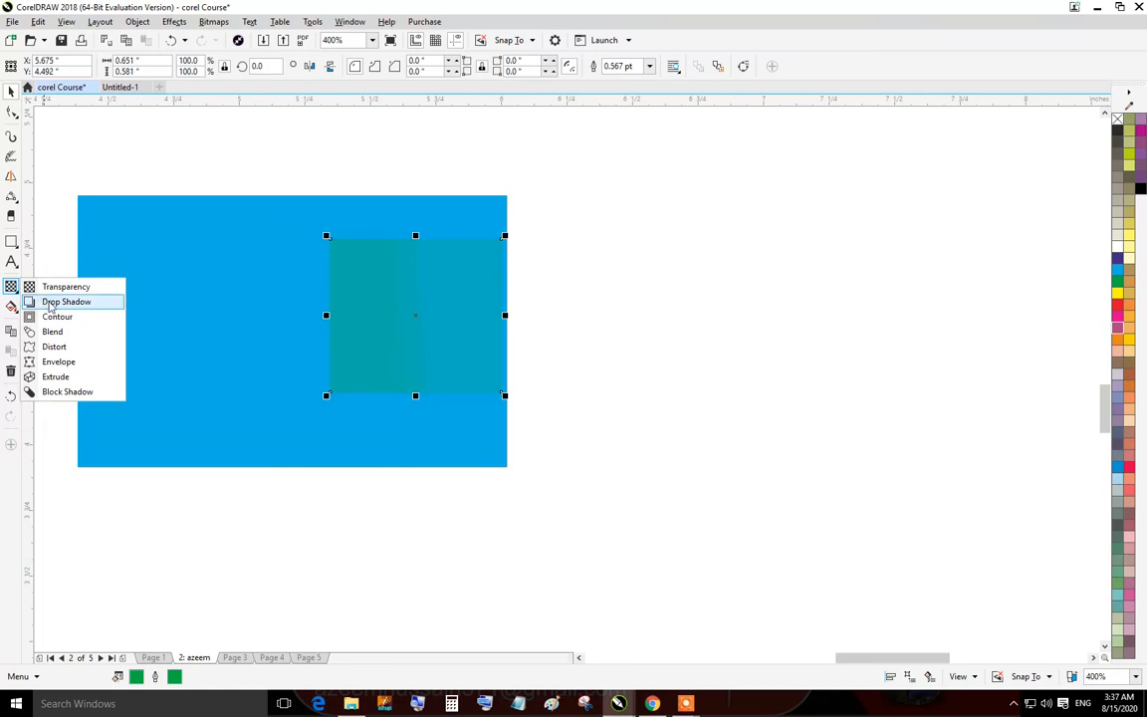
click(49, 301)
drag(328, 316, 313, 566)
drag(638, 481, 634, 450)
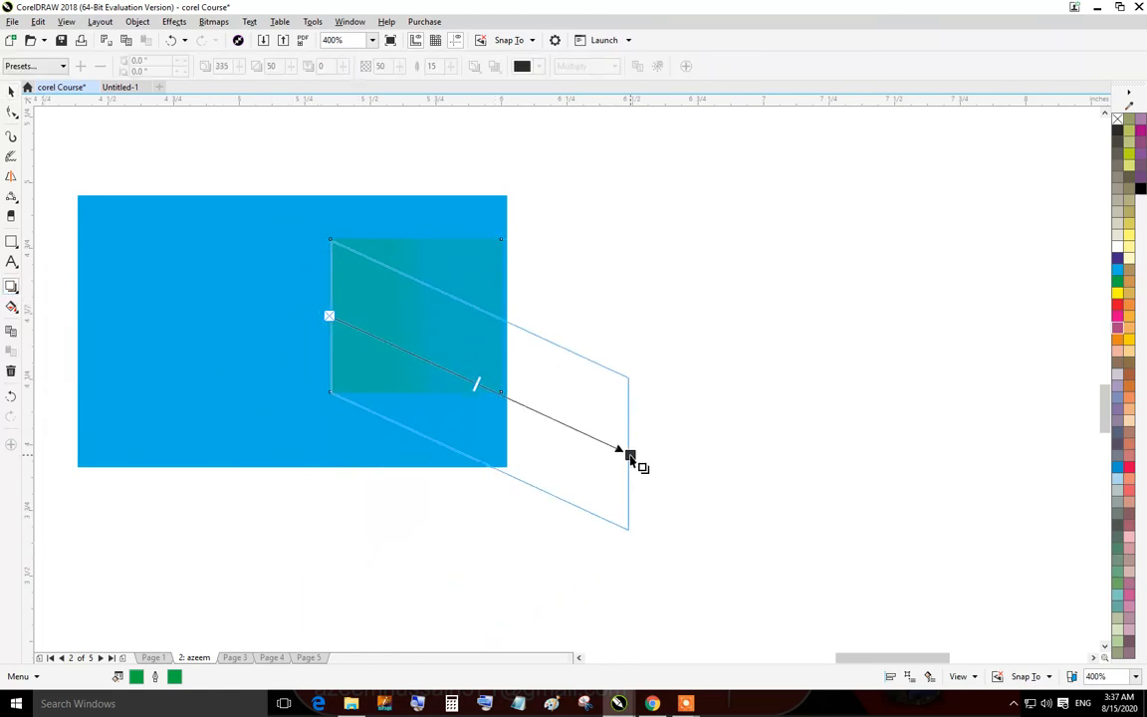
click(12, 89)
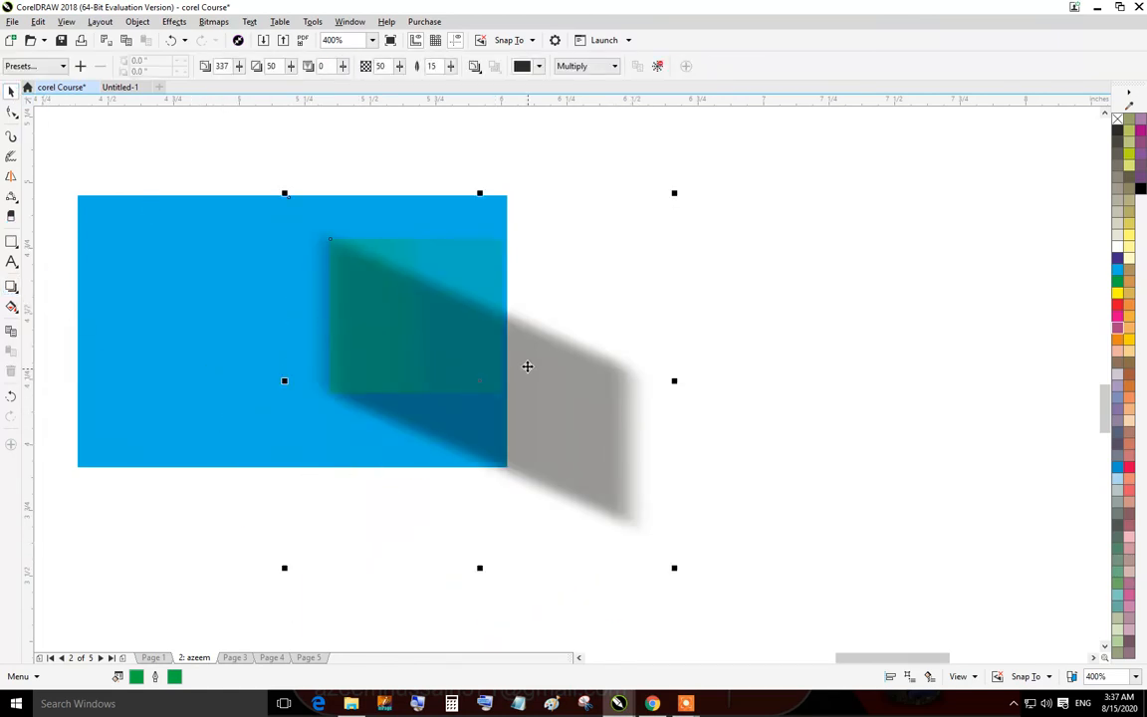
Delete the shadowed green square and give the blue rectangle a drop shadow toward the lower right.
key(Delete)
click(359, 335)
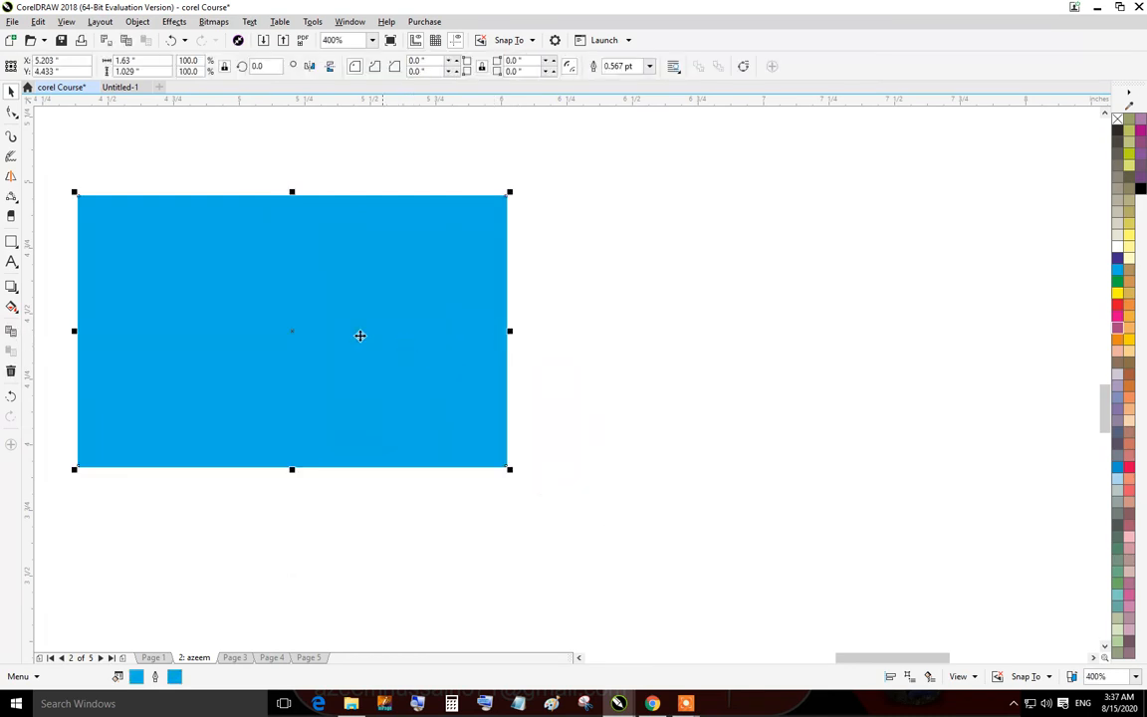
click(11, 287)
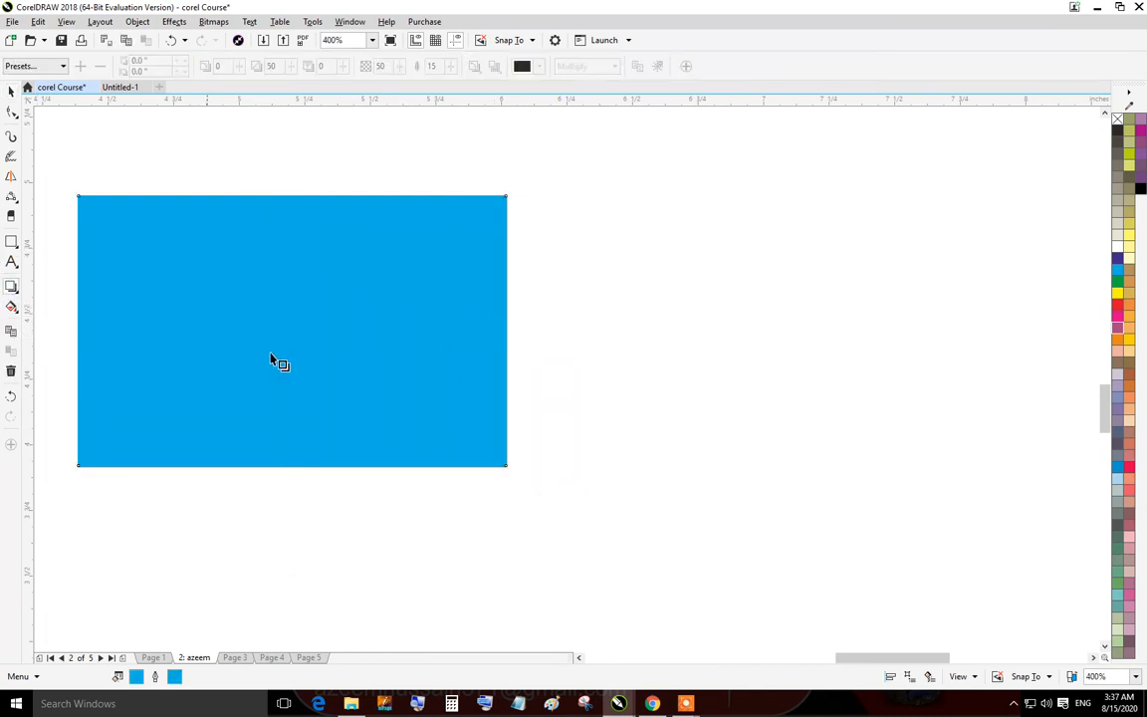
drag(292, 330, 490, 531)
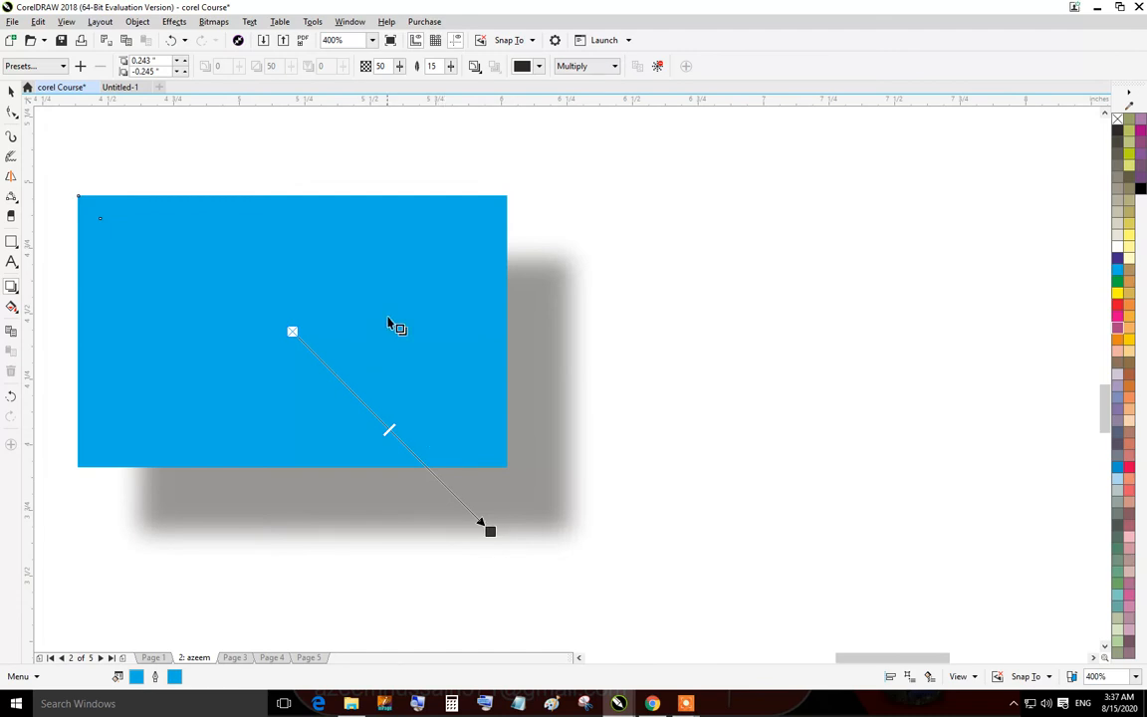
Try the Perspective Bottom Left shadow preset on the blue rectangle and undo the last three shadow changes.
click(30, 66)
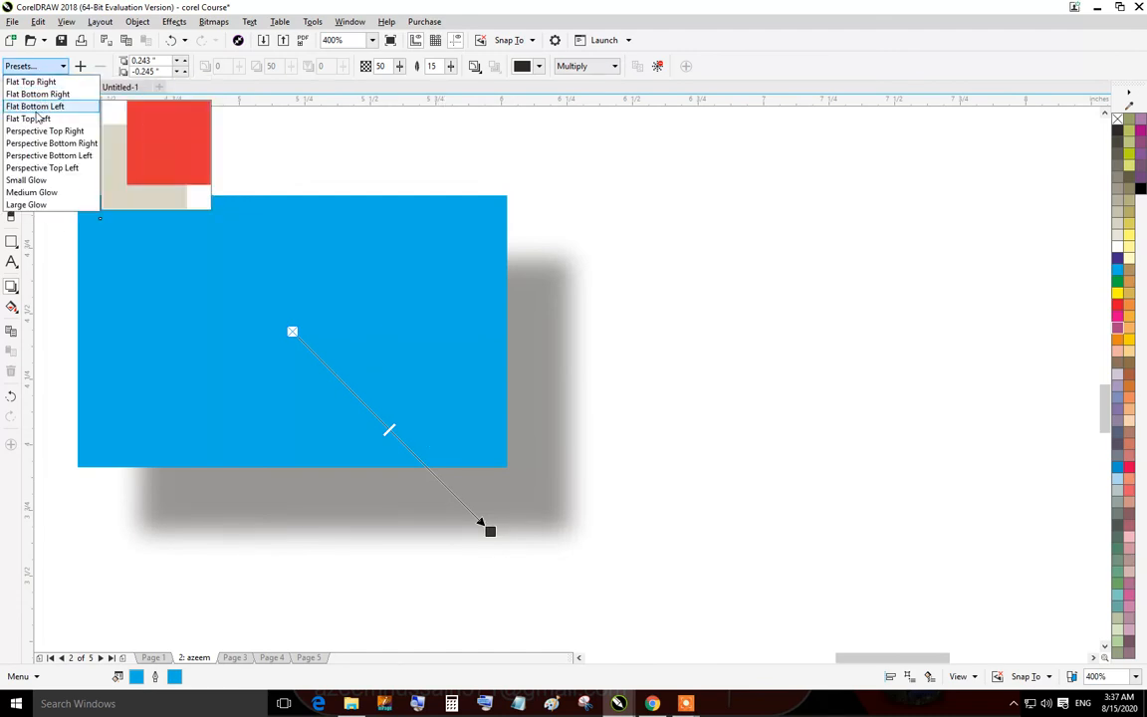
click(36, 156)
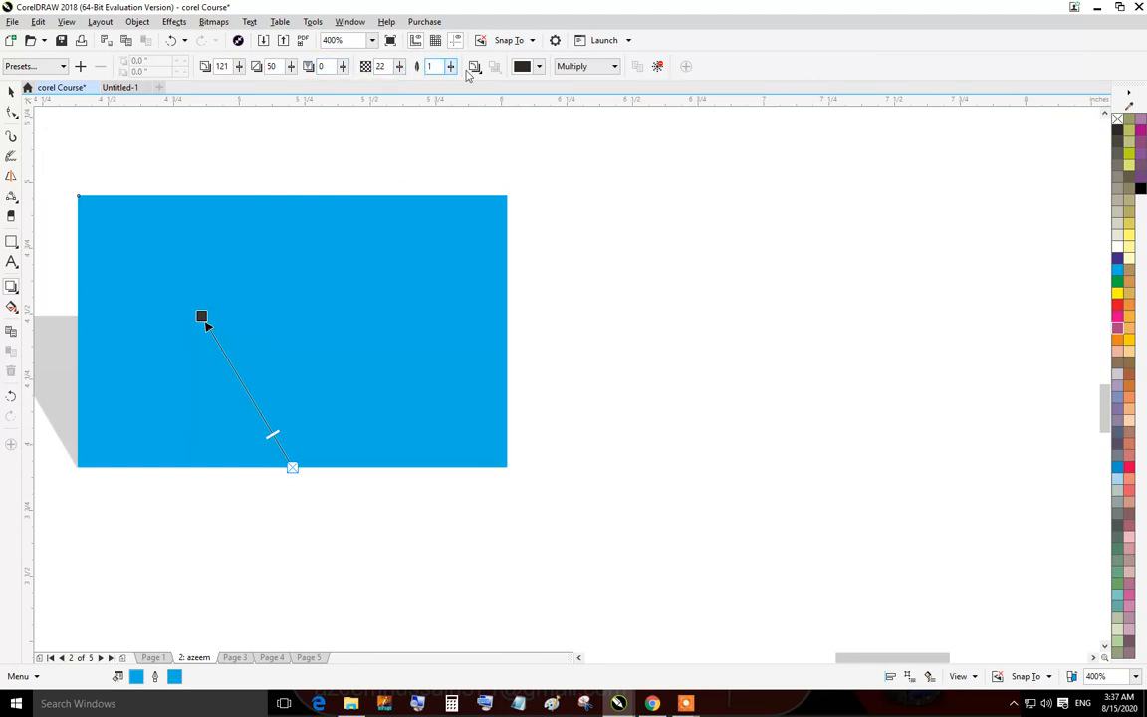
key(ctrl+z)
key(ctrl+z)
key(ctrl+z)
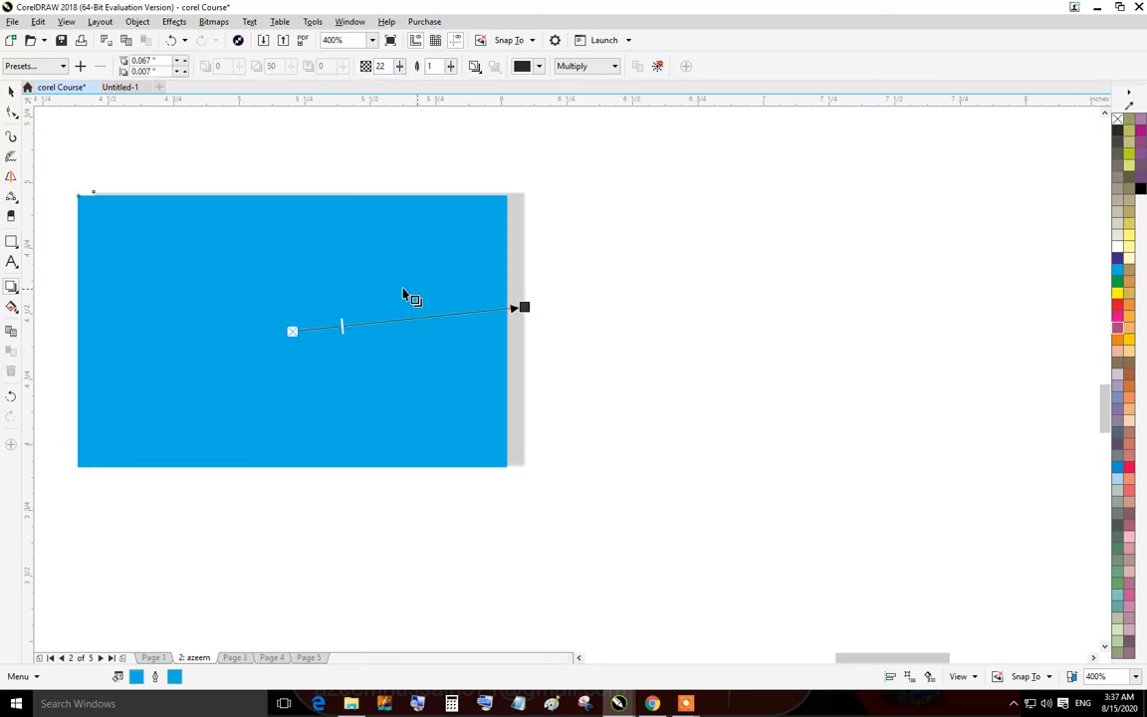
Reposition the blue rectangle's drop shadow so it falls slightly below and left of the rectangle.
drag(463, 339, 492, 476)
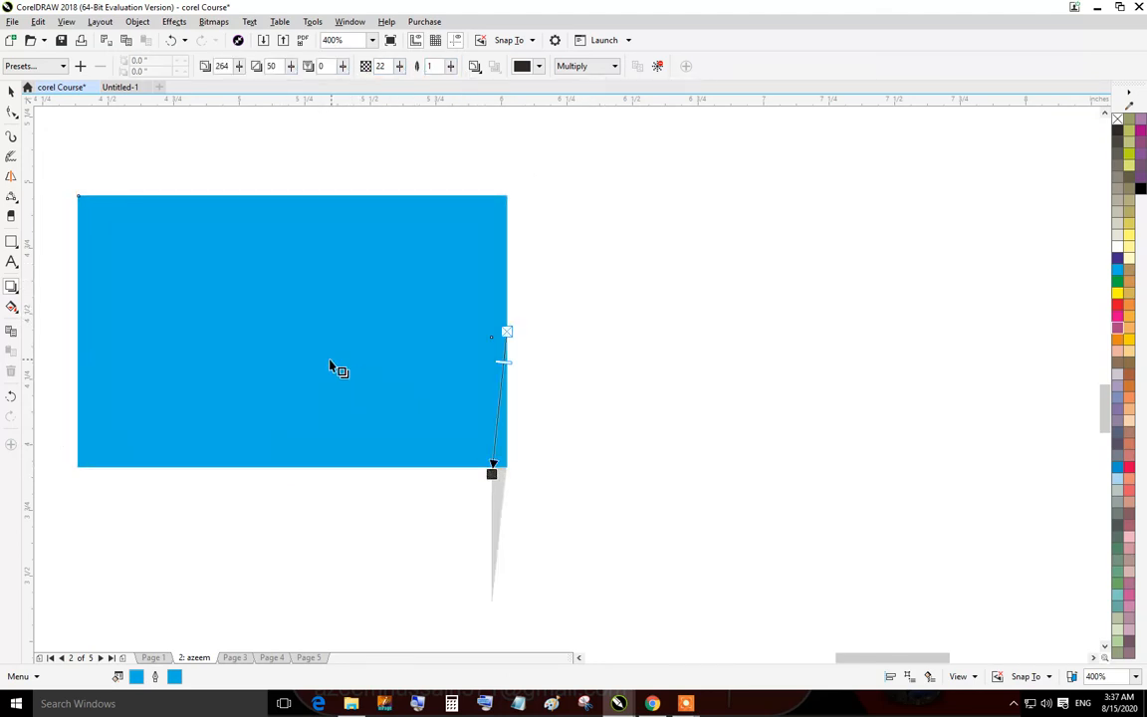
drag(292, 331, 218, 477)
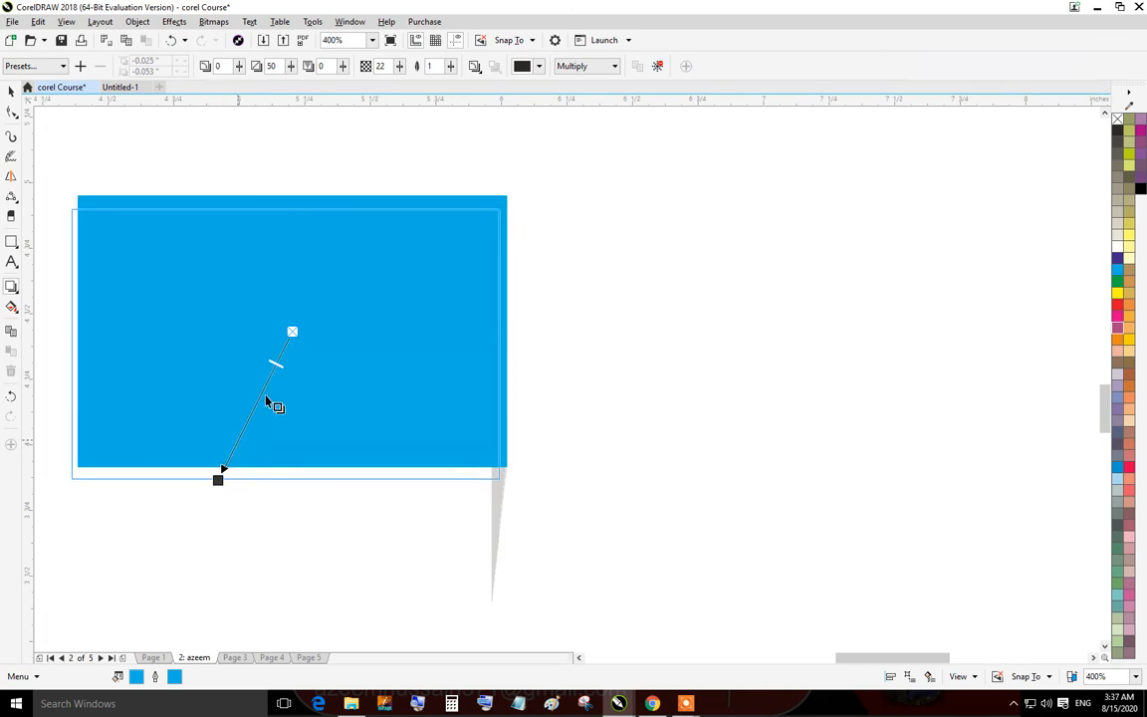
Add artistic text containing a person's full name to the right of the blue rectangle.
click(12, 262)
click(684, 396)
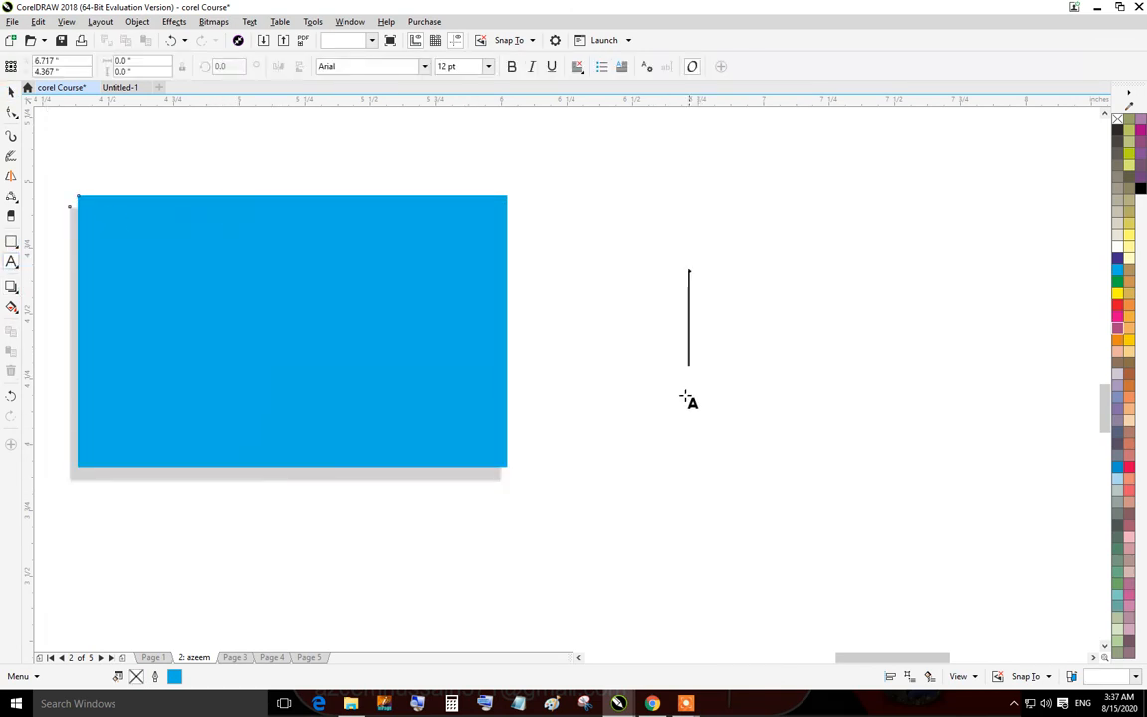
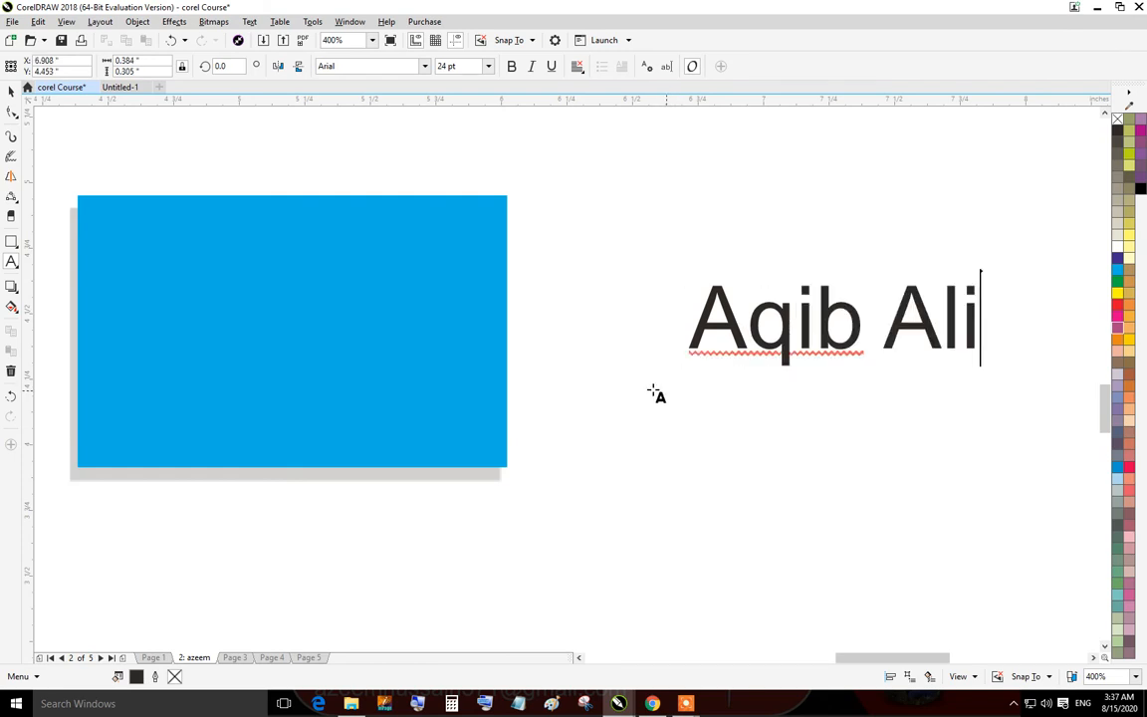
Make the name text bold.
click(11, 91)
click(511, 66)
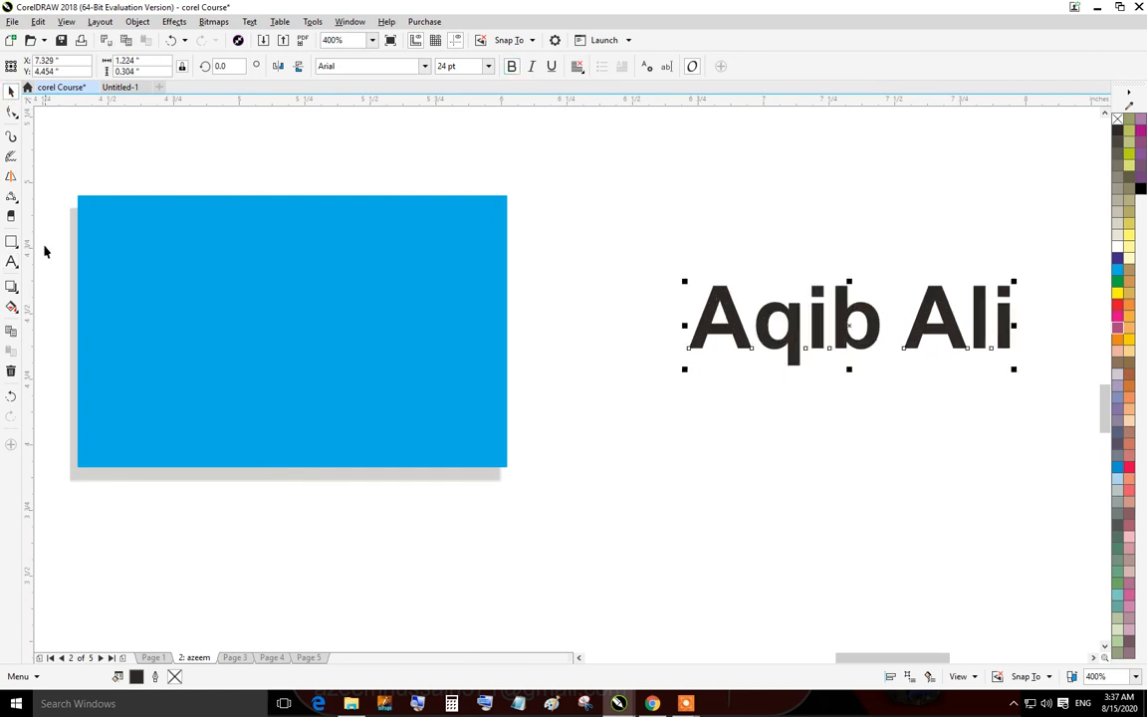
Add a drop shadow falling just below the name text.
click(11, 287)
drag(837, 317, 846, 373)
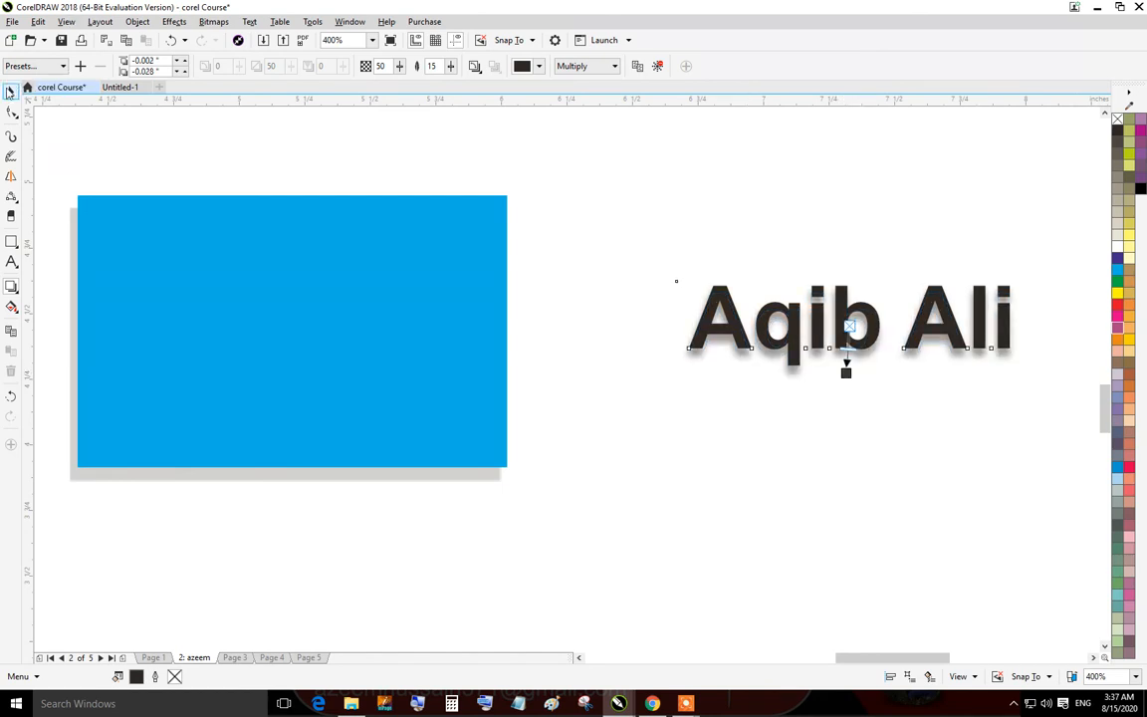
click(11, 90)
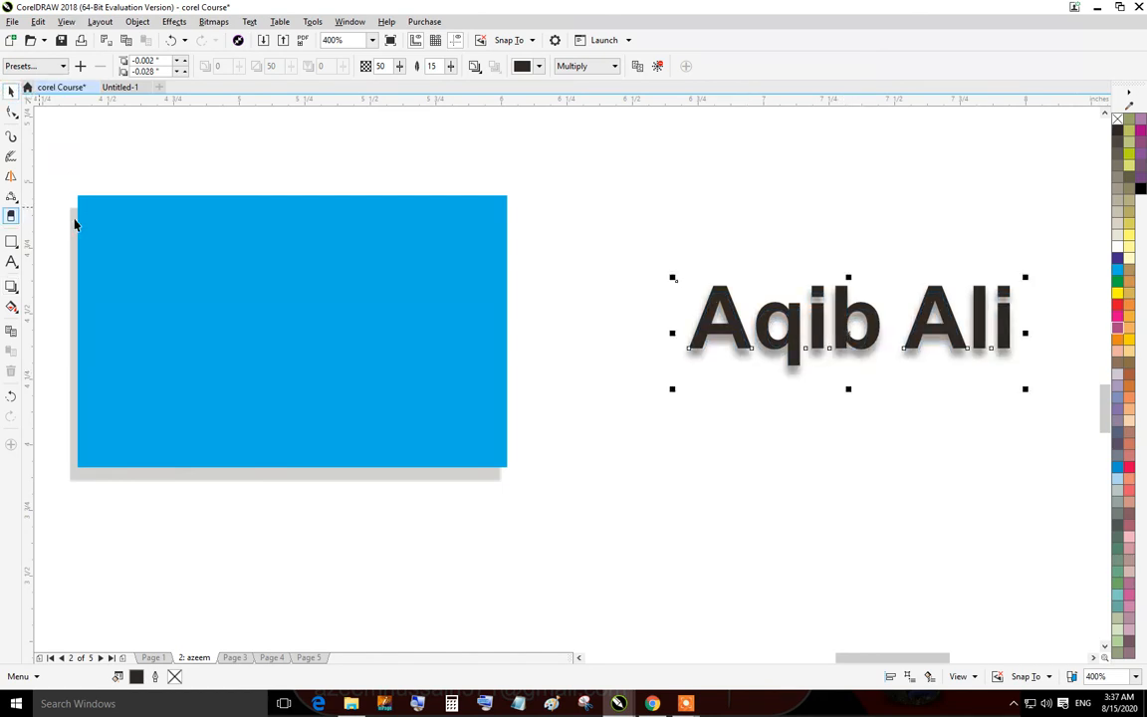
Delete the blue rectangle with its drop shadow.
click(16, 294)
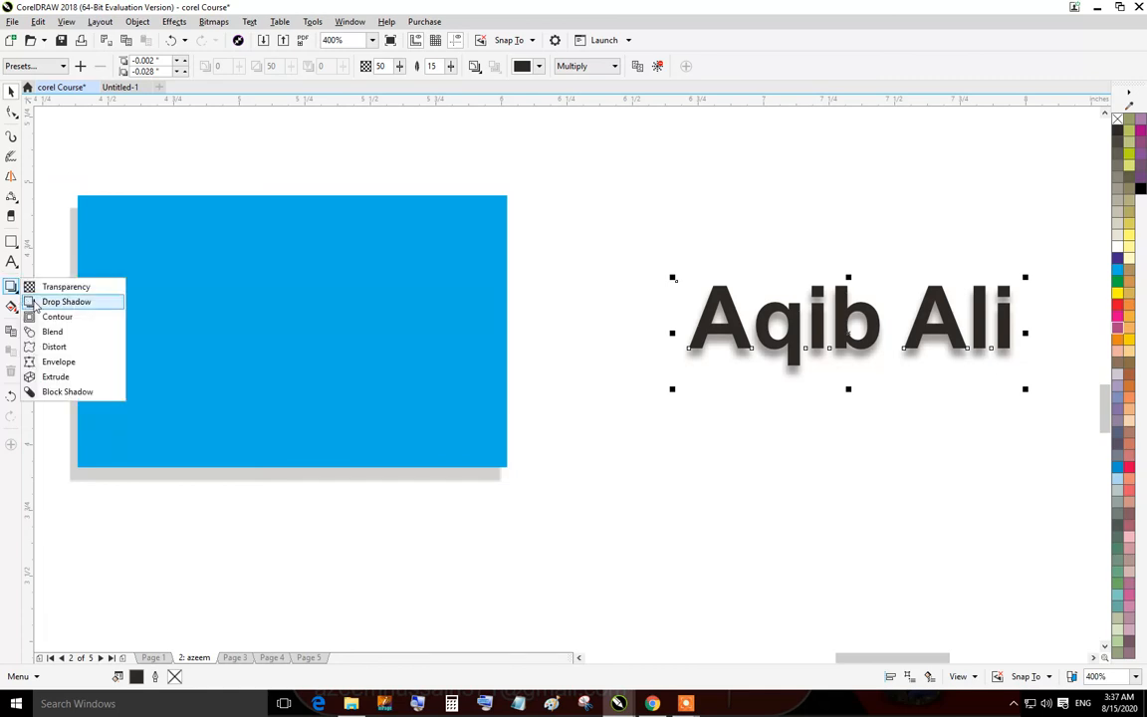
click(62, 318)
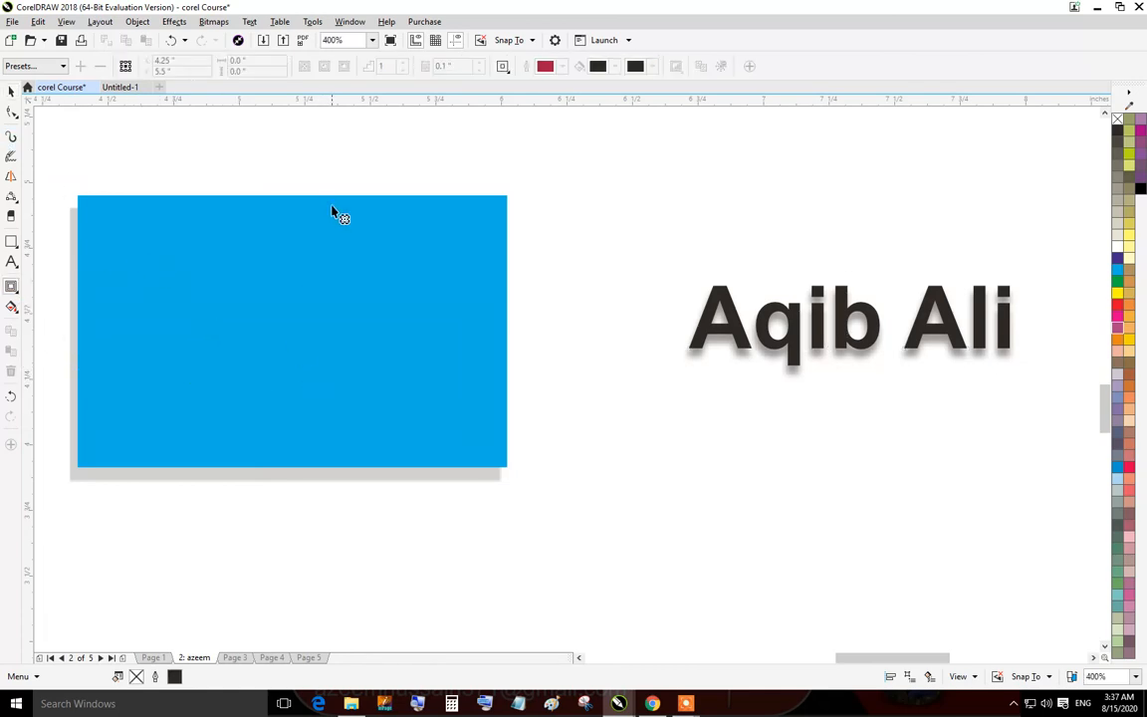
click(11, 90)
click(209, 230)
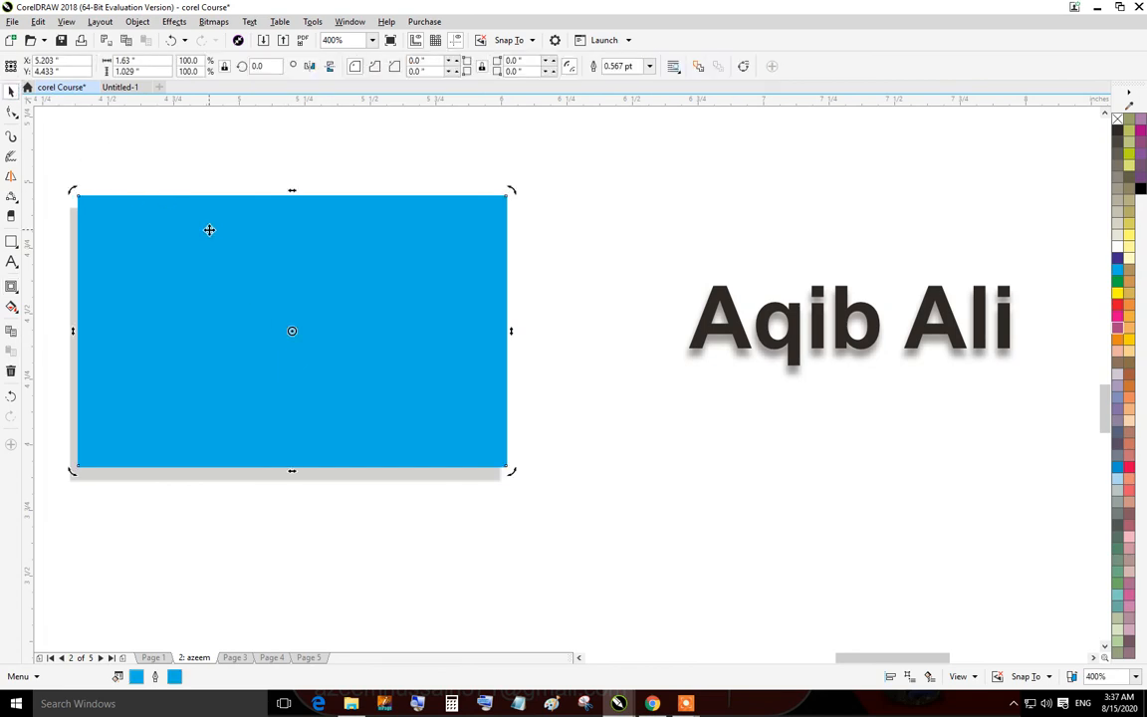
key(Delete)
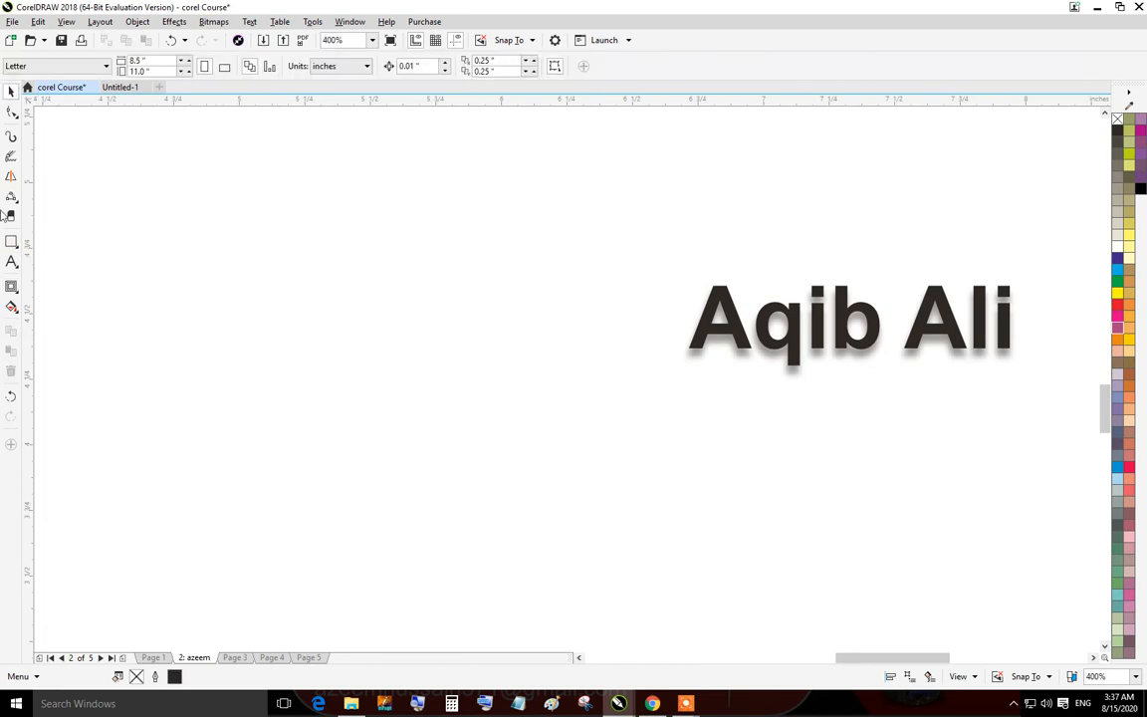
Draw a rectangle about 1 by 0.79 inches left of the name and fill it green.
click(11, 241)
drag(302, 277, 564, 485)
click(11, 90)
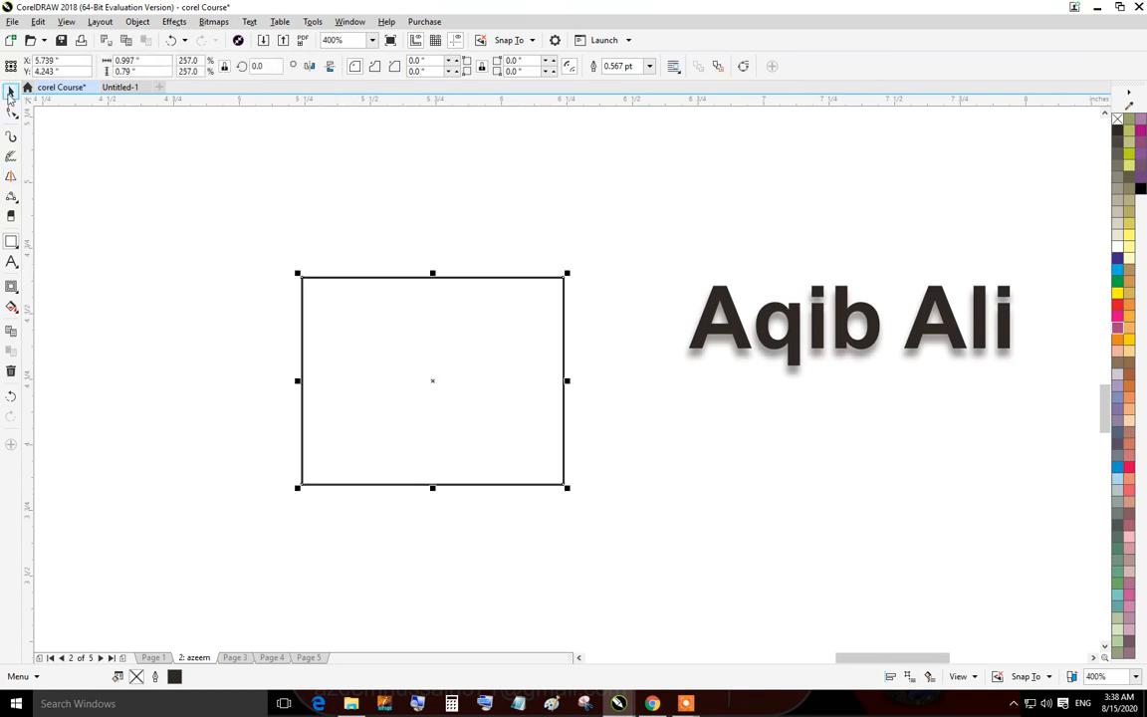
click(1119, 285)
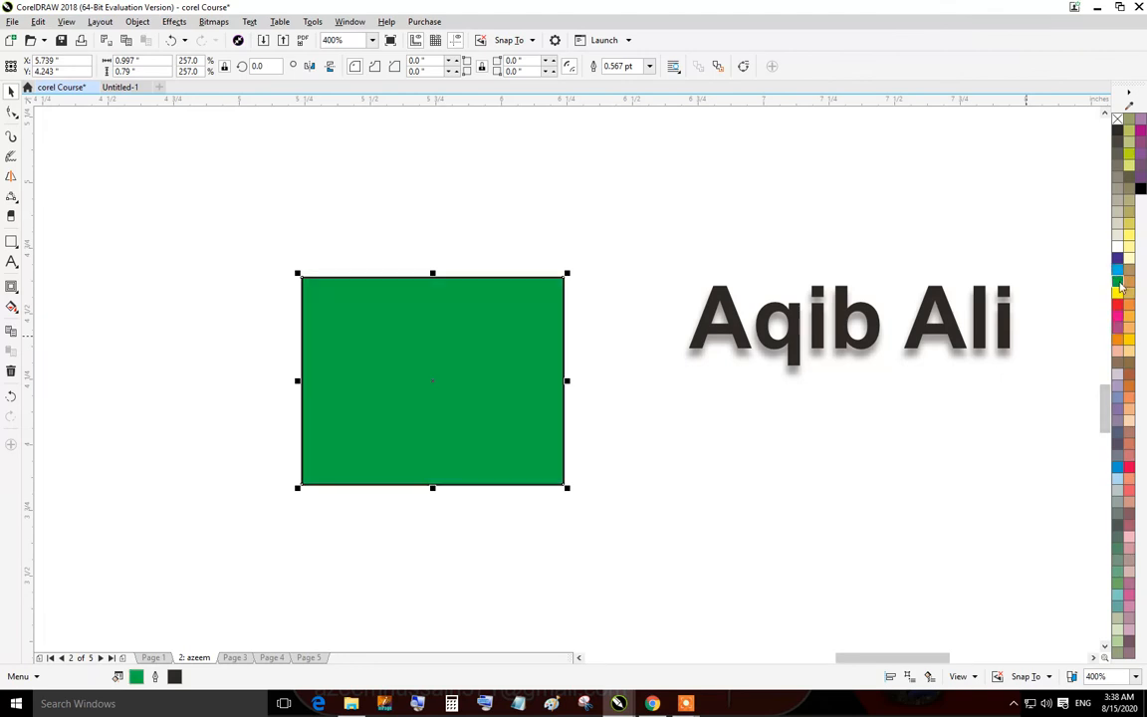
Apply an inside contour to the green rectangle.
click(11, 287)
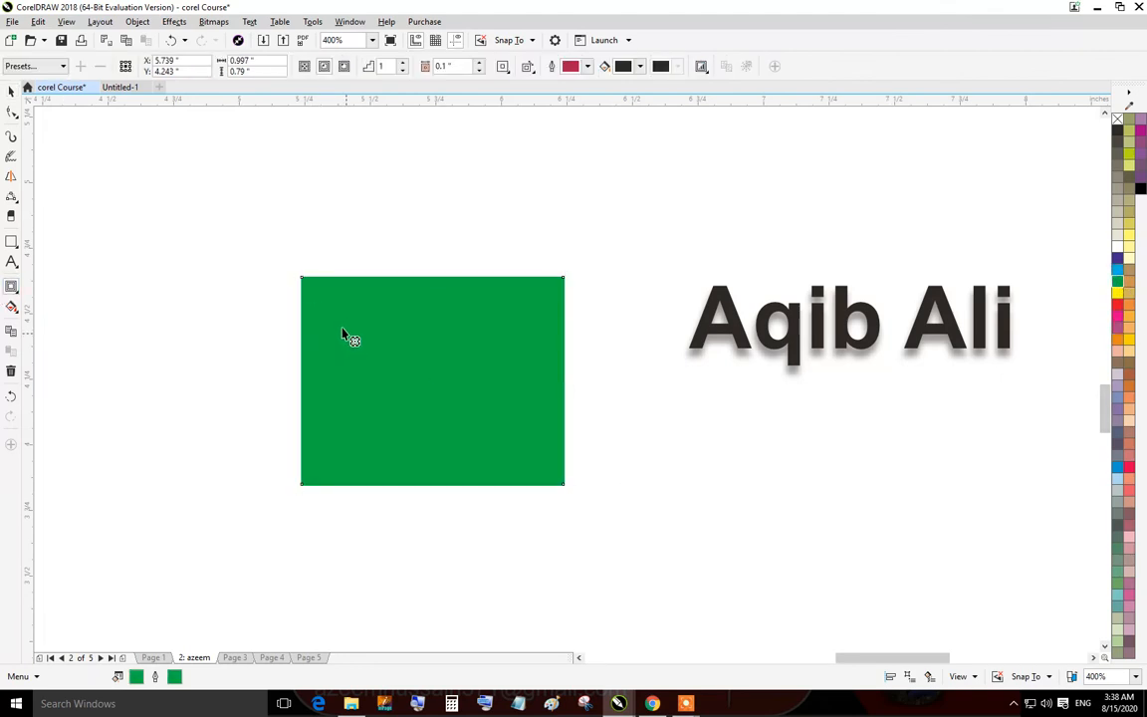
mouse_move(402, 363)
mouse_down()
mouse_move(244, 430)
mouse_move(484, 369)
mouse_up()
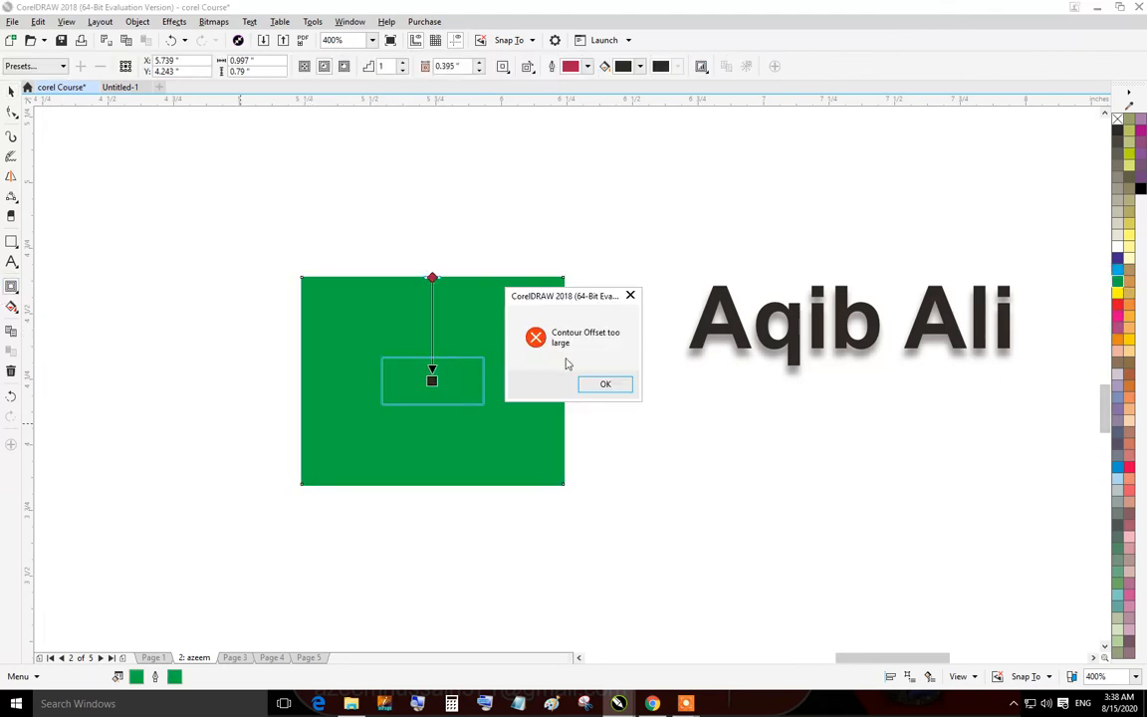
click(604, 384)
drag(433, 286, 433, 349)
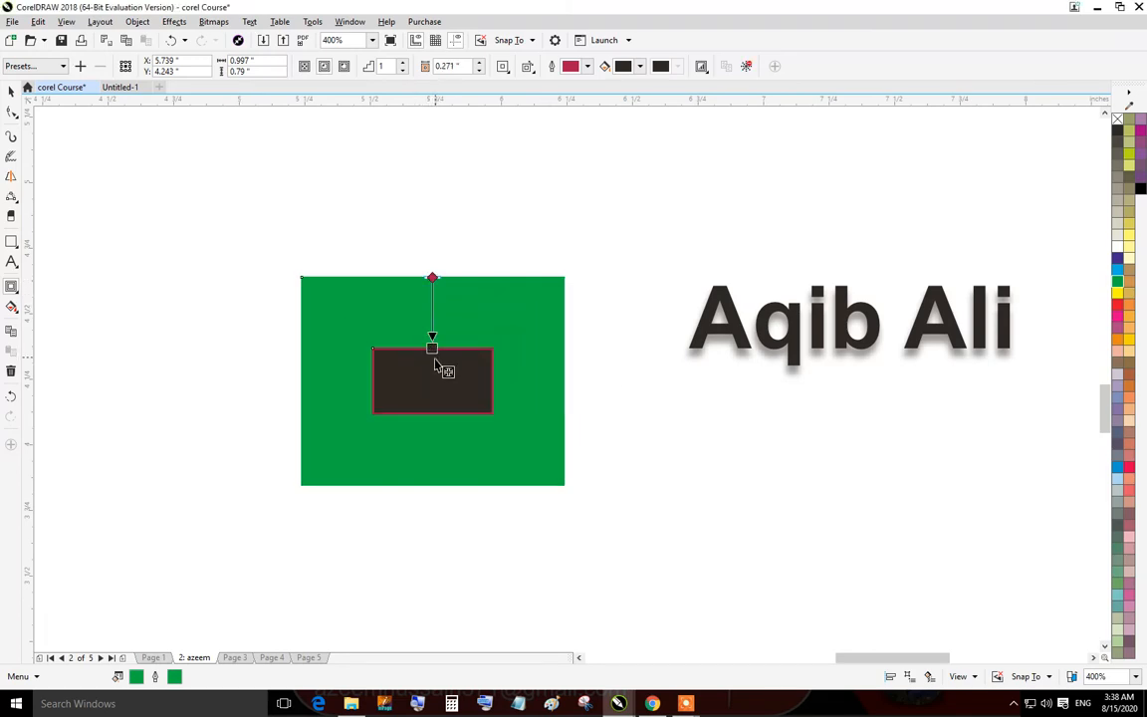
Set the green rectangle's contour to 2 steps.
scroll(435, 359, up, 2)
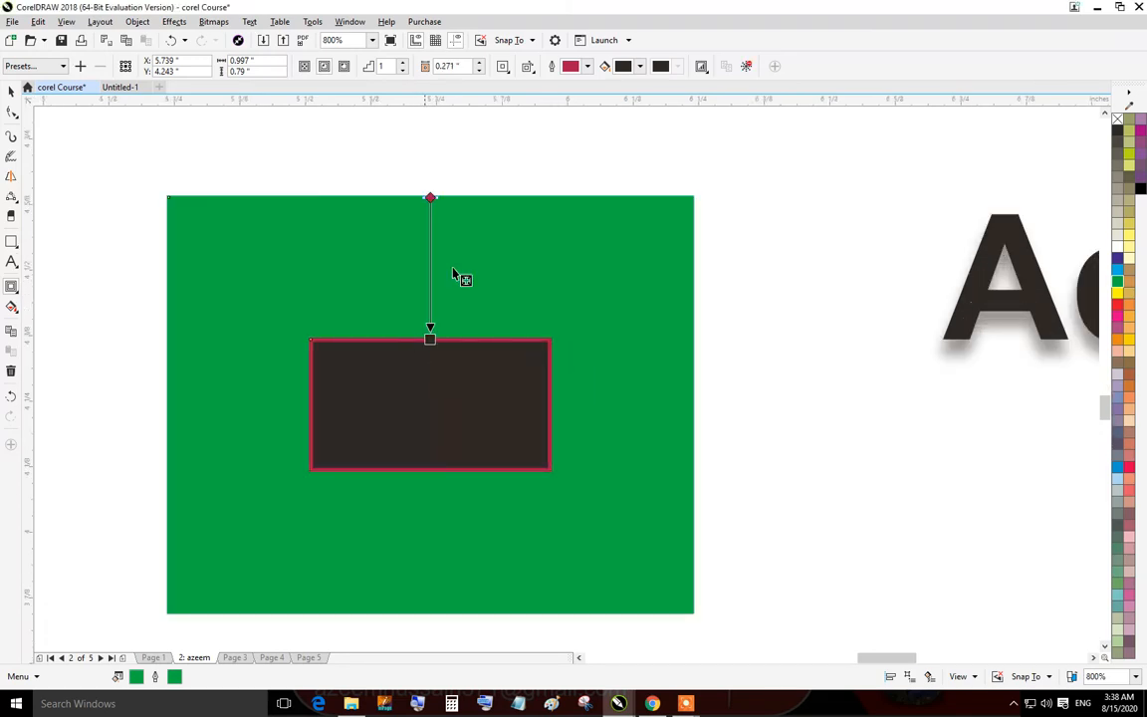
click(398, 66)
click(11, 90)
click(273, 229)
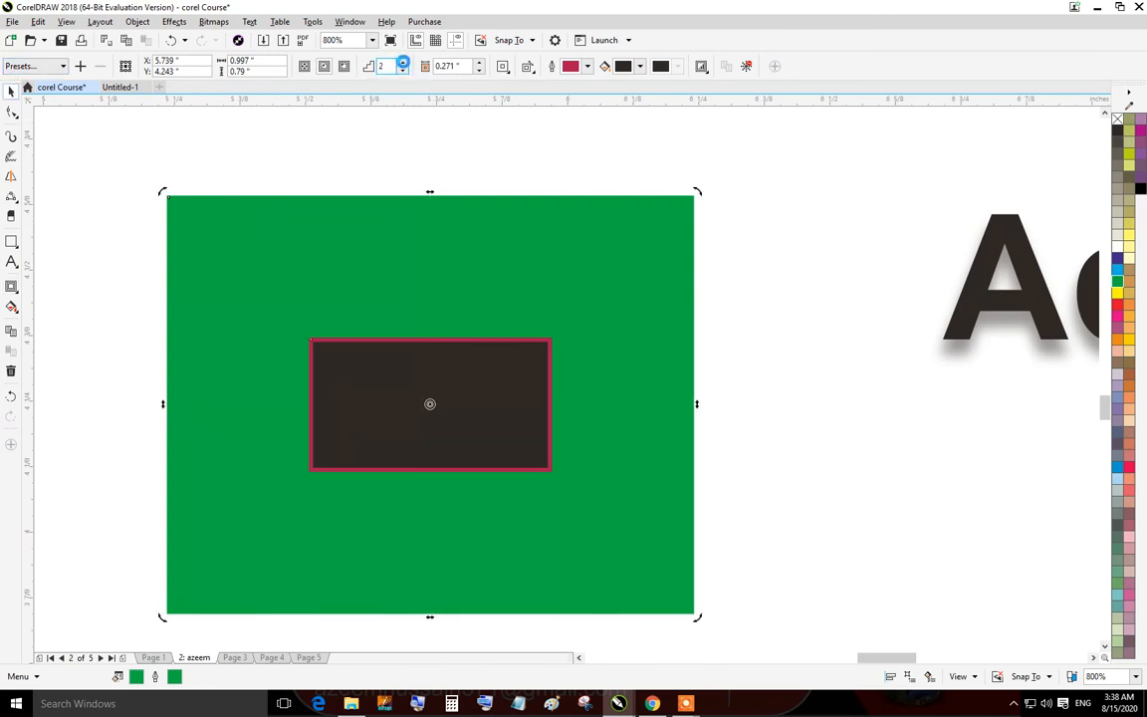
click(11, 308)
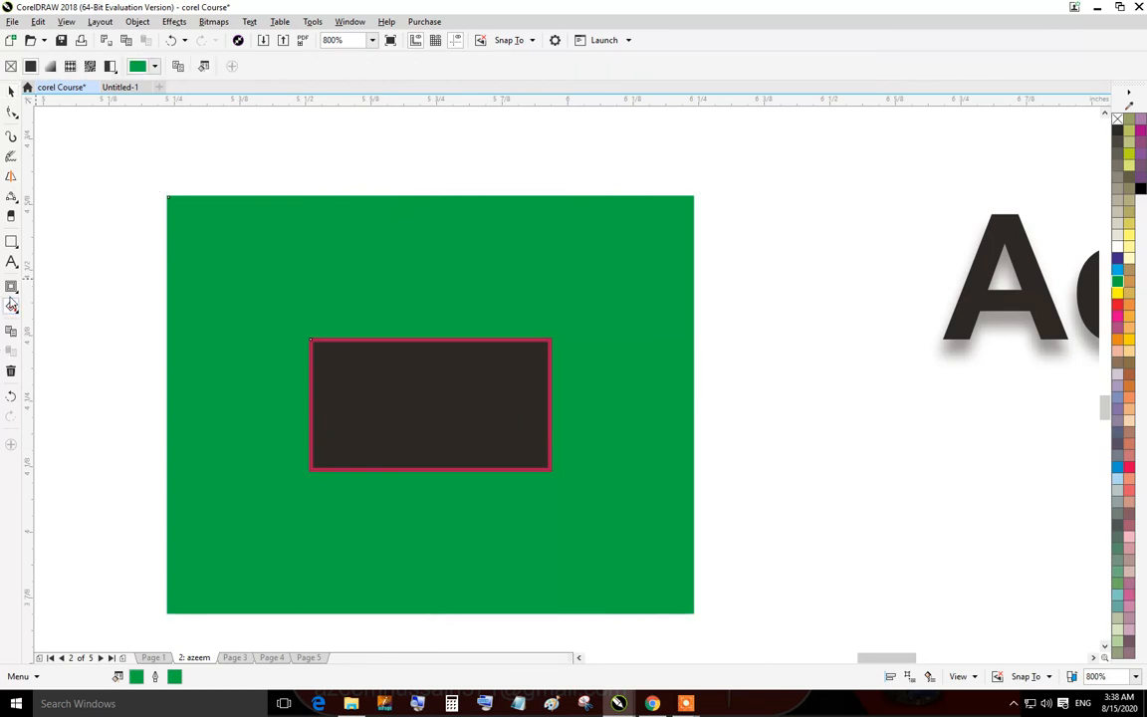
click(12, 286)
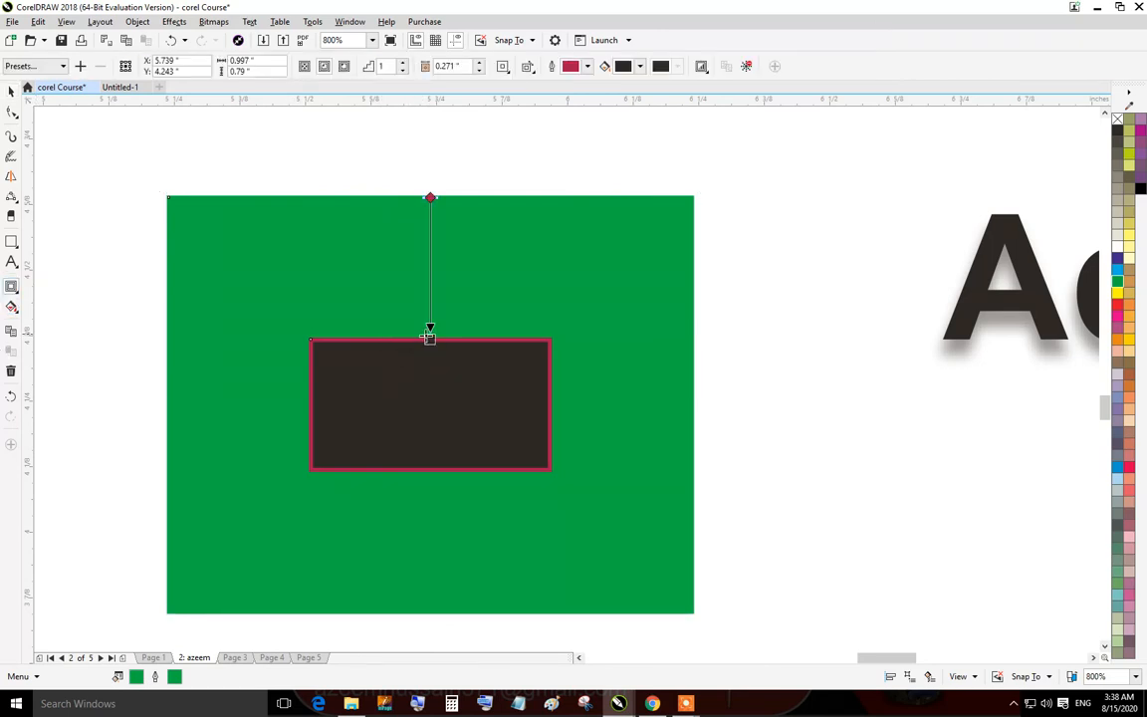
Set the contour offset to 0.053 inches.
drag(430, 333, 431, 235)
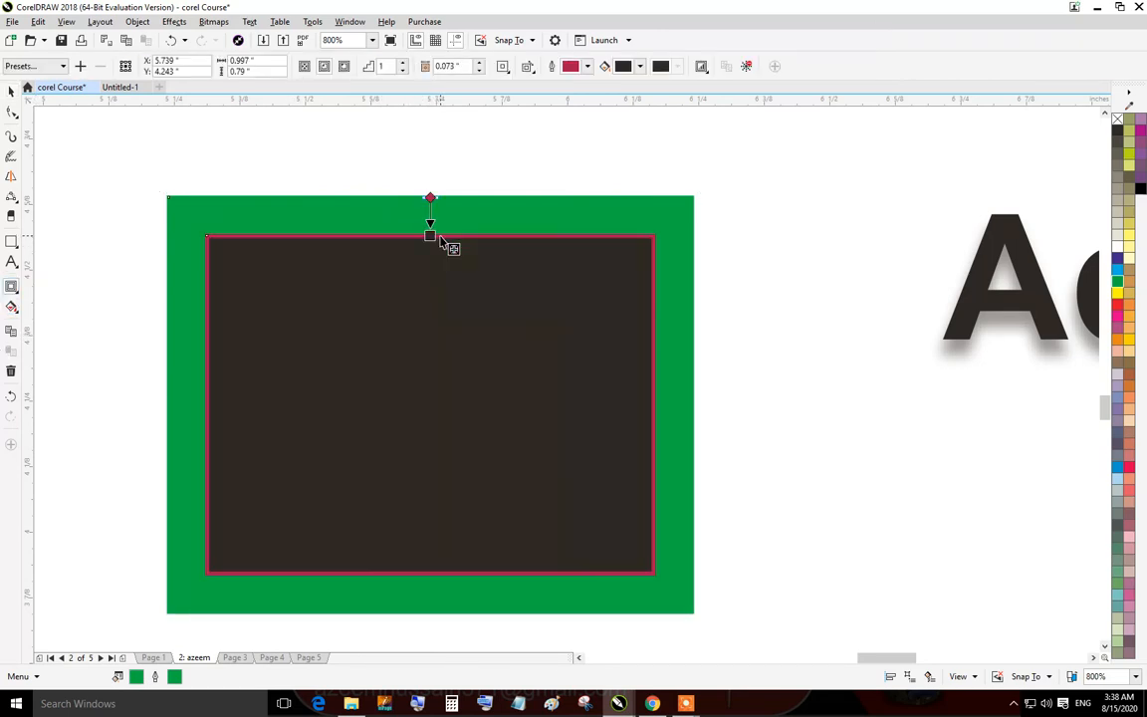
click(479, 63)
click(479, 63)
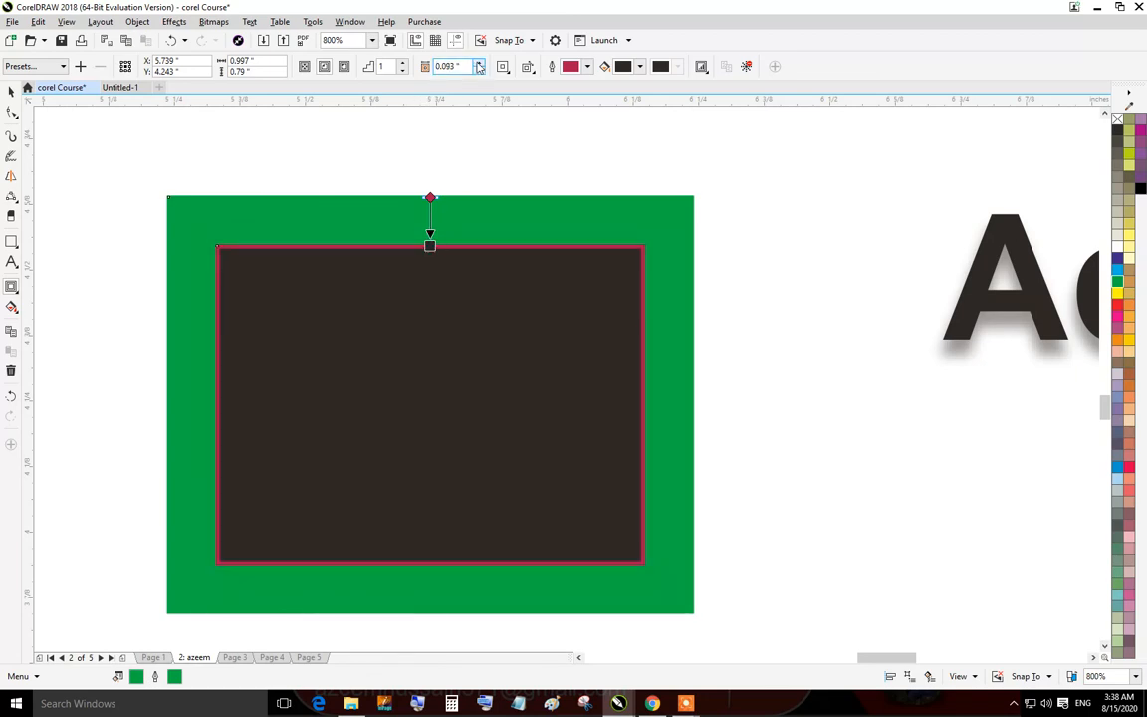
click(480, 70)
click(480, 70)
click(480, 71)
click(480, 71)
Set the contour to 8 steps with a 0.048-inch offset.
click(403, 62)
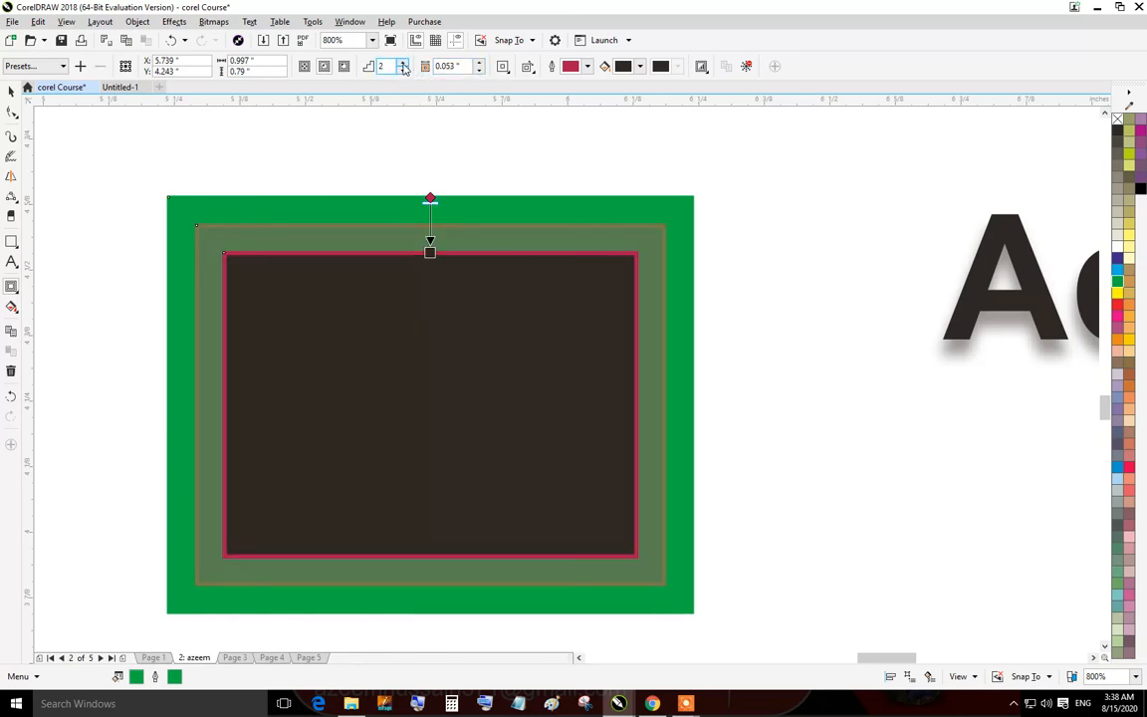
click(403, 61)
click(402, 62)
click(402, 62)
click(402, 61)
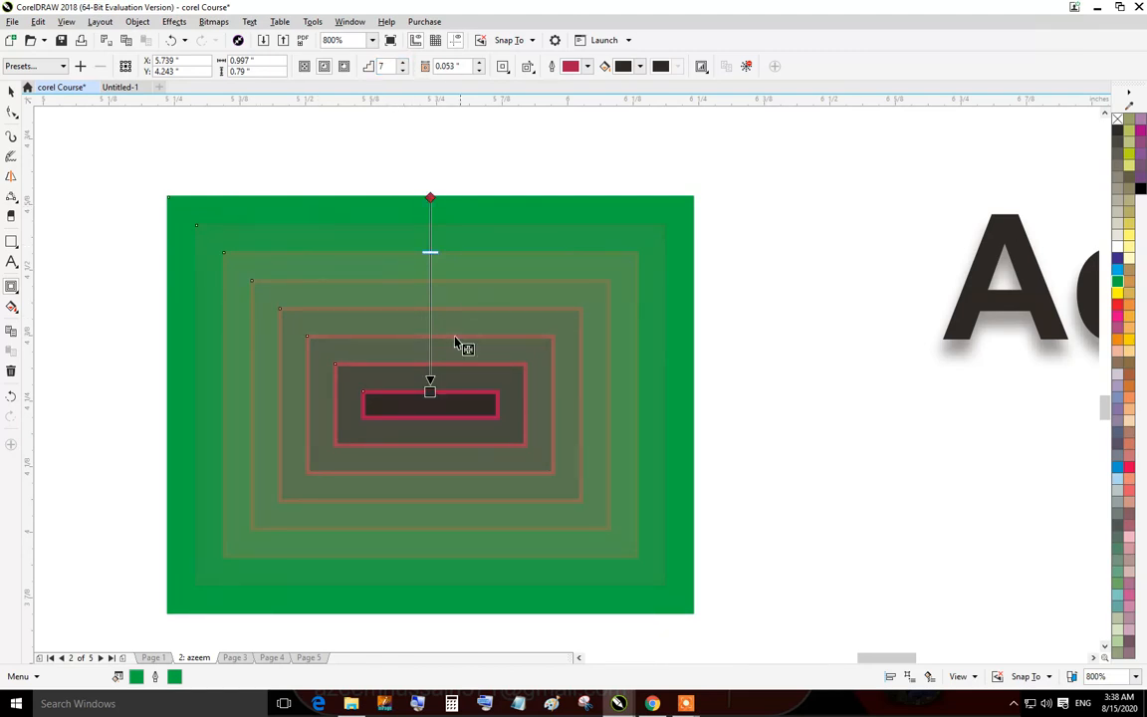
drag(417, 402, 430, 412)
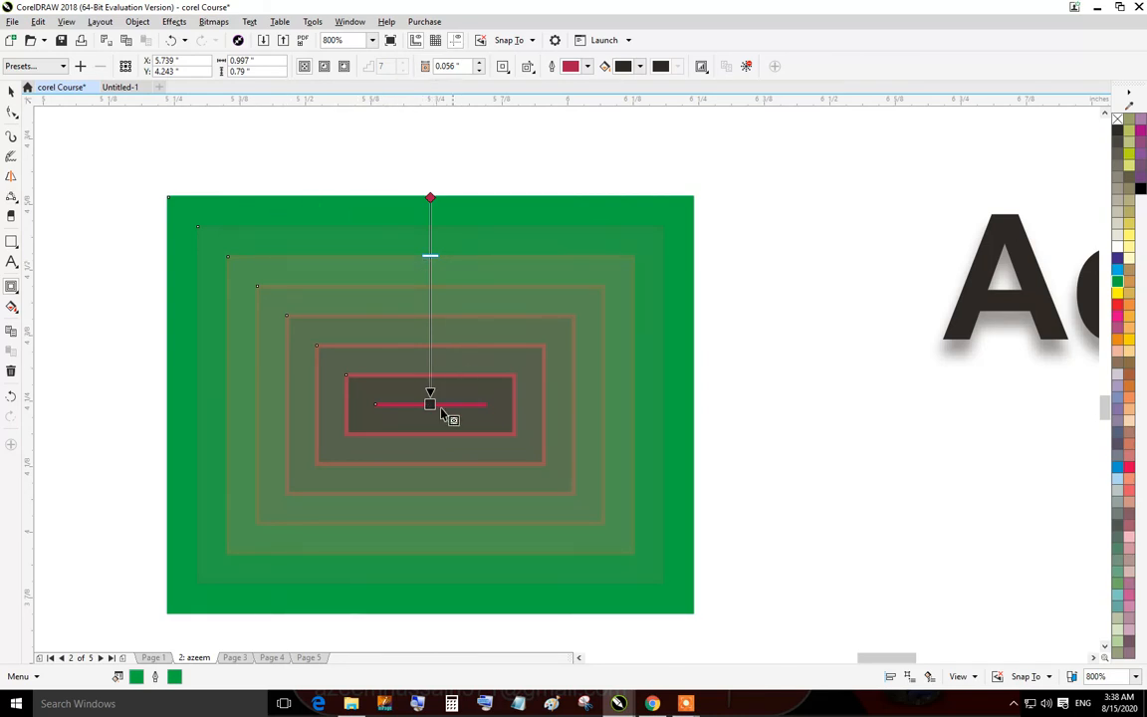
drag(428, 403, 431, 375)
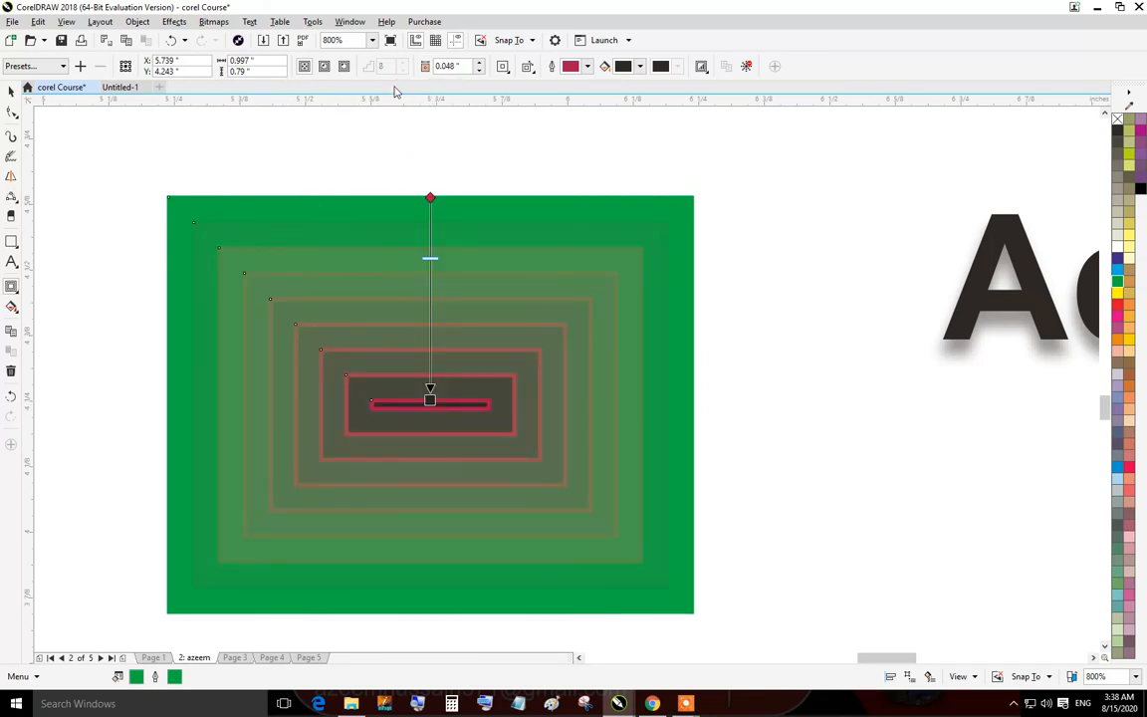
Switch the contour to run outside the green rectangle.
click(323, 66)
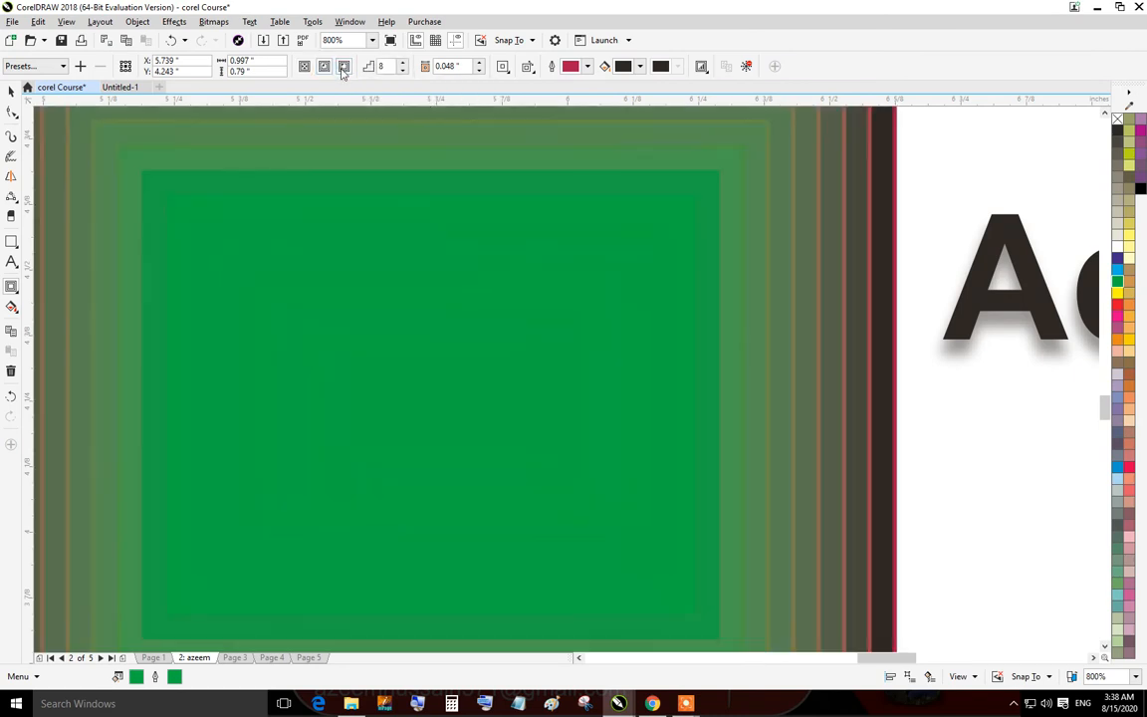
scroll(438, 338, down, 2)
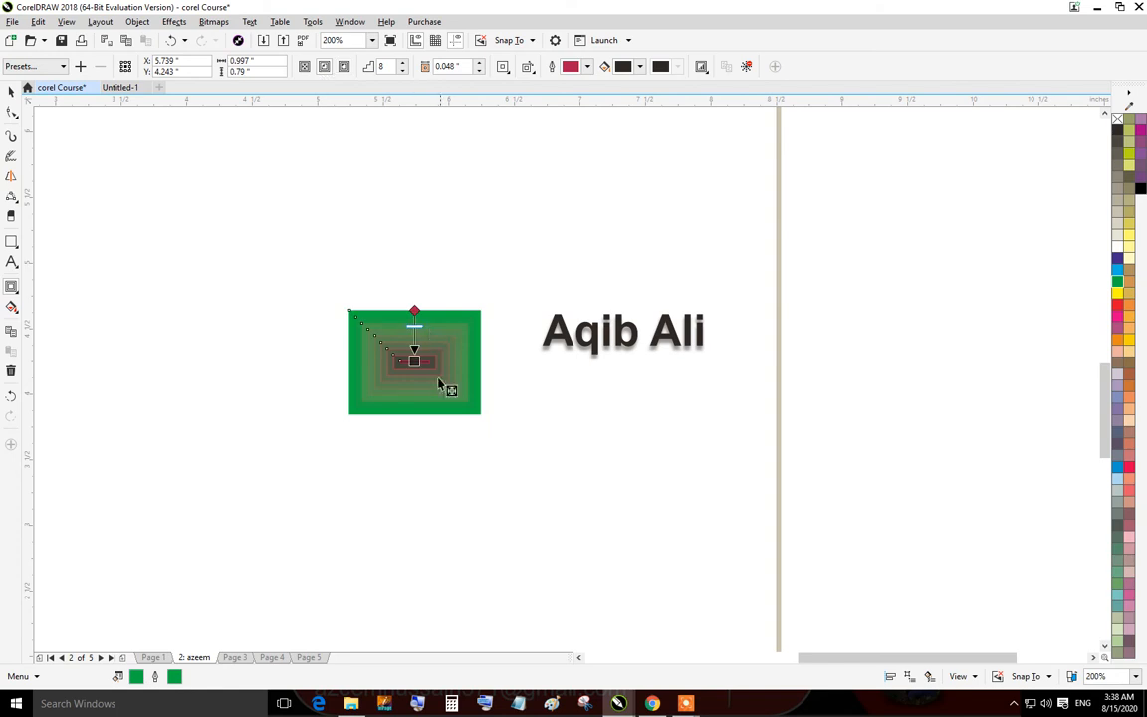
scroll(435, 403, up, 2)
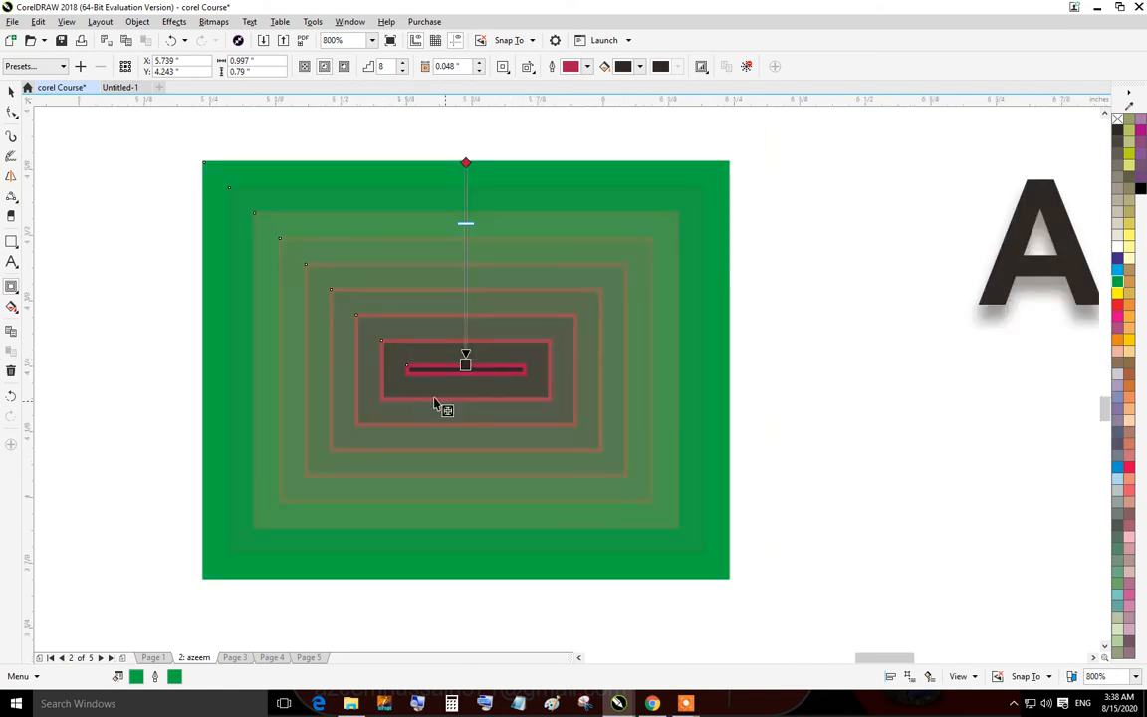
click(344, 67)
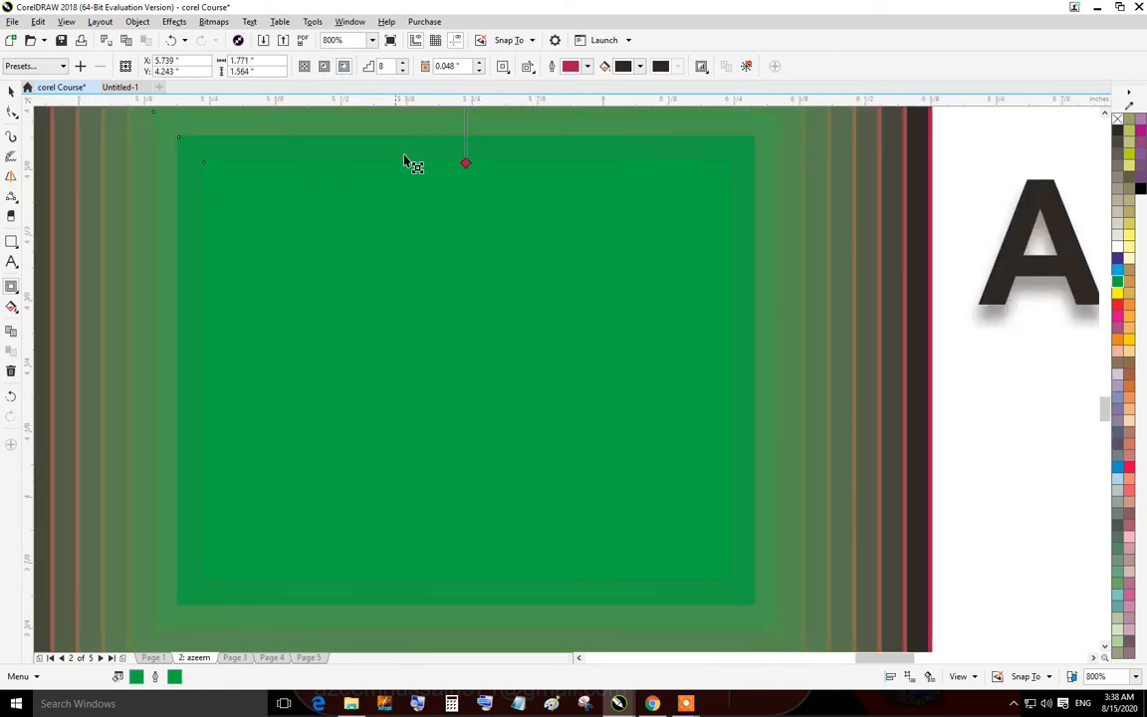
scroll(413, 180, down, 2)
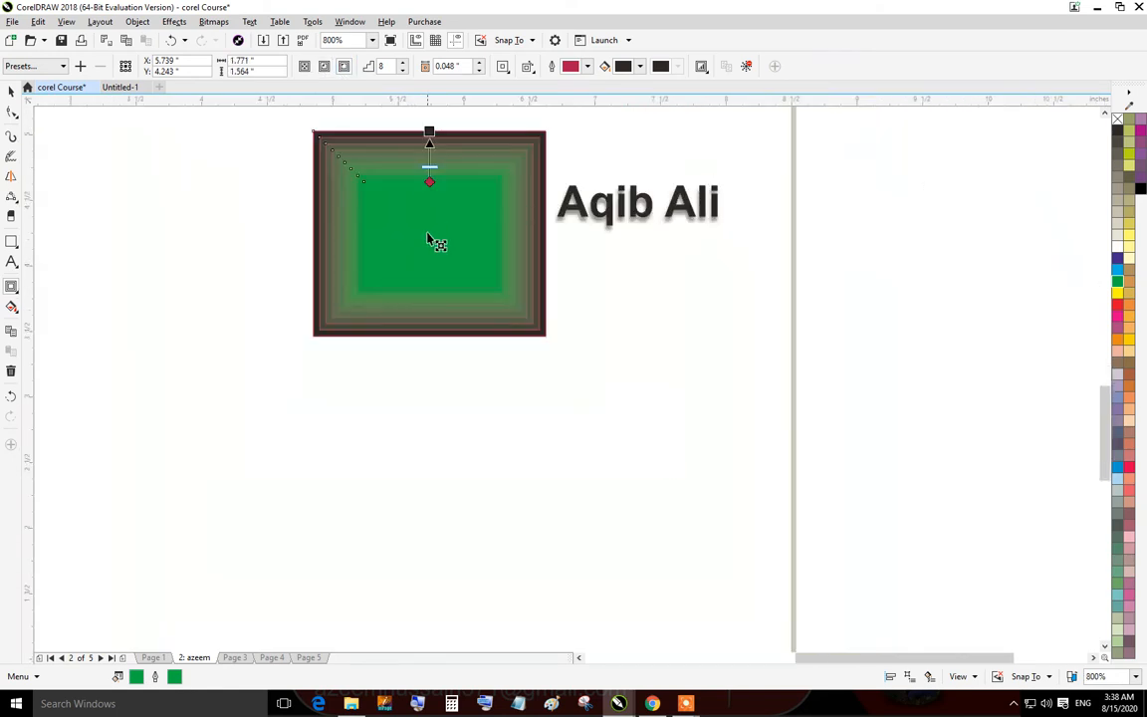
Set the contour's outline colour to a light pink.
click(586, 67)
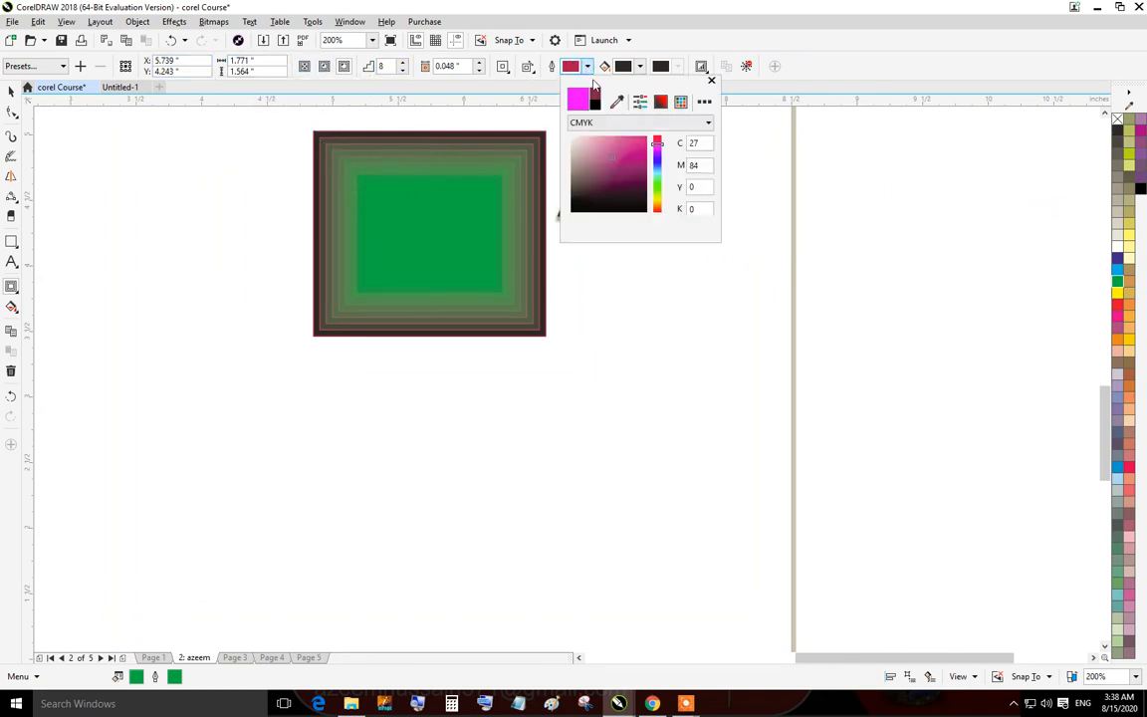
click(603, 155)
click(640, 71)
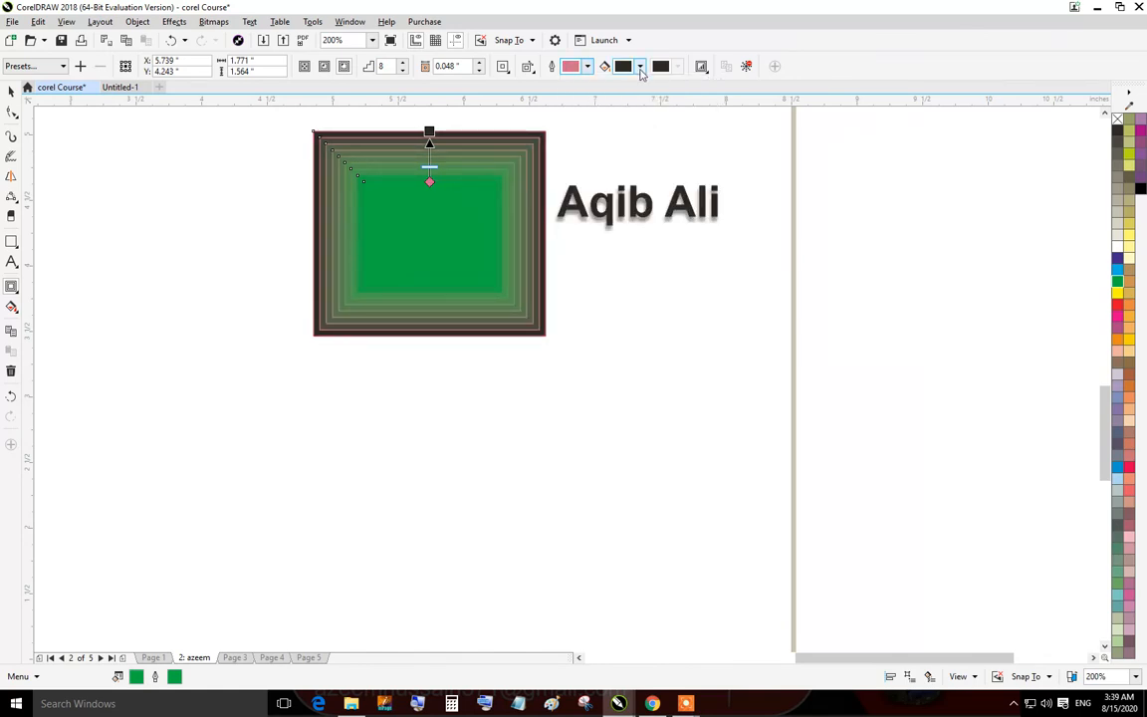
click(640, 71)
click(641, 73)
Clear the contour from the green rectangle.
click(746, 67)
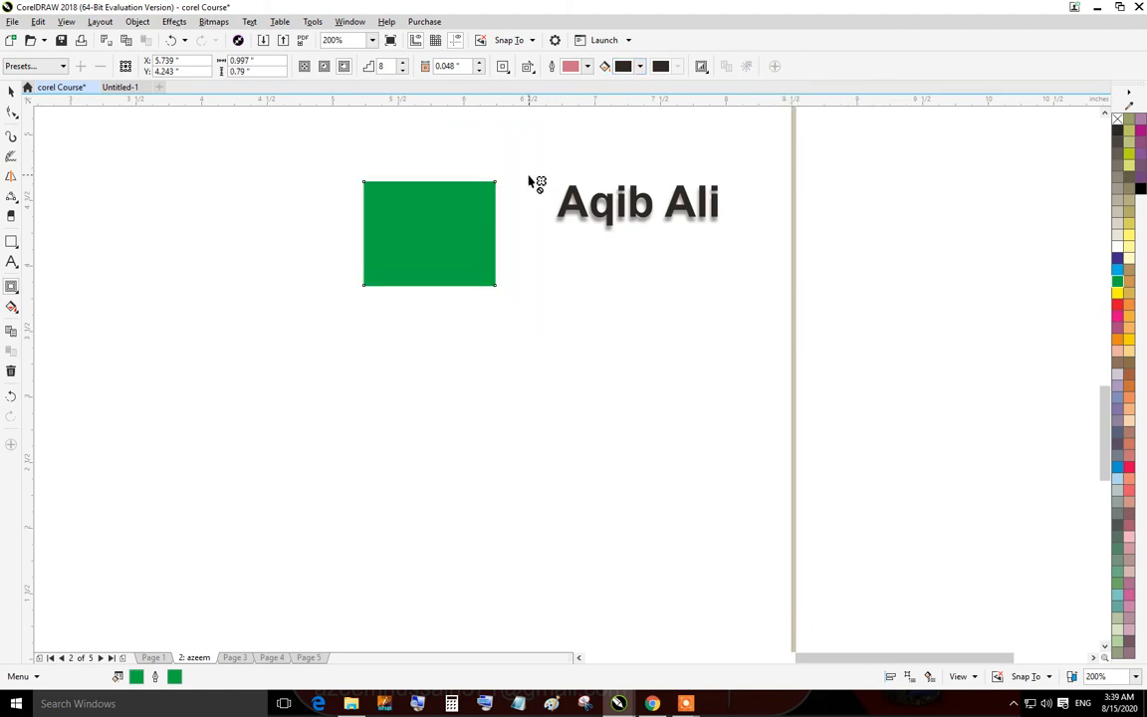
scroll(399, 199, up, 3)
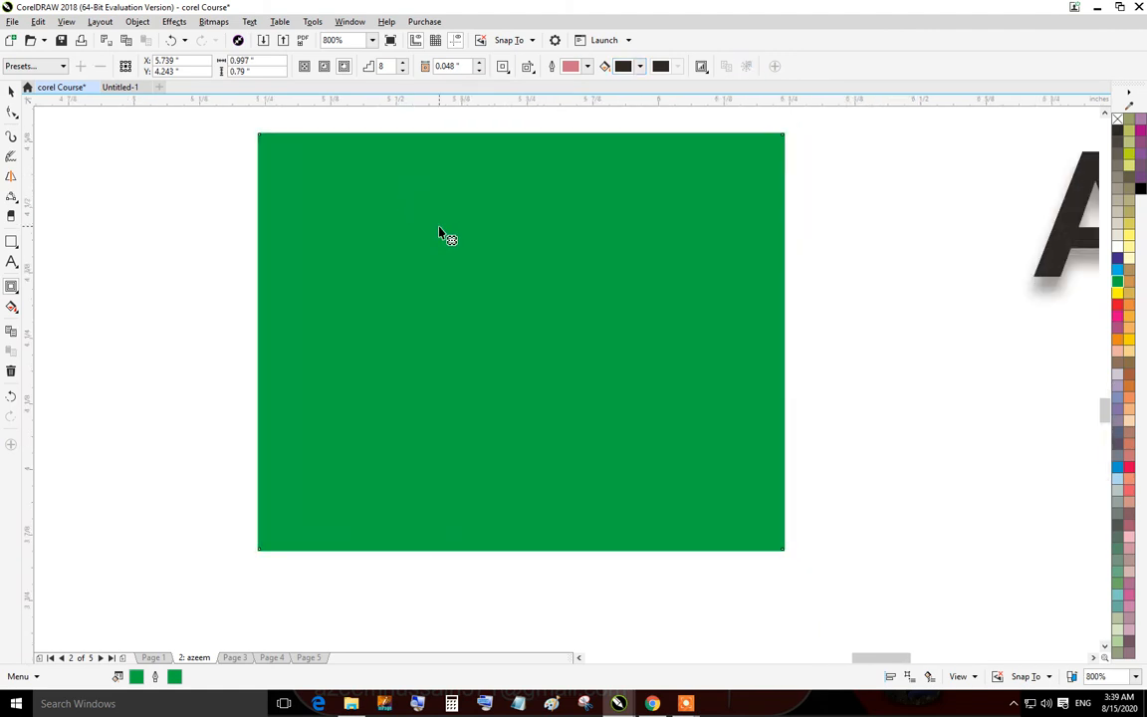
click(14, 295)
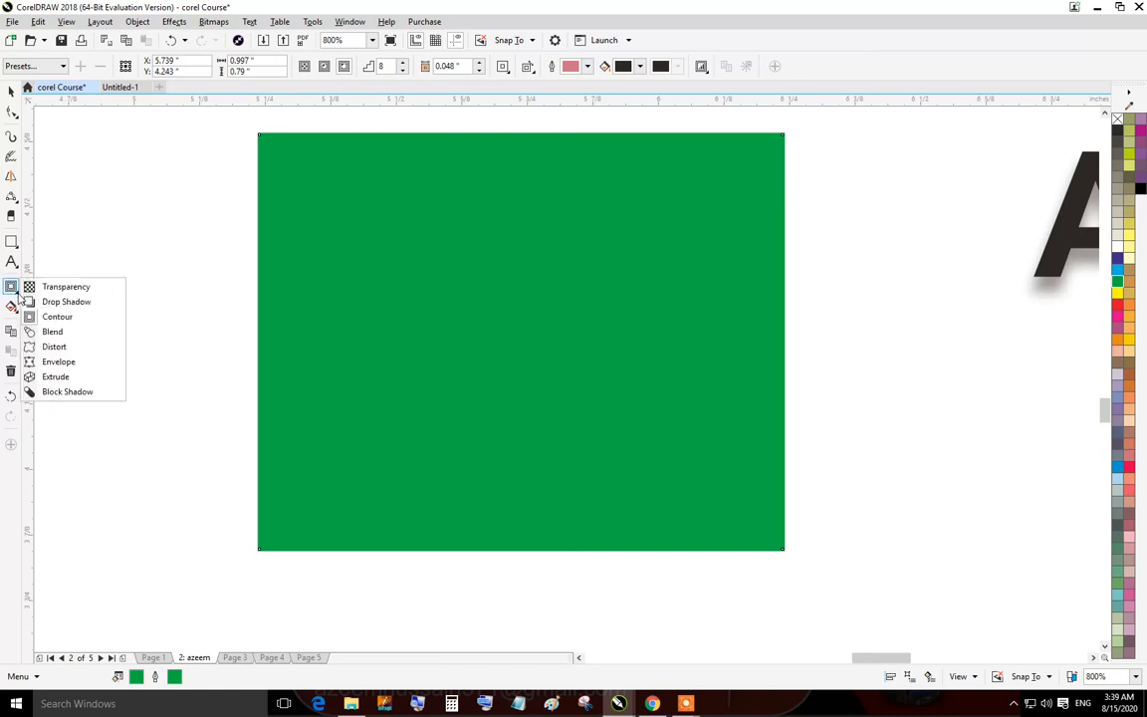
click(51, 329)
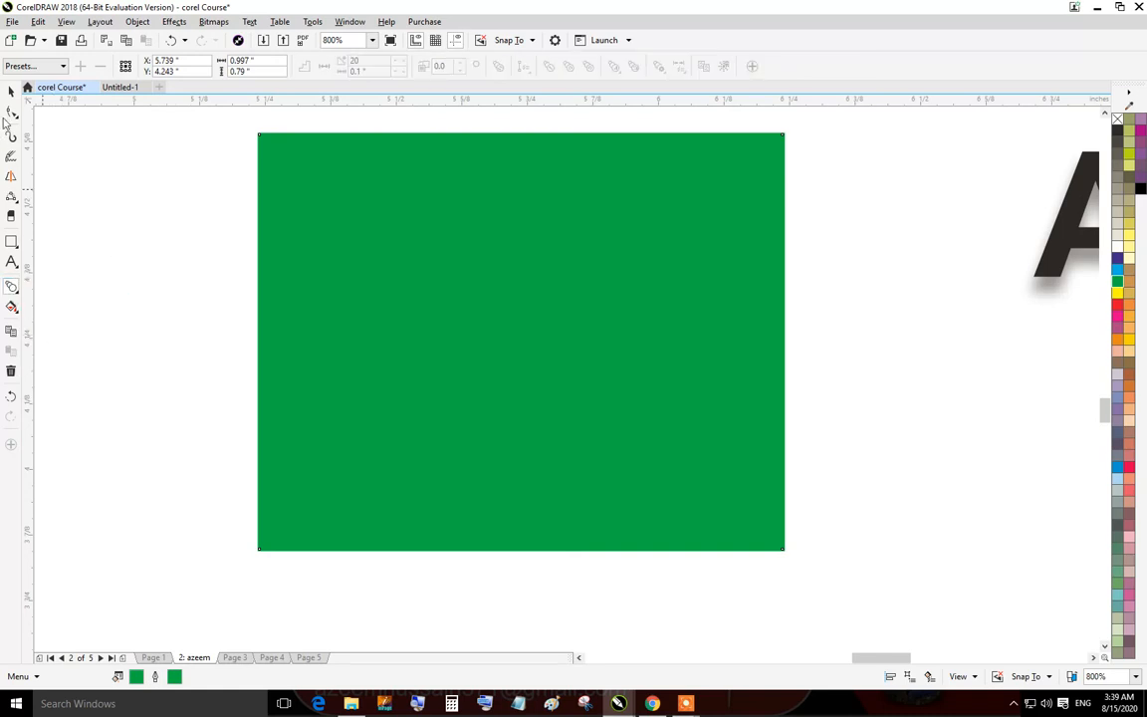
Draw a rectangle about 0.89 by 0.6 inches below the name text.
click(11, 90)
scroll(256, 199, down, 1)
drag(399, 311, 305, 290)
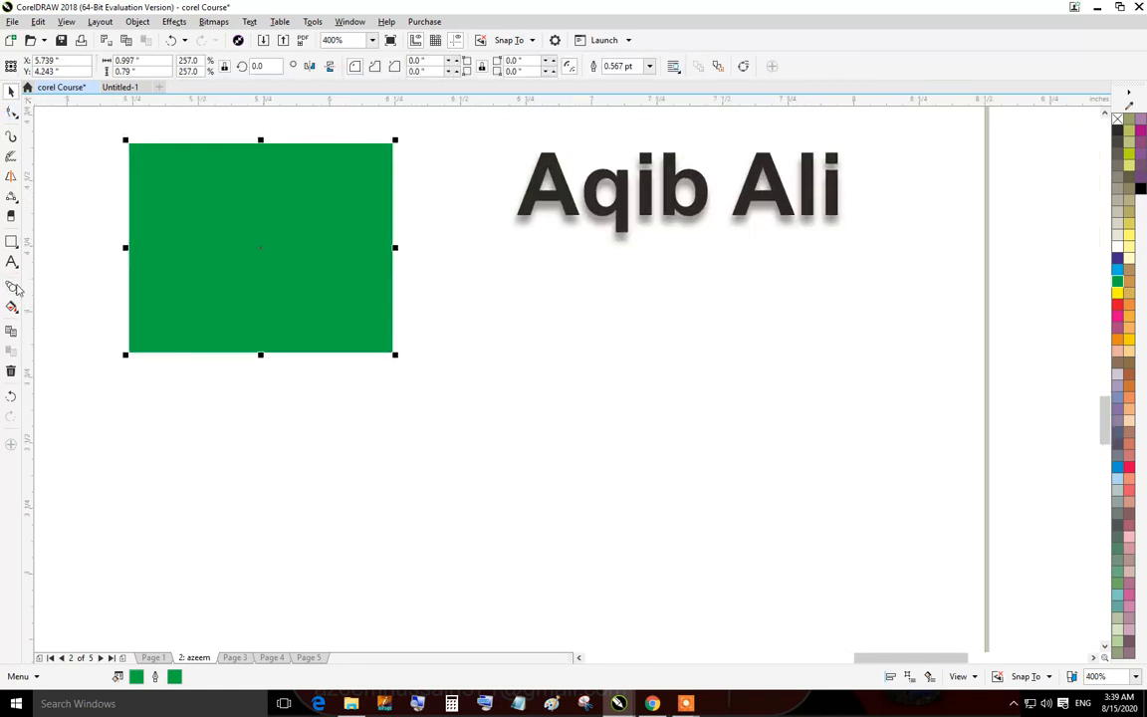
click(11, 241)
drag(511, 340, 746, 497)
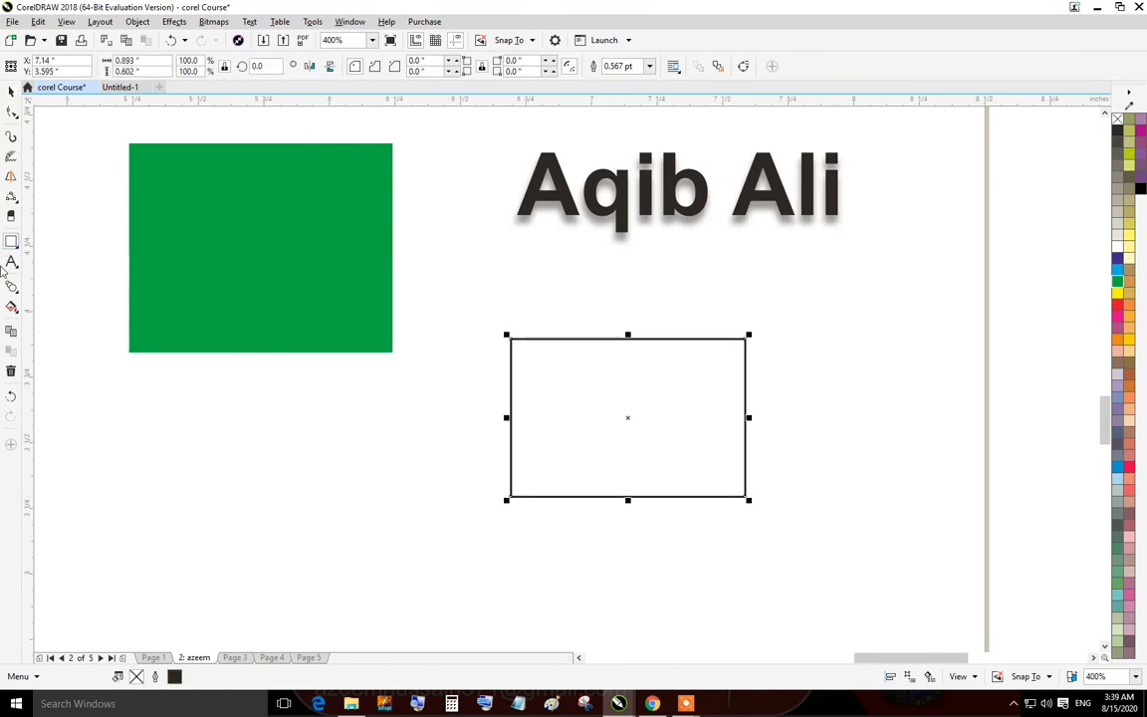
Blend the green rectangle into the new rectangle below the name text.
click(12, 287)
drag(261, 247, 589, 466)
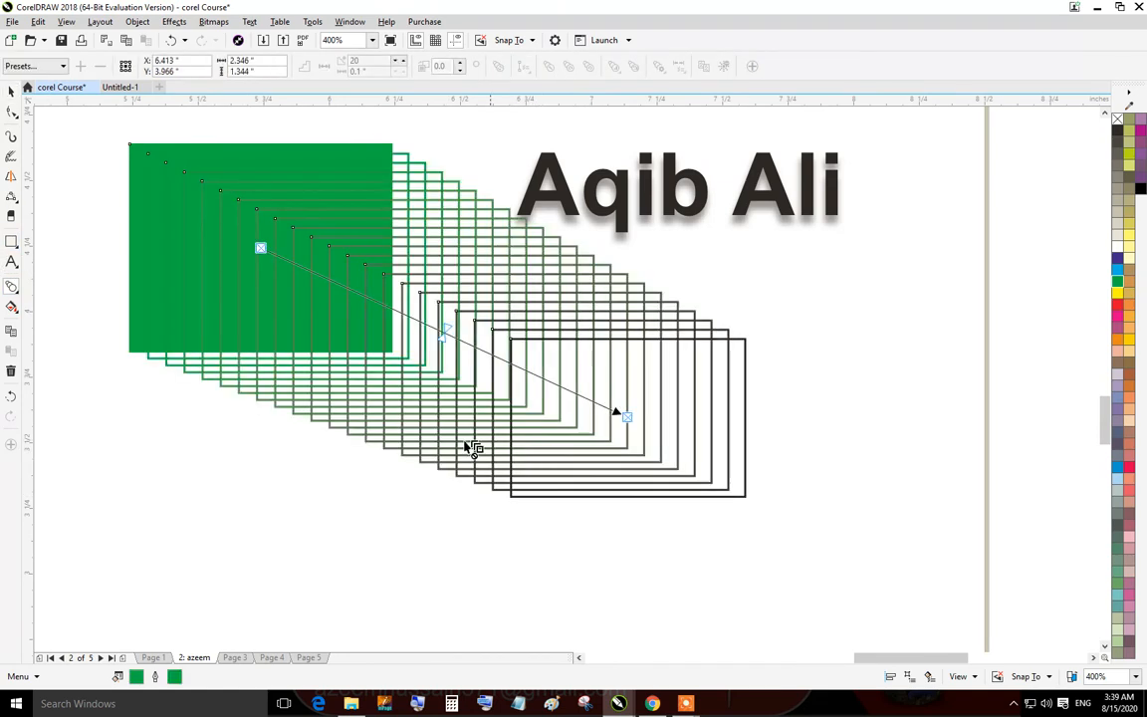
click(11, 92)
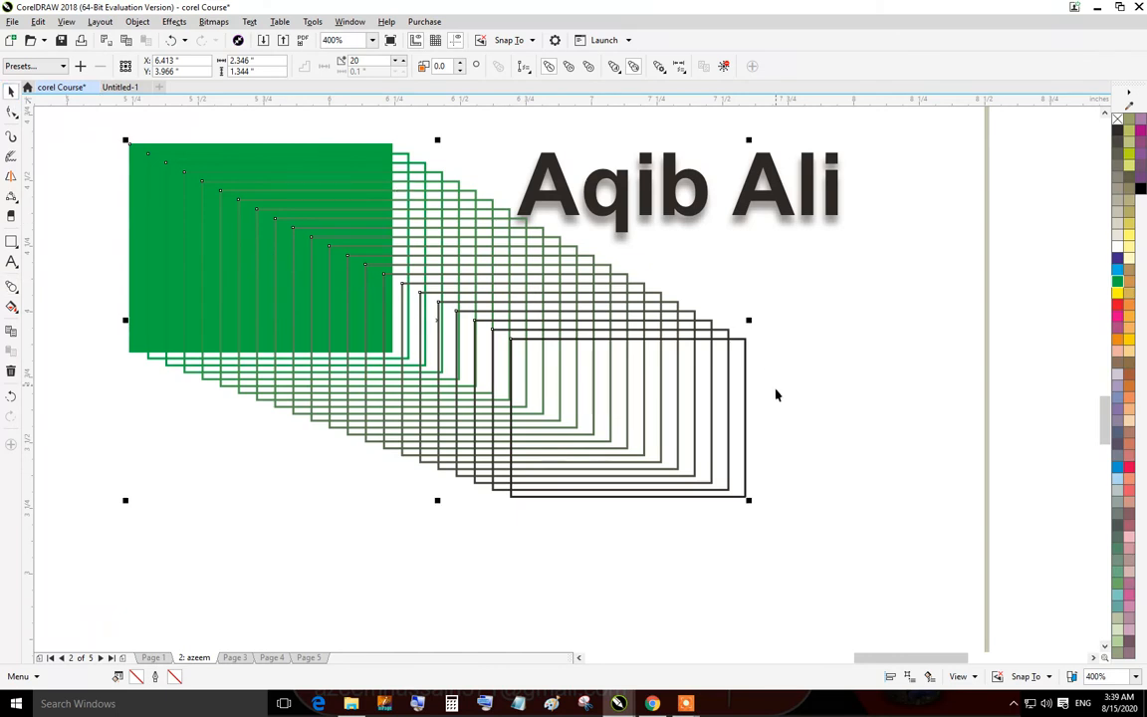
Fill the blended rectangles blue and the end rectangle green to create a blue-to-green blend.
click(690, 404)
click(1118, 271)
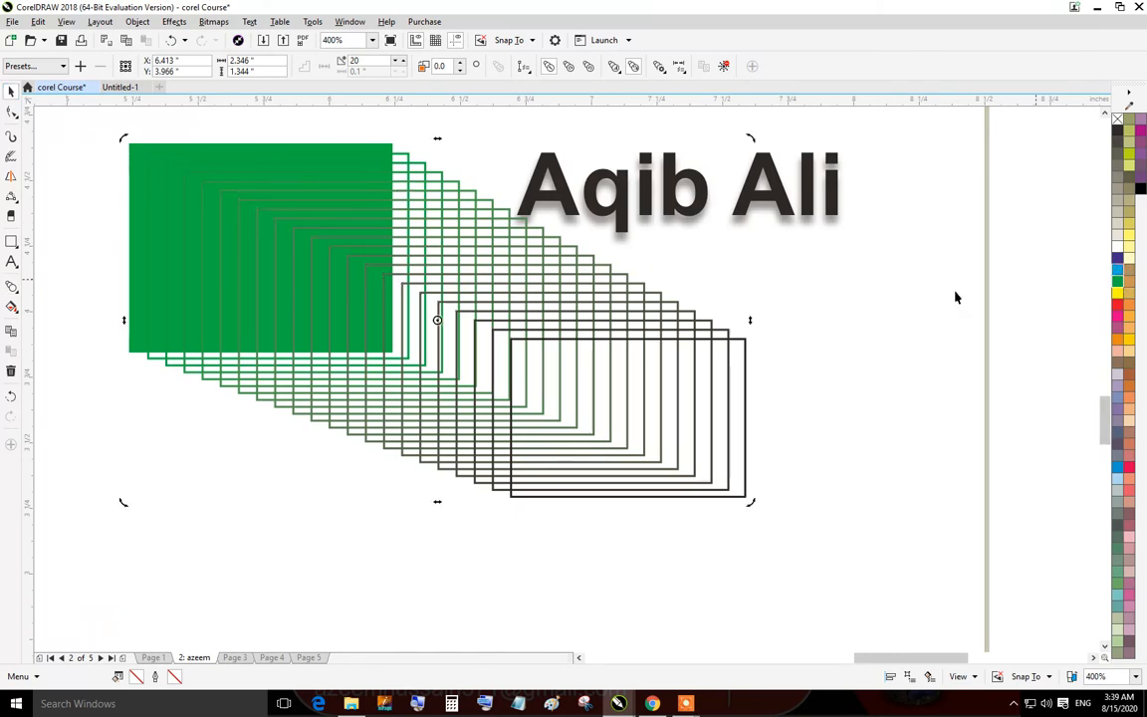
click(937, 300)
click(625, 415)
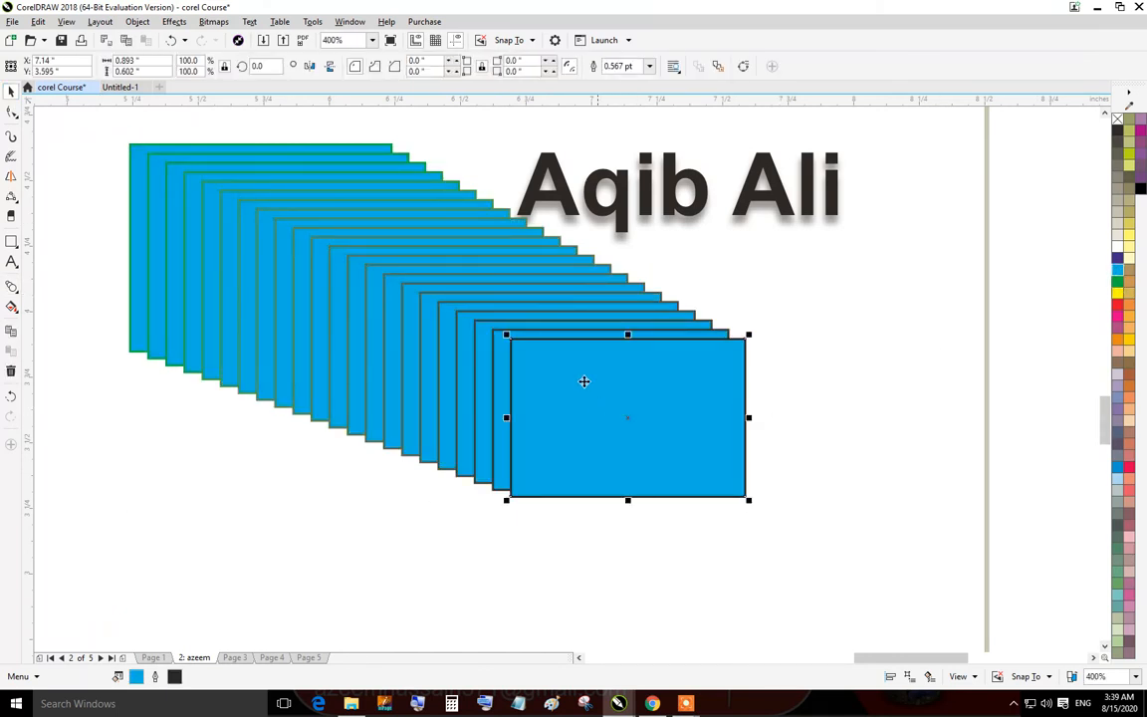
click(1118, 282)
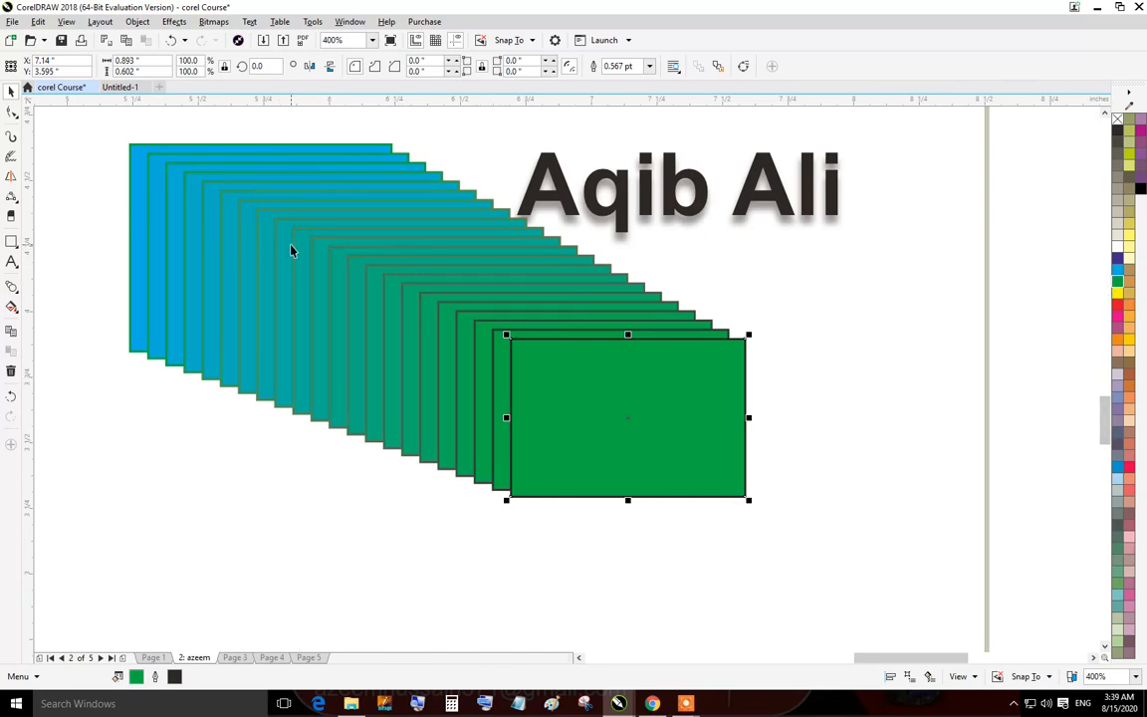
Try removing the outline from the blended rectangles, then undo the outline removal.
scroll(409, 309, down, 1)
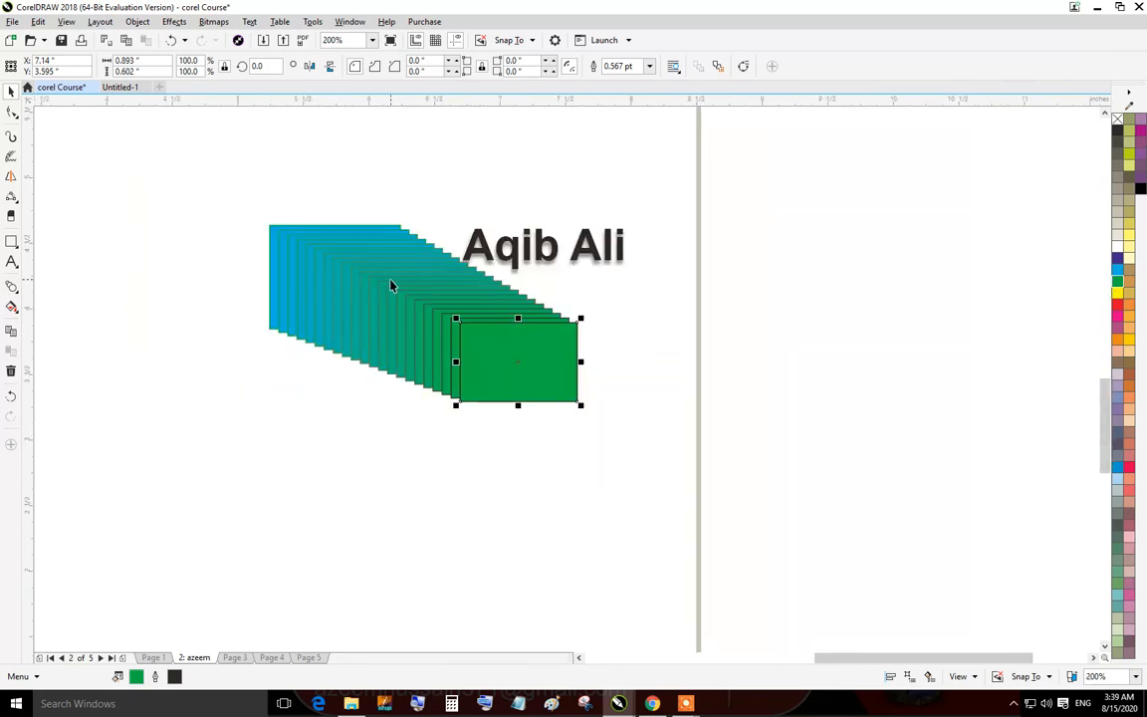
click(72, 170)
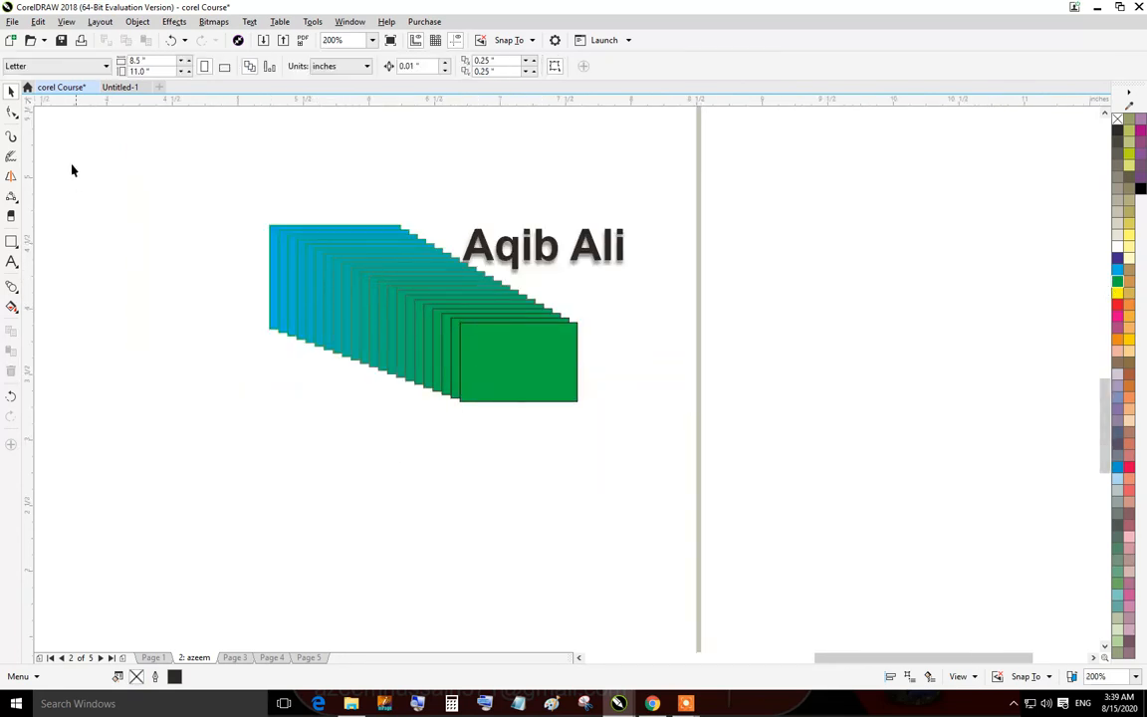
drag(655, 493, 655, 493)
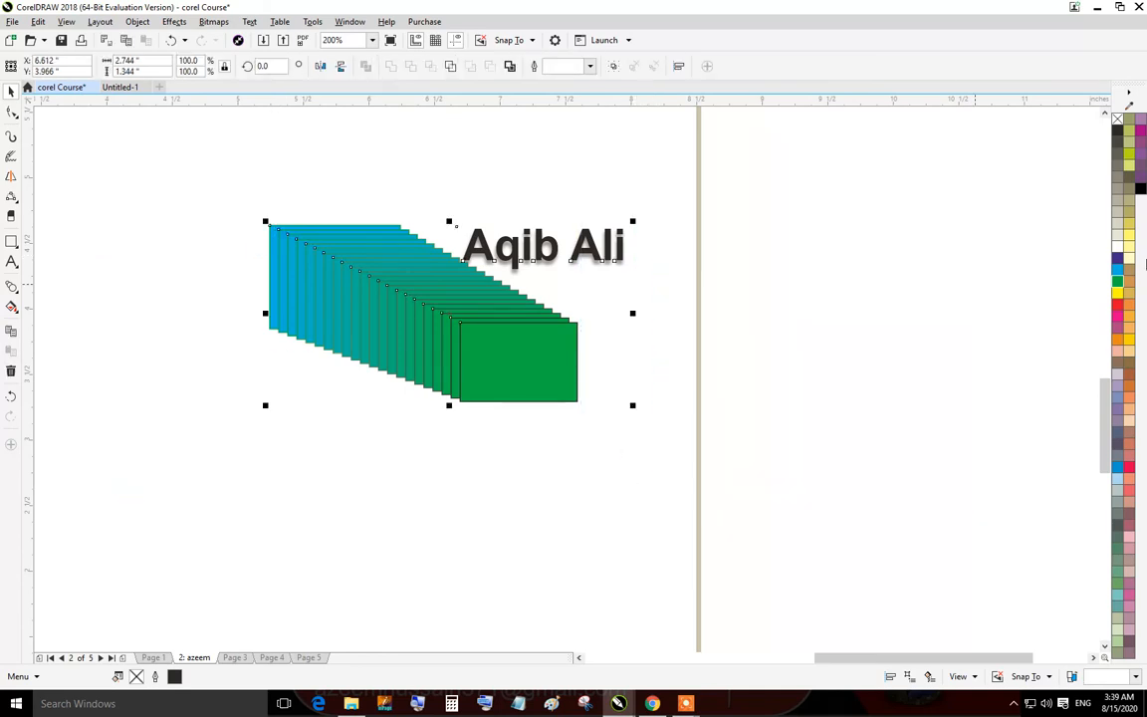
right_click(1117, 121)
click(786, 261)
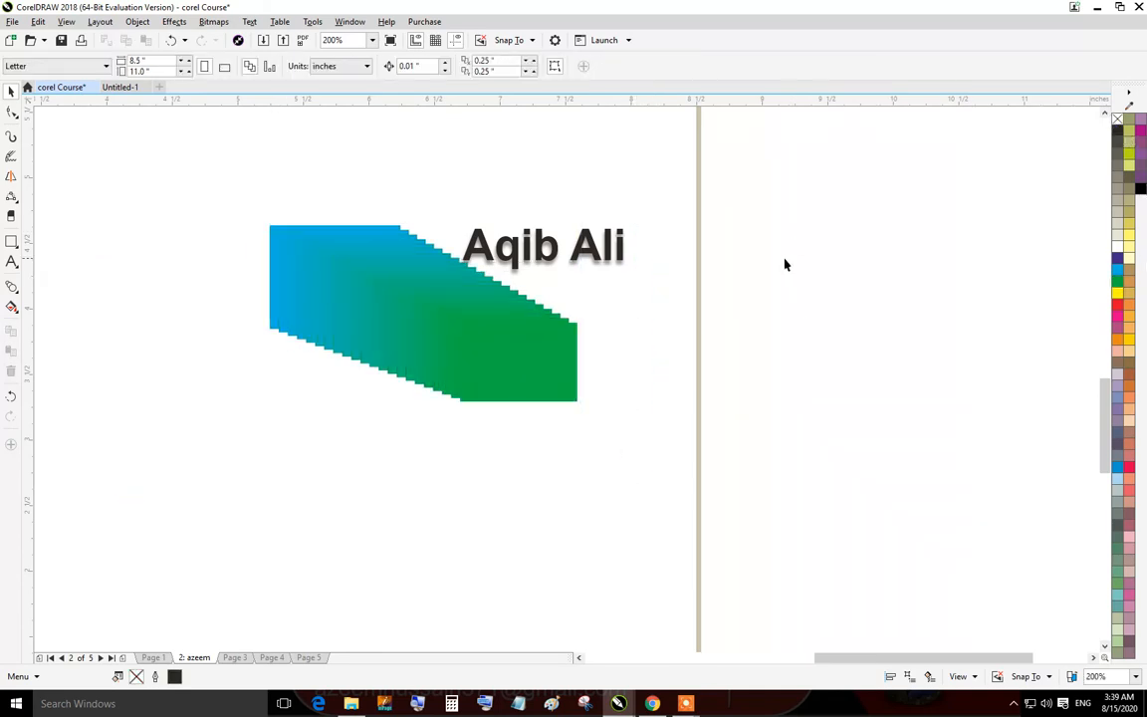
click(1118, 120)
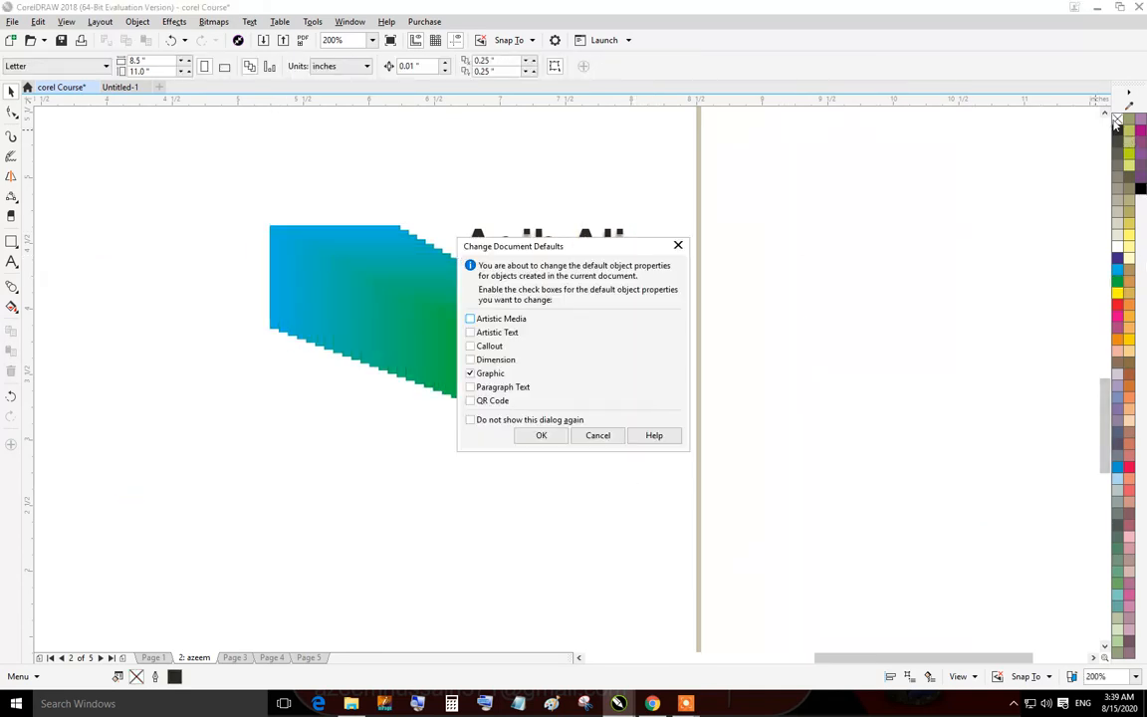
click(595, 435)
key(ctrl+z)
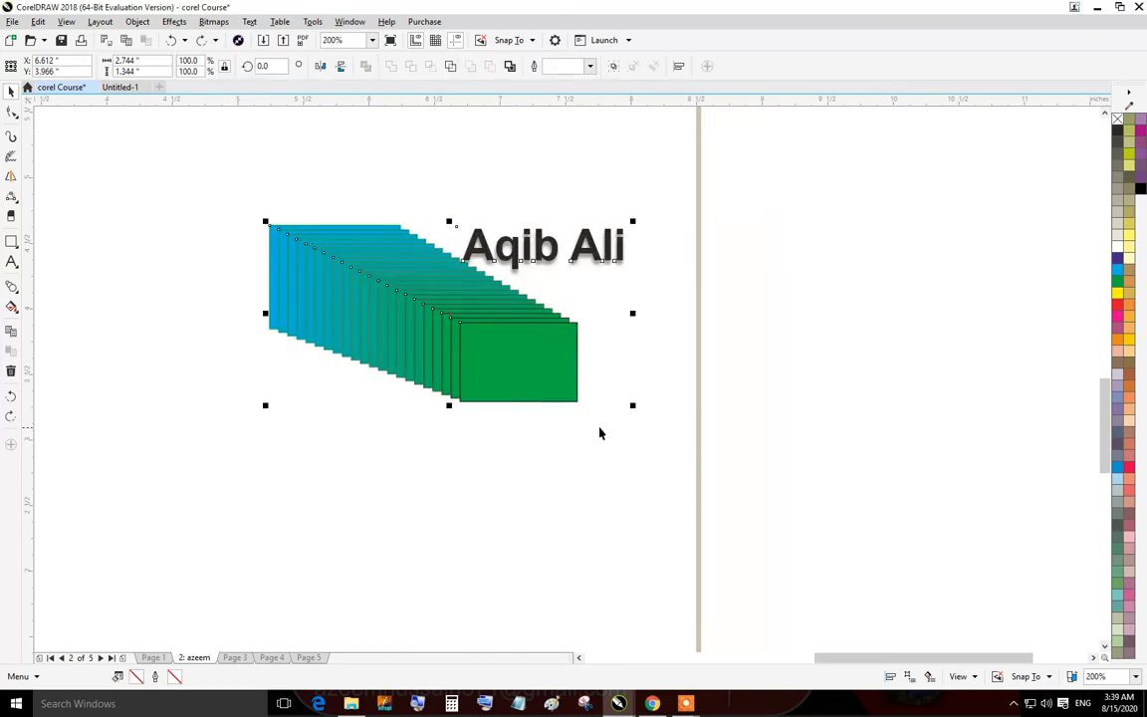
click(598, 434)
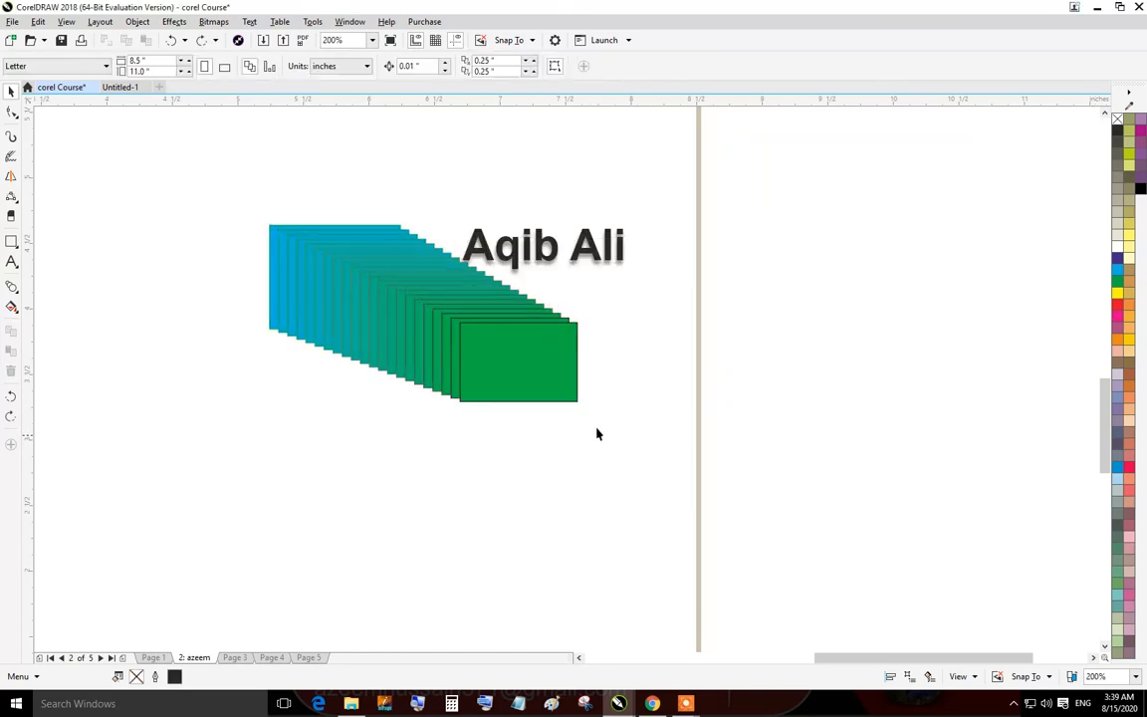
click(11, 287)
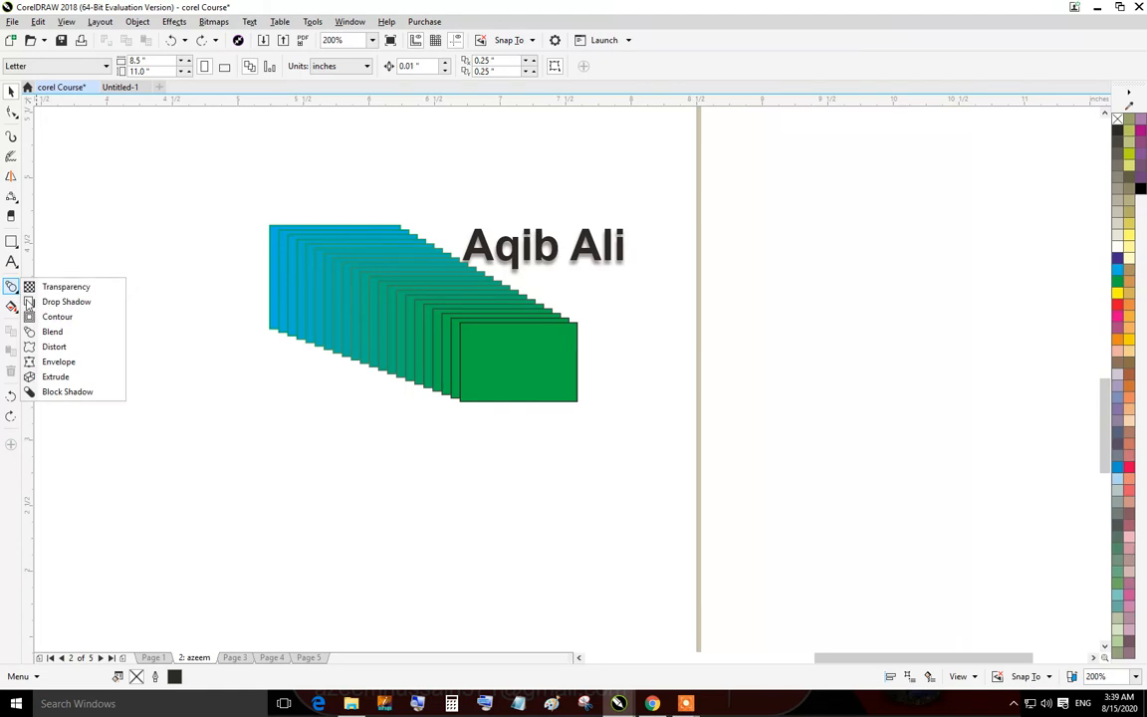
click(59, 364)
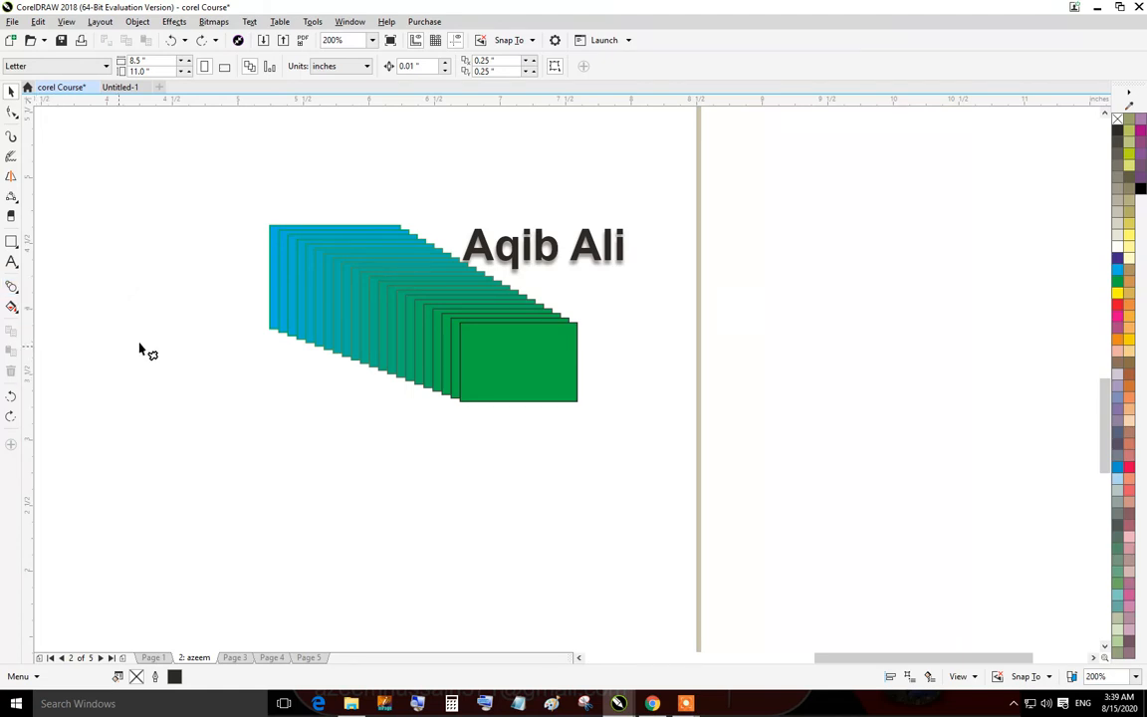
click(11, 90)
Delete the blended rectangles.
drag(516, 434, 643, 500)
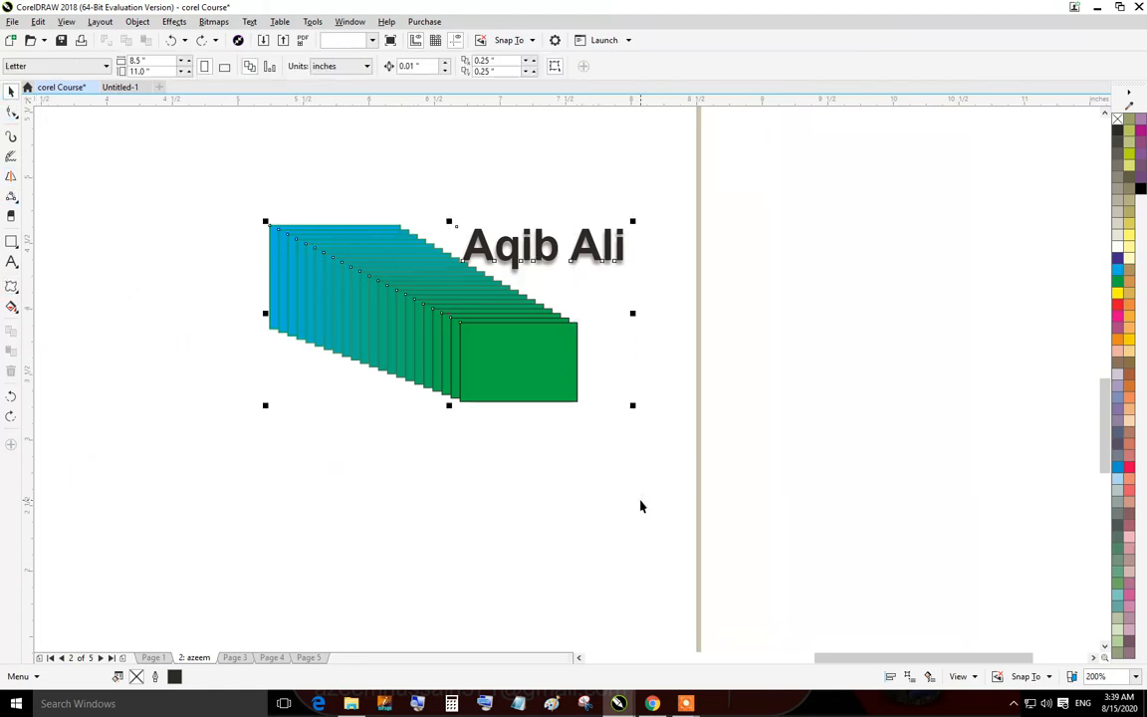
drag(571, 520, 277, 184)
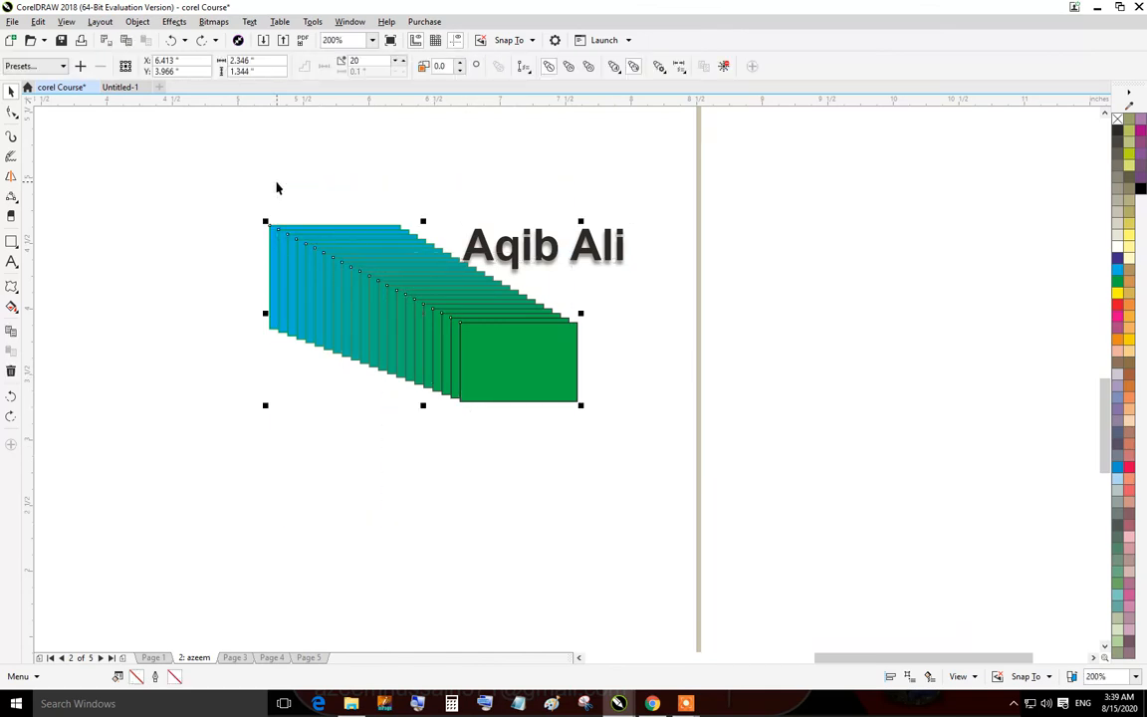
key(Delete)
Draw an ellipse about 1.1 by 1.02 inches, fill it yellow and give it a green outline.
click(11, 241)
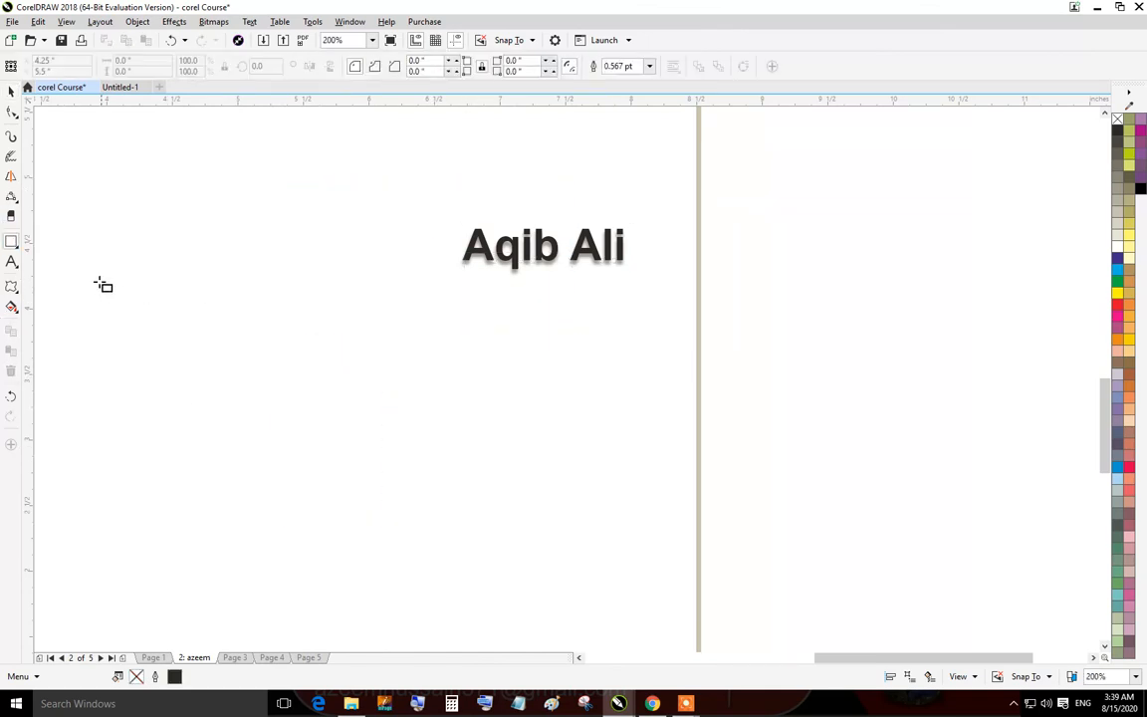
click(19, 249)
click(74, 276)
drag(187, 285, 340, 426)
click(1130, 291)
right_click(1117, 282)
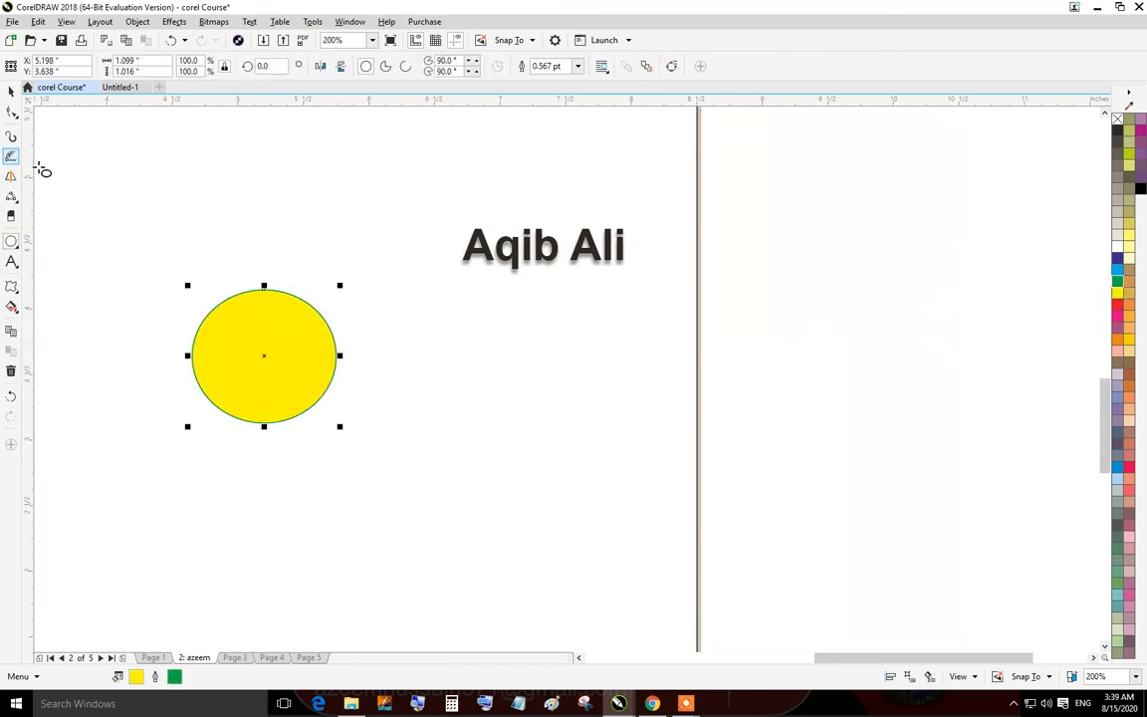
Apply a push-pull distortion and then a zipper distortion to the yellow ellipse.
click(11, 288)
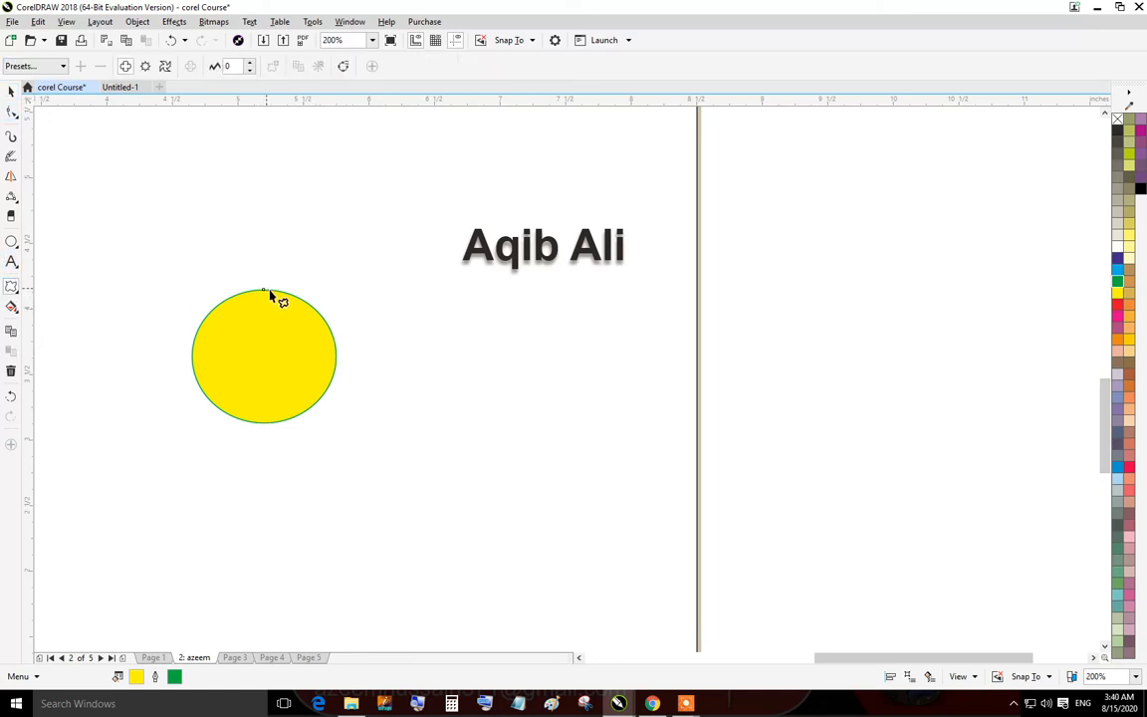
drag(269, 292, 181, 273)
click(146, 65)
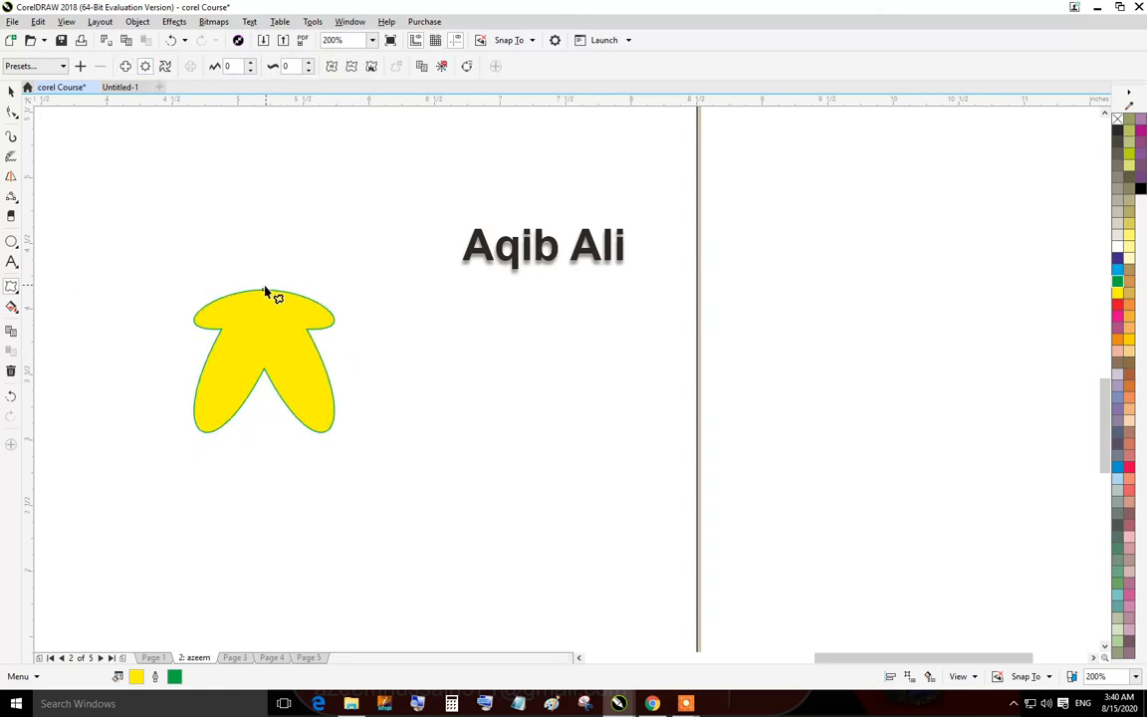
drag(265, 291, 230, 356)
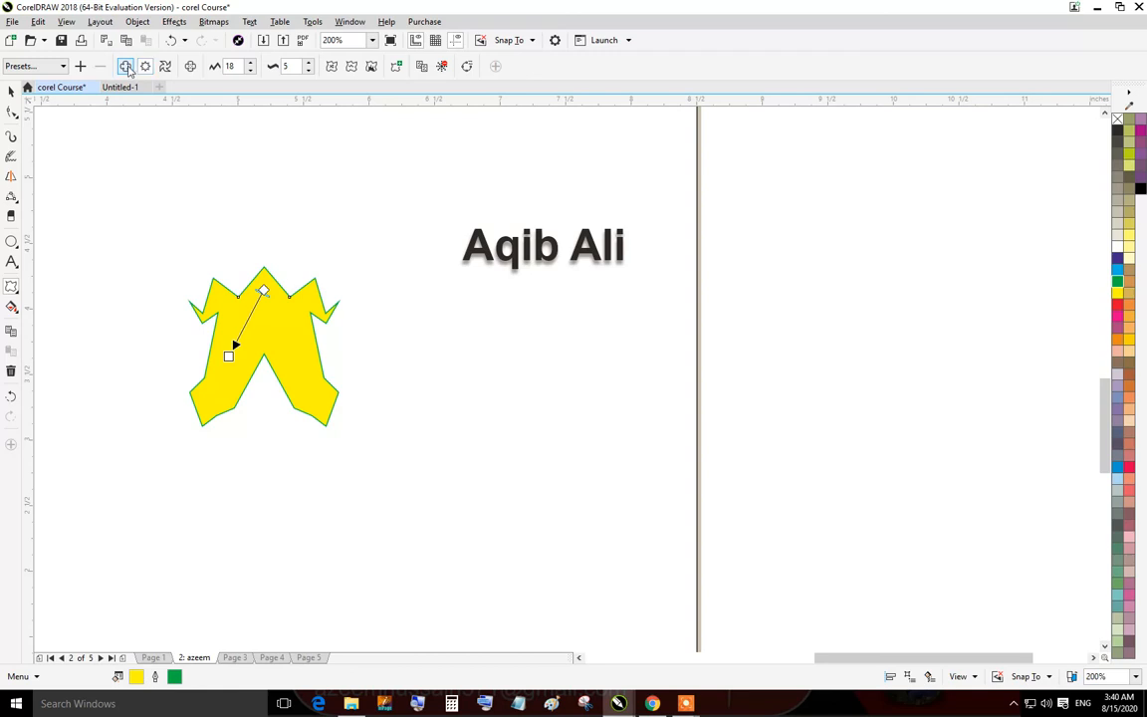
Apply a twister distortion to the shape to create a swirl.
click(165, 65)
drag(274, 311, 504, 333)
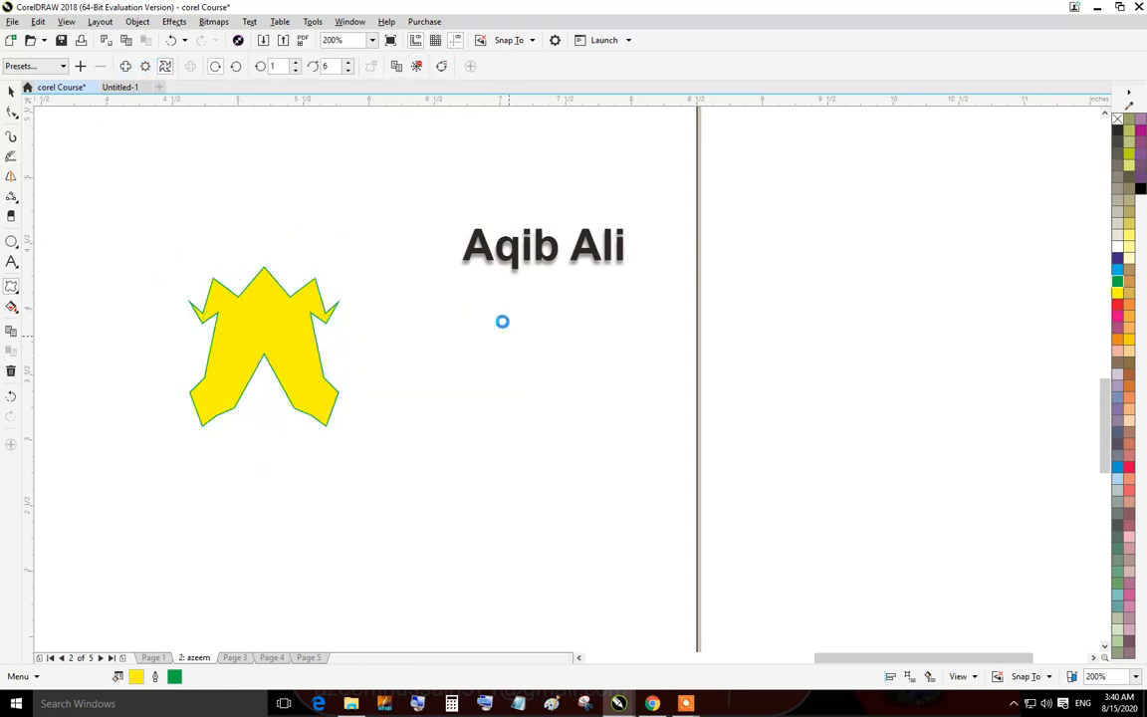
click(12, 92)
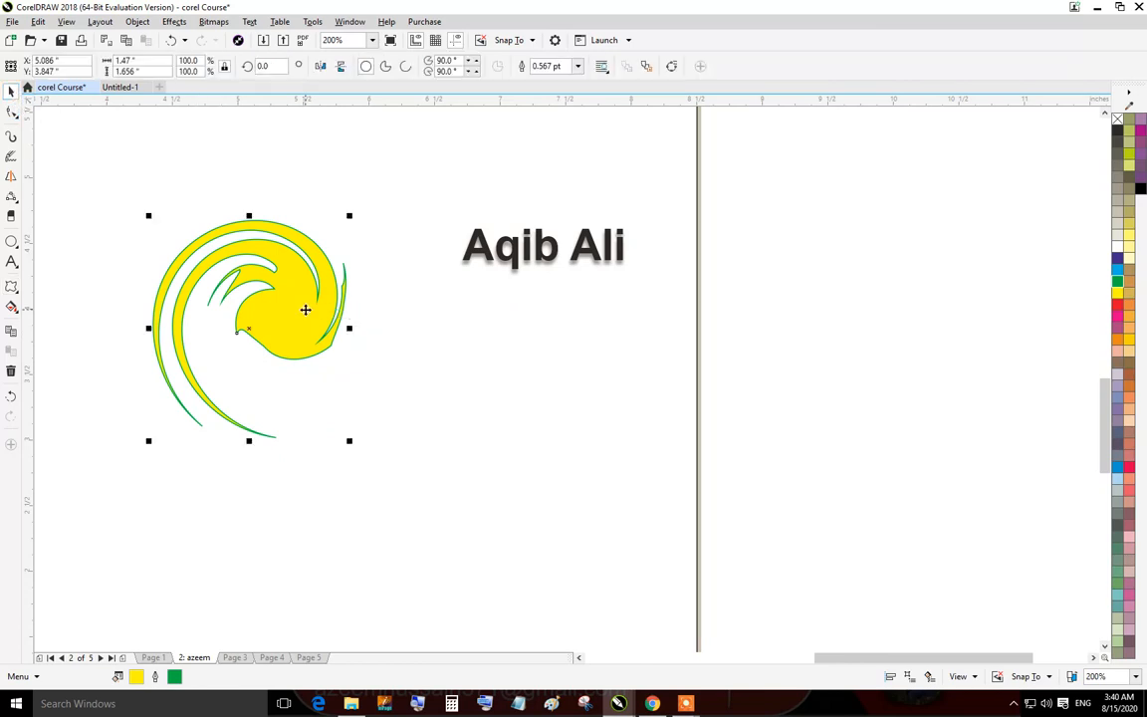
Rotate a copy of the swirl around a shifted centre point.
click(306, 274)
drag(349, 215, 382, 208)
drag(251, 331, 327, 354)
drag(357, 215, 443, 346)
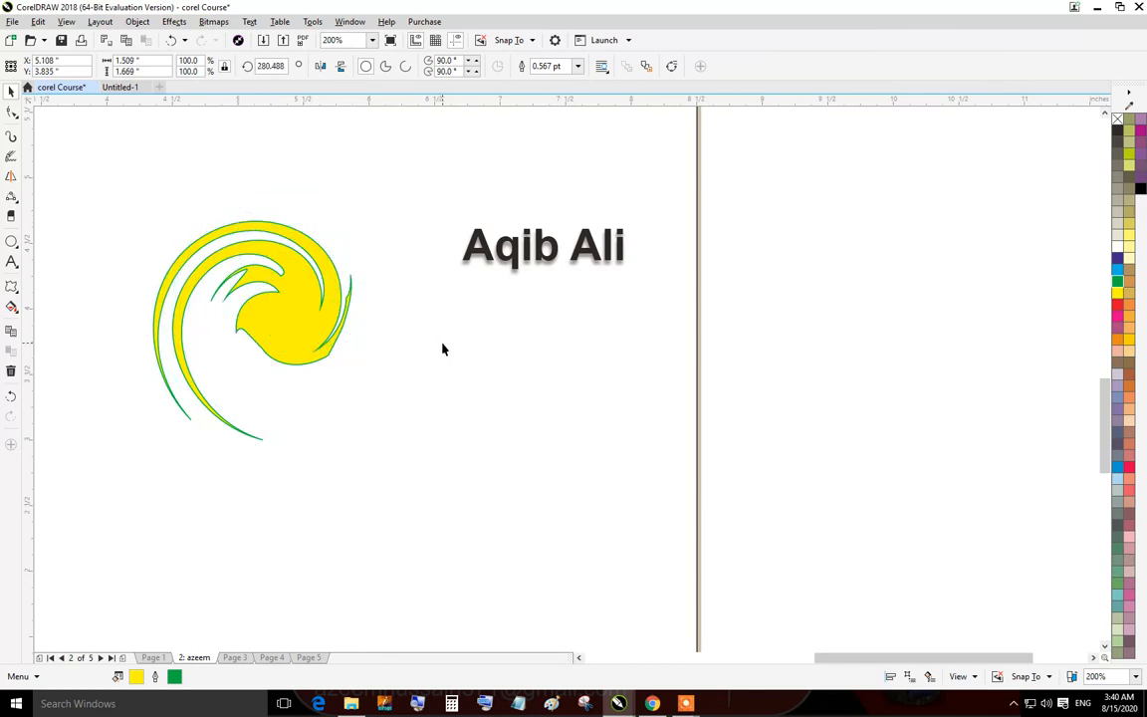
right_click(443, 346)
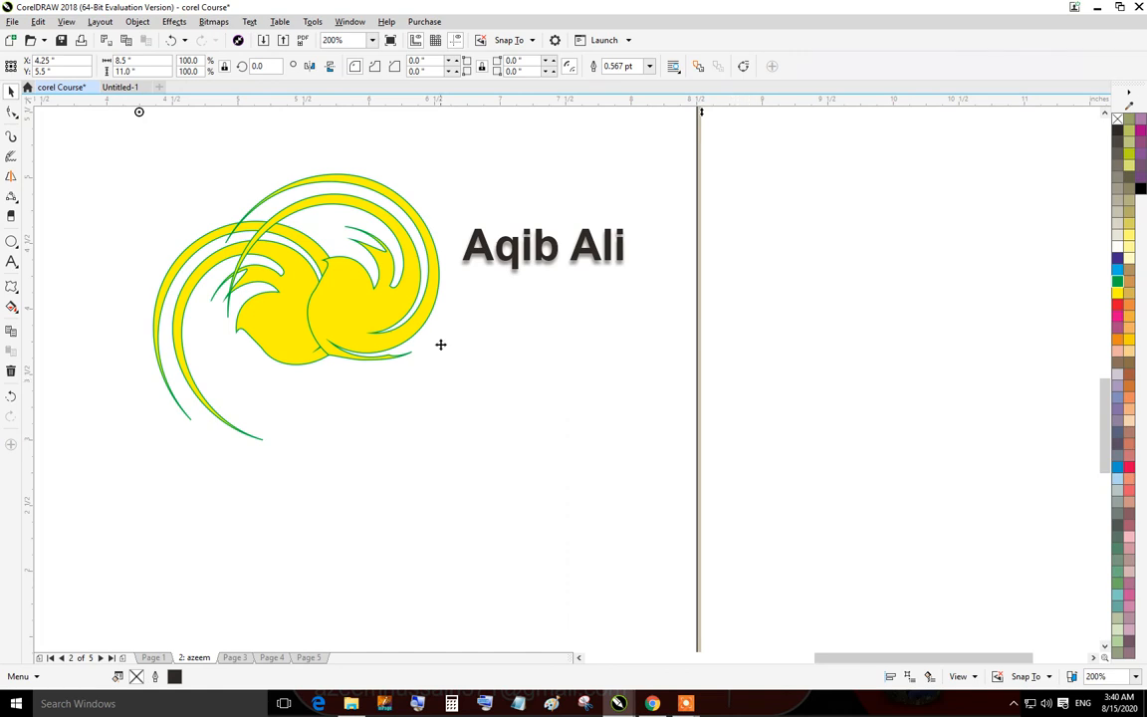
Duplicate the rotated swirl six more times to build a circular flower pattern.
click(398, 304)
key(ctrl+d)
key(ctrl+d)
key(ctrl+d)
key(ctrl+d)
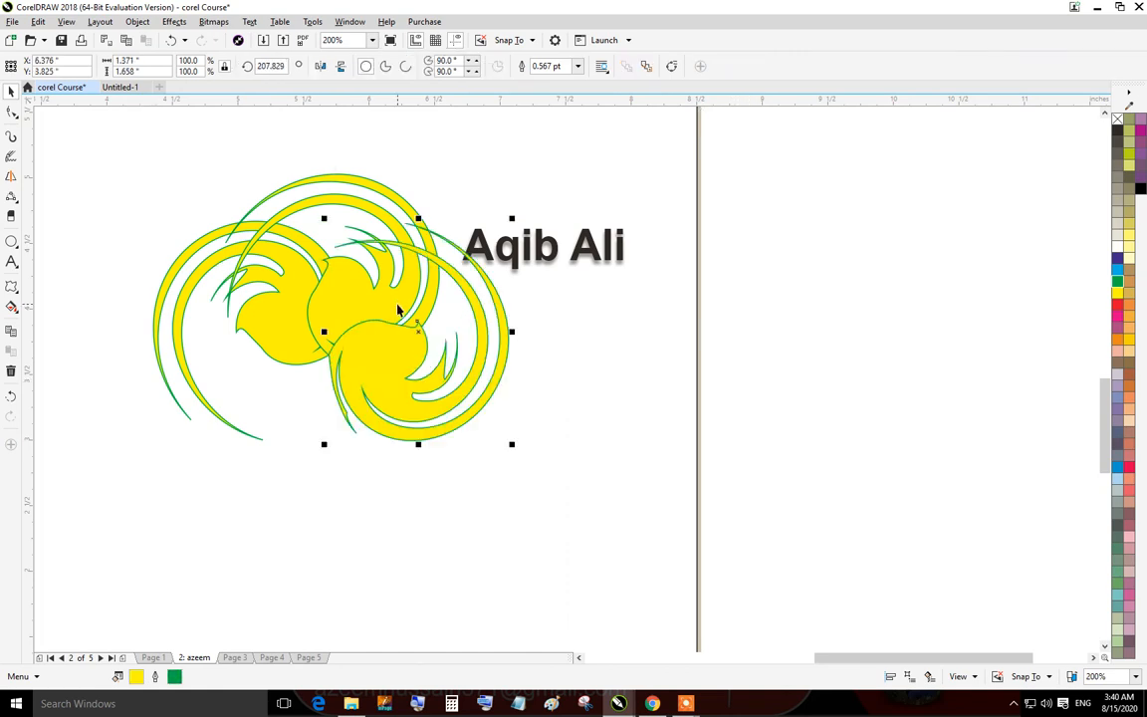
key(ctrl+d)
key(ctrl+d)
key(ctrl+d)
key(ctrl+d)
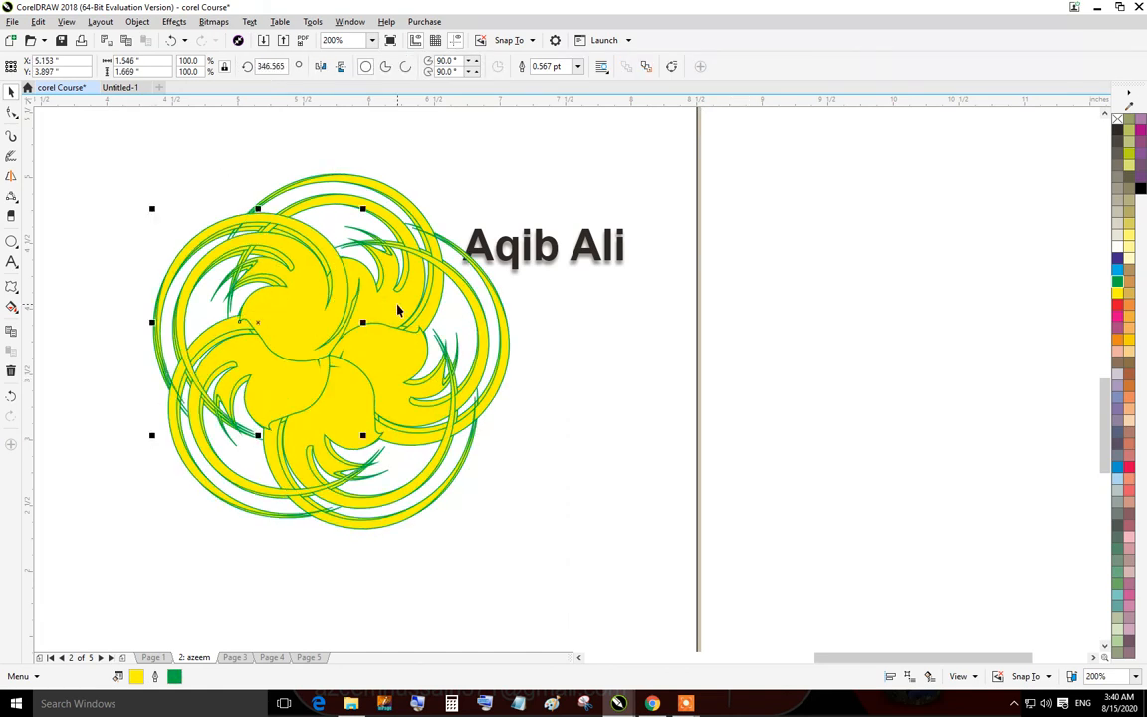
click(570, 365)
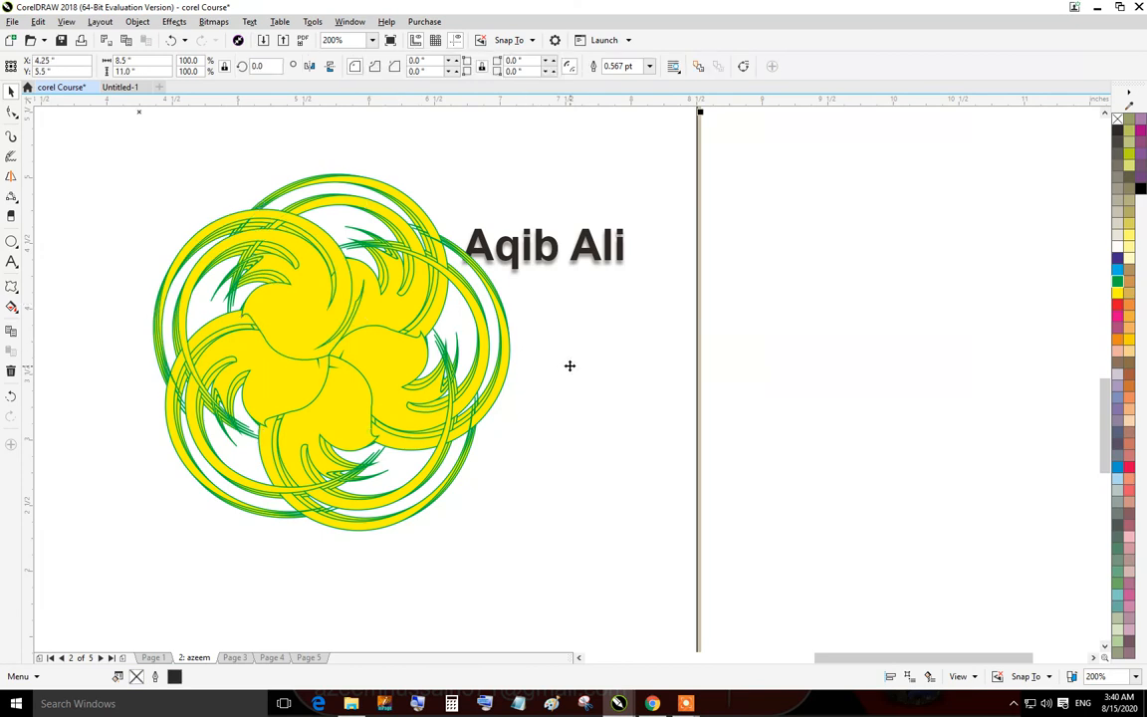
Draw a circle about 0.5 inch at the pattern's centre and fill and outline it yellow.
drag(307, 328, 374, 381)
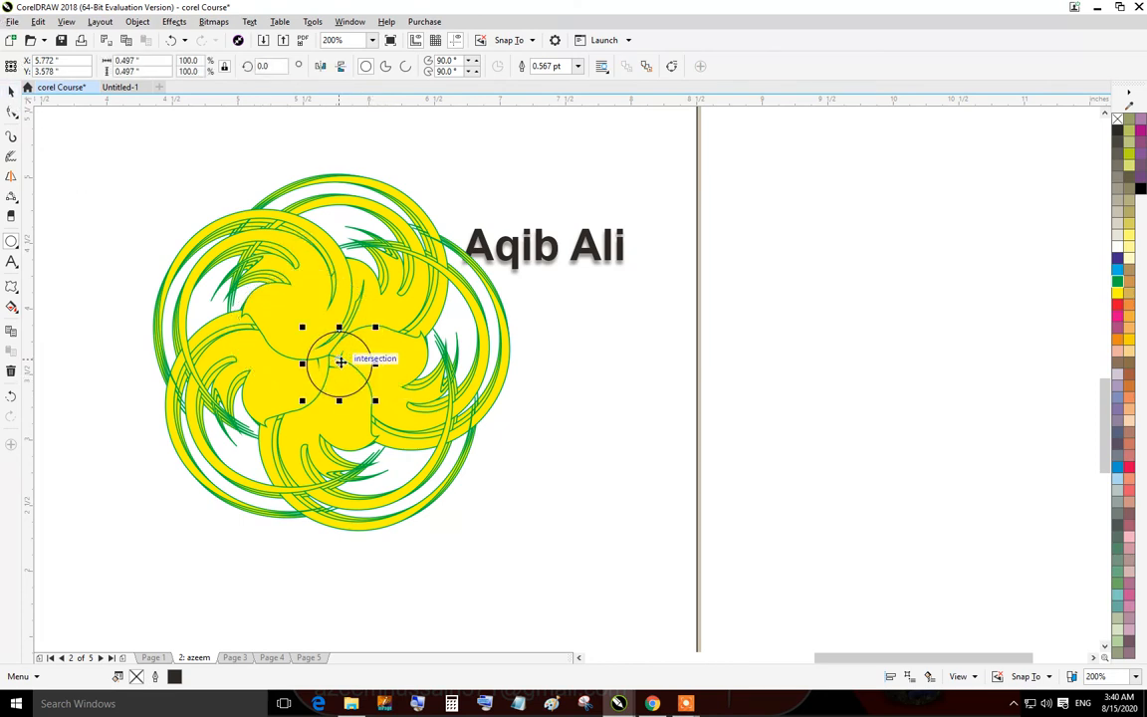
drag(339, 364, 328, 353)
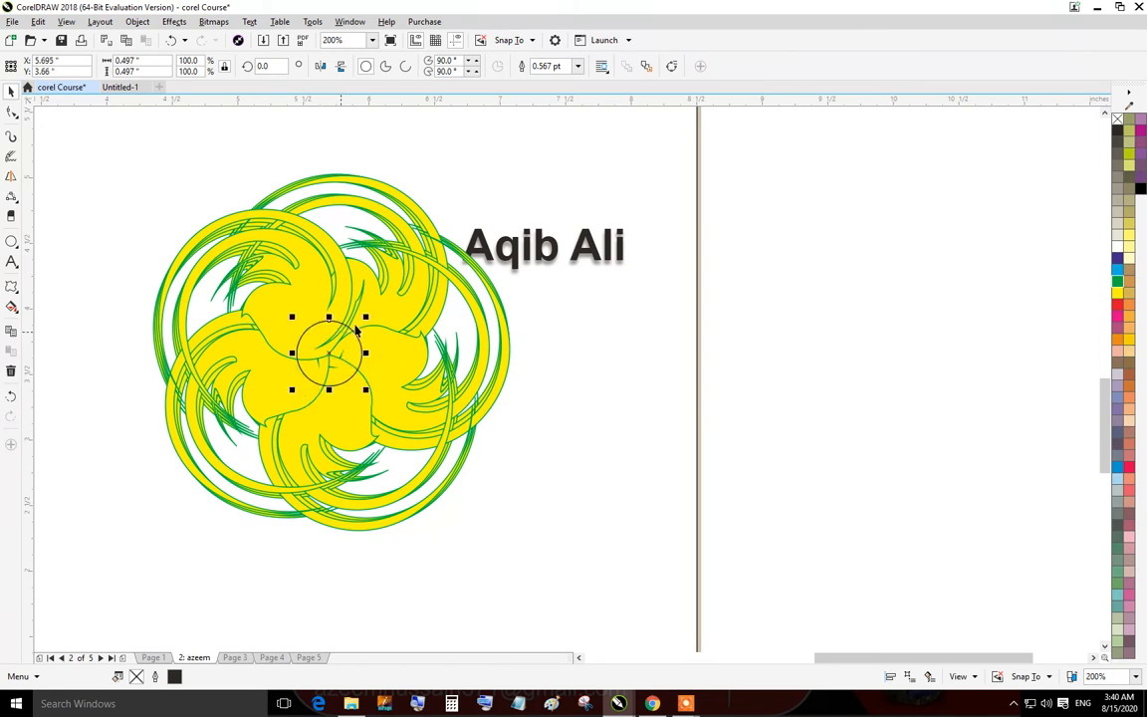
click(1120, 293)
right_click(1121, 293)
click(790, 323)
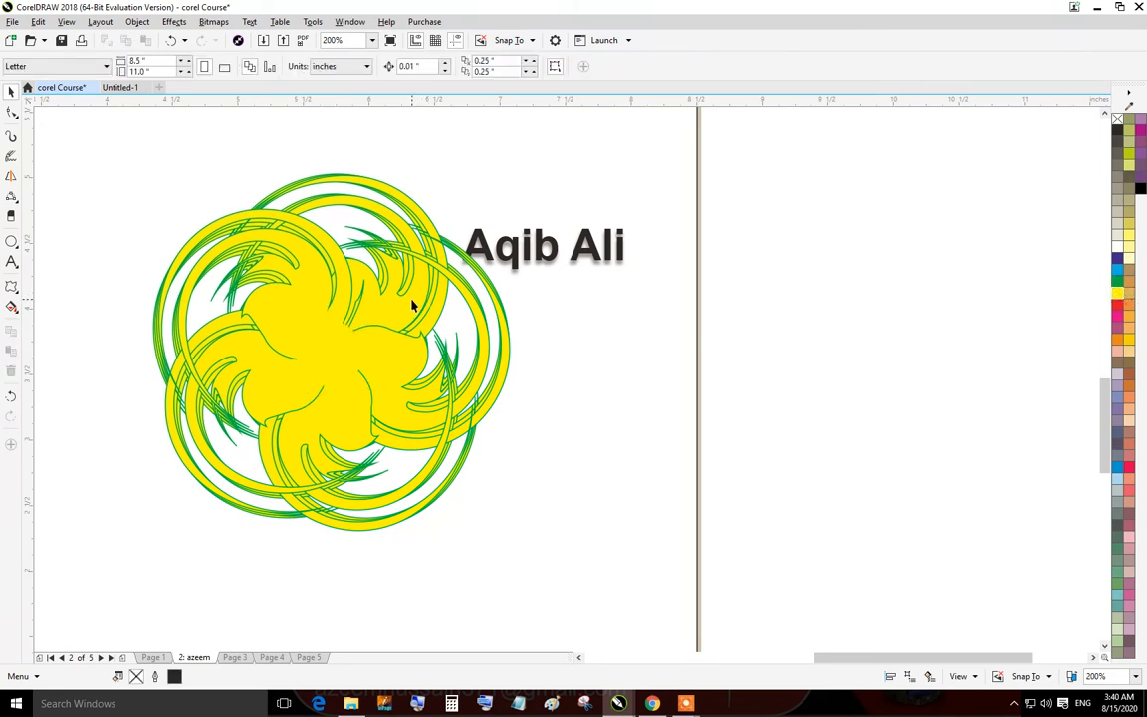
Move the flower pattern up and left, away from the name text.
scroll(411, 305, down, 1)
drag(194, 265, 381, 426)
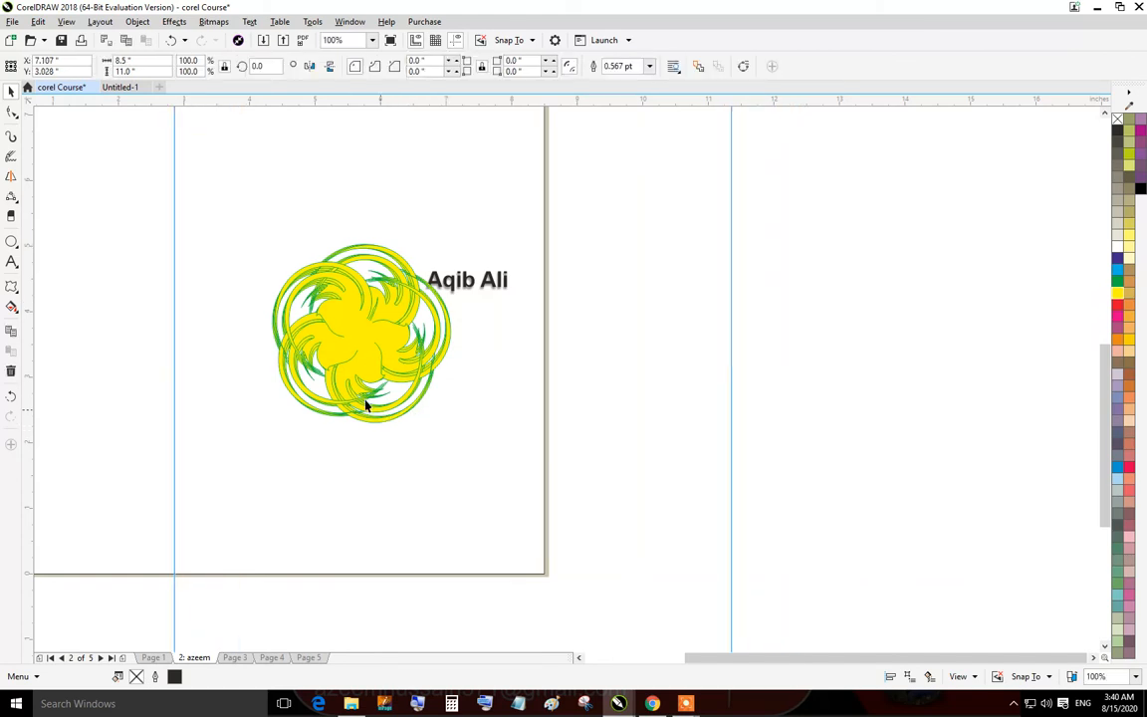
scroll(394, 374, down, 2)
click(392, 323)
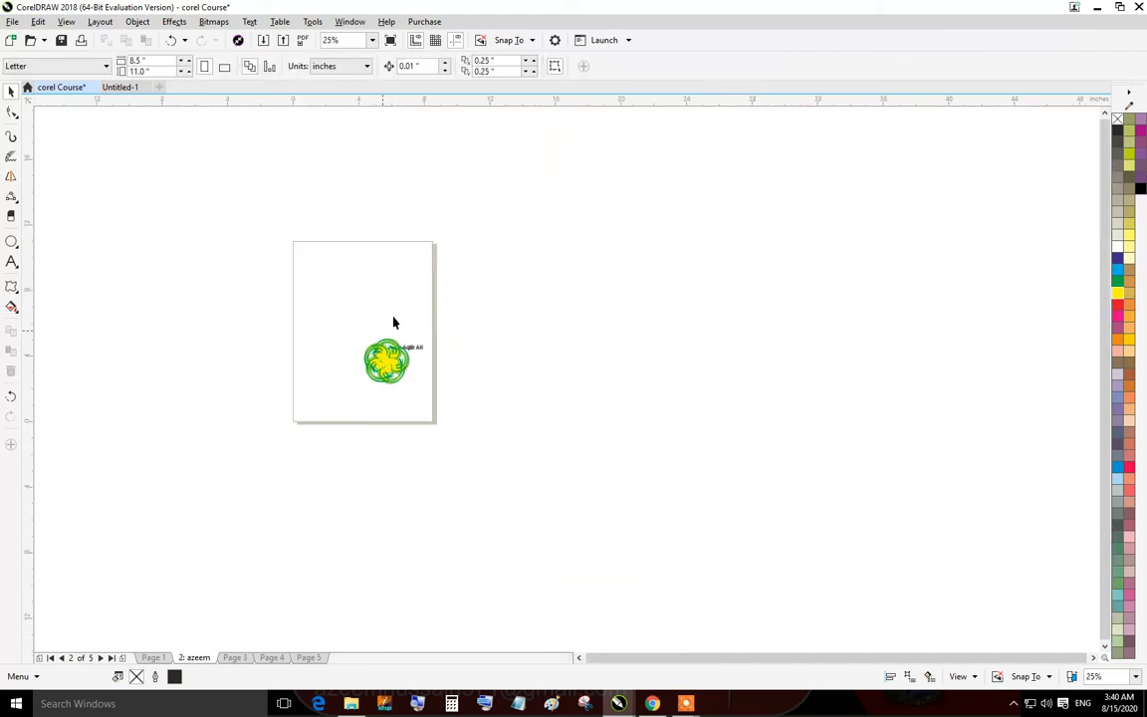
scroll(394, 334, up, 2)
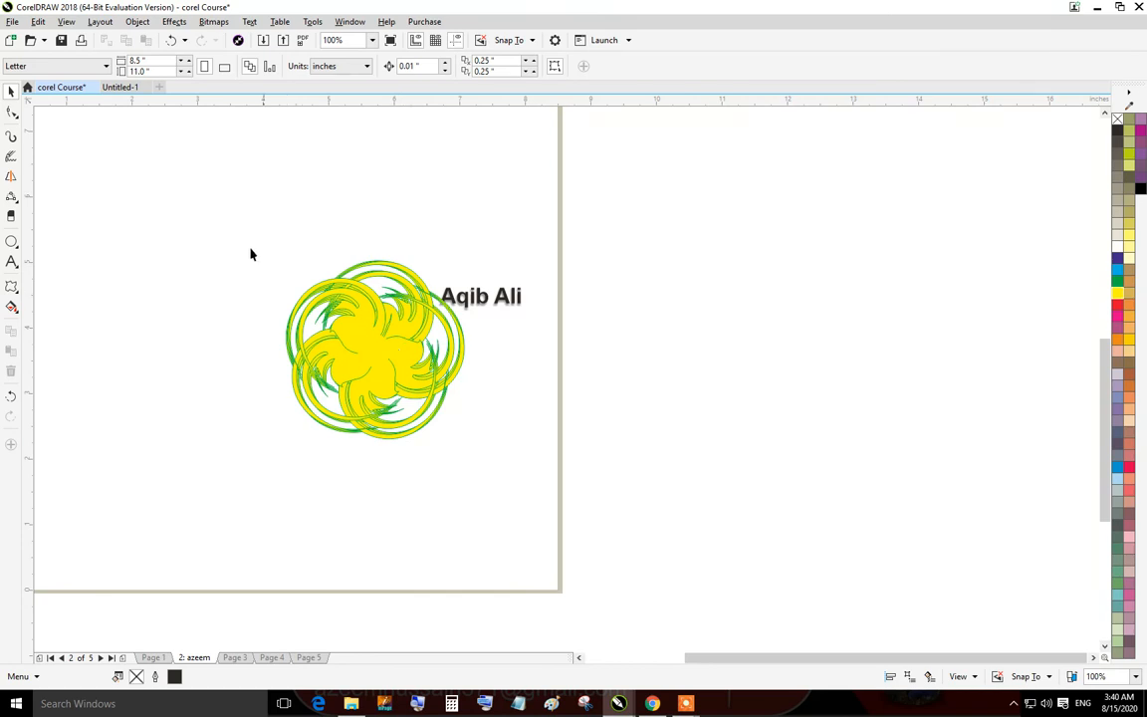
drag(518, 477, 487, 476)
drag(389, 346, 294, 264)
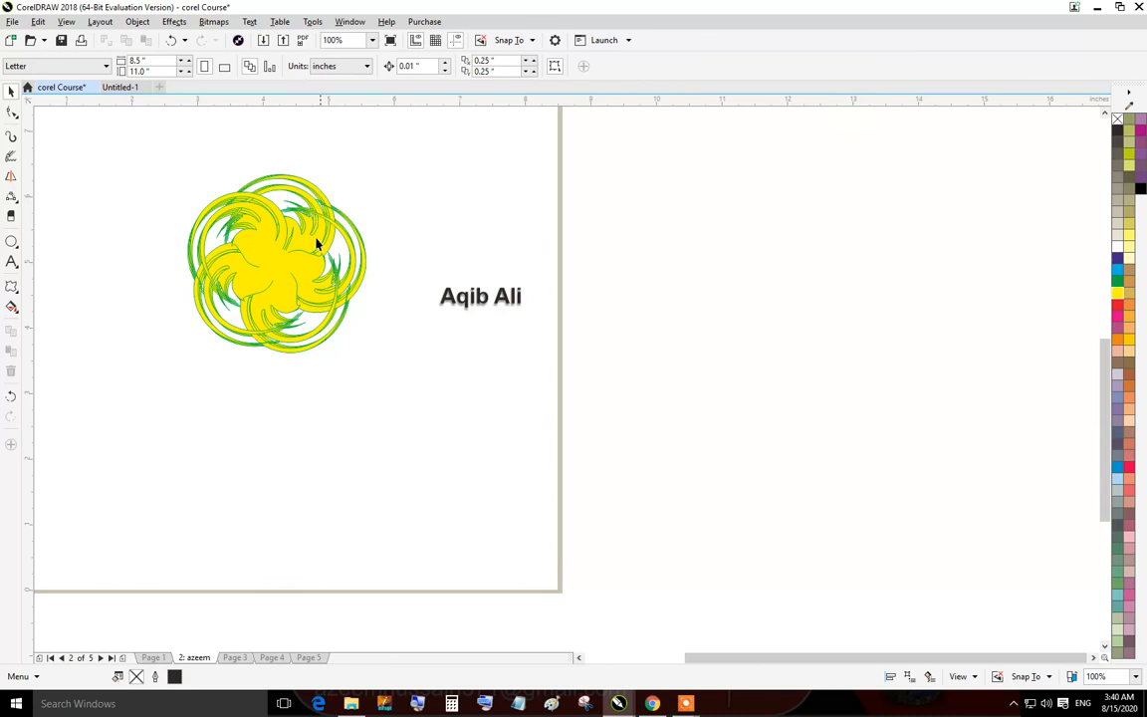
Apply an Envelope to the centre circle of the flower and drag one of its nodes to reshape it.
click(16, 289)
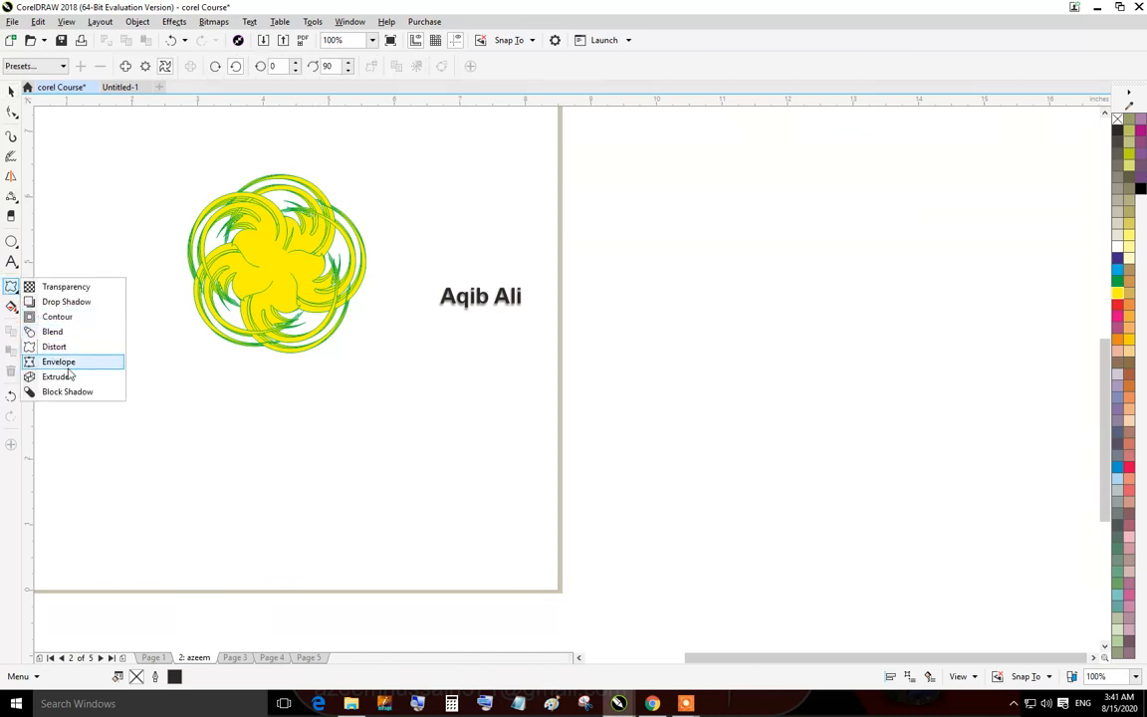
click(59, 362)
click(319, 326)
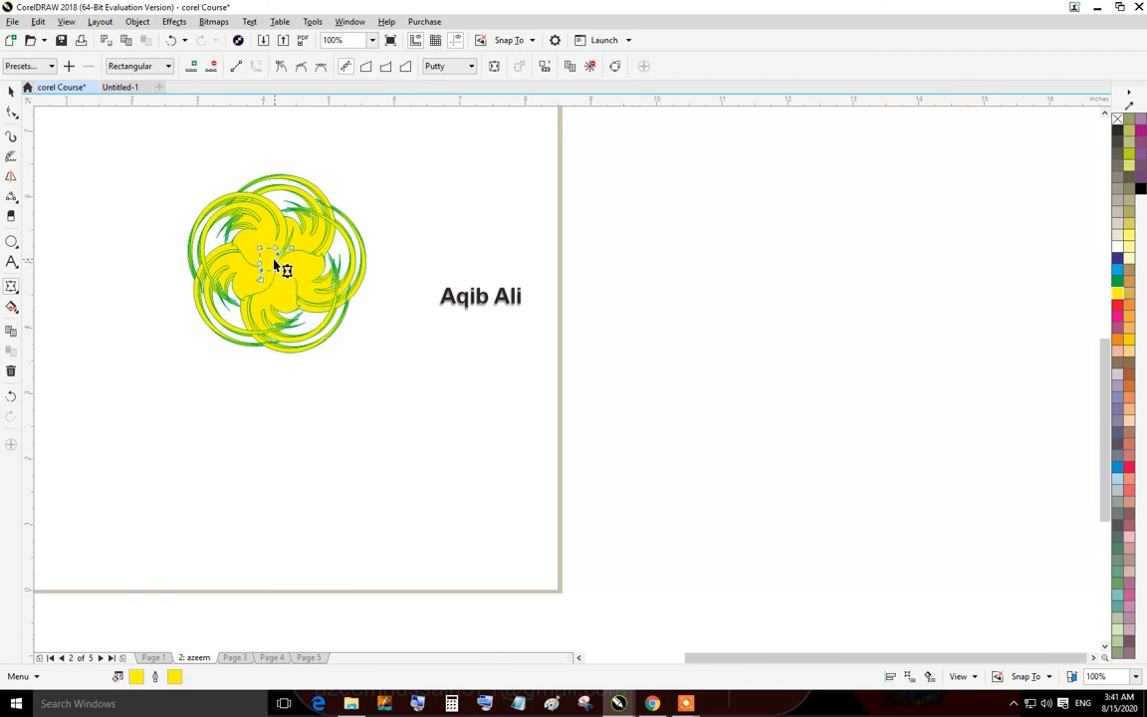
scroll(249, 261, up, 4)
drag(292, 305, 397, 423)
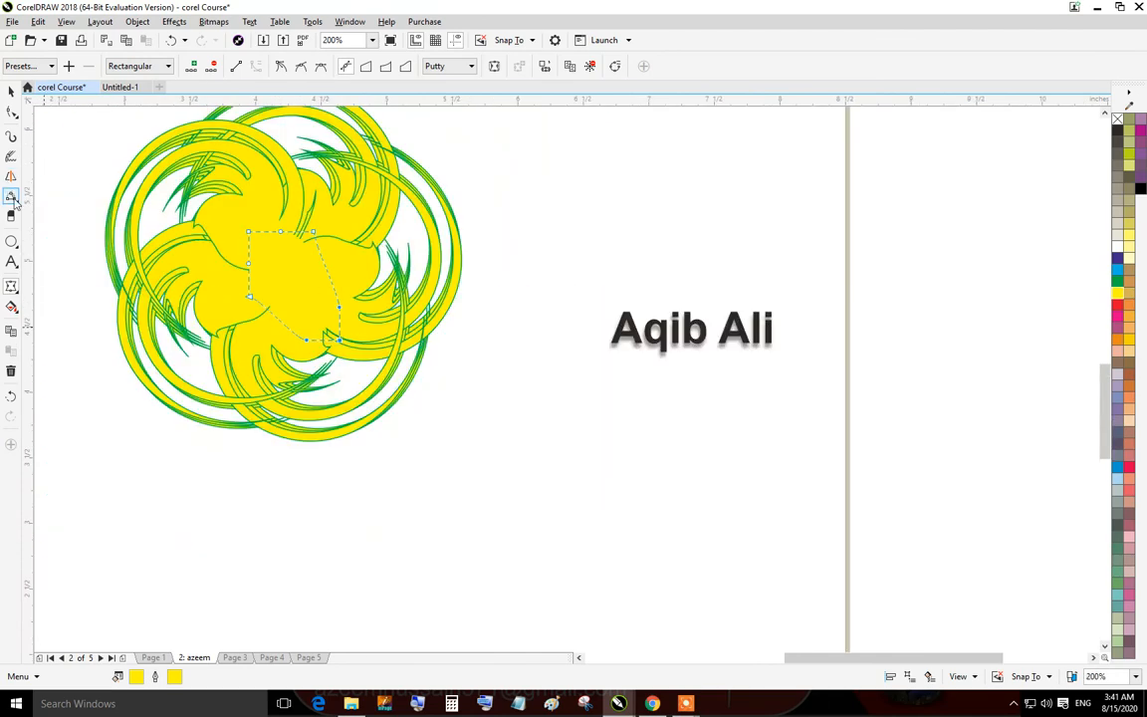
Draw an ellipse about 1.3 by 0.75 inches above the name text.
click(11, 241)
drag(521, 182, 695, 285)
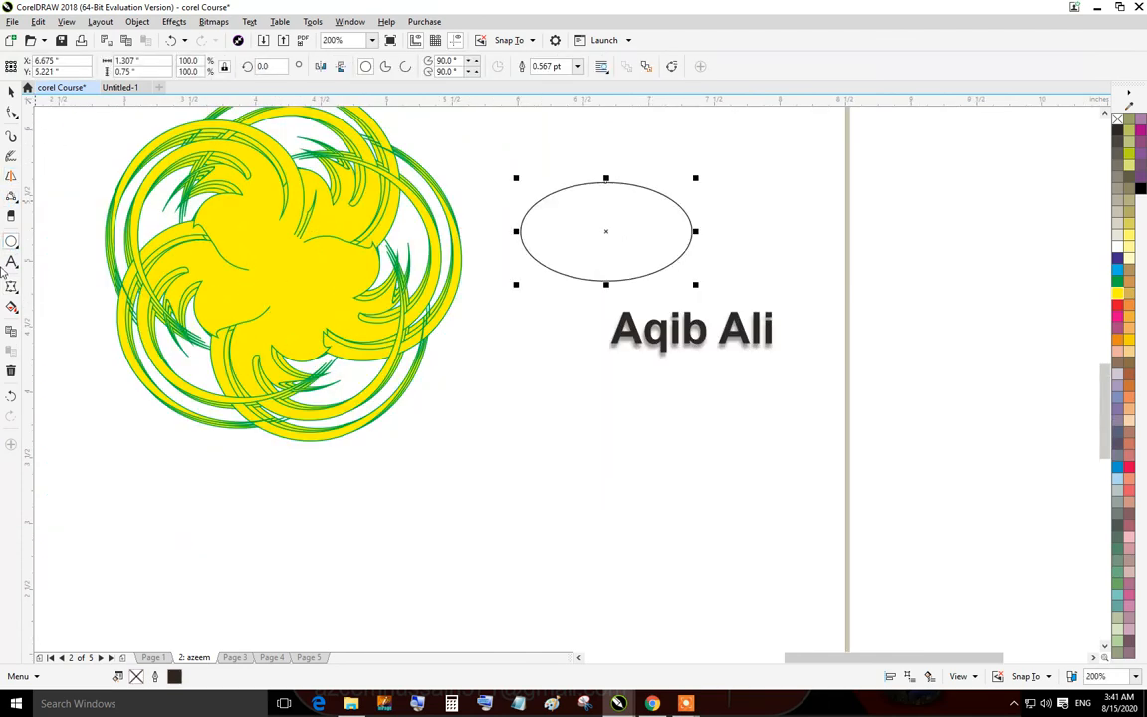
Extrude the ellipse toward the upper right with the Extrude tool and fill it blue.
click(11, 286)
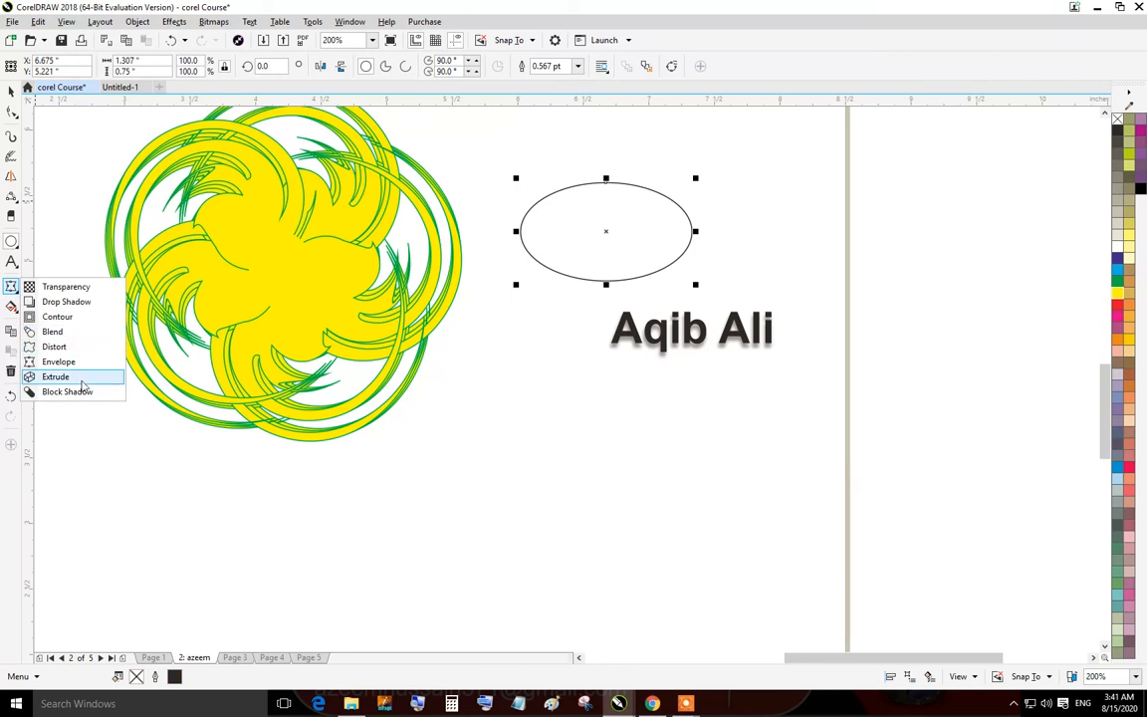
click(55, 376)
drag(538, 238, 715, 114)
scroll(602, 249, down, 2)
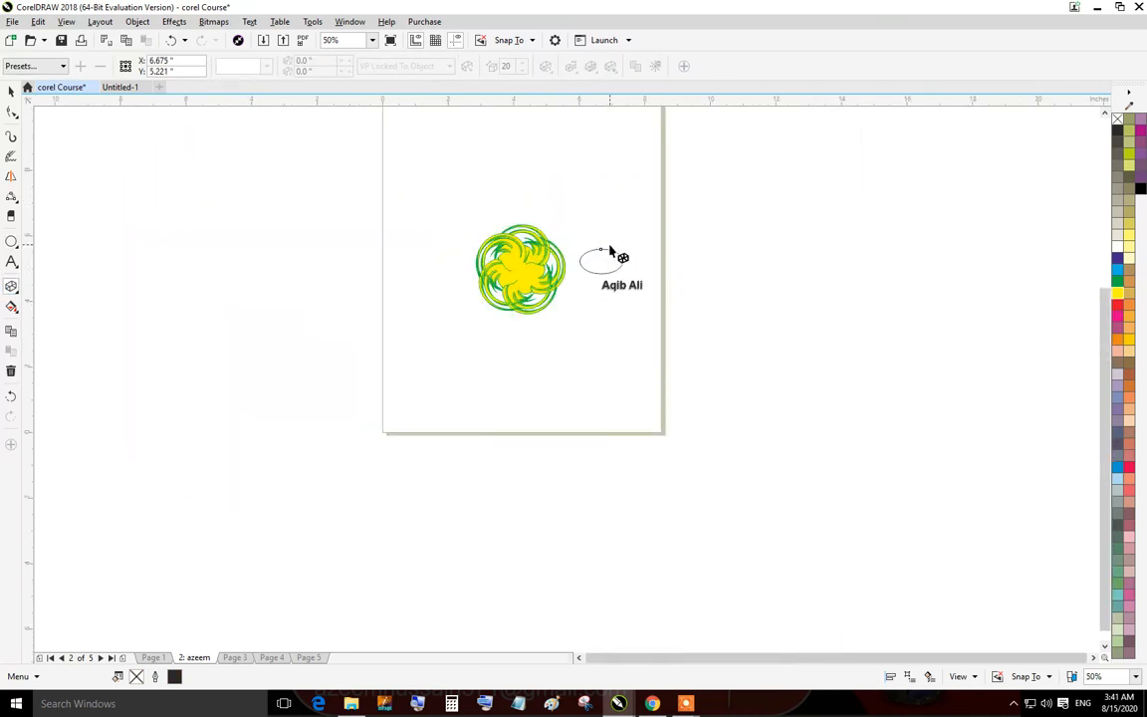
scroll(611, 249, up, 1)
drag(603, 271, 687, 131)
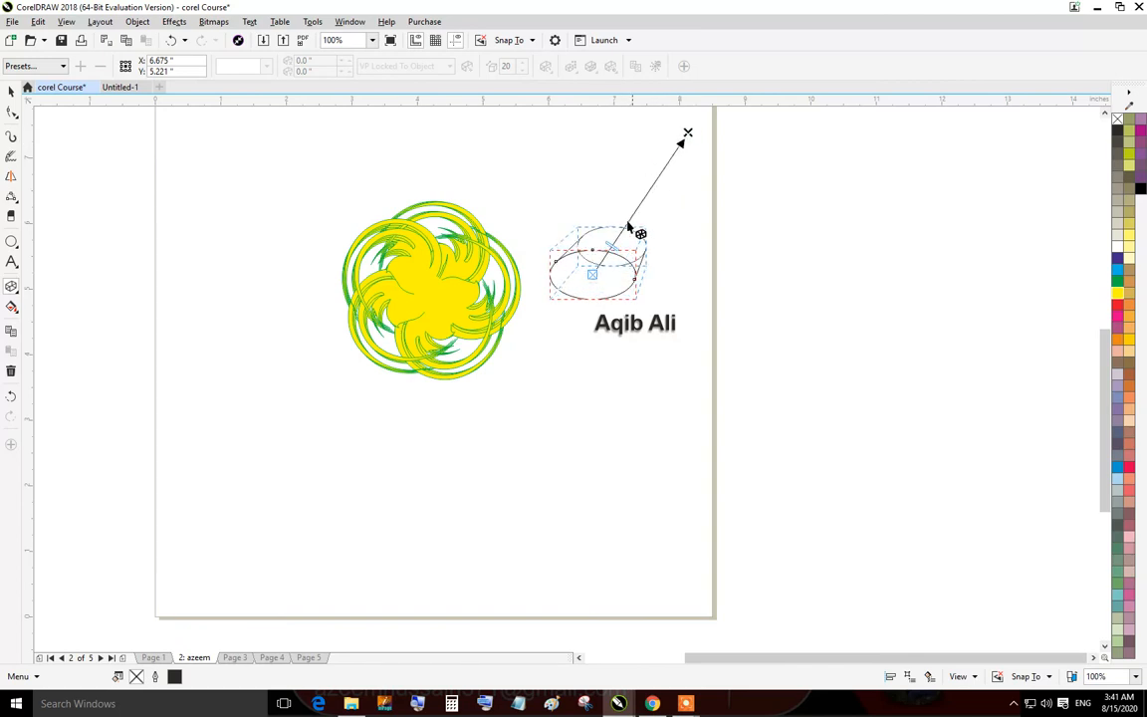
scroll(618, 242, down, 1)
scroll(618, 242, up, 2)
scroll(619, 242, up, 2)
key(space)
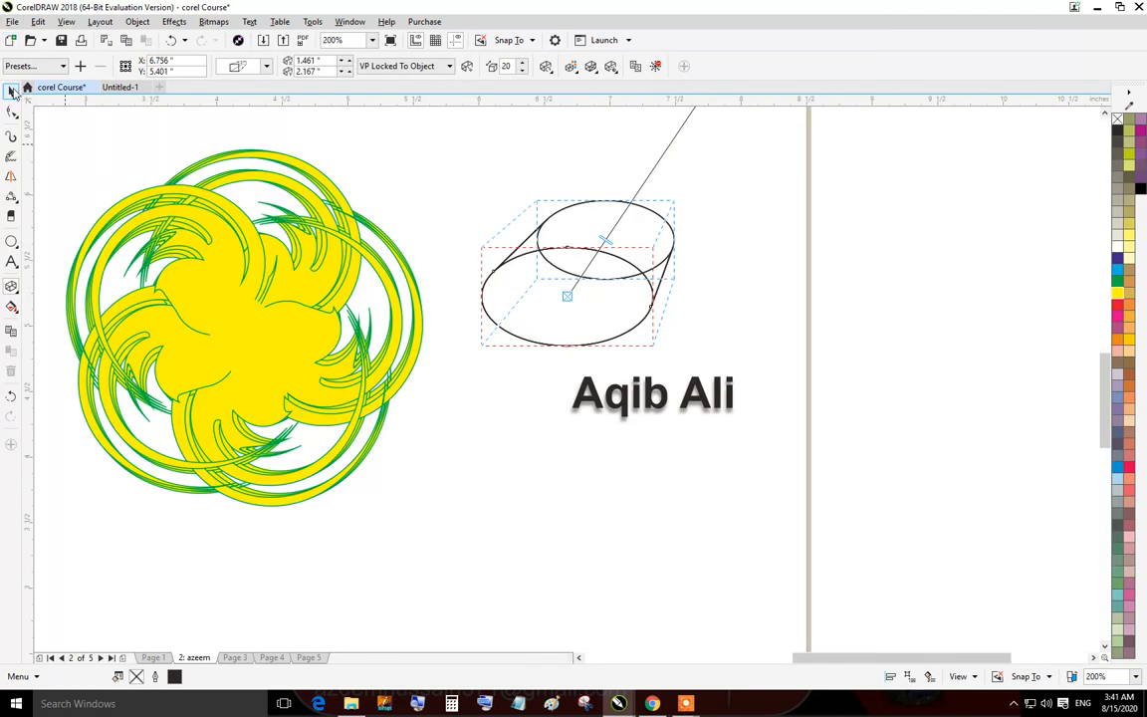
click(1119, 270)
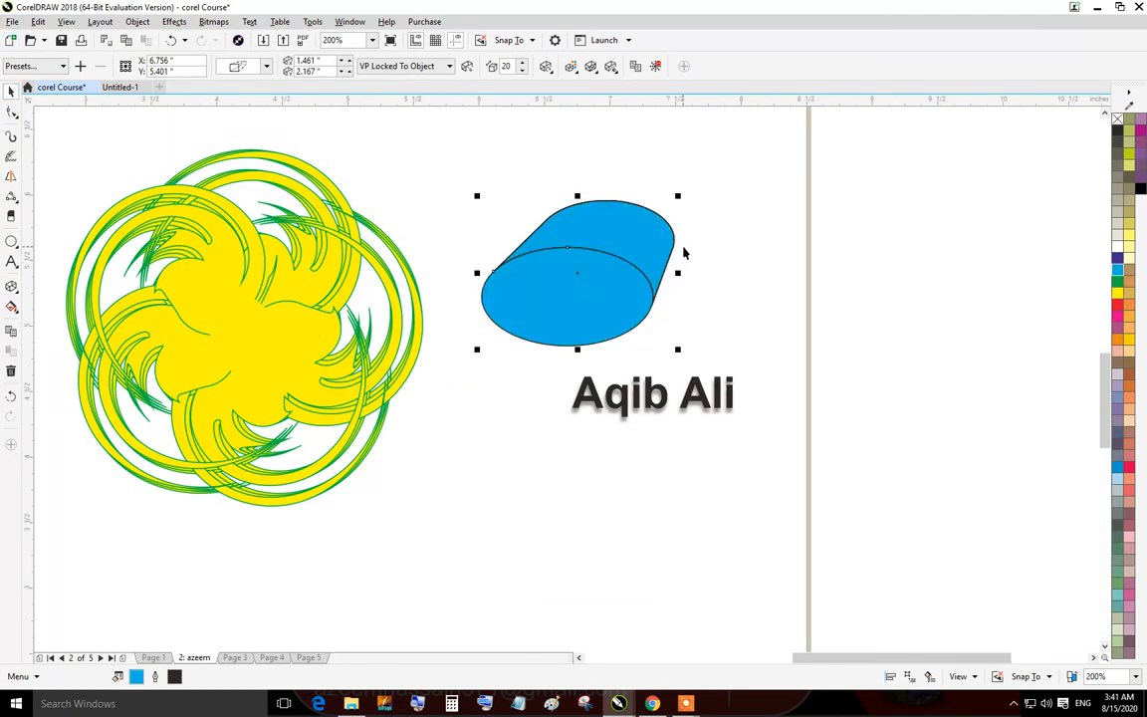
Rotate the extruded ellipse slightly clockwise.
scroll(582, 274, down, 2)
scroll(598, 265, up, 1)
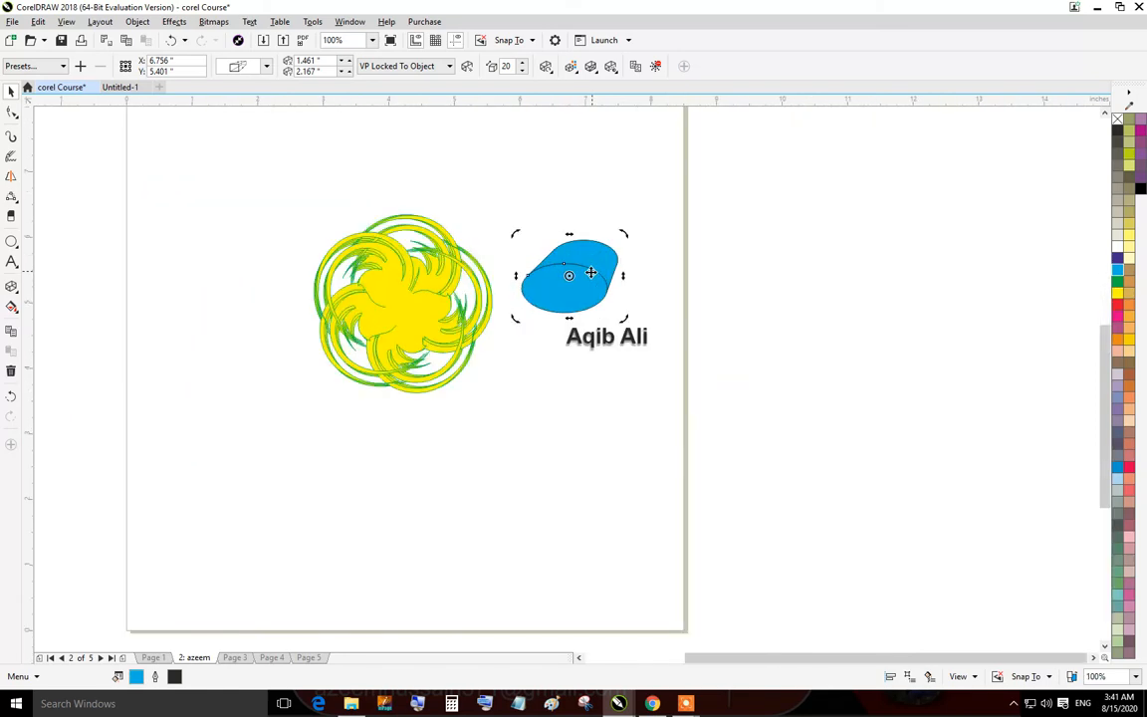
click(578, 273)
drag(623, 236, 644, 283)
scroll(581, 288, up, 2)
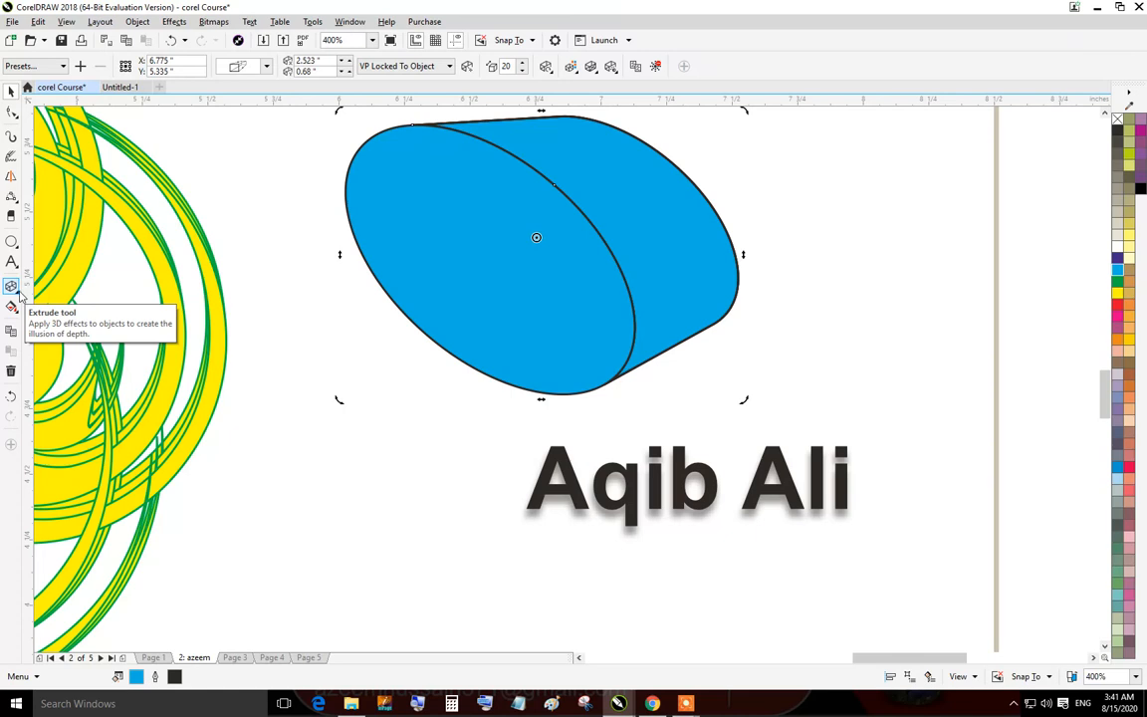
Apply a block shadow to the name text with the Block Shadow tool.
click(18, 293)
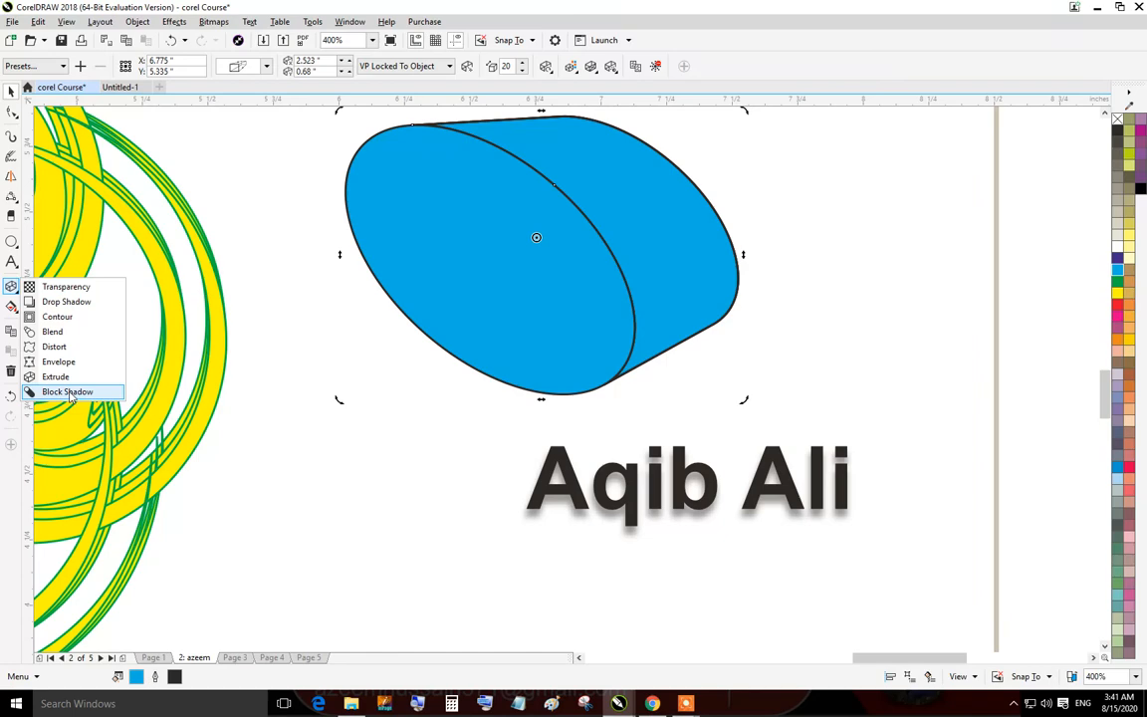
click(67, 392)
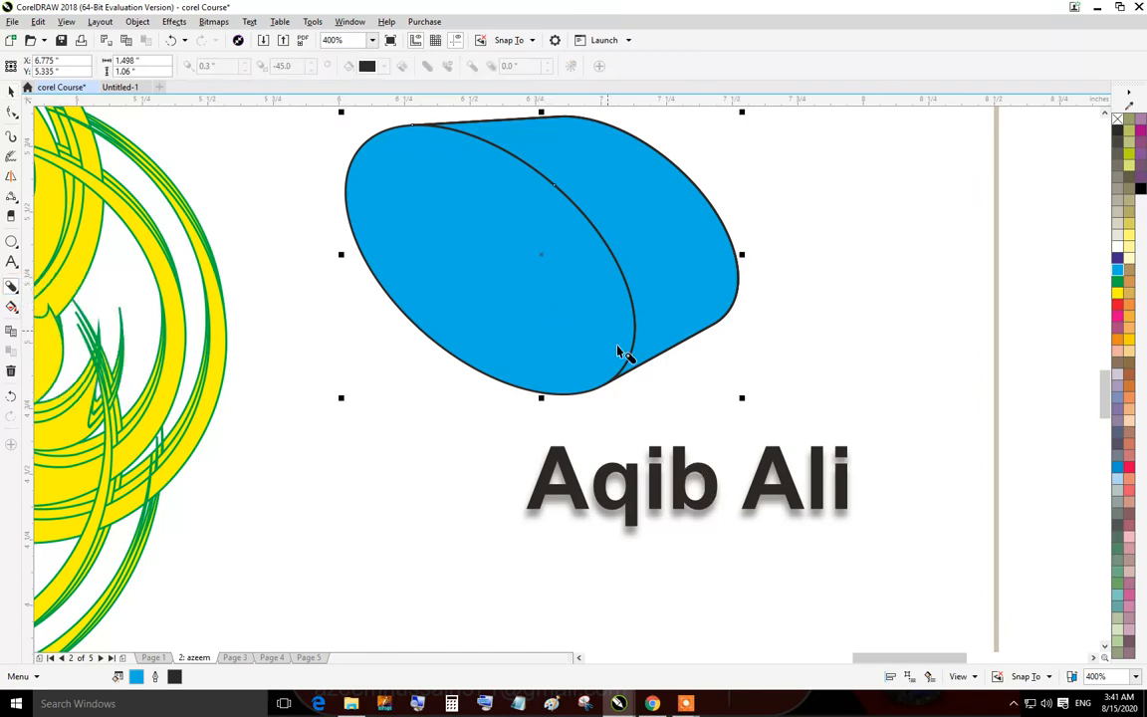
scroll(686, 229, down, 2)
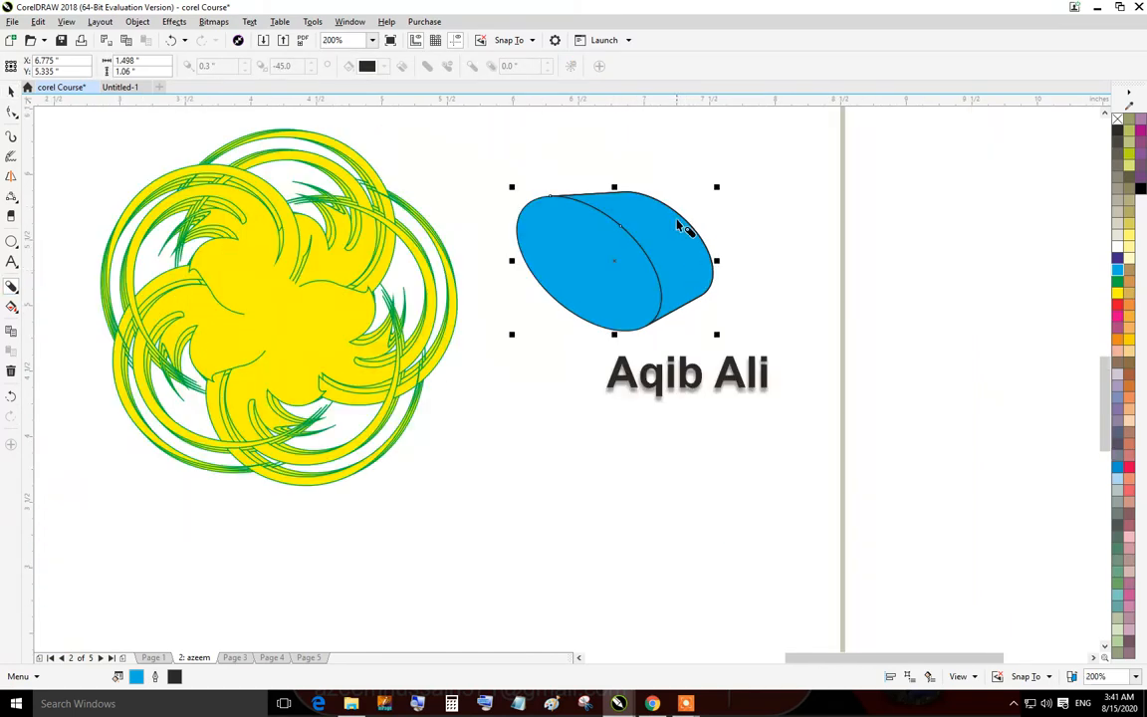
scroll(676, 221, up, 2)
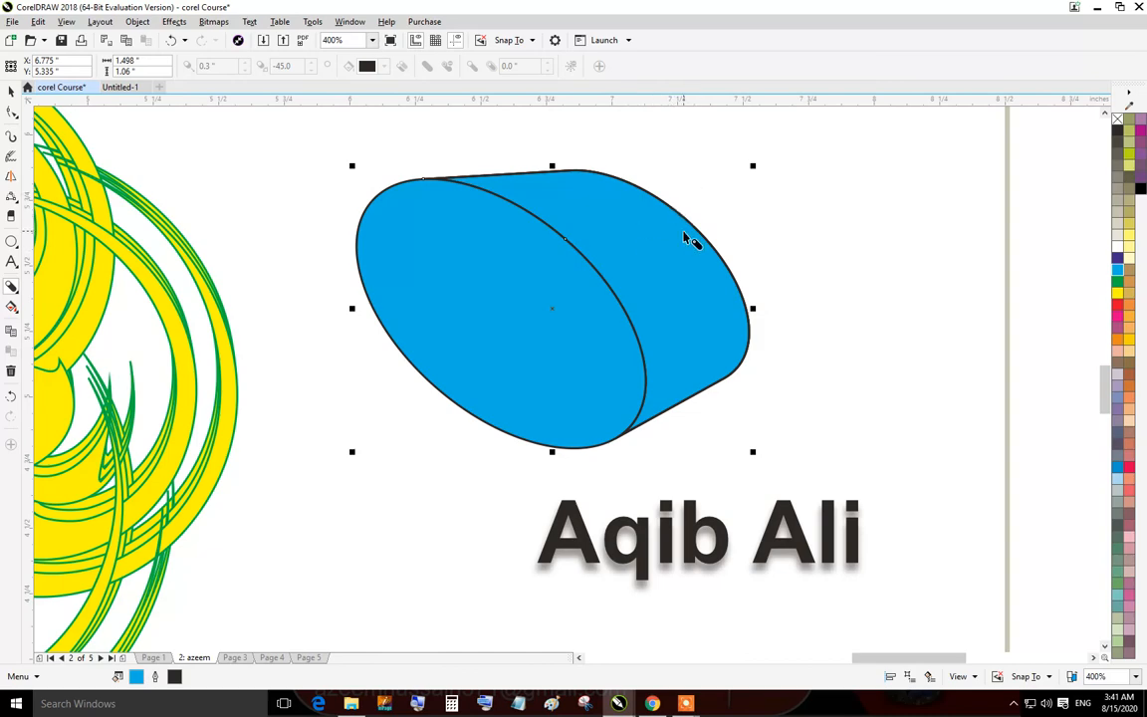
click(11, 90)
scroll(569, 441, down, 1)
scroll(664, 476, up, 2)
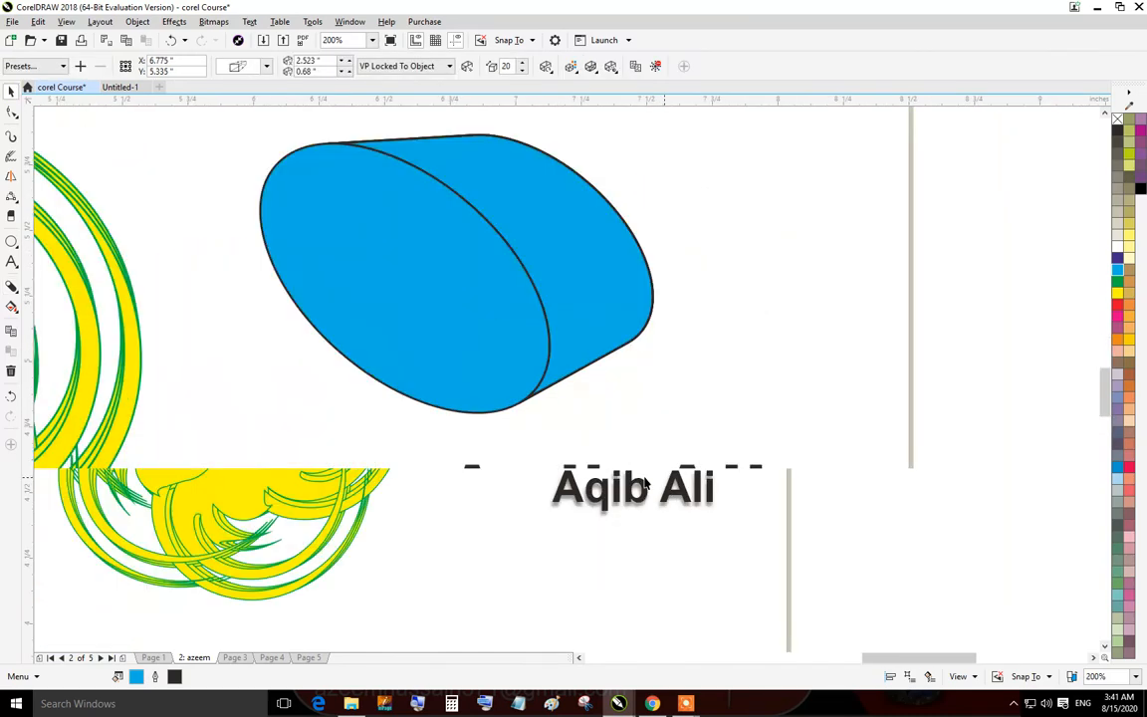
click(555, 524)
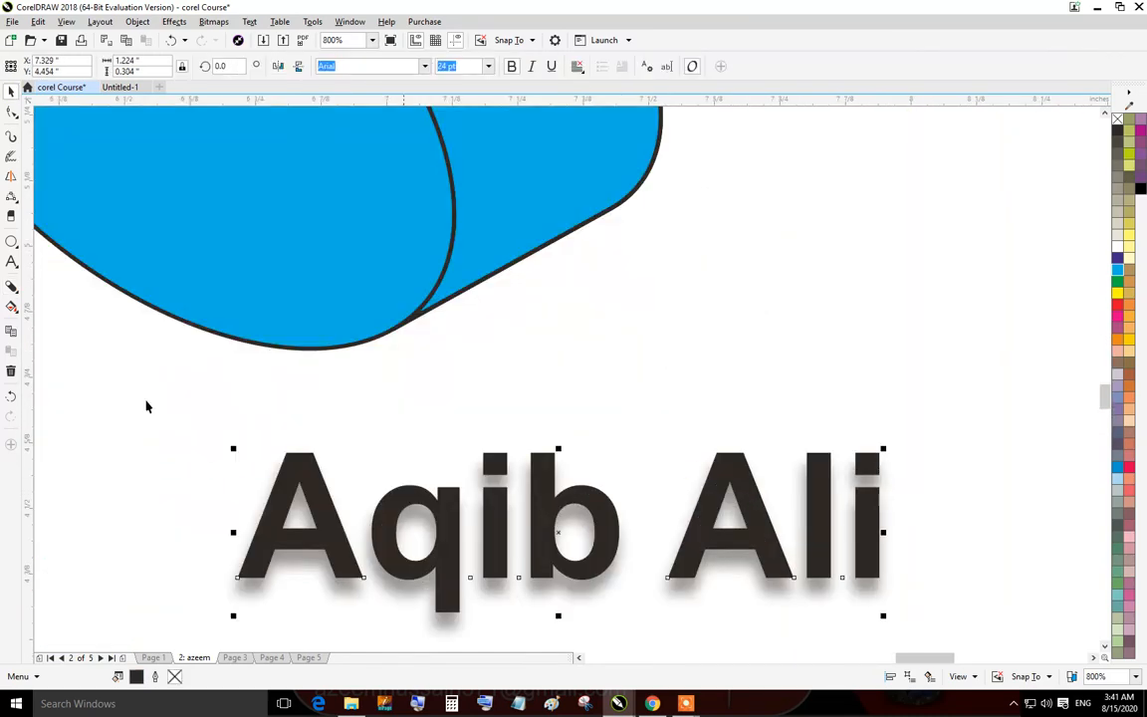
click(11, 288)
mouse_move(561, 535)
mouse_down()
mouse_move(583, 494)
mouse_move(566, 464)
mouse_move(502, 430)
mouse_move(568, 468)
mouse_move(541, 468)
mouse_move(569, 512)
mouse_up()
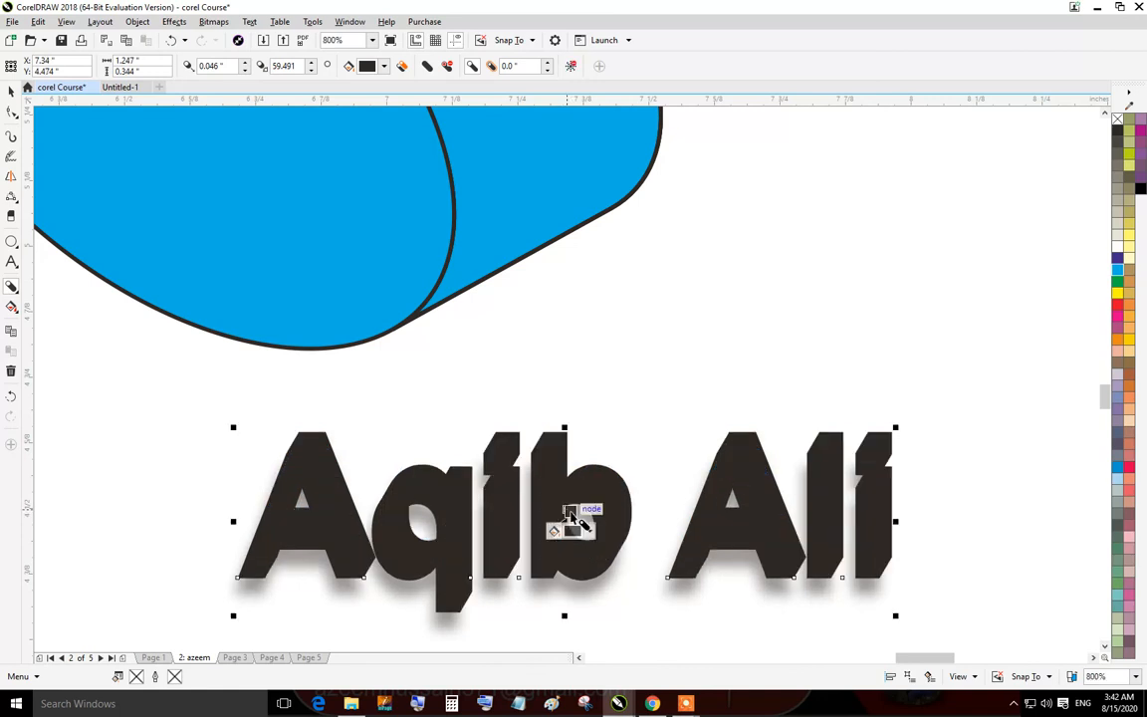
Fill the name text with a light peach colour and deselect it.
key(space)
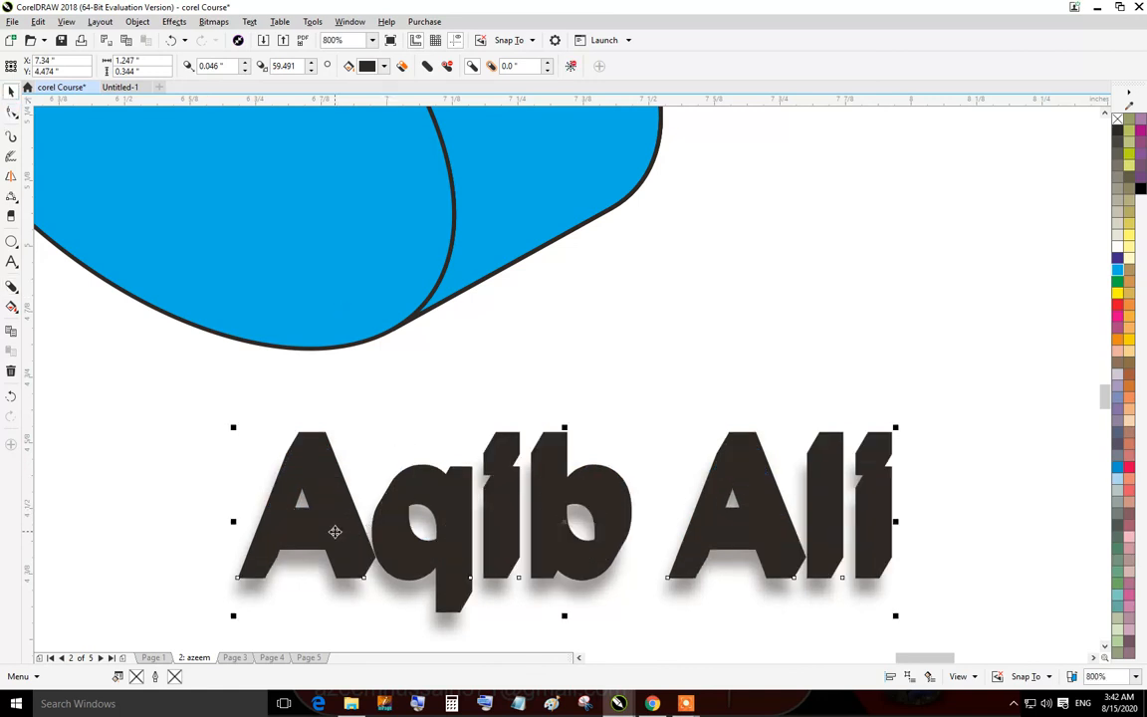
click(334, 532)
click(1126, 369)
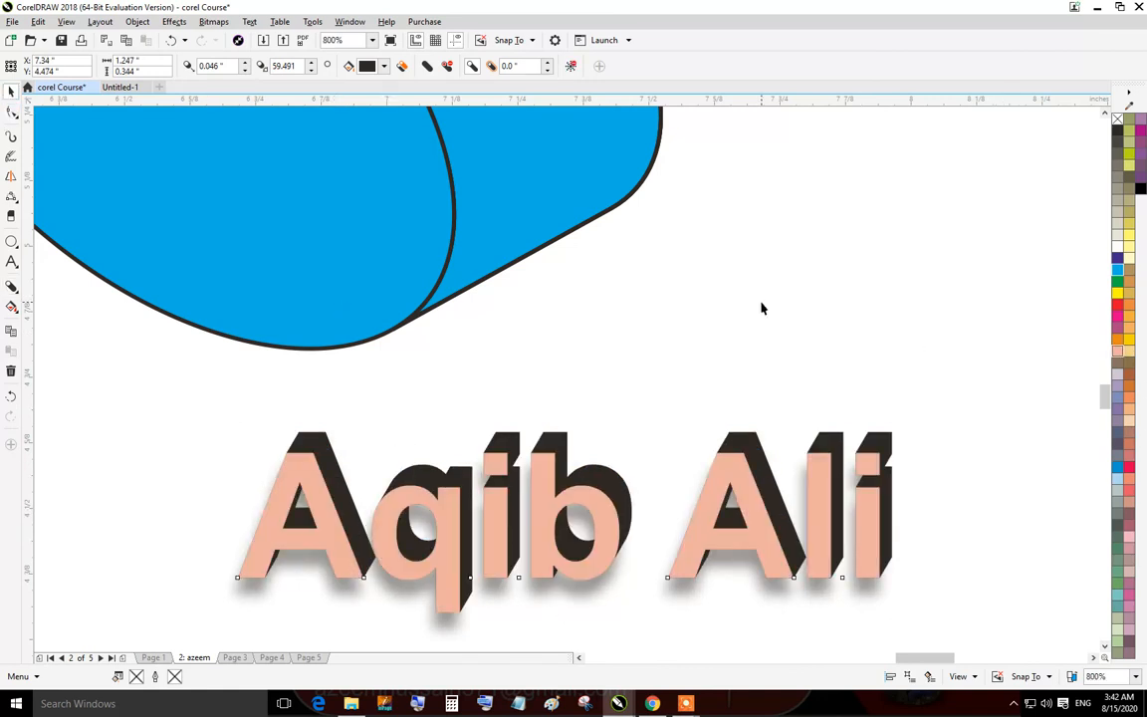
click(761, 308)
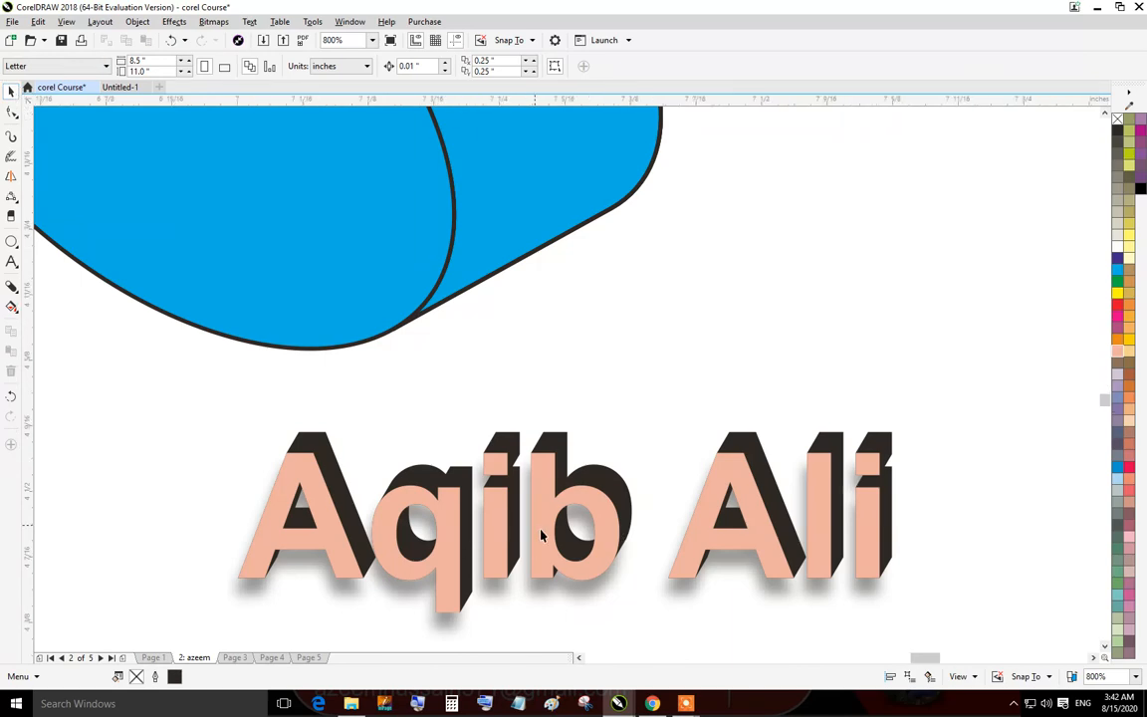
scroll(573, 499, up, 4)
scroll(575, 501, down, 4)
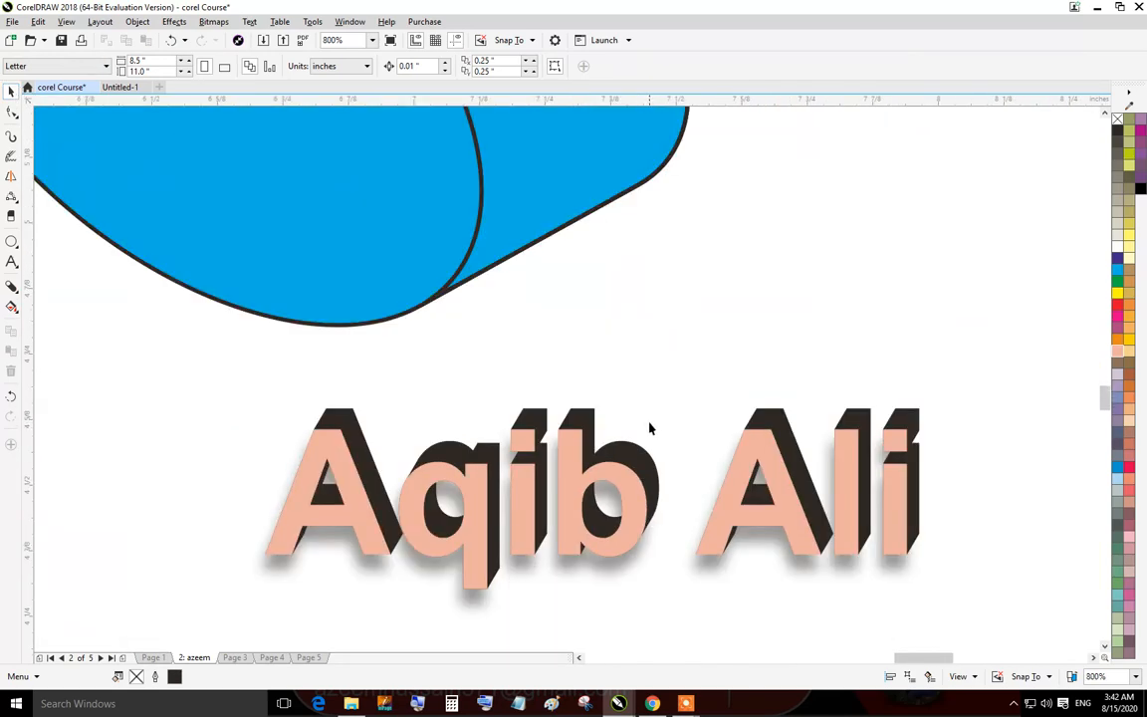
scroll(657, 516, down, 4)
scroll(665, 563, up, 4)
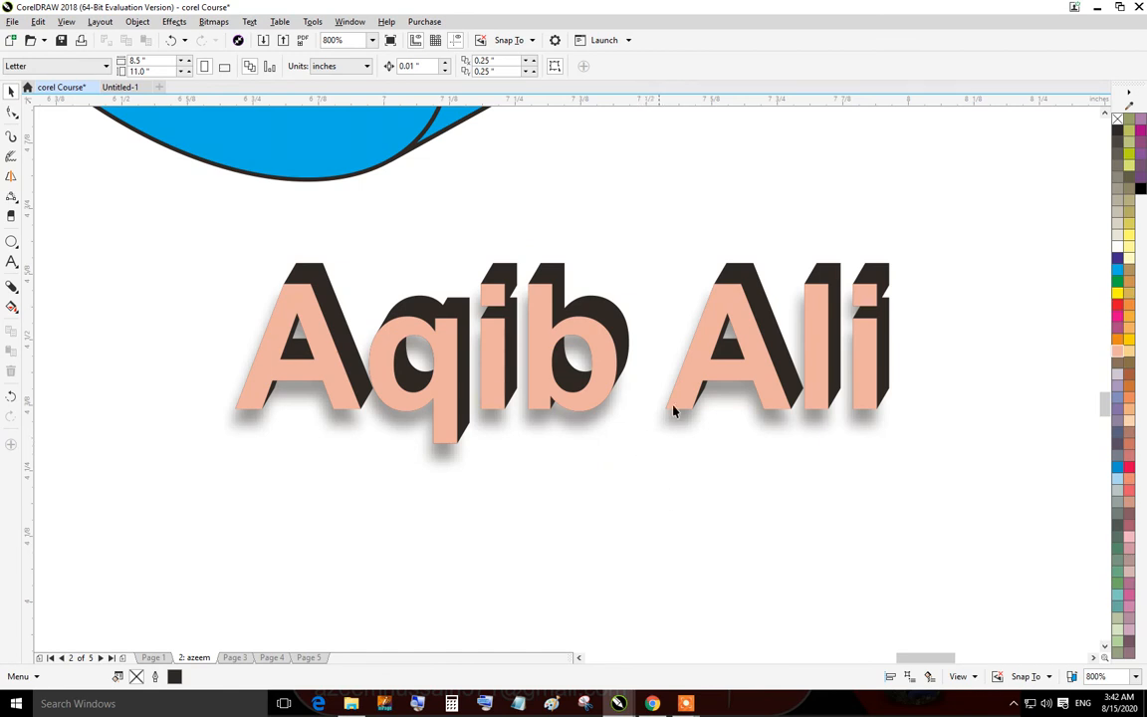
click(15, 312)
click(60, 307)
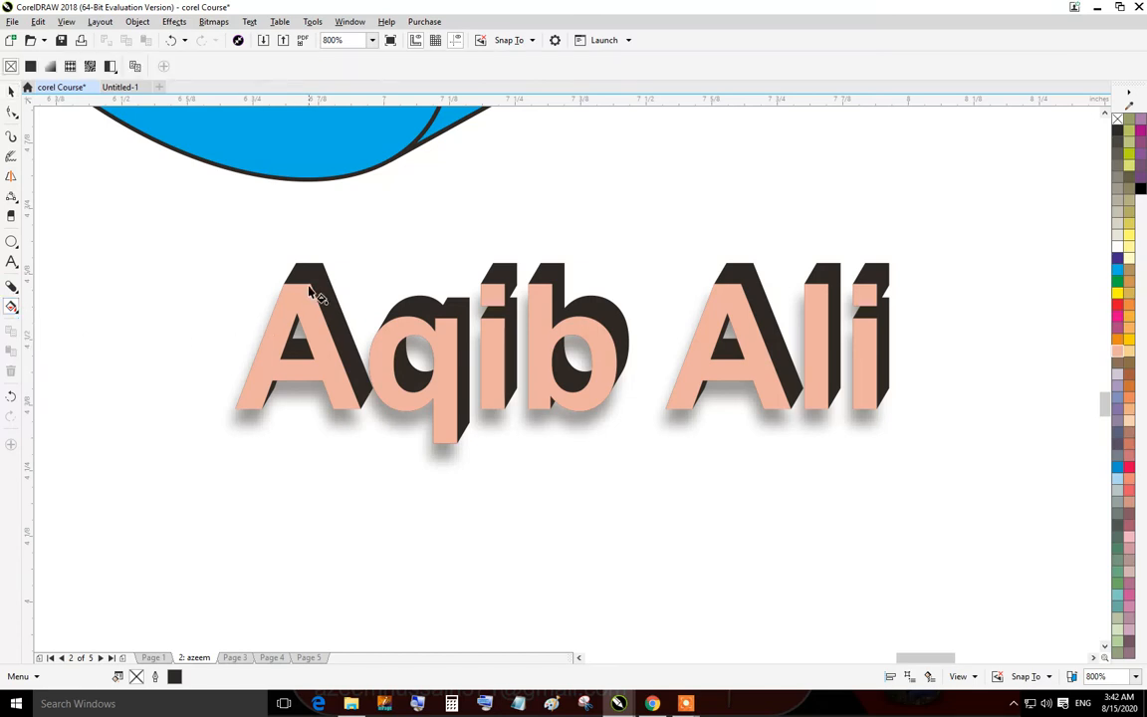
click(320, 351)
click(10, 91)
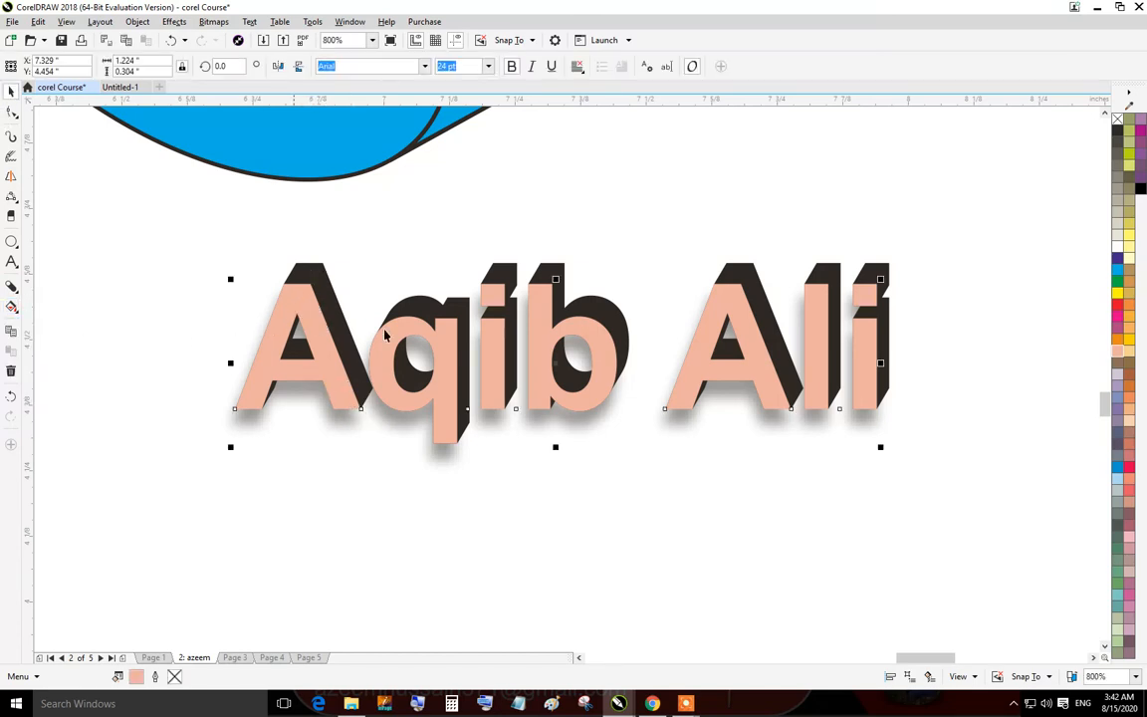
drag(576, 205, 446, 455)
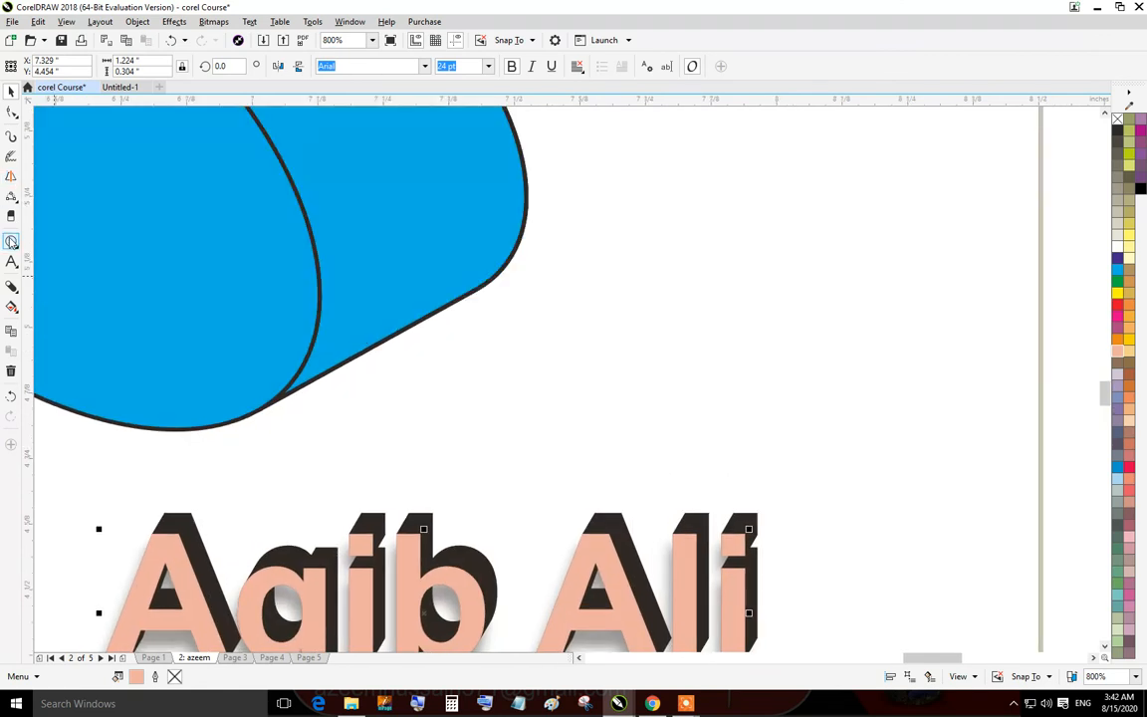
Draw three overlapping rectangles to the right of the extruded ellipse.
click(15, 199)
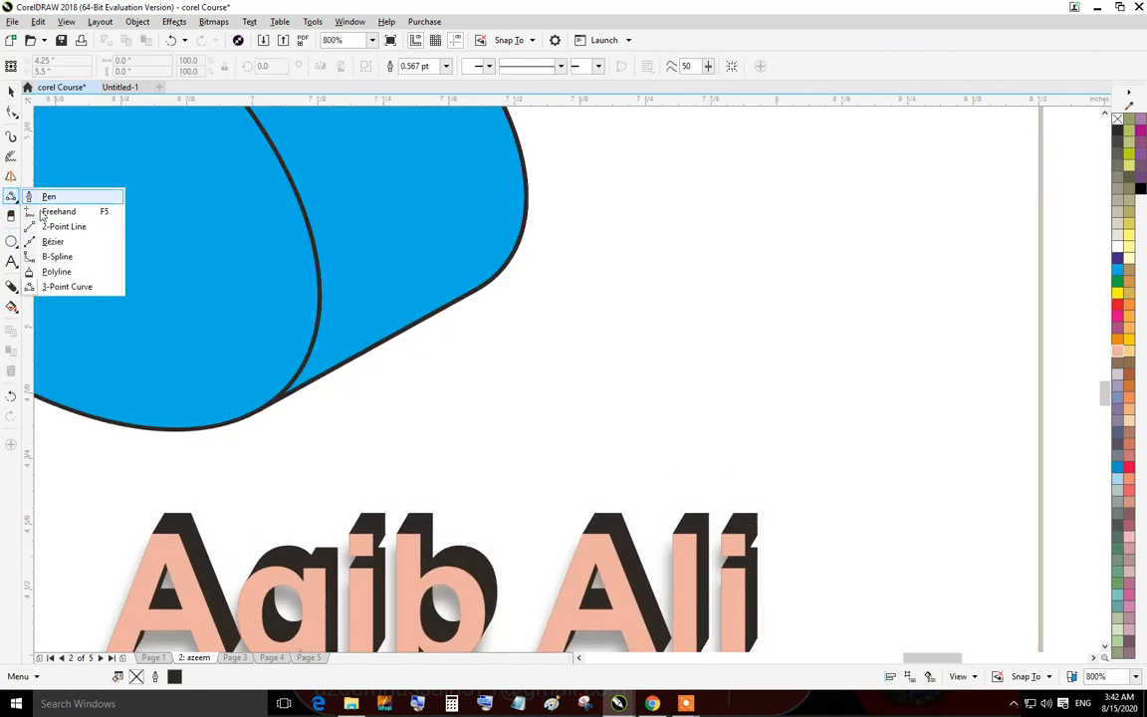
click(14, 218)
click(13, 242)
click(51, 243)
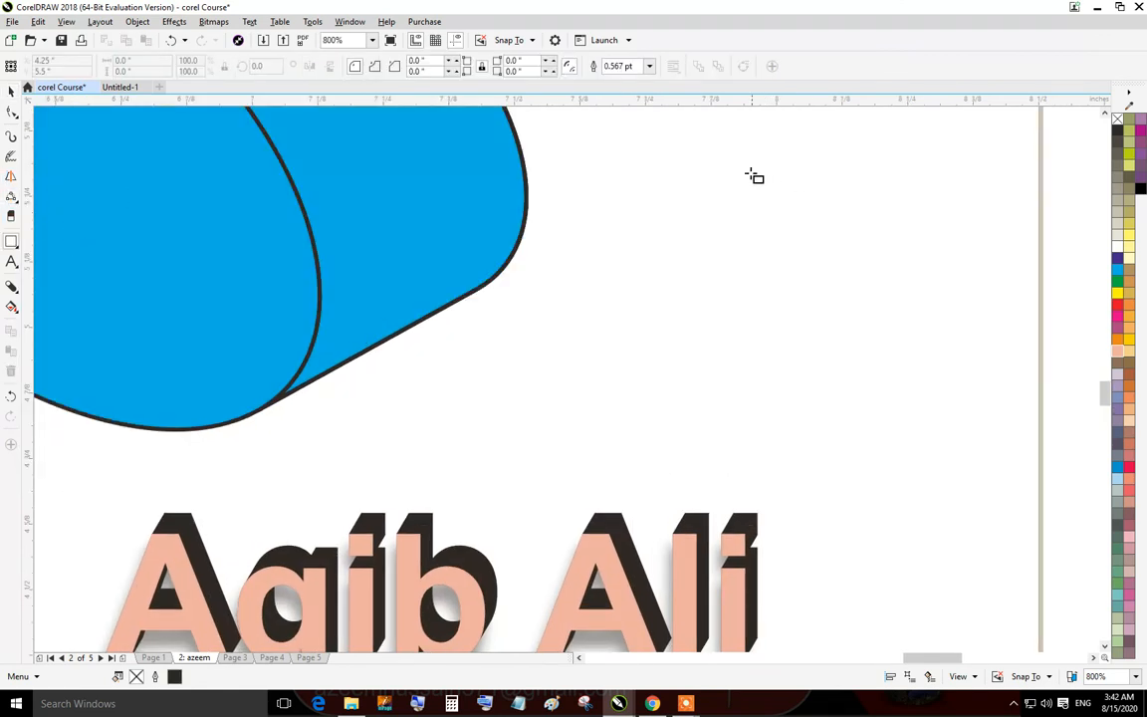
drag(751, 161, 874, 330)
drag(1000, 422, 830, 247)
drag(824, 144, 948, 215)
click(11, 136)
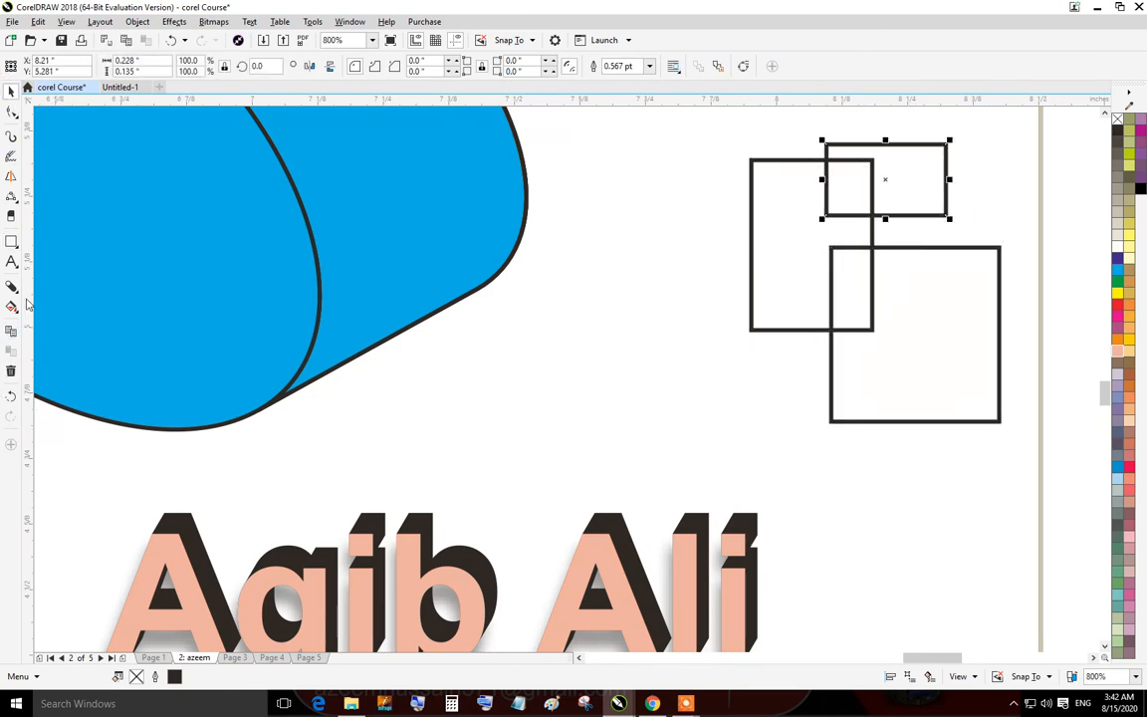
click(12, 307)
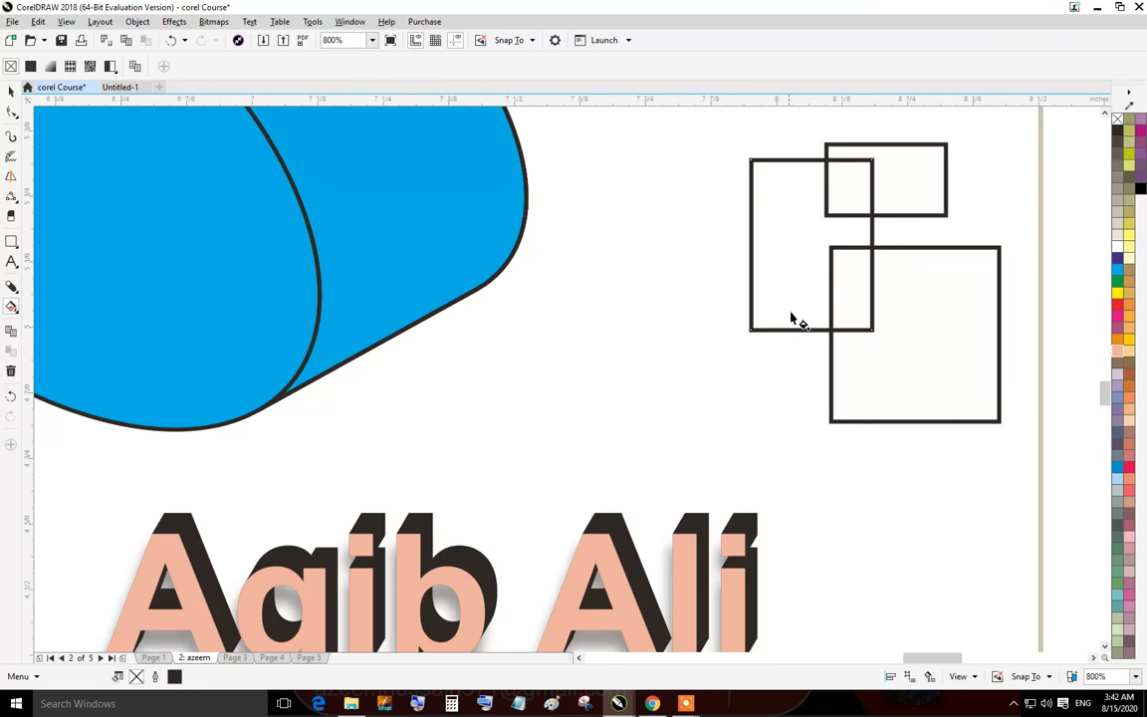
click(366, 233)
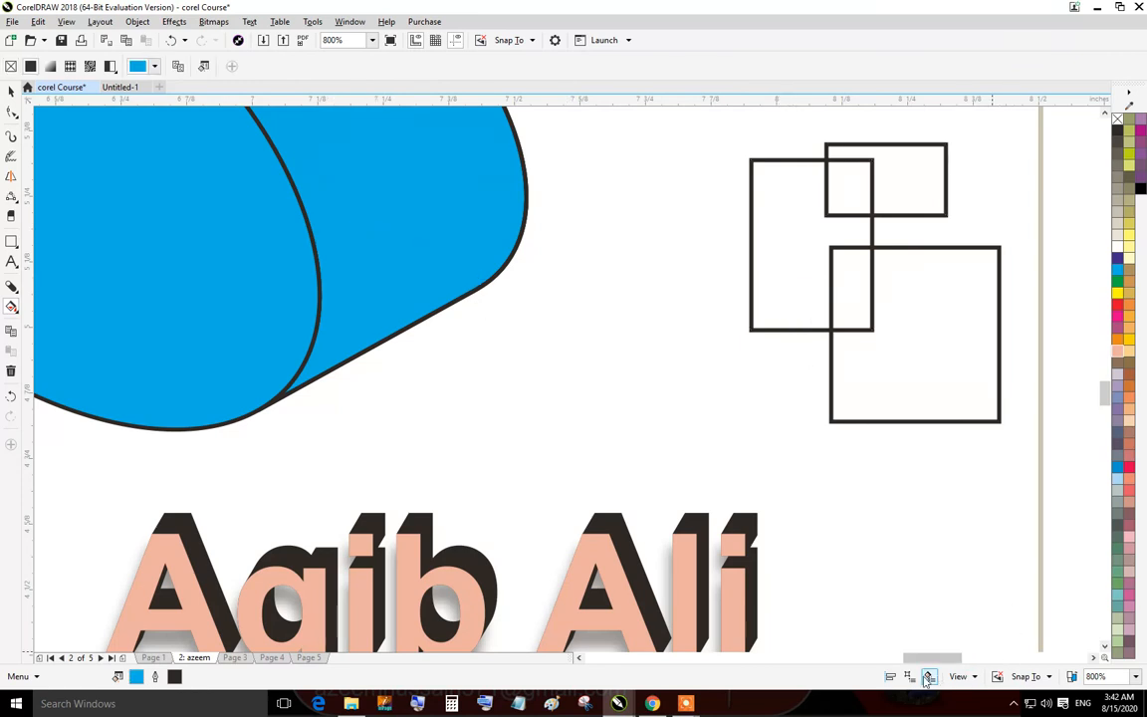
right_click(430, 228)
click(350, 227)
Use Smart Fill to fill the regions of the three overlapping rectangles gray, then deselect.
click(13, 307)
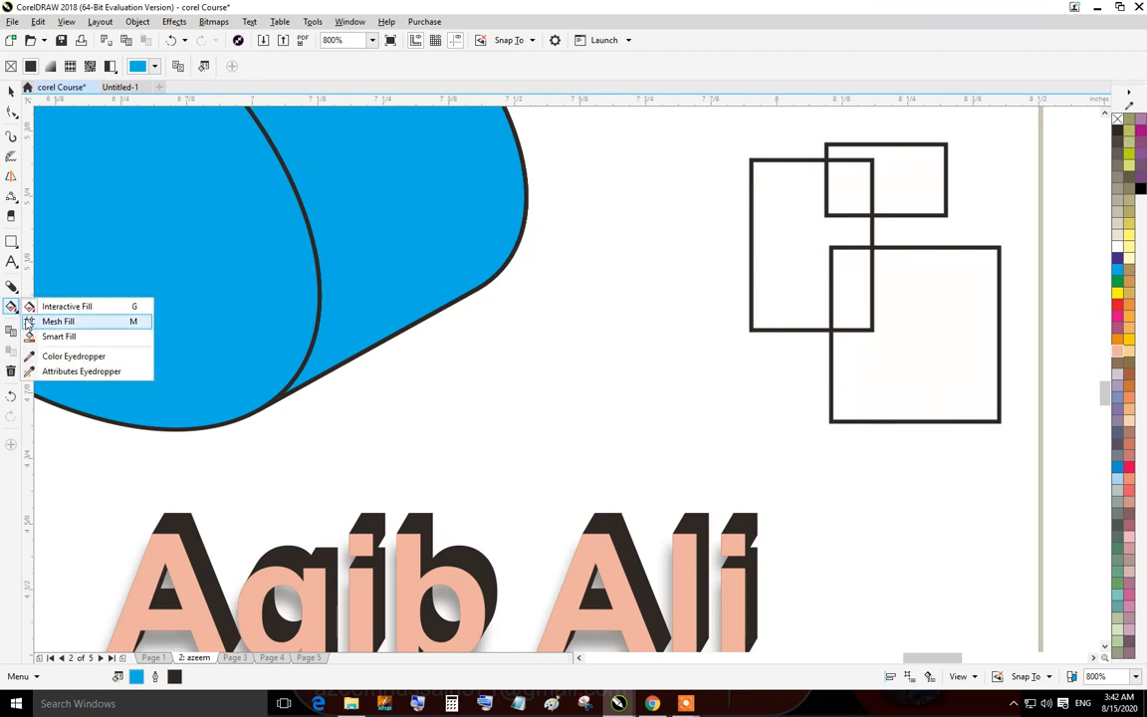
click(71, 339)
click(837, 199)
click(768, 263)
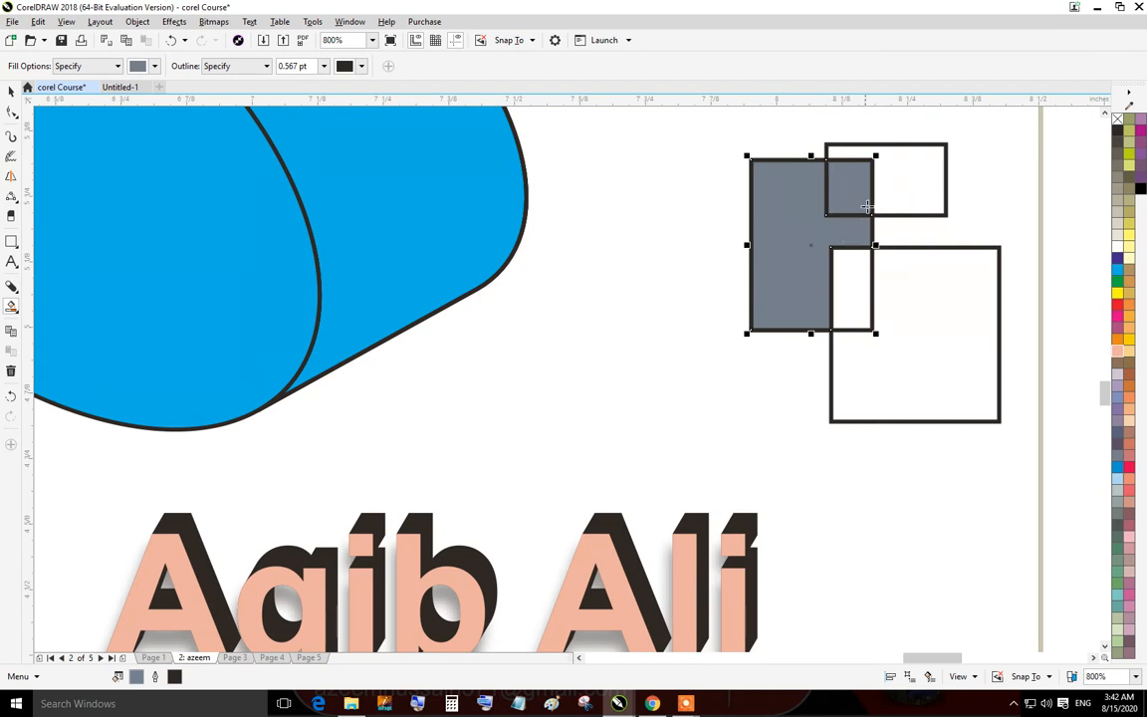
click(911, 174)
click(853, 302)
click(954, 338)
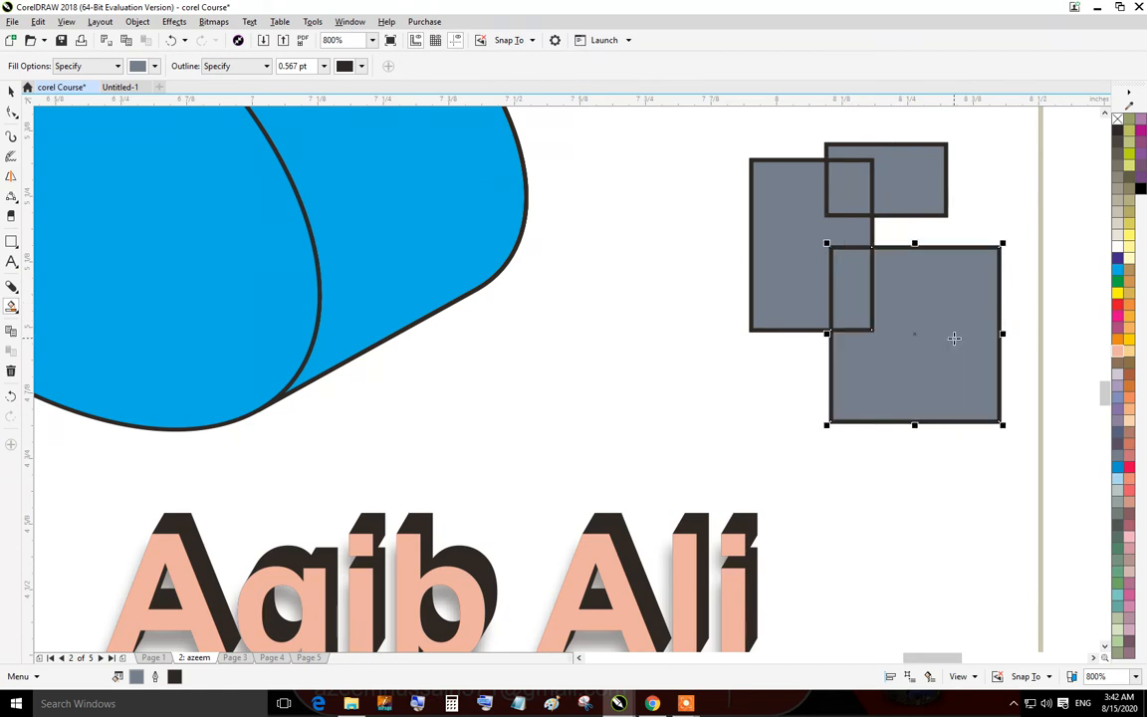
click(8, 91)
click(646, 285)
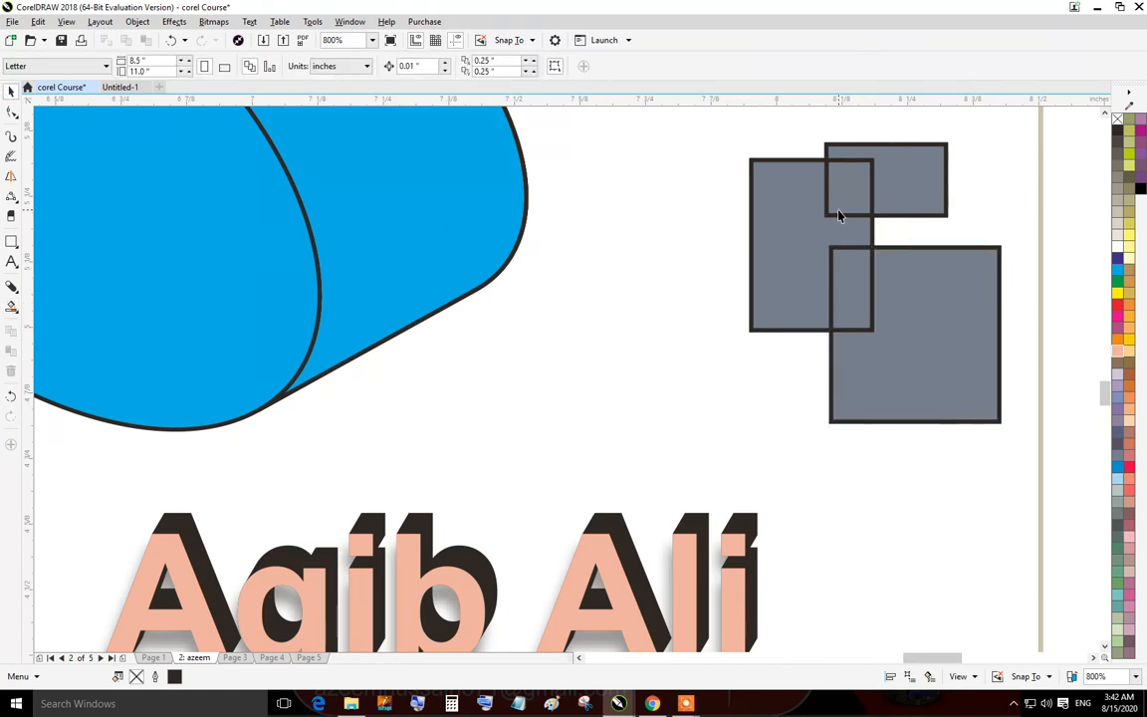
click(841, 210)
click(790, 209)
drag(779, 236, 675, 147)
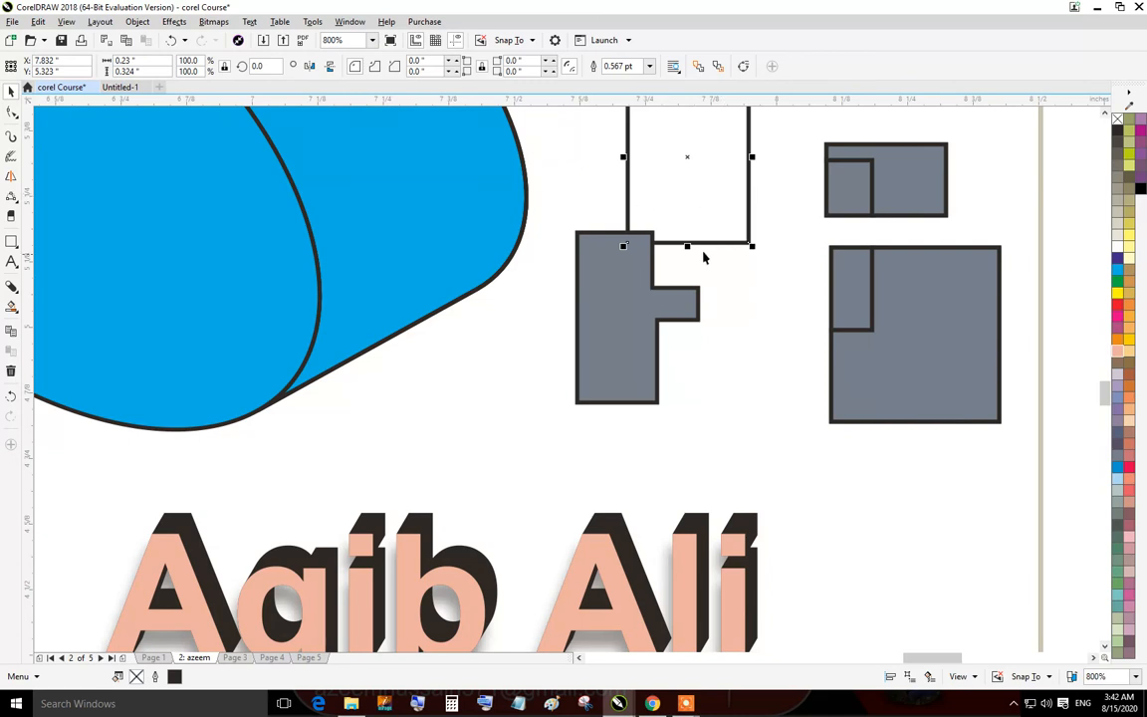
drag(732, 223, 764, 249)
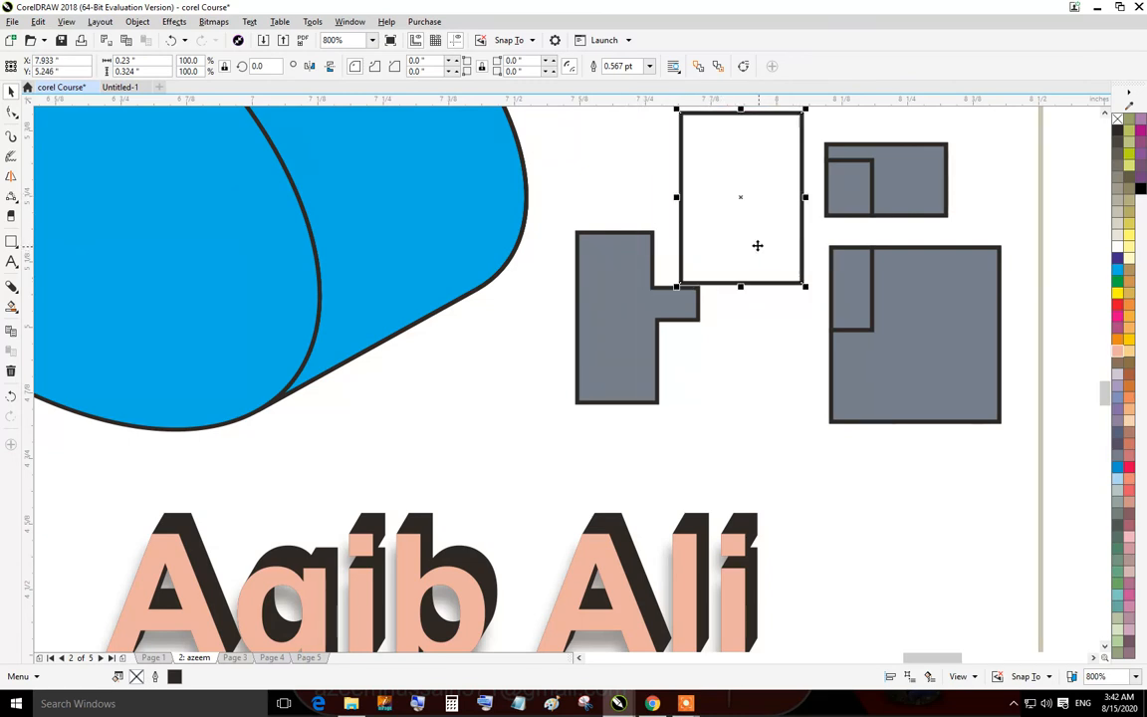
key(ctrl+z)
key(ctrl+z)
key(ctrl+z)
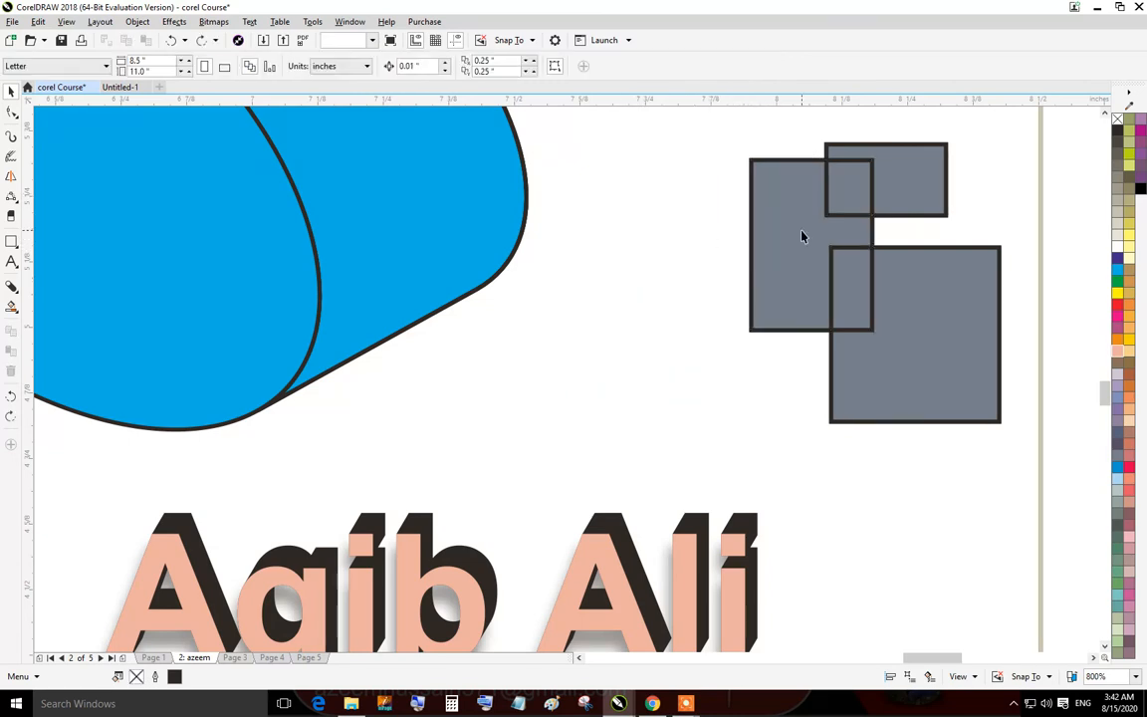
Colour the left Smart Fill region blue, the top region green and their overlap pink.
click(802, 236)
click(1117, 270)
click(896, 199)
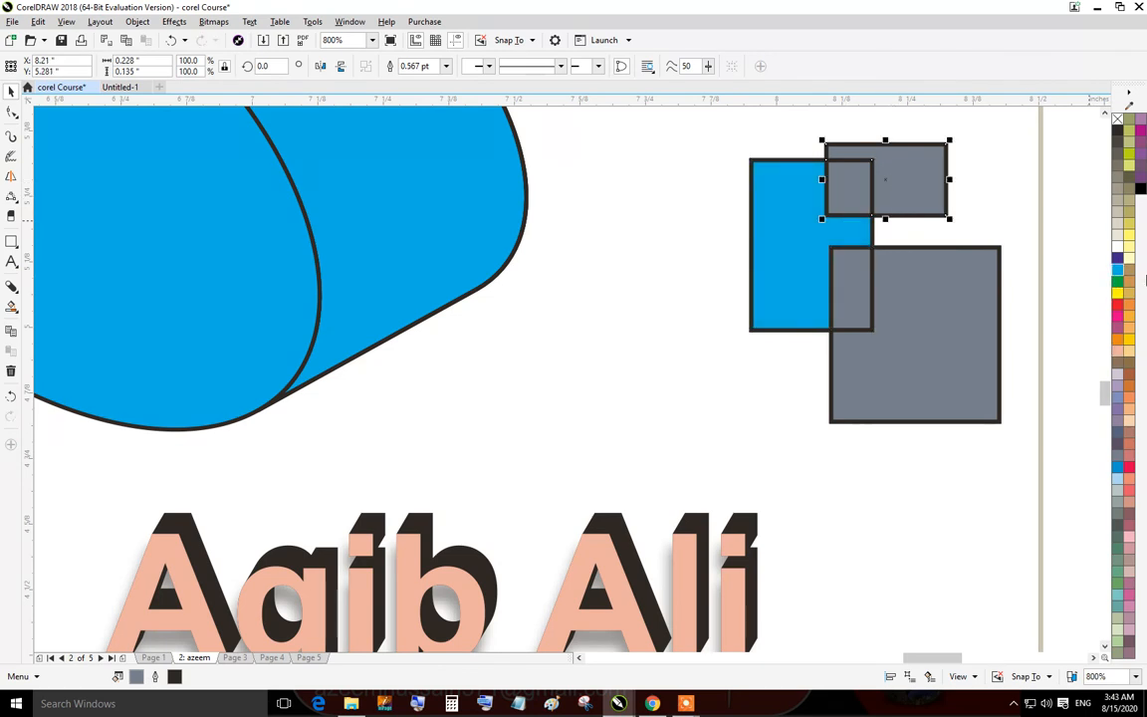
click(1118, 287)
key(Tab)
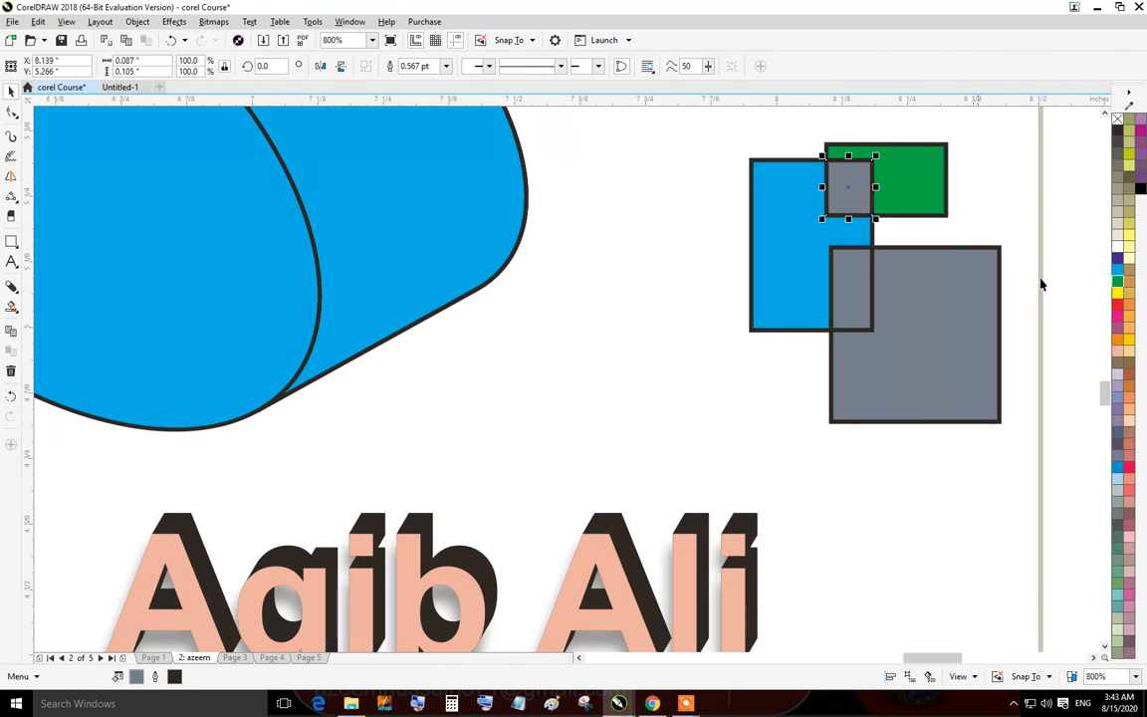
click(1117, 315)
Colour the large square's region yellow and its overlap with the blue region lavender.
click(984, 288)
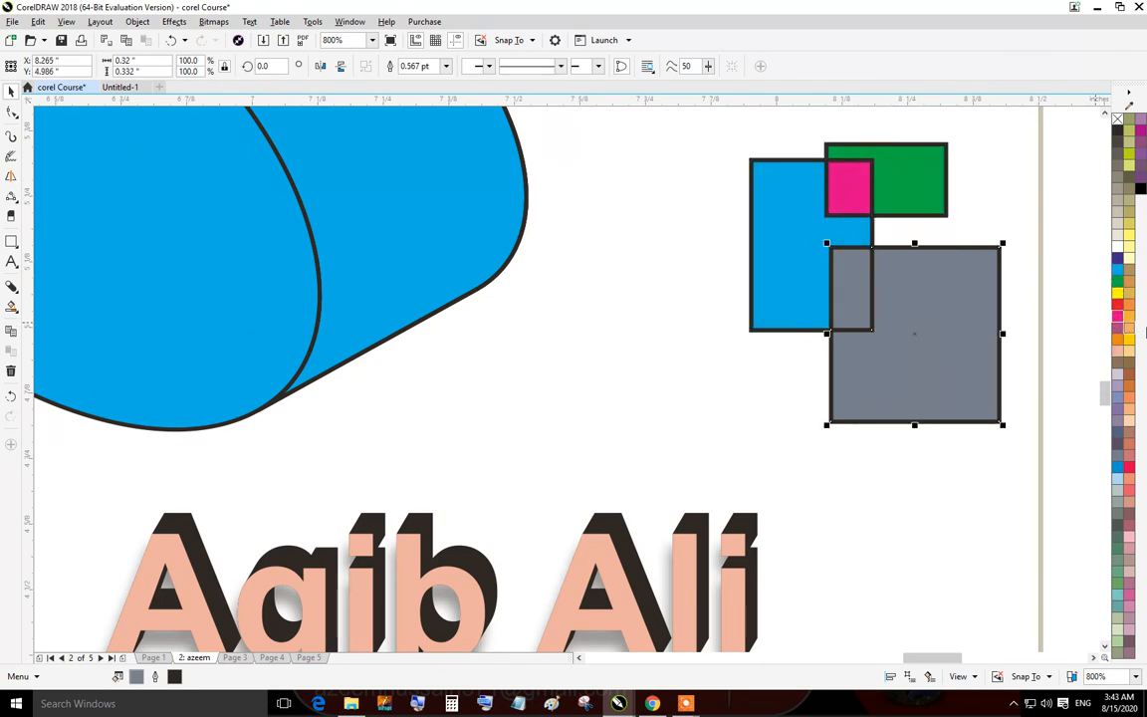
click(851, 284)
click(1118, 387)
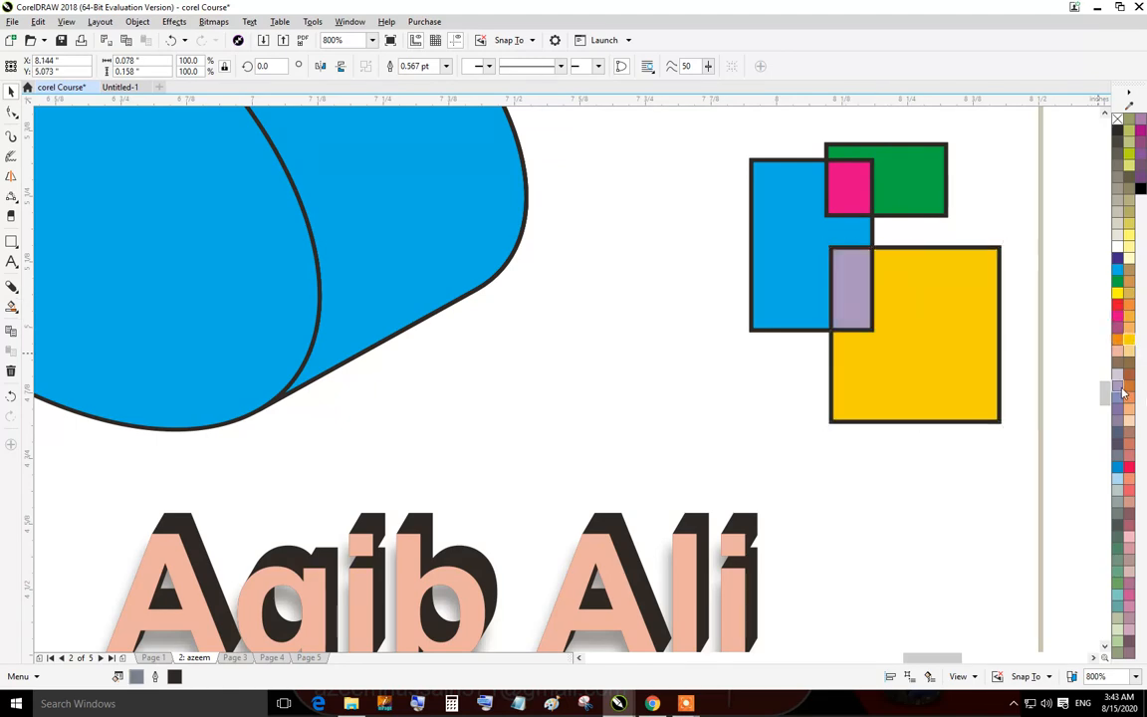
Drag the blue region and an original rectangle outline apart to separate the Smart Fill pieces.
click(1042, 268)
scroll(1042, 268, down, 1)
drag(1036, 267, 881, 315)
scroll(802, 289, up, 3)
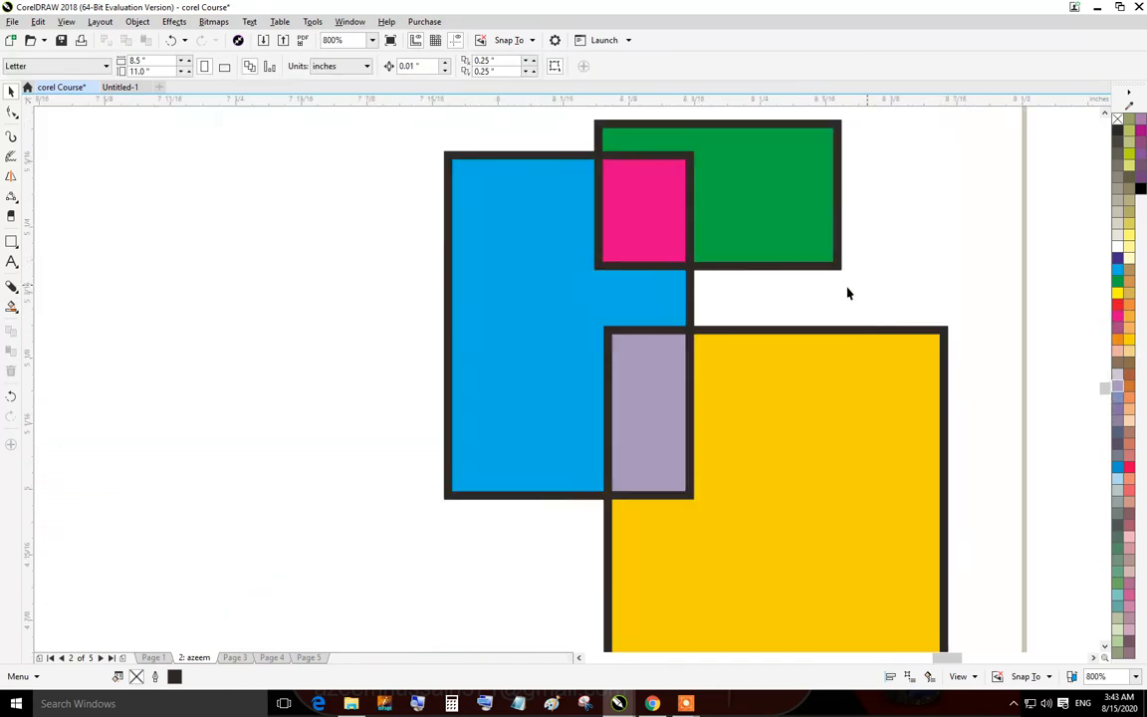
scroll(646, 301, down, 1)
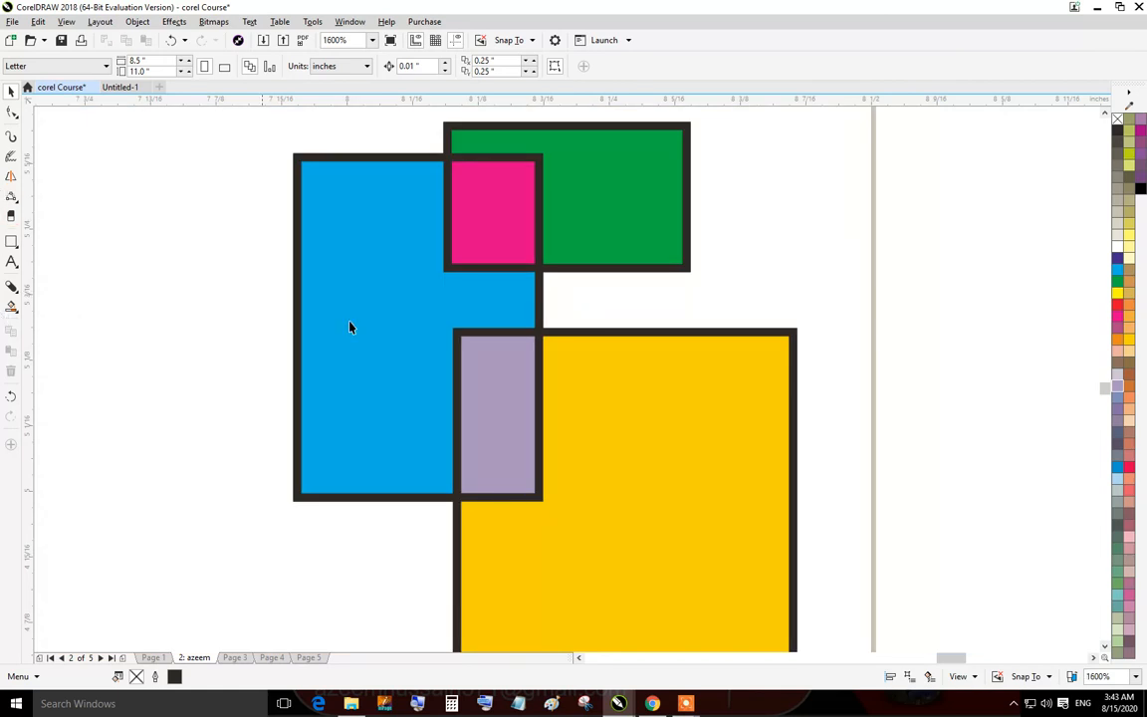
drag(348, 326, 167, 339)
drag(386, 212, 932, 221)
scroll(600, 265, down, 1)
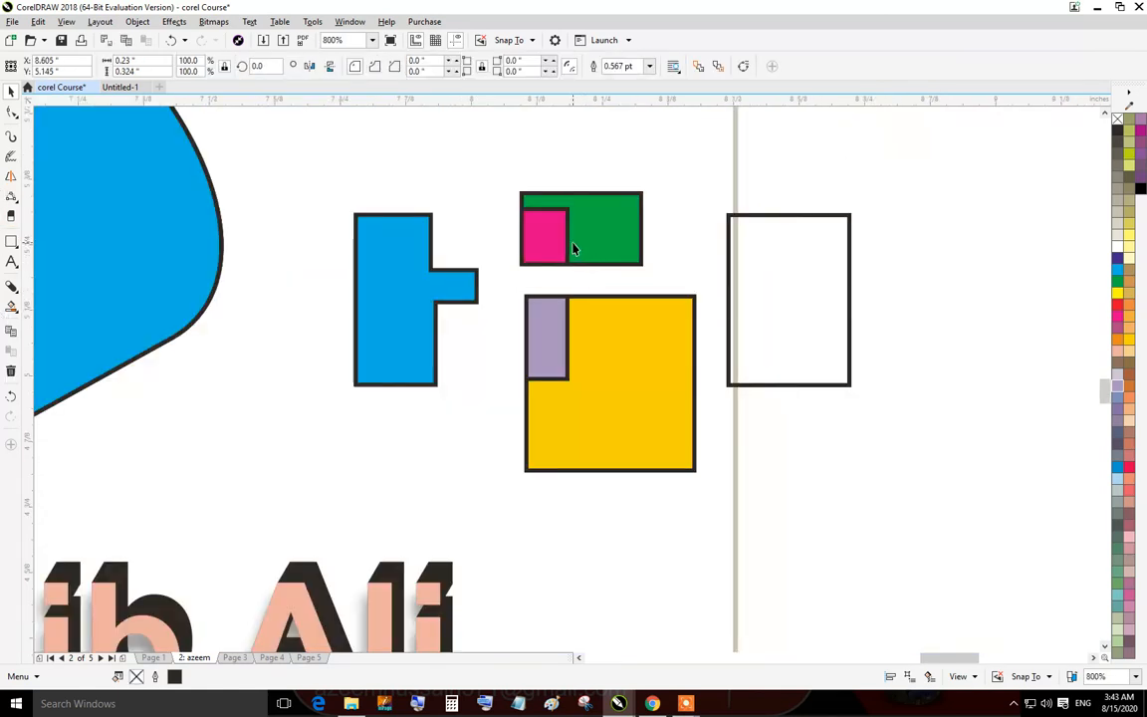
Move the green, pink, lavender and yellow pieces and the remaining rectangle outlines apart from each other.
drag(574, 248, 369, 162)
drag(533, 231, 471, 144)
drag(525, 370, 458, 397)
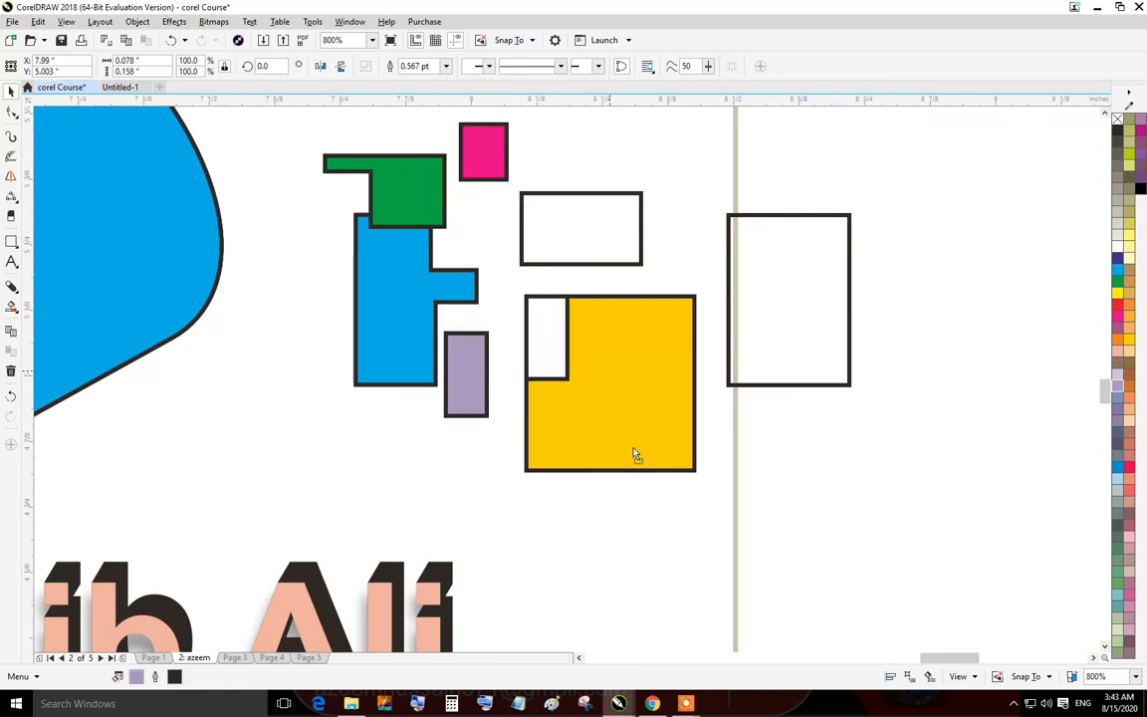
drag(631, 375, 287, 381)
drag(571, 417, 743, 348)
drag(564, 244, 902, 242)
scroll(445, 303, down, 4)
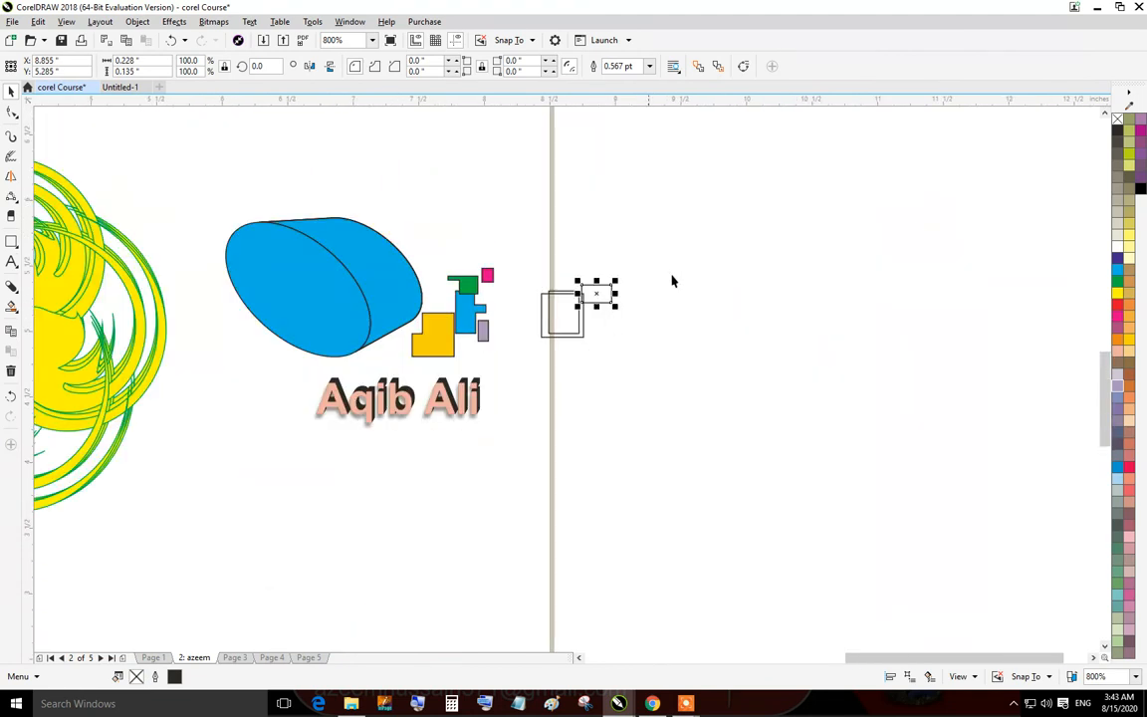
Select and delete the leftover rectangle outlines beside the coloured pieces.
drag(768, 199, 455, 402)
key(Delete)
Select and delete the yellow and green swirl drawing.
scroll(284, 333, down, 1)
scroll(448, 402, up, 1)
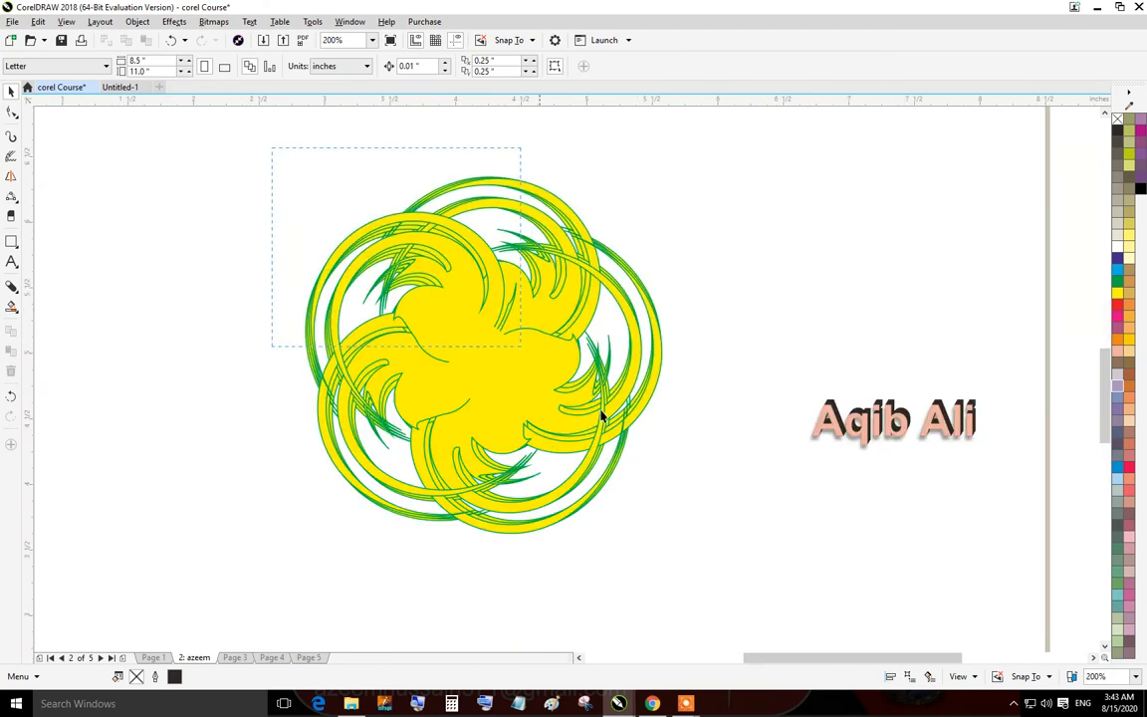
drag(602, 416, 688, 582)
key(Delete)
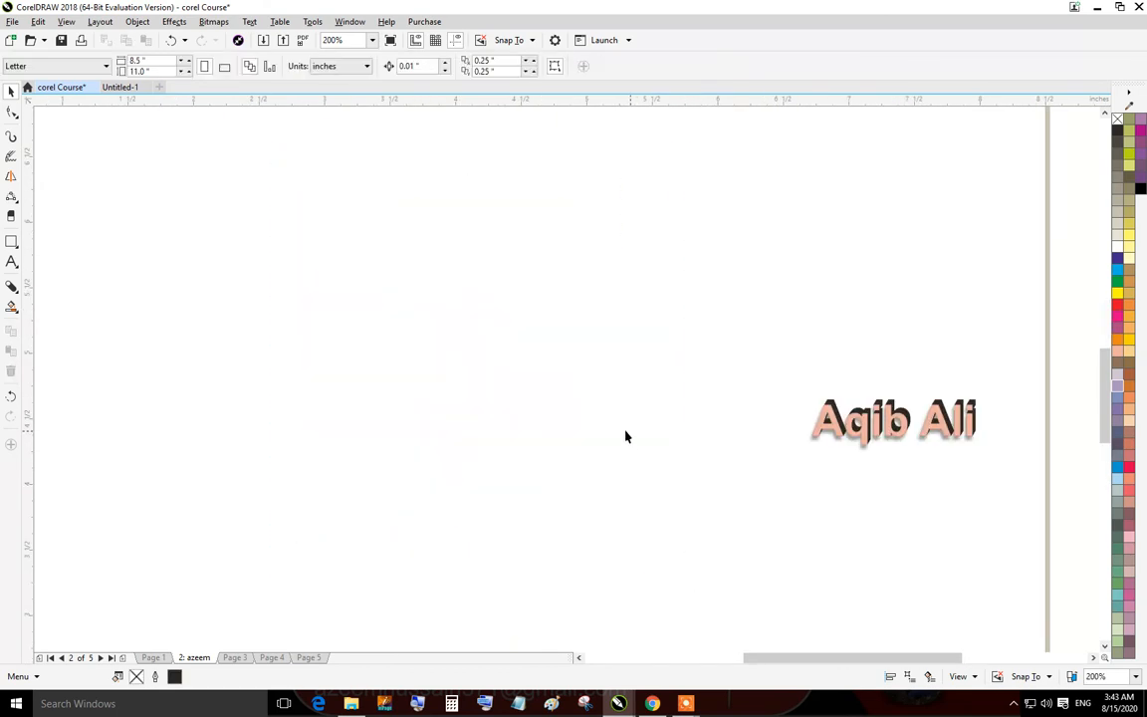
scroll(865, 386, up, 3)
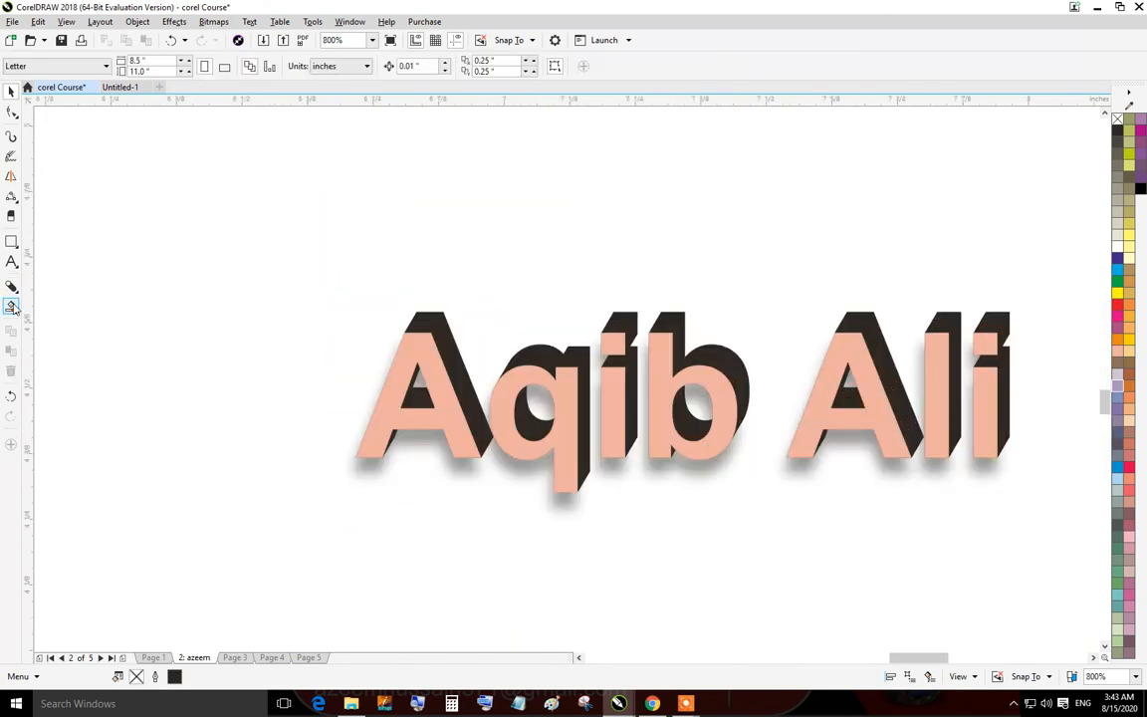
click(12, 306)
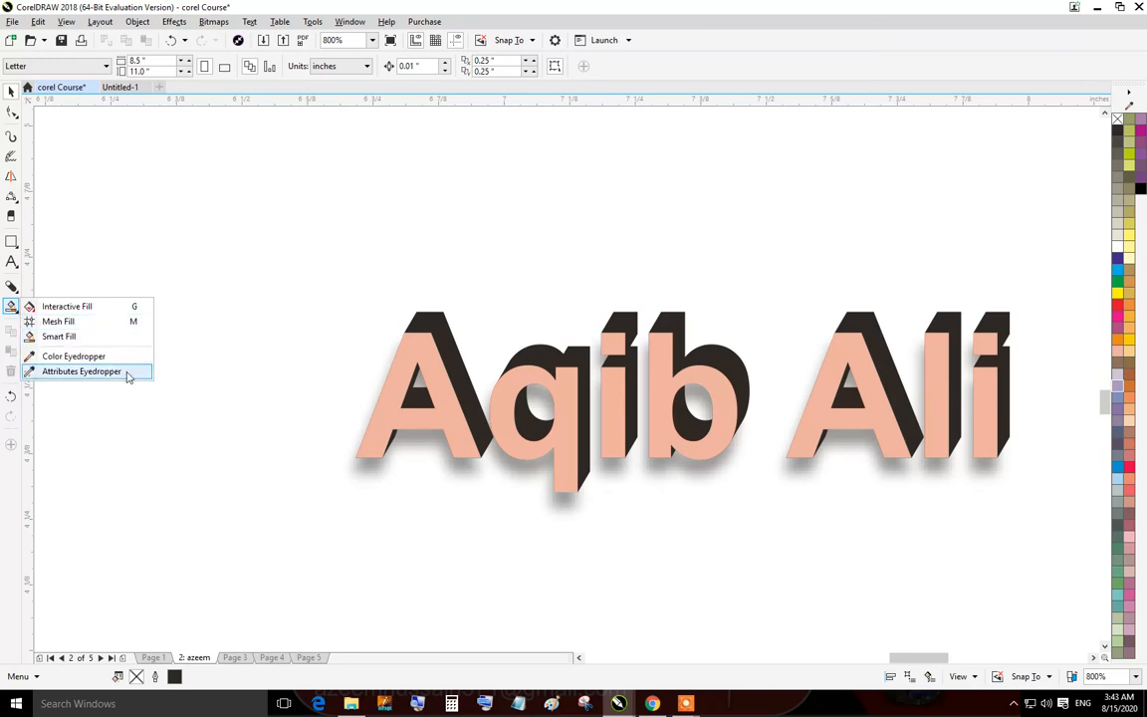
click(11, 114)
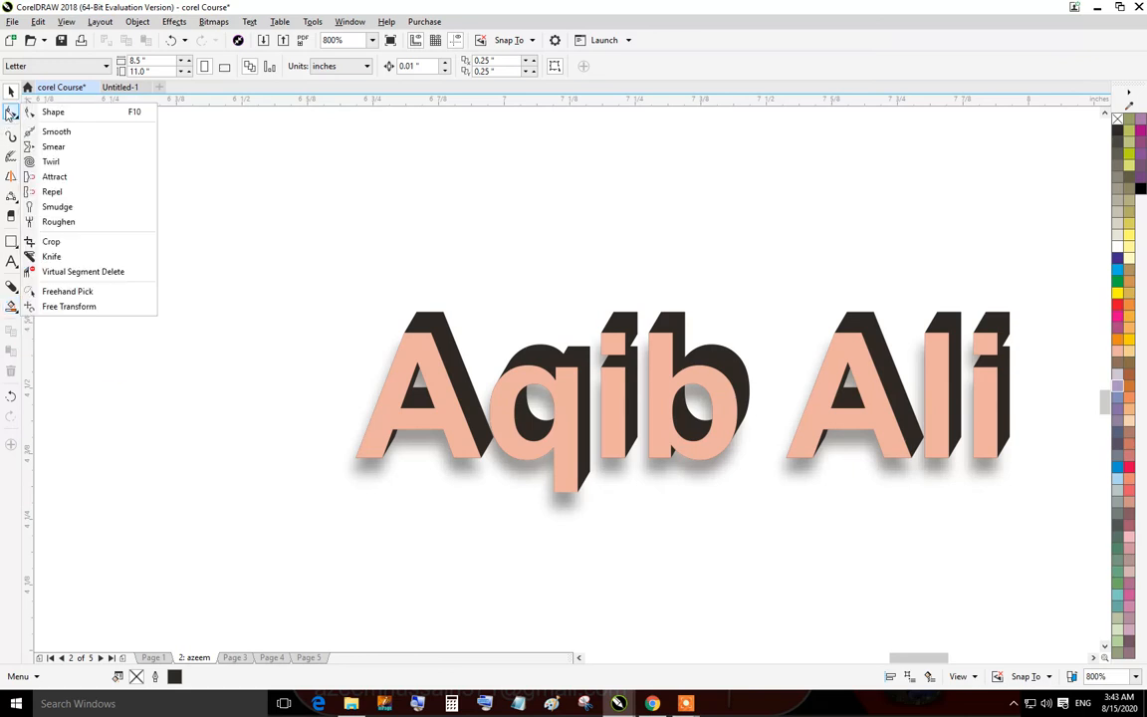
click(11, 93)
scroll(265, 276, down, 1)
scroll(432, 524, down, 2)
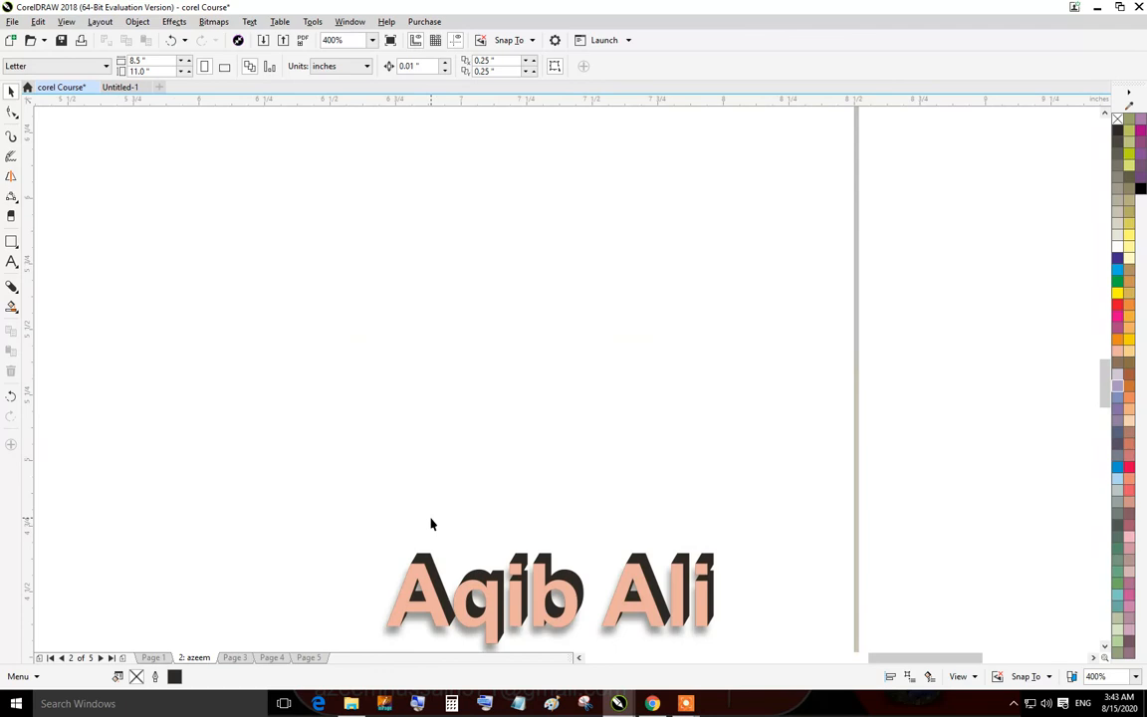
Draw a rectangle about 0.71 × 0.49 in and a square about 0.70 × 0.71 in above the name text.
click(11, 241)
drag(266, 211, 454, 340)
drag(706, 217, 891, 404)
click(11, 91)
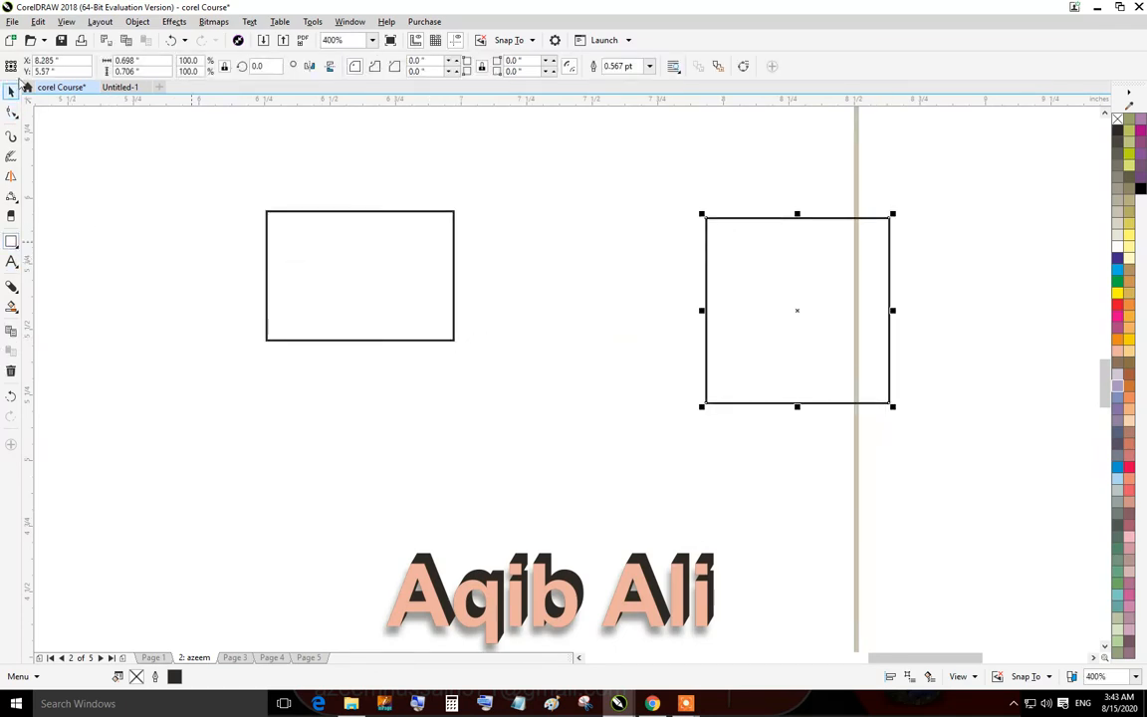
Fill the square orange and the rectangle purple, then deselect.
click(795, 245)
click(1119, 340)
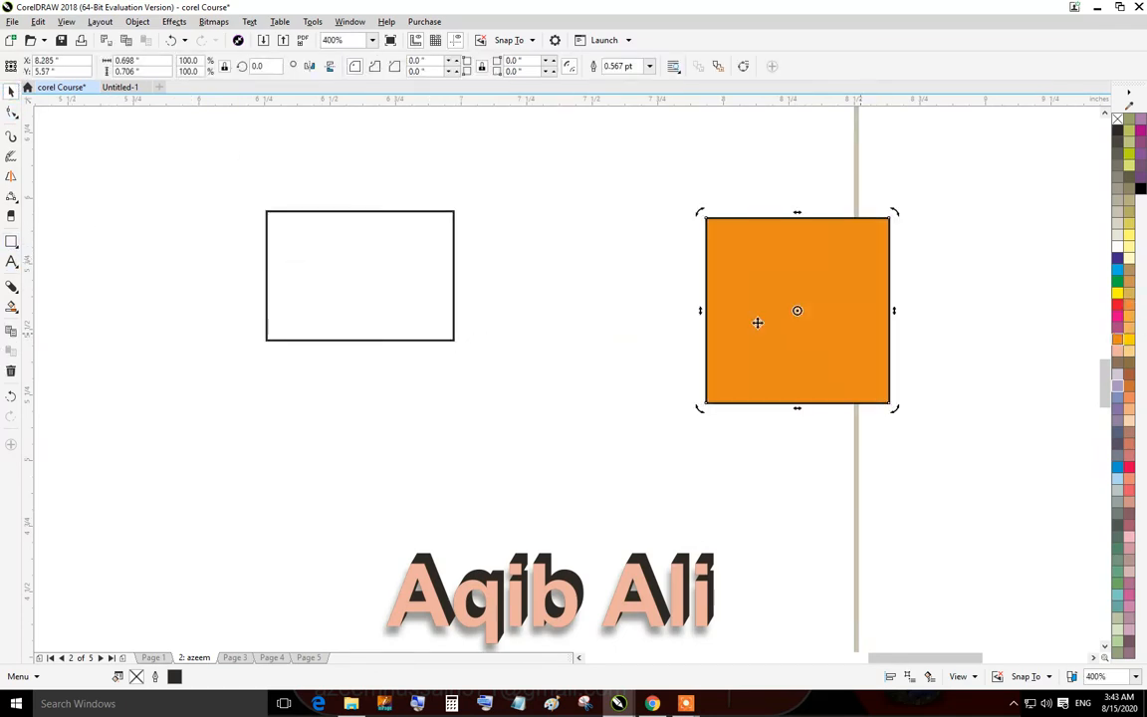
click(470, 242)
click(455, 243)
click(1142, 154)
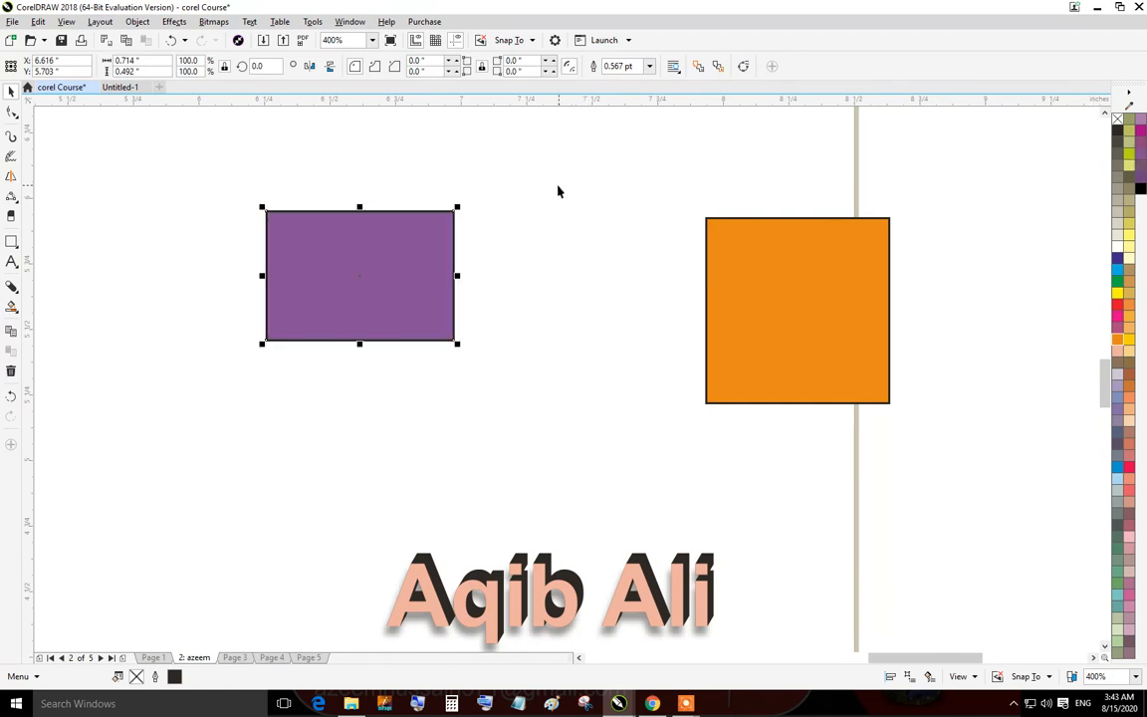
click(559, 187)
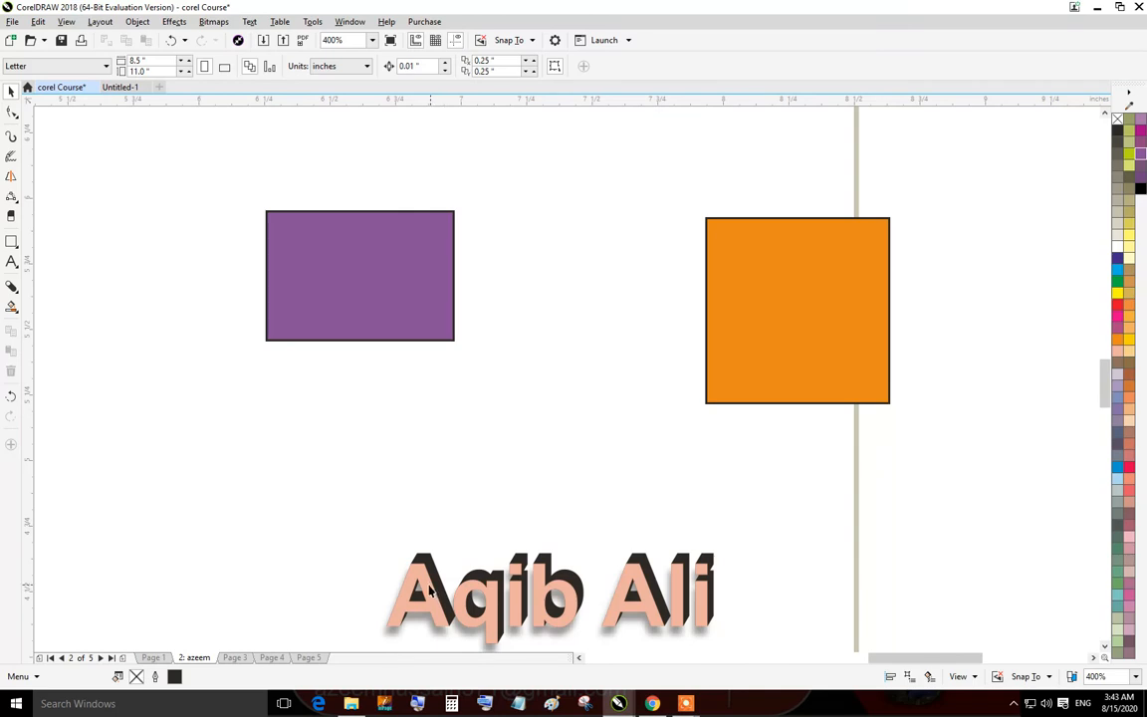
Sample the name text's pink colour with the Color Eyedropper and apply it to both the square and the rectangle.
click(12, 307)
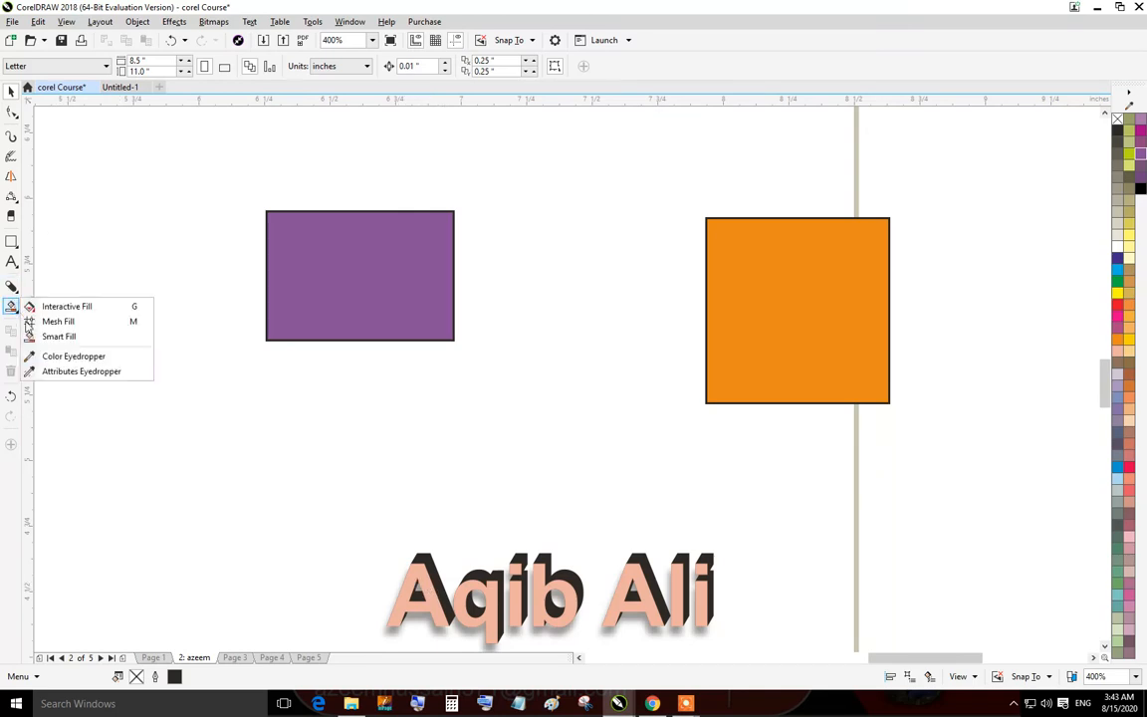
click(57, 357)
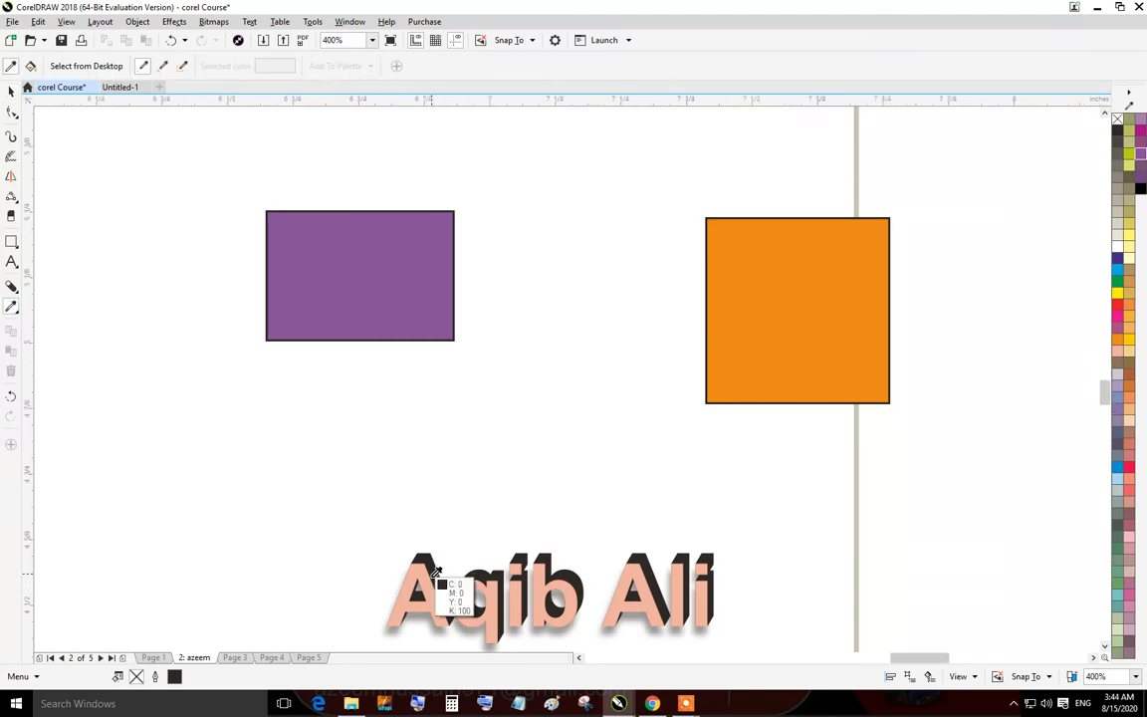
scroll(449, 594, up, 3)
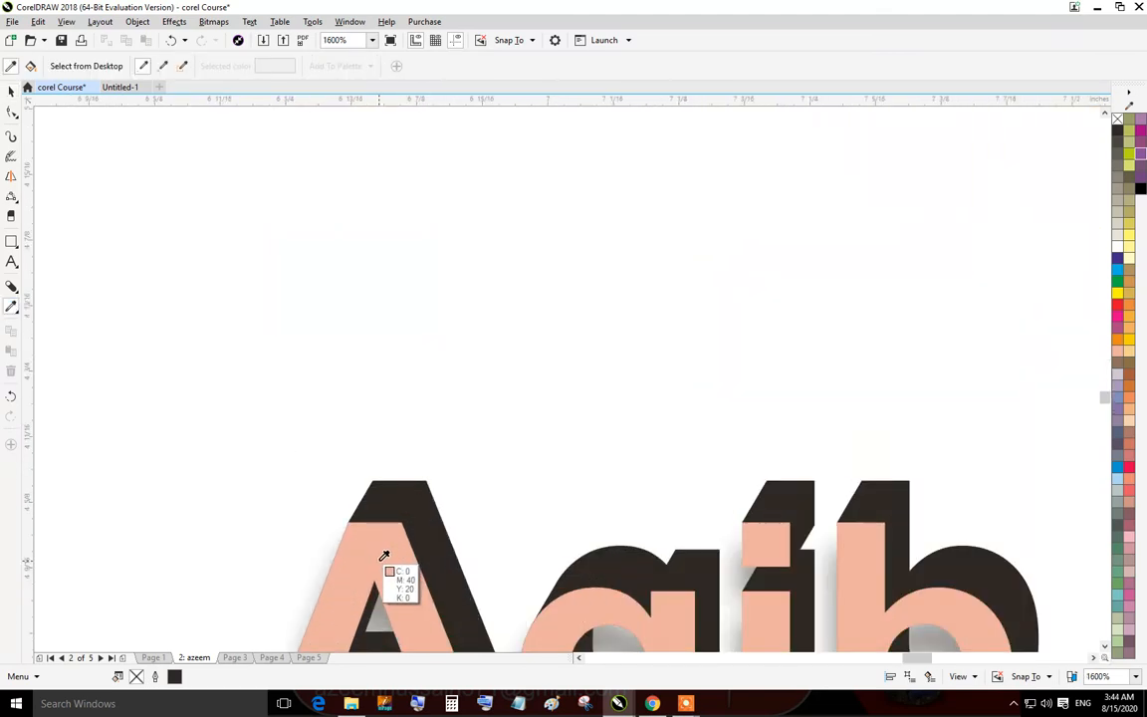
click(384, 555)
scroll(381, 552, down, 3)
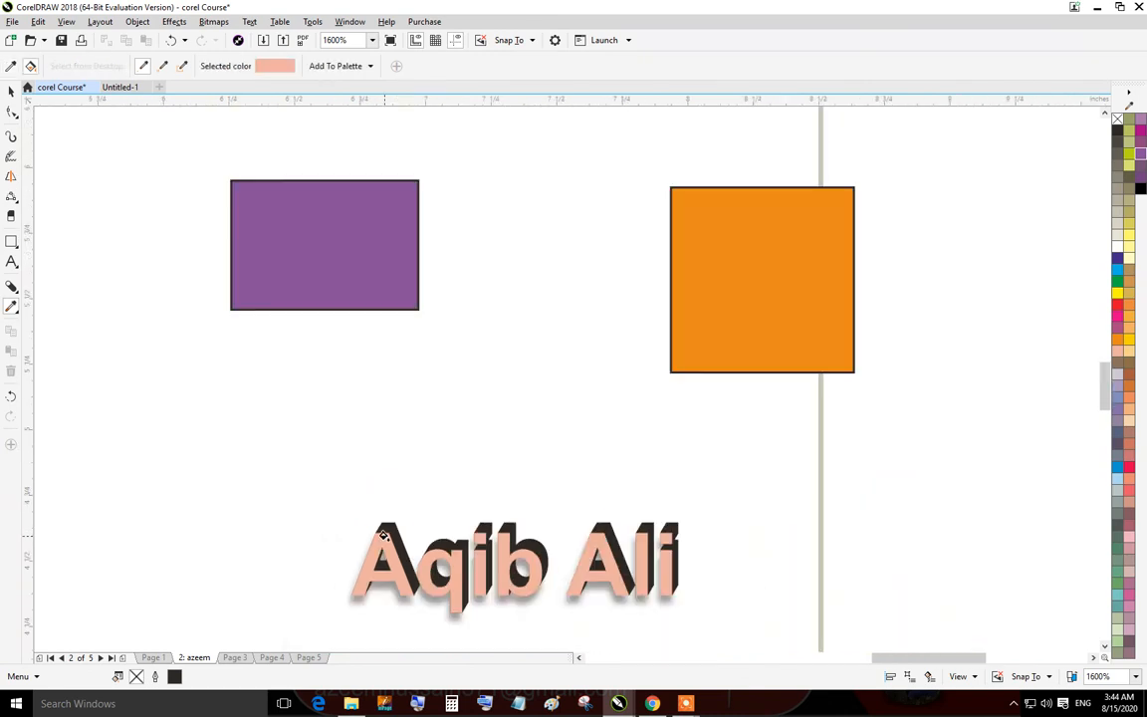
click(758, 290)
click(324, 237)
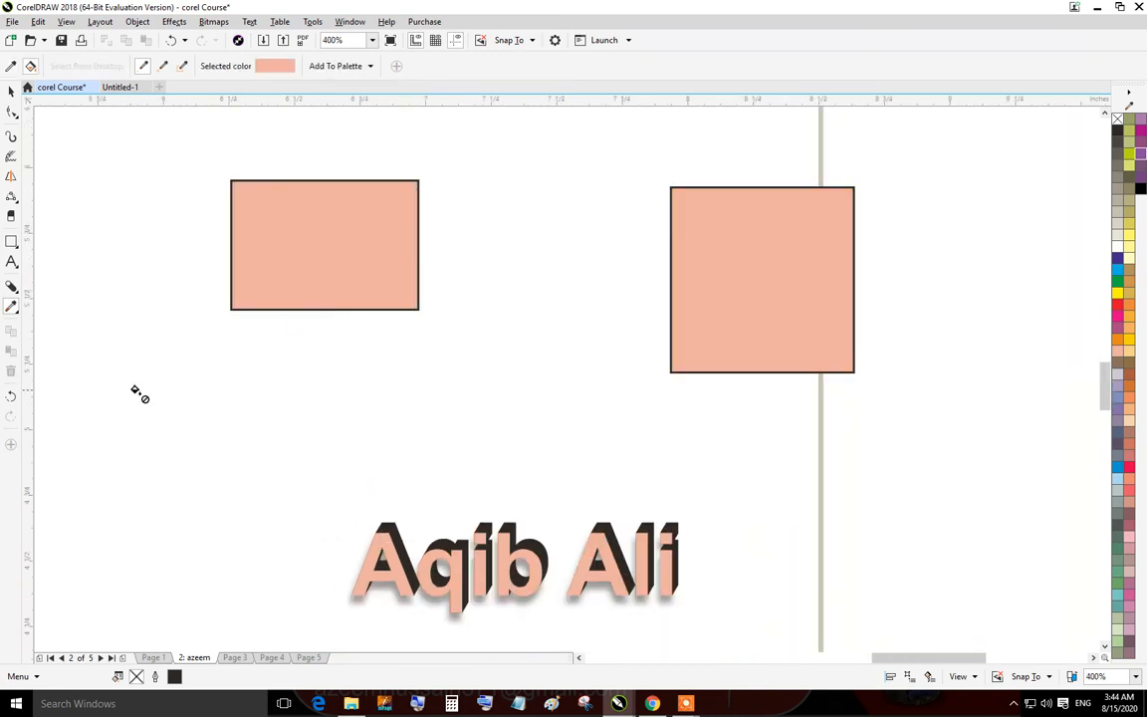
click(11, 90)
scroll(526, 442, down, 2)
scroll(484, 520, up, 2)
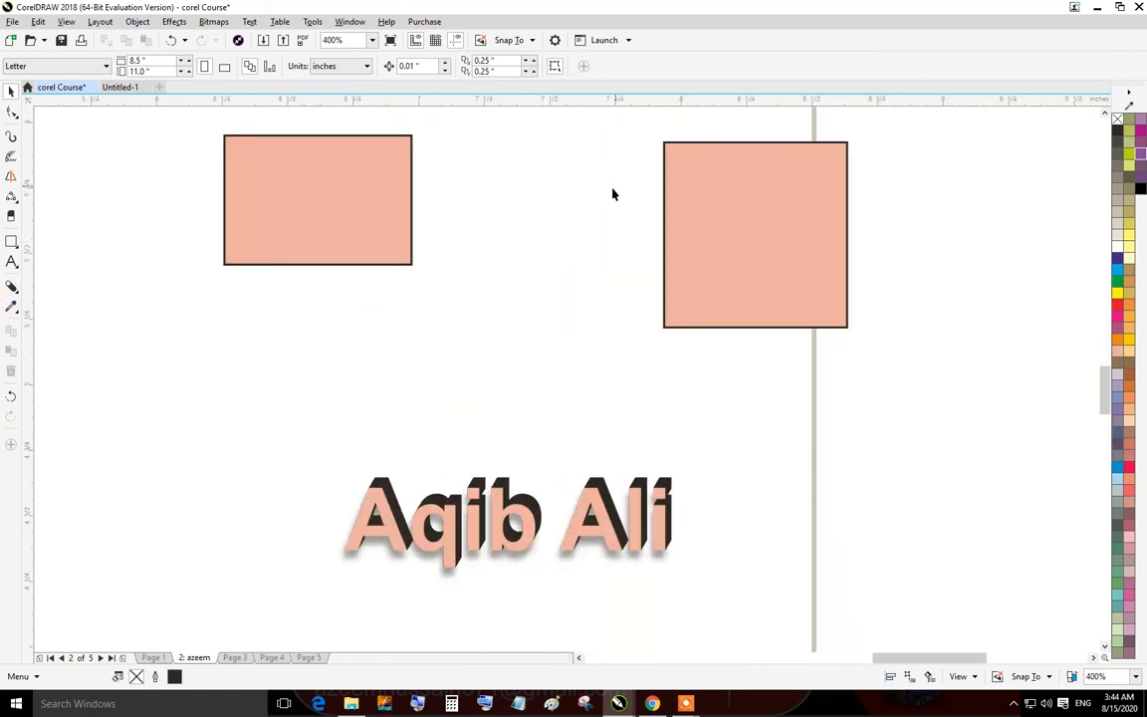
click(12, 306)
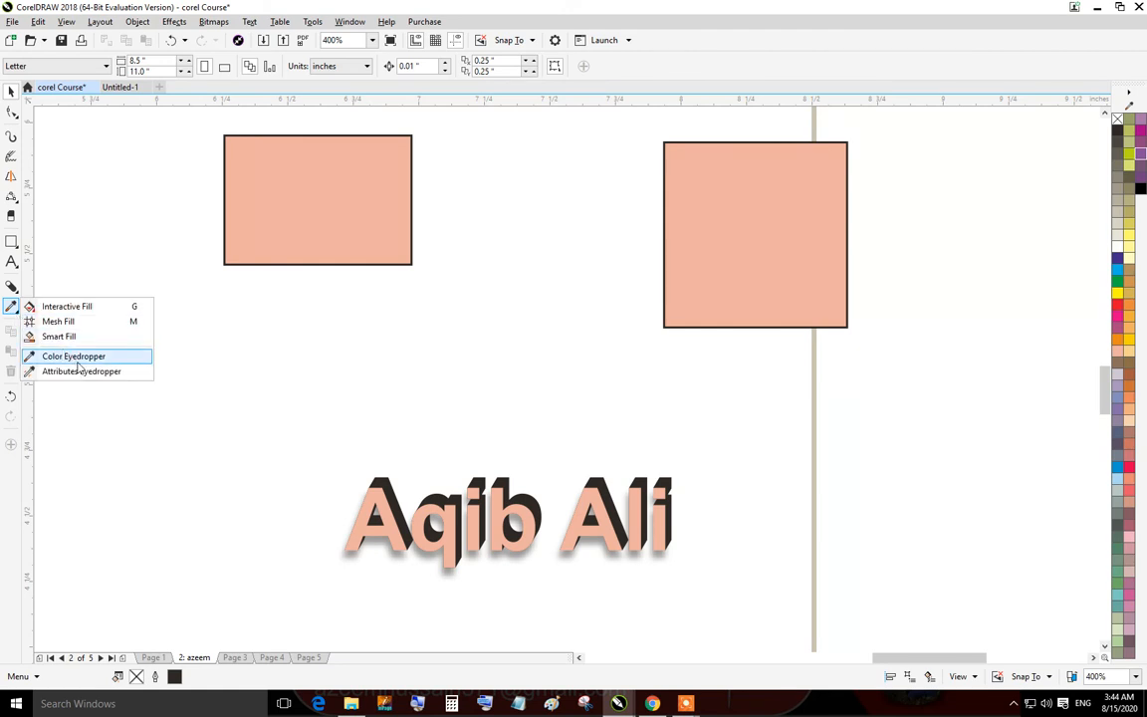
click(66, 323)
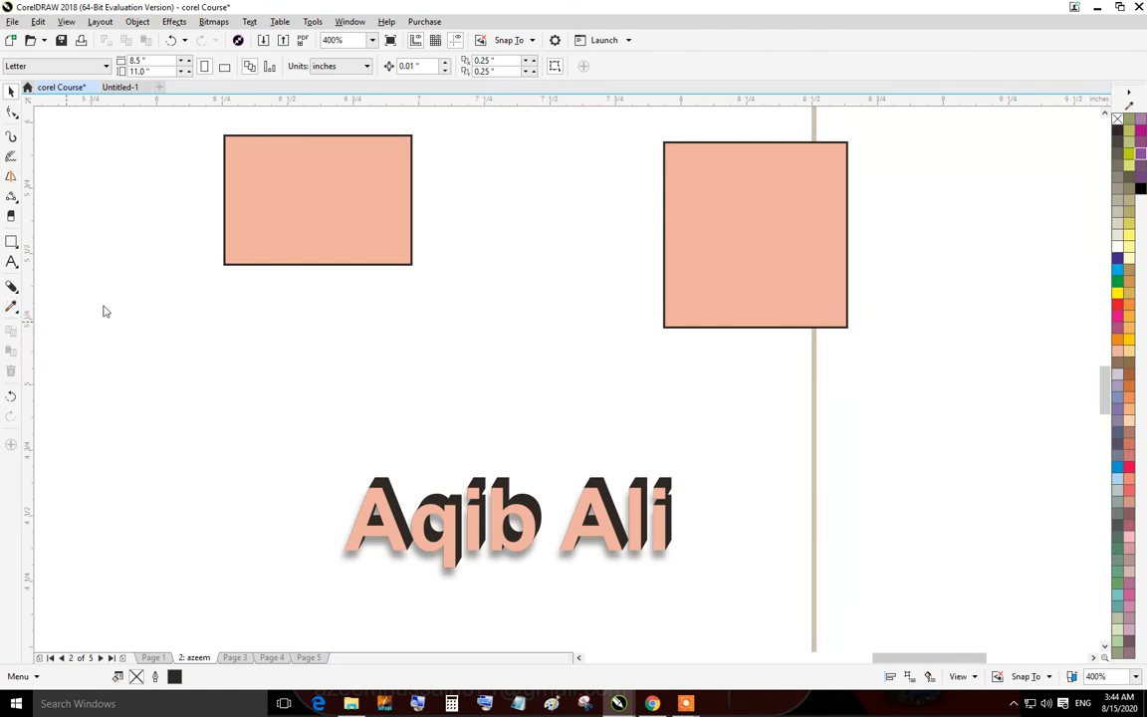
drag(149, 239, 302, 373)
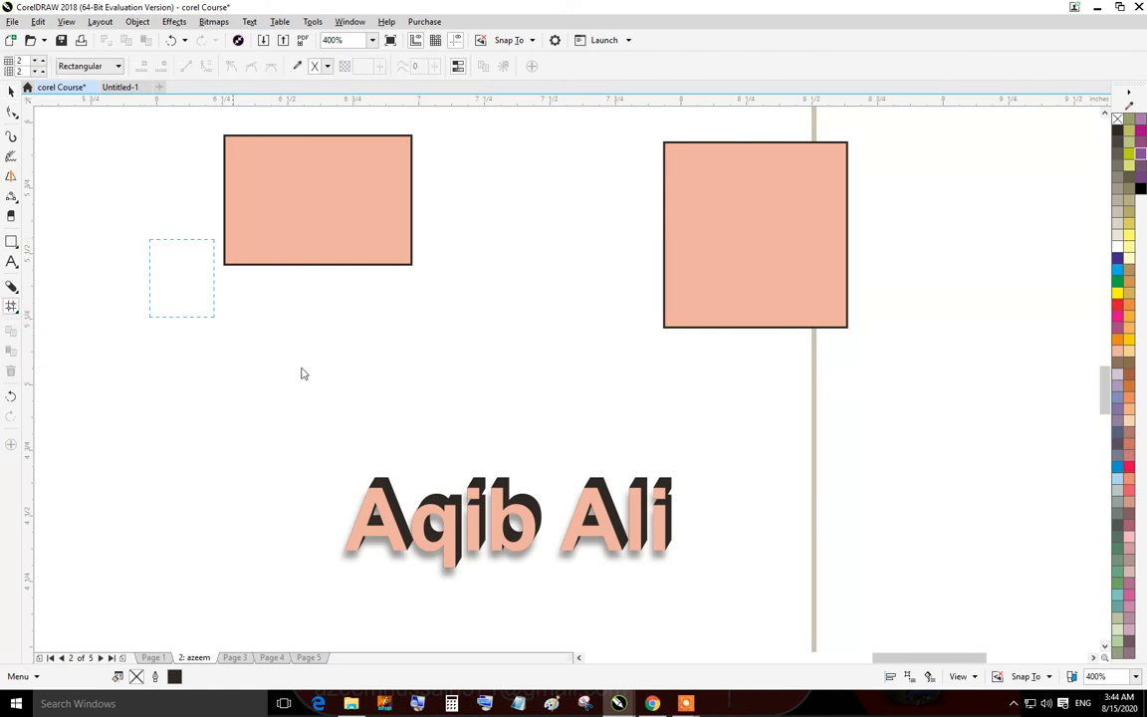
Apply an interactive fountain fill to the rectangle and adjust its gradient handles.
click(12, 306)
click(66, 310)
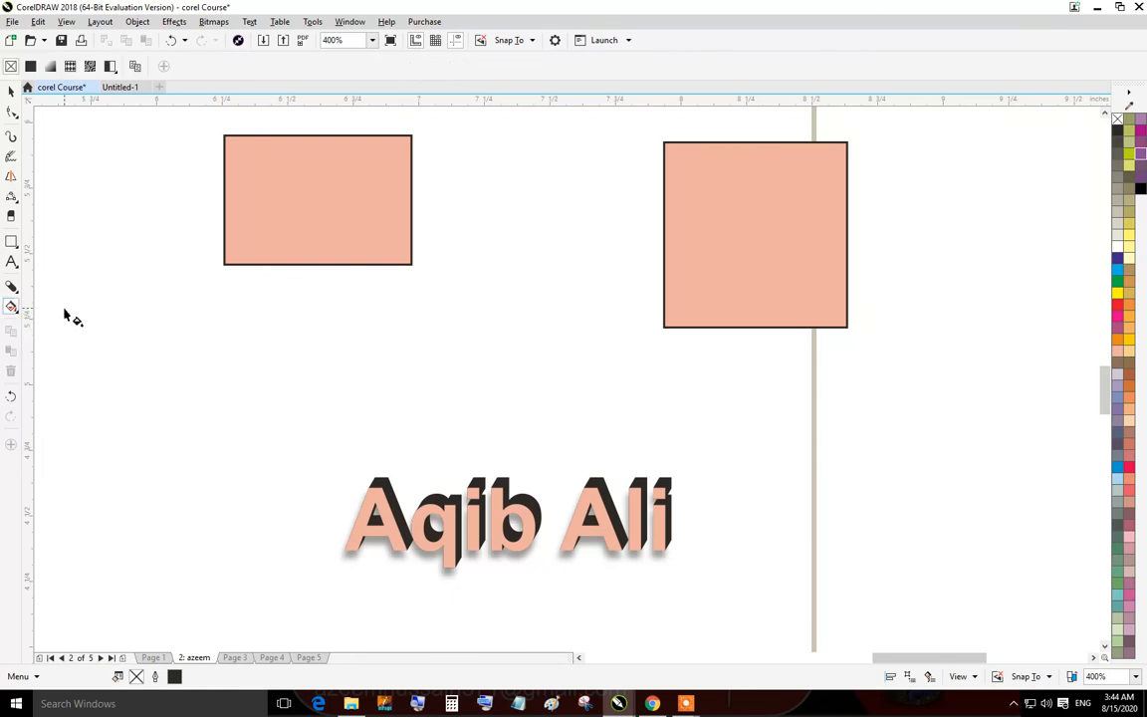
click(266, 200)
drag(314, 234, 166, 340)
click(318, 232)
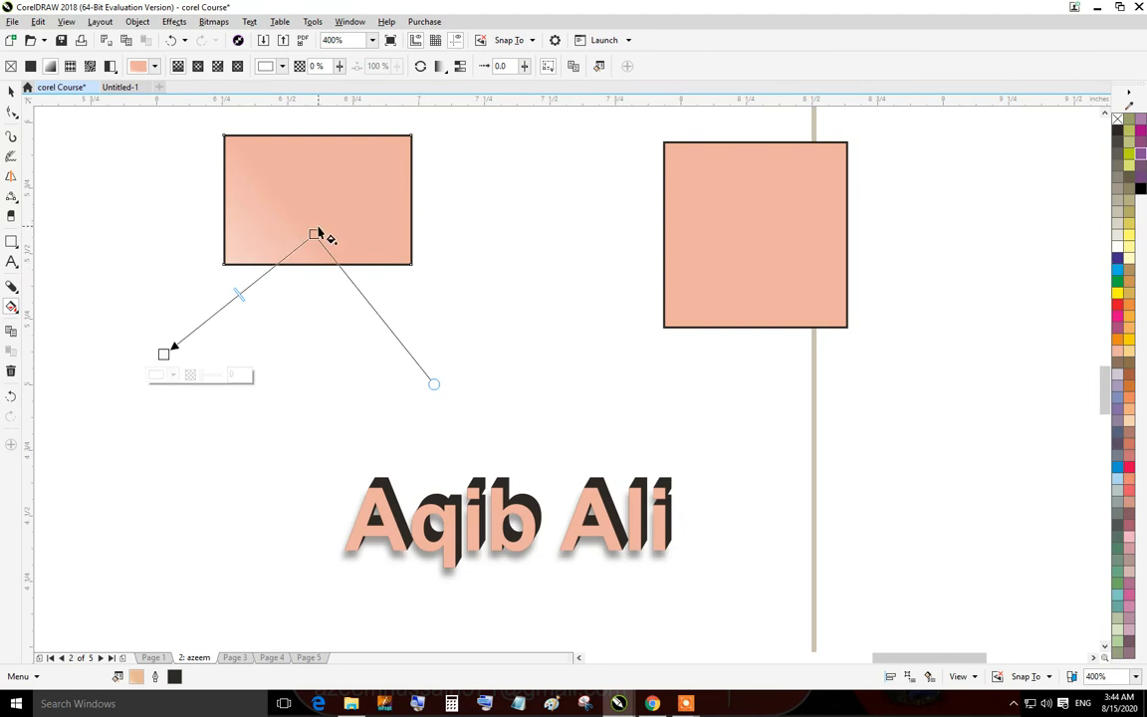
drag(315, 234, 341, 191)
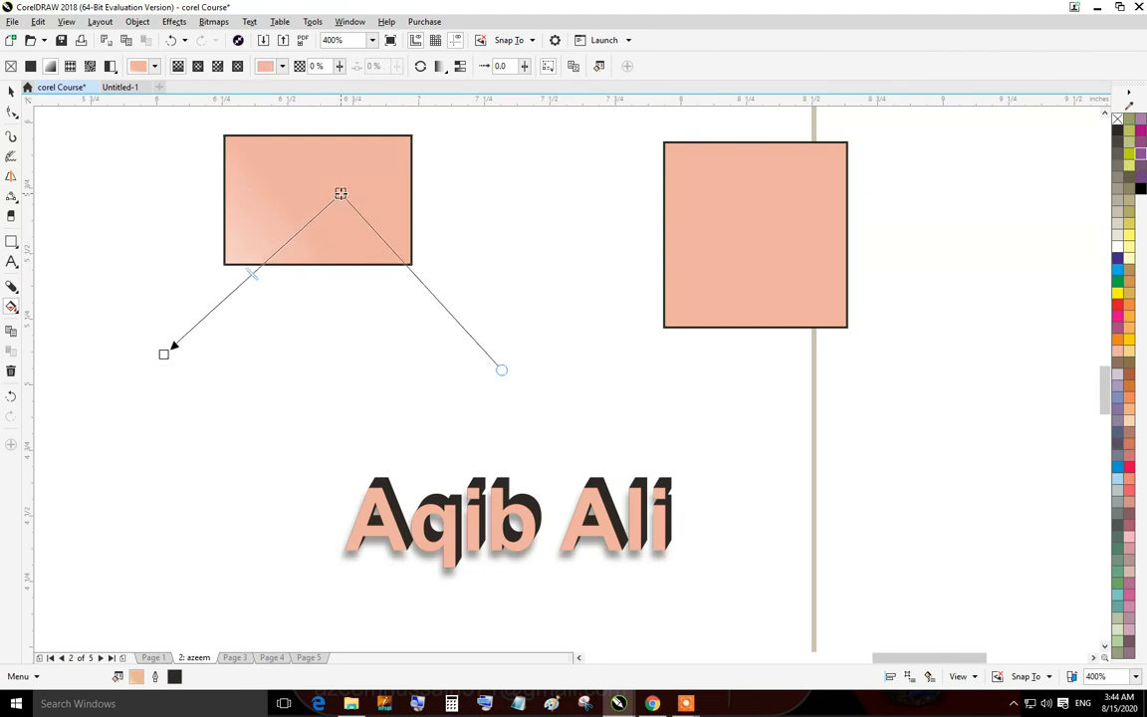
Apply a two-colour pattern fill to the rectangle, then undo it.
click(71, 66)
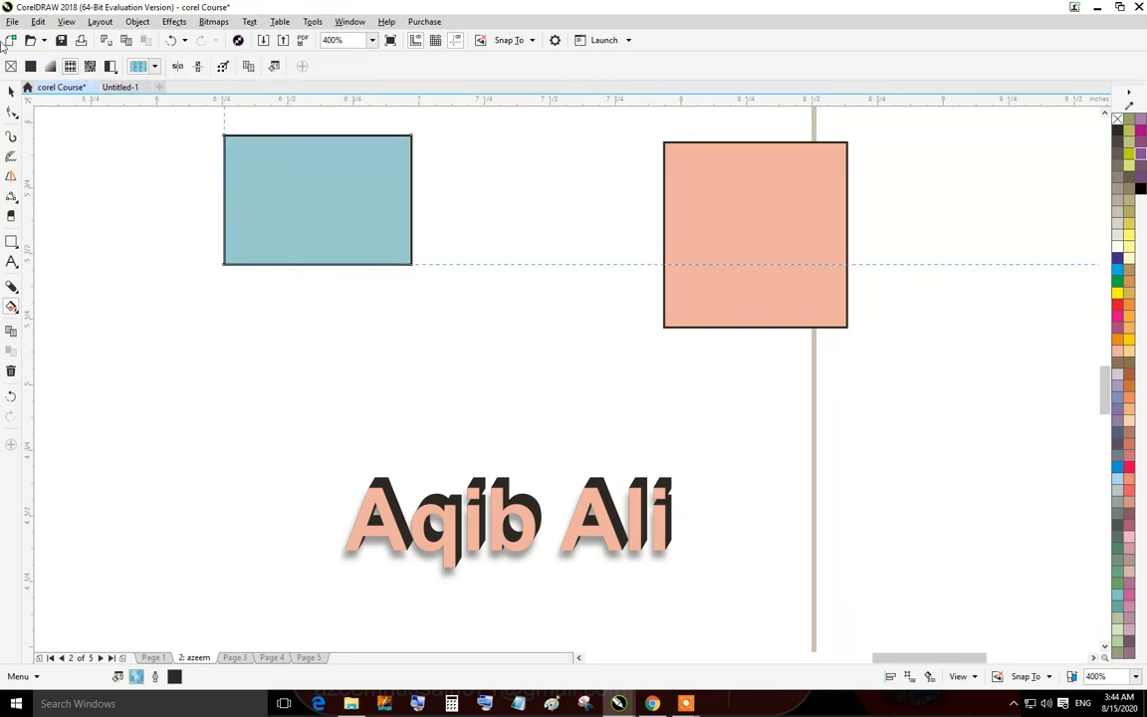
click(10, 89)
key(ctrl+z)
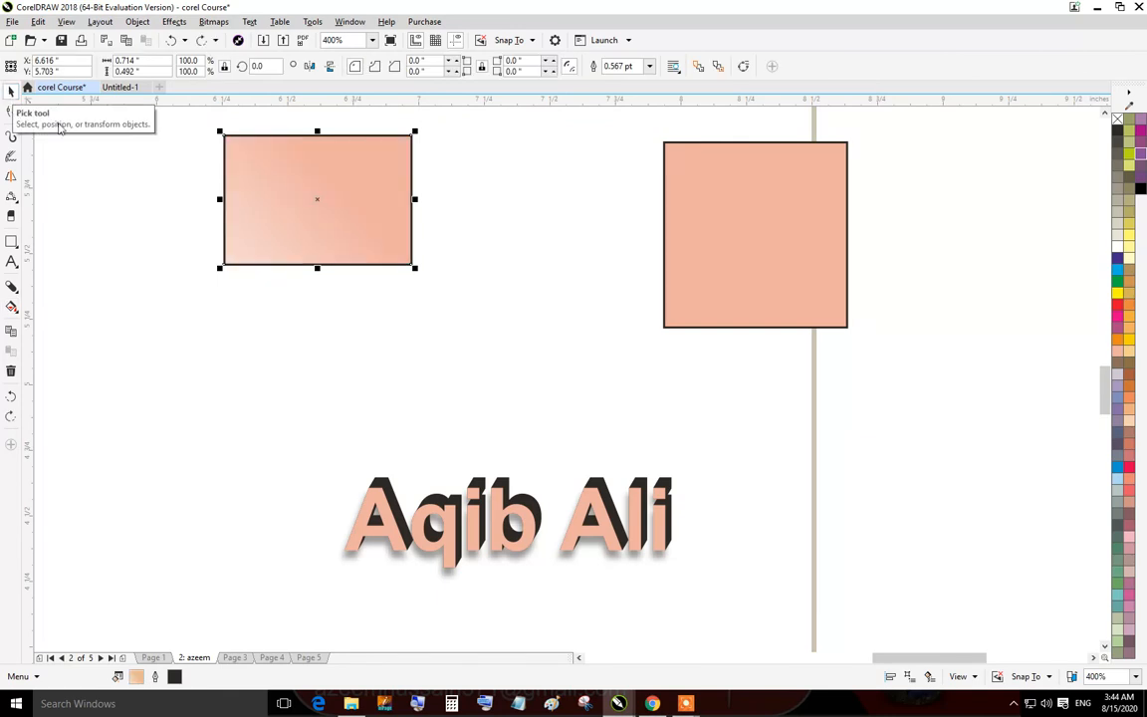
Reapply the two-colour pattern fill to the rectangle and switch it back to a uniform fill.
click(277, 228)
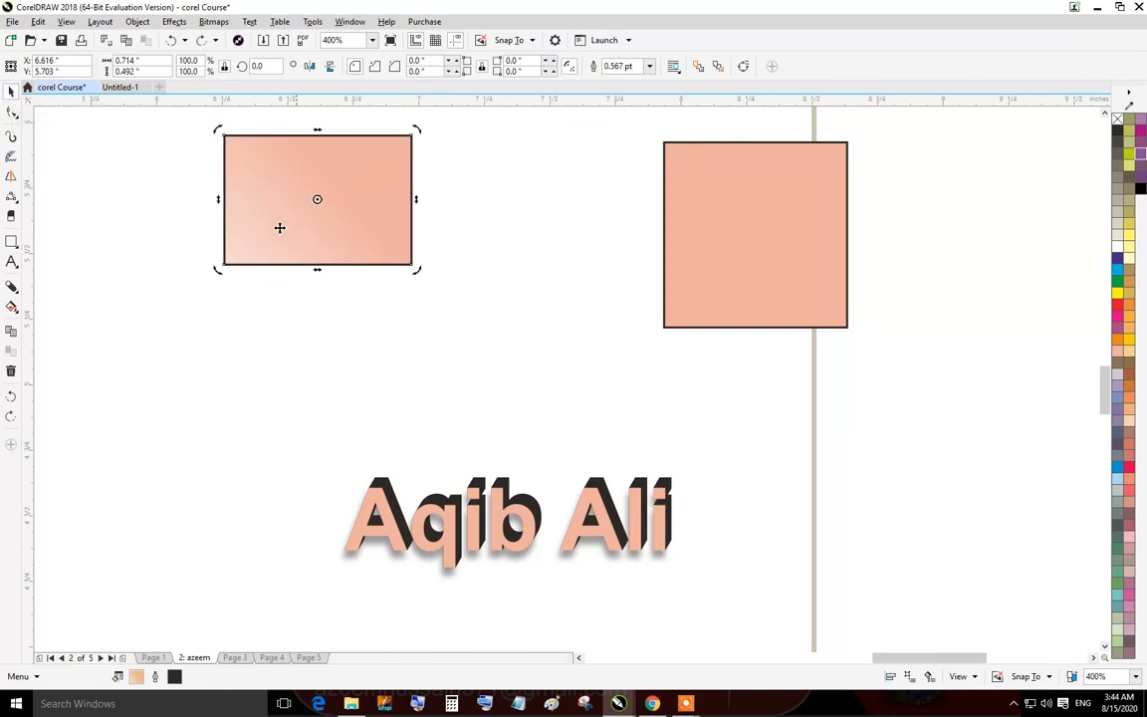
click(11, 306)
click(70, 66)
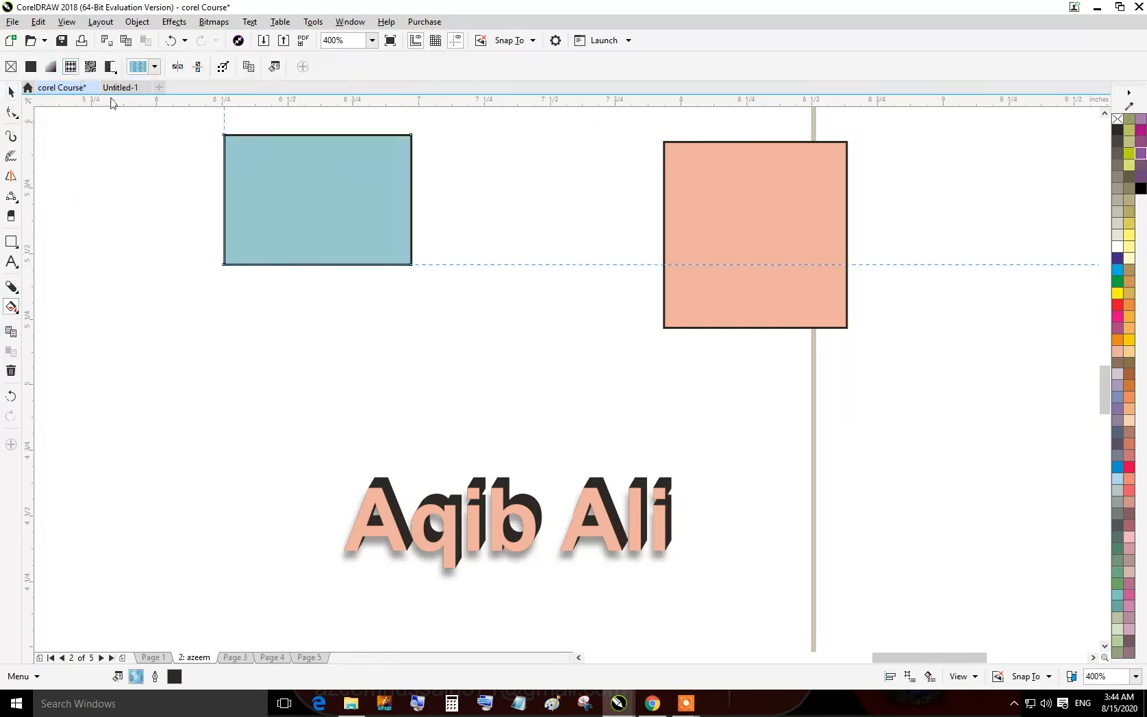
click(30, 66)
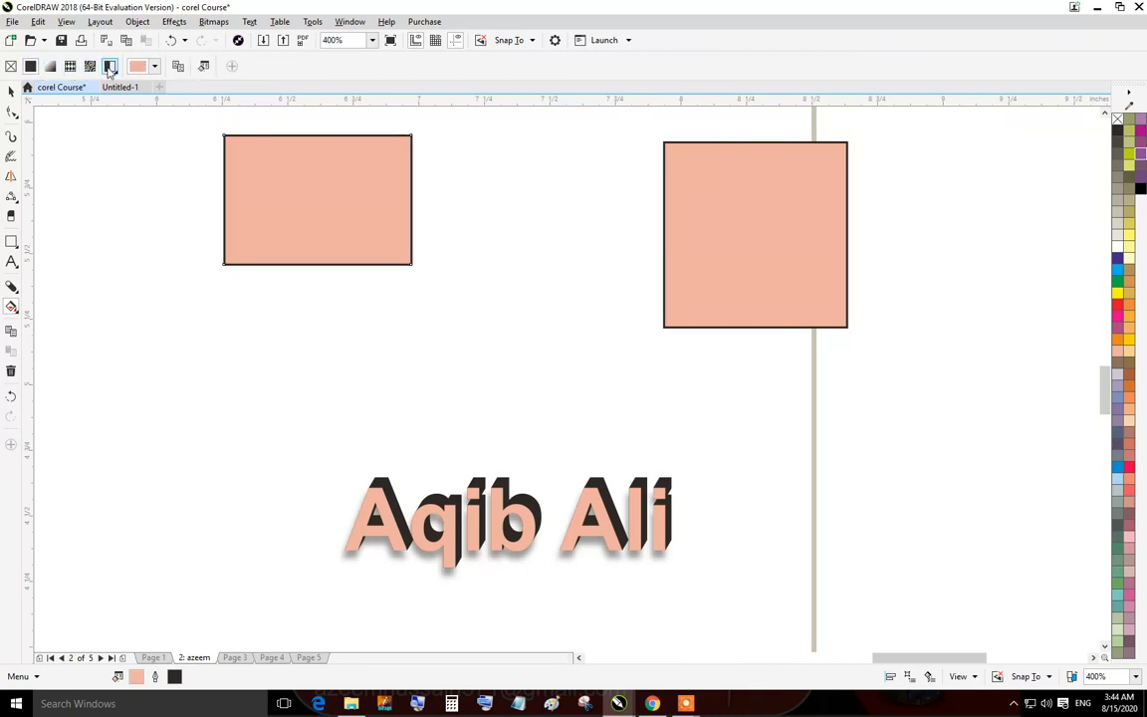
Apply a bitmap pattern fill to the rectangle, choosing a grey textured pattern.
click(90, 66)
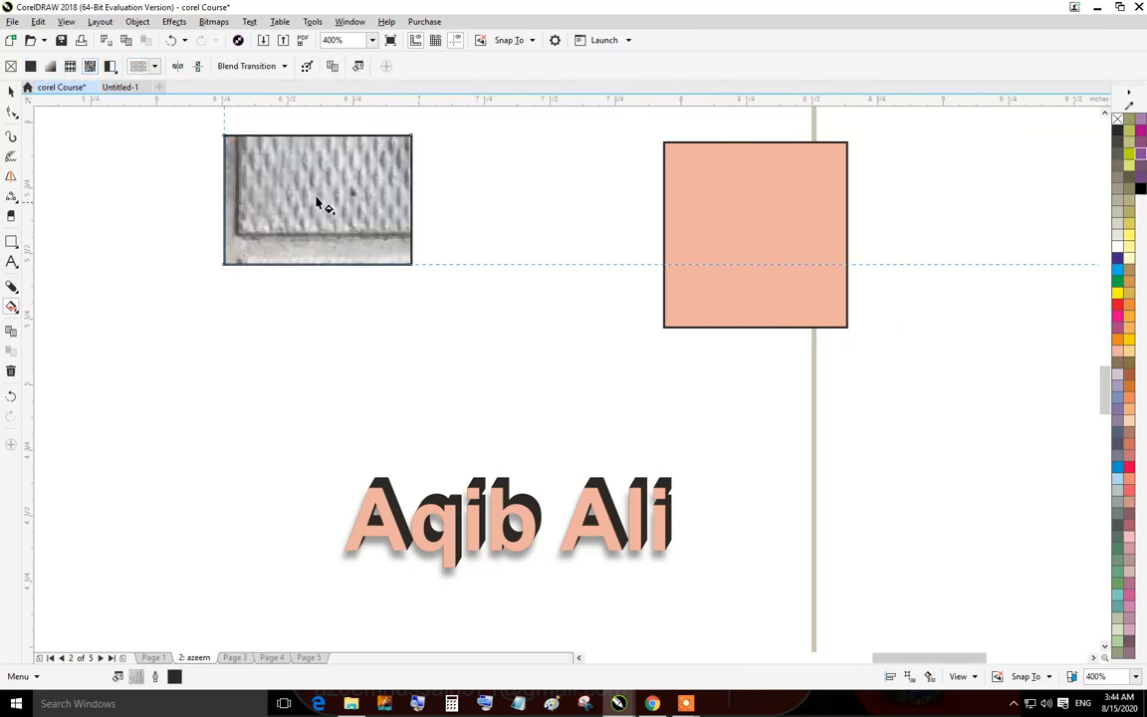
click(155, 66)
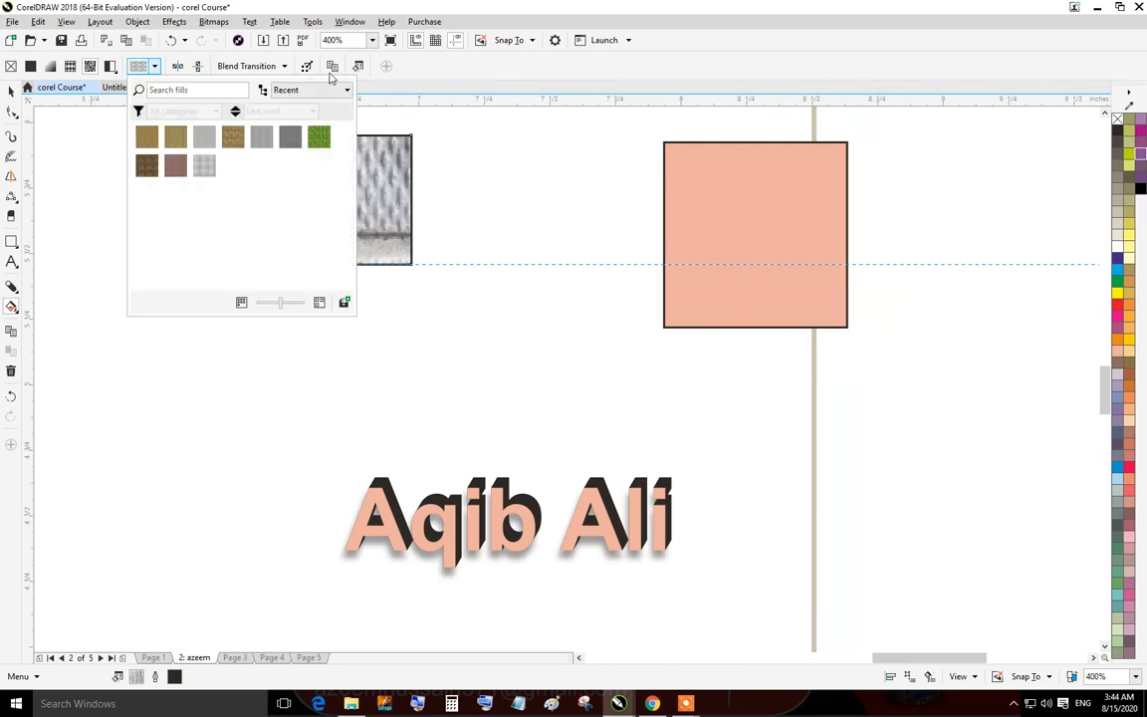
click(205, 165)
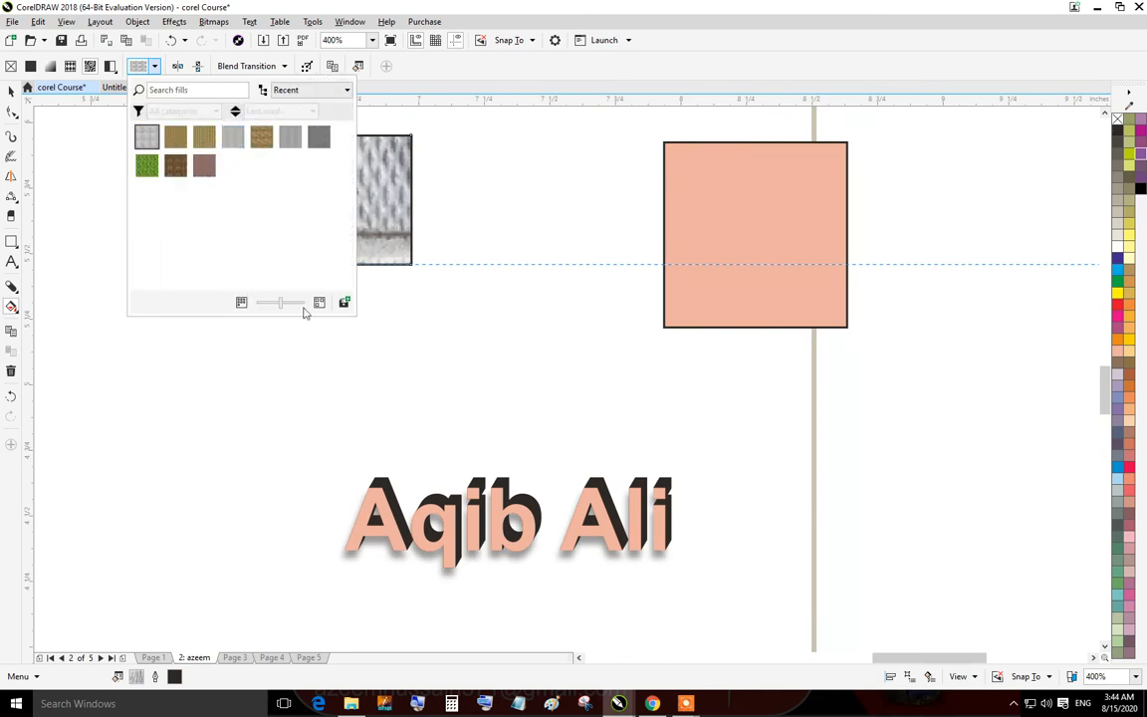
scroll(319, 216, down, 2)
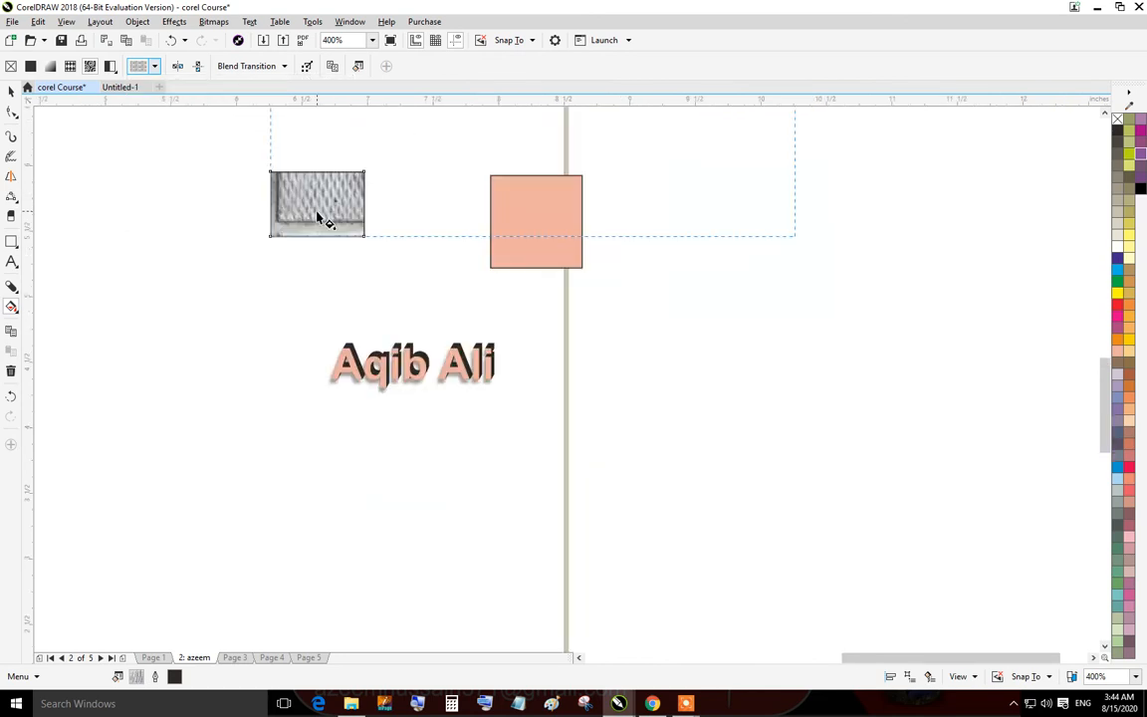
scroll(319, 215, up, 2)
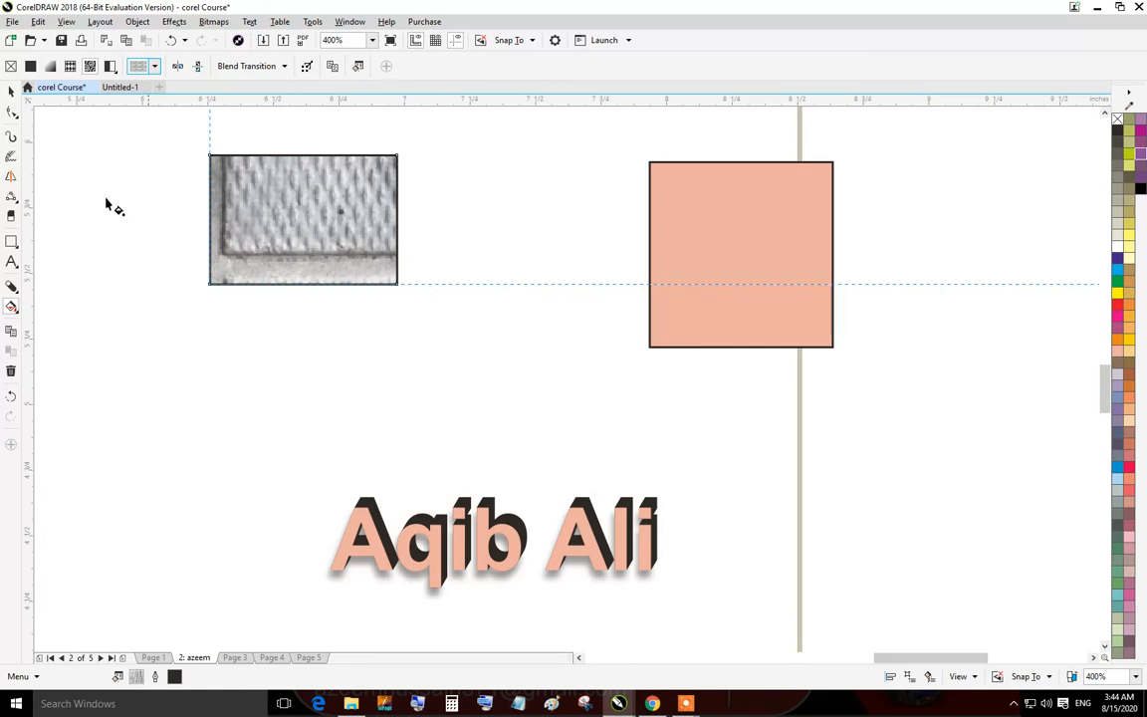
Apply a linear fountain fill to the rectangle and reposition its gradient start and end handles.
click(50, 65)
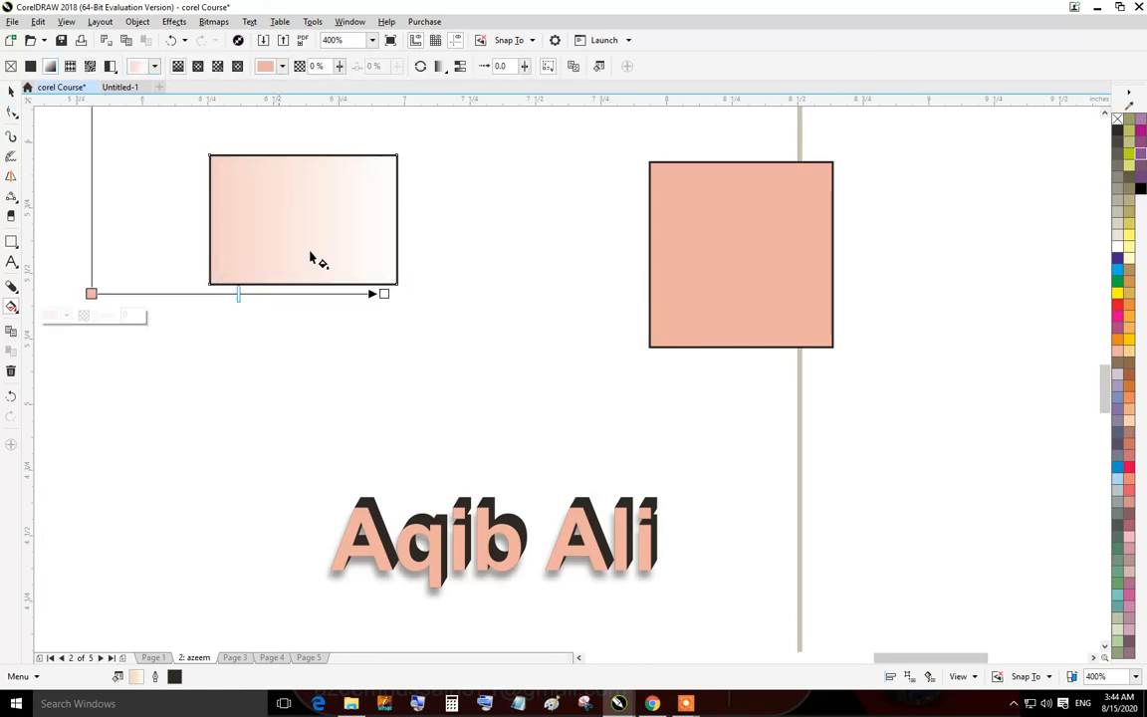
drag(92, 291, 334, 177)
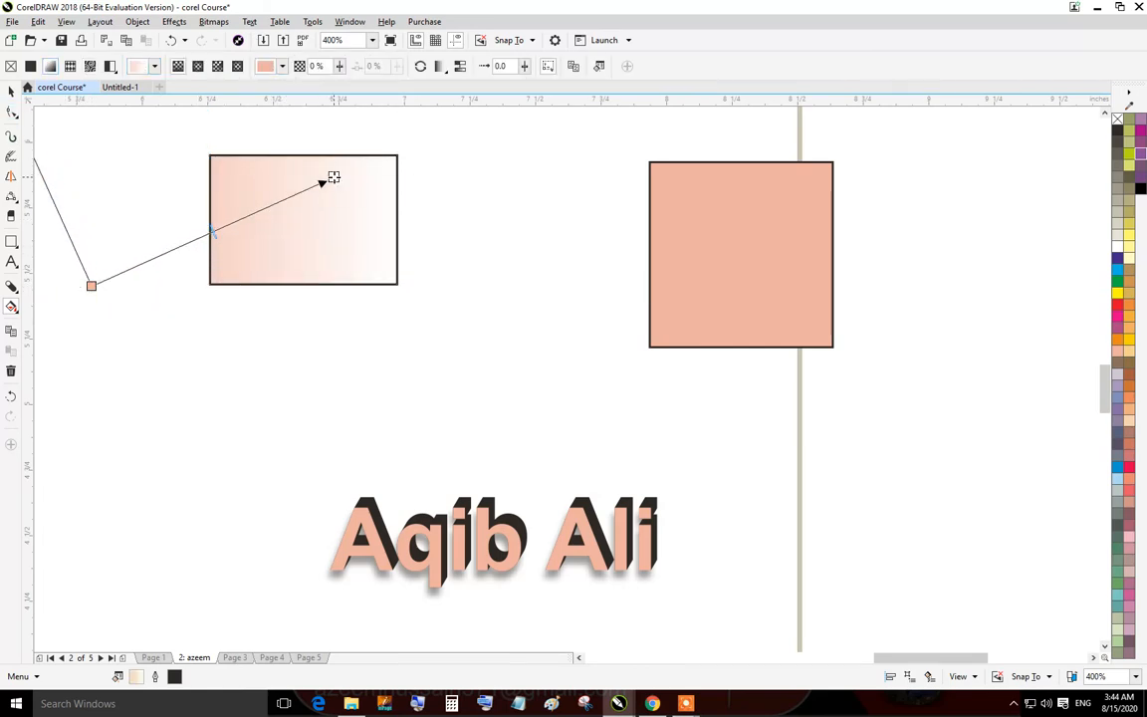
drag(92, 286, 259, 250)
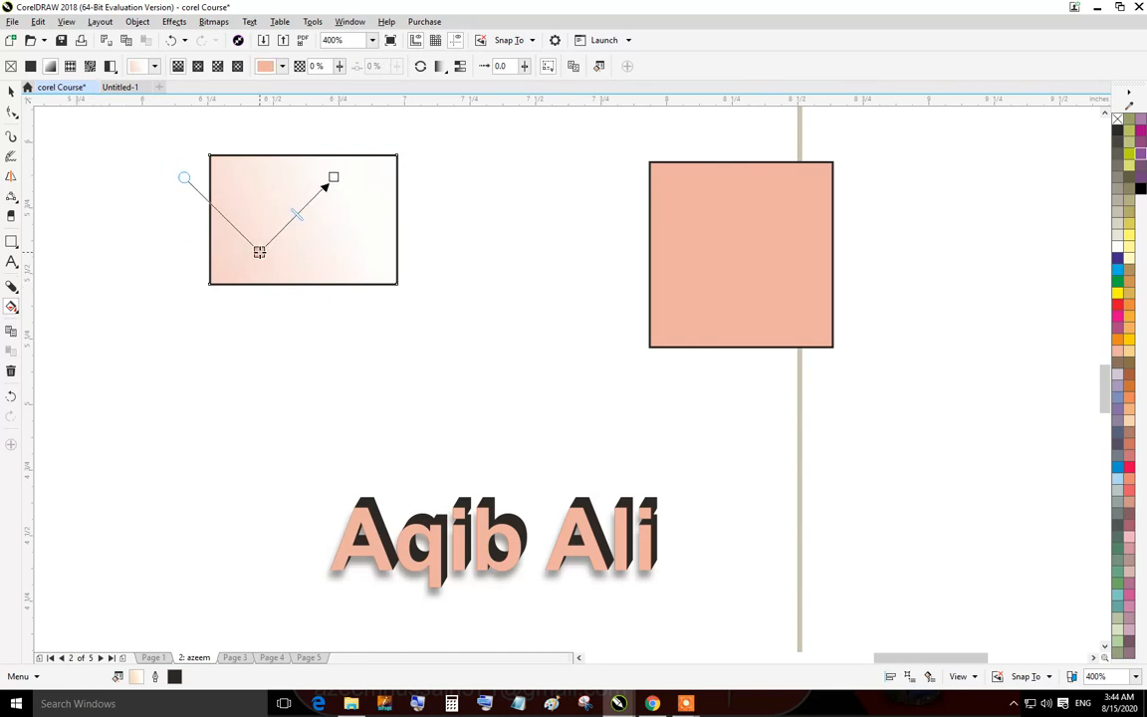
drag(332, 175, 452, 204)
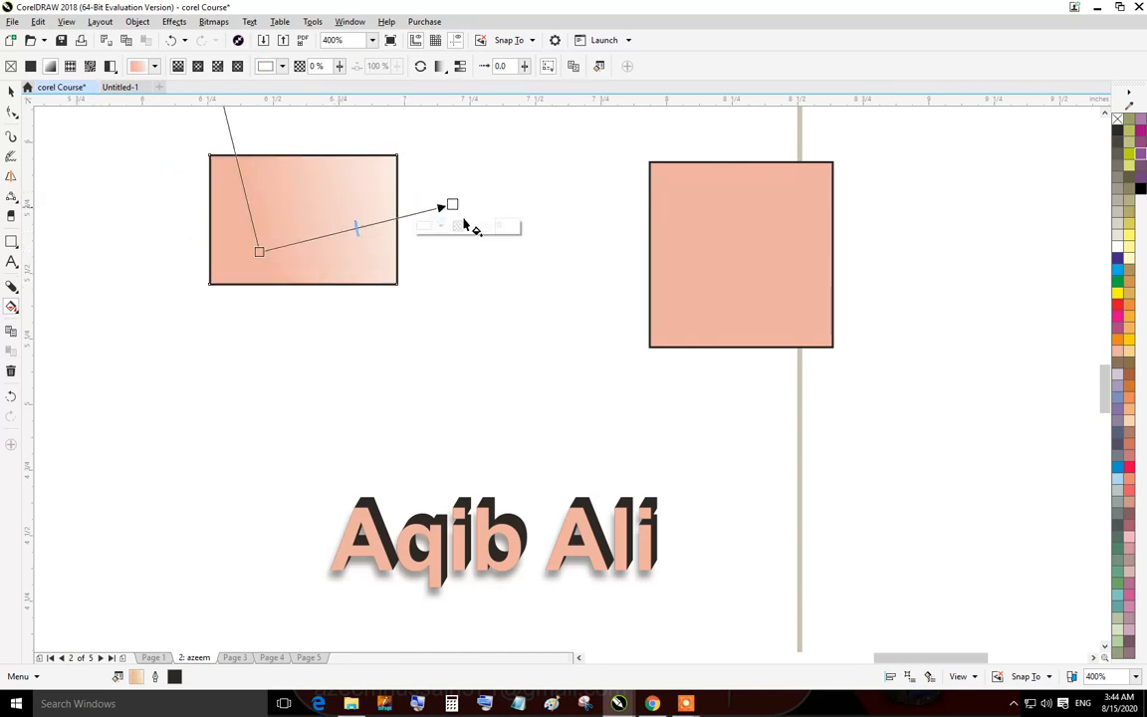
drag(257, 251, 127, 261)
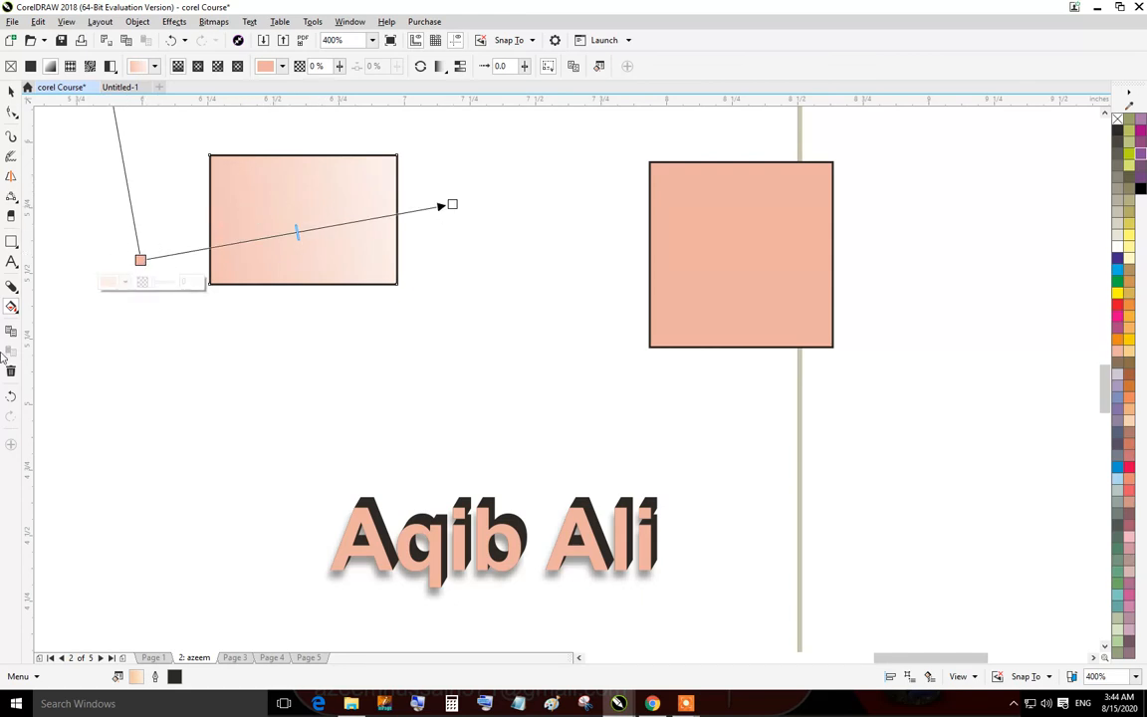
click(13, 305)
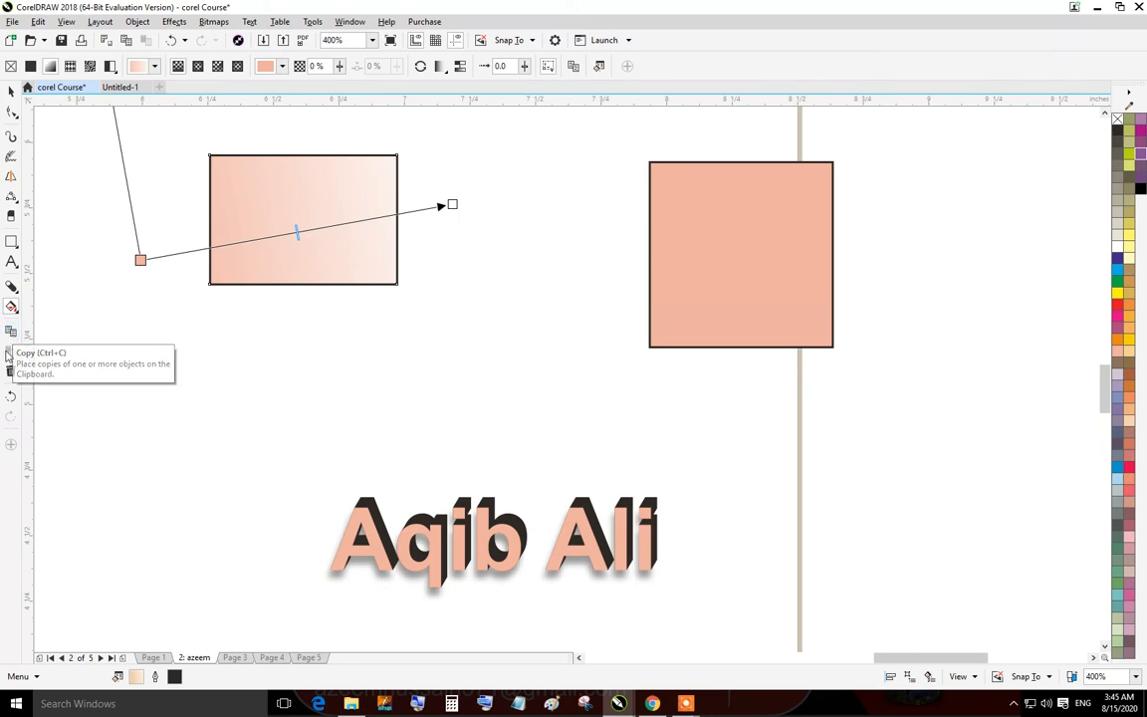
click(12, 370)
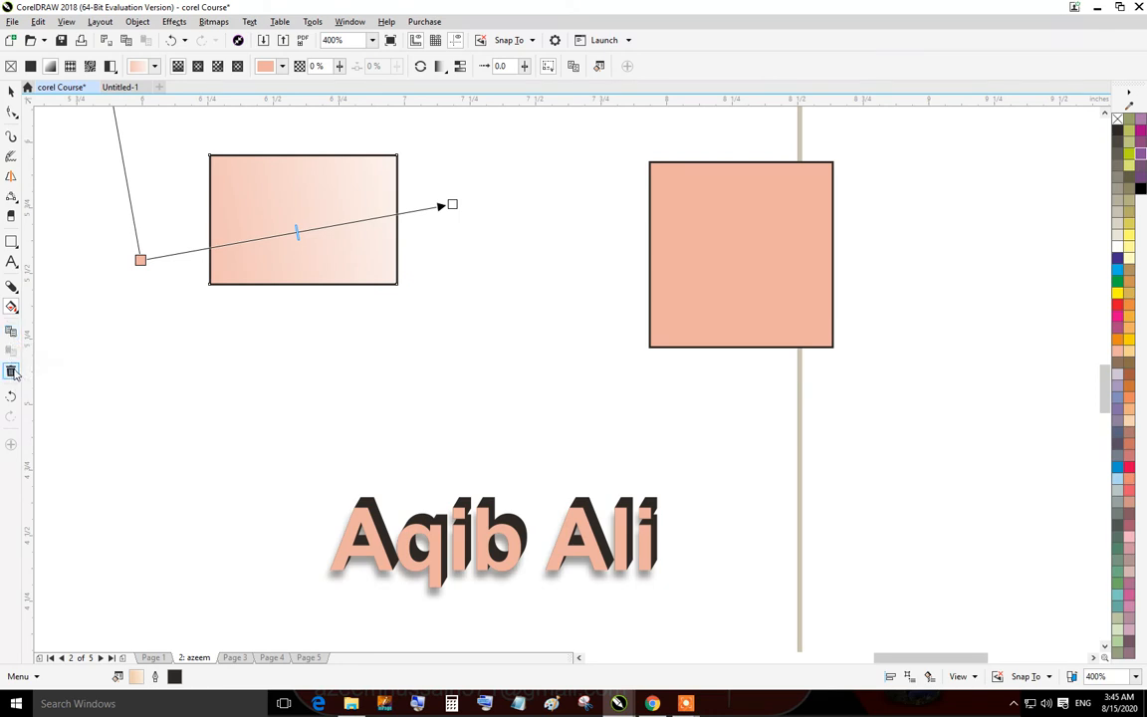
click(11, 90)
scroll(512, 329, down, 1)
scroll(551, 352, up, 1)
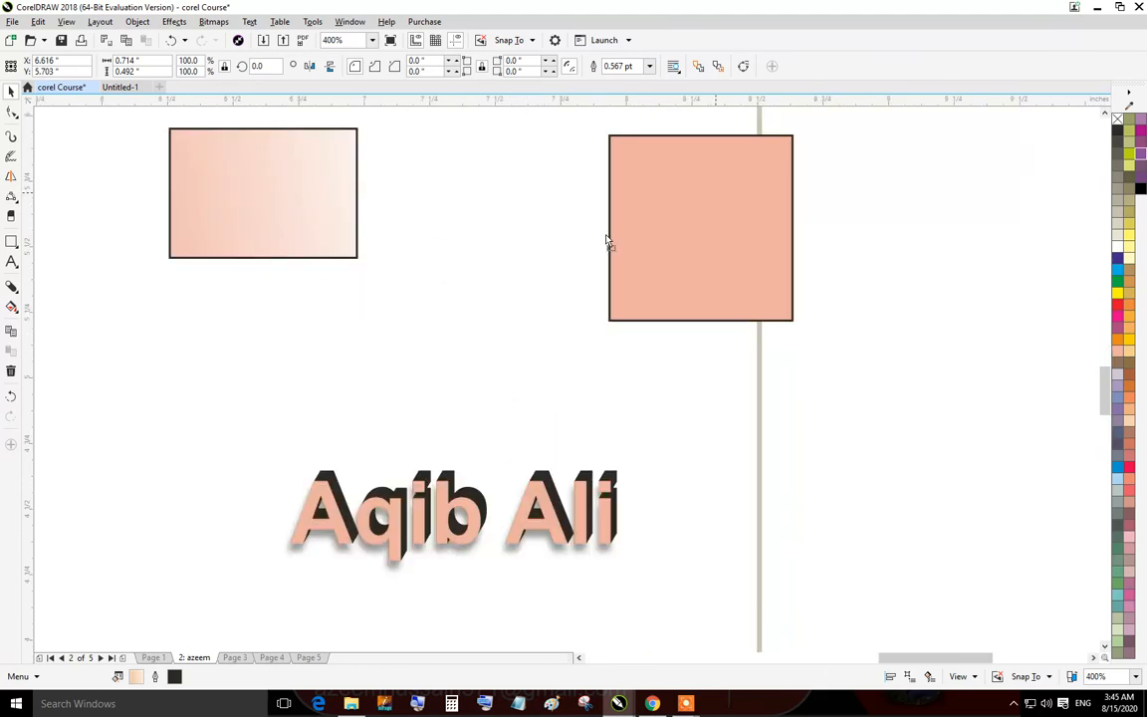
Move the square over the rectangle, then undo the move.
drag(606, 240, 370, 251)
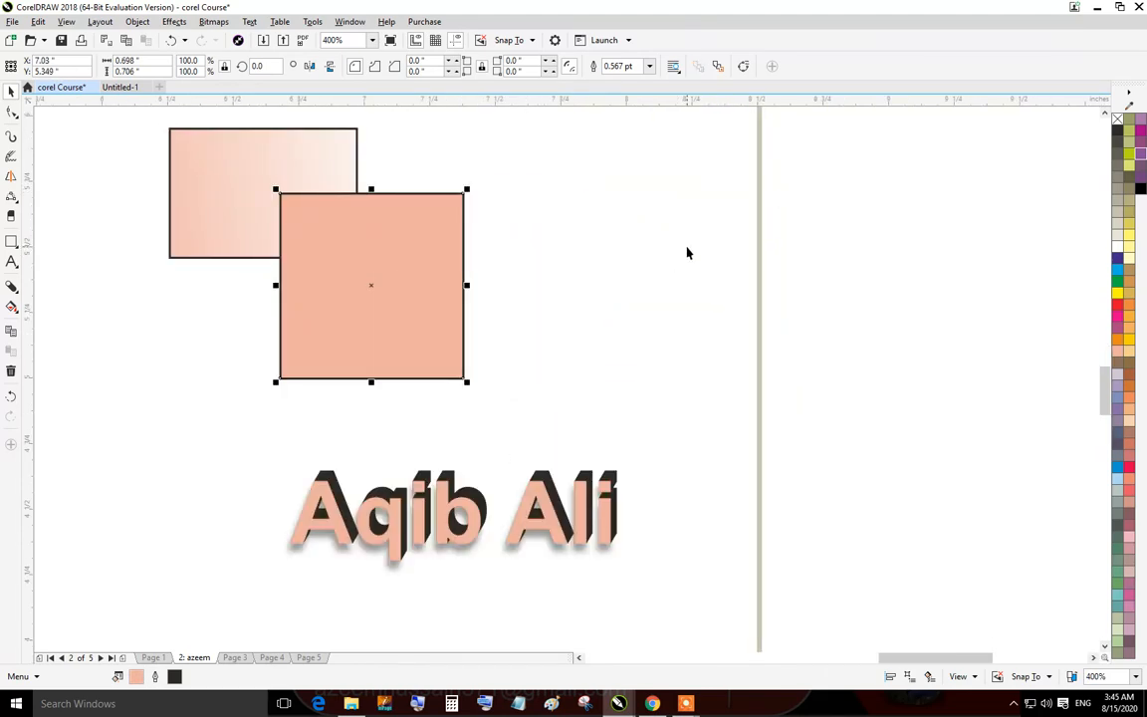
key(ctrl+z)
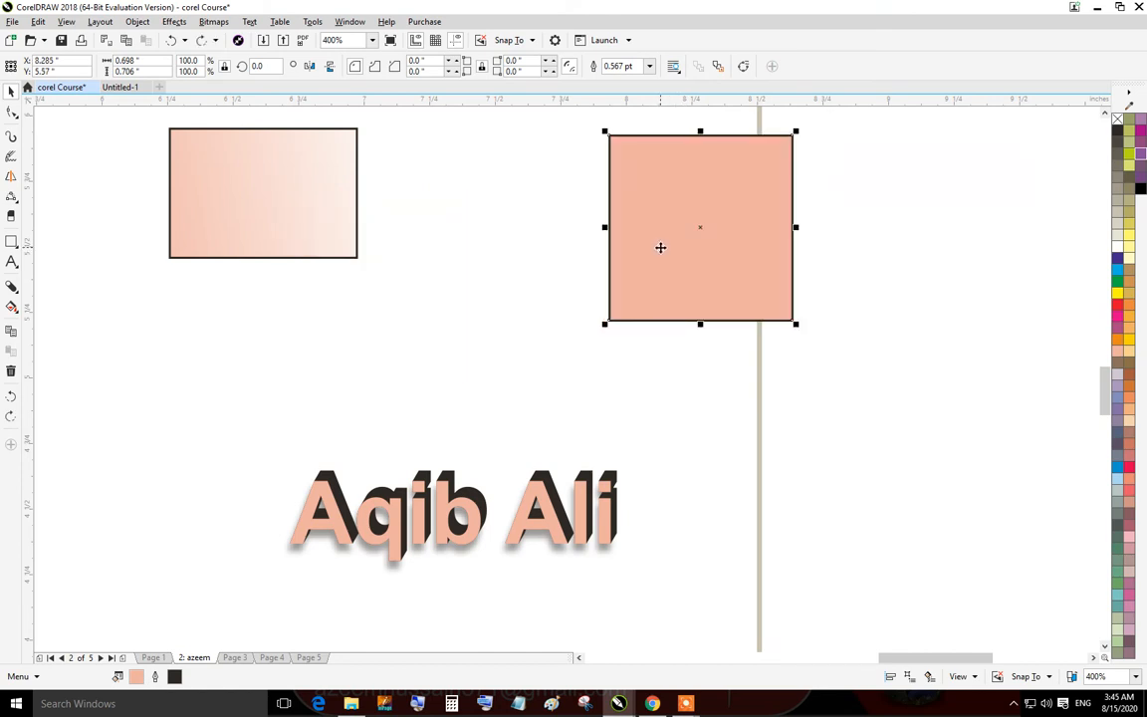
Lower the gradient rectangle and move the square so it overlaps the rectangle's upper right corner.
click(351, 276)
drag(221, 195, 268, 297)
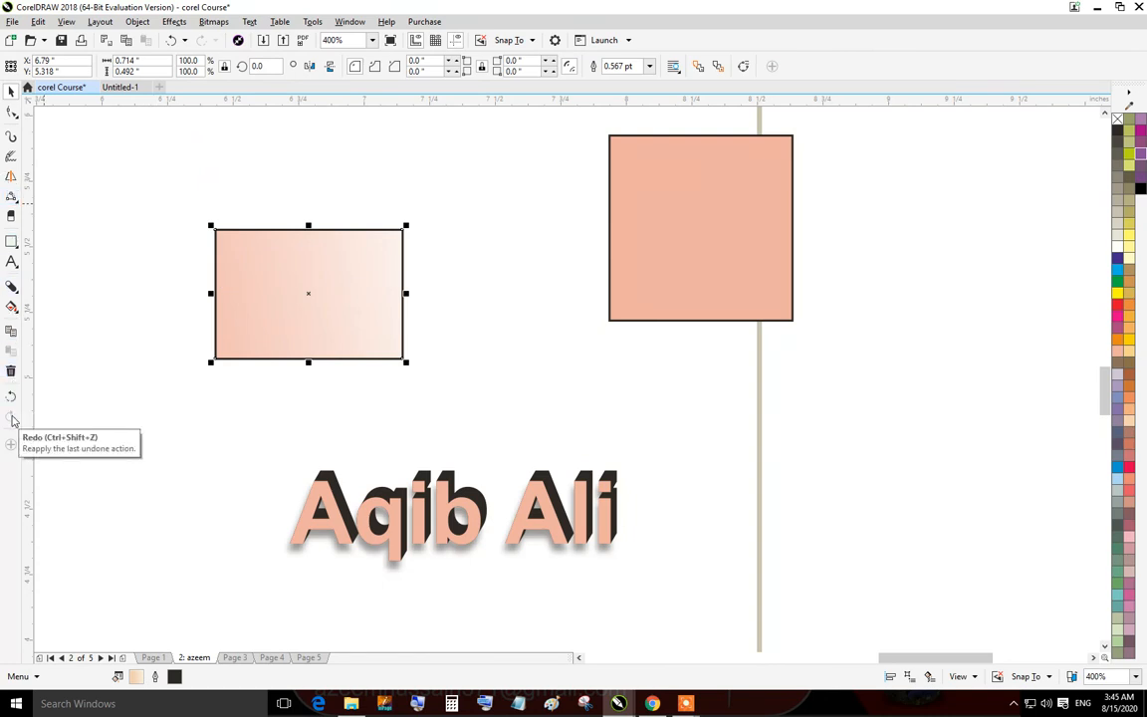
click(596, 207)
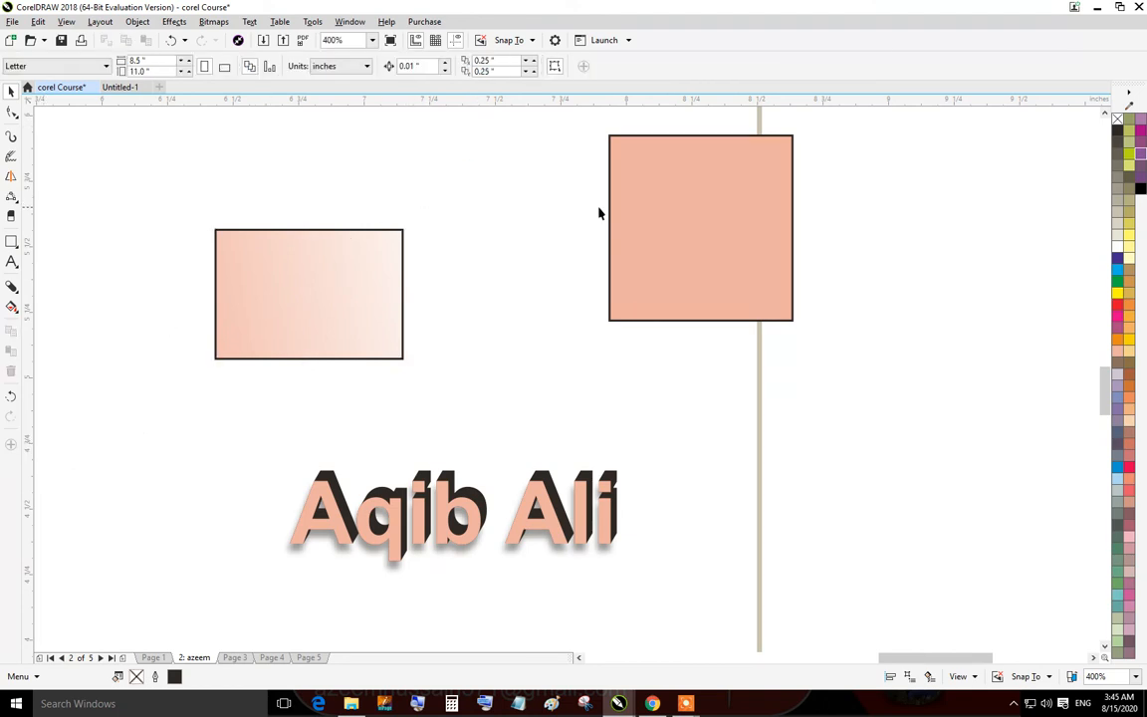
drag(658, 239, 424, 250)
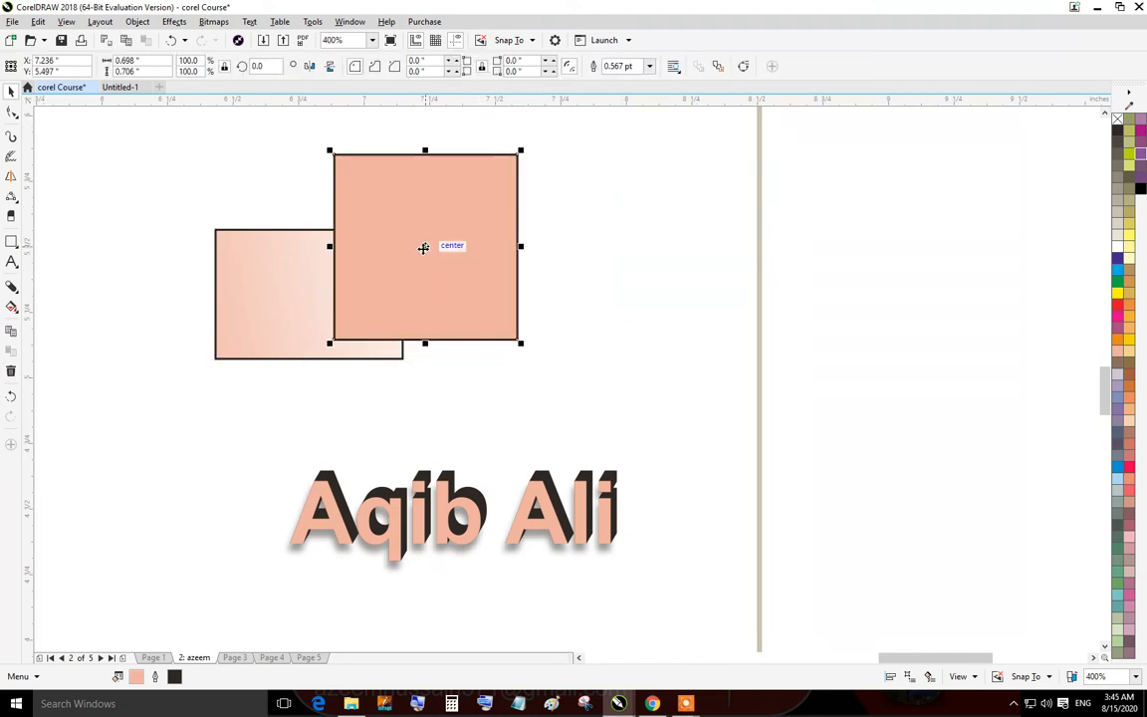
Undo and redo the square's moves over the gradient rectangle.
click(604, 245)
drag(438, 235, 419, 262)
key(ctrl+z)
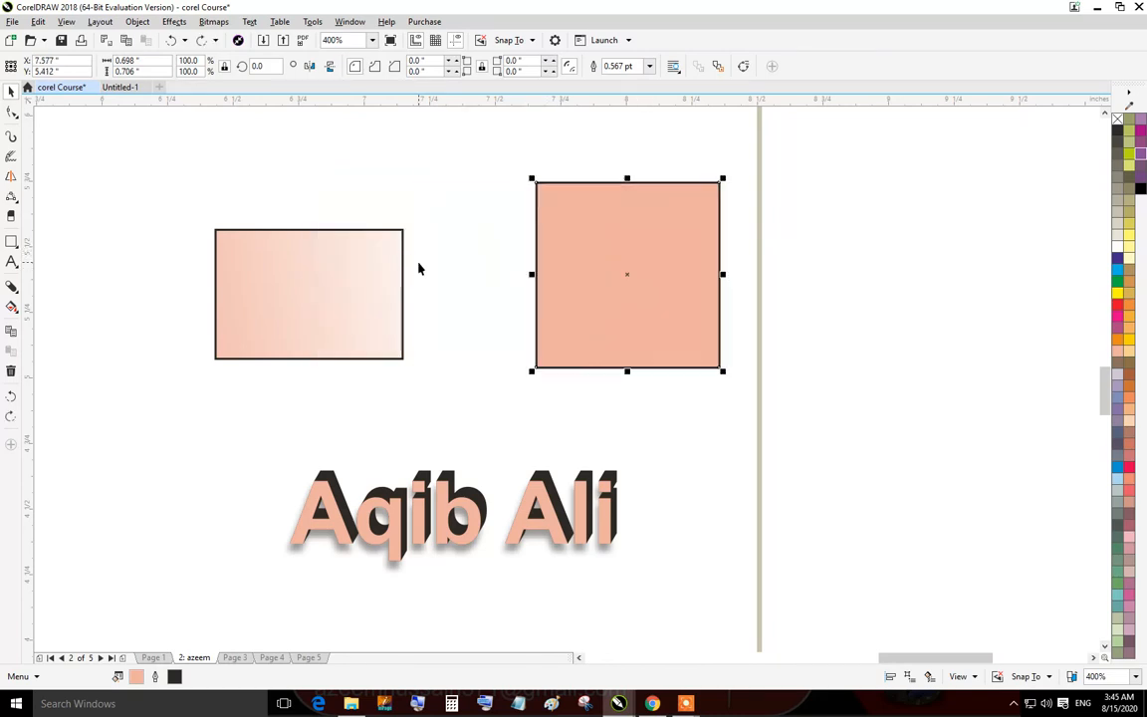
key(ctrl+z)
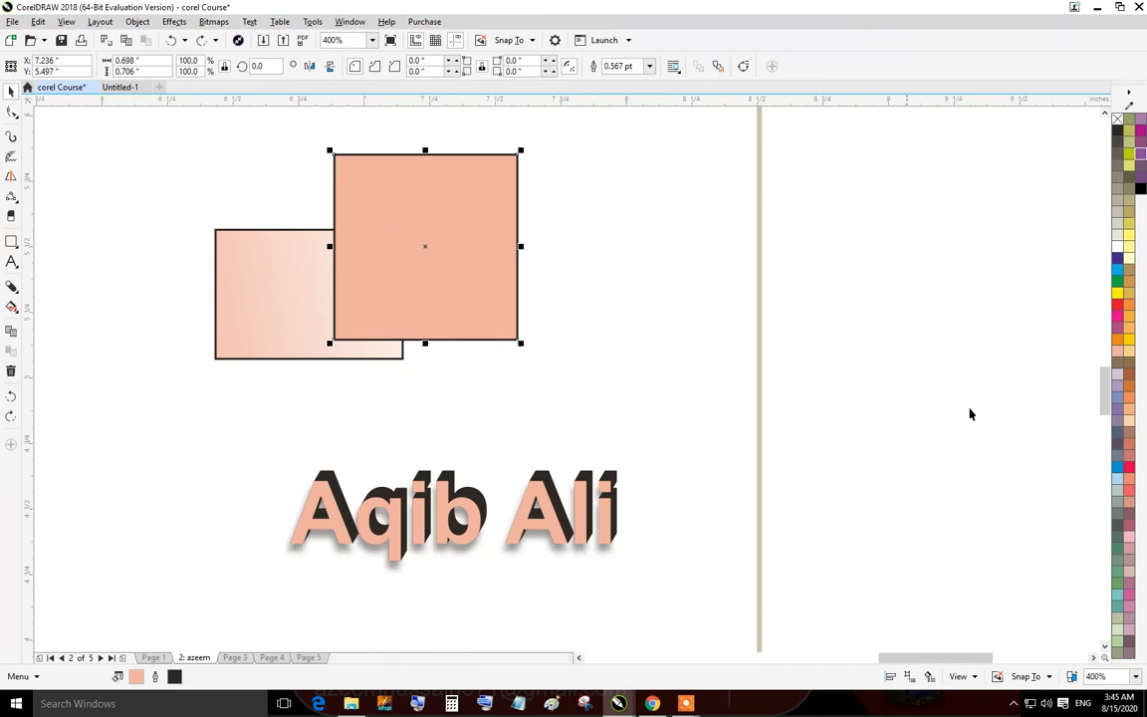
key(ctrl+shift+z)
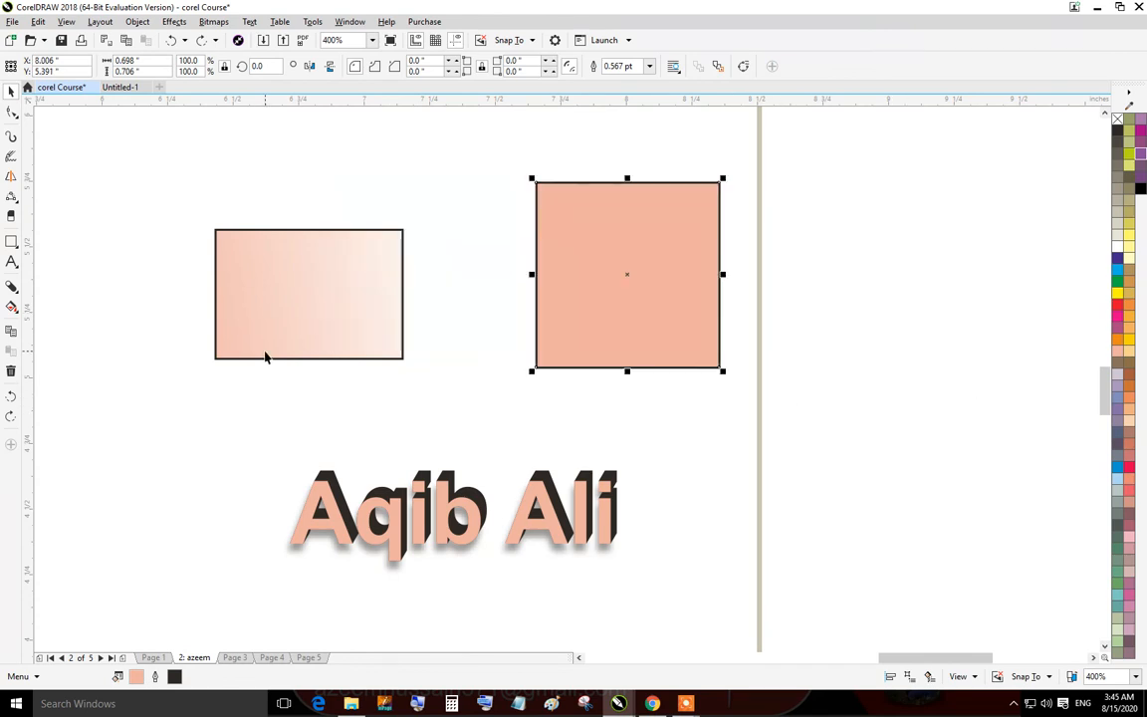
key(ctrl+shift+z)
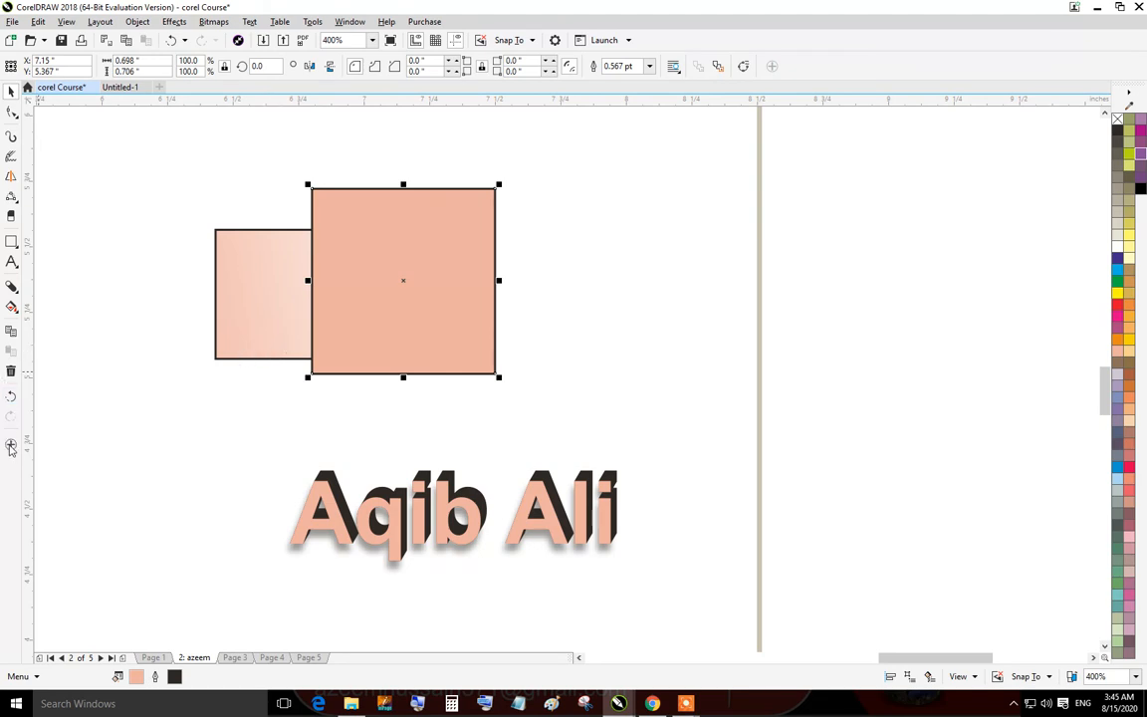
click(11, 446)
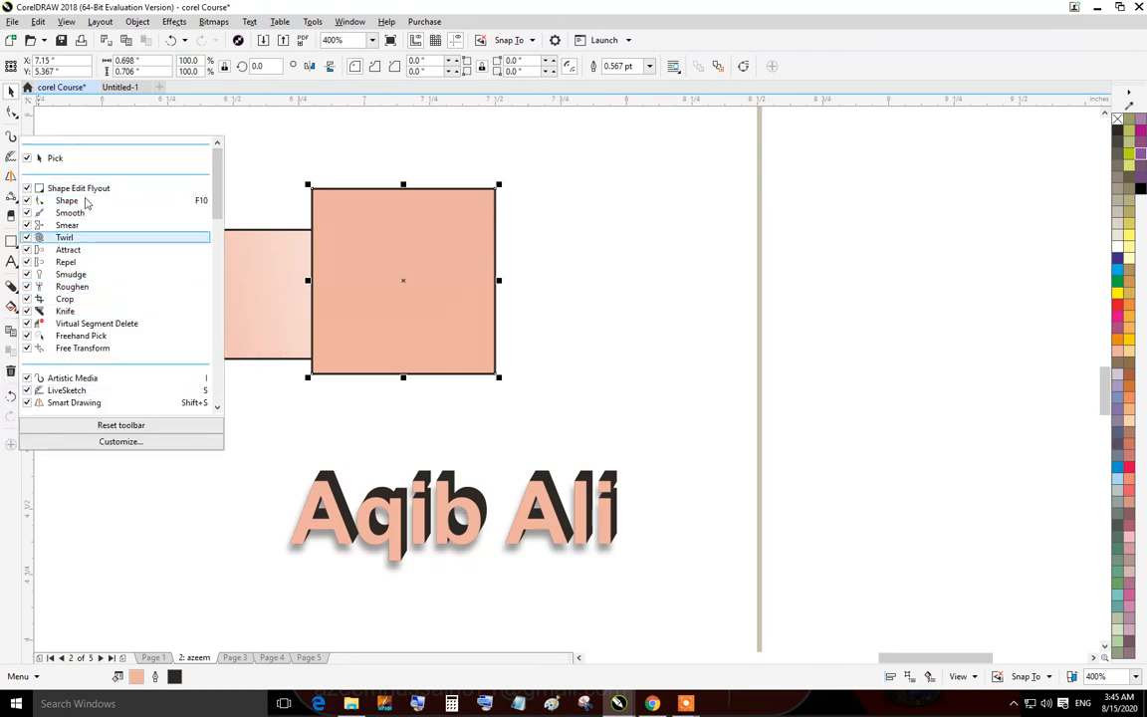
click(312, 161)
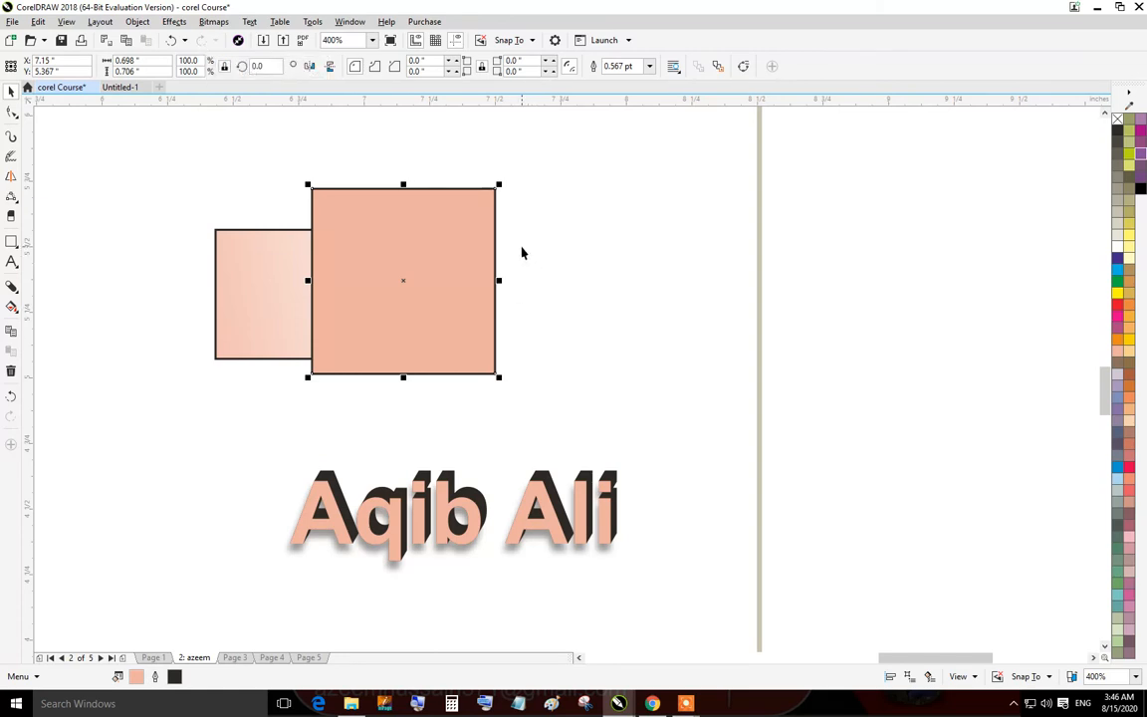
Move the square to the right, clear of the gradient rectangle.
click(104, 134)
drag(432, 273, 737, 319)
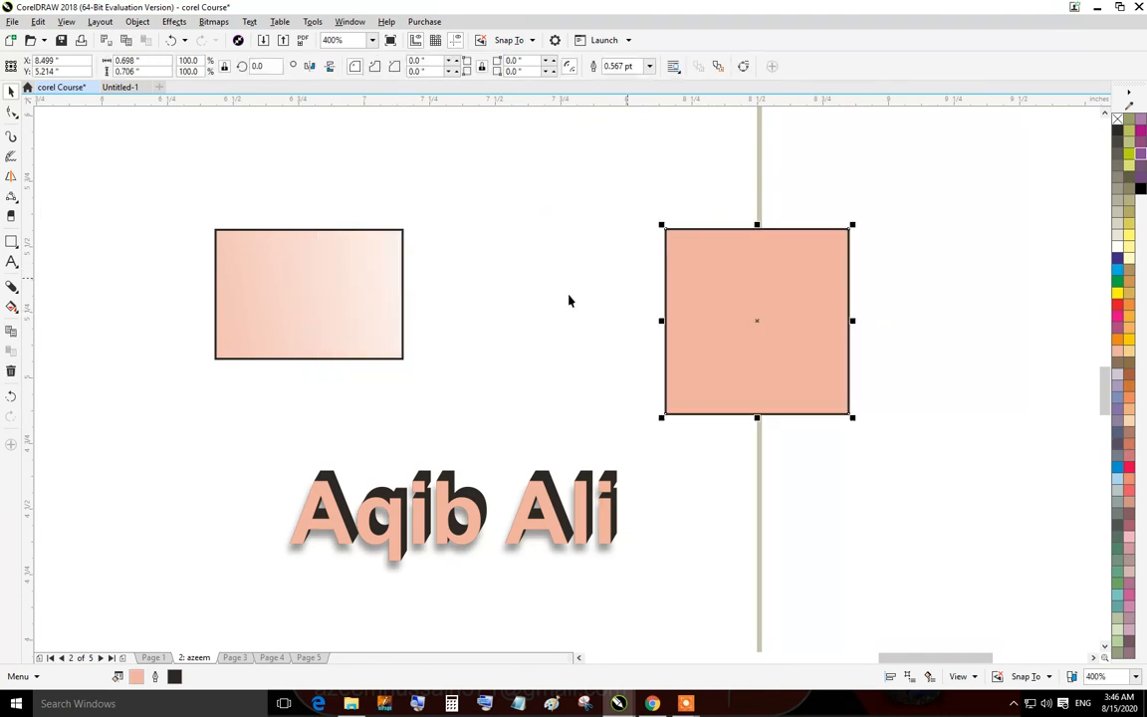
click(569, 300)
click(729, 294)
scroll(850, 419, up, 2)
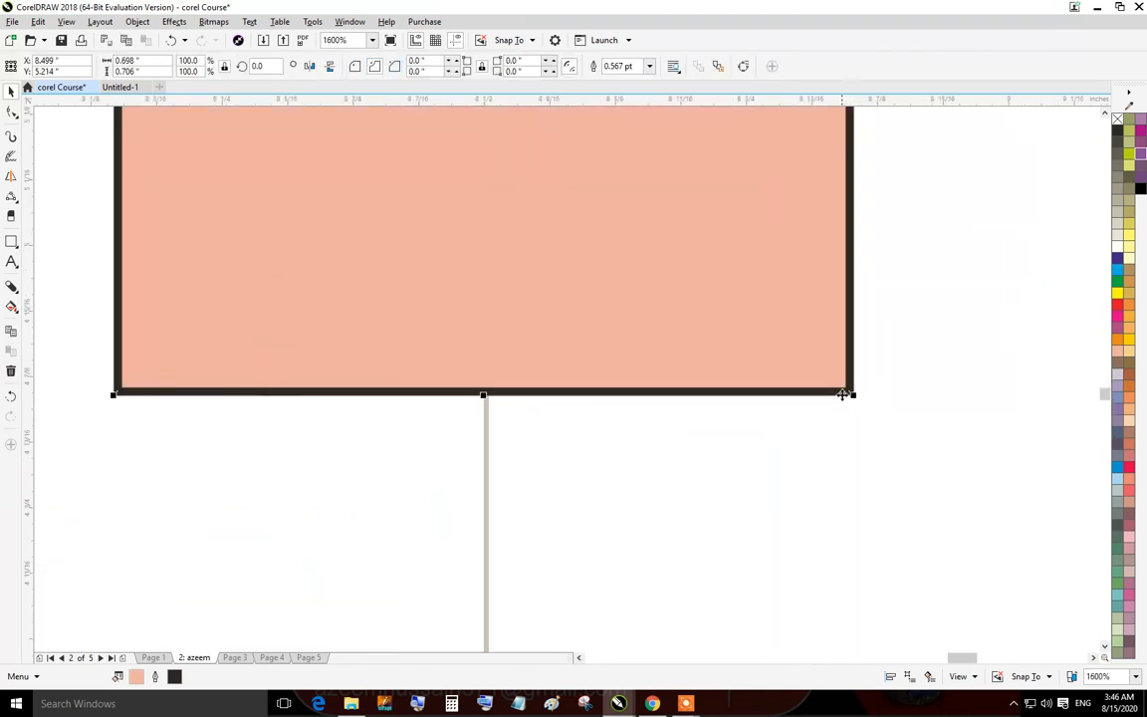
scroll(850, 394, down, 2)
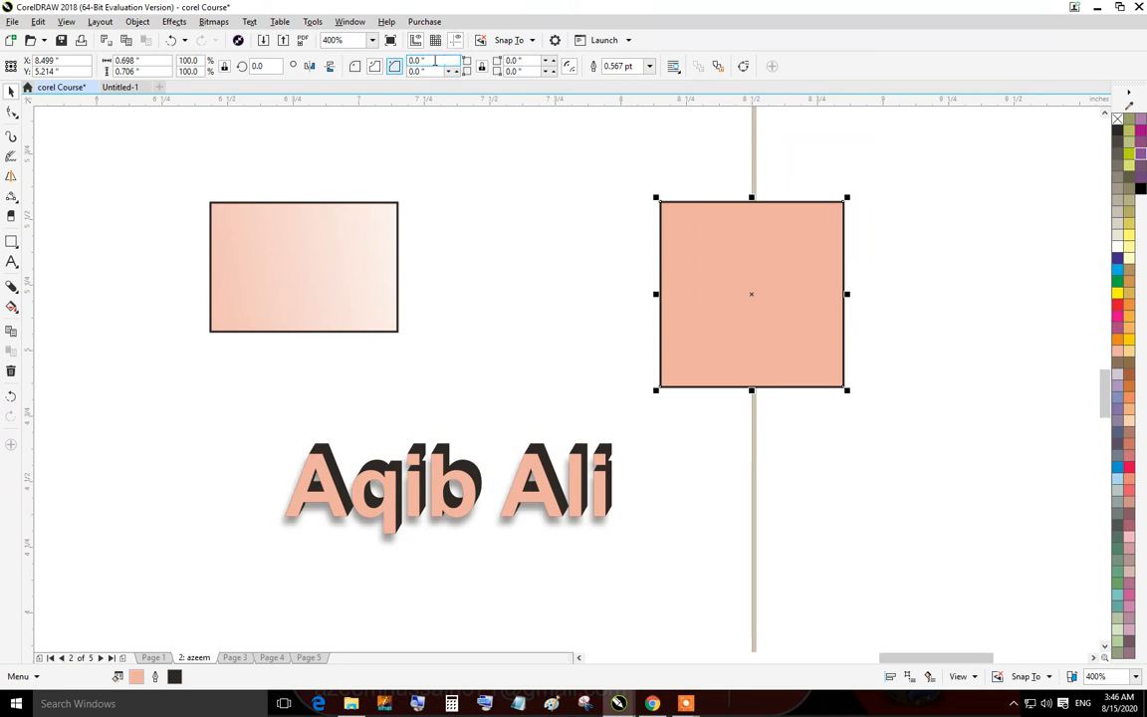
Try scalloped corners on the square, then undo them.
click(375, 65)
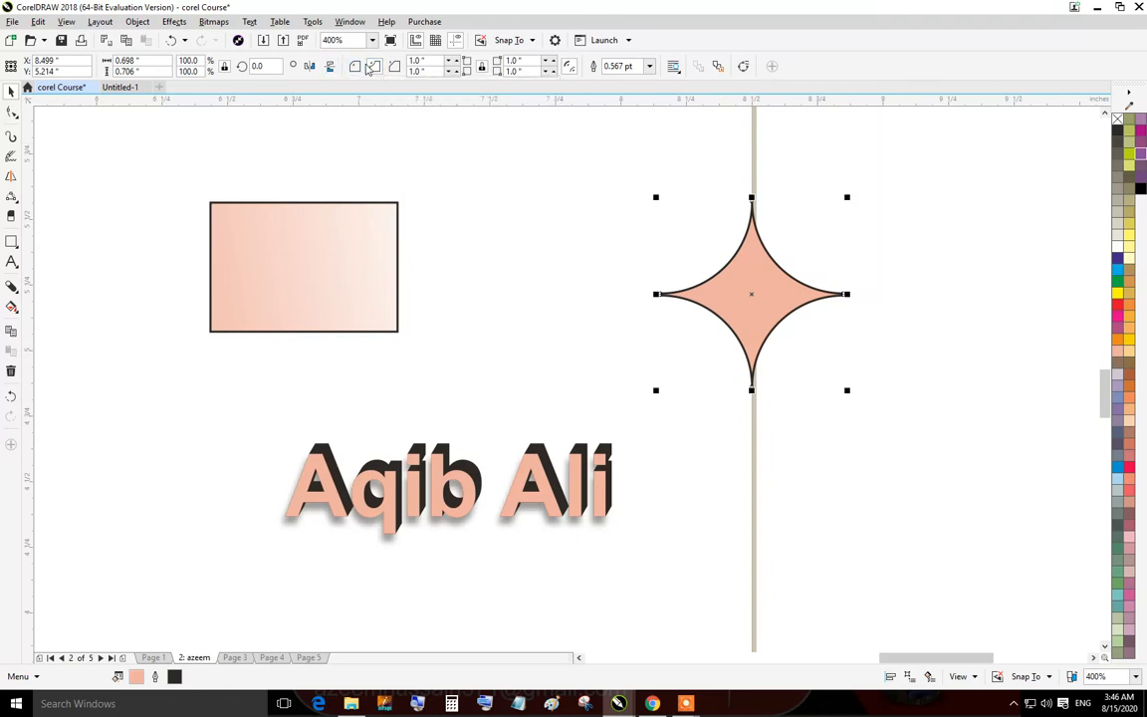
click(745, 274)
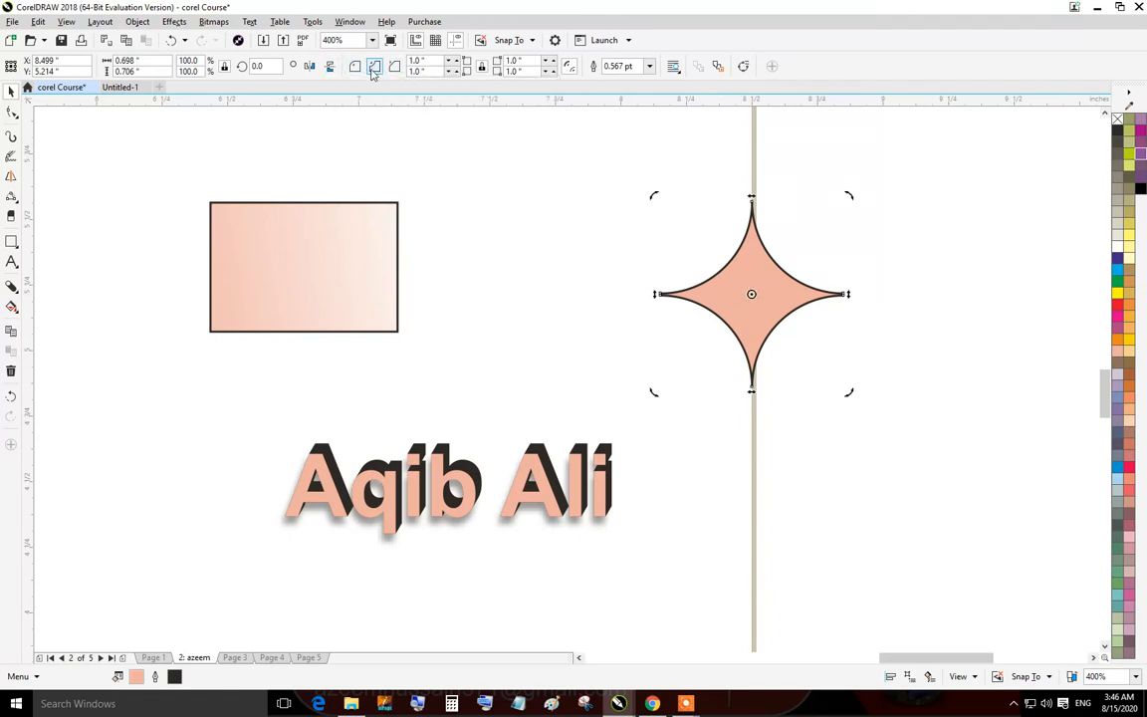
key(ctrl+z)
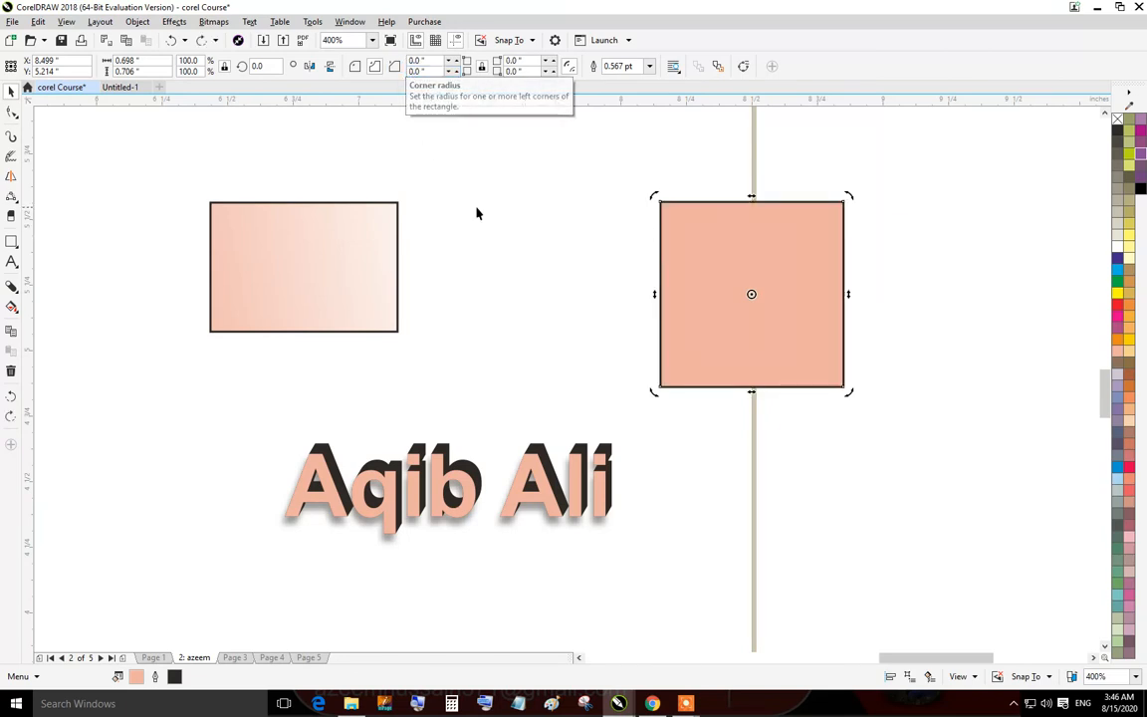
Chamfer all of the square's corners with a 1-inch radius, then undo the chamfer.
click(480, 213)
click(678, 267)
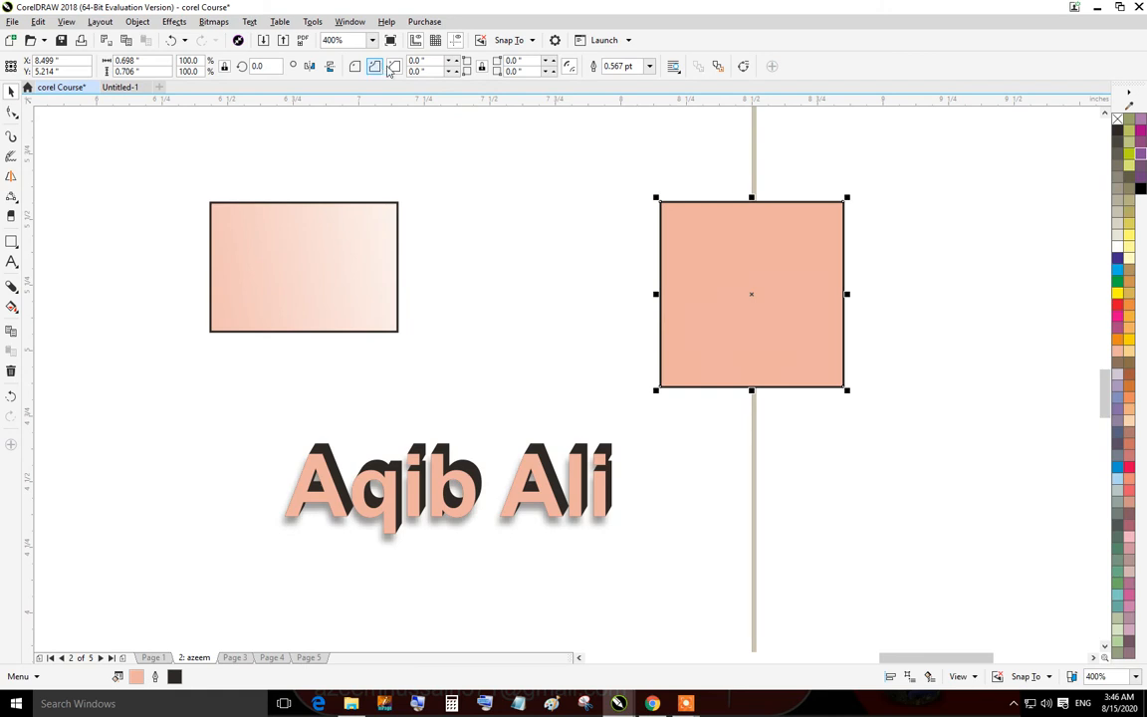
click(395, 66)
click(432, 60)
text(1)
key(Return)
scroll(734, 235, up, 3)
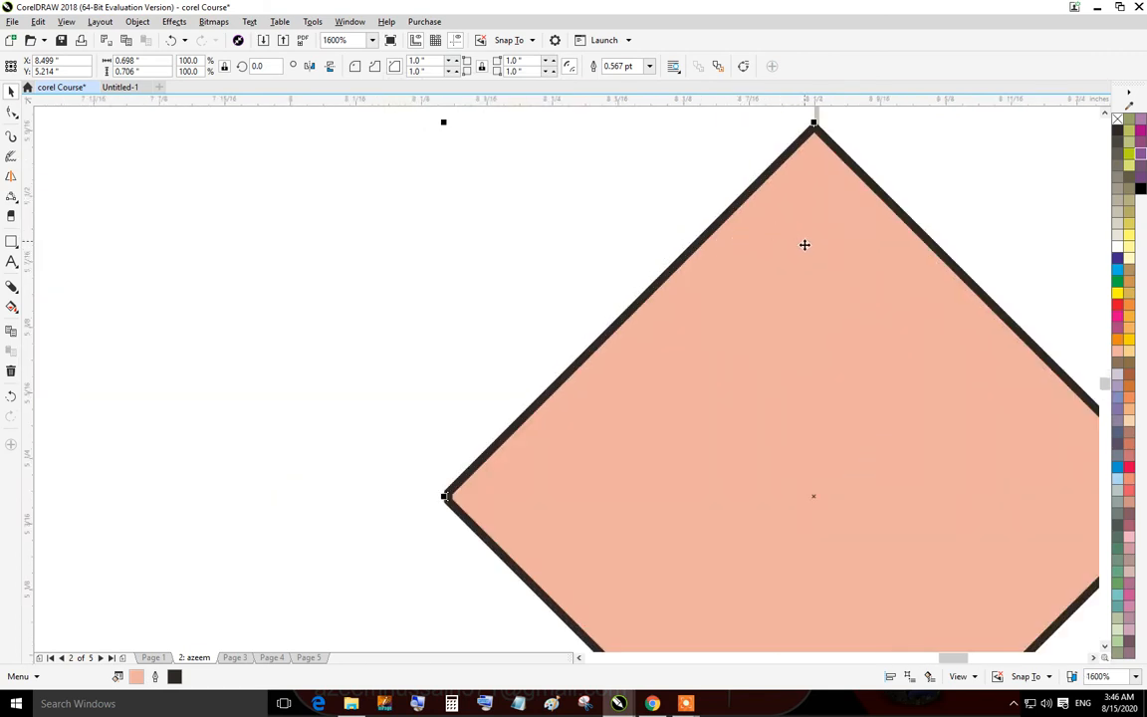
scroll(768, 248, down, 3)
click(665, 252)
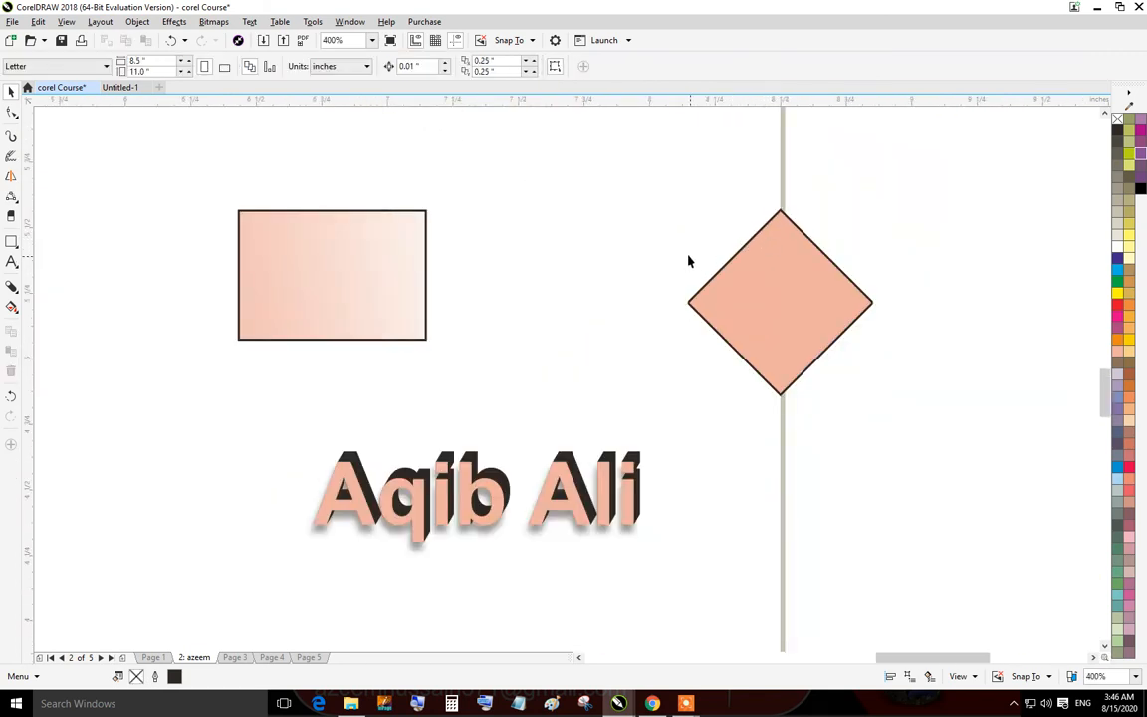
key(ctrl+z)
Round all of the square's corners with a 1-inch corner radius.
click(518, 189)
click(789, 275)
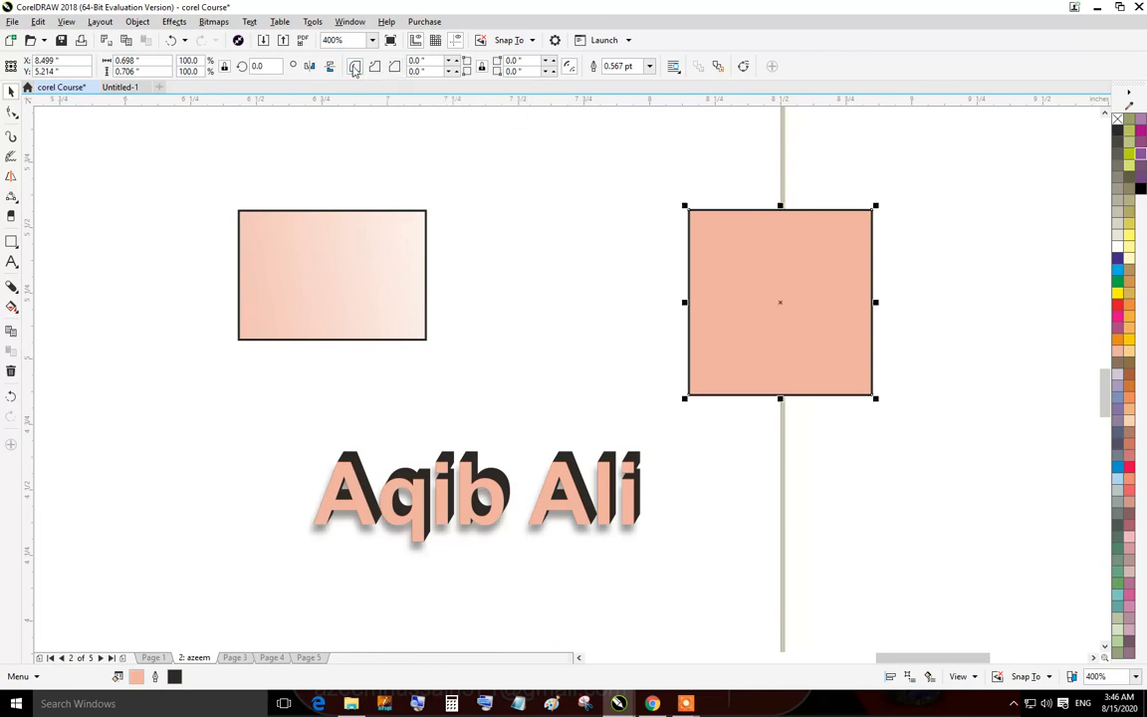
click(419, 61)
text(1)
key(Return)
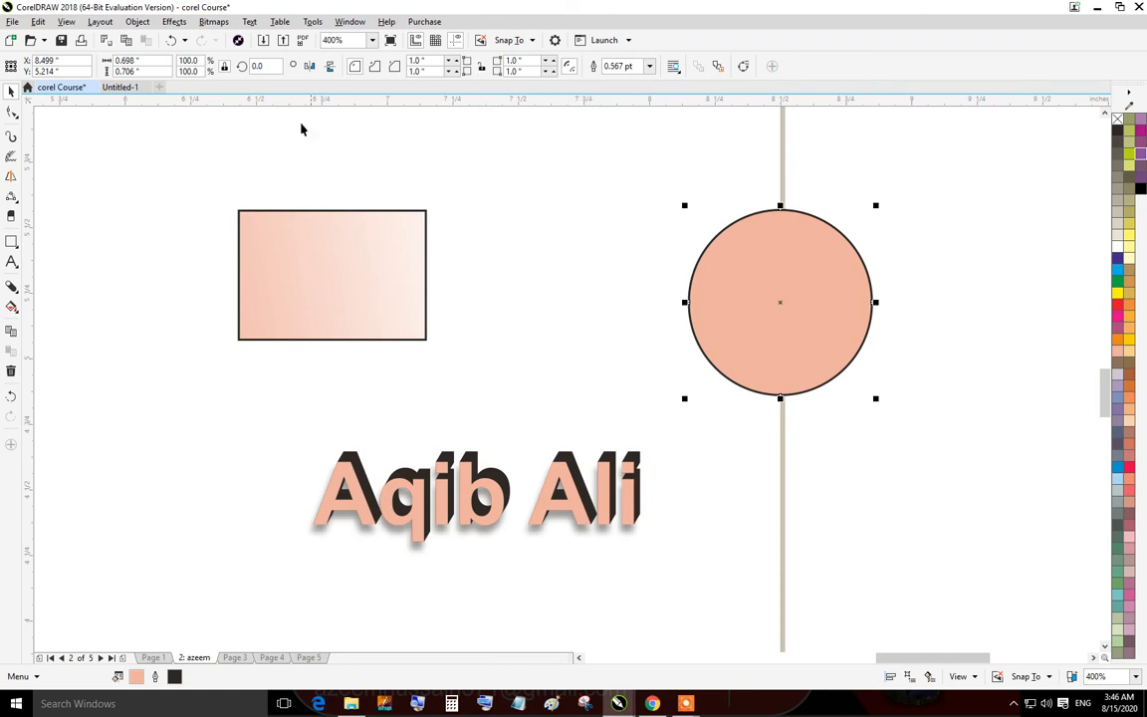
Rework the square's corner radii so only the top-left corner is rounded, at 12.0 inches.
click(374, 66)
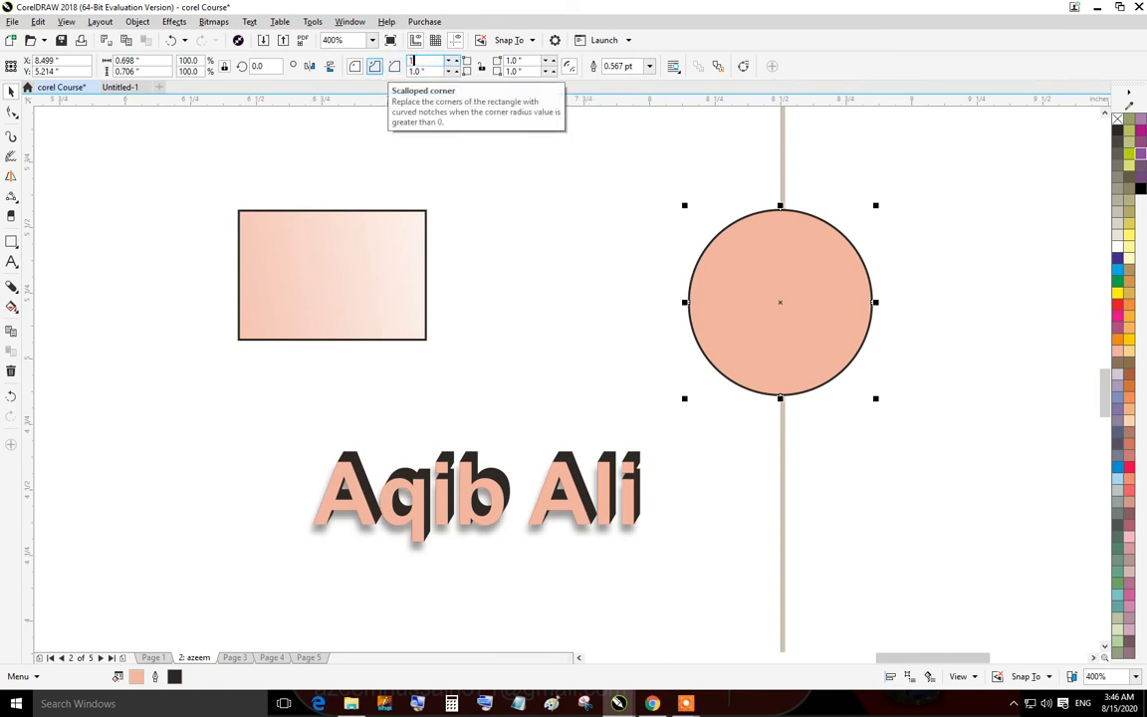
key(Return)
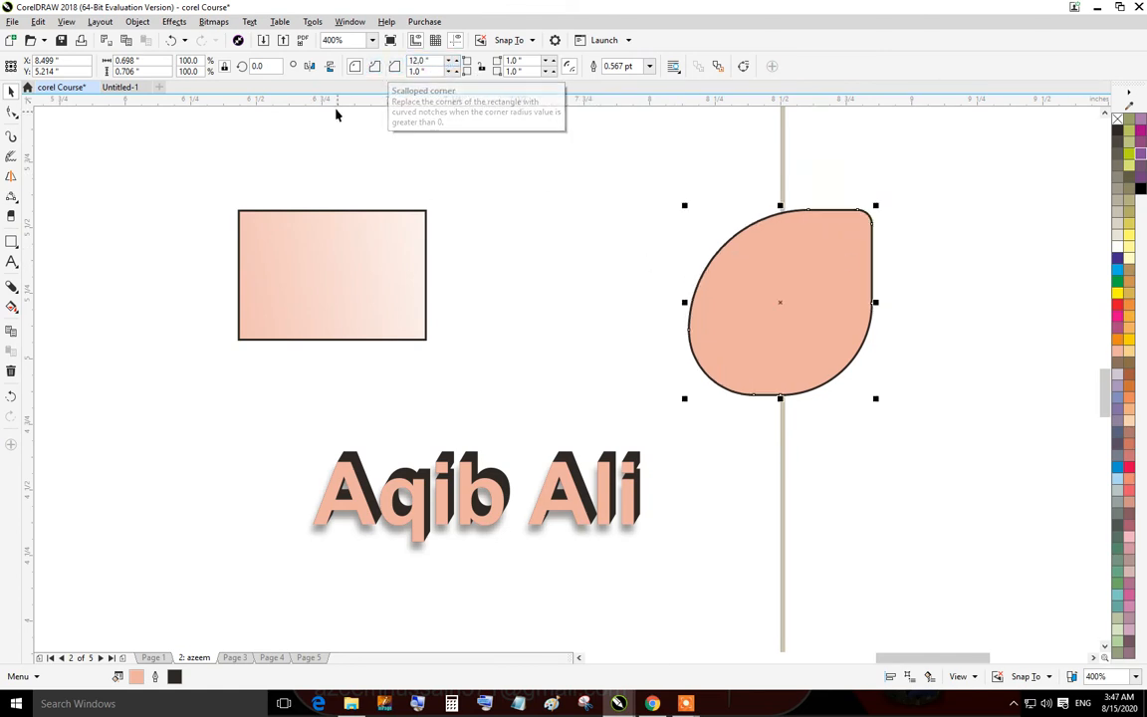
click(600, 206)
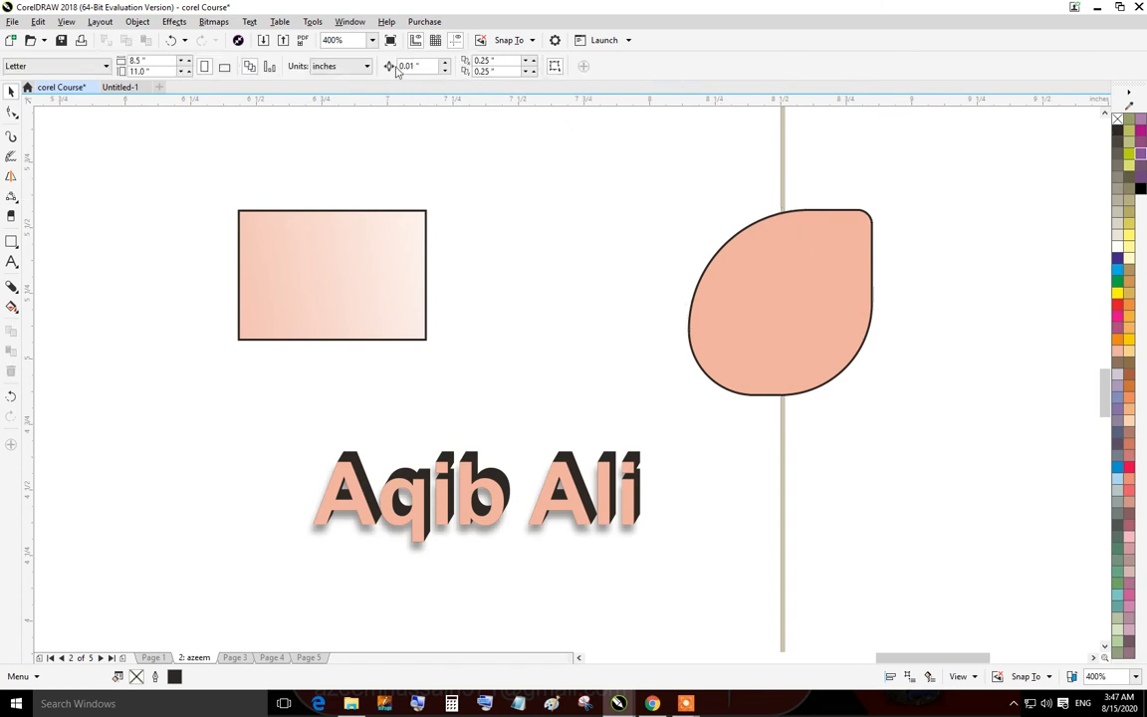
click(865, 313)
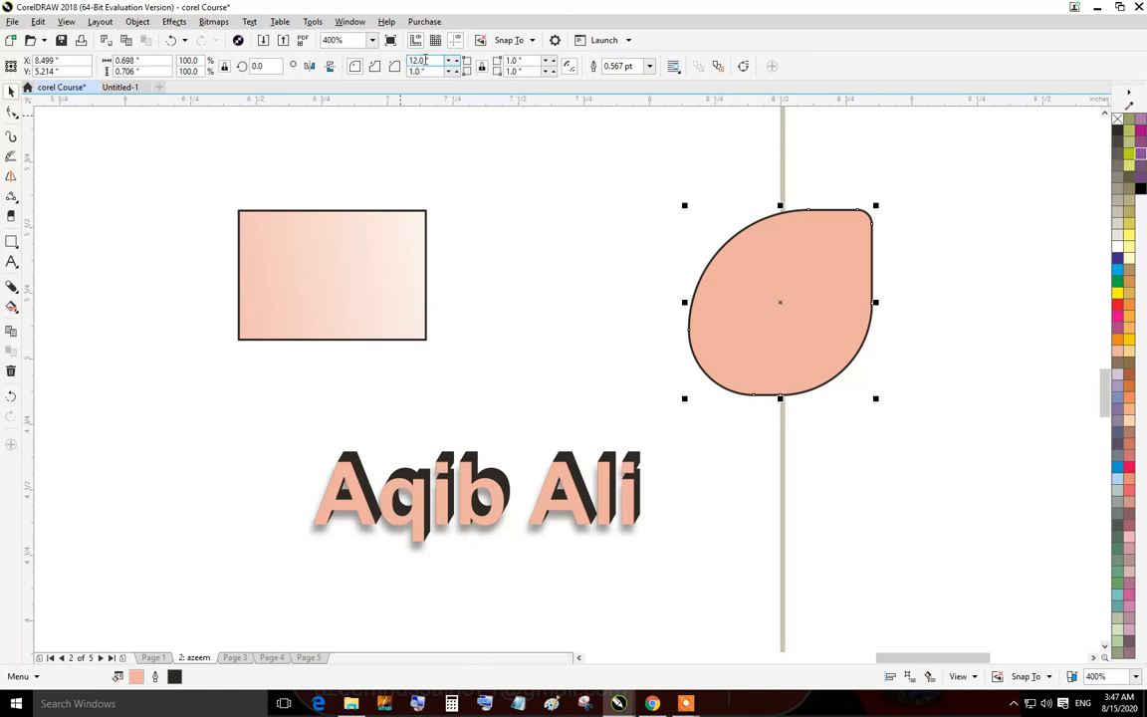
key(Return)
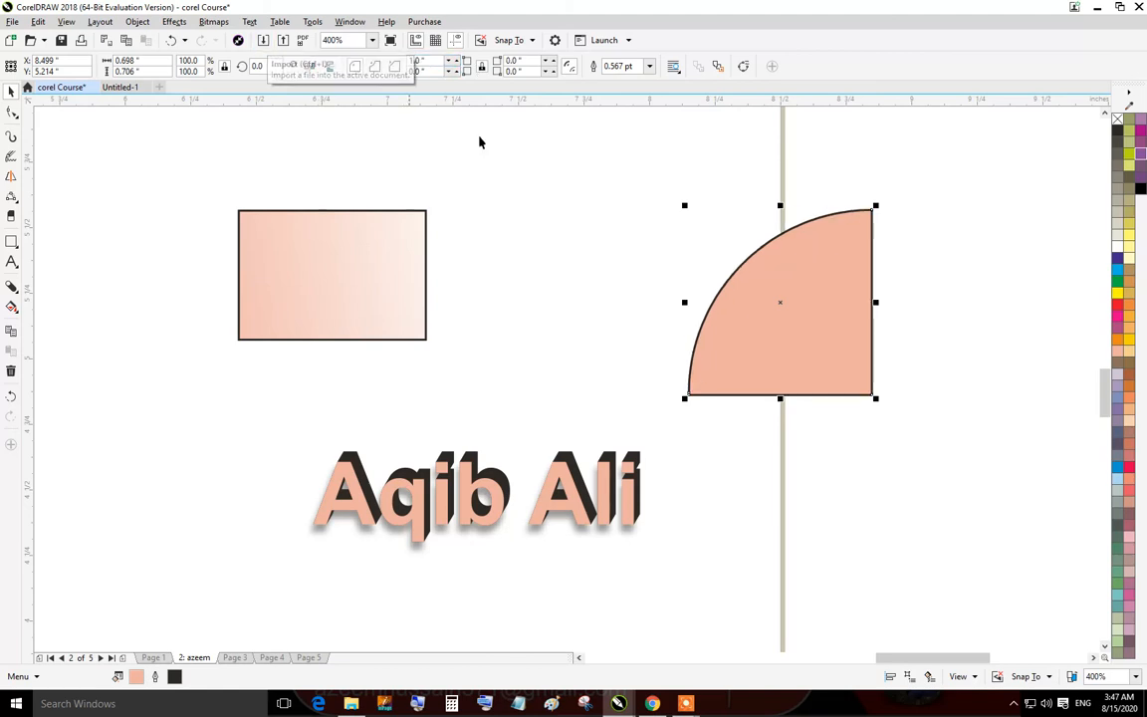
click(810, 299)
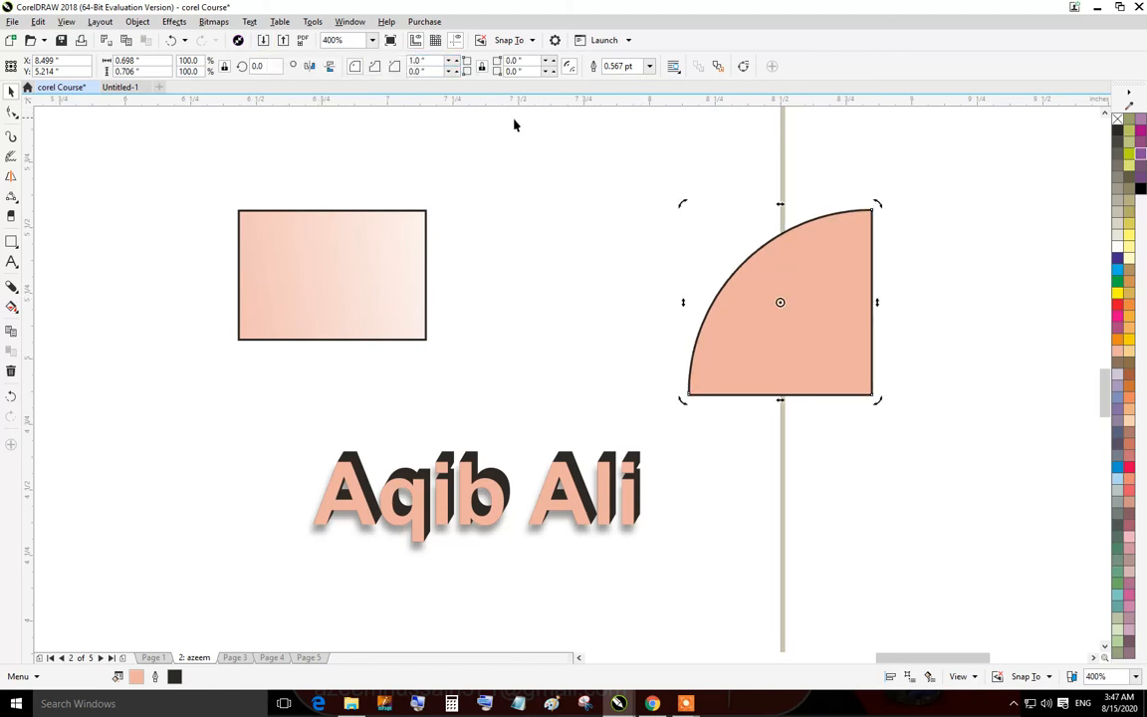
Set the square's bottom-left corner radius to 1 inch, giving a D shape.
click(528, 156)
double_click(831, 272)
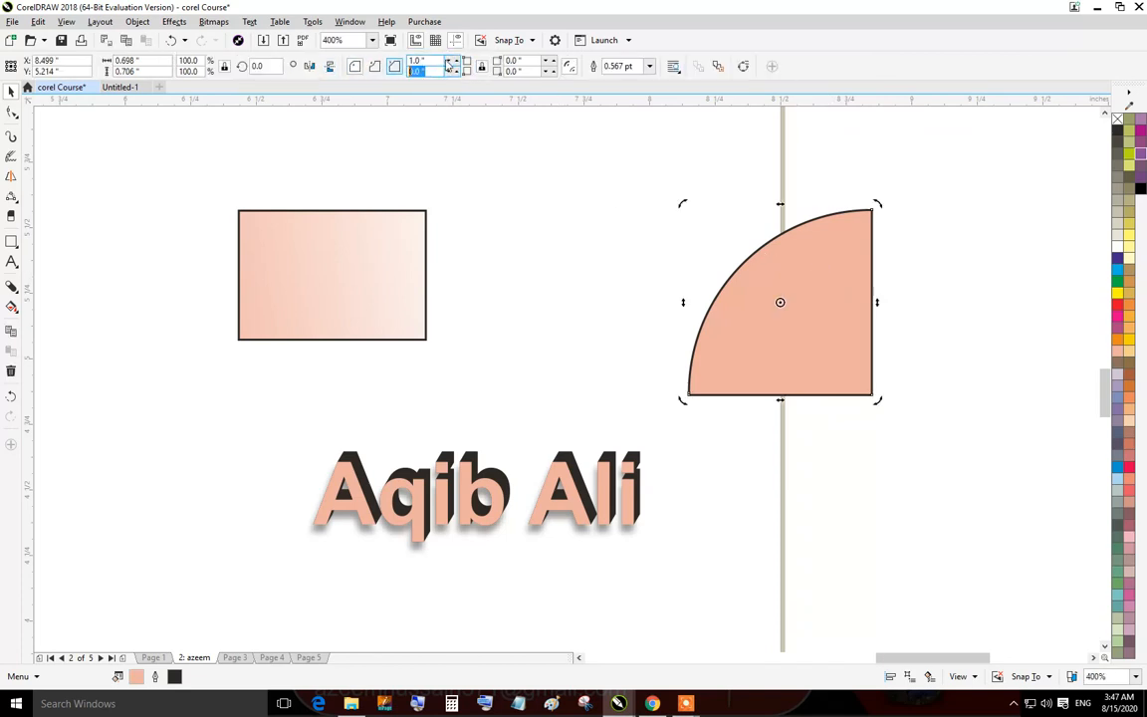
double_click(419, 71)
text(1)
key(Return)
click(785, 262)
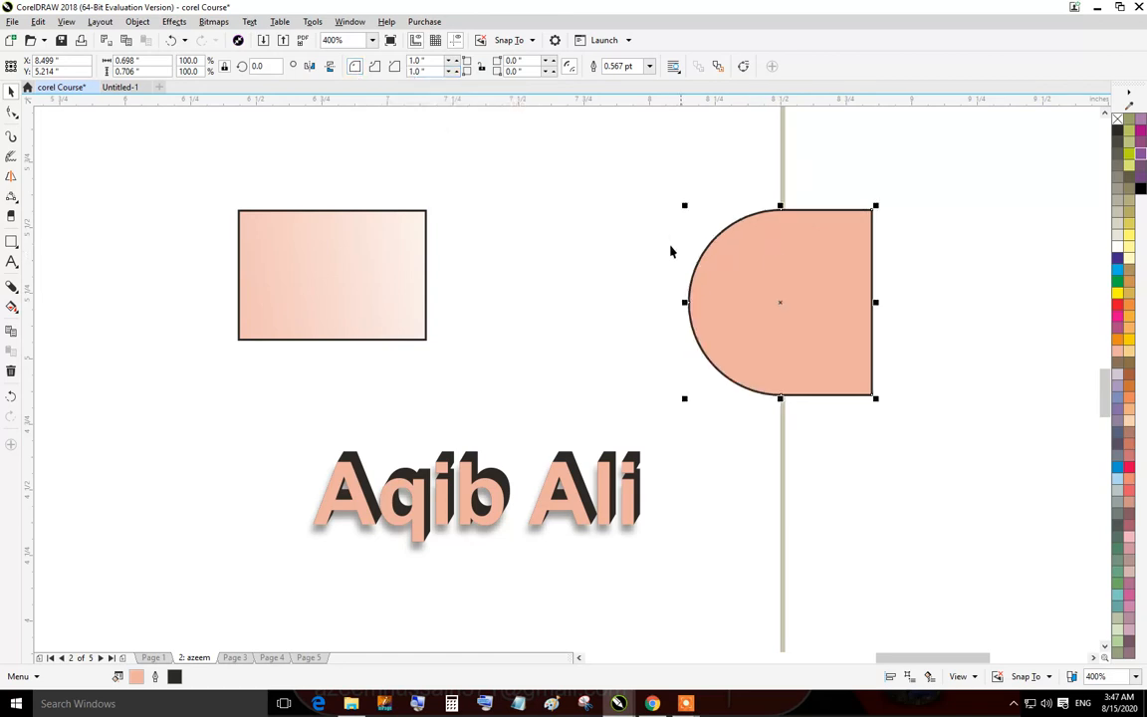
click(596, 218)
click(806, 267)
click(694, 252)
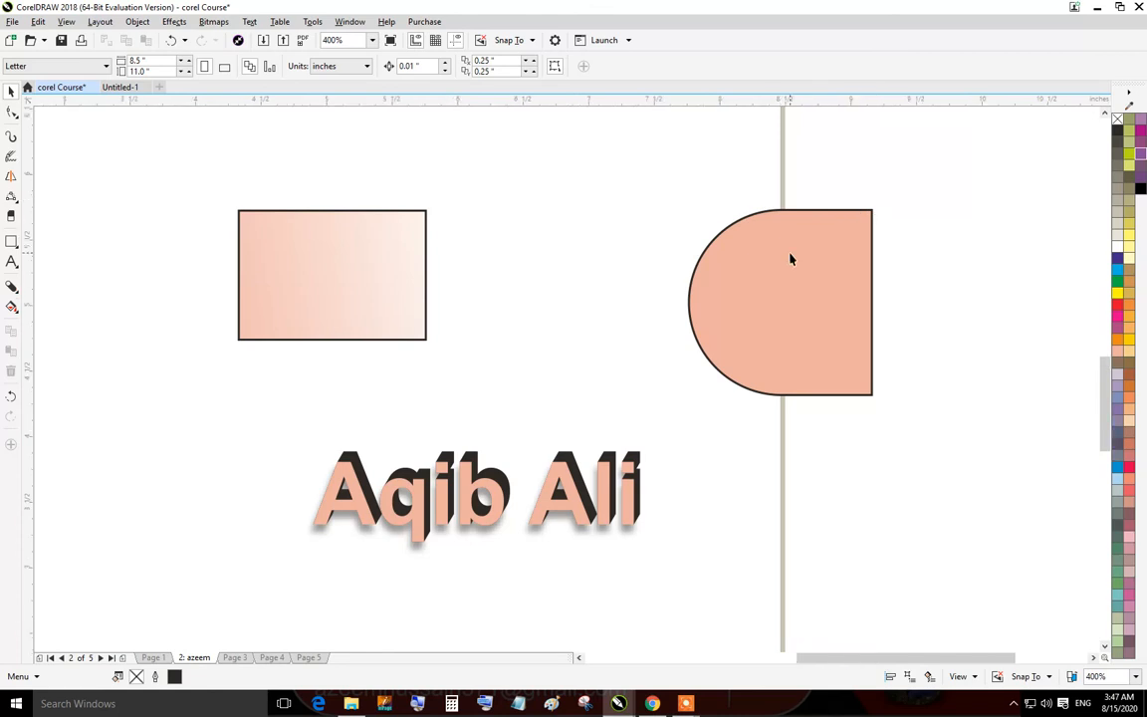
Select the gradient rectangle and mirror it horizontally.
scroll(817, 248, down, 2)
scroll(806, 256, up, 2)
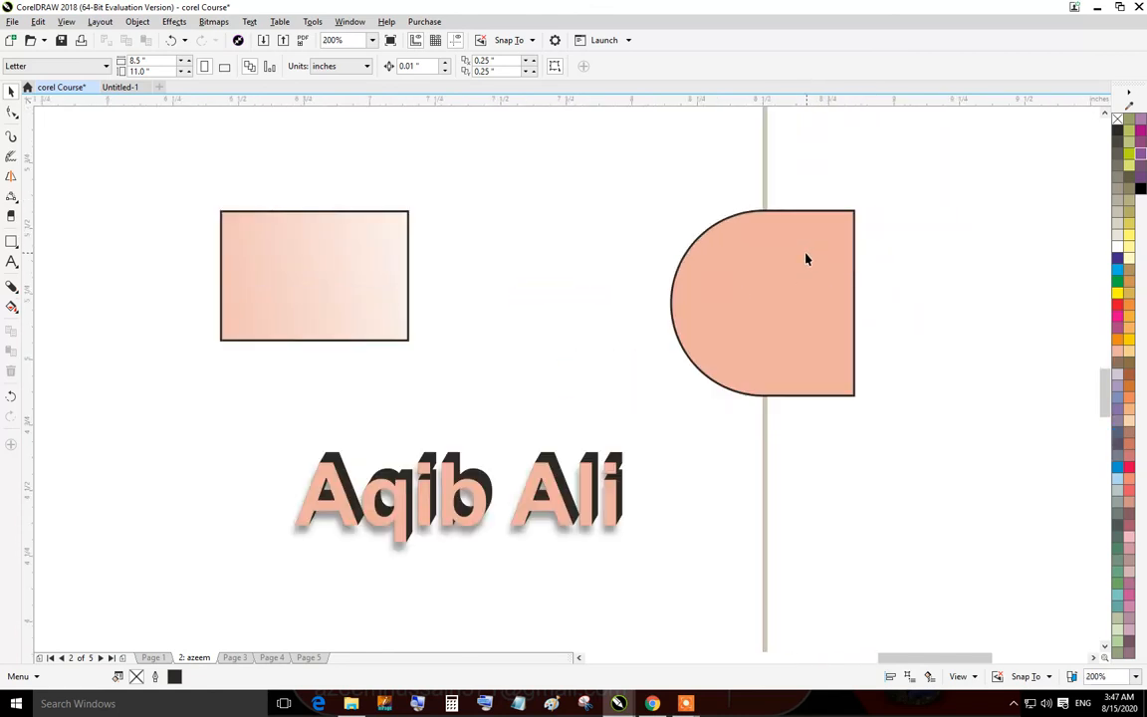
click(335, 230)
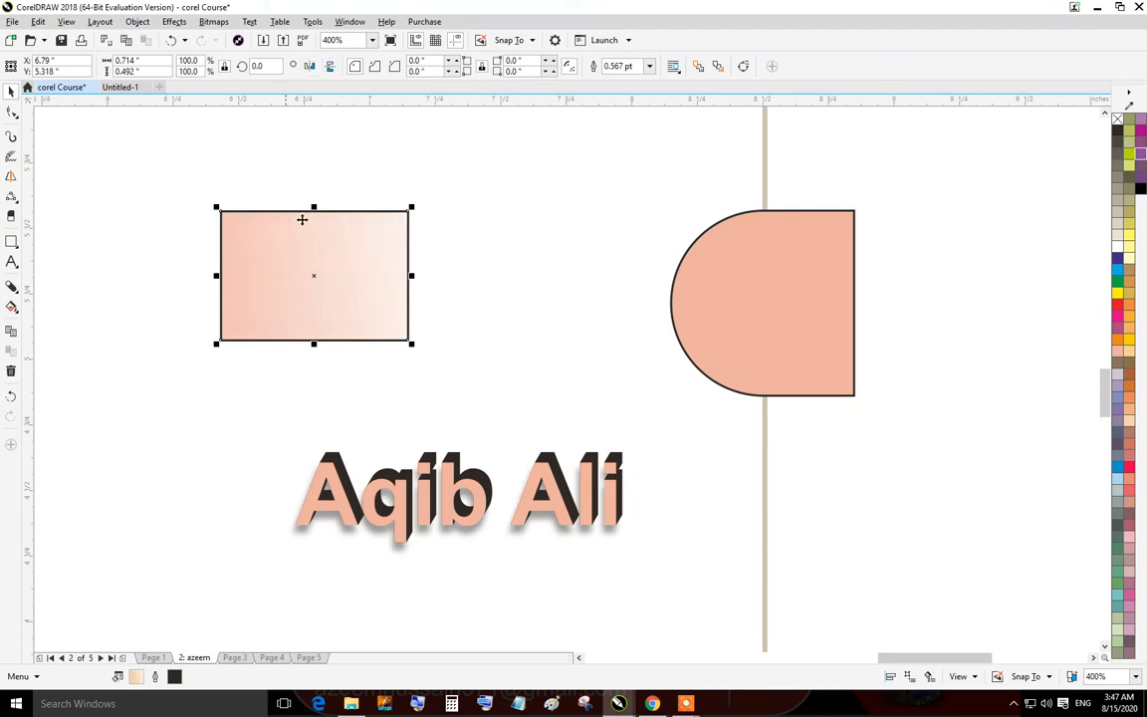
scroll(429, 288, up, 3)
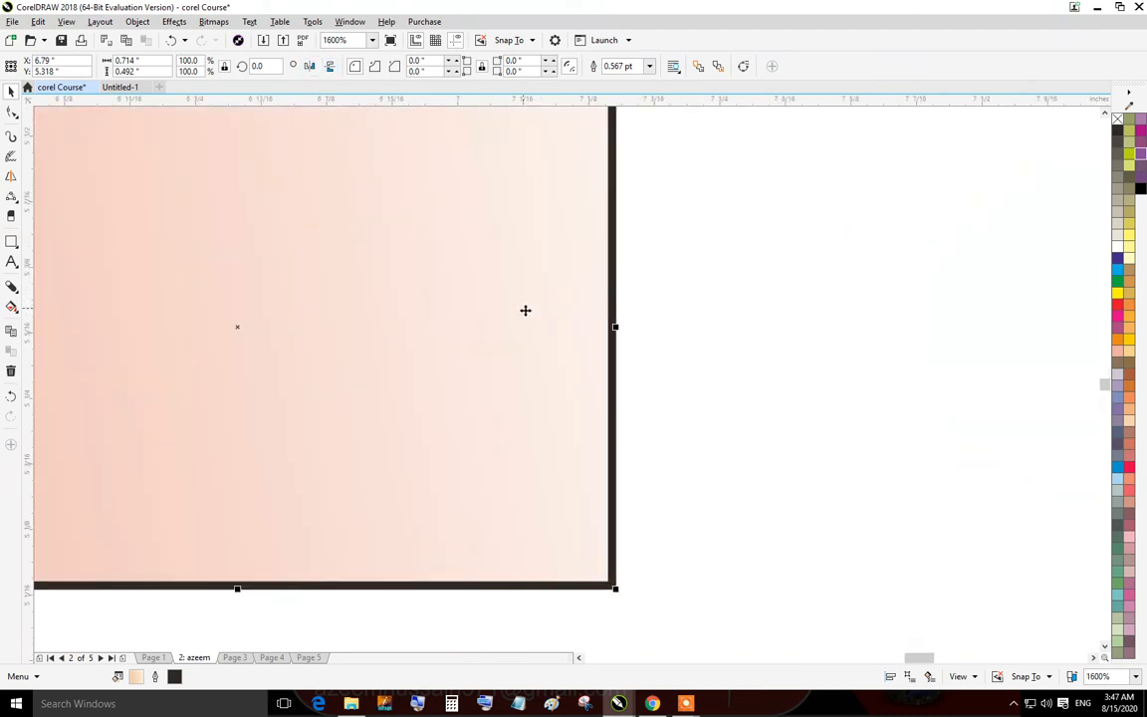
scroll(526, 310, down, 3)
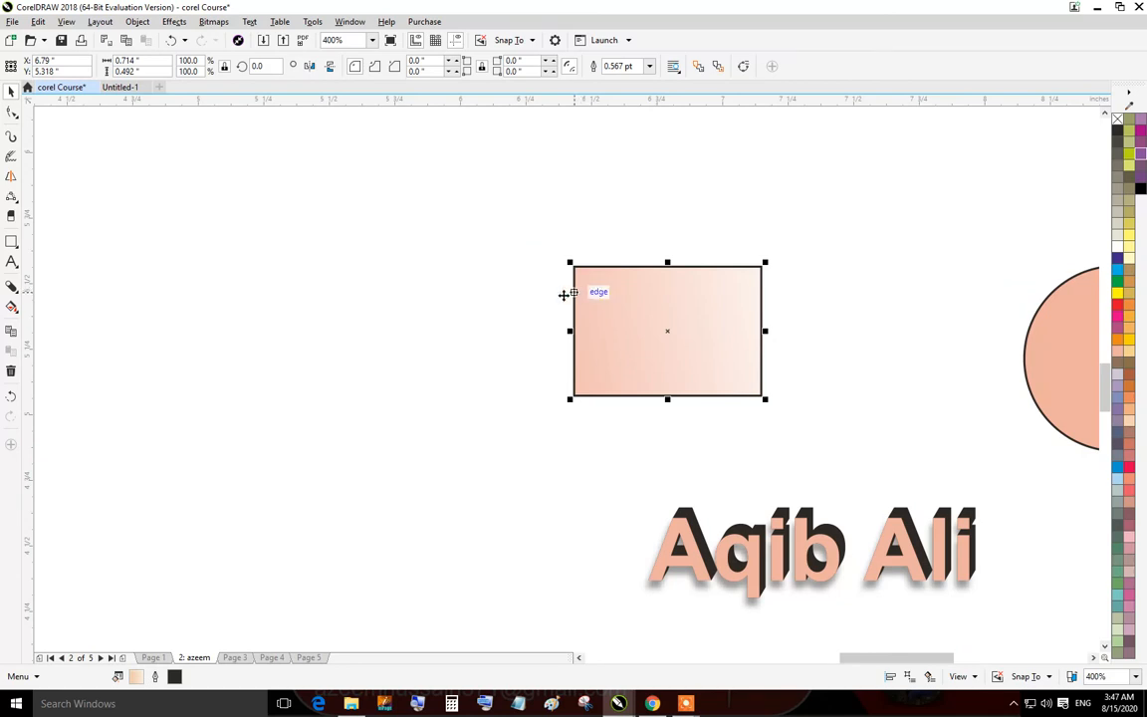
click(548, 254)
drag(548, 254, 848, 417)
click(686, 233)
click(573, 282)
click(311, 67)
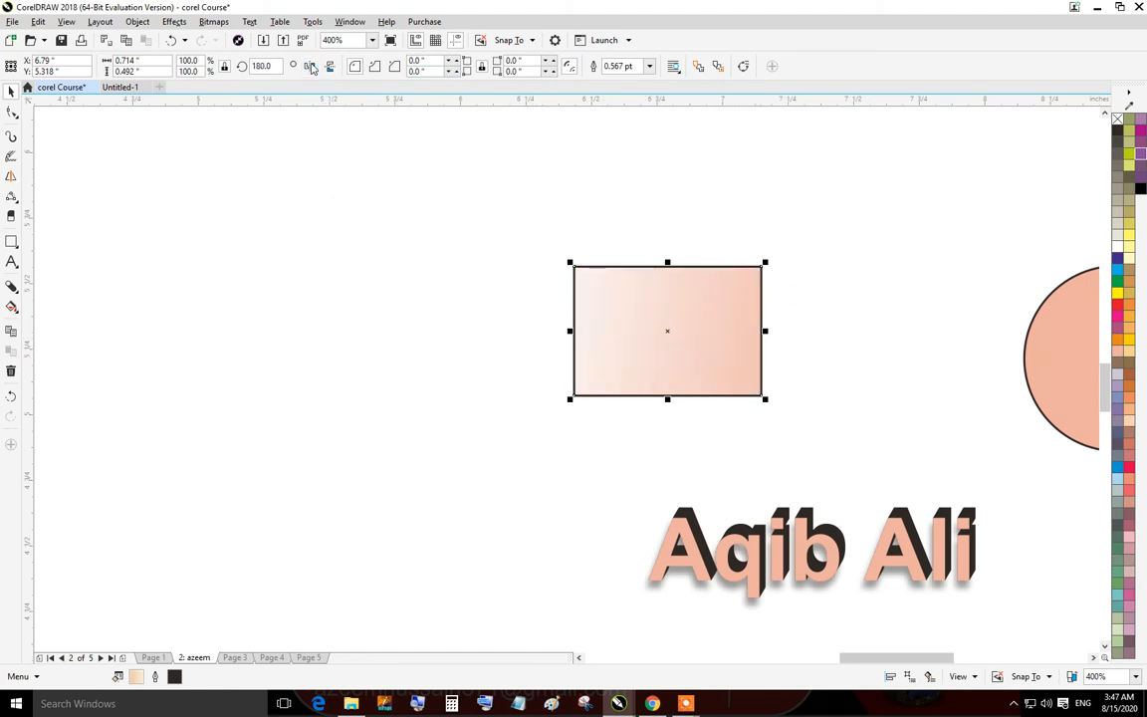
click(312, 68)
click(312, 68)
Rotate the gradient rectangle about 90° so it stands upright.
click(740, 276)
drag(759, 262, 734, 421)
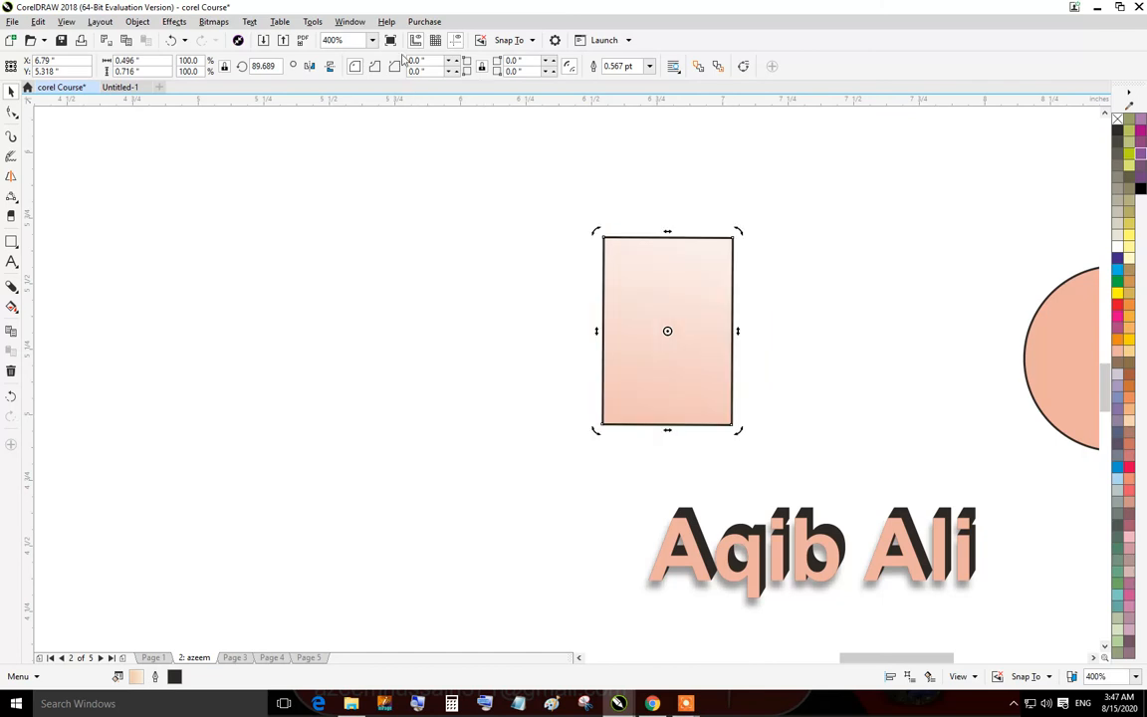
click(329, 67)
click(330, 66)
click(742, 566)
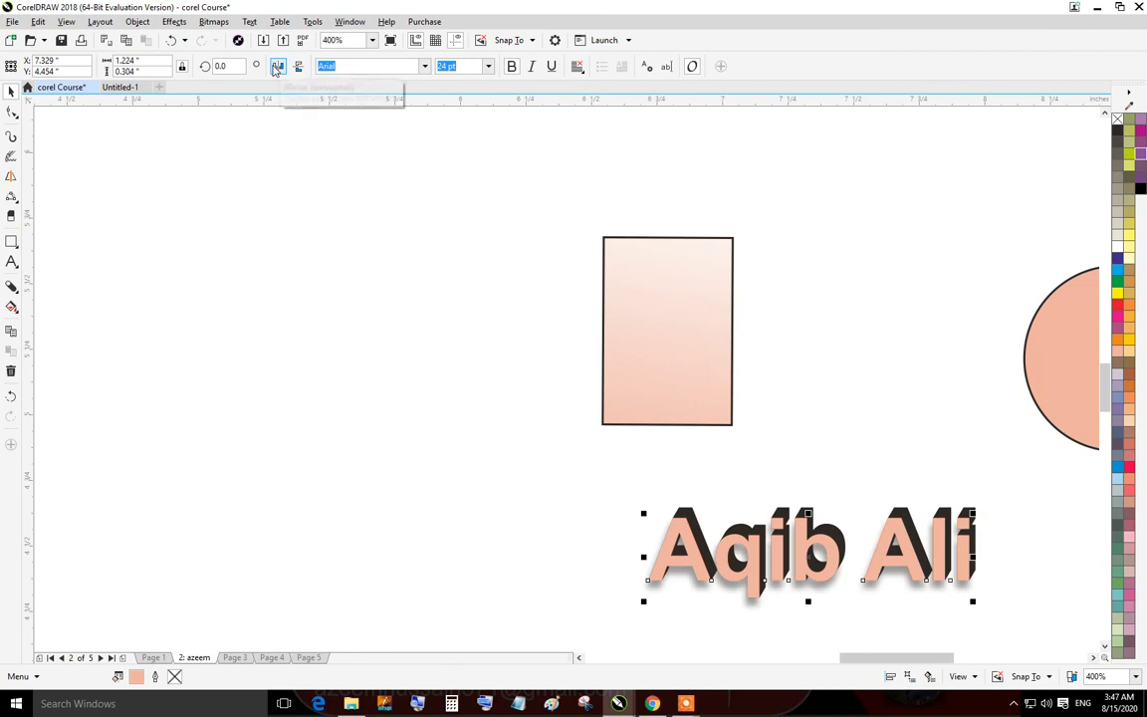
click(812, 548)
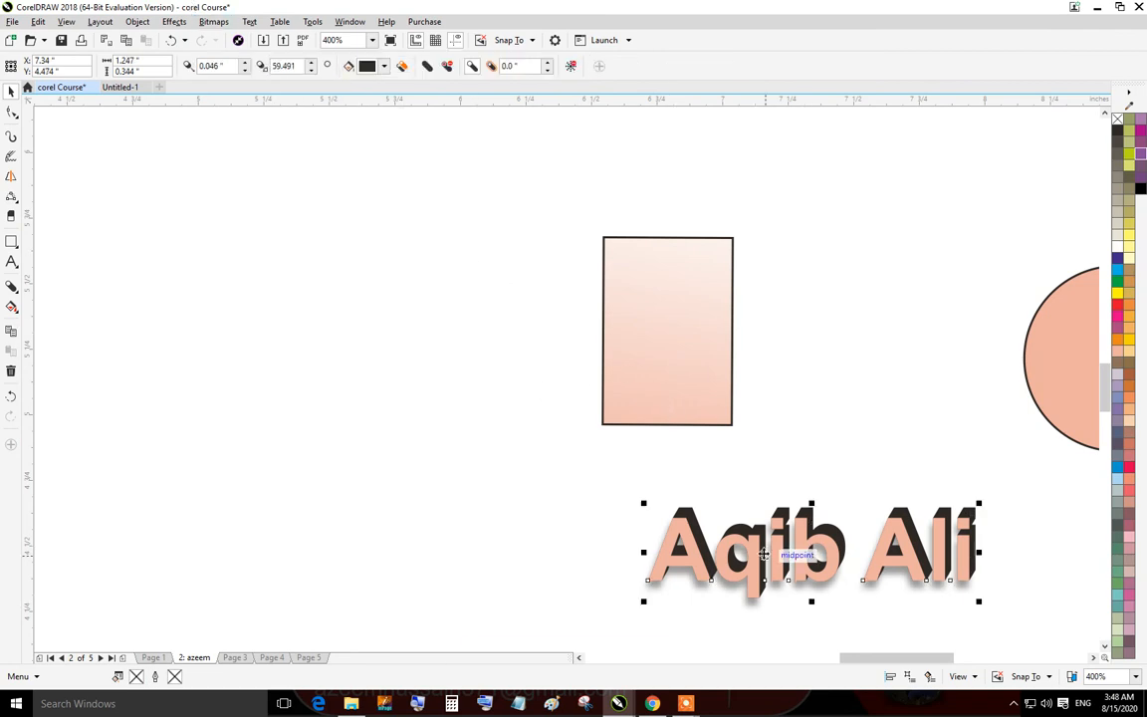
click(492, 485)
click(671, 531)
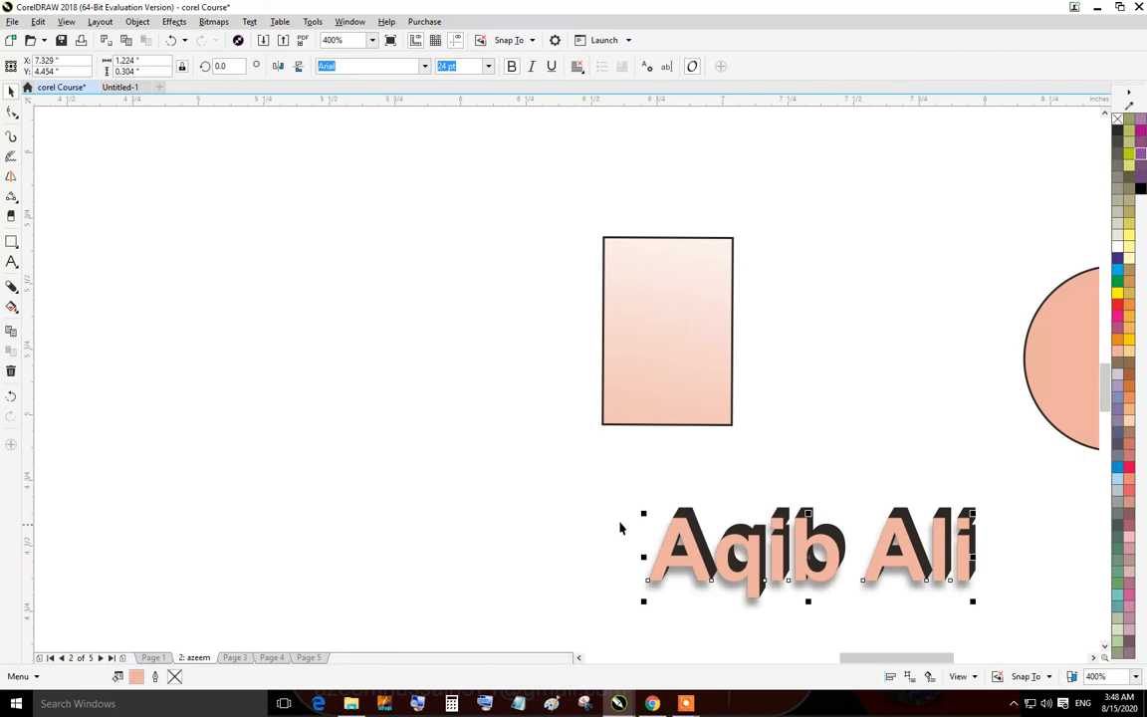
click(280, 66)
click(283, 66)
click(280, 66)
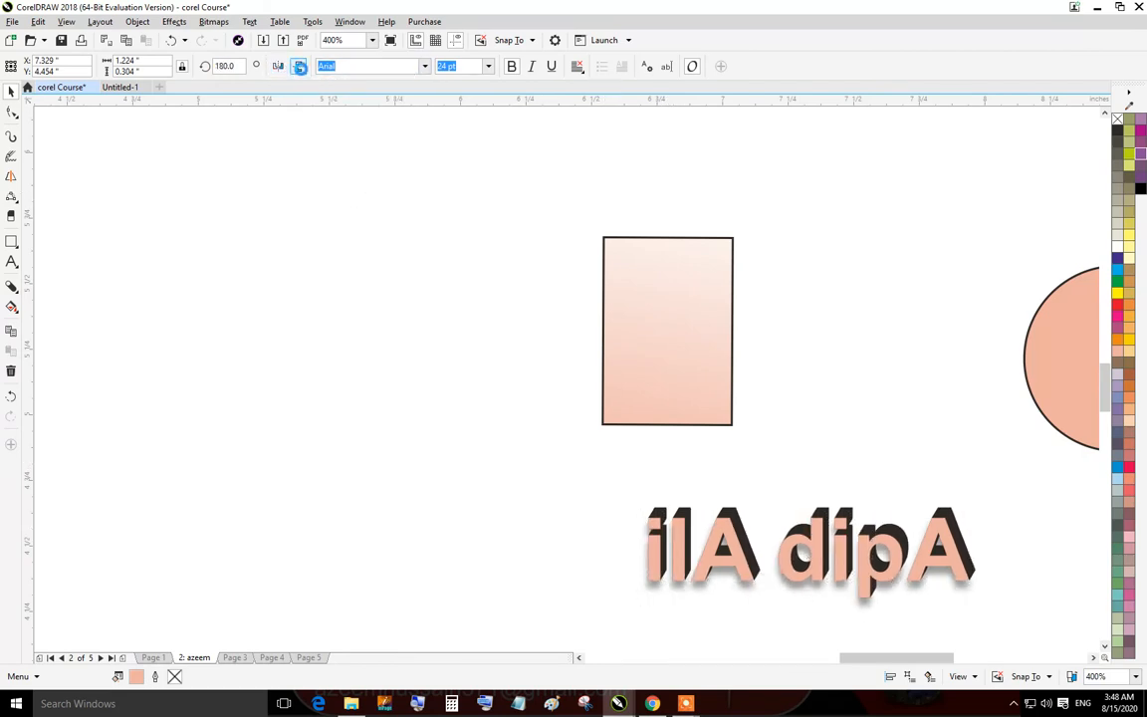
click(299, 66)
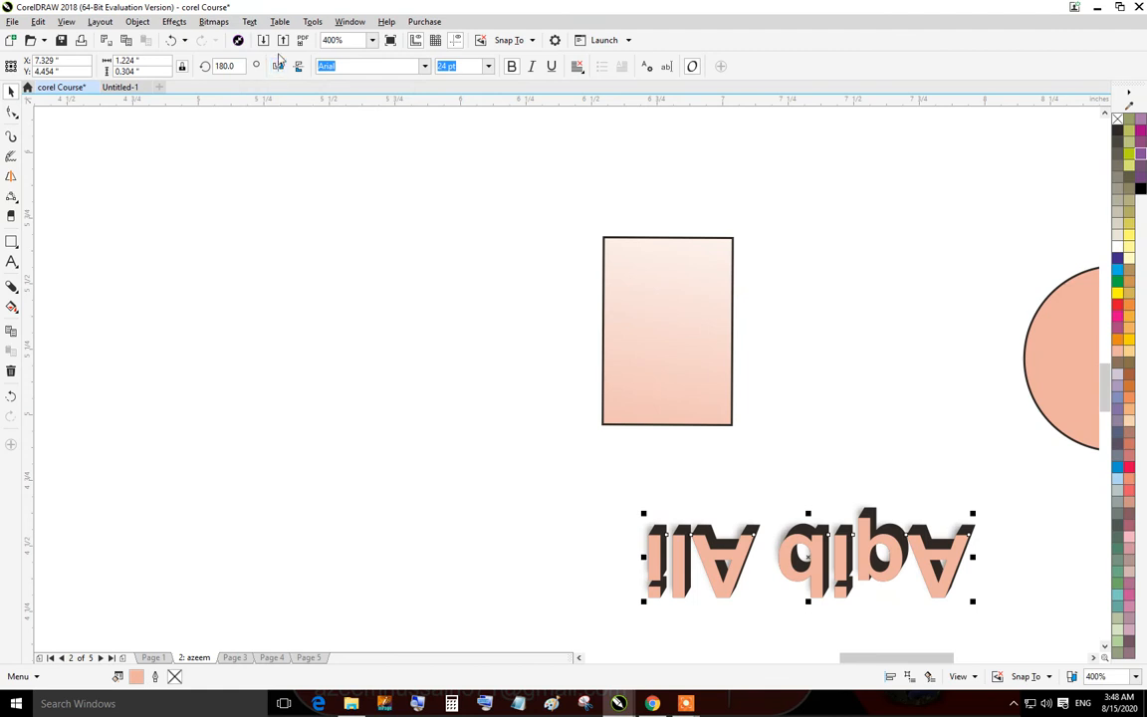
click(278, 66)
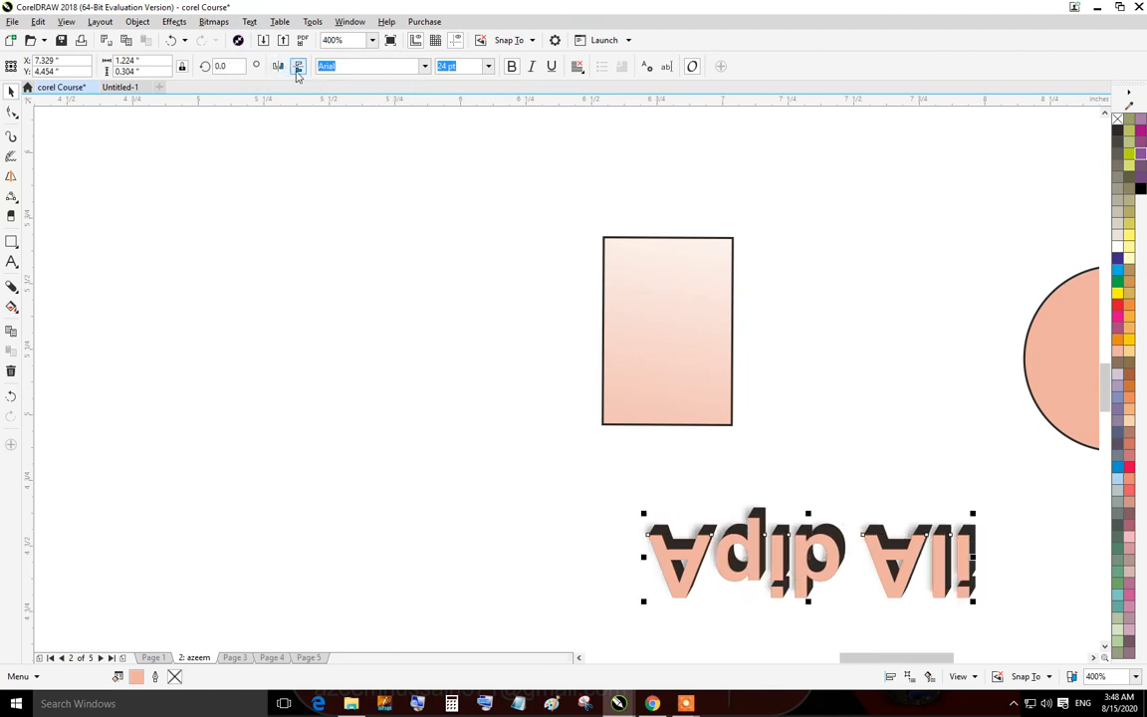
click(298, 65)
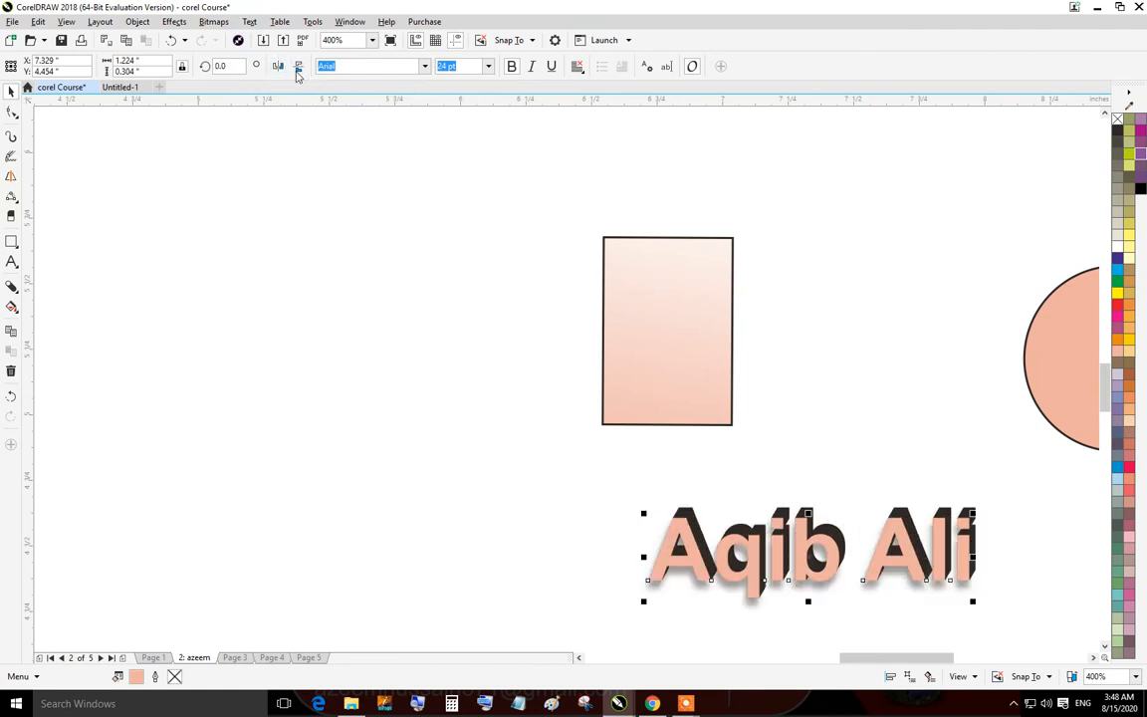
click(164, 64)
text(2)
key(Tab)
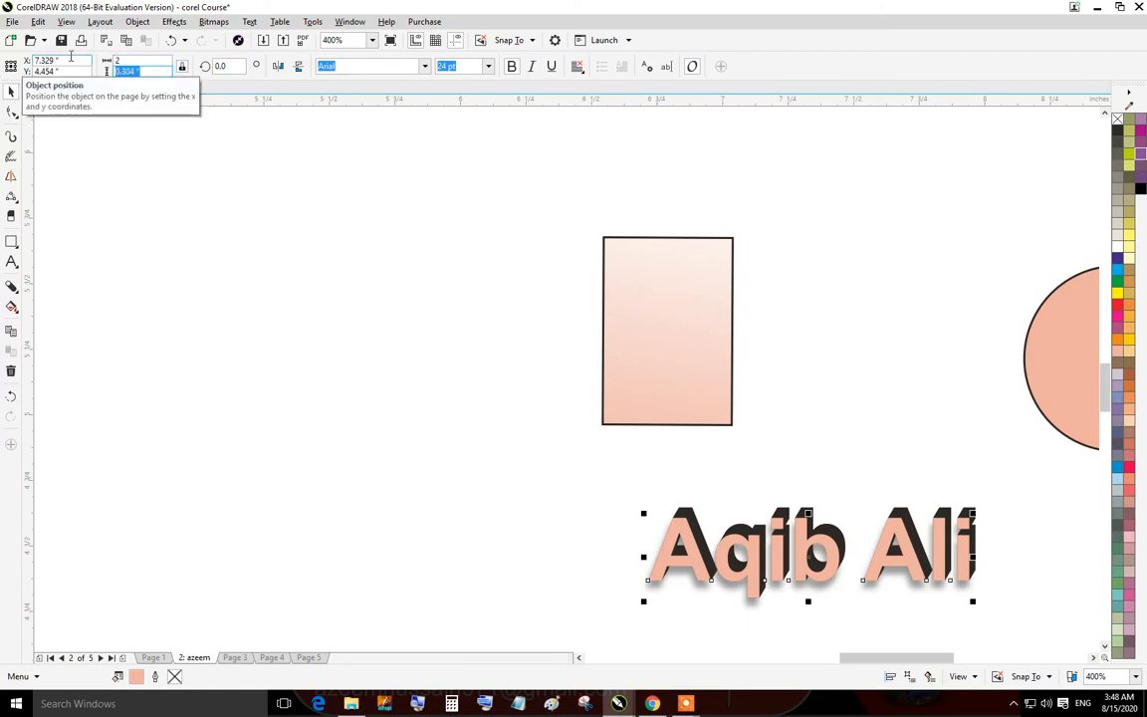
text(1)
key(Return)
Move the resized text up to the upper-left area of the page.
scroll(866, 507, down, 2)
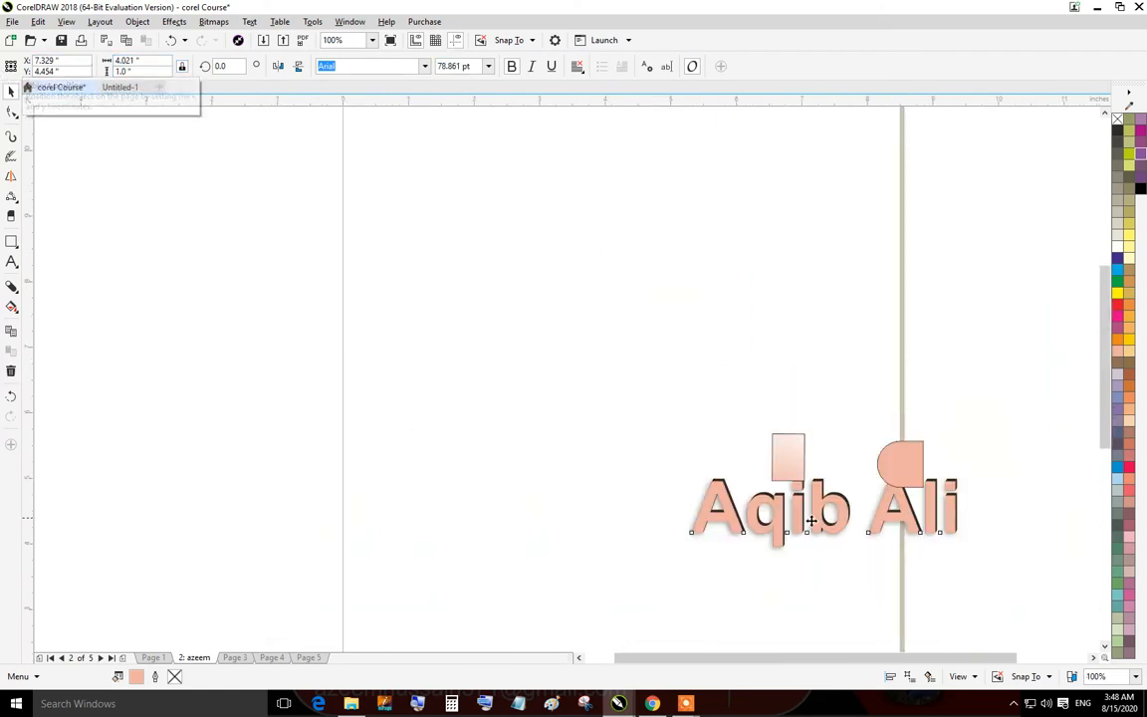
drag(823, 513, 546, 318)
drag(525, 370, 607, 436)
scroll(608, 376, up, 2)
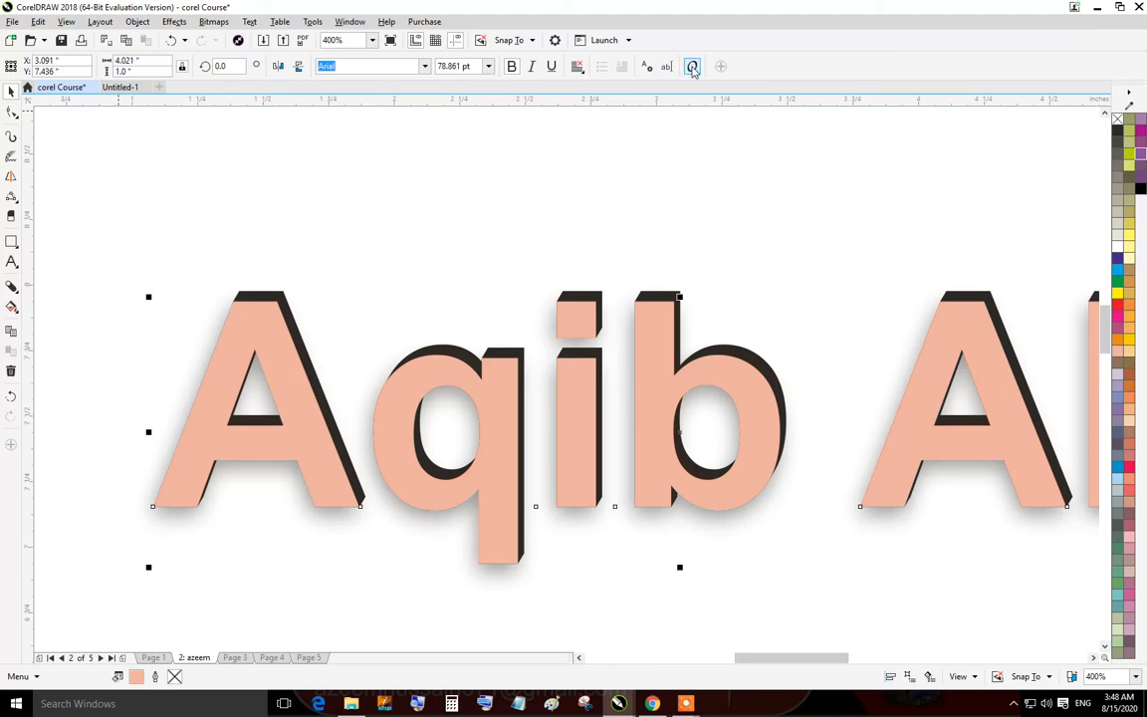
click(727, 263)
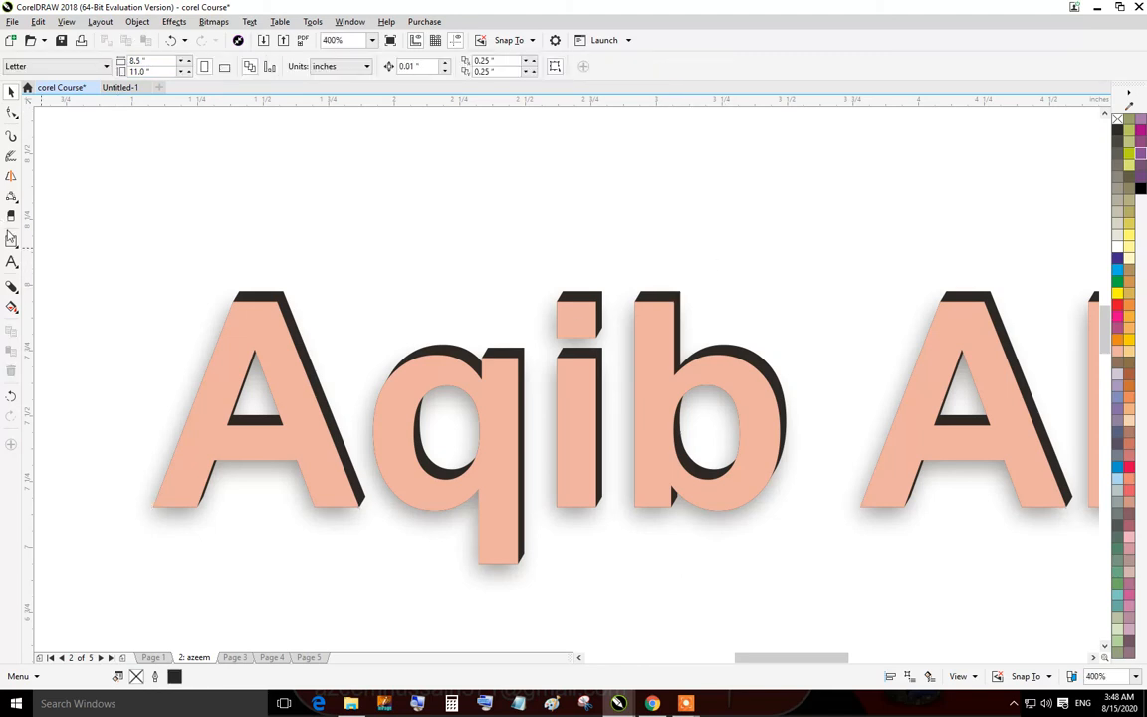
click(9, 216)
click(10, 197)
click(11, 158)
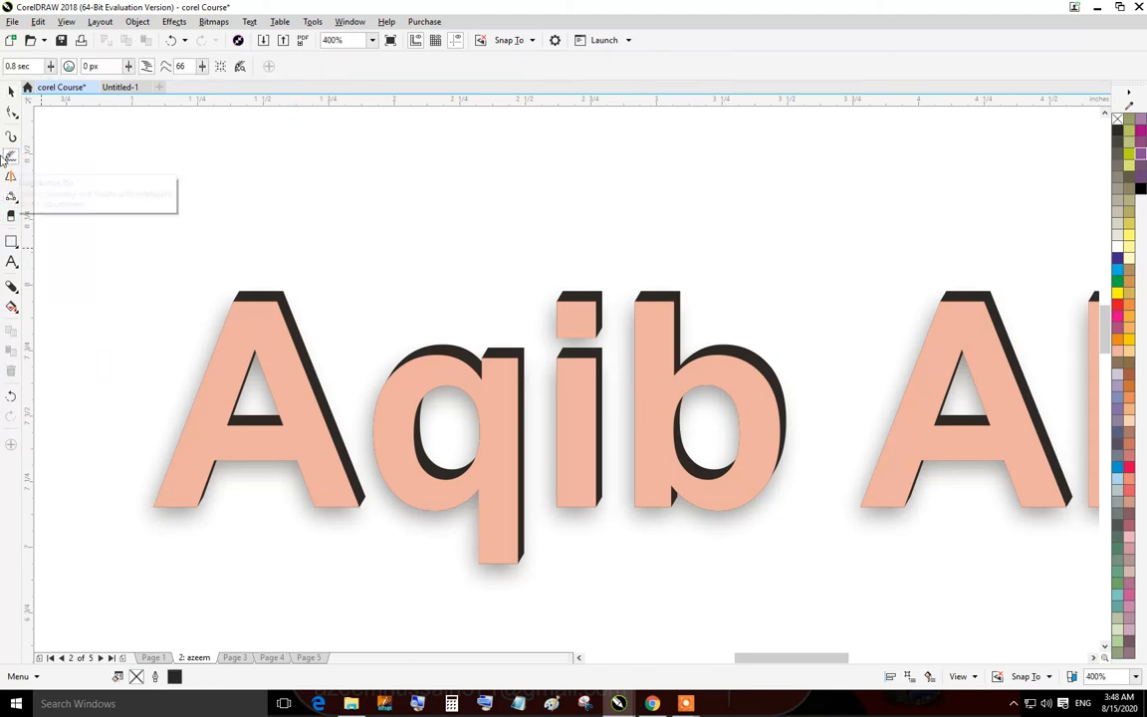
click(11, 136)
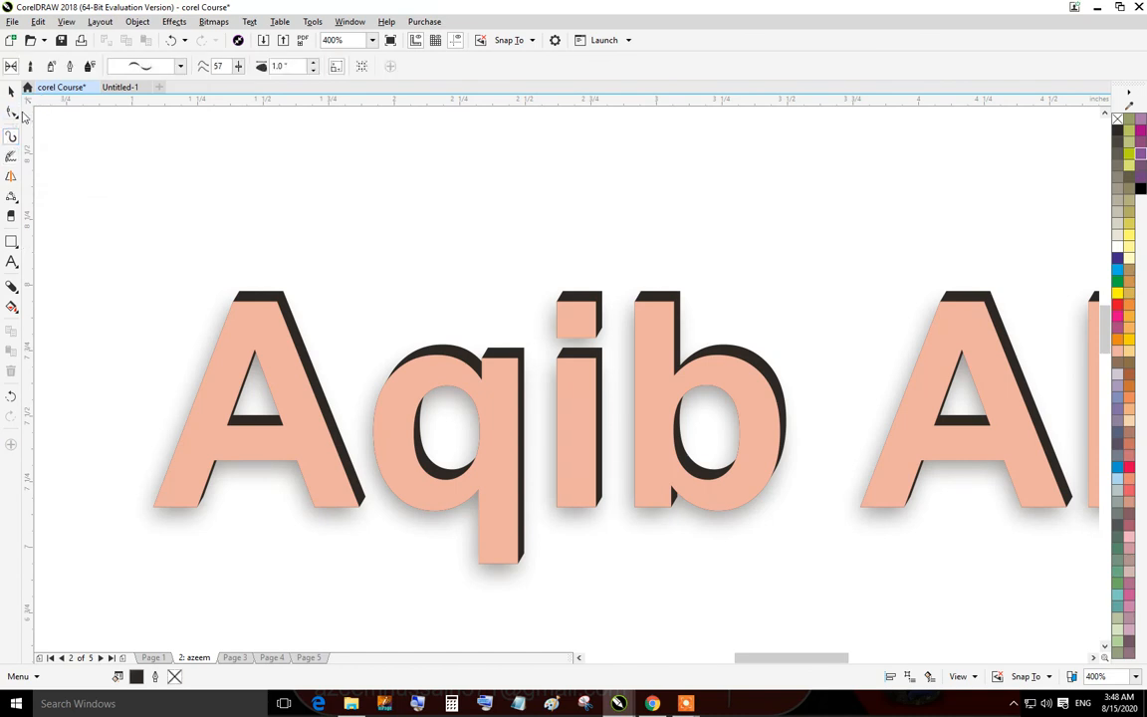
click(10, 114)
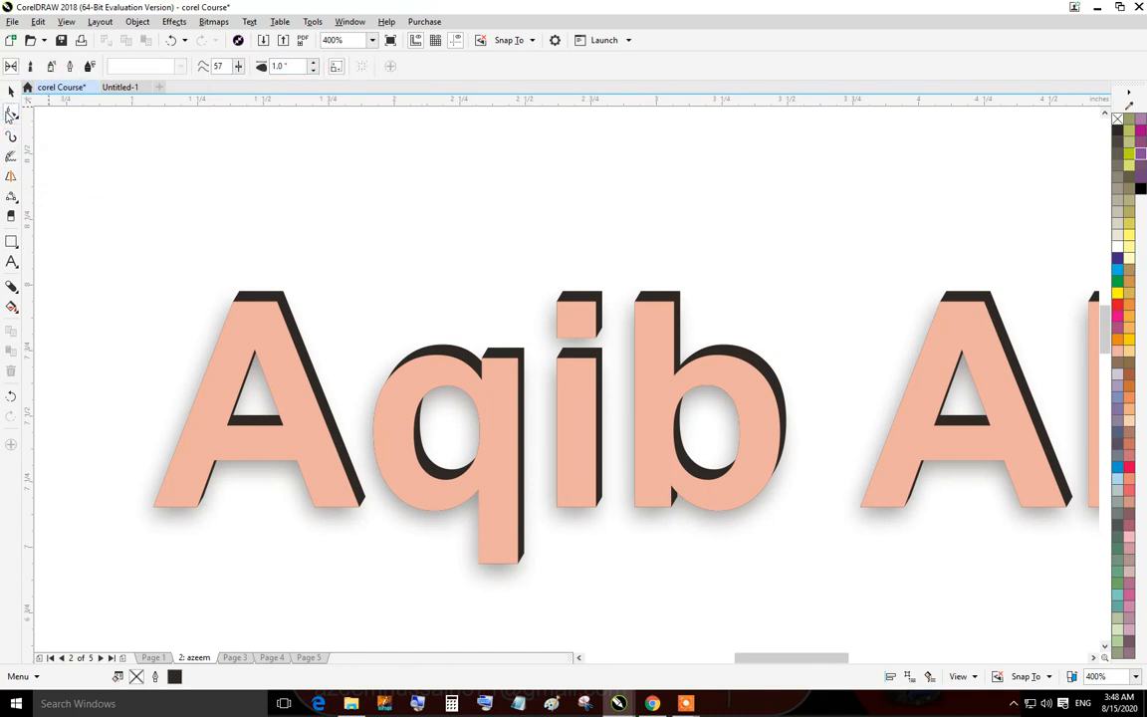
click(11, 91)
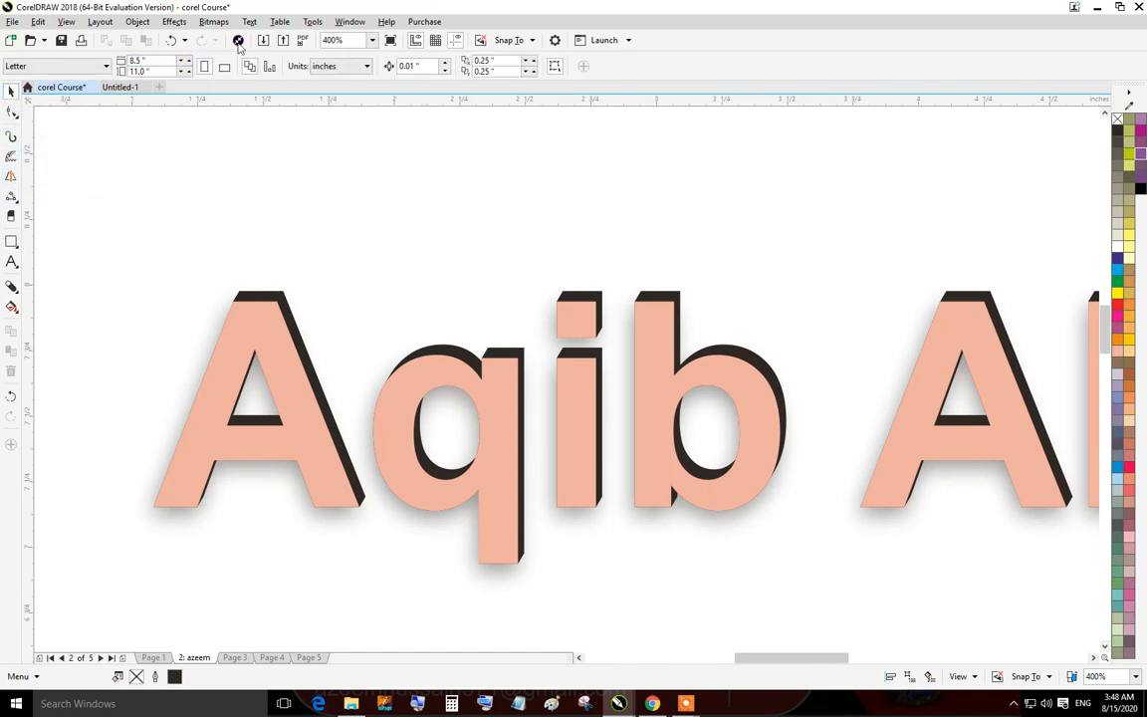
Try the Legal page size, then return the page to Letter.
click(75, 65)
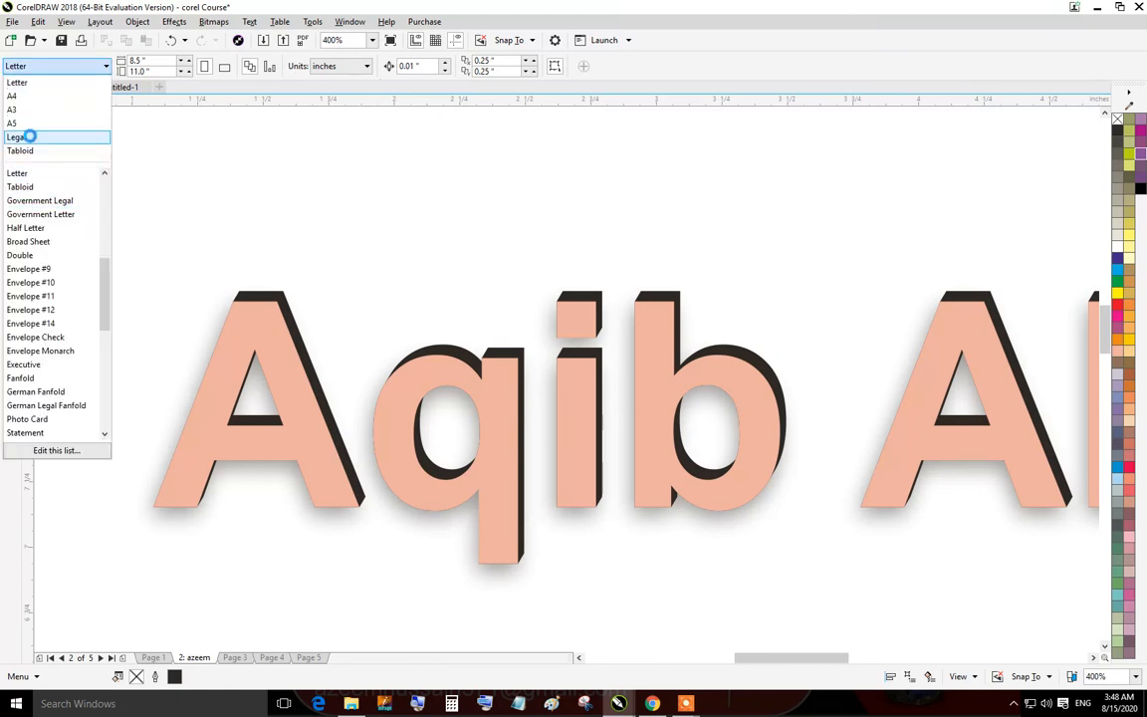
click(26, 137)
scroll(461, 313, down, 2)
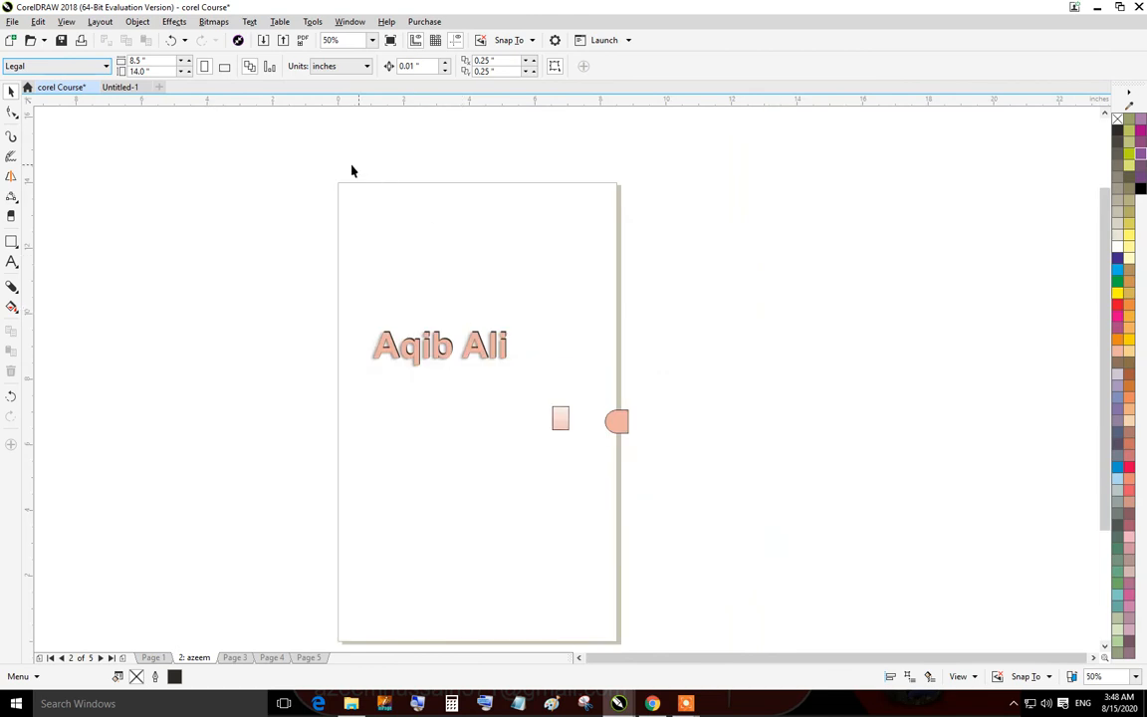
click(62, 67)
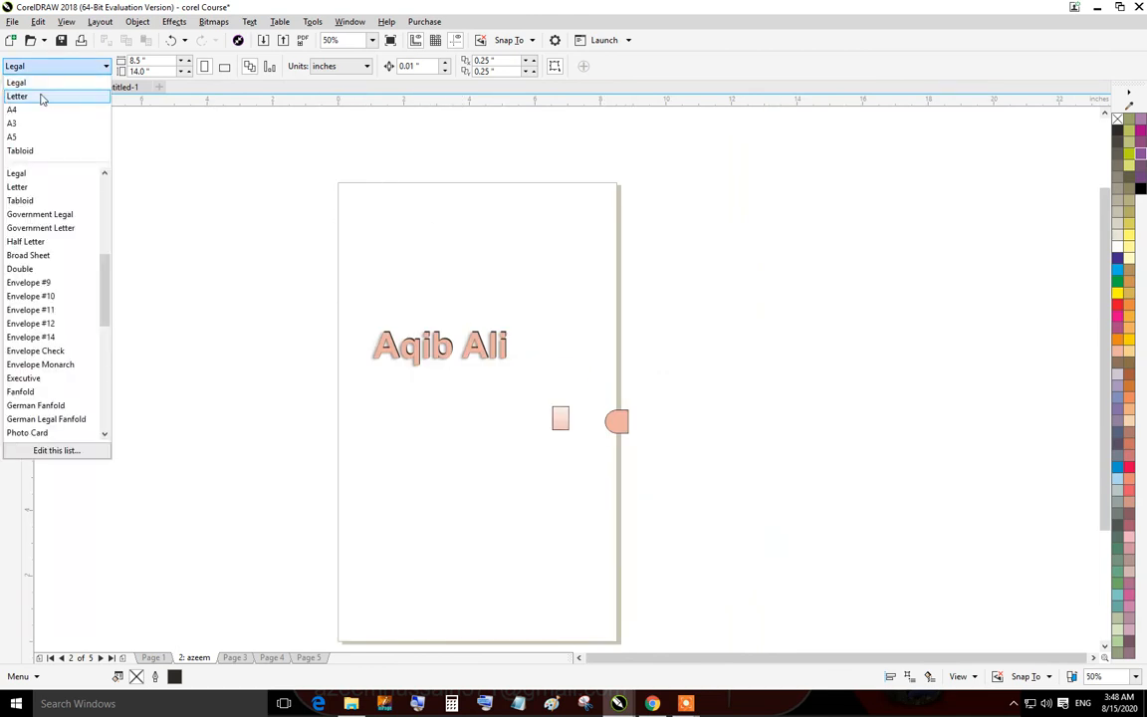
click(41, 95)
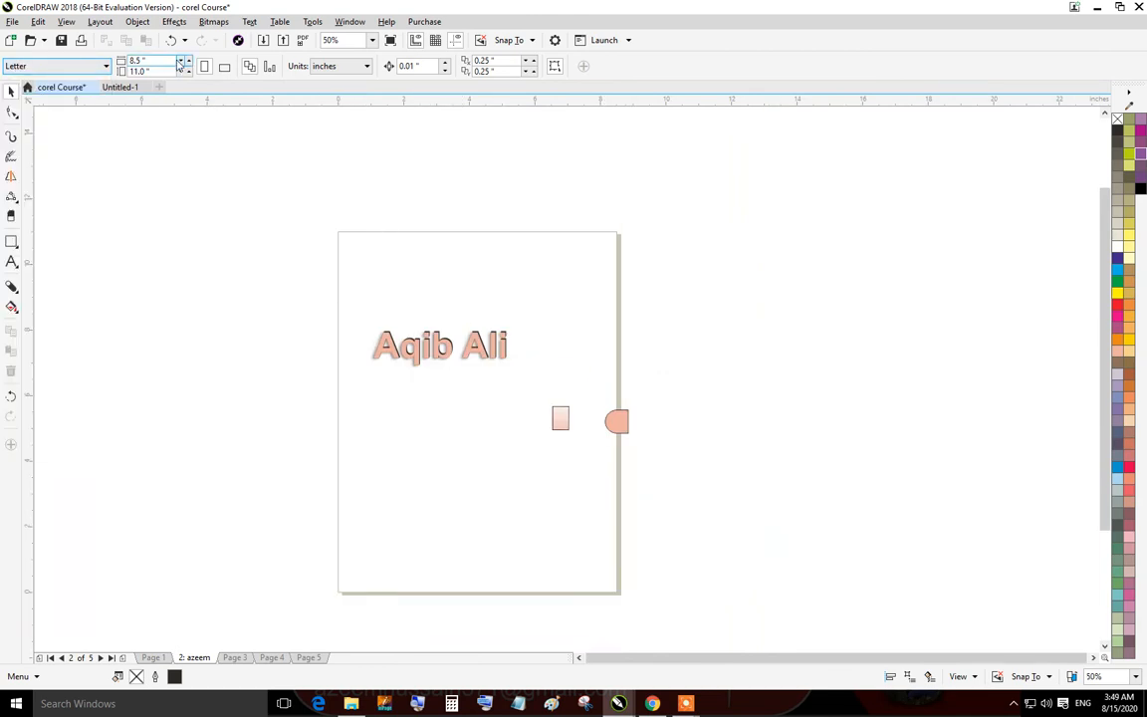
Try a custom page size of 2 by 12 inches, then restore the Letter size.
drag(167, 61, 54, 71)
text(2)
key(Return)
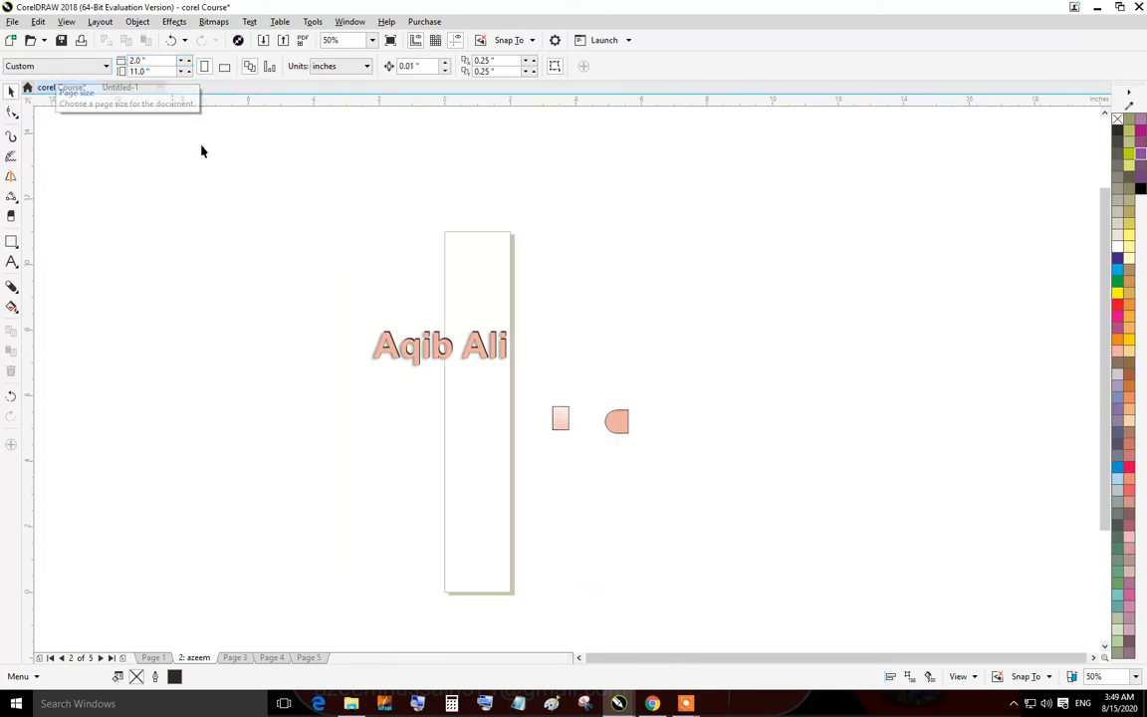
drag(158, 75, 20, 86)
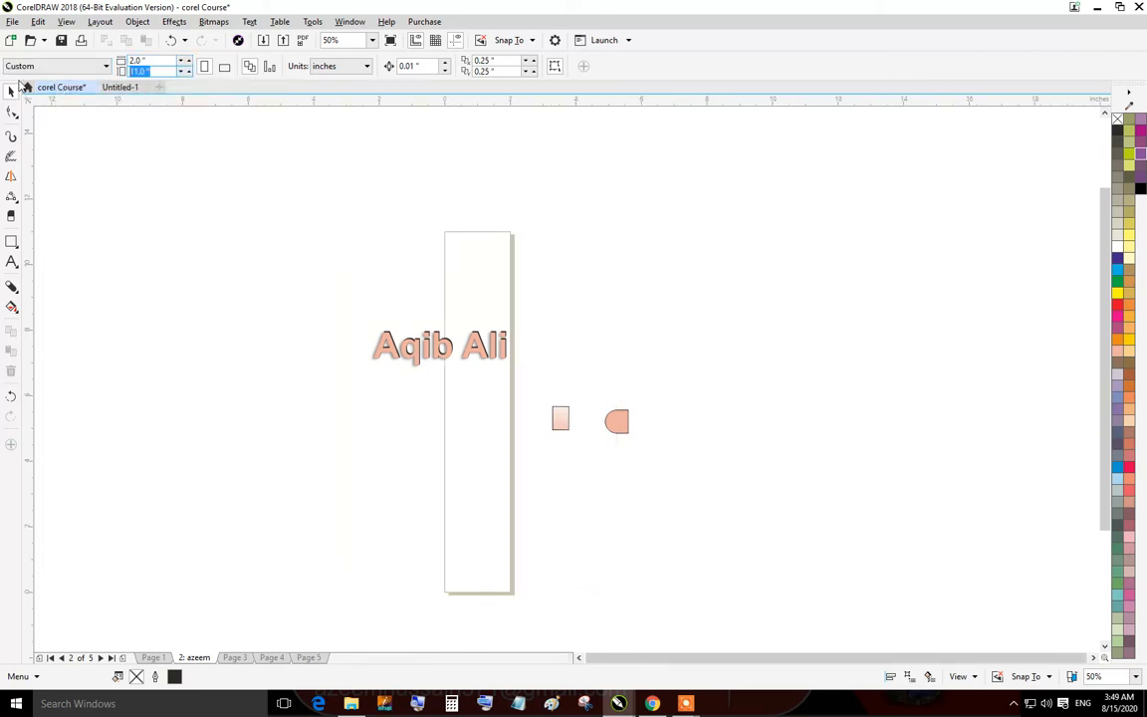
text(12)
key(Return)
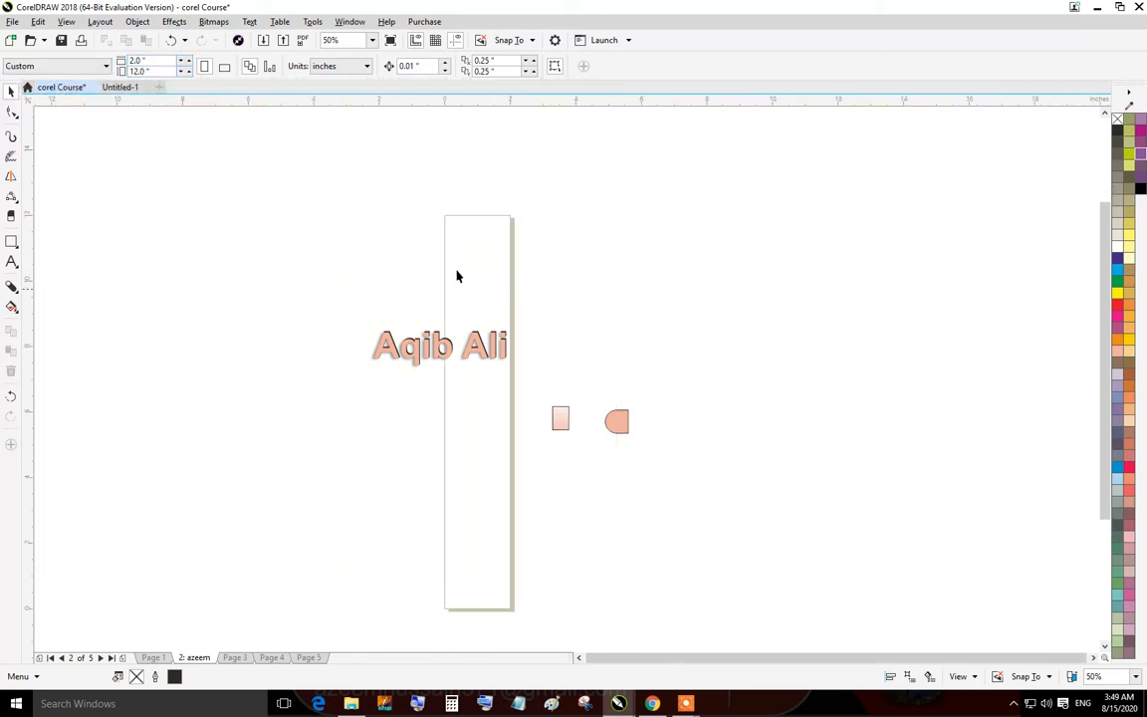
click(62, 67)
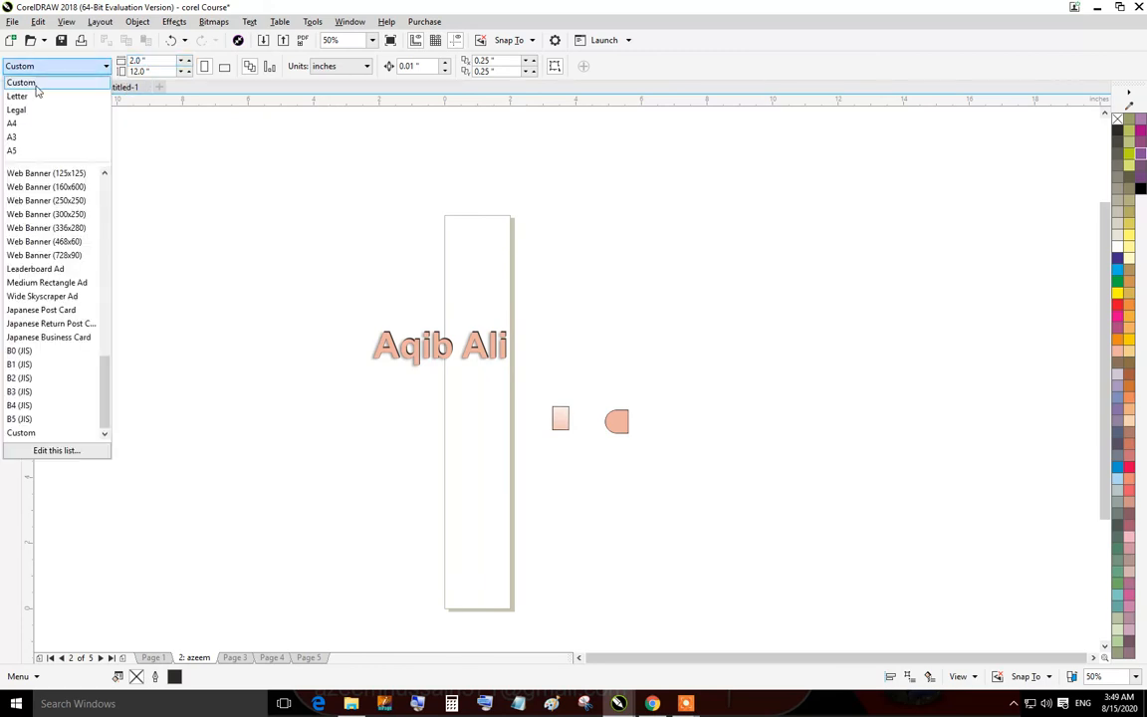
click(30, 95)
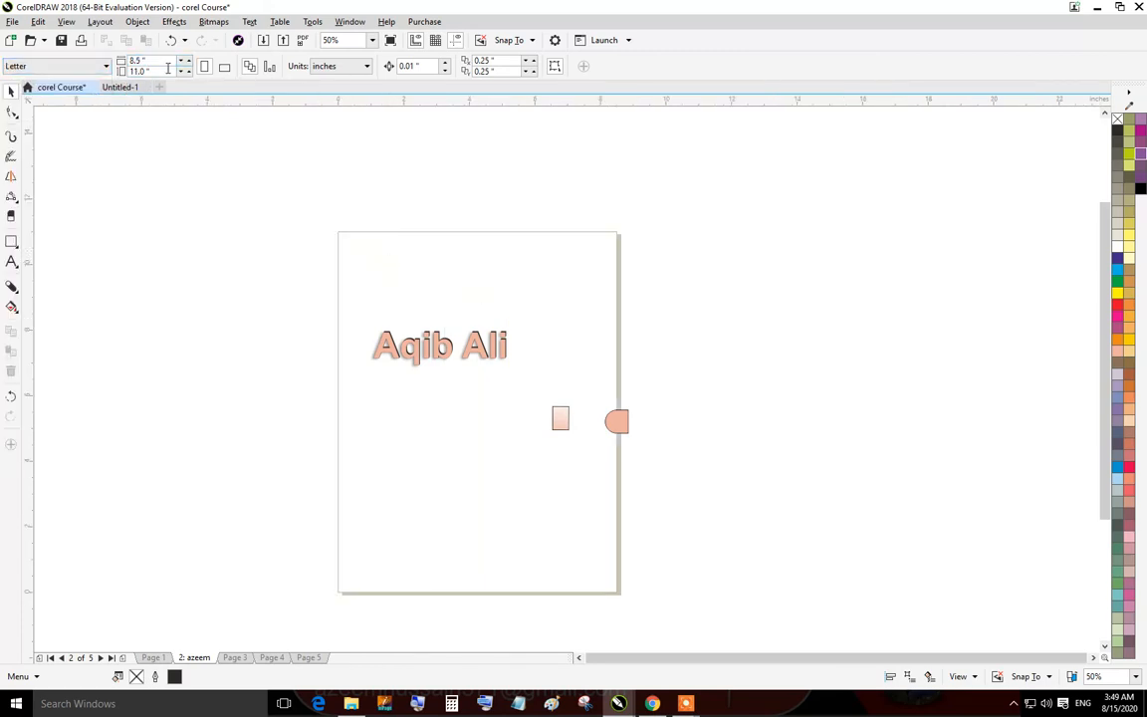
Switch the page to landscape orientation.
click(224, 66)
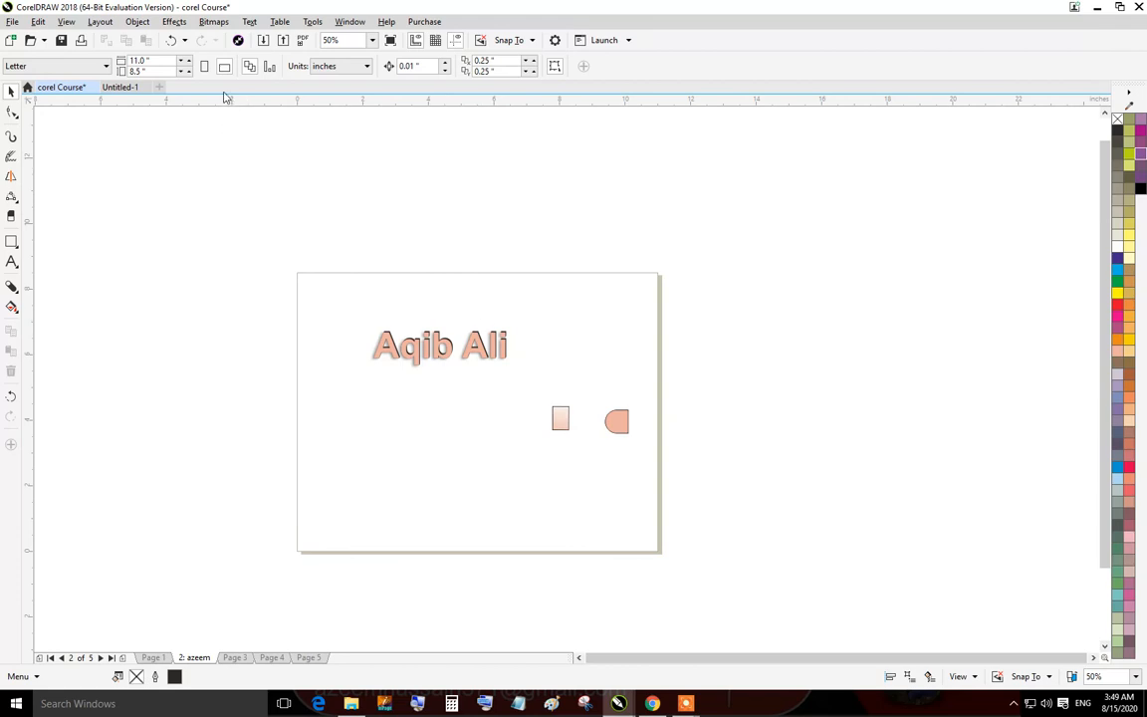
click(204, 66)
click(224, 65)
Set the drawing units to inches and return the page to portrait orientation.
click(334, 67)
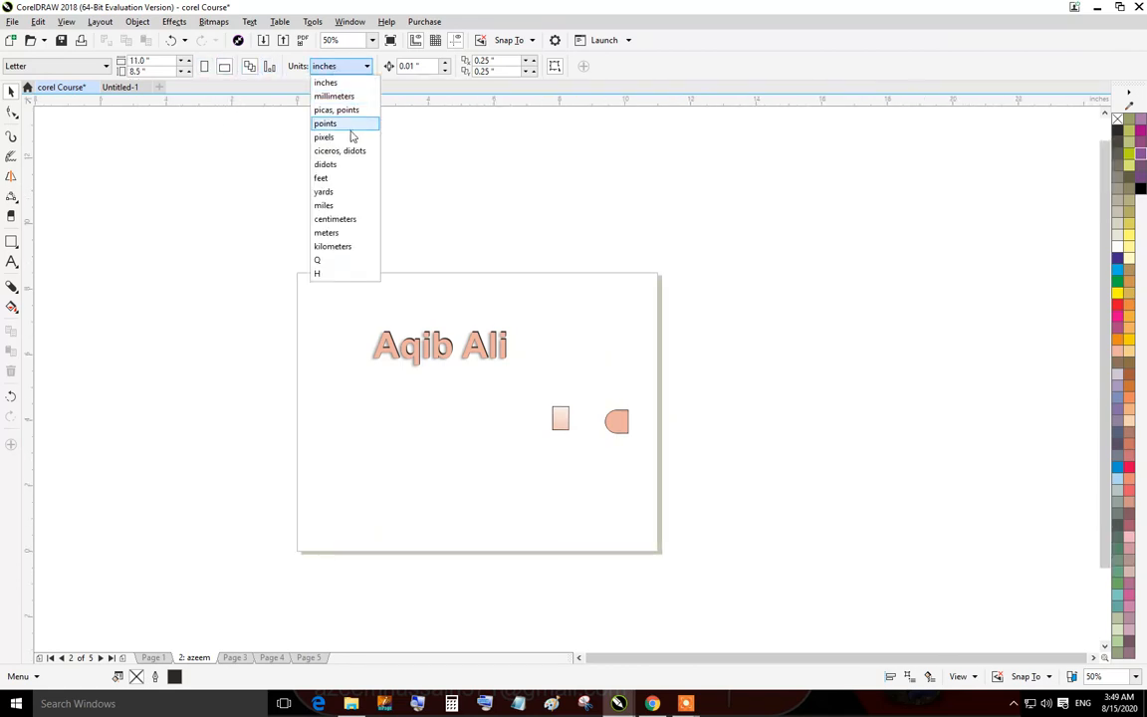
click(329, 82)
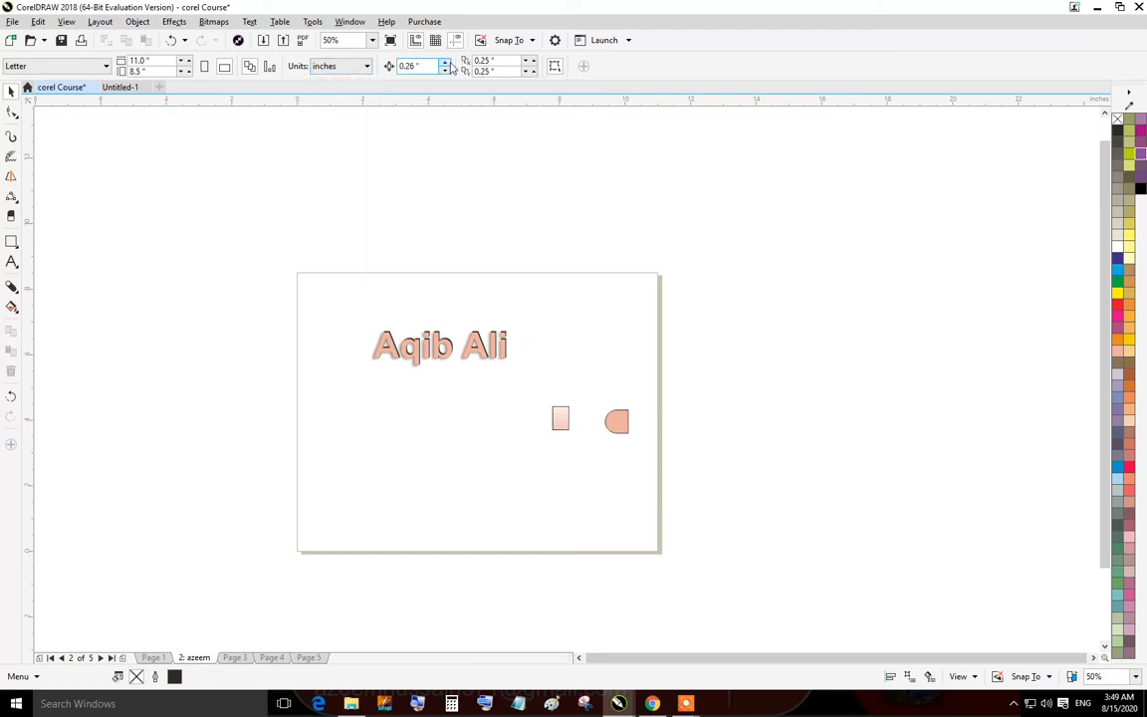
click(359, 65)
click(325, 83)
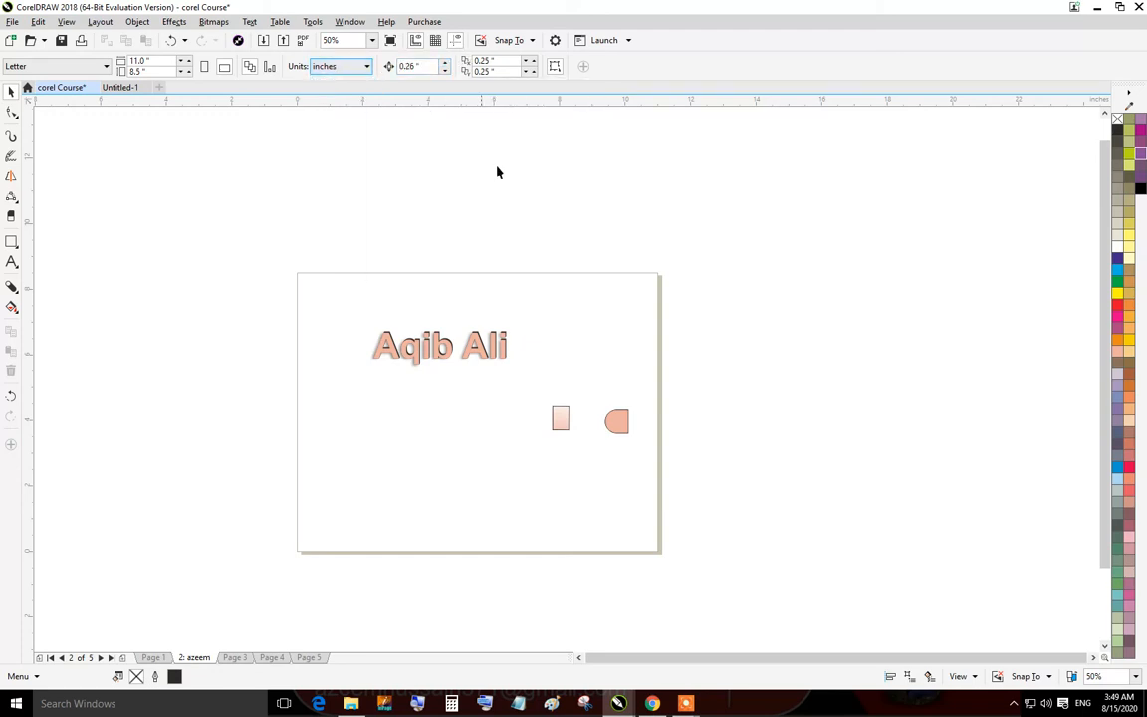
click(207, 66)
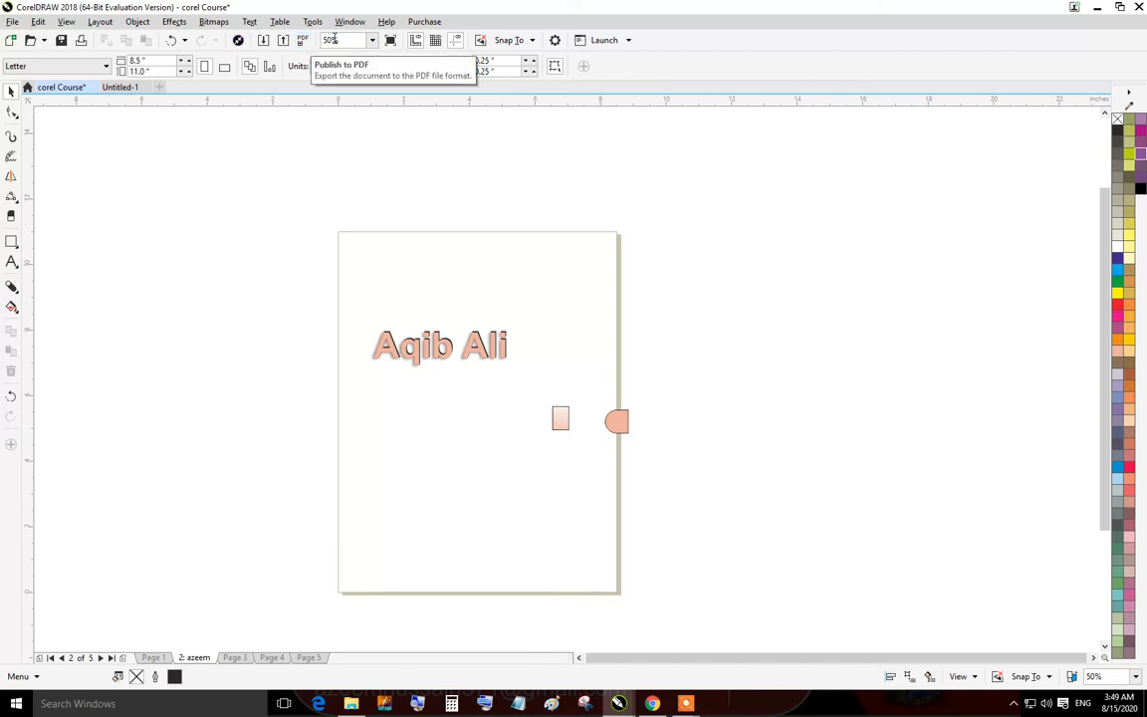
Examine the Snap To and Launch menu options.
click(533, 41)
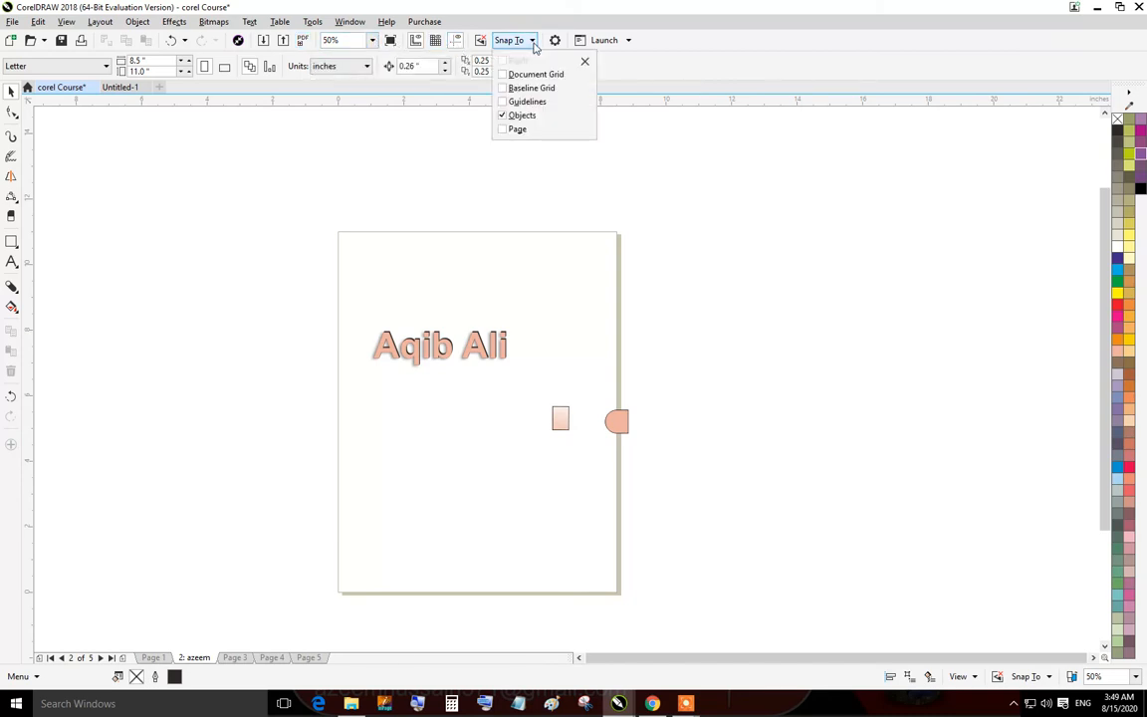
click(629, 41)
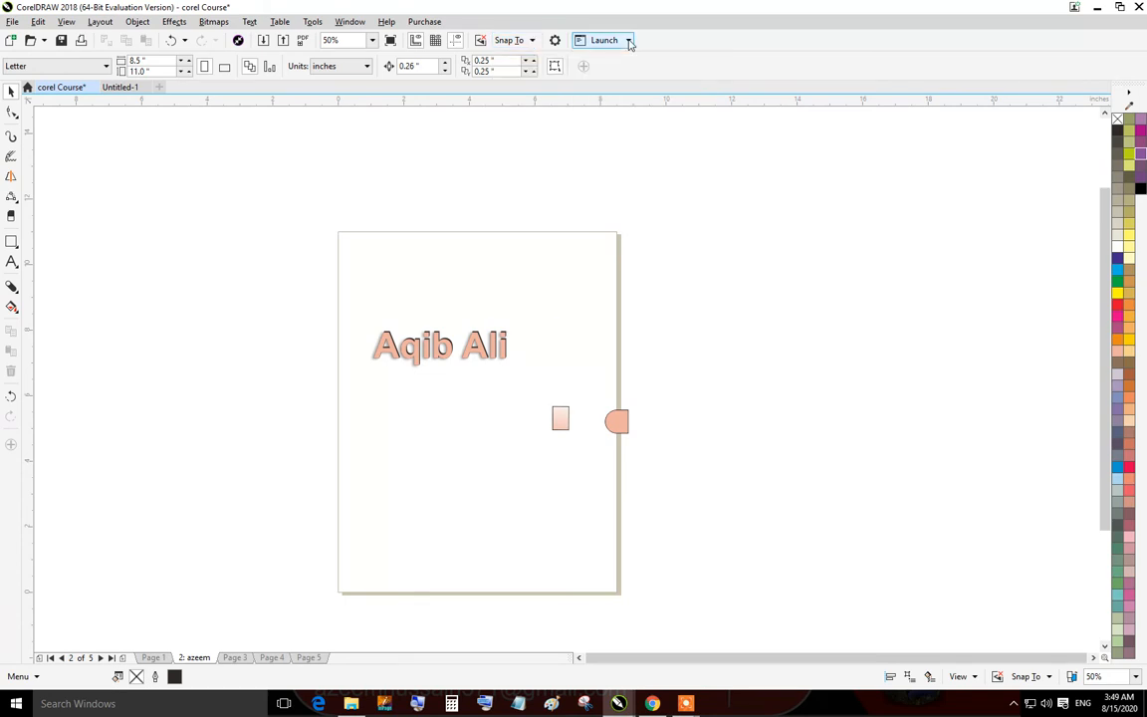
click(629, 41)
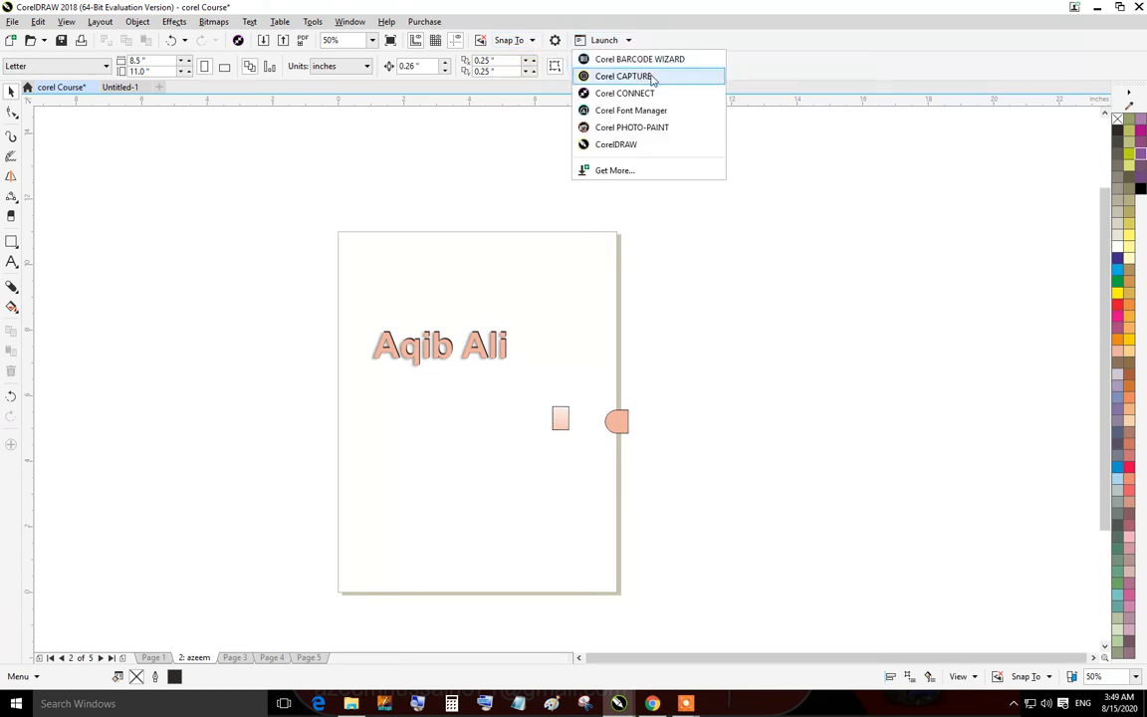
click(143, 212)
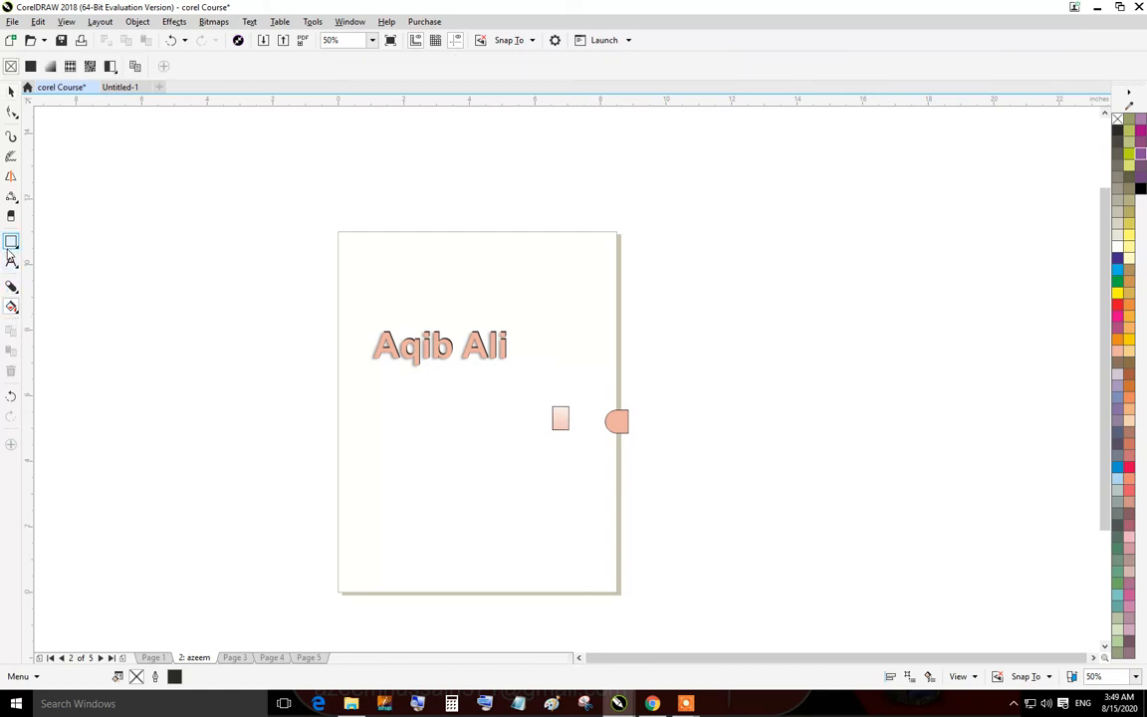
click(11, 215)
click(329, 201)
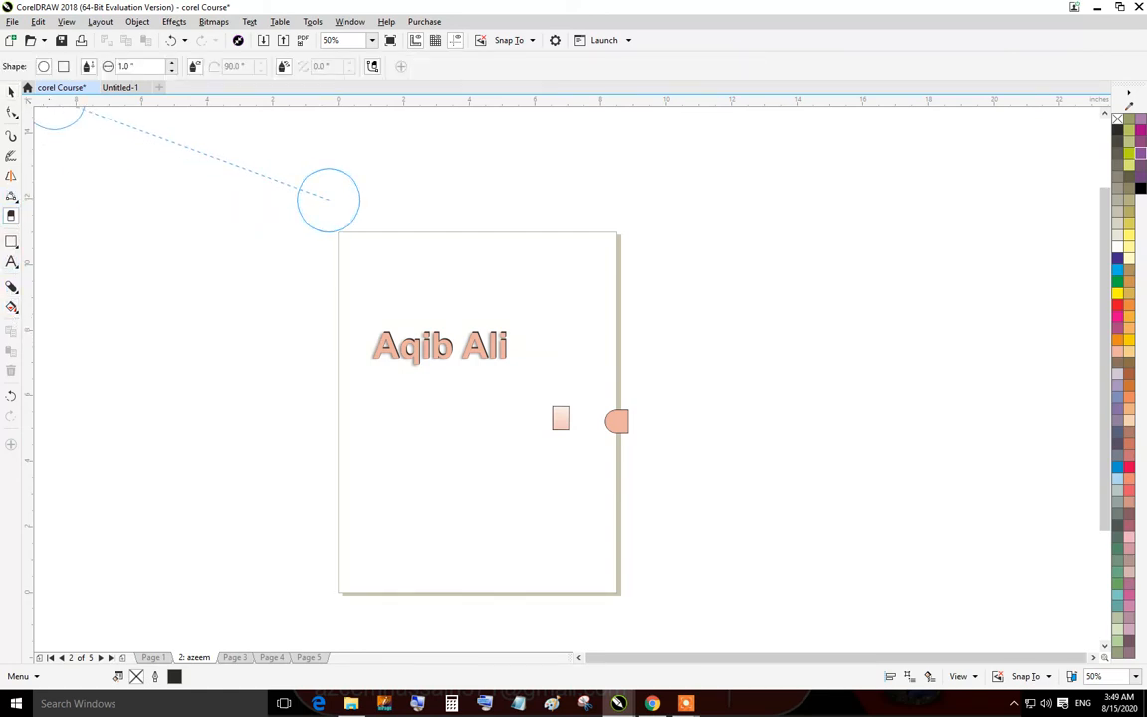
click(11, 90)
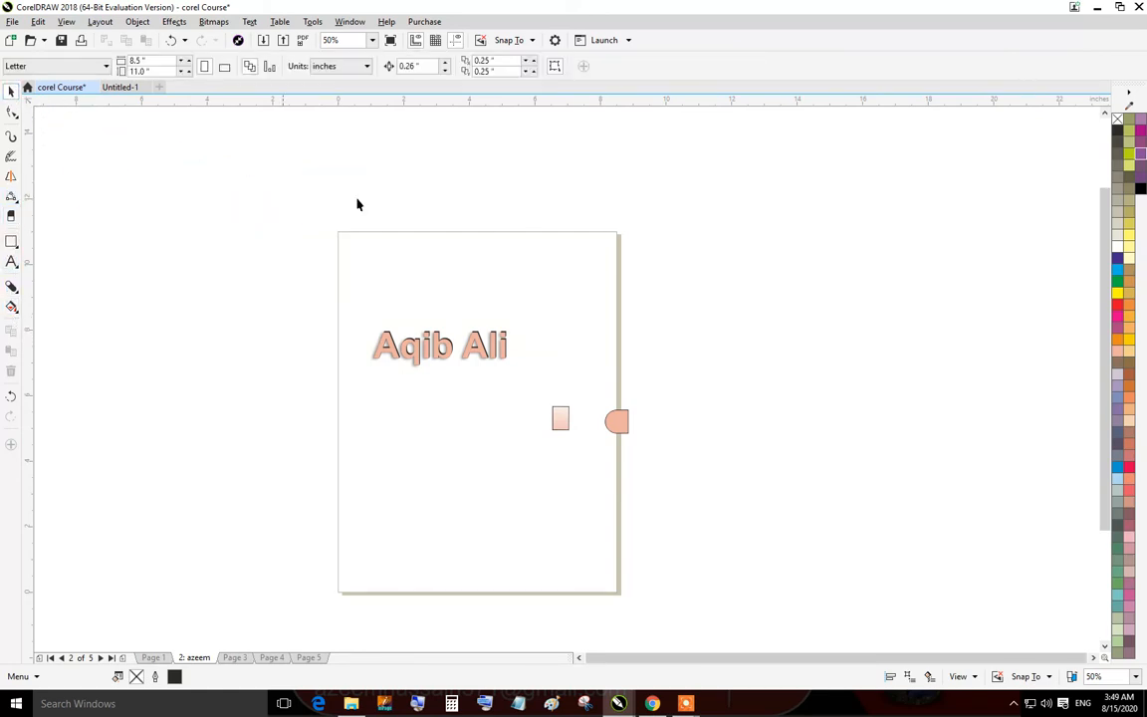
Examine the commands in the File, Edit, View, Layout, Effects, Bitmaps, Text and Tools menus.
click(12, 22)
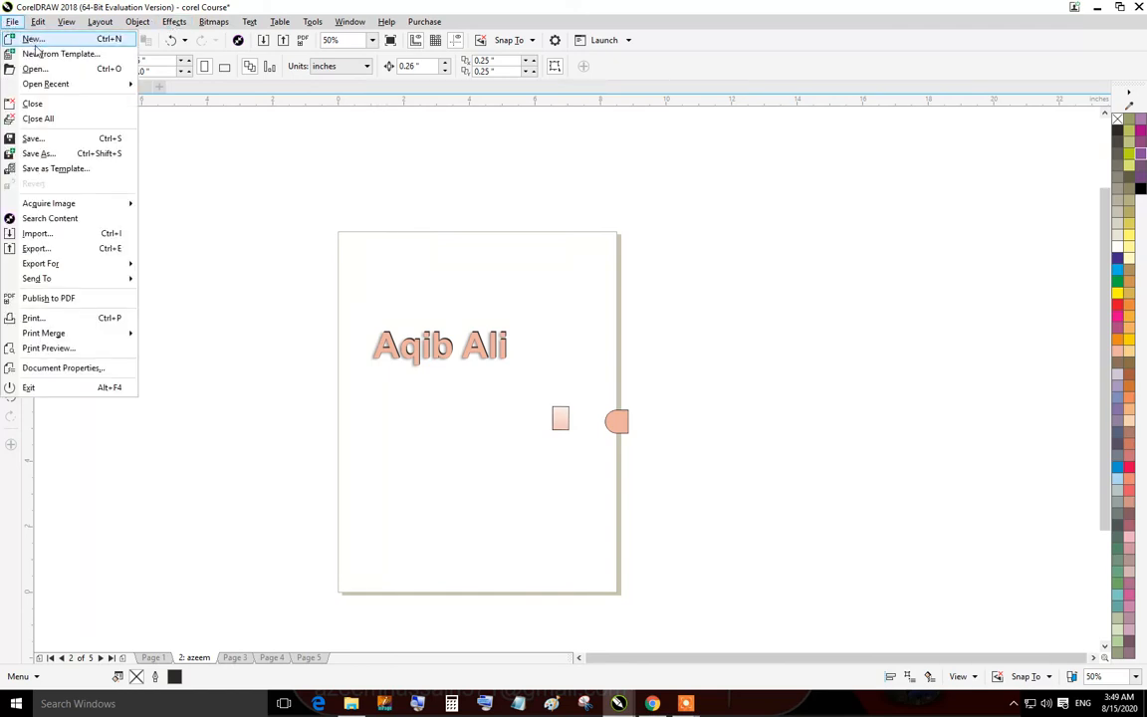
mouse_move(84, 89)
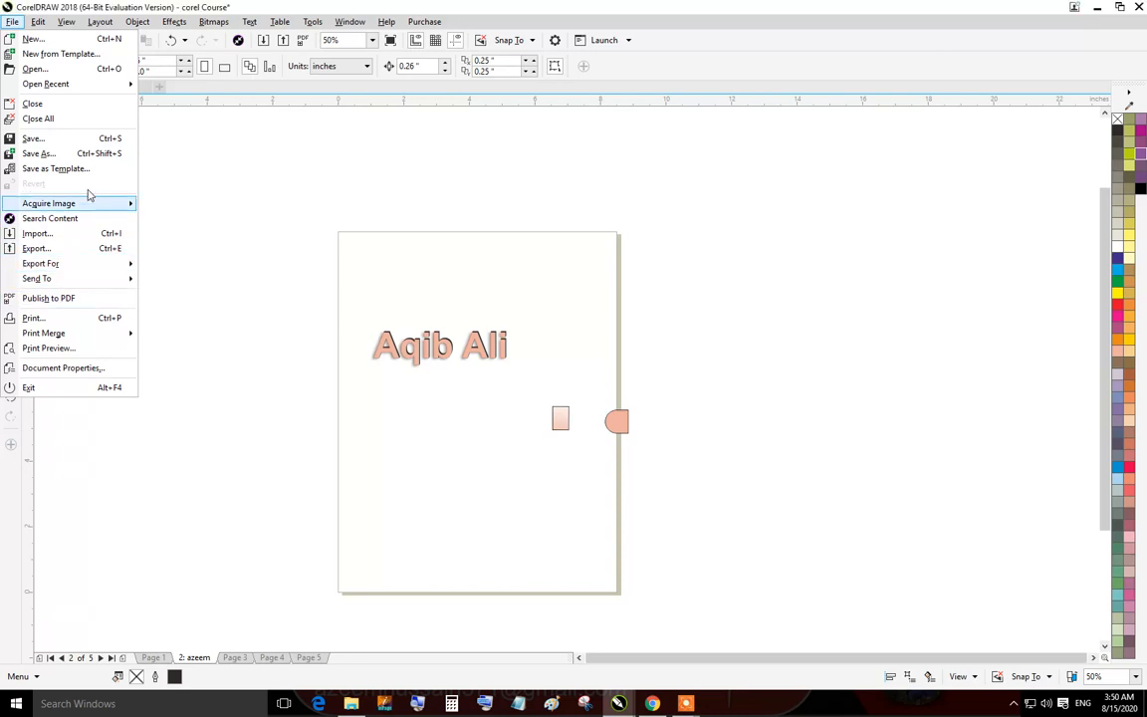
mouse_move(87, 190)
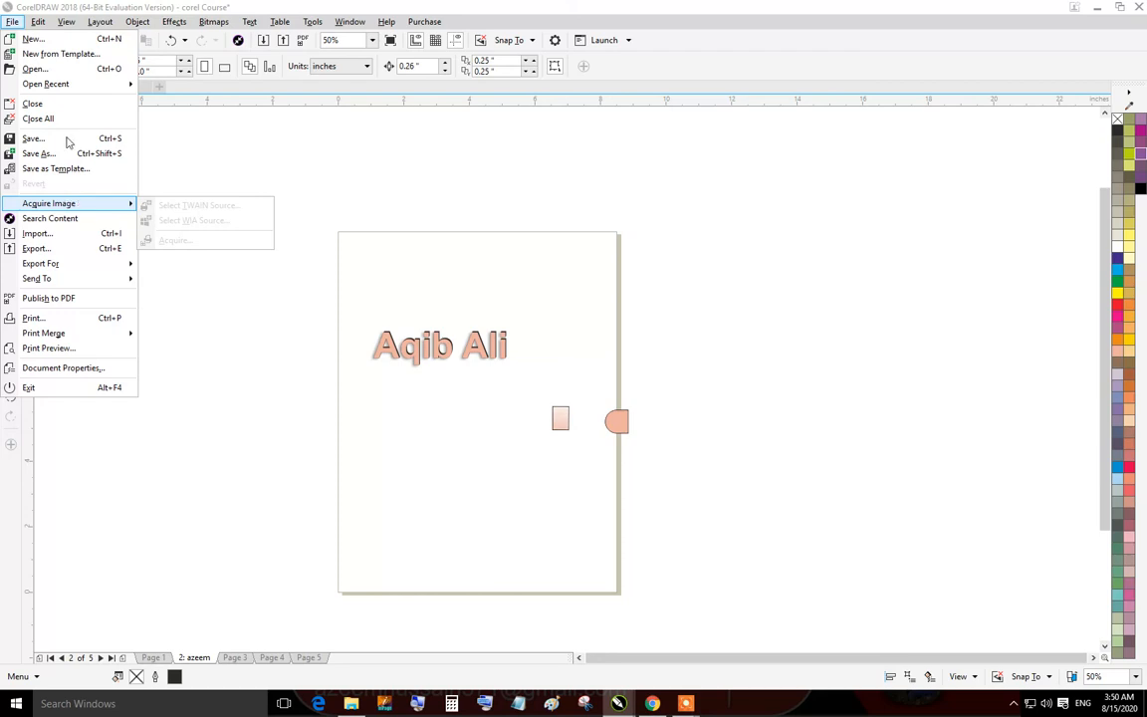
mouse_move(37, 22)
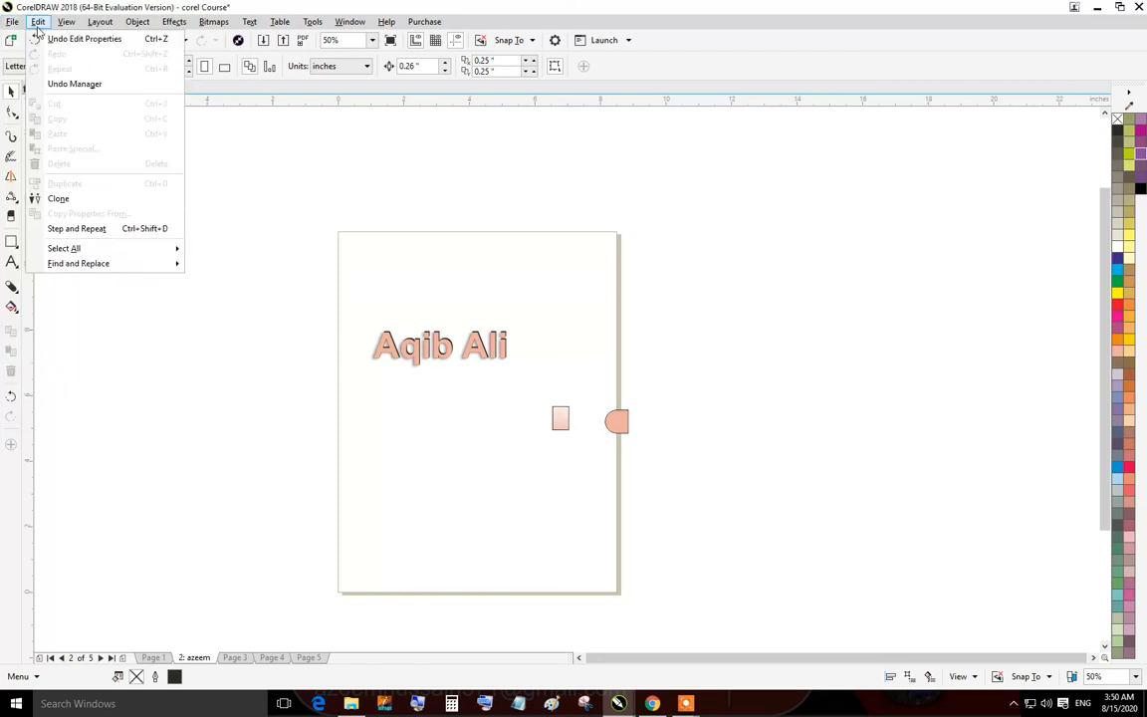
click(37, 24)
click(75, 26)
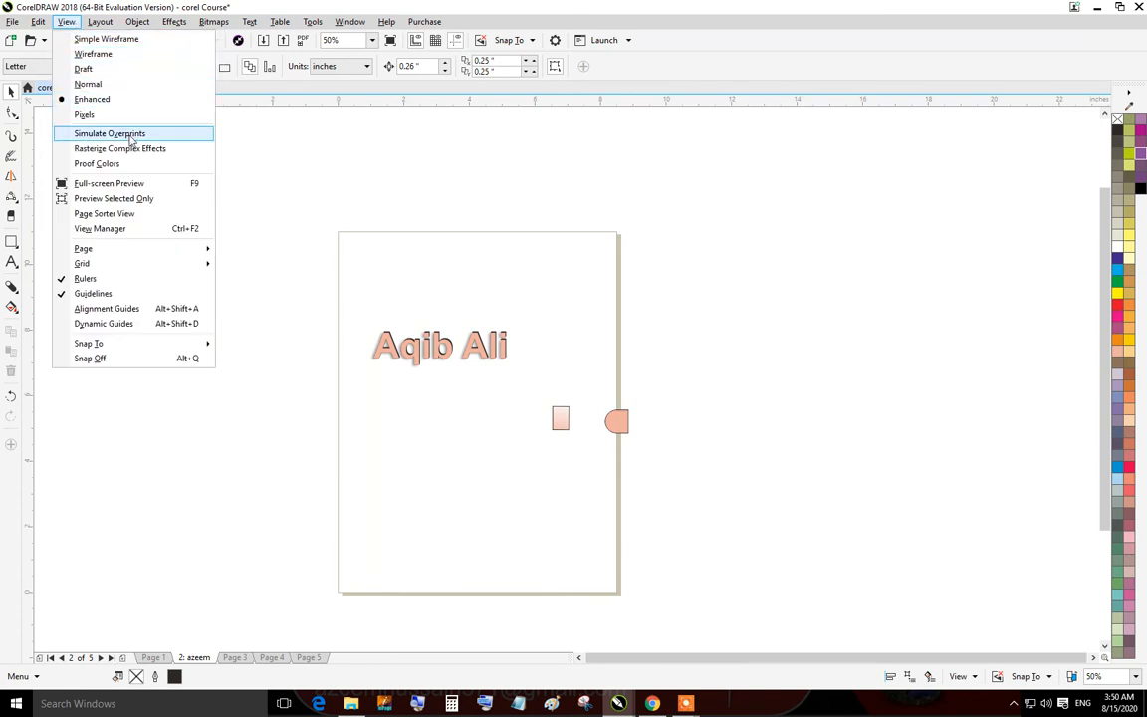
mouse_move(99, 17)
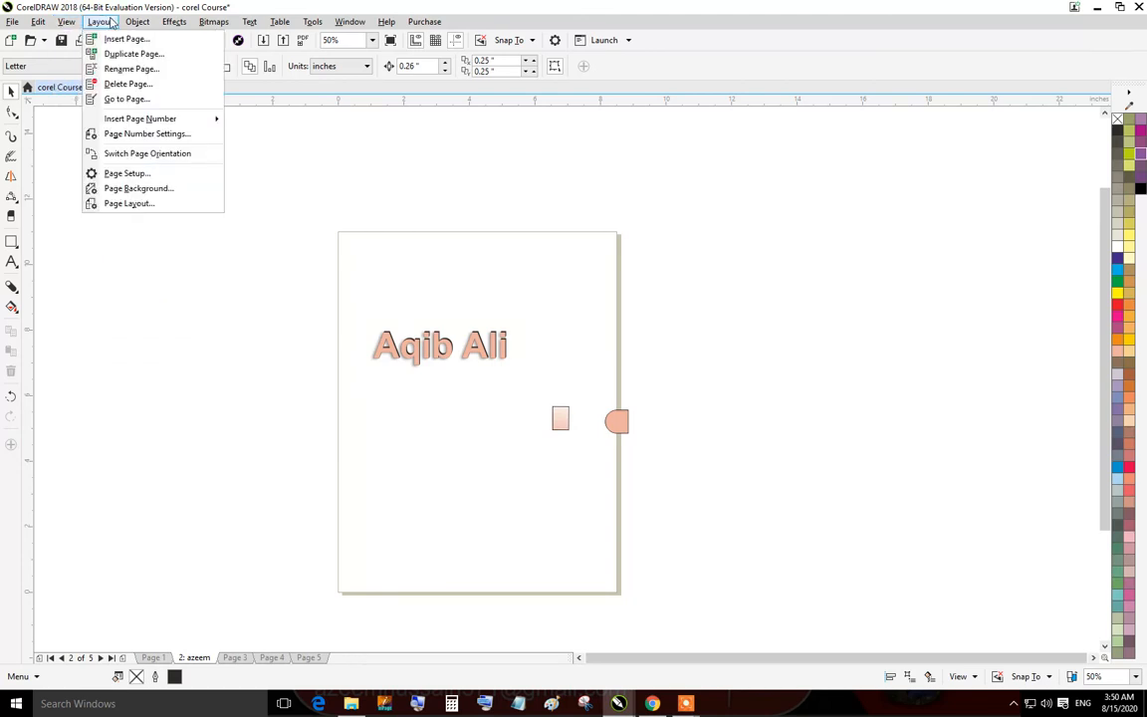
mouse_move(180, 30)
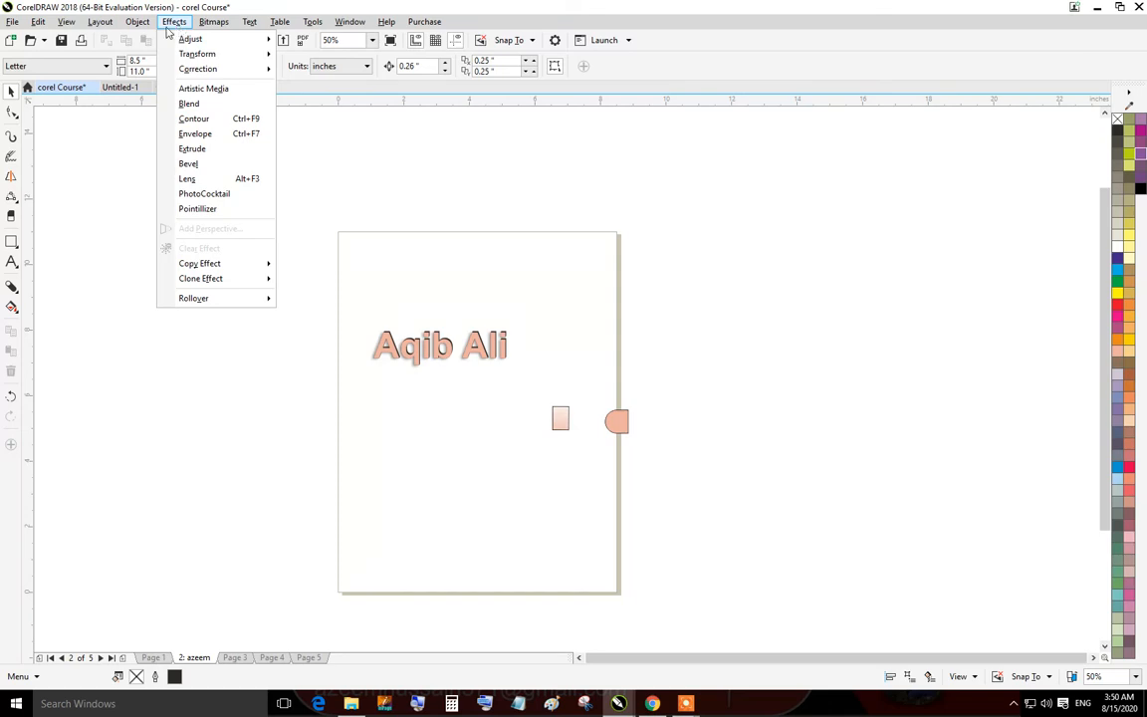
mouse_move(221, 21)
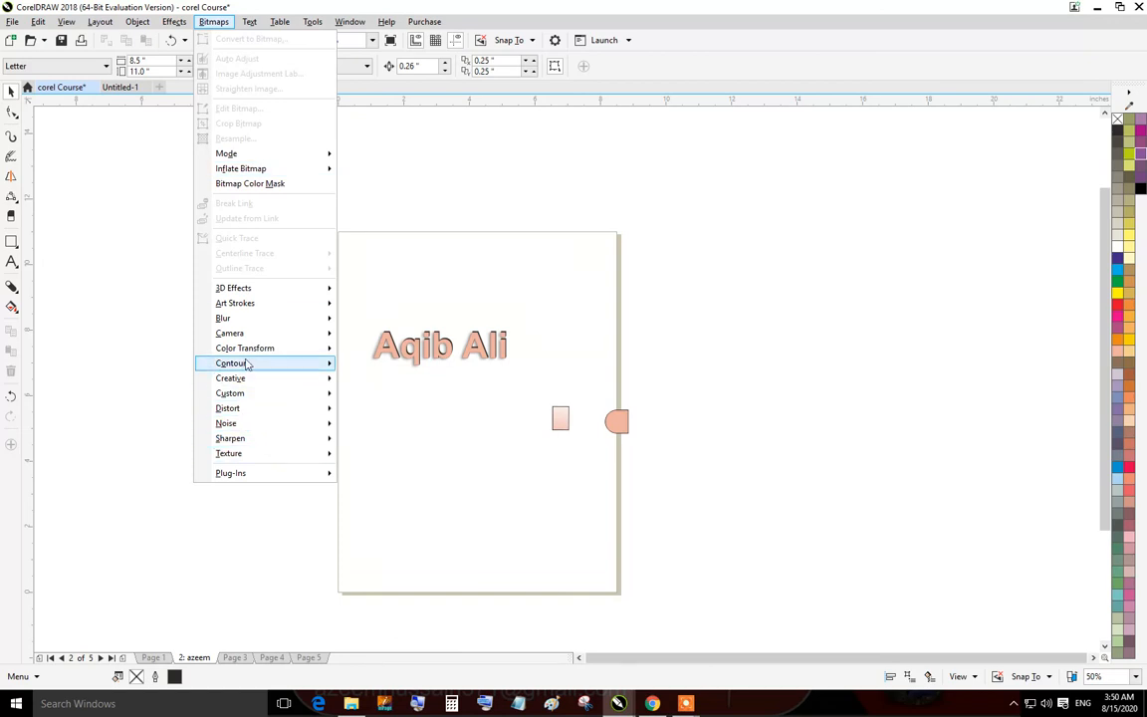
mouse_move(265, 298)
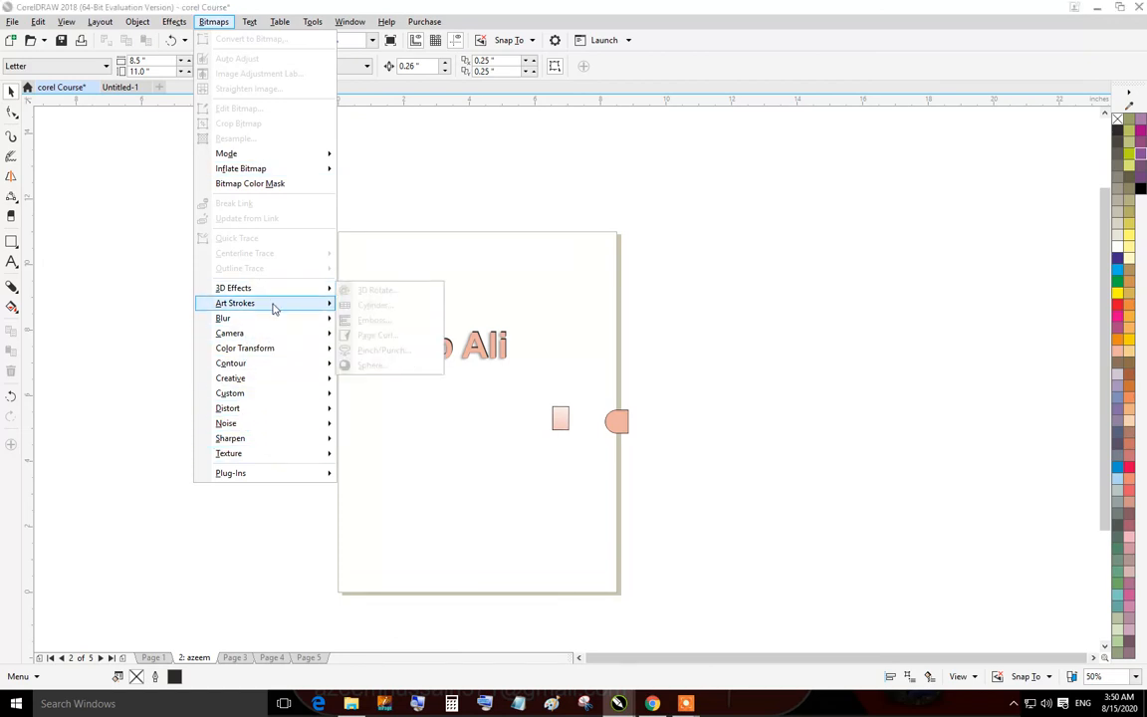
mouse_move(269, 328)
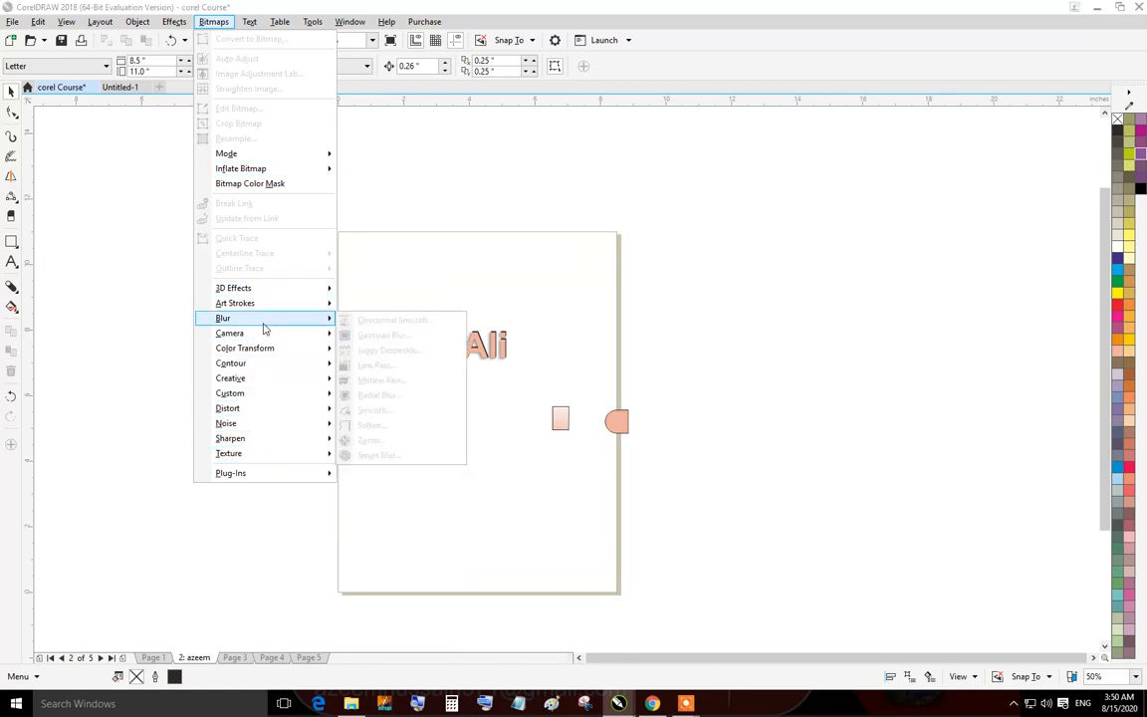
click(249, 21)
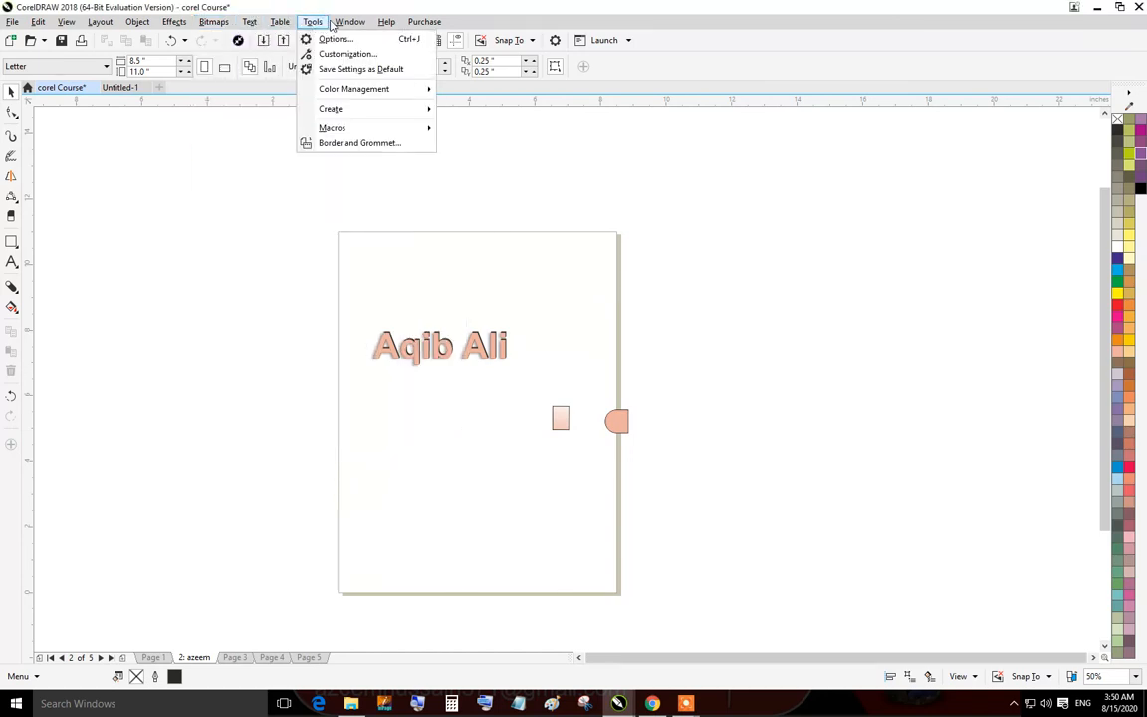
click(370, 24)
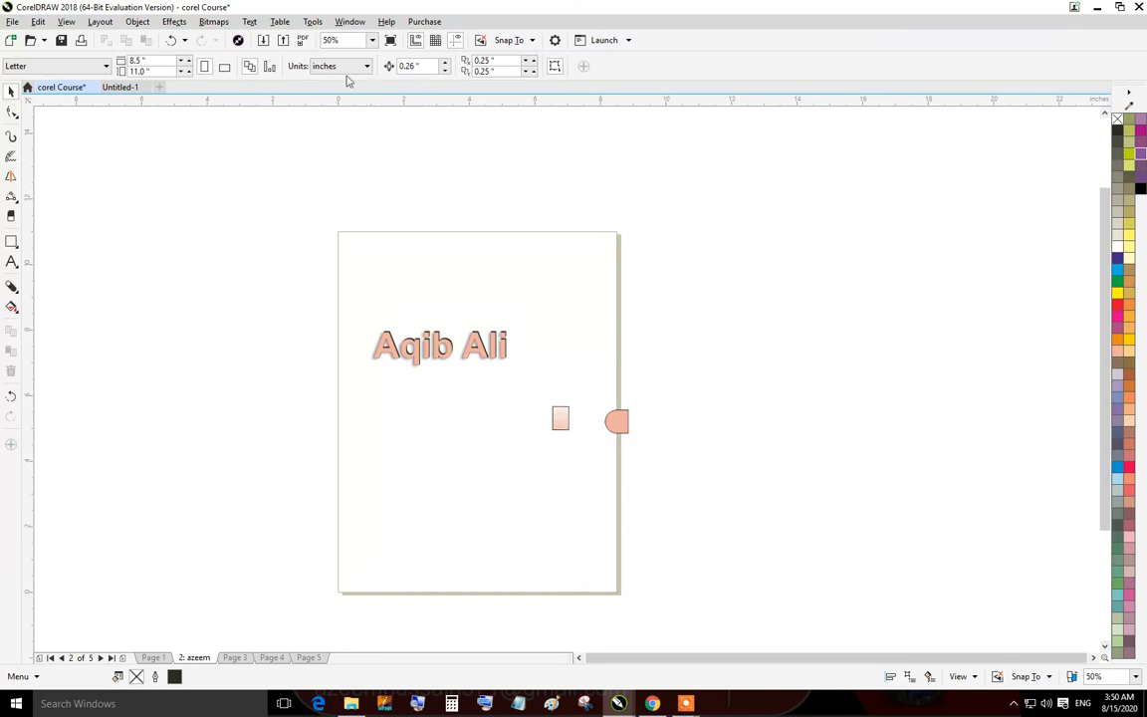
click(312, 21)
click(476, 191)
scroll(425, 339, up, 4)
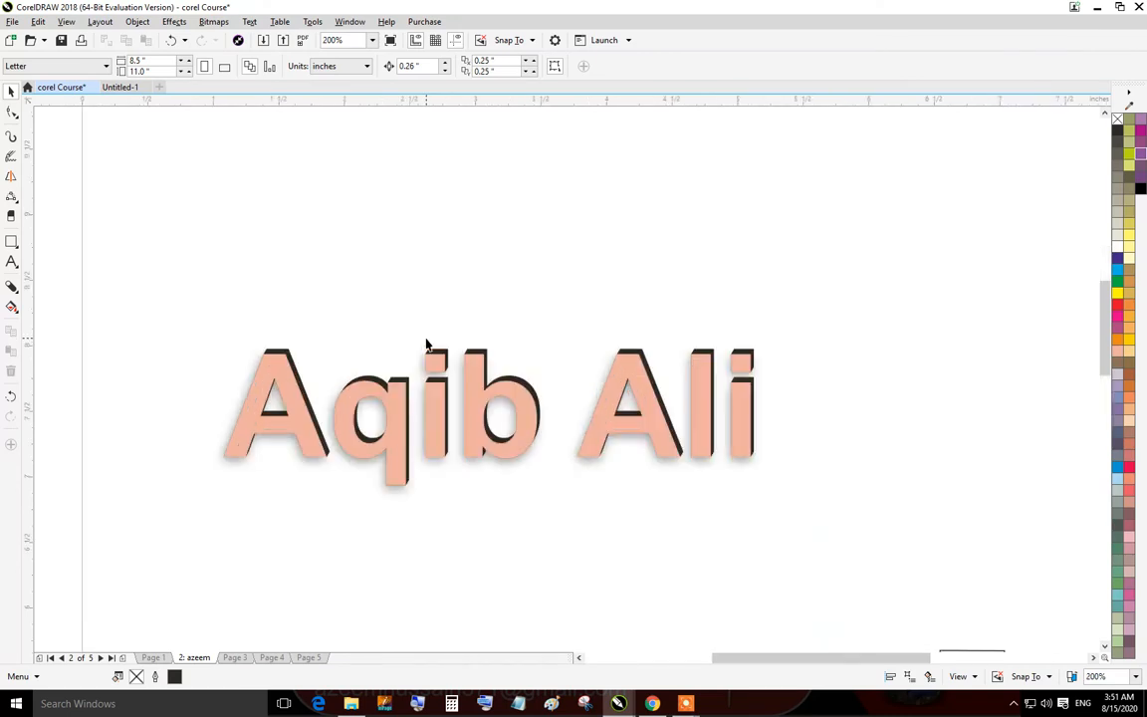